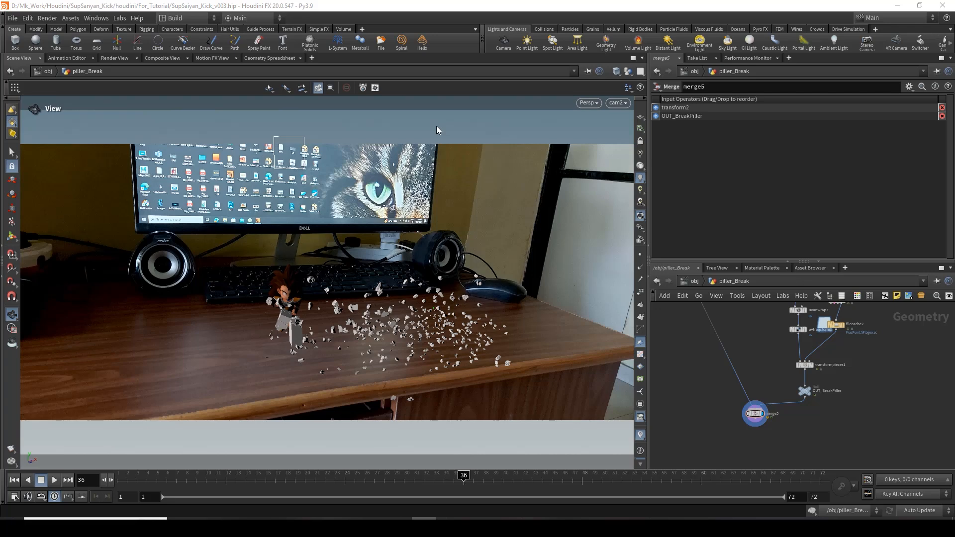
- Play and scrub through the SuperSanyan_v003 render to examine how the pillar's debris and dust behave
{"action": "left_click", "coordinate": [376, 527]}
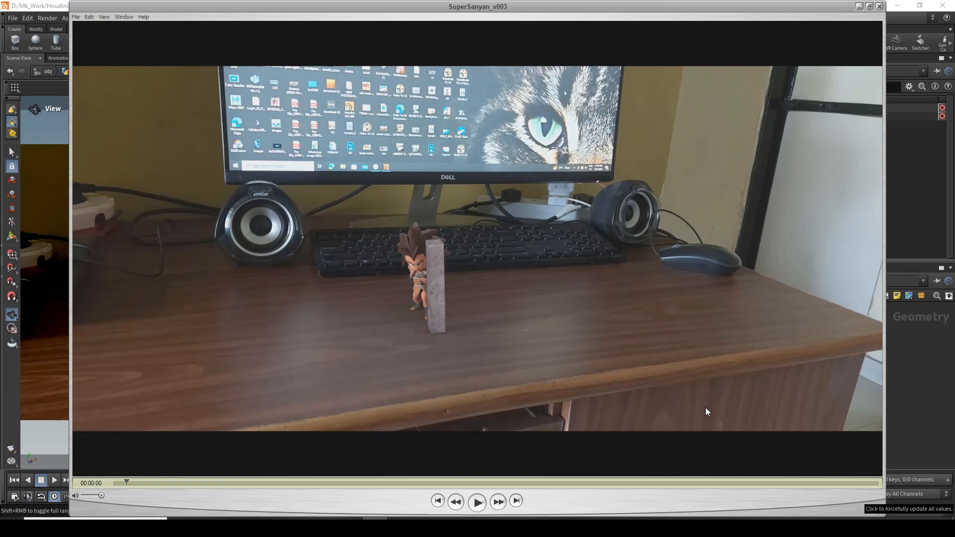
{"action": "key", "text": "space"}
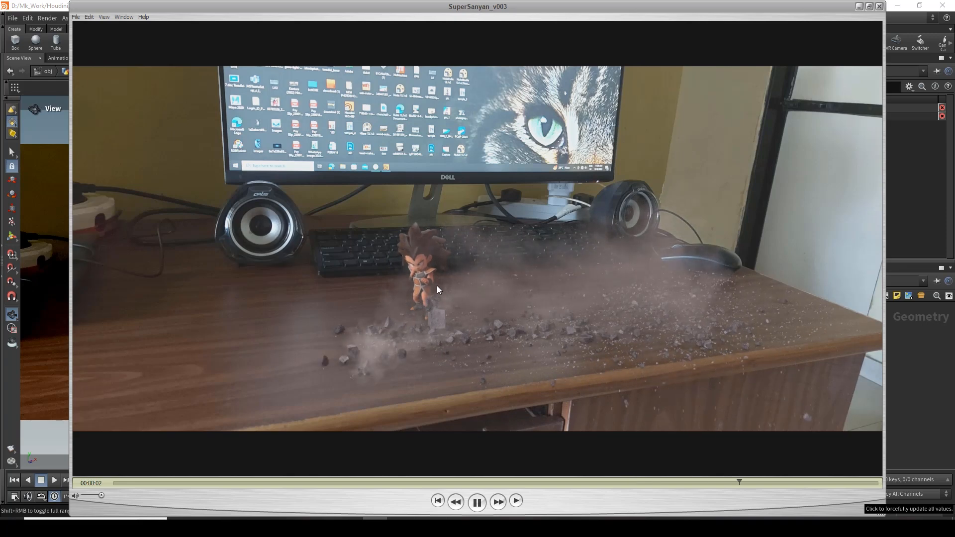
{"action": "left_click_drag", "start_coordinate": [413, 483], "coordinate": [349, 434]}
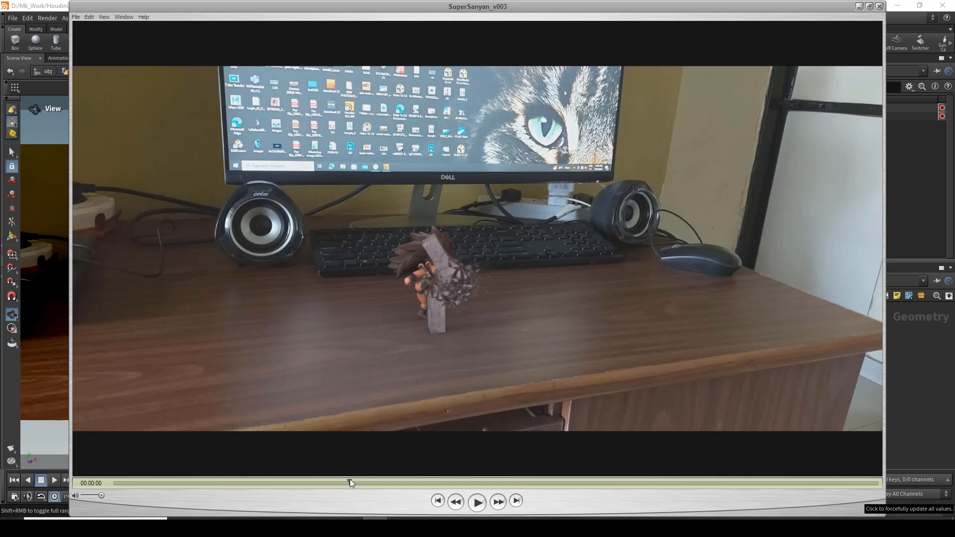
{"action": "left_click_drag", "start_coordinate": [351, 479], "coordinate": [350, 477]}
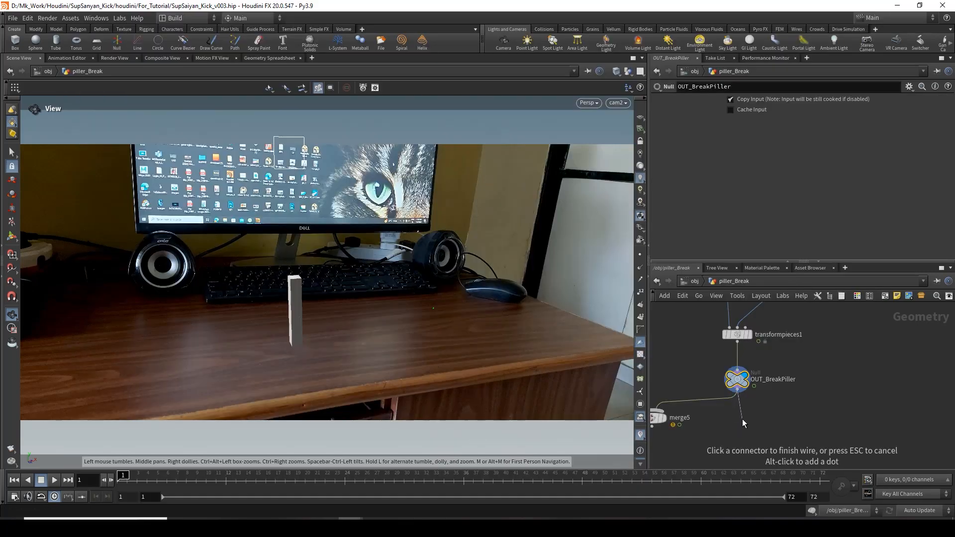
- Add a Debris Source node fed by OUT_BreakPiller, display it and preview its points at frame 22
{"action": "left_click", "coordinate": [742, 419]}
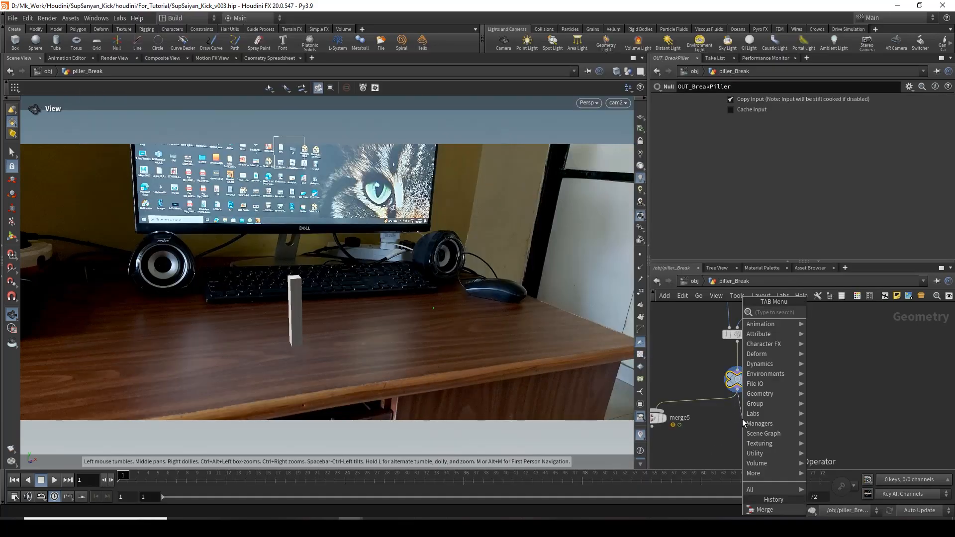
{"action": "type", "text": "de"}
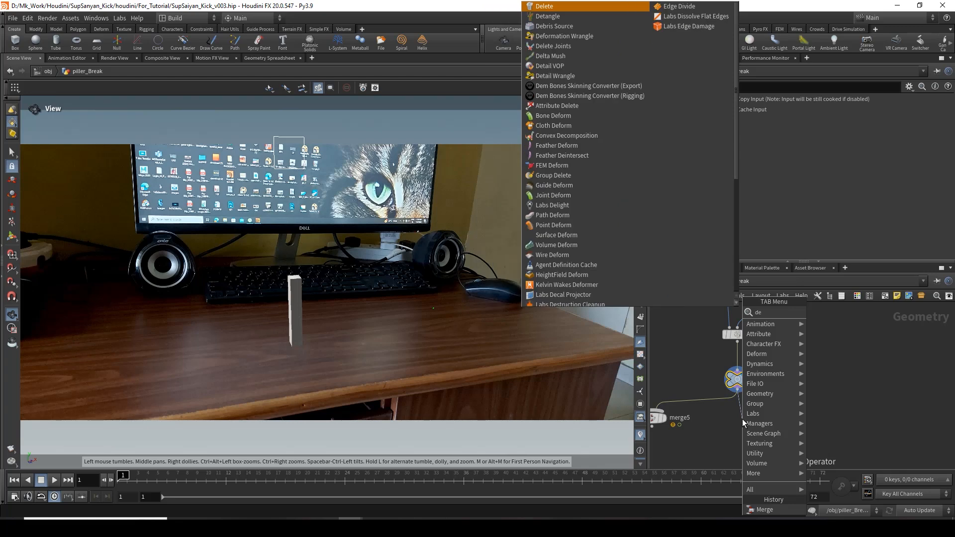
{"action": "type", "text": "b"}
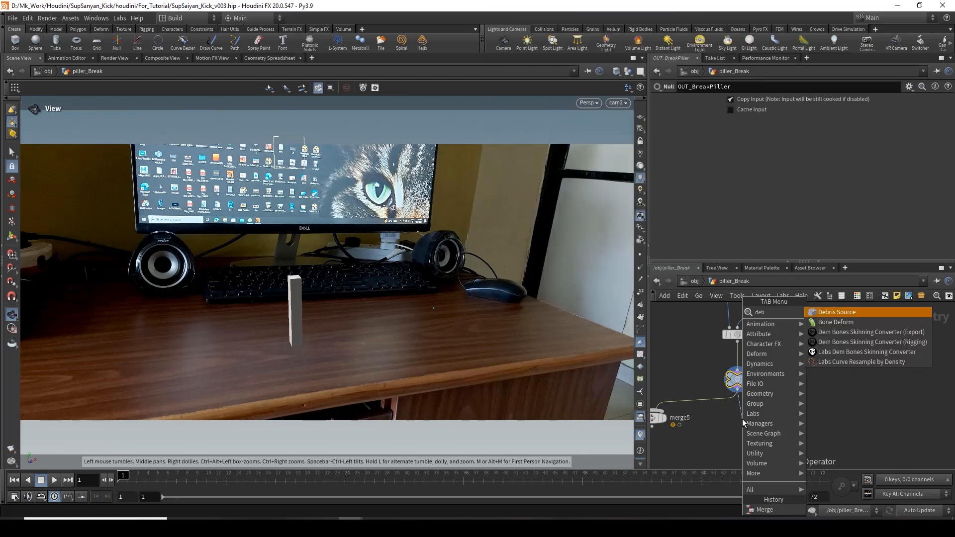
{"action": "key", "text": "Return"}
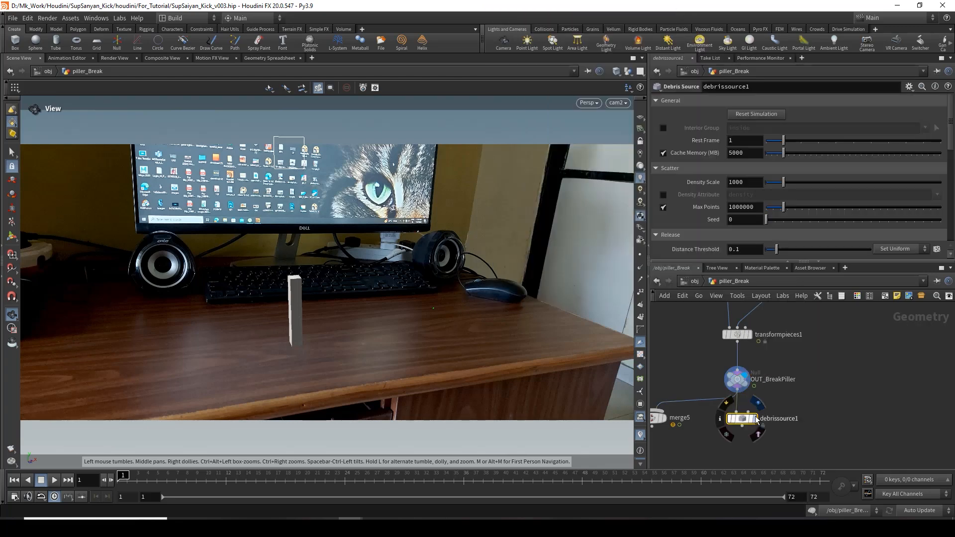
{"action": "left_click", "coordinate": [754, 419]}
{"action": "right_click_drag", "start_coordinate": [281, 273], "coordinate": [404, 277]}
{"action": "right_click_drag", "start_coordinate": [312, 292], "coordinate": [420, 296]}
{"action": "left_click_drag", "start_coordinate": [124, 478], "coordinate": [325, 478]}
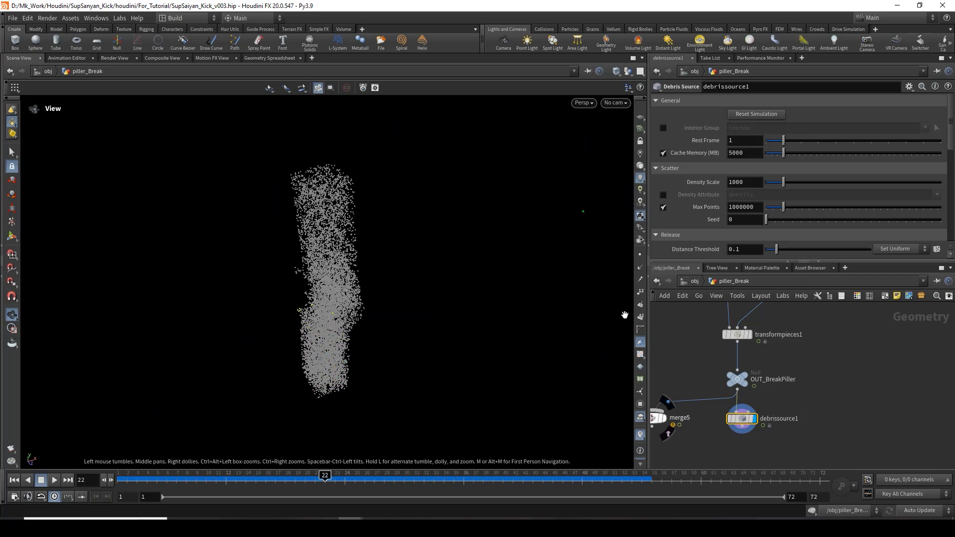
- Display debrissource1 again and enable Remove Unreleased in its Post-Process settings
{"action": "middle_click_drag", "start_coordinate": [800, 401], "coordinate": [795, 359]}
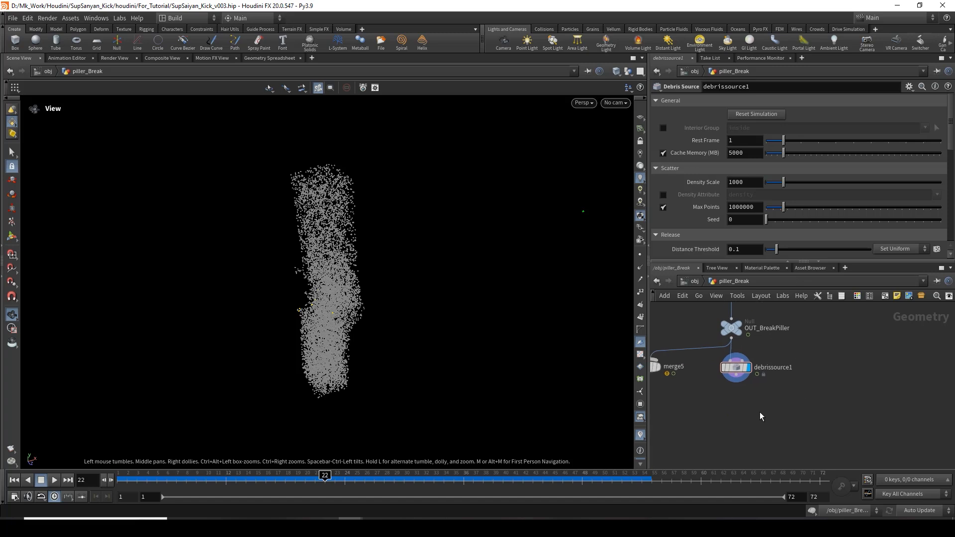
{"action": "scroll", "coordinate": [712, 175], "scroll_direction": "down", "scroll_amount": 10}
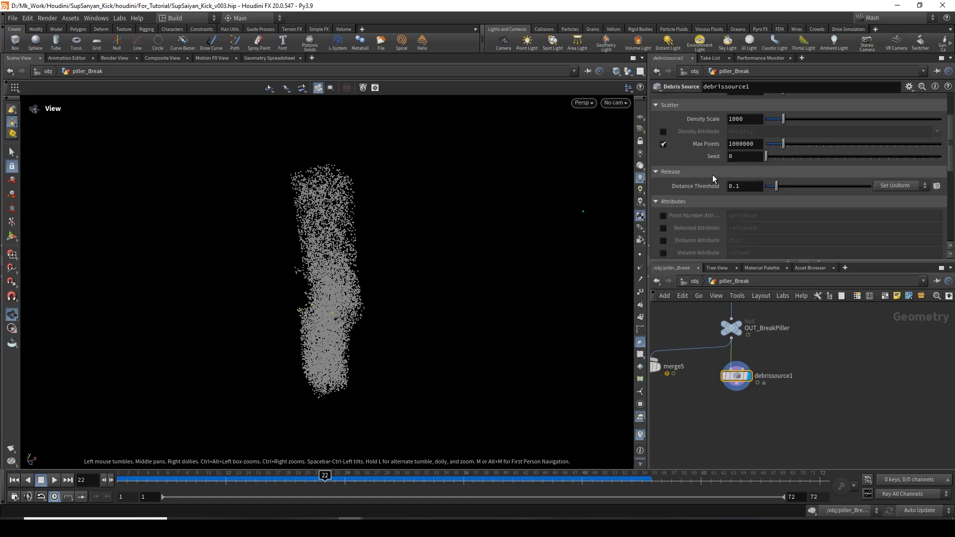
{"action": "scroll", "coordinate": [712, 181], "scroll_direction": "down", "scroll_amount": 1}
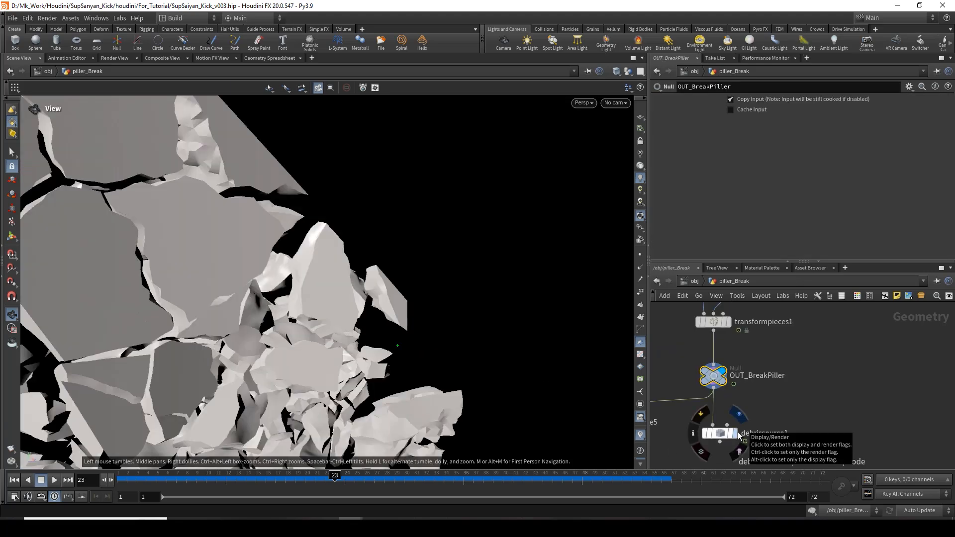
{"action": "left_click", "coordinate": [732, 435]}
{"action": "left_click", "coordinate": [721, 435]}
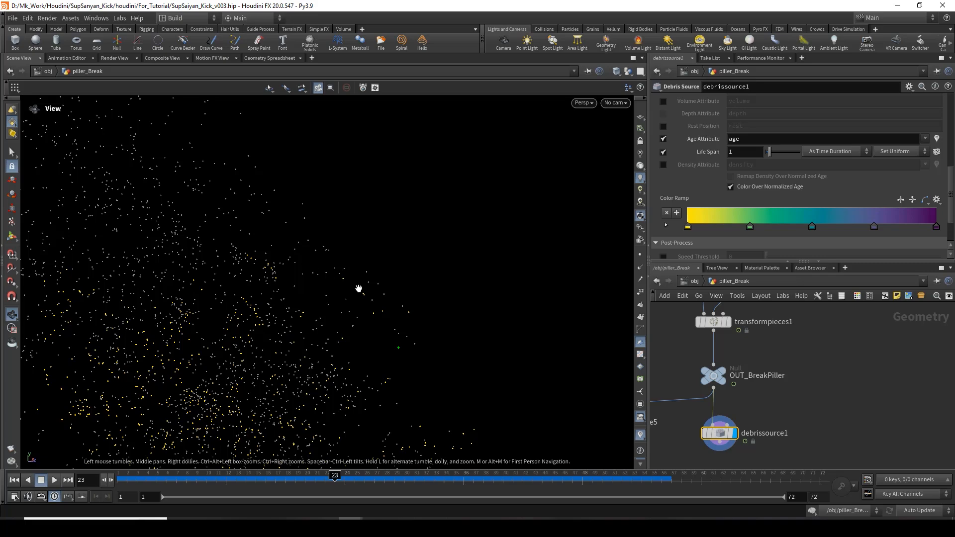
{"action": "right_click_drag", "start_coordinate": [305, 266], "coordinate": [313, 329]}
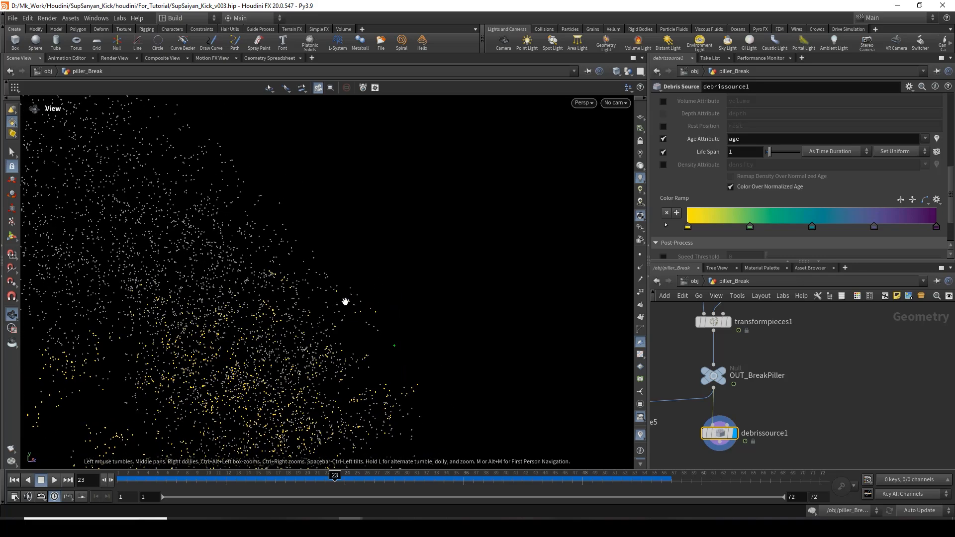
{"action": "right_click_drag", "start_coordinate": [393, 306], "coordinate": [518, 337]}
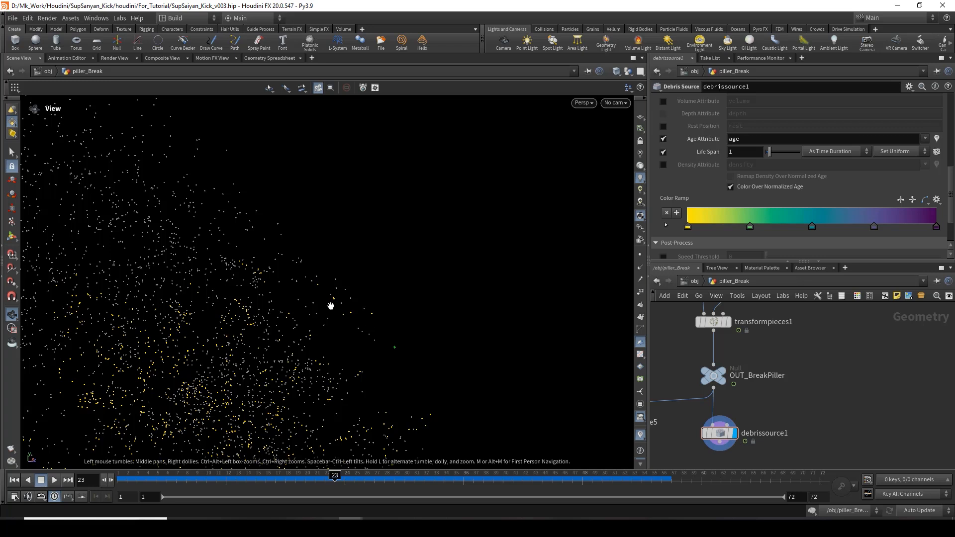
{"action": "scroll", "coordinate": [734, 204], "scroll_direction": "down", "scroll_amount": 4}
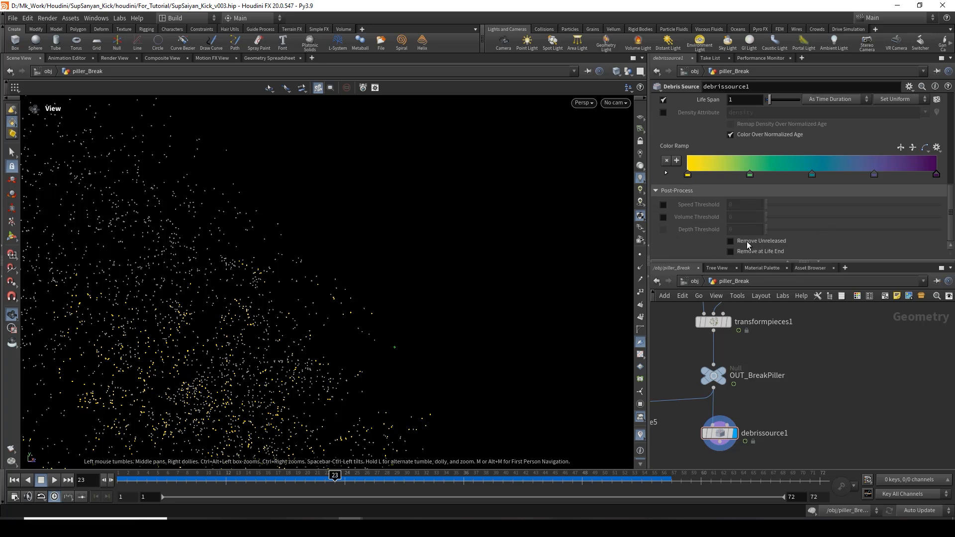
{"action": "left_click", "coordinate": [731, 241]}
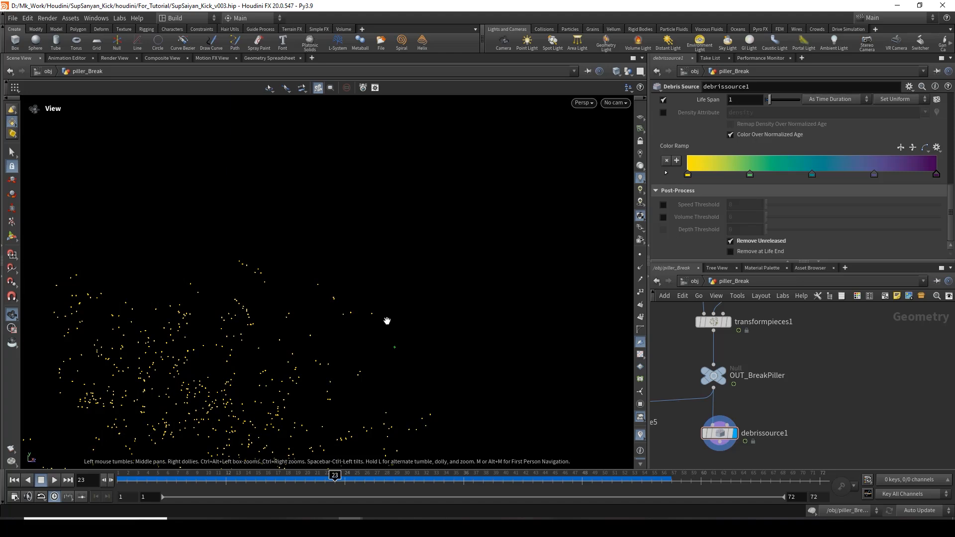
{"action": "right_click_drag", "start_coordinate": [387, 321], "coordinate": [300, 312]}
{"action": "middle_click_drag", "start_coordinate": [301, 312], "coordinate": [284, 405]}
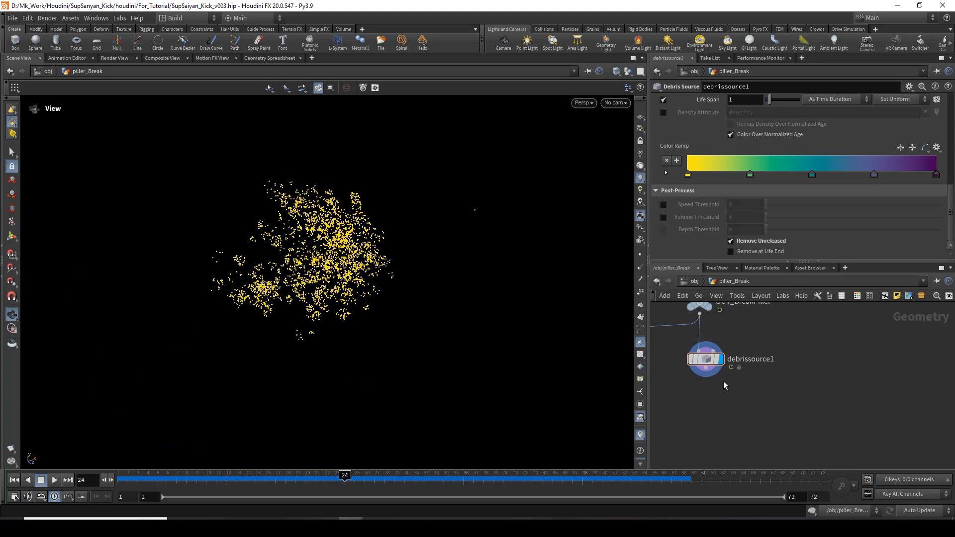
- Add a POP Network fed by debrissource1 and go inside it
{"action": "left_click", "coordinate": [709, 377]}
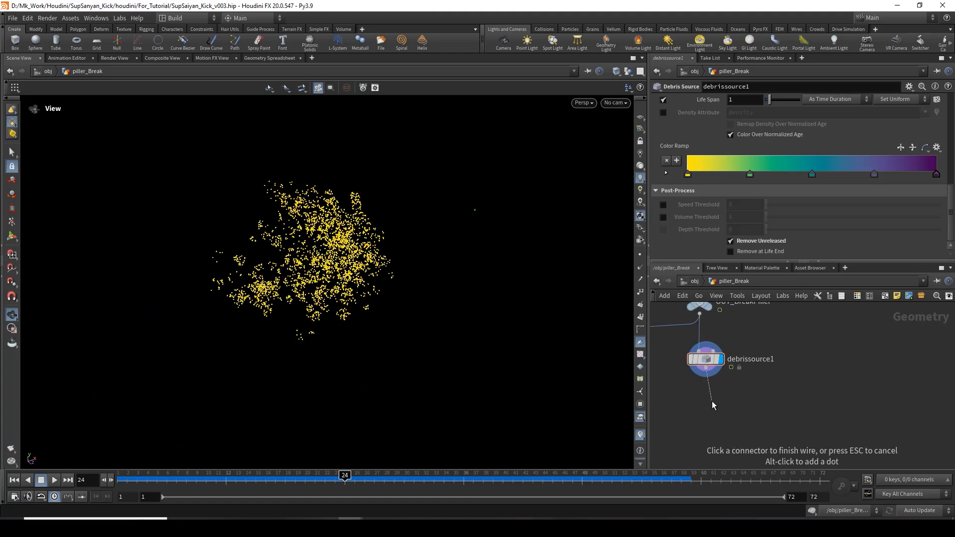
{"action": "left_click", "coordinate": [712, 401]}
{"action": "type", "text": "pop"}
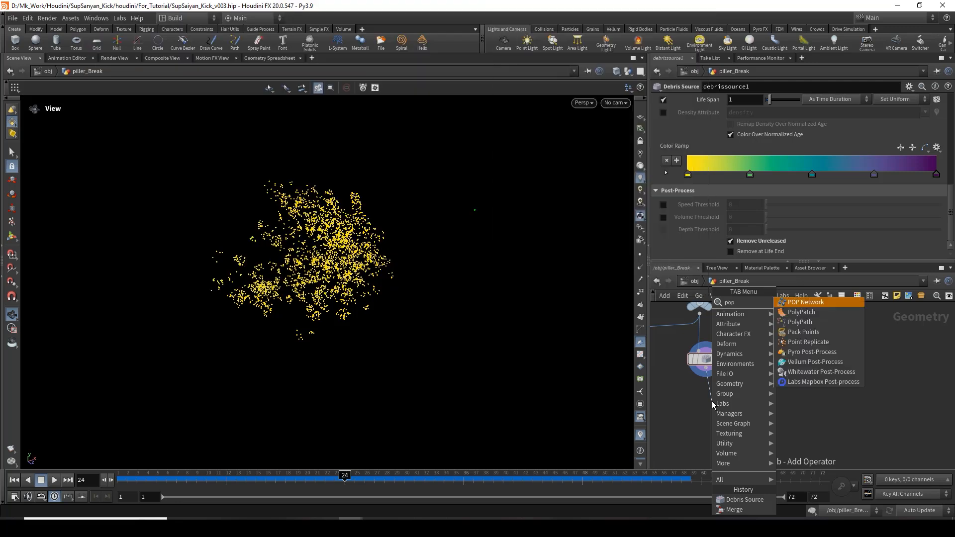
{"action": "key", "text": "Return"}
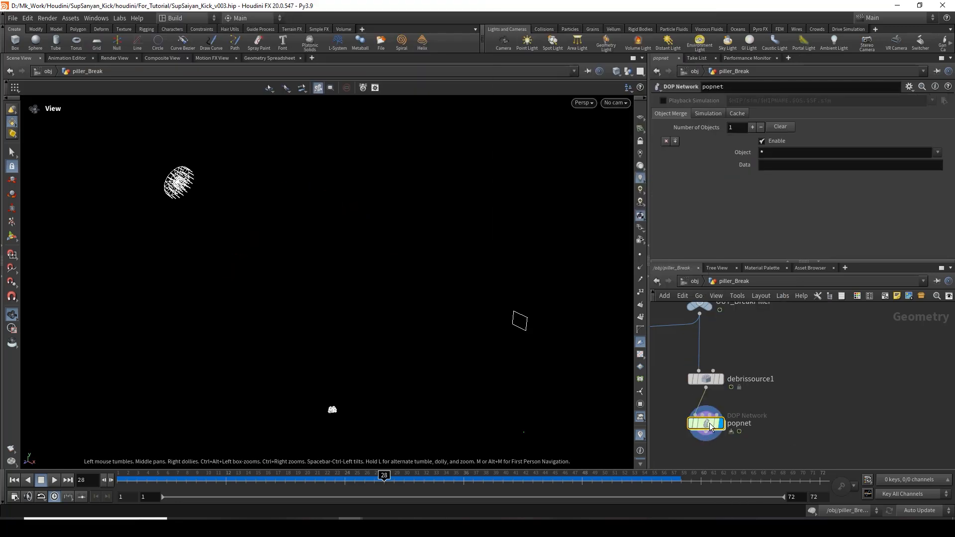
{"action": "double_click", "coordinate": [713, 401]}
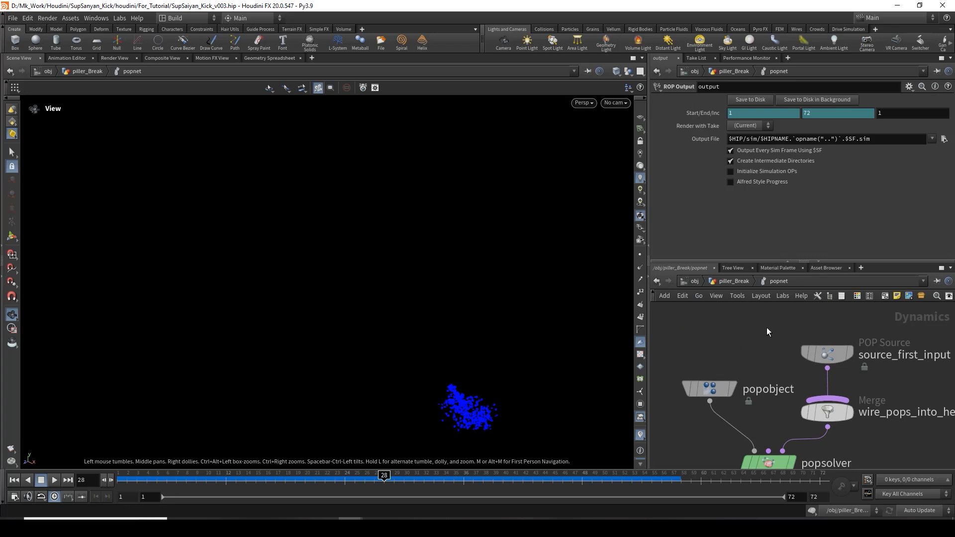
- Set the Emission Type of the source_first_input POP Source to All Points
{"action": "left_click", "coordinate": [827, 354]}
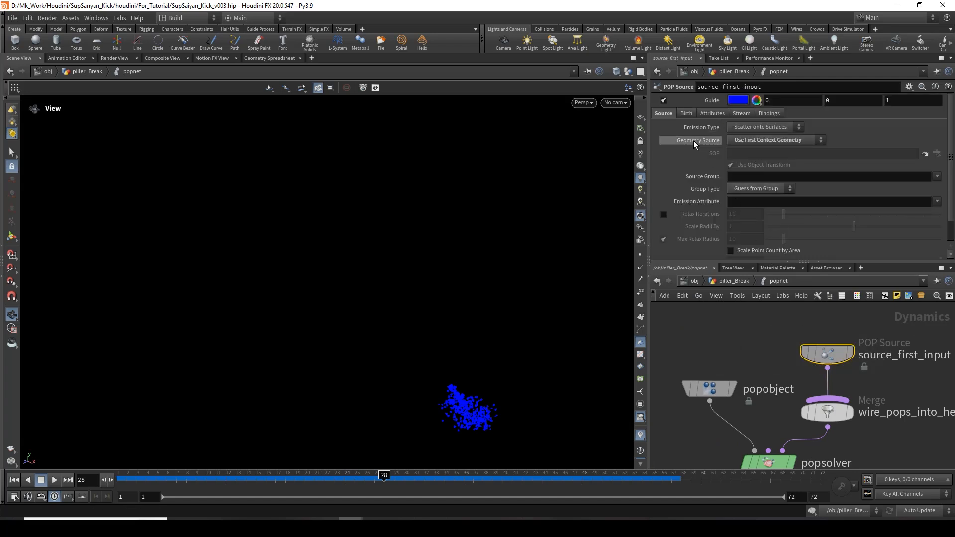
{"action": "left_click", "coordinate": [757, 129]}
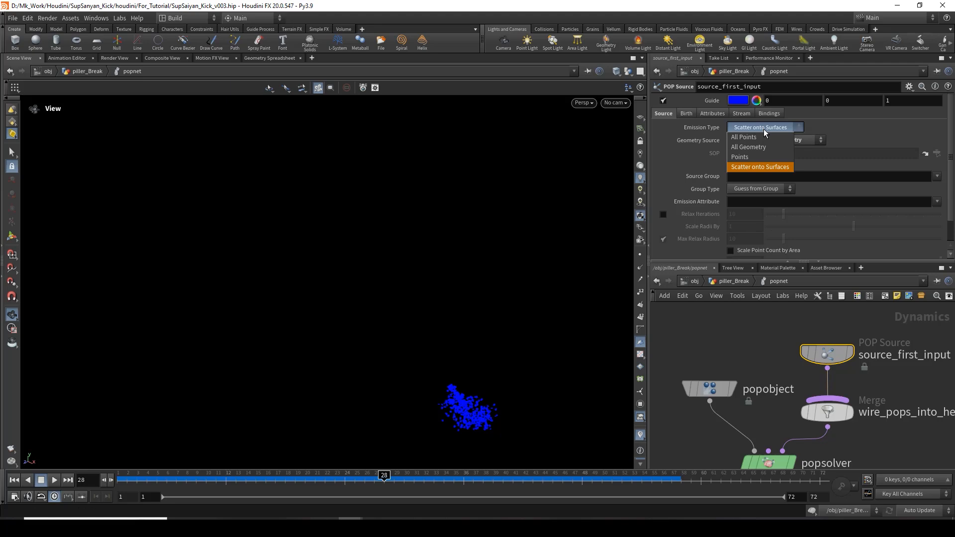
{"action": "left_click", "coordinate": [762, 138]}
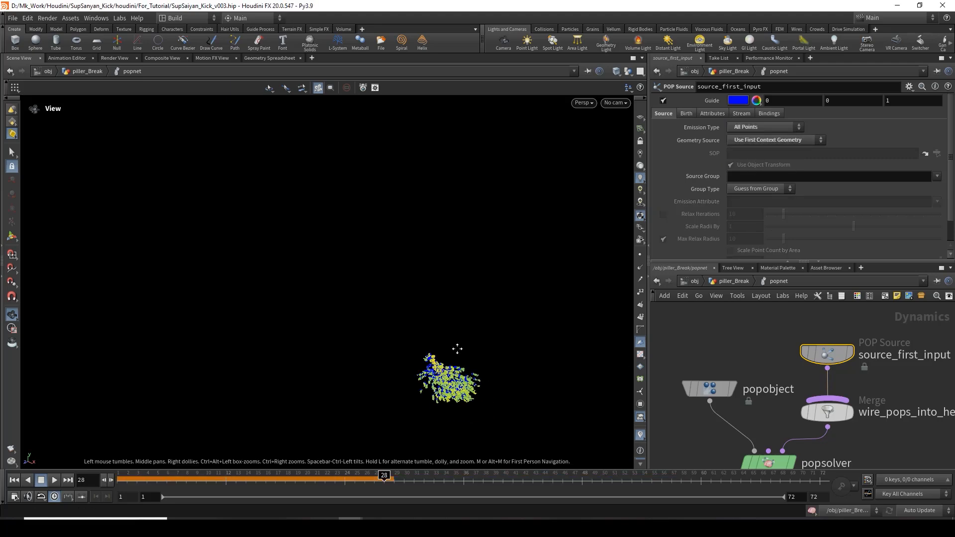
{"action": "middle_click_drag", "start_coordinate": [457, 348], "coordinate": [443, 327]}
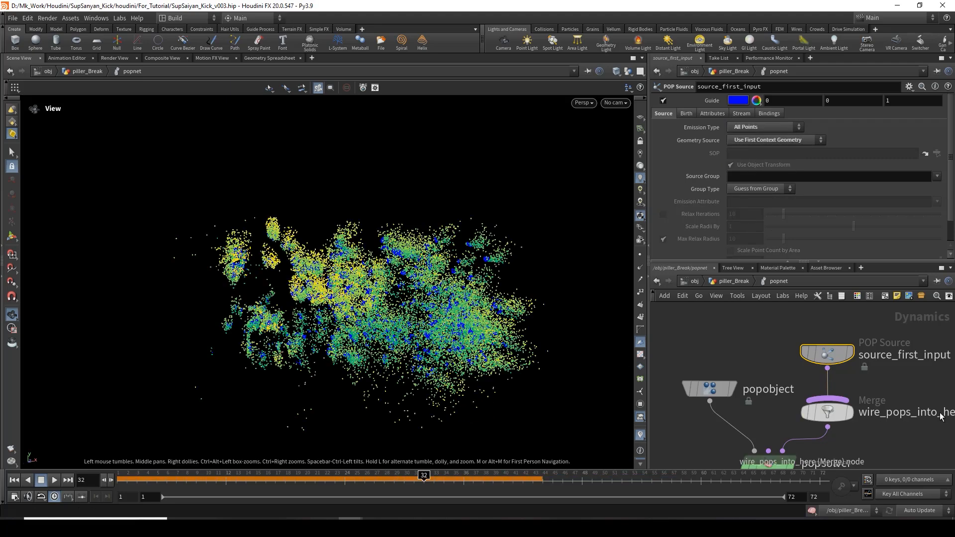
- Insert a Gravity Force node between popsolver and output, and preview the particle simulation up to frame 29
{"action": "middle_click_drag", "start_coordinate": [937, 408], "coordinate": [888, 353]}
{"action": "middle_click_drag", "start_coordinate": [834, 390], "coordinate": [855, 394]}
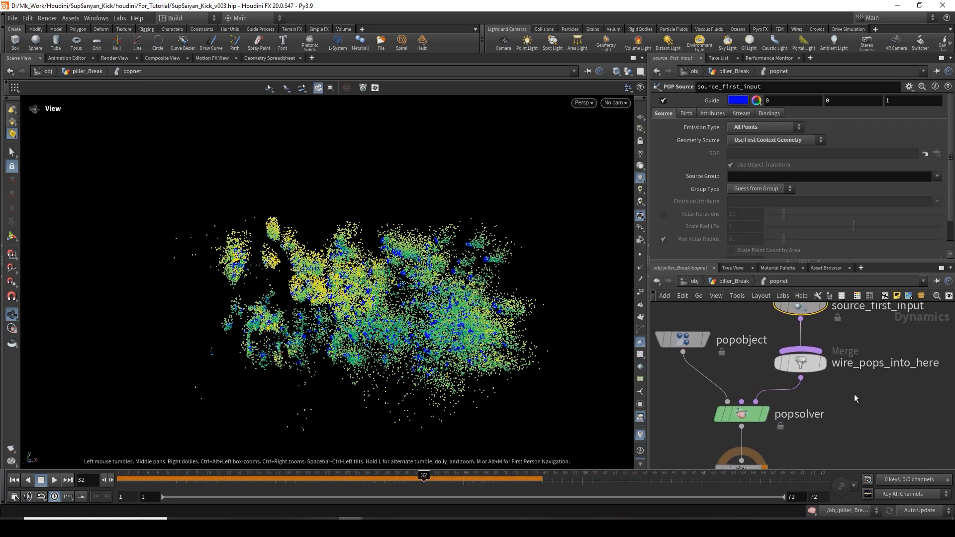
{"action": "middle_click_drag", "start_coordinate": [845, 450], "coordinate": [845, 390]}
{"action": "left_click_drag", "start_coordinate": [743, 413], "coordinate": [743, 455]}
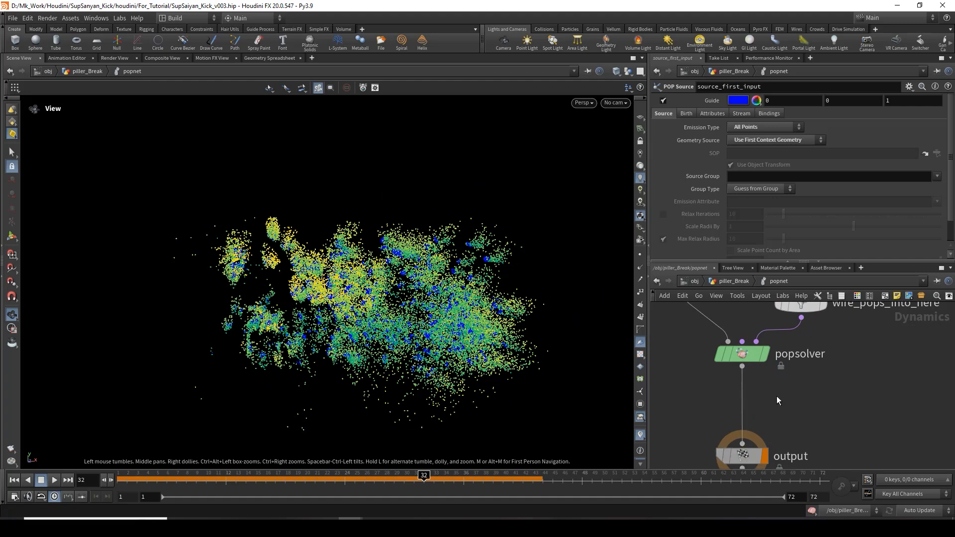
{"action": "scroll", "coordinate": [777, 396], "scroll_direction": "down", "scroll_amount": 2}
{"action": "key", "text": "Tab"}
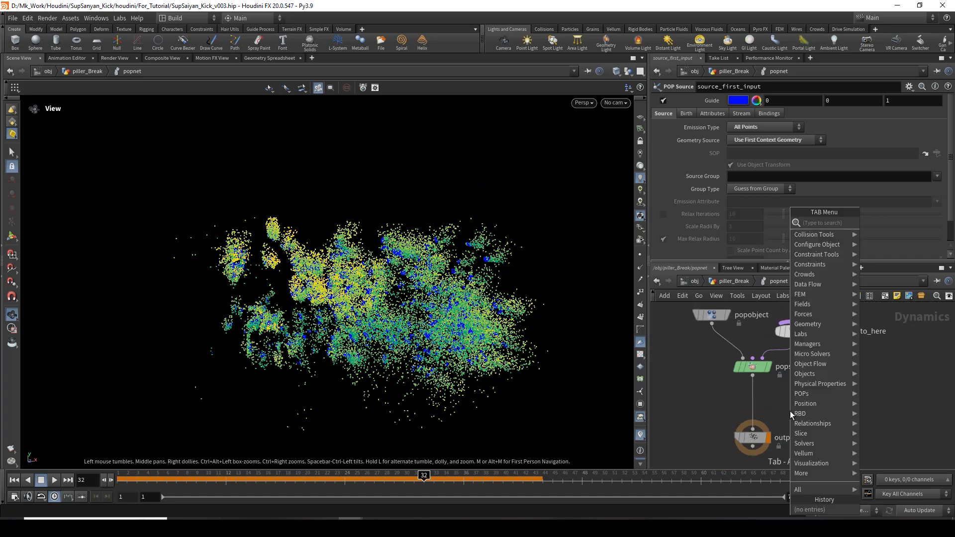
{"action": "type", "text": "ga"}
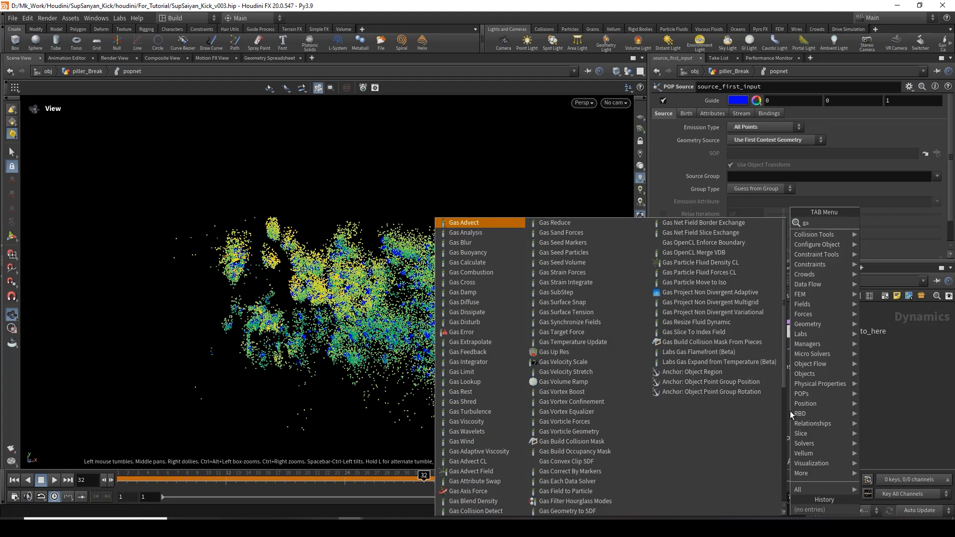
{"action": "key", "text": "BackSpace"}
{"action": "key", "text": "BackSpace"}
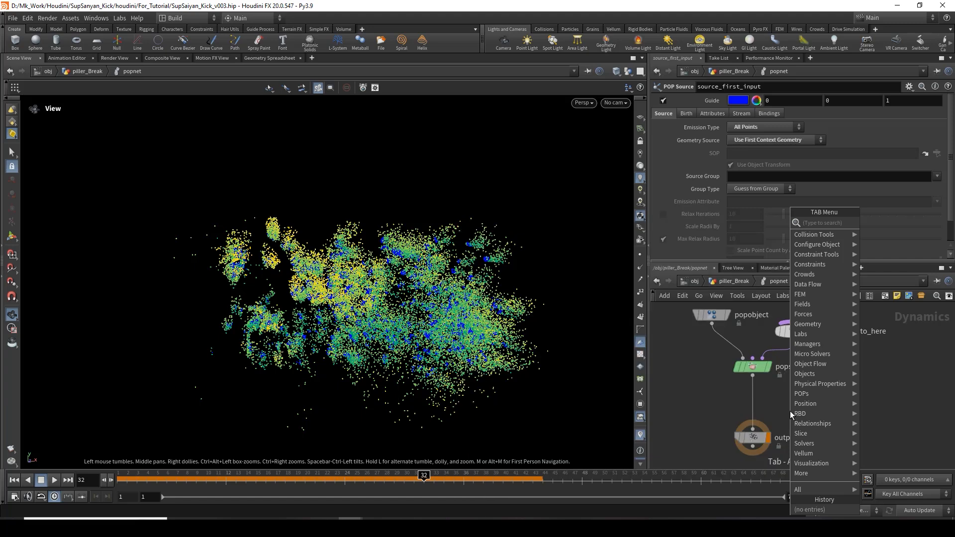
{"action": "type", "text": "gra"}
{"action": "key", "text": "Return"}
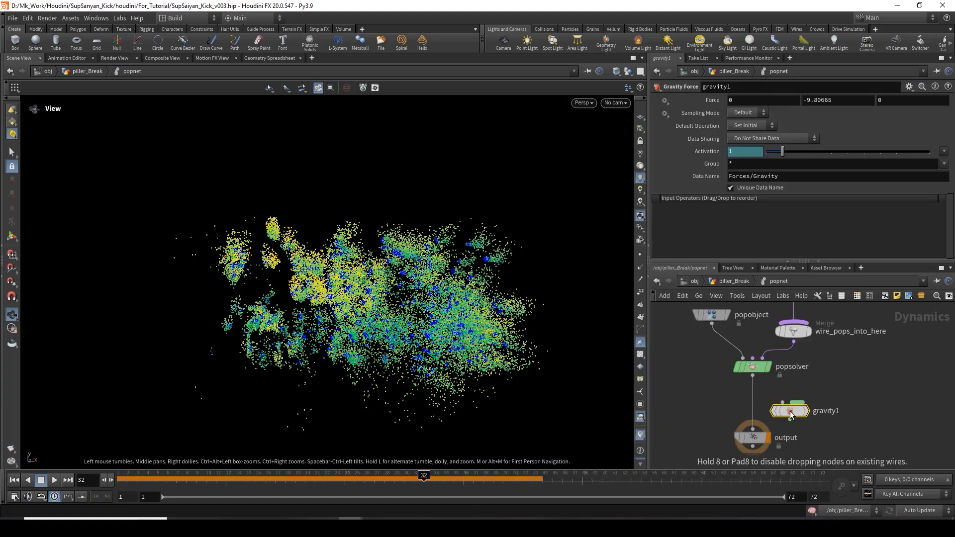
{"action": "left_click_drag", "start_coordinate": [790, 412], "coordinate": [759, 404]}
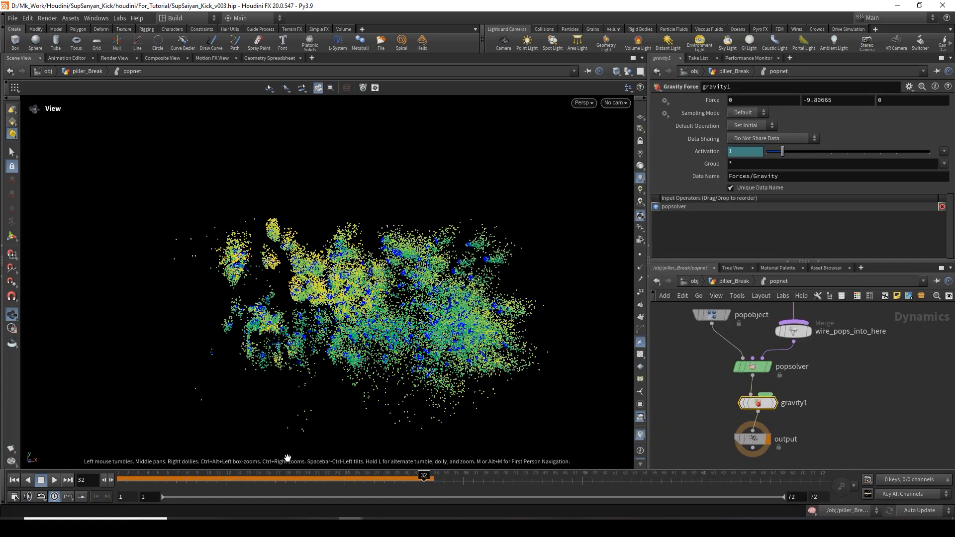
{"action": "left_click_drag", "start_coordinate": [134, 479], "coordinate": [394, 480]}
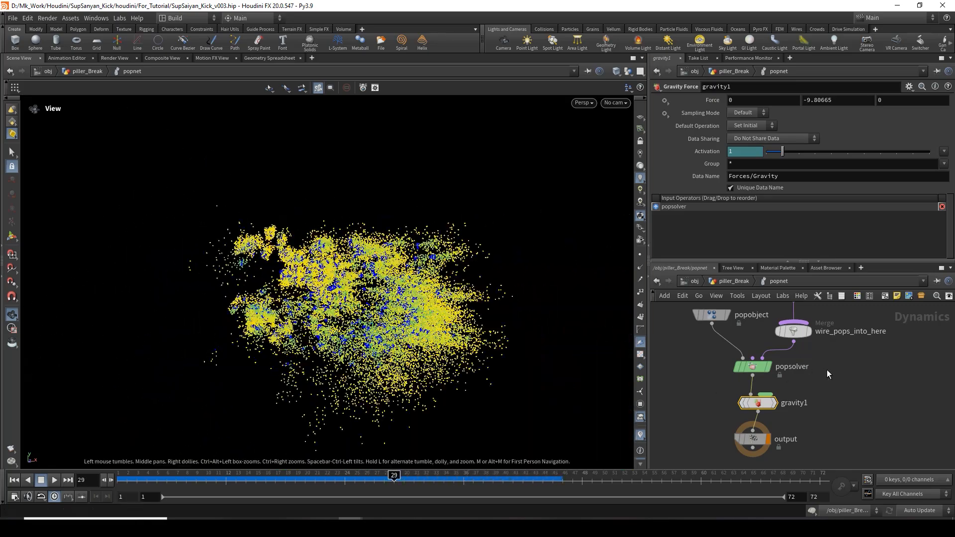
- Review the source settings of the source_first_input POP Source and inspect the particle cloud at frame 29
{"action": "scroll", "coordinate": [828, 370], "scroll_direction": "down", "scroll_amount": 3}
{"action": "middle_click_drag", "start_coordinate": [831, 380], "coordinate": [813, 432]}
{"action": "left_click_drag", "start_coordinate": [756, 355], "coordinate": [808, 375]}
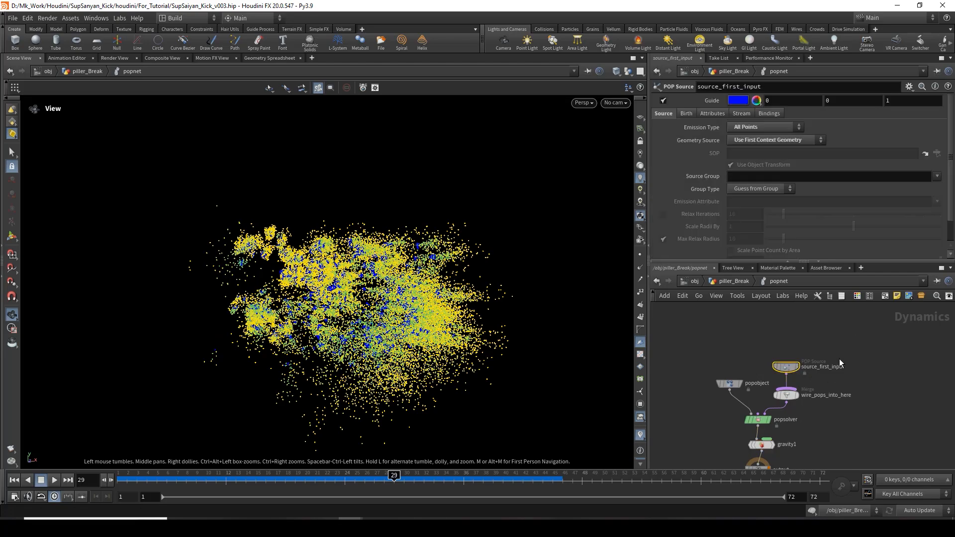
{"action": "scroll", "coordinate": [840, 360], "scroll_direction": "up", "scroll_amount": 1}
{"action": "scroll", "coordinate": [709, 190], "scroll_direction": "down", "scroll_amount": 2}
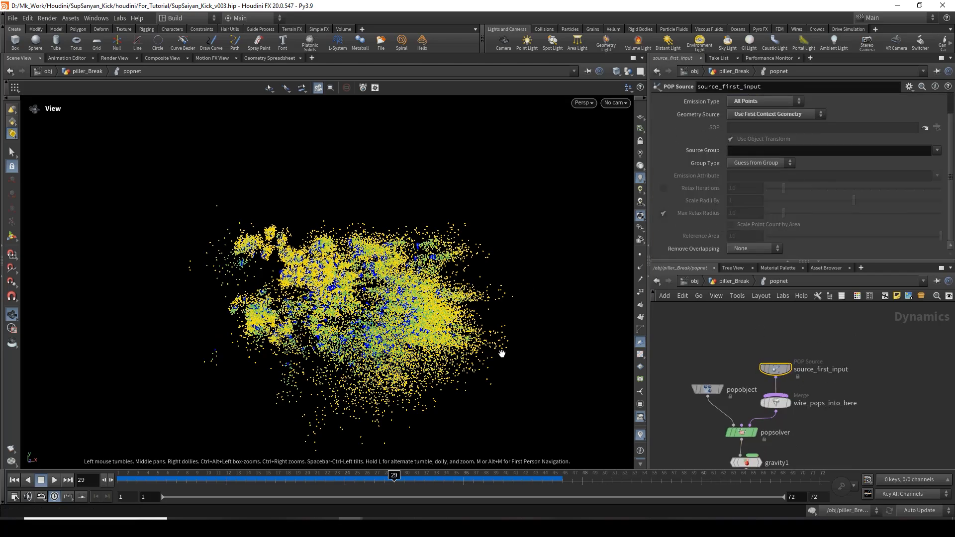
{"action": "left_click_drag", "start_coordinate": [398, 342], "coordinate": [350, 300]}
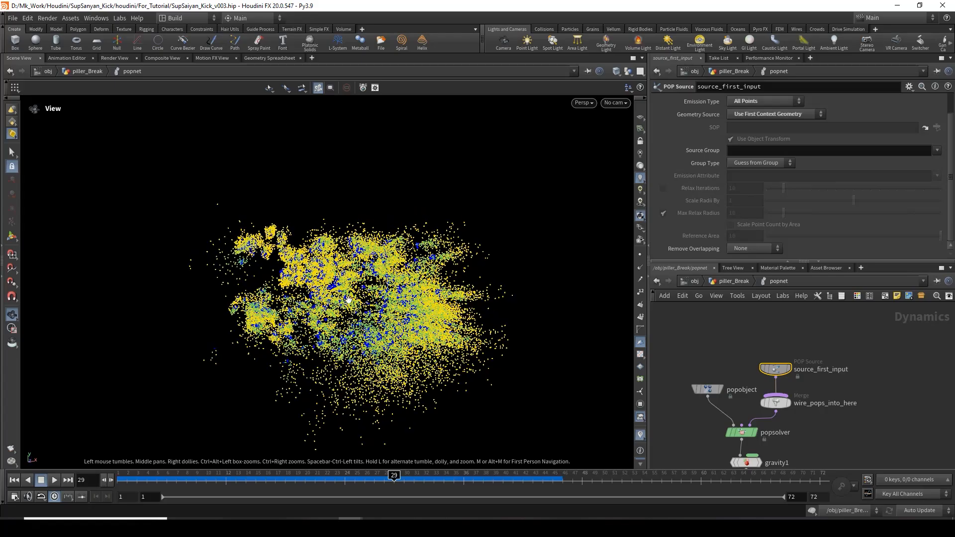
{"action": "right_click_drag", "start_coordinate": [336, 251], "coordinate": [370, 324]}
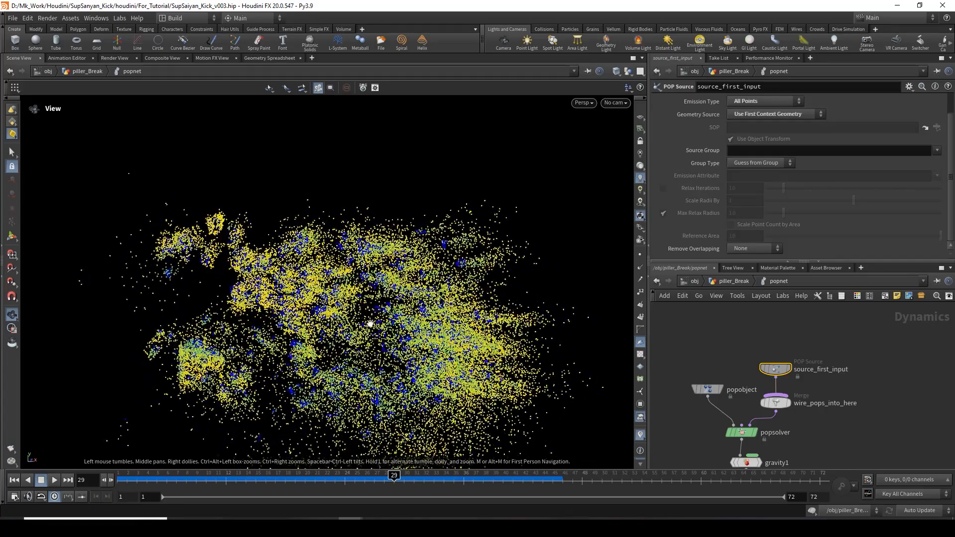
- Go back up to the piller_Break network, display debrissource1 and set its Life Span to 0.2
{"action": "left_click", "coordinate": [734, 281]}
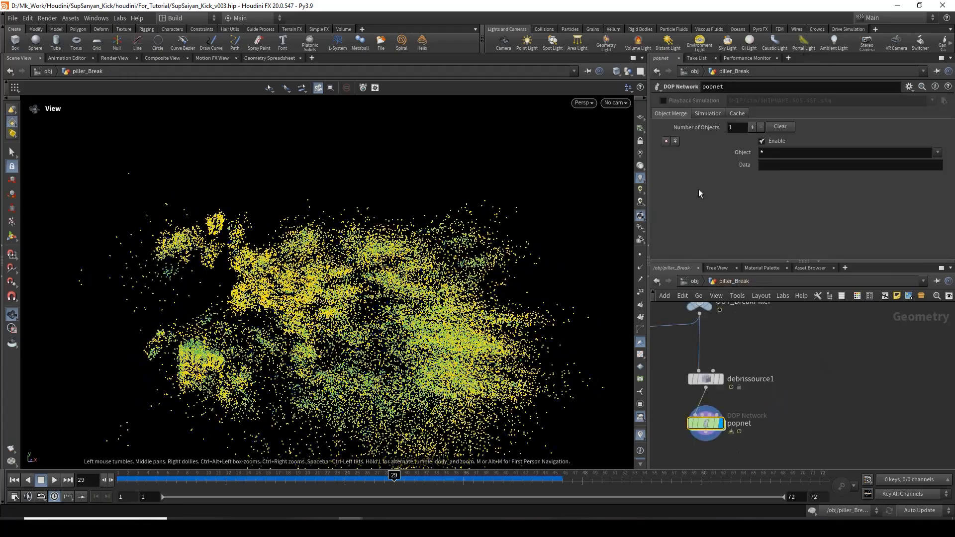
{"action": "middle_click_drag", "start_coordinate": [749, 346], "coordinate": [779, 348]}
{"action": "left_click", "coordinate": [736, 380]}
{"action": "scroll", "coordinate": [757, 392], "scroll_direction": "up", "scroll_amount": 3}
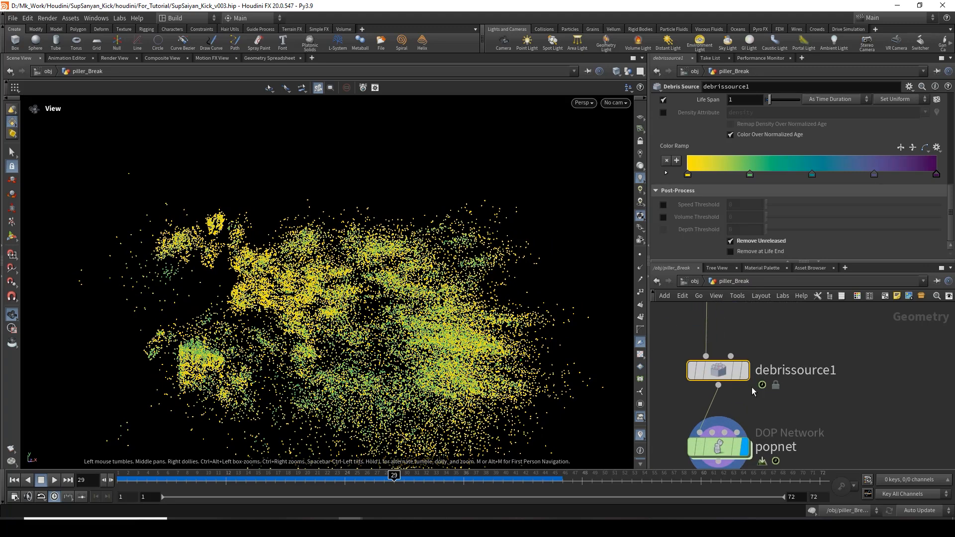
{"action": "left_click", "coordinate": [745, 371]}
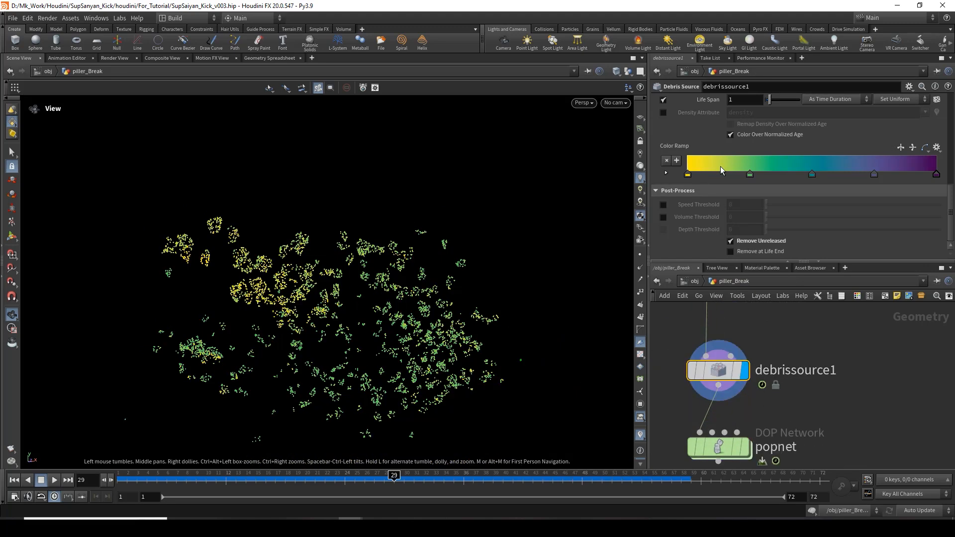
{"action": "scroll", "coordinate": [746, 182], "scroll_direction": "up", "scroll_amount": 2}
{"action": "left_click", "coordinate": [743, 156]}
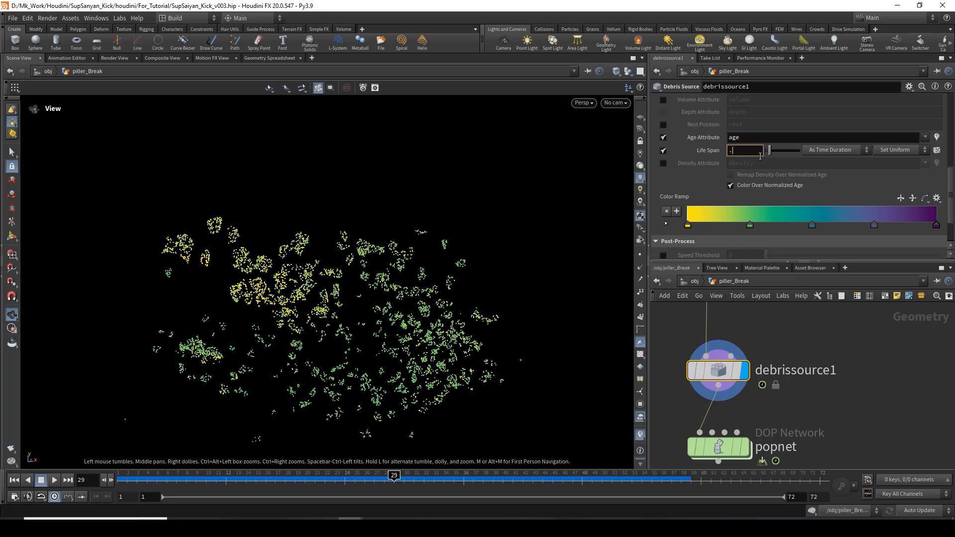
{"action": "type", "text": ".2"}
{"action": "key", "text": "Return"}
- Display popnet and set its simulation Start Frame to 21
{"action": "middle_click_drag", "start_coordinate": [787, 438], "coordinate": [787, 389]}
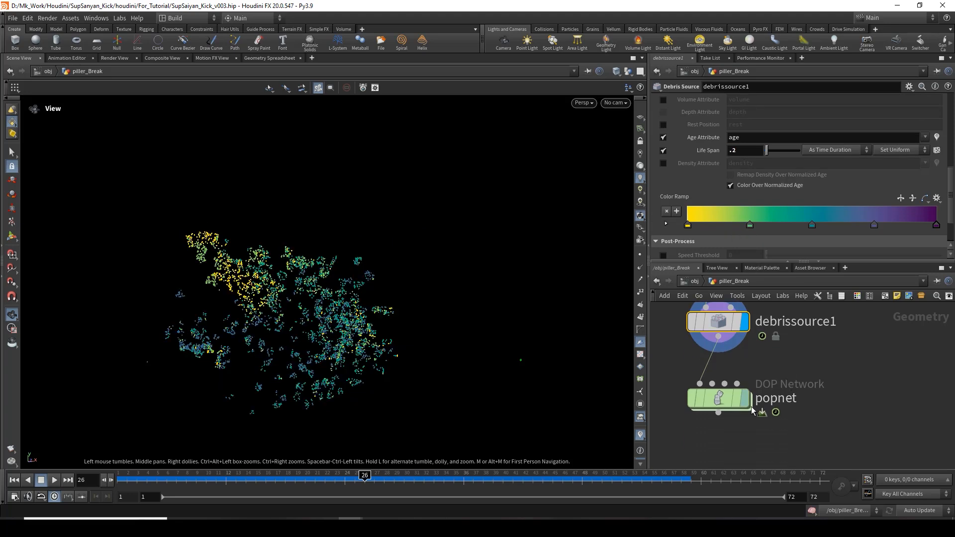
{"action": "left_click", "coordinate": [745, 401]}
{"action": "left_click", "coordinate": [721, 400]}
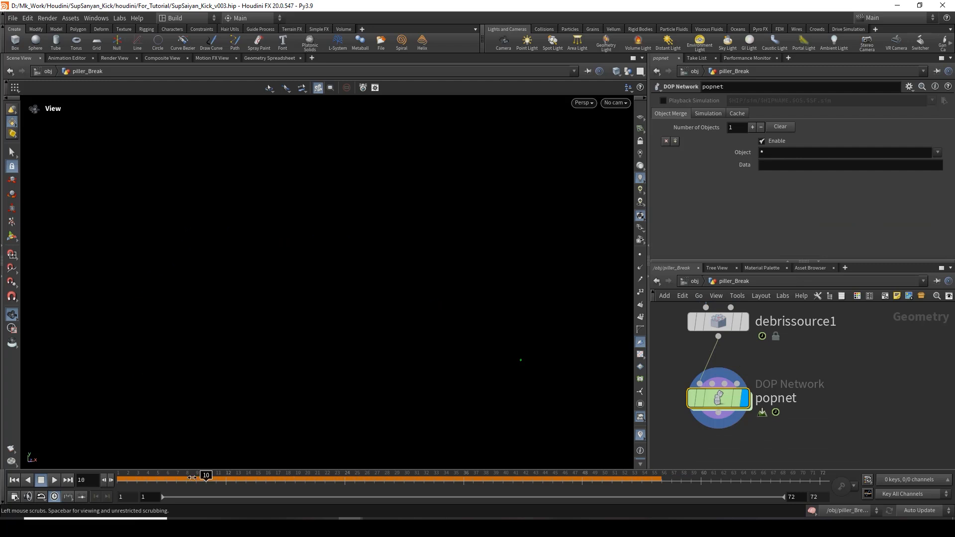
{"action": "left_click", "coordinate": [709, 114]}
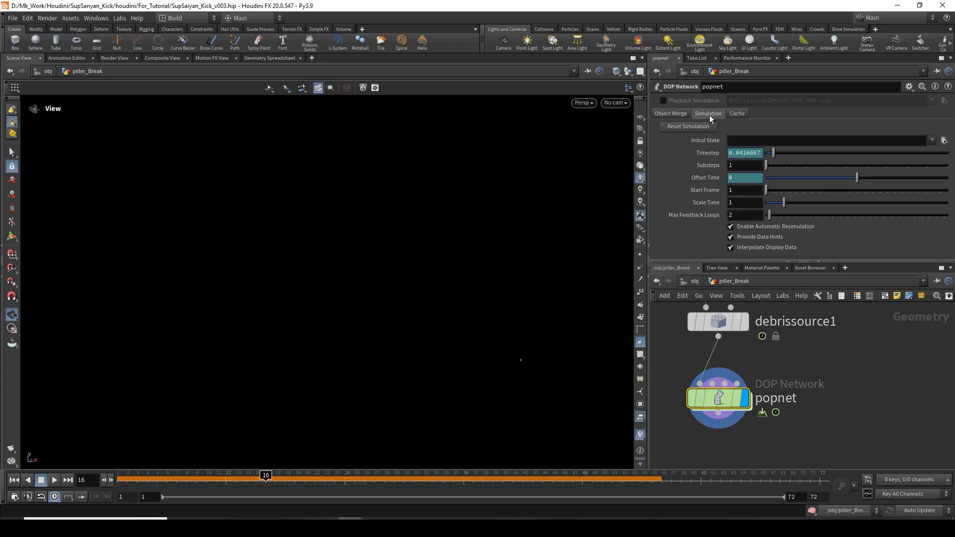
{"action": "left_click", "coordinate": [750, 191]}
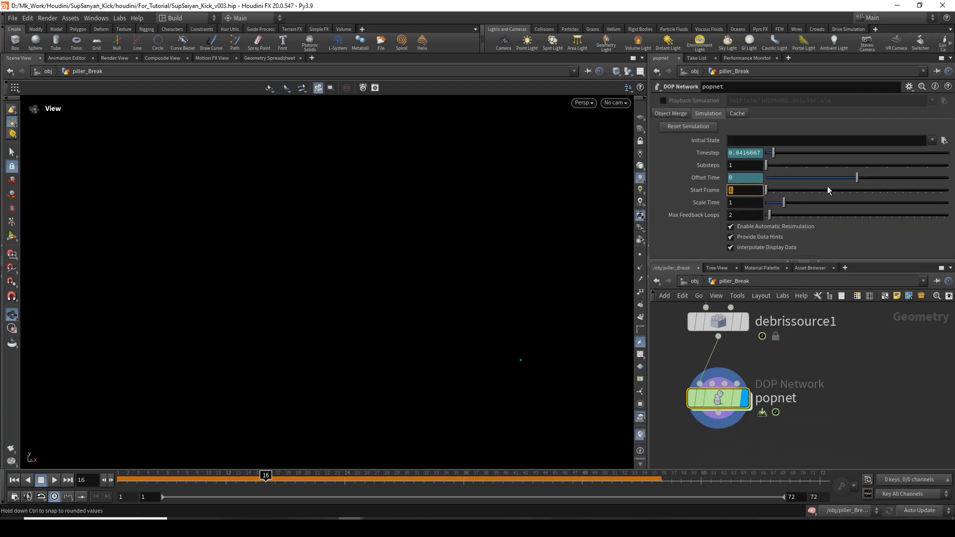
{"action": "type", "text": "21"}
{"action": "key", "text": "Return"}
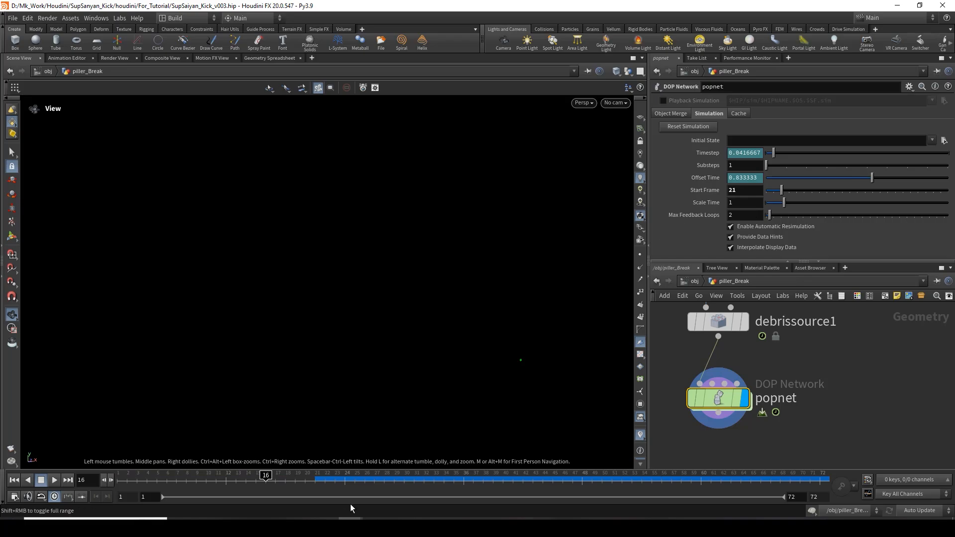
- Preview the popnet simulation from frame 21 up to frame 58 and inspect the falling particles
{"action": "left_click", "coordinate": [315, 477]}
{"action": "left_click_drag", "start_coordinate": [315, 477], "coordinate": [621, 460]}
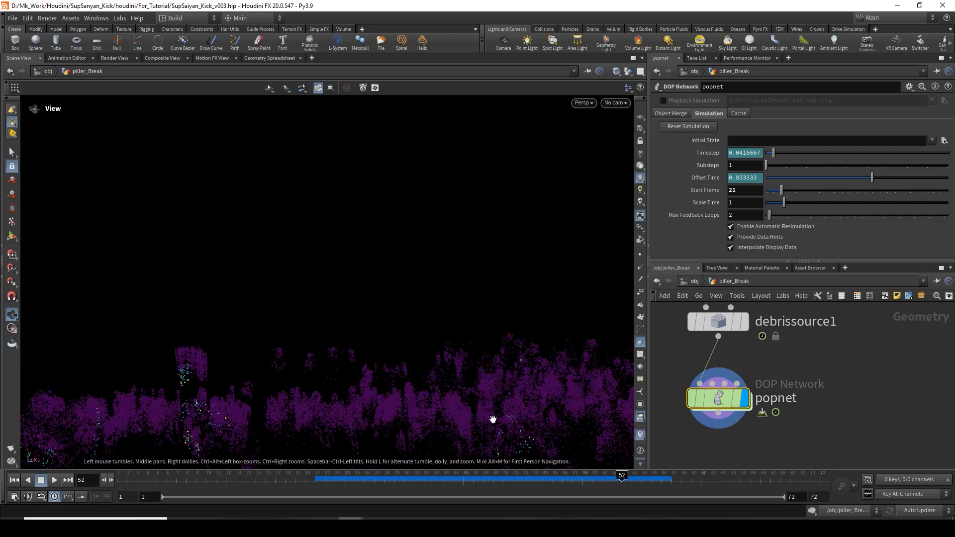
{"action": "left_click_drag", "start_coordinate": [347, 344], "coordinate": [399, 337]}
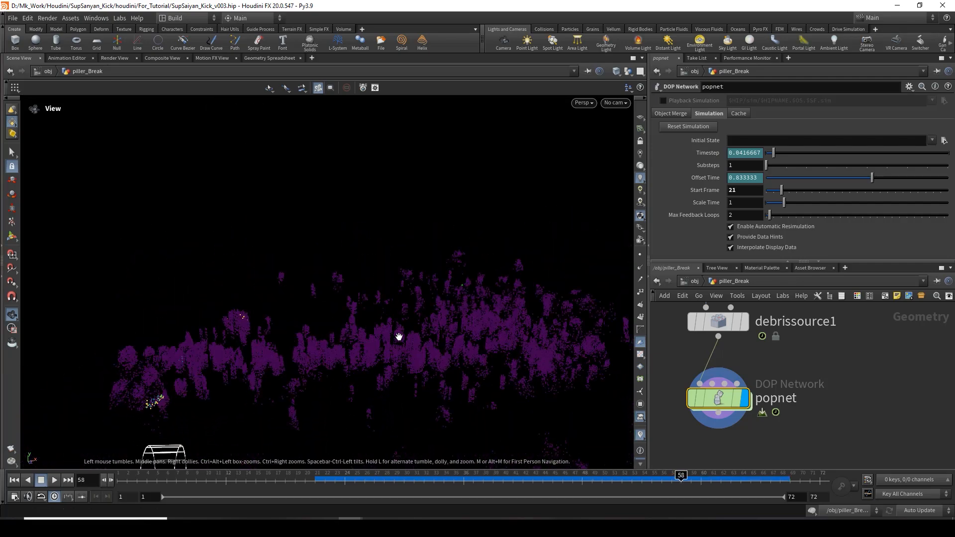
- Enable Remove at Life End in the Post-Process settings of debrissource1
{"action": "middle_click_drag", "start_coordinate": [848, 354], "coordinate": [872, 390]}
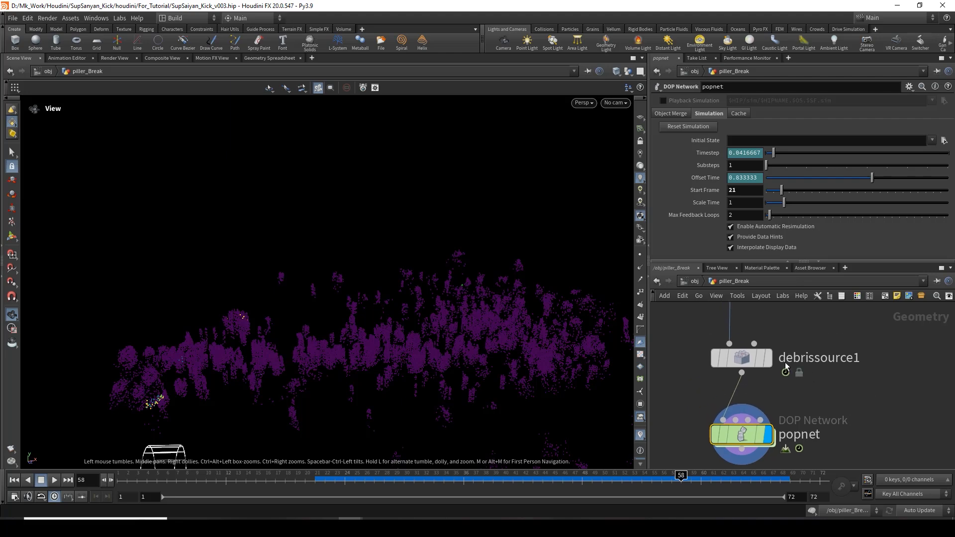
{"action": "left_click", "coordinate": [742, 362]}
{"action": "left_click_drag", "start_coordinate": [298, 354], "coordinate": [348, 338]}
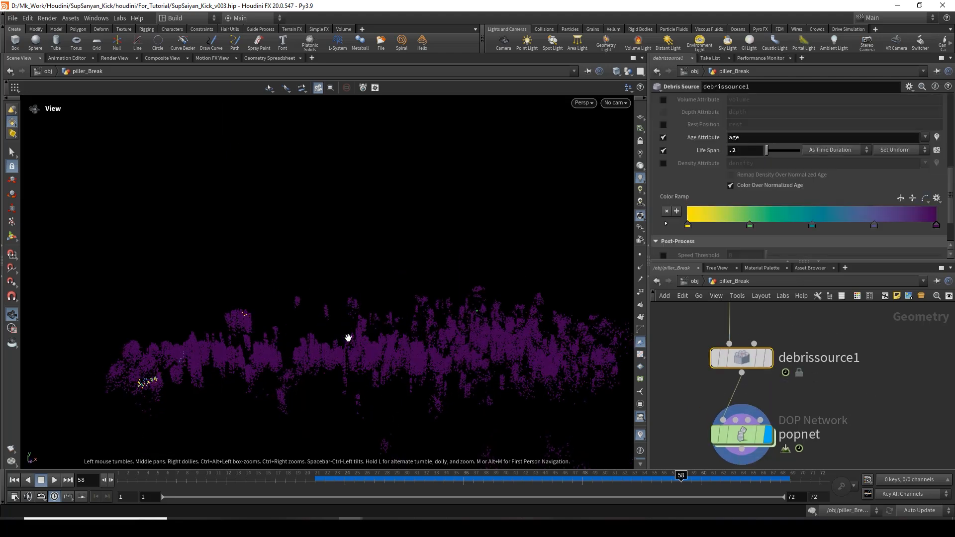
{"action": "scroll", "coordinate": [870, 234], "scroll_direction": "down", "scroll_amount": 3}
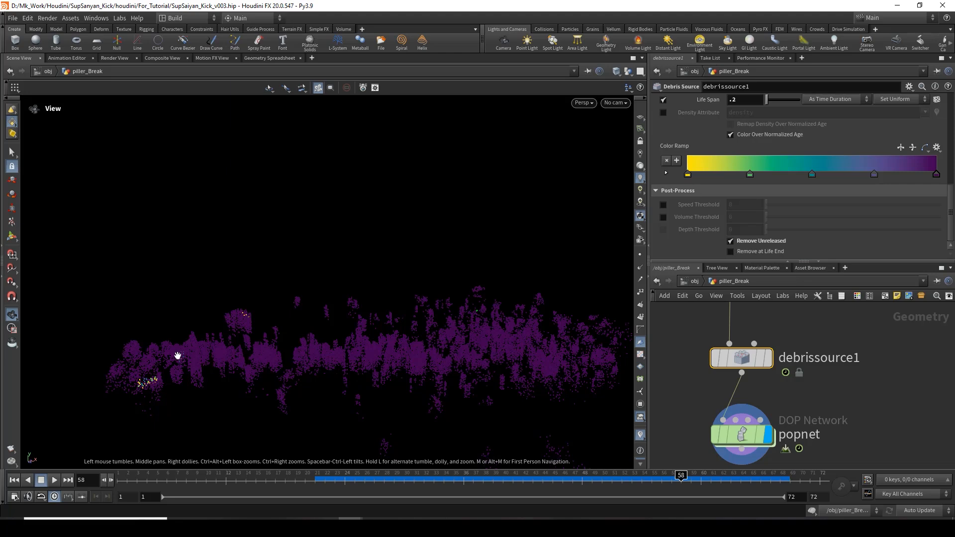
{"action": "left_click", "coordinate": [742, 251]}
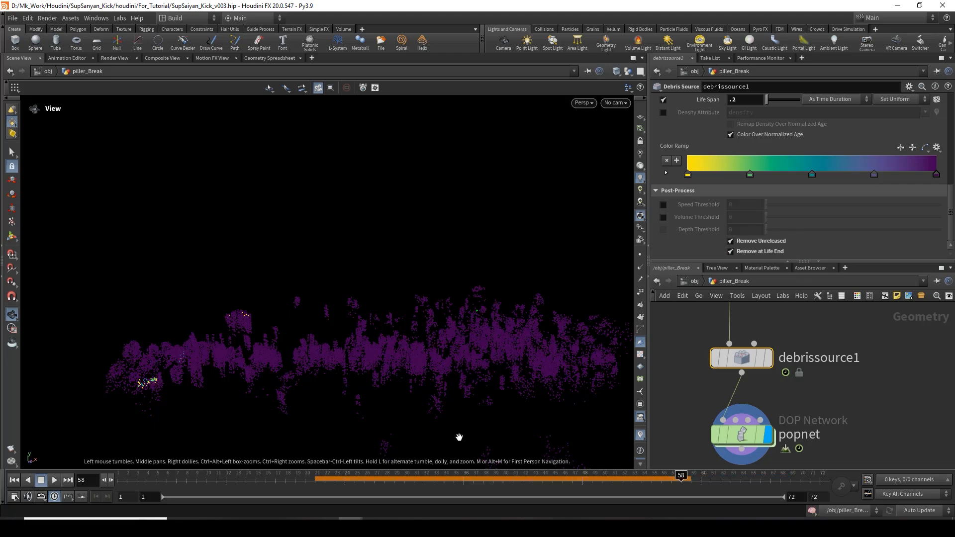
- Preview the popnet particles again from frame 21 up to frame 33
{"action": "left_click", "coordinate": [314, 476]}
{"action": "left_click_drag", "start_coordinate": [315, 476], "coordinate": [394, 476]}
{"action": "middle_click_drag", "start_coordinate": [808, 402], "coordinate": [807, 374]}
{"action": "left_click", "coordinate": [742, 409]}
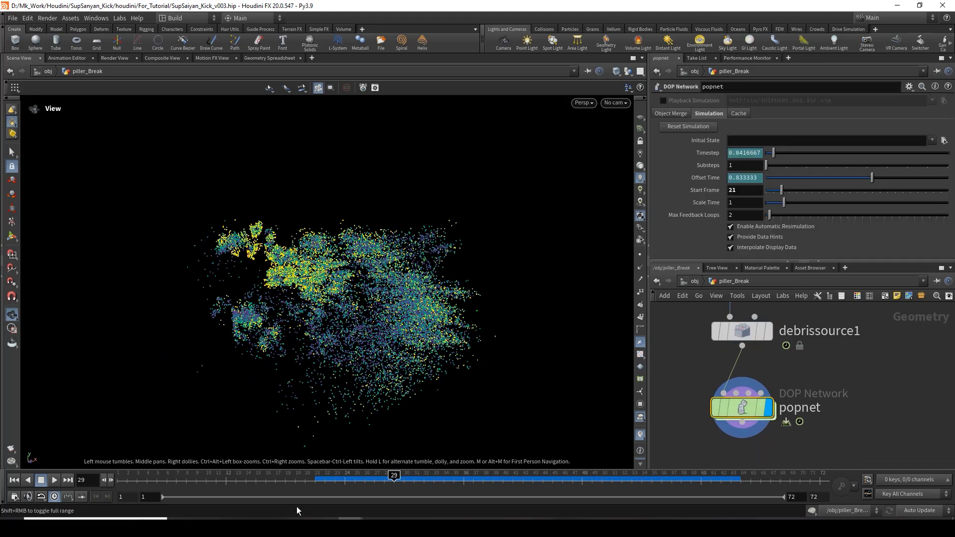
{"action": "left_click_drag", "start_coordinate": [317, 476], "coordinate": [434, 478]}
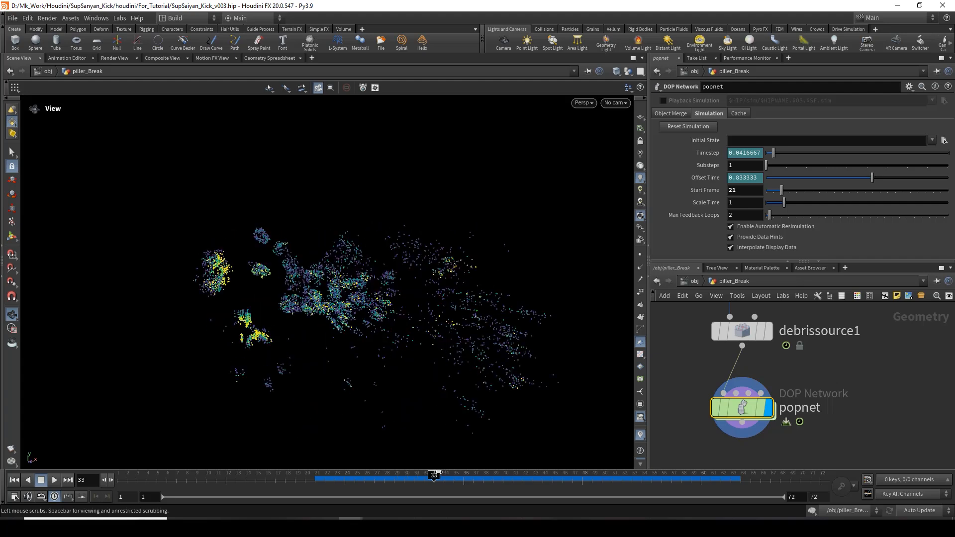
- Go inside popnet and turn off the Guide display of the source_first_input POP Source
{"action": "double_click", "coordinate": [749, 408]}
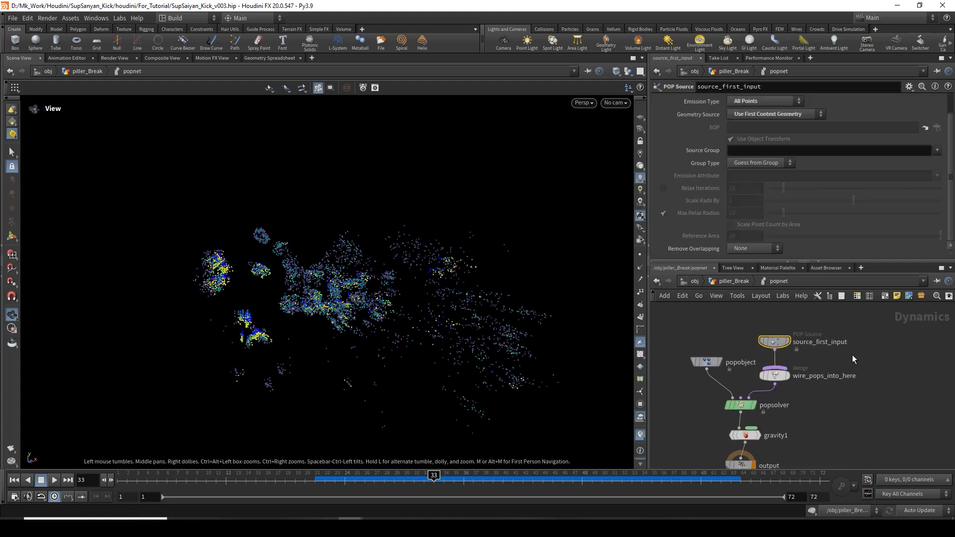
{"action": "scroll", "coordinate": [701, 165], "scroll_direction": "up", "scroll_amount": 2}
{"action": "left_click", "coordinate": [663, 101]}
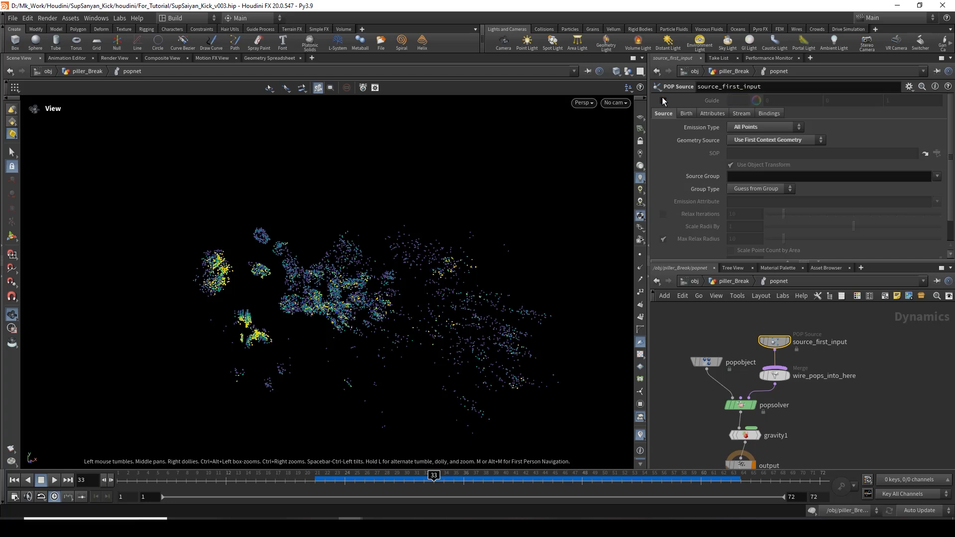
- Return to piller_Break, turn off Color Over Normalized Age on debrissource1 and preview the uncolored particles
{"action": "left_click", "coordinate": [730, 283]}
{"action": "left_click", "coordinate": [742, 368]}
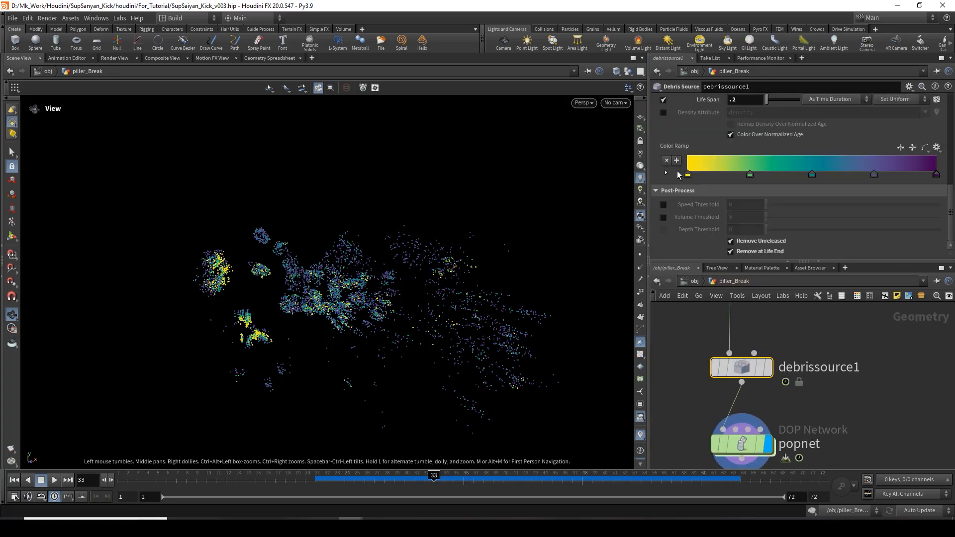
{"action": "scroll", "coordinate": [718, 233], "scroll_direction": "up", "scroll_amount": 8}
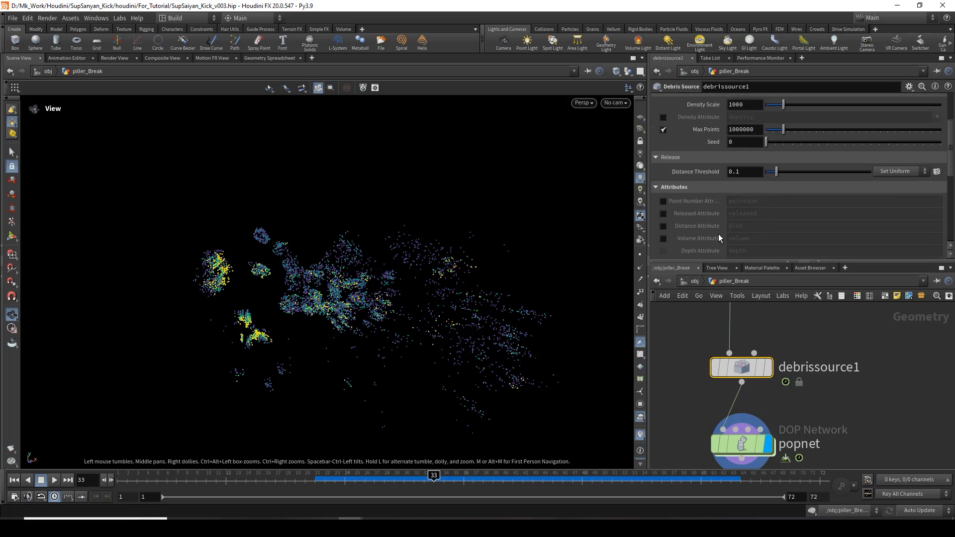
{"action": "scroll", "coordinate": [718, 234], "scroll_direction": "down", "scroll_amount": 8}
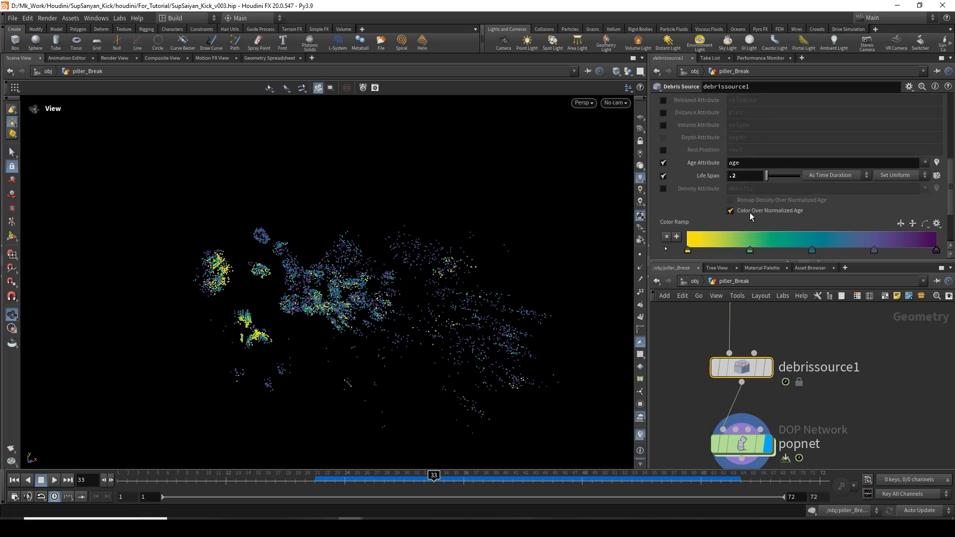
{"action": "left_click", "coordinate": [731, 211]}
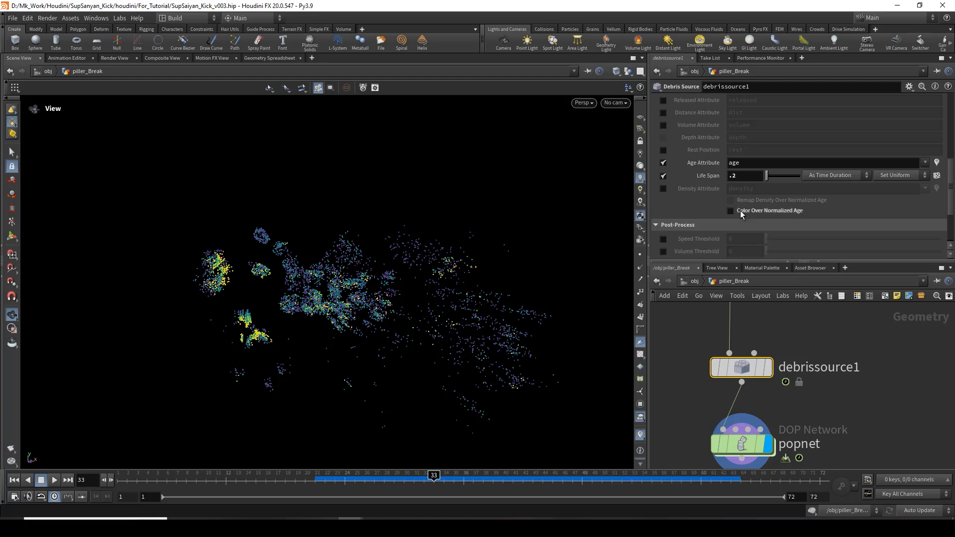
{"action": "left_click_drag", "start_coordinate": [352, 477], "coordinate": [444, 476]}
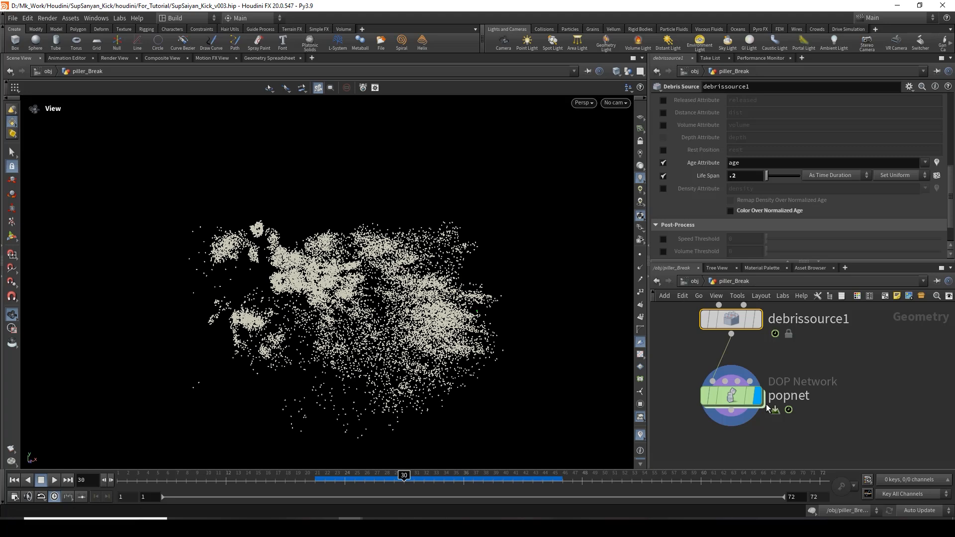
- Move popnet down to make room and insert an Attribute Delete node between debrissource1 and popnet
{"action": "middle_click_drag", "start_coordinate": [772, 366], "coordinate": [833, 358]}
{"action": "mouse_move", "coordinate": [742, 355]}
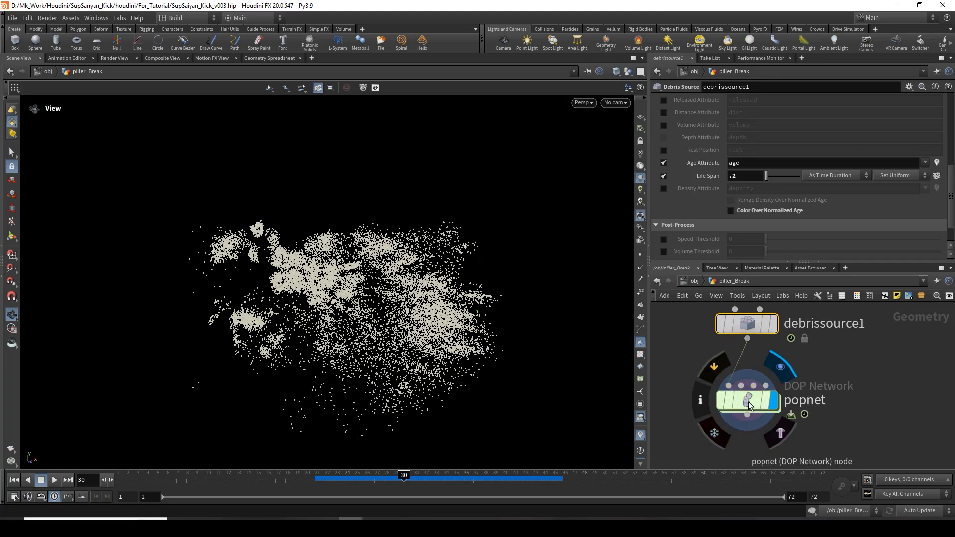
{"action": "left_click_drag", "start_coordinate": [741, 405], "coordinate": [741, 420]}
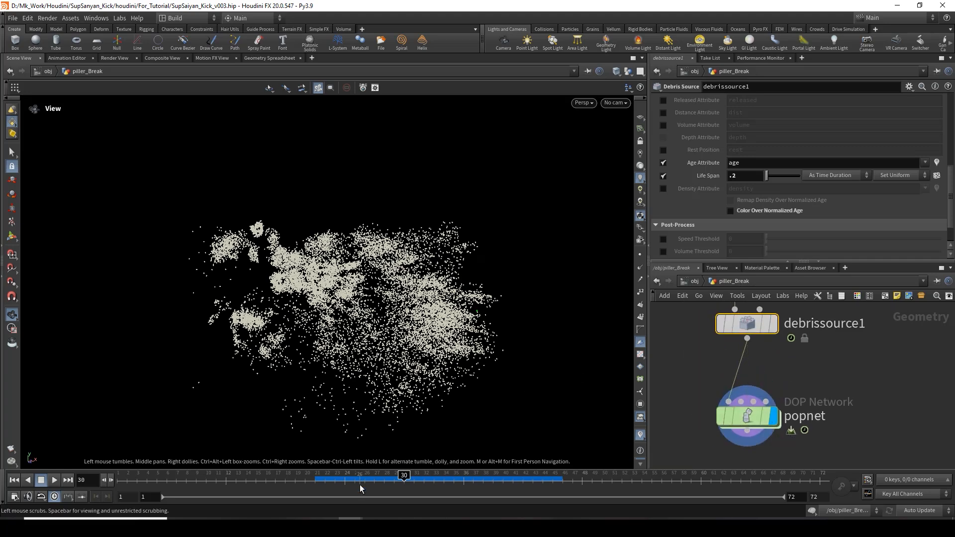
{"action": "left_click_drag", "start_coordinate": [343, 477], "coordinate": [365, 478]}
{"action": "mouse_move", "coordinate": [801, 389]}
{"action": "middle_mouse_down"}
{"action": "mouse_move", "coordinate": [805, 431]}
{"action": "mouse_move", "coordinate": [800, 373]}
{"action": "middle_mouse_up"}
{"action": "left_click_drag", "start_coordinate": [760, 402], "coordinate": [760, 443]}
{"action": "right_click", "coordinate": [737, 376]}
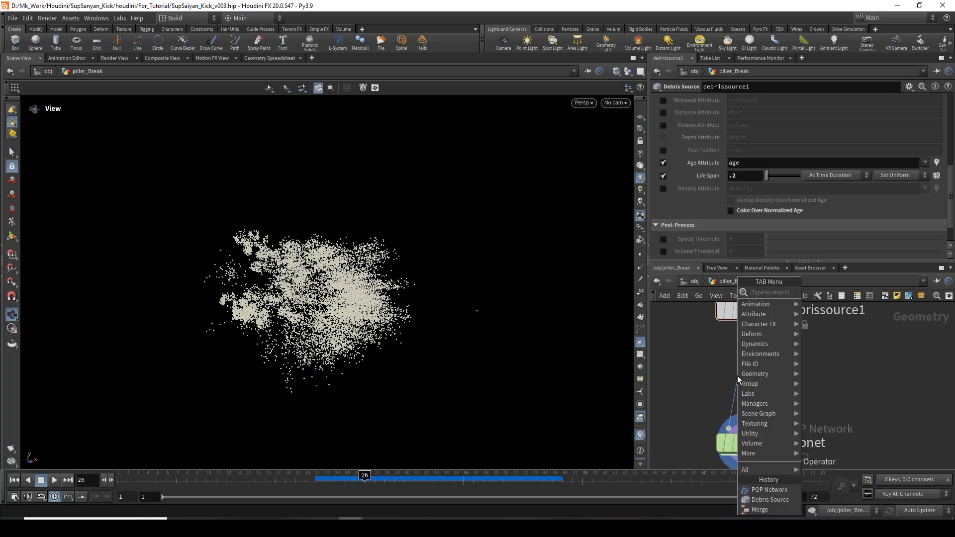
{"action": "type", "text": "attride"}
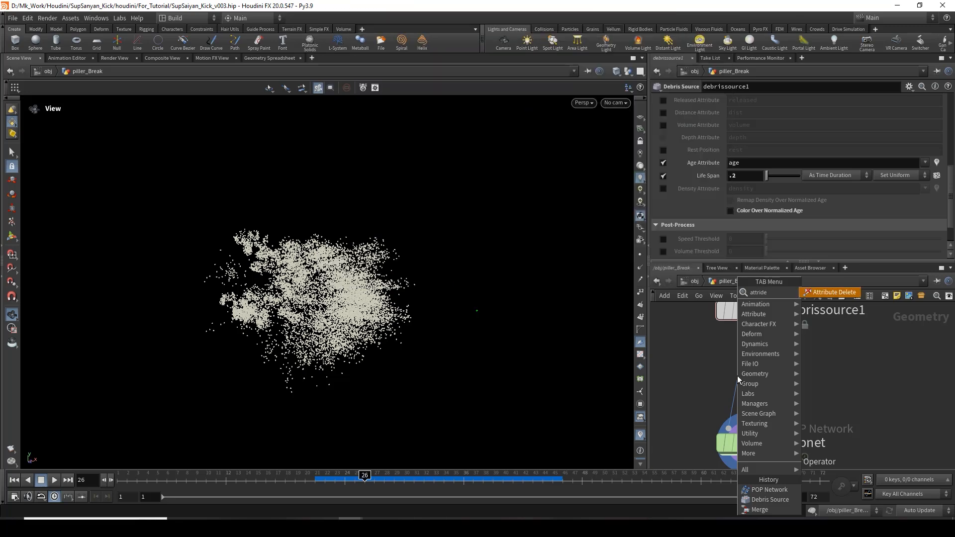
{"action": "key", "text": "Return"}
{"action": "left_click_drag", "start_coordinate": [738, 376], "coordinate": [748, 376]}
- Display attribdelete1 with Point Attributes set to *, and preview the popnet simulation up to frame 43
{"action": "mouse_move", "coordinate": [752, 377]}
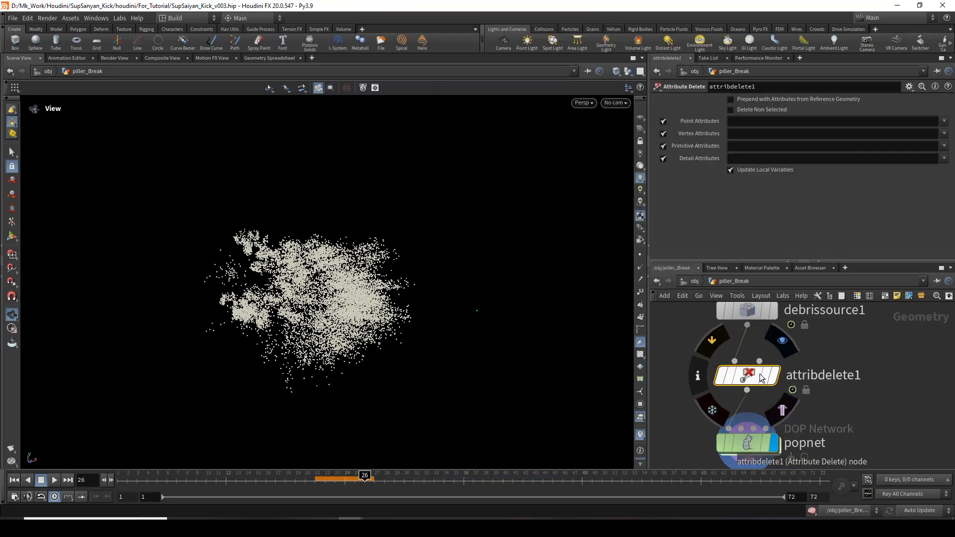
{"action": "left_click", "coordinate": [782, 342]}
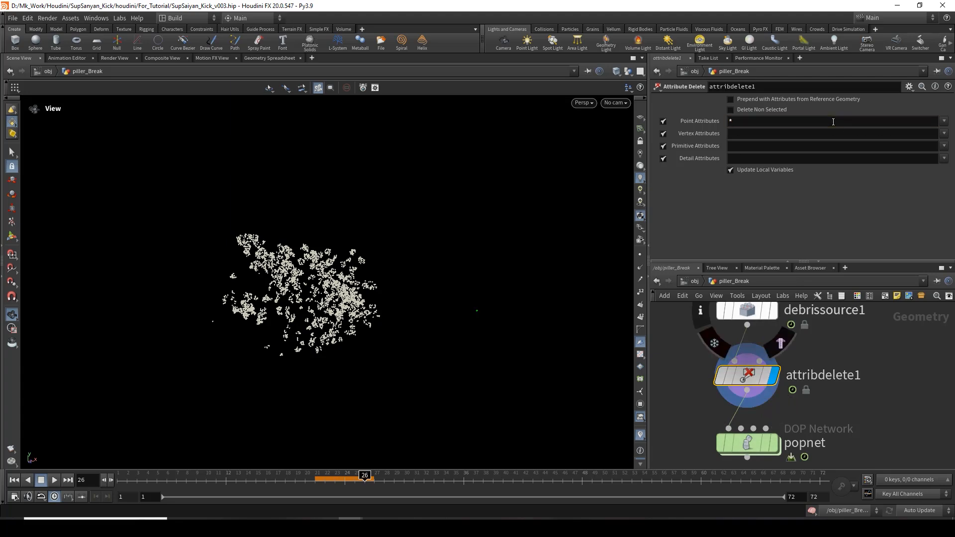
{"action": "left_click", "coordinate": [773, 443]}
{"action": "left_click_drag", "start_coordinate": [314, 480], "coordinate": [532, 478]}
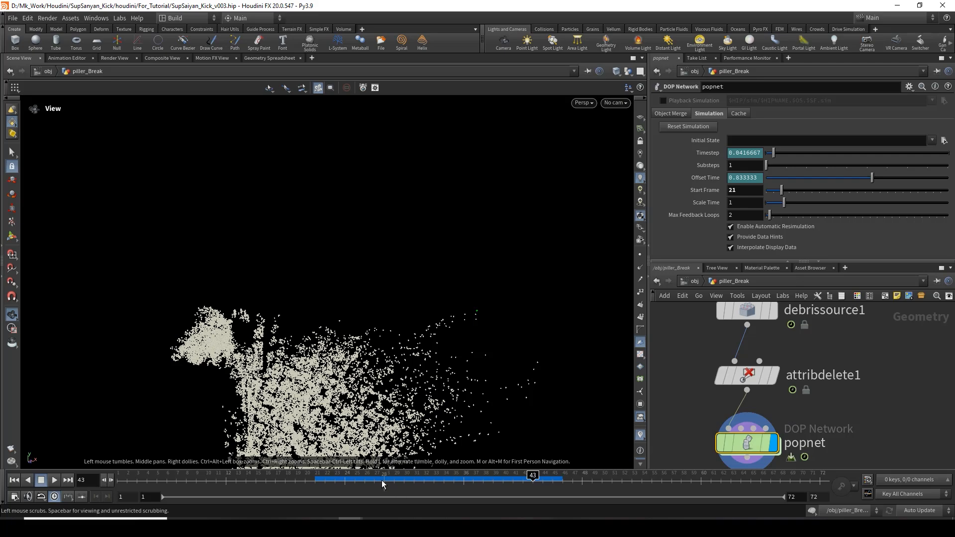
- Scrub the popnet particle simulation to frame 28 and inspect the particle spread closely
{"action": "left_click", "coordinate": [315, 478]}
{"action": "left_click_drag", "start_coordinate": [364, 476], "coordinate": [386, 442]}
{"action": "scroll", "coordinate": [542, 229], "scroll_direction": "up", "scroll_amount": 8}
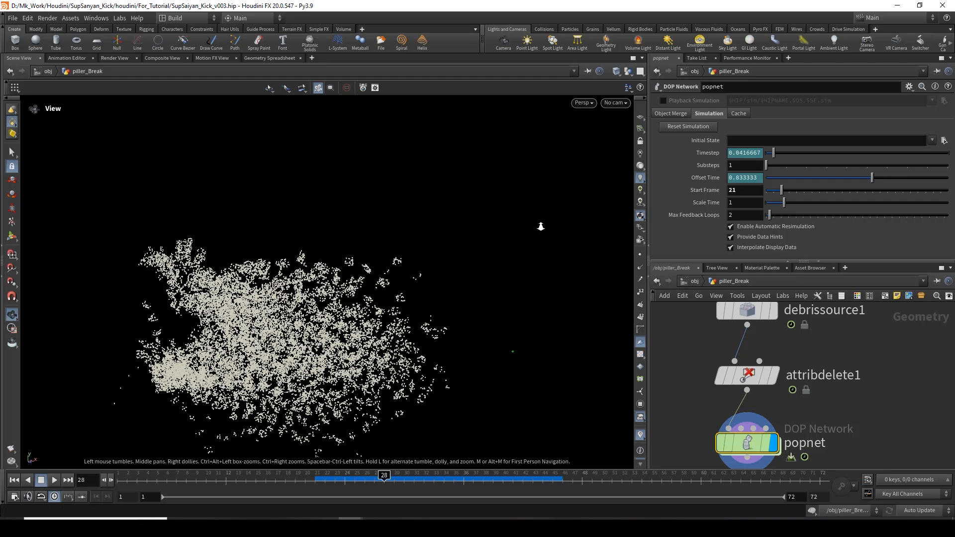
{"action": "left_click_drag", "start_coordinate": [424, 295], "coordinate": [421, 297]}
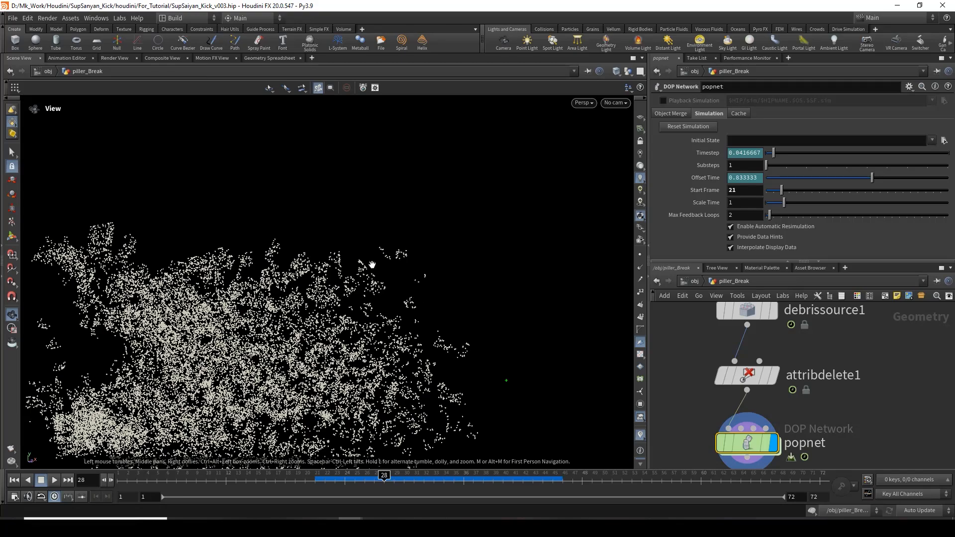
{"action": "mouse_move", "coordinate": [382, 473]}
{"action": "left_mouse_down"}
{"action": "mouse_move", "coordinate": [375, 470]}
{"action": "mouse_move", "coordinate": [384, 471]}
{"action": "left_mouse_up"}
{"action": "left_click_drag", "start_coordinate": [390, 264], "coordinate": [369, 340]}
- Insert a Time Blend (Retime) node between OUT_BreakPiller and debrissource1, and set its Input Frame Range end to 72
{"action": "scroll", "coordinate": [833, 407], "scroll_direction": "down", "scroll_amount": 3}
{"action": "scroll", "coordinate": [834, 401], "scroll_direction": "up", "scroll_amount": 2}
{"action": "middle_click_drag", "start_coordinate": [776, 330], "coordinate": [781, 416]}
{"action": "key", "text": "Tab"}
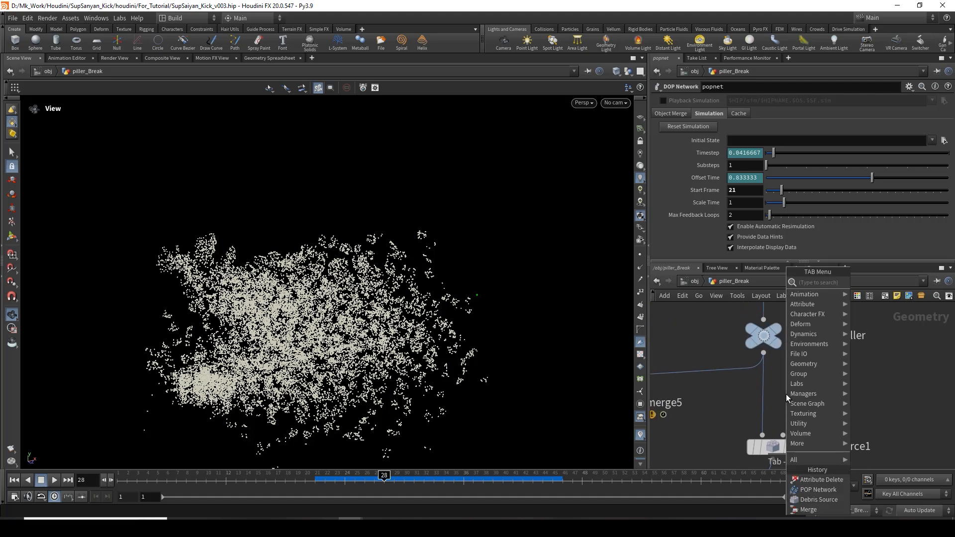
{"action": "type", "text": "t"}
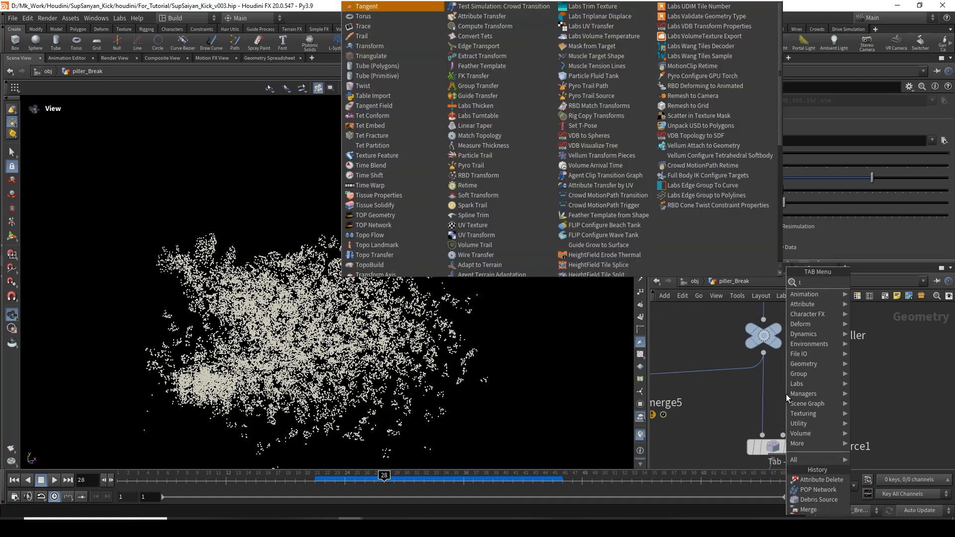
{"action": "type", "text": "ime"}
{"action": "key", "text": "Return"}
{"action": "left_click", "coordinate": [786, 394]}
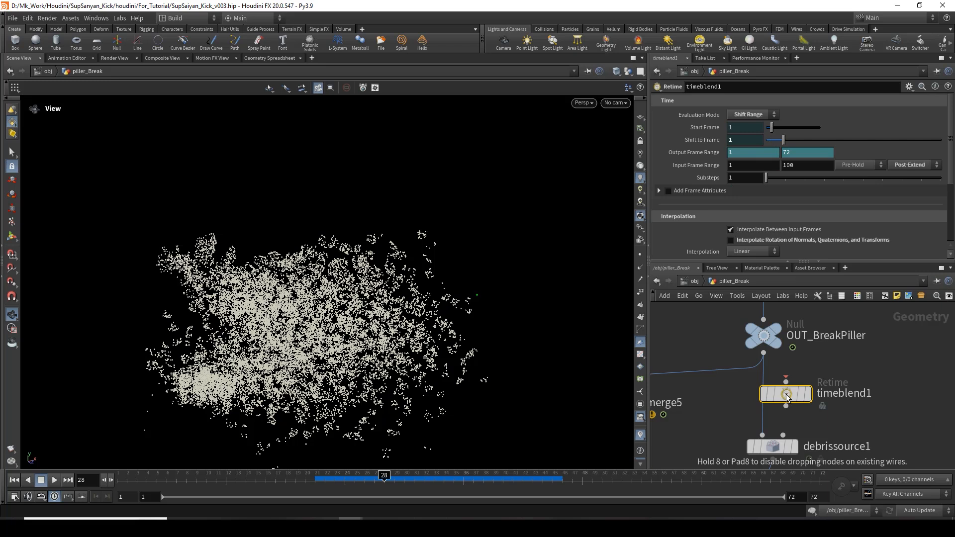
{"action": "left_click_drag", "start_coordinate": [786, 395], "coordinate": [765, 401]}
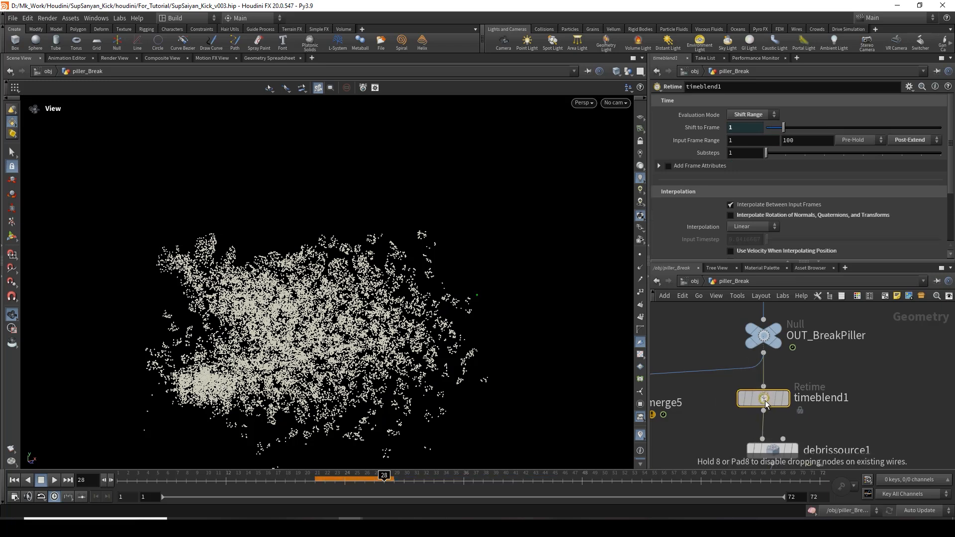
{"action": "double_click", "coordinate": [804, 140]}
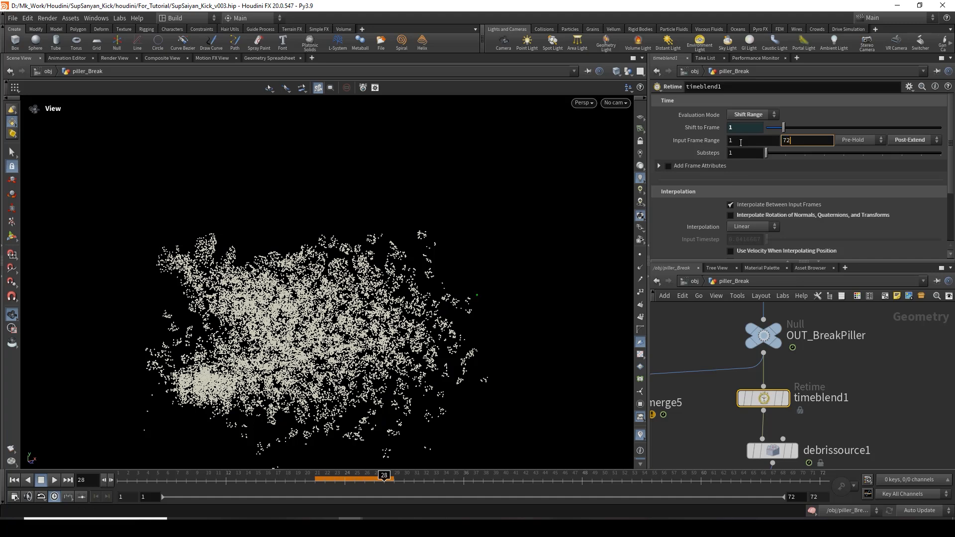
{"action": "key", "text": "Return"}
- Display and select debrissource1 to check its retimed source points at frame 32
{"action": "left_click", "coordinate": [781, 407]}
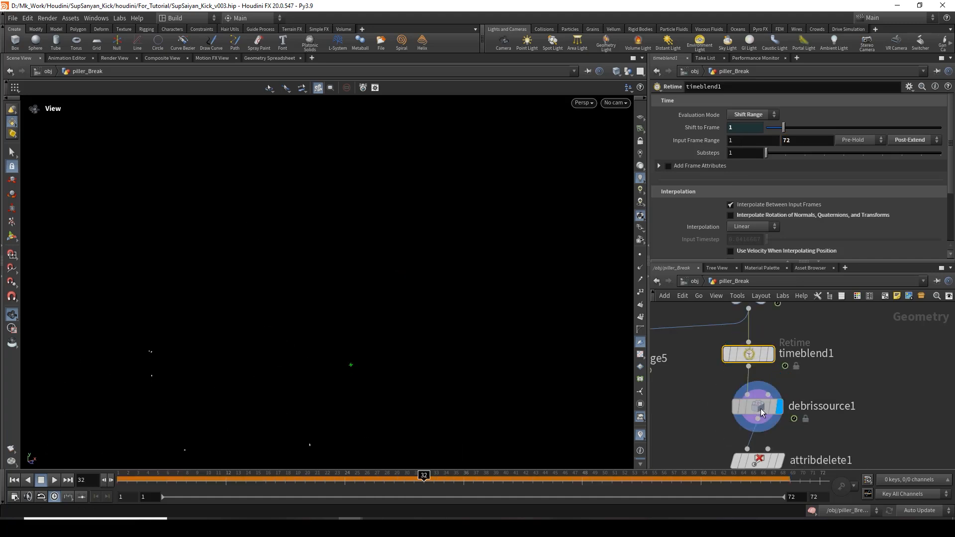
{"action": "left_click", "coordinate": [761, 408]}
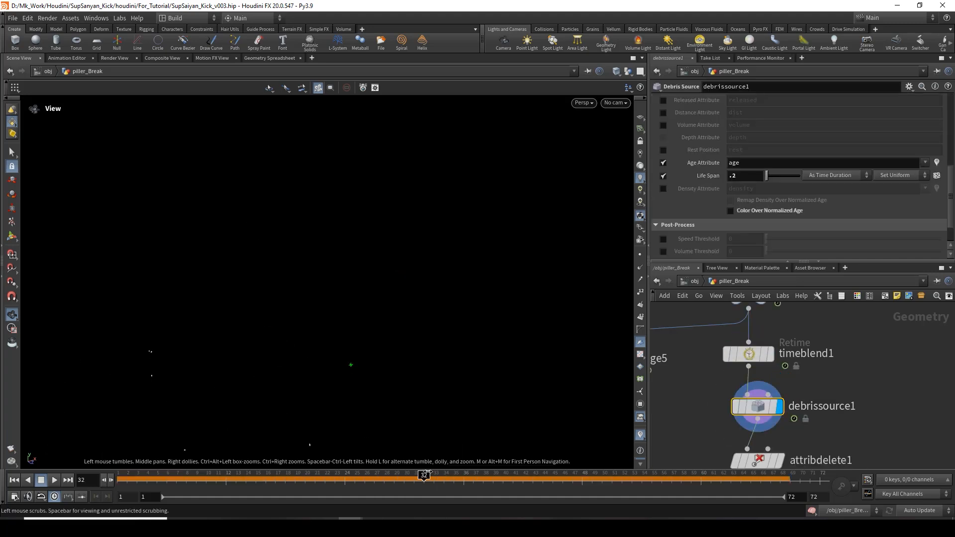
{"action": "middle_click_drag", "start_coordinate": [894, 389], "coordinate": [874, 331]}
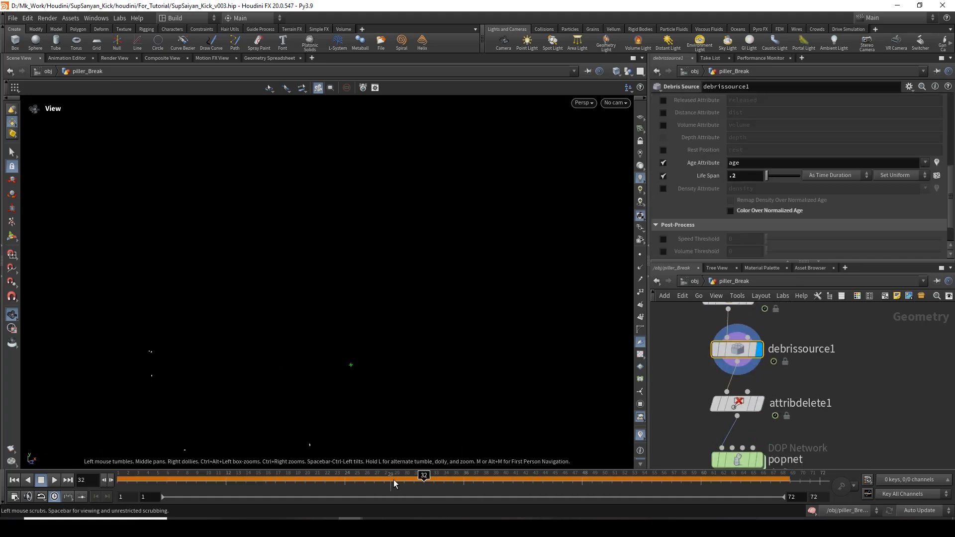
{"action": "middle_click_drag", "start_coordinate": [424, 356], "coordinate": [426, 330]}
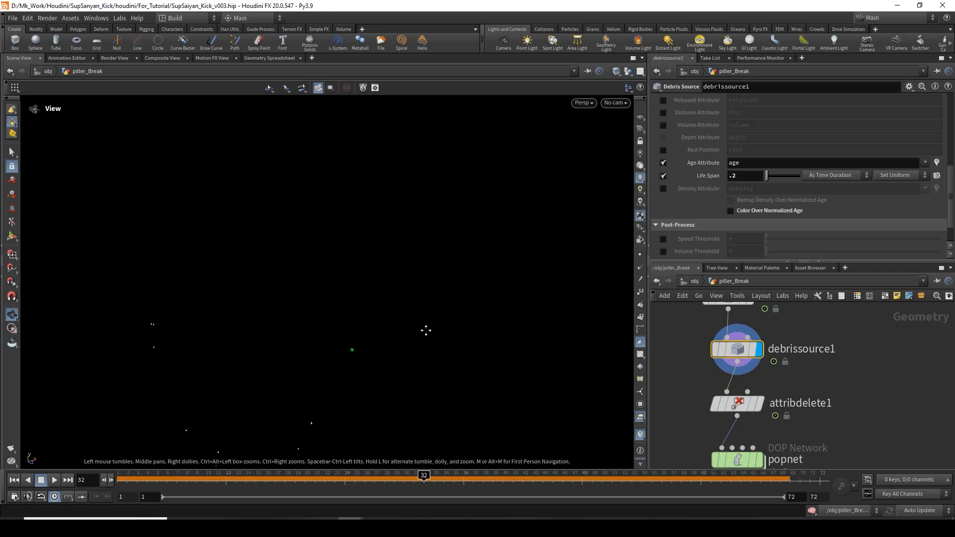
{"action": "middle_click_drag", "start_coordinate": [720, 402], "coordinate": [716, 365]}
- Display popnet and inspect the retimed particle simulation at frame 31
{"action": "left_click", "coordinate": [754, 425]}
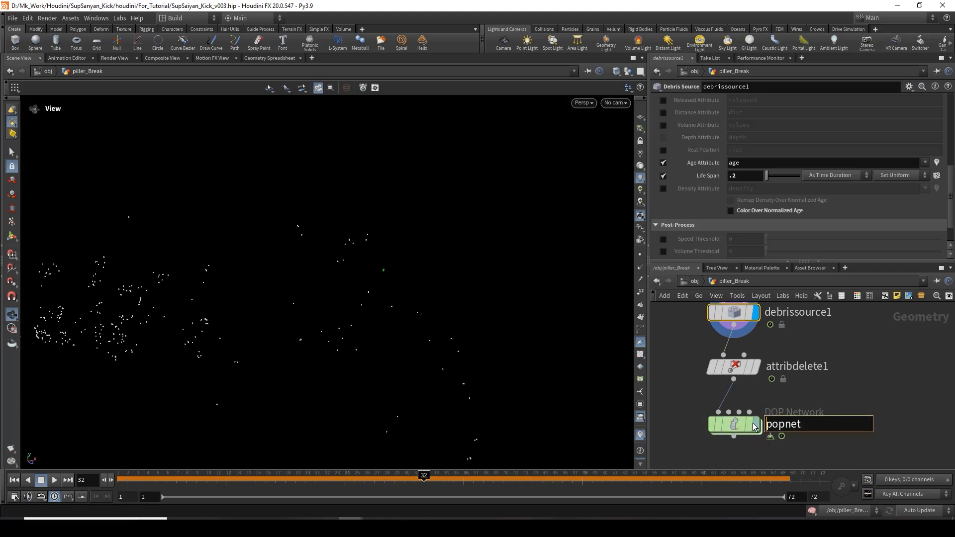
{"action": "left_click", "coordinate": [735, 424]}
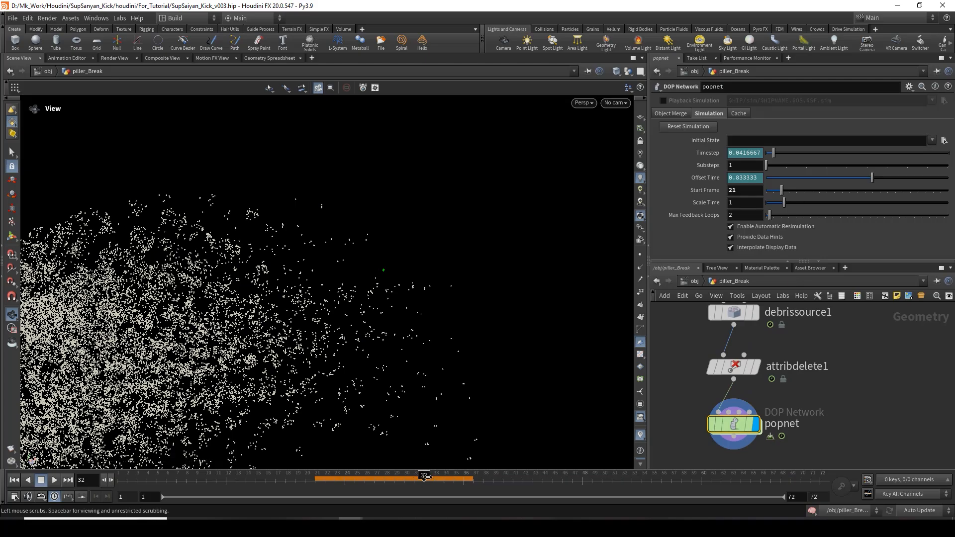
{"action": "mouse_move", "coordinate": [423, 477]}
{"action": "left_mouse_down"}
{"action": "mouse_move", "coordinate": [339, 477]}
{"action": "mouse_move", "coordinate": [423, 476]}
{"action": "mouse_move", "coordinate": [372, 478]}
{"action": "mouse_move", "coordinate": [414, 478]}
{"action": "left_mouse_up"}
{"action": "left_click_drag", "start_coordinate": [396, 312], "coordinate": [442, 288]}
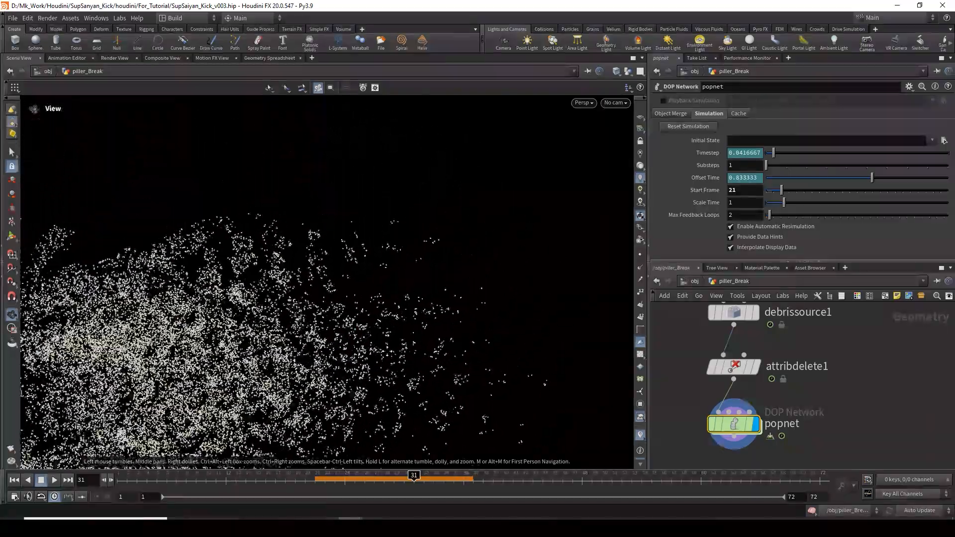
{"action": "scroll", "coordinate": [443, 288], "scroll_direction": "up", "scroll_amount": 3}
- Display debrissource1 with point trails turned on and examine the velocity directions of its points at frame 31
{"action": "middle_click_drag", "start_coordinate": [830, 389], "coordinate": [832, 447]}
{"action": "scroll", "coordinate": [832, 448], "scroll_direction": "down", "scroll_amount": 2}
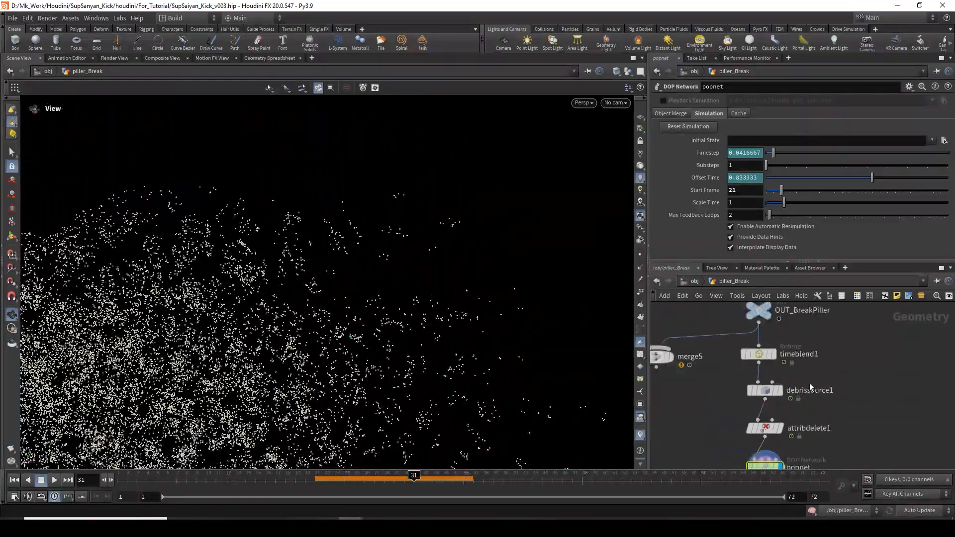
{"action": "middle_click_drag", "start_coordinate": [810, 383], "coordinate": [794, 406]}
{"action": "scroll", "coordinate": [793, 406], "scroll_direction": "up", "scroll_amount": 2}
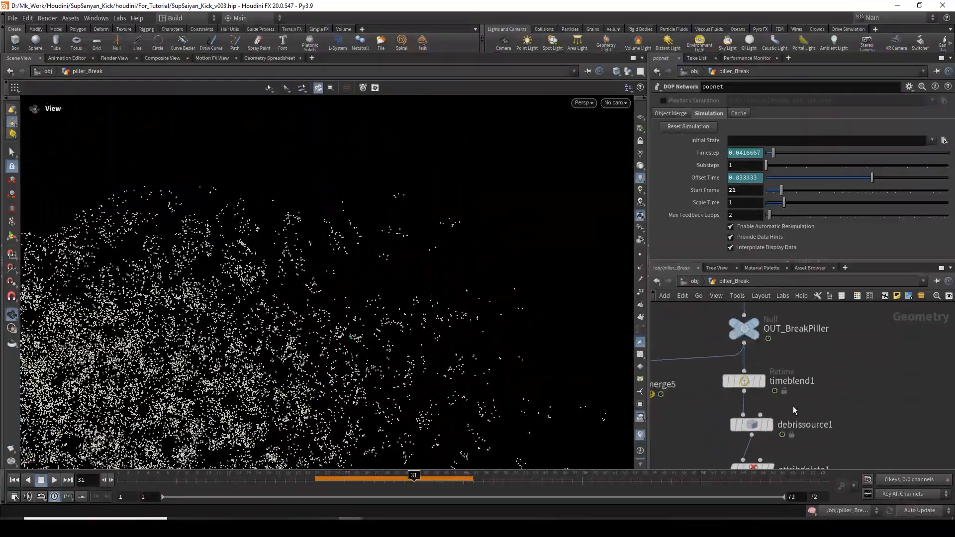
{"action": "left_click", "coordinate": [742, 427]}
{"action": "left_click", "coordinate": [767, 433]}
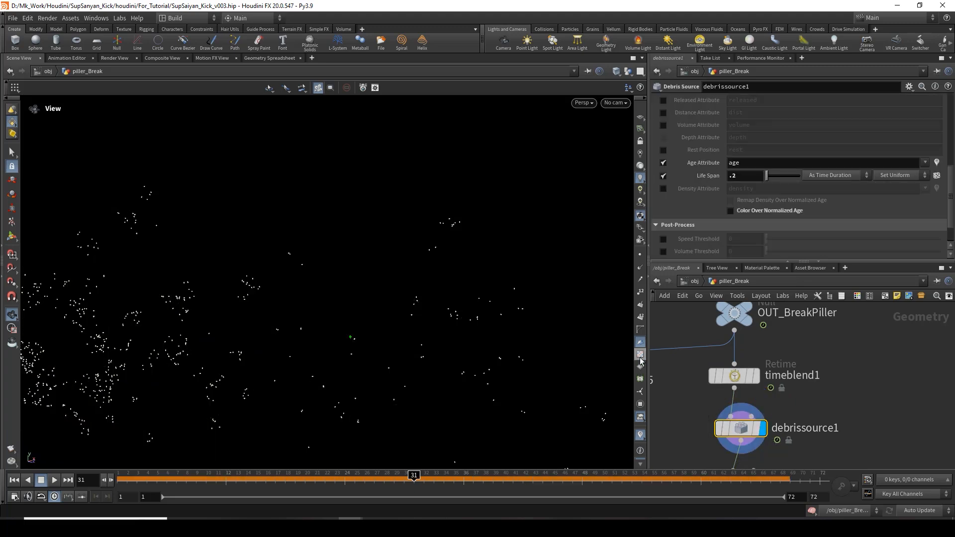
{"action": "left_click", "coordinate": [643, 281]}
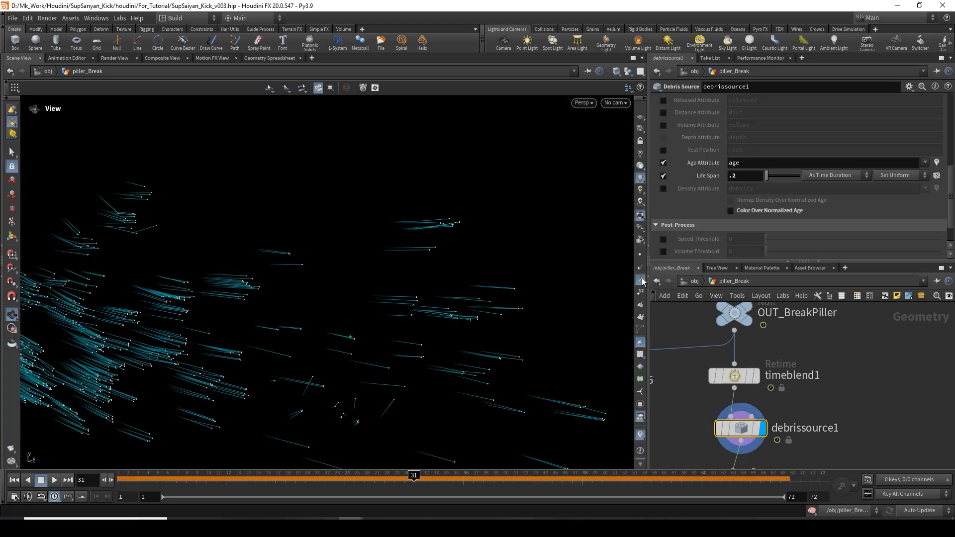
{"action": "scroll", "coordinate": [392, 298], "scroll_direction": "down", "scroll_amount": 5}
{"action": "middle_click_drag", "start_coordinate": [325, 297], "coordinate": [279, 327]}
{"action": "right_click_drag", "start_coordinate": [279, 328], "coordinate": [339, 365]}
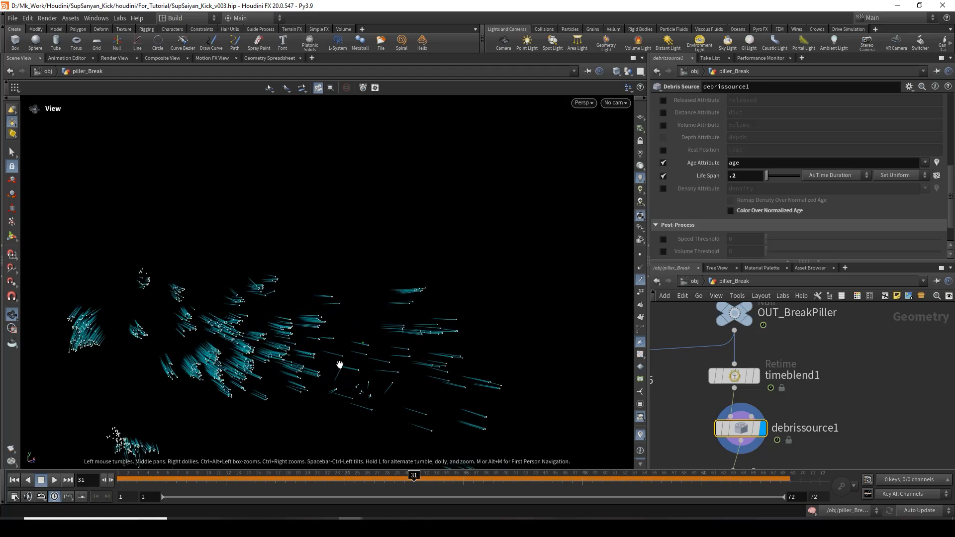
{"action": "left_click_drag", "start_coordinate": [339, 365], "coordinate": [368, 463]}
{"action": "mouse_move", "coordinate": [418, 485]}
{"action": "left_mouse_down"}
{"action": "mouse_move", "coordinate": [355, 487]}
{"action": "mouse_move", "coordinate": [482, 487]}
{"action": "mouse_move", "coordinate": [420, 488]}
{"action": "left_mouse_up"}
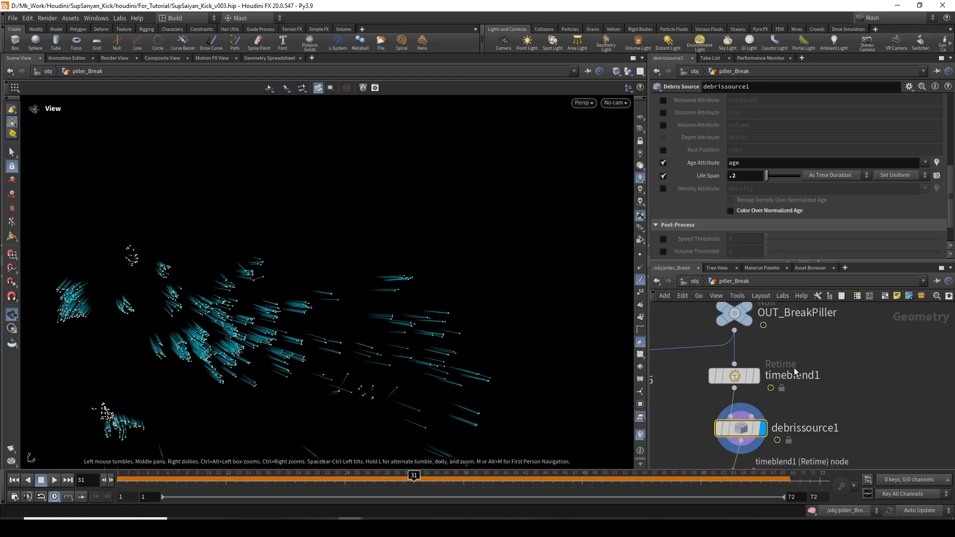
- Display timeblend1 and examine the motion of the broken pillar pieces
{"action": "left_click", "coordinate": [757, 377]}
{"action": "left_click", "coordinate": [739, 378]}
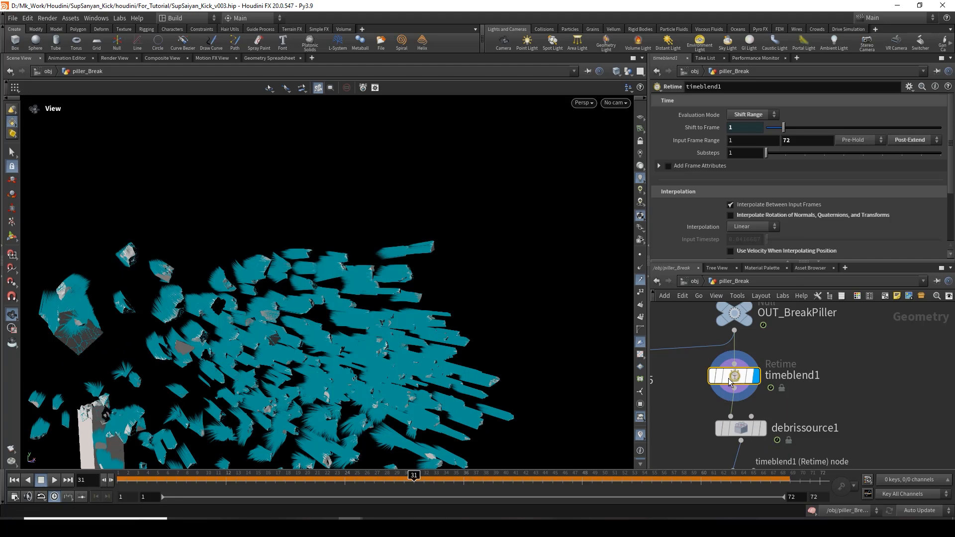
{"action": "middle_click_drag", "start_coordinate": [444, 368], "coordinate": [443, 305]}
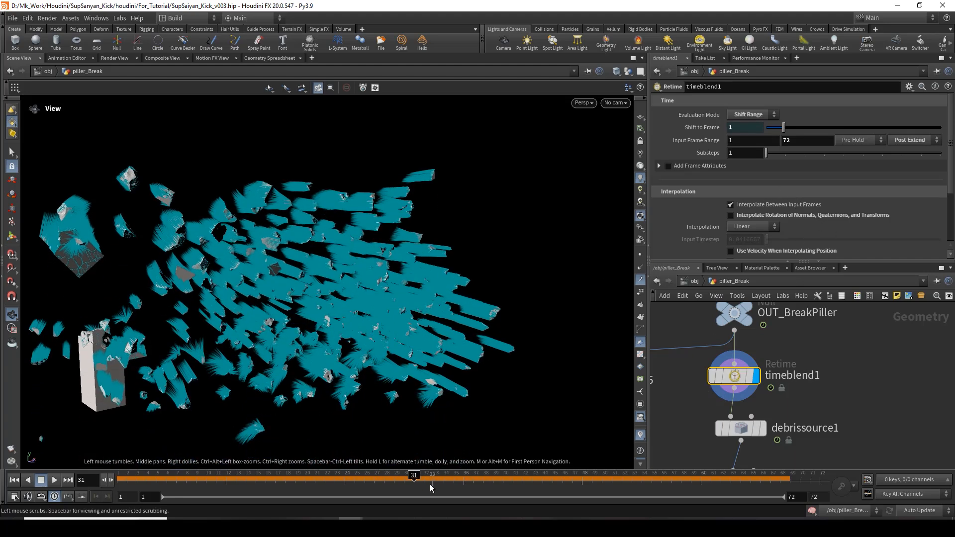
{"action": "left_click", "coordinate": [422, 484]}
- Insert a Trail node between timeblend1 and debrissource1 and display it
{"action": "mouse_move", "coordinate": [760, 447]}
{"action": "middle_mouse_down"}
{"action": "mouse_move", "coordinate": [760, 425]}
{"action": "mouse_move", "coordinate": [759, 434]}
{"action": "middle_mouse_up"}
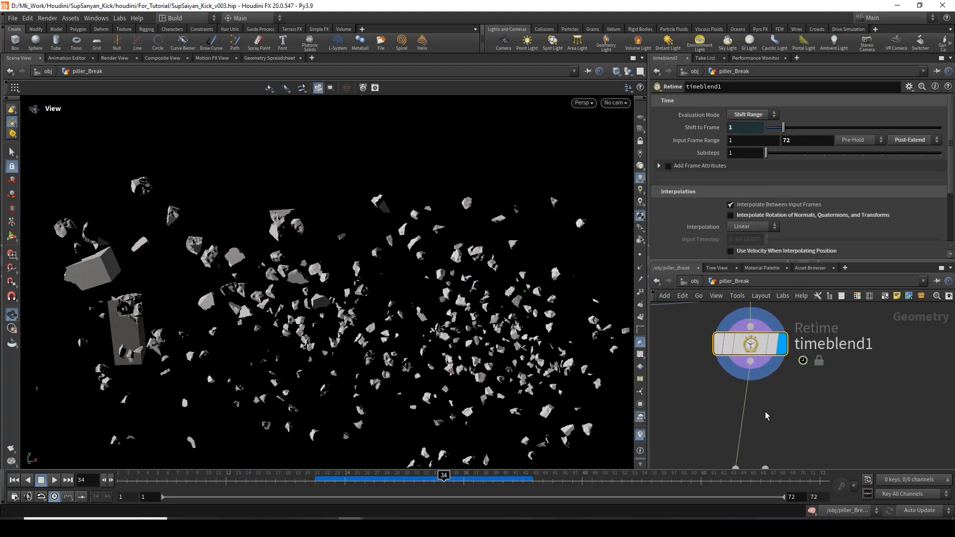
{"action": "key", "text": "Tab"}
{"action": "type", "text": "tra"}
{"action": "key", "text": "Down"}
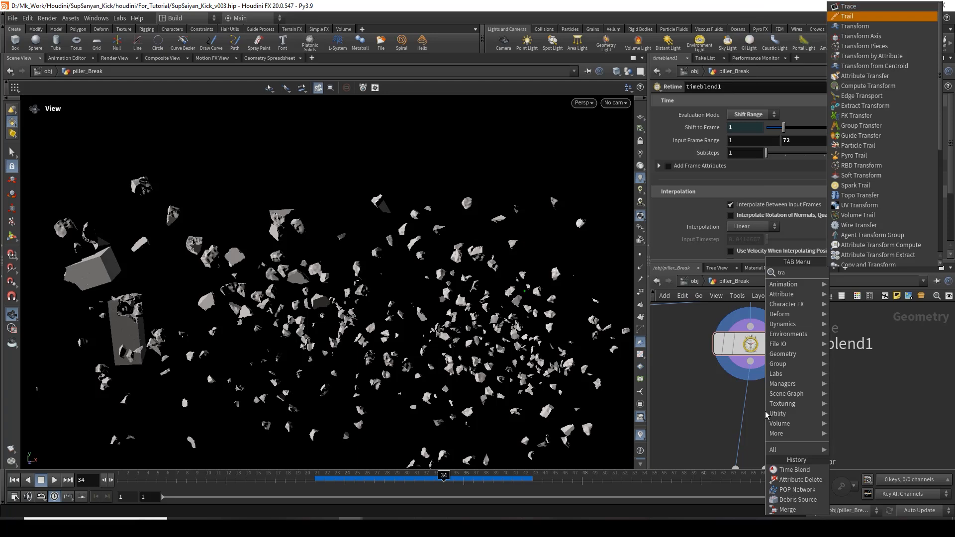
{"action": "key", "text": "Return"}
{"action": "left_click", "coordinate": [766, 411]}
{"action": "mouse_move", "coordinate": [765, 411]}
{"action": "left_mouse_down"}
{"action": "mouse_move", "coordinate": [744, 407]}
{"action": "mouse_move", "coordinate": [749, 416]}
{"action": "left_mouse_up"}
{"action": "left_click", "coordinate": [782, 418]}
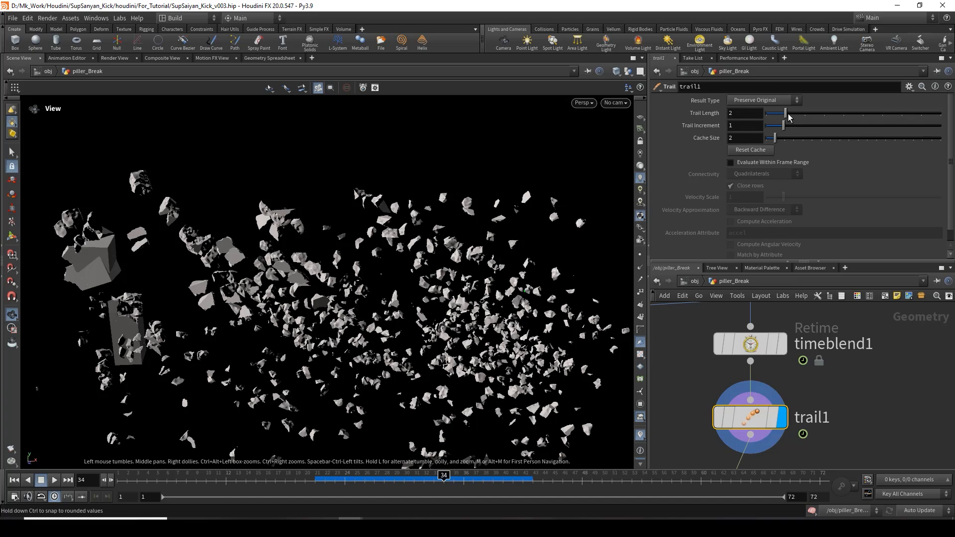
- Set trail1's Trail Length to 6 and Trail Increment to 0.14, checking the trailed pillar pieces up close
{"action": "left_click_drag", "start_coordinate": [789, 116], "coordinate": [862, 116]}
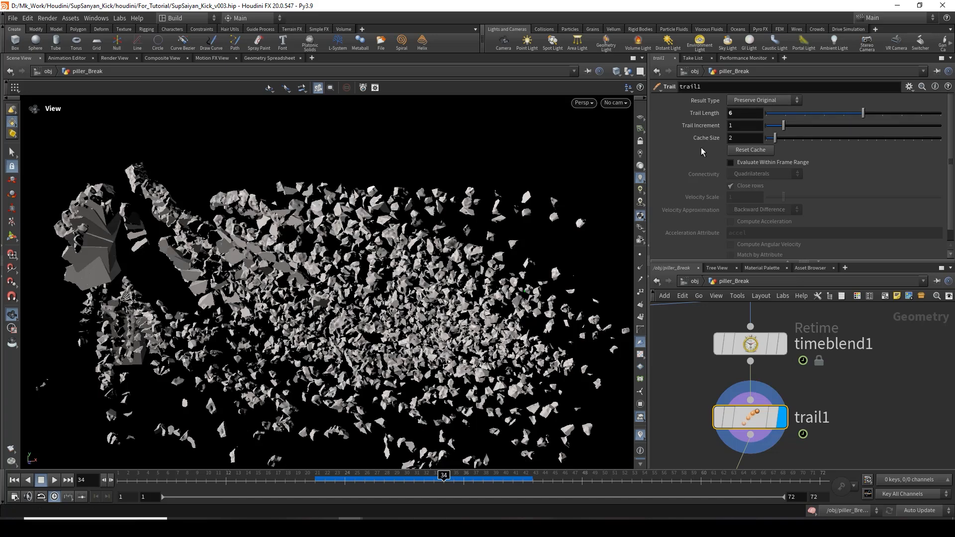
{"action": "middle_click_drag", "start_coordinate": [453, 229], "coordinate": [328, 273]}
{"action": "right_click_drag", "start_coordinate": [328, 274], "coordinate": [503, 279]}
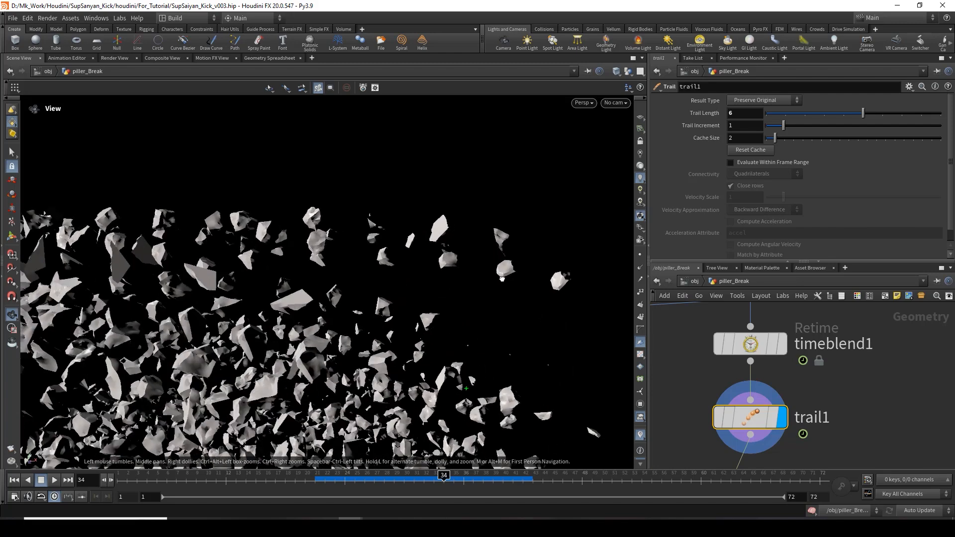
{"action": "left_click_drag", "start_coordinate": [502, 279], "coordinate": [528, 274]}
{"action": "left_click_drag", "start_coordinate": [783, 130], "coordinate": [769, 129]}
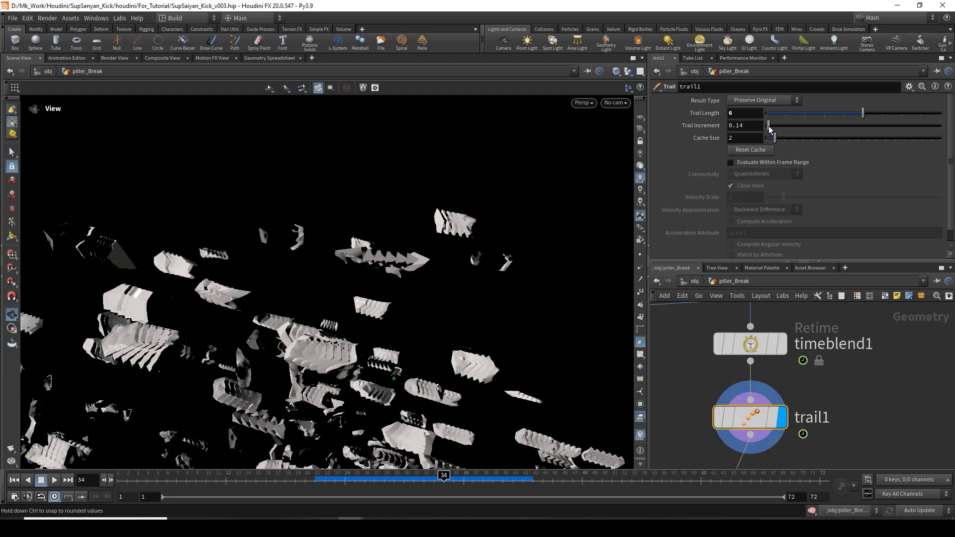
{"action": "left_click_drag", "start_coordinate": [403, 260], "coordinate": [405, 255]}
{"action": "right_click_drag", "start_coordinate": [405, 256], "coordinate": [309, 271]}
{"action": "middle_click_drag", "start_coordinate": [308, 272], "coordinate": [350, 213]}
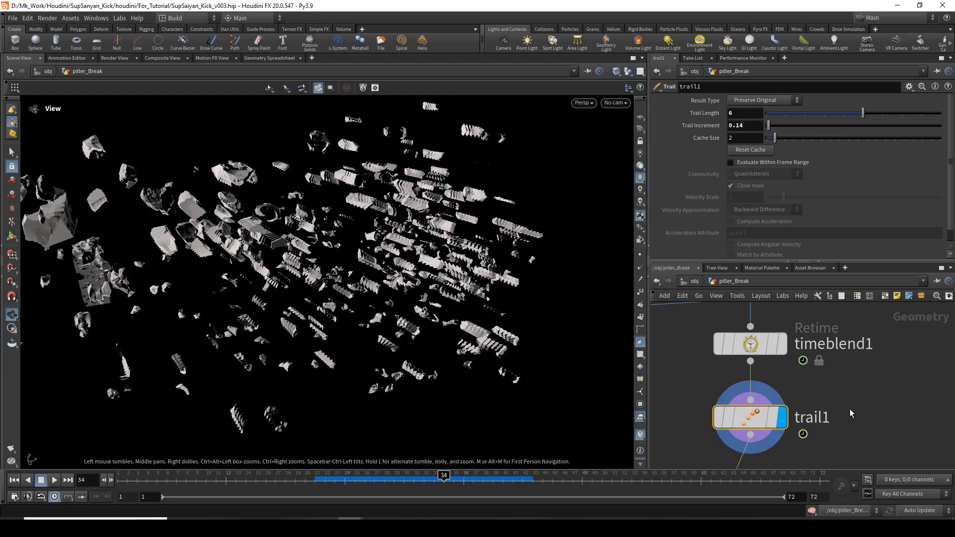
- Display debrissource1, review its General and Scatter settings, and scrub the trailed source points to frame 27
{"action": "middle_click_drag", "start_coordinate": [854, 424], "coordinate": [838, 312]}
{"action": "left_click", "coordinate": [765, 380]}
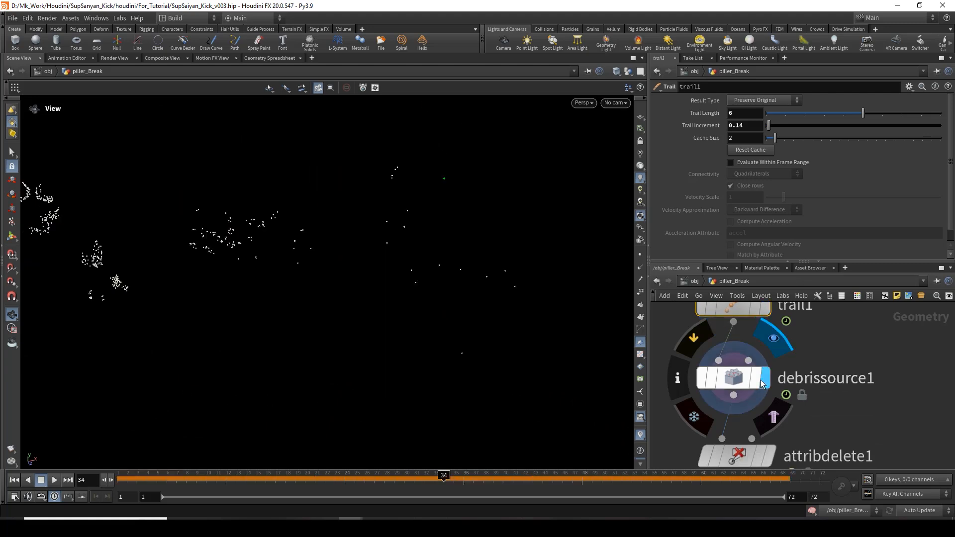
{"action": "left_click", "coordinate": [740, 381]}
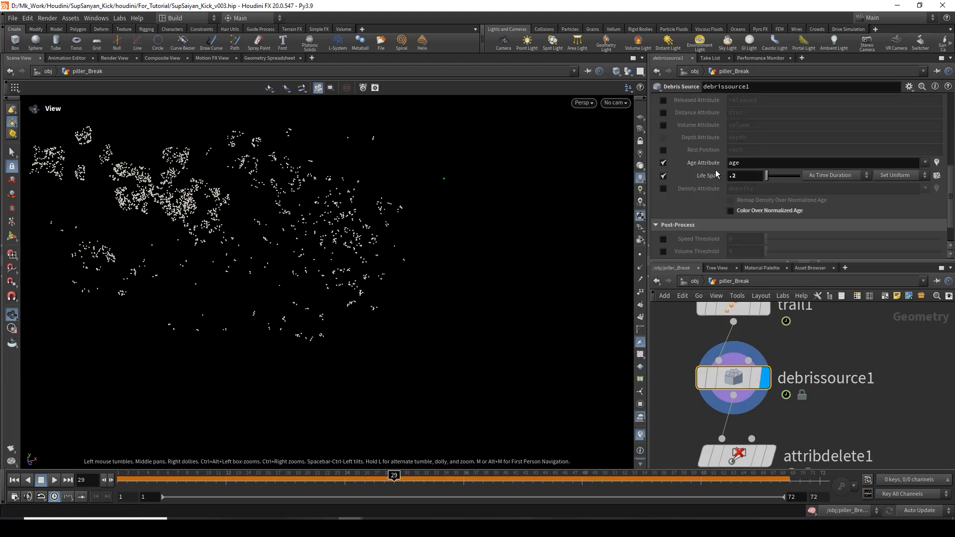
{"action": "scroll", "coordinate": [717, 174], "scroll_direction": "up", "scroll_amount": 10}
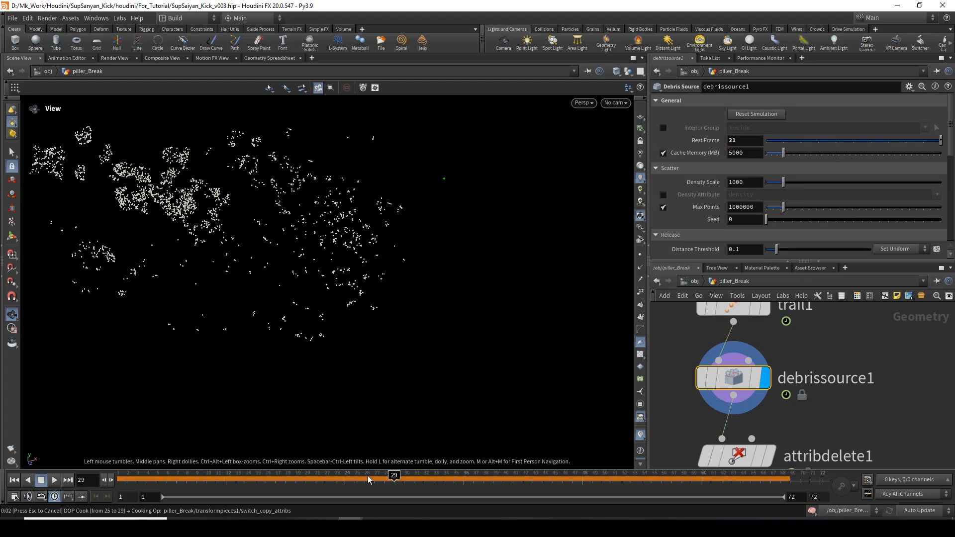
{"action": "left_click", "coordinate": [288, 481]}
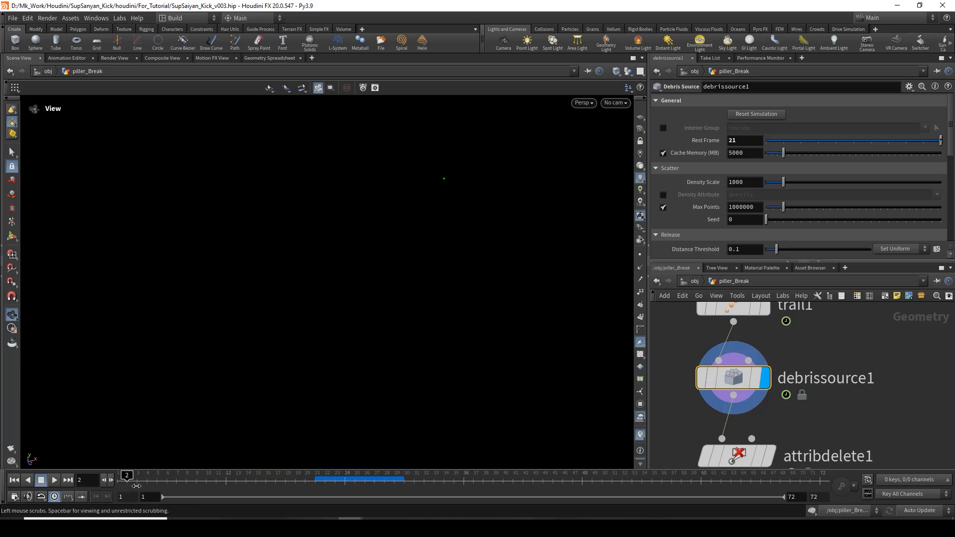
{"action": "left_click_drag", "start_coordinate": [297, 489], "coordinate": [433, 489]}
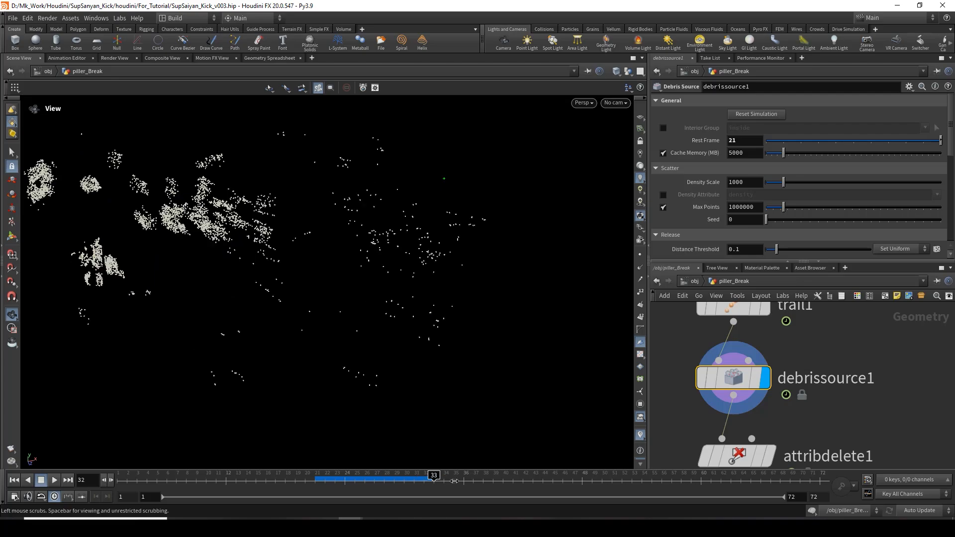
{"action": "left_click_drag", "start_coordinate": [323, 483], "coordinate": [374, 483]}
{"action": "left_click_drag", "start_coordinate": [314, 362], "coordinate": [377, 269]}
{"action": "left_click_drag", "start_coordinate": [352, 312], "coordinate": [400, 349]}
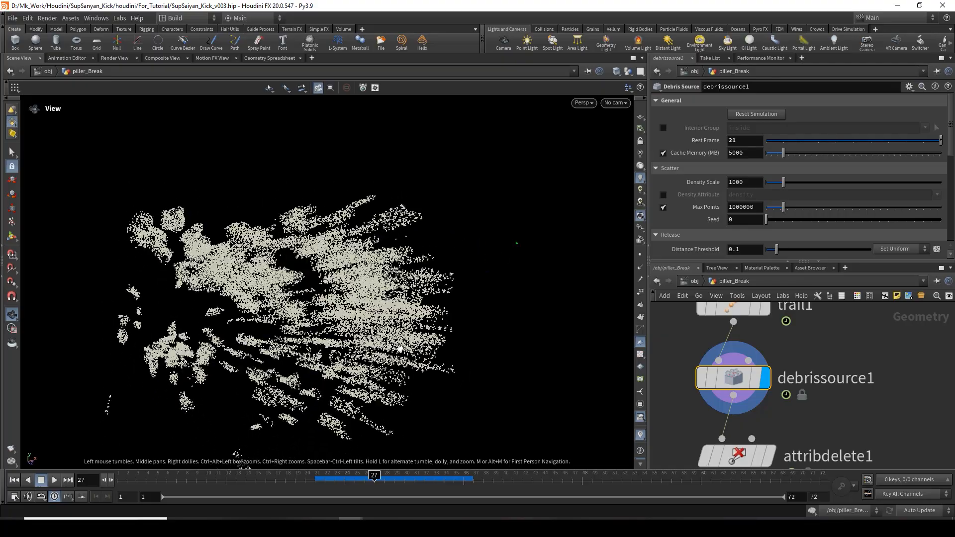
- Display popnet and scrub the particle simulation to frame 30 to check the smoothed debris emission
{"action": "left_click_drag", "start_coordinate": [401, 214], "coordinate": [366, 271]}
{"action": "key", "text": "Right"}
{"action": "middle_click_drag", "start_coordinate": [744, 455], "coordinate": [730, 314]}
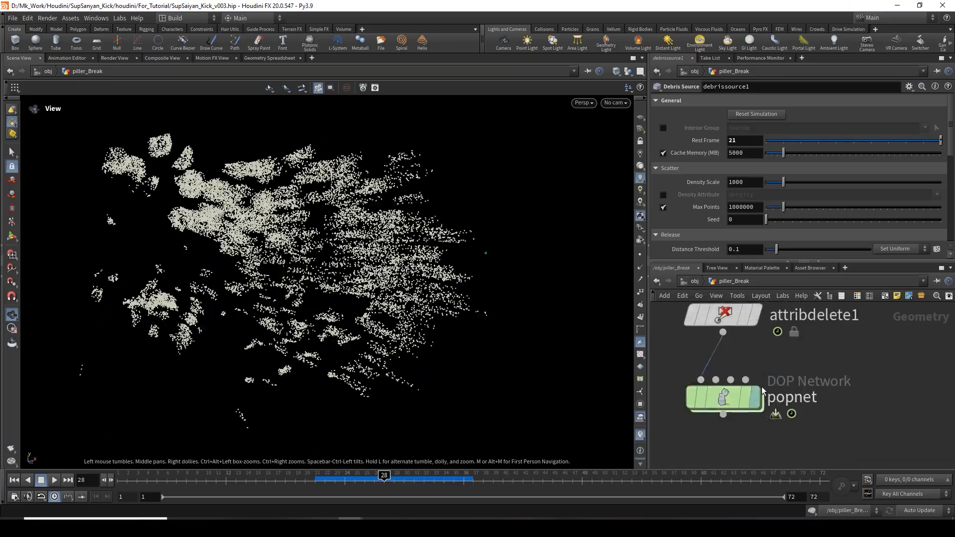
{"action": "left_click", "coordinate": [755, 398]}
{"action": "left_click", "coordinate": [730, 401]}
{"action": "left_click_drag", "start_coordinate": [319, 480], "coordinate": [345, 484]}
{"action": "mouse_move", "coordinate": [424, 481]}
{"action": "left_mouse_down"}
{"action": "mouse_move", "coordinate": [363, 482]}
{"action": "mouse_move", "coordinate": [472, 481]}
{"action": "mouse_move", "coordinate": [345, 482]}
{"action": "mouse_move", "coordinate": [406, 481]}
{"action": "left_mouse_up"}
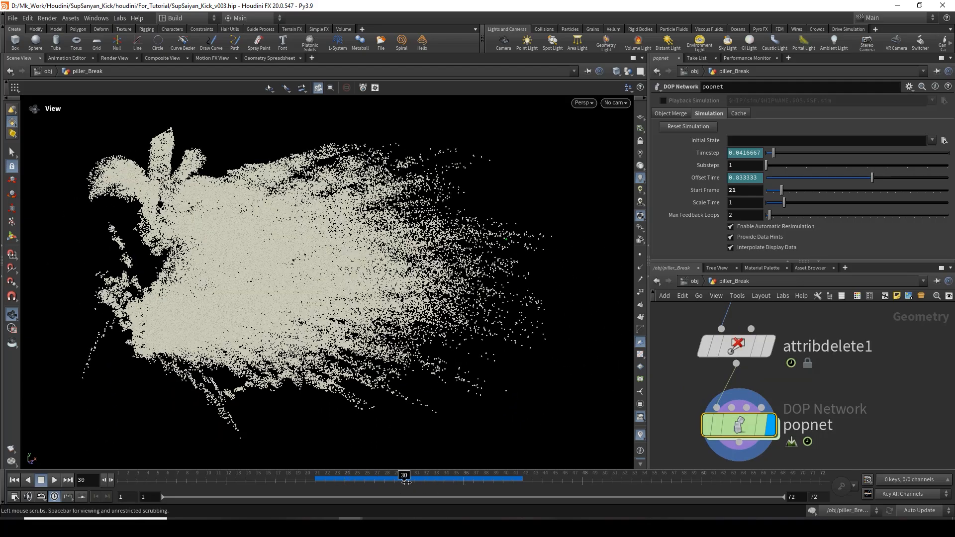
- Set debrissource1's Scatter Density Scale to 20
{"action": "left_click", "coordinate": [745, 347]}
{"action": "middle_click_drag", "start_coordinate": [848, 338], "coordinate": [839, 418]}
{"action": "left_click", "coordinate": [733, 351]}
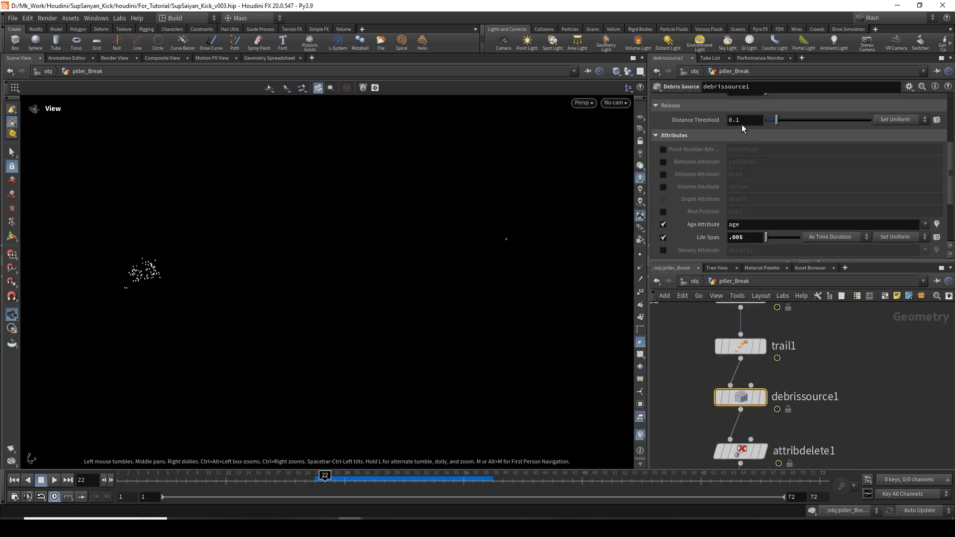
{"action": "scroll", "coordinate": [741, 135], "scroll_direction": "up", "scroll_amount": 3}
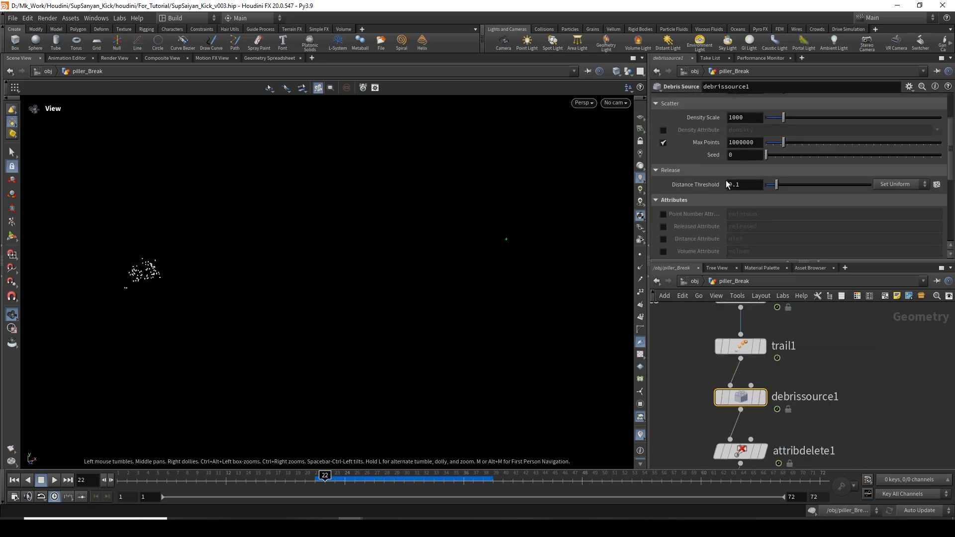
{"action": "scroll", "coordinate": [728, 173], "scroll_direction": "up", "scroll_amount": 2}
{"action": "left_click", "coordinate": [745, 156]}
{"action": "type", "text": "20"}
{"action": "key", "text": "Return"}
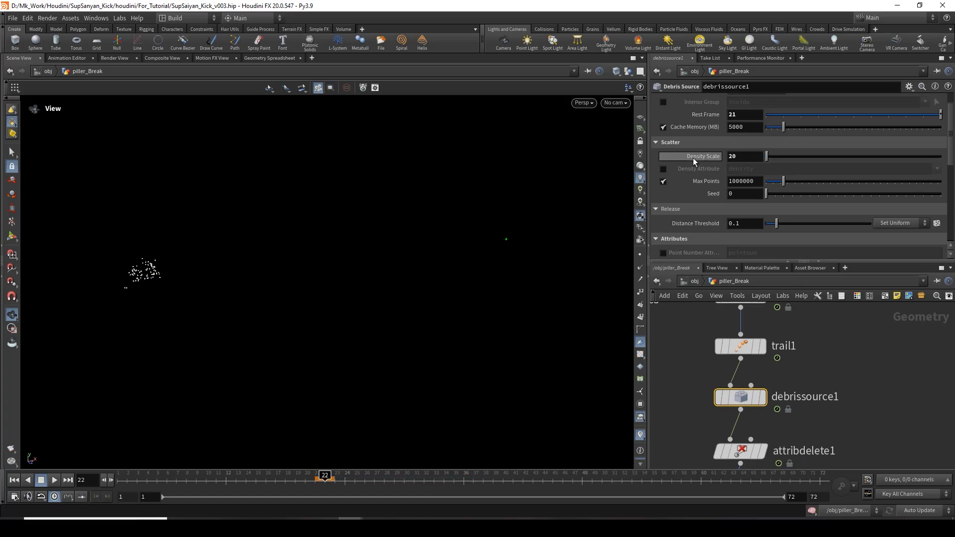
- Scrub the popnet particles between frames 21 and 32, turning on point velocity trails to inspect their motion
{"action": "left_click", "coordinate": [316, 482]}
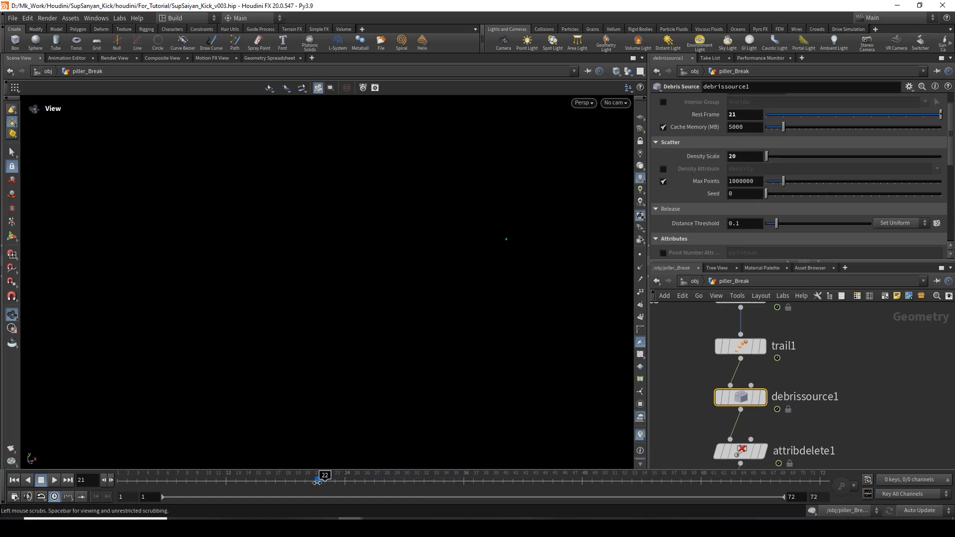
{"action": "left_click", "coordinate": [416, 480]}
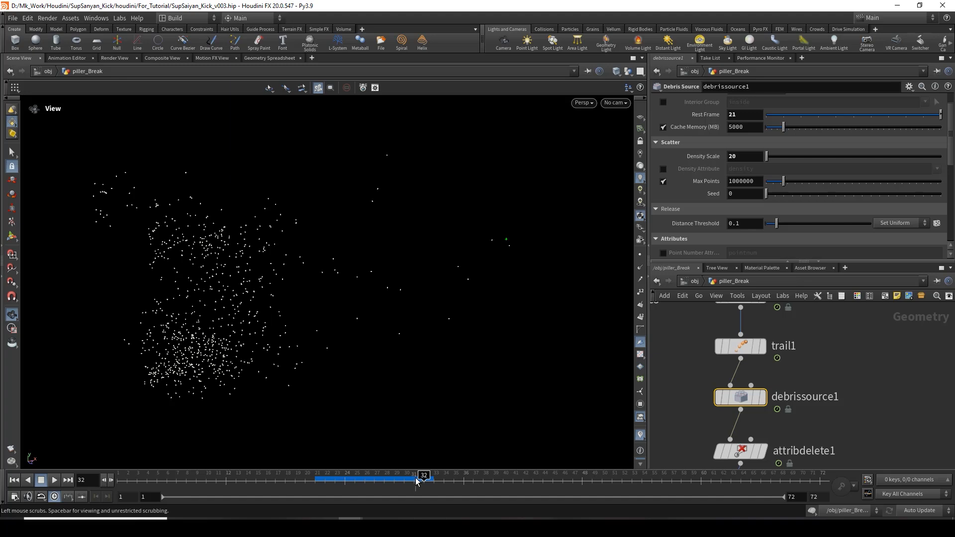
{"action": "left_click_drag", "start_coordinate": [416, 481], "coordinate": [374, 481]}
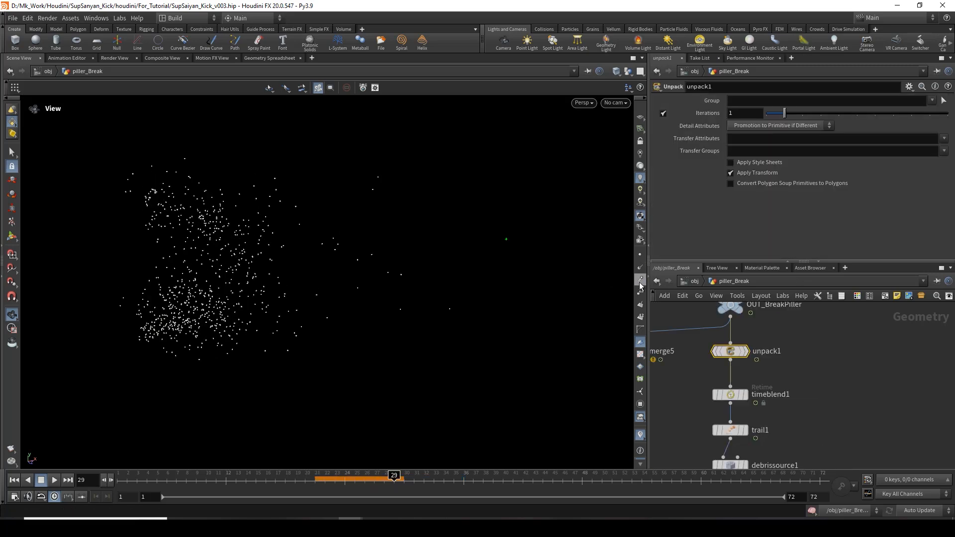
{"action": "left_click", "coordinate": [640, 285]}
{"action": "left_click_drag", "start_coordinate": [351, 480], "coordinate": [421, 479]}
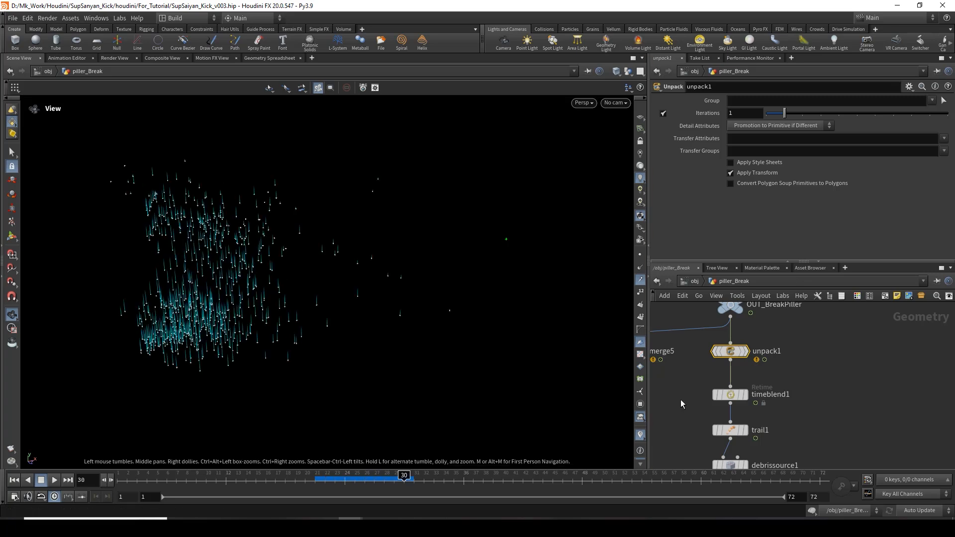
- Move popnet further below attribdelete1, then display and select attribdelete1 to check its points at frame 24
{"action": "scroll", "coordinate": [774, 444], "scroll_direction": "down", "scroll_amount": 5}
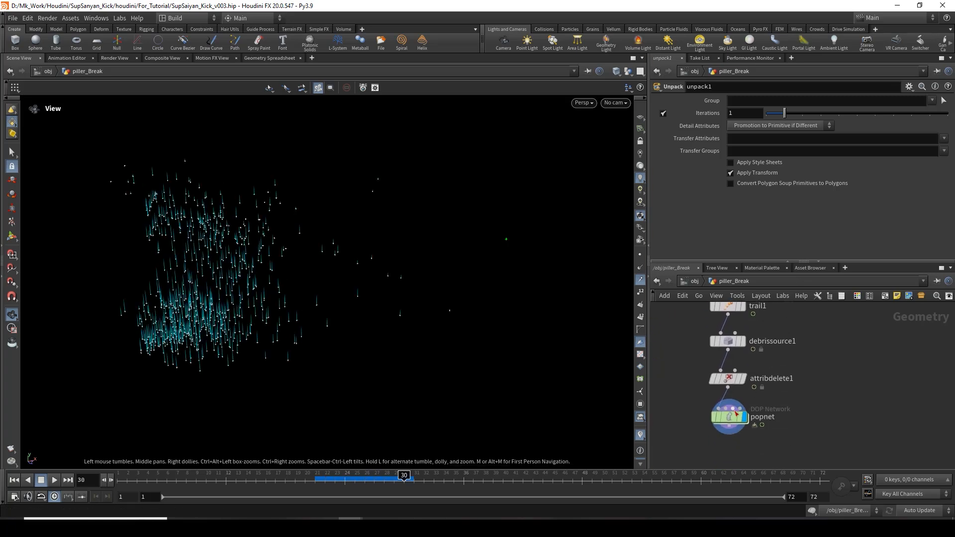
{"action": "left_click_drag", "start_coordinate": [730, 427], "coordinate": [730, 440]}
{"action": "left_click", "coordinate": [741, 378]}
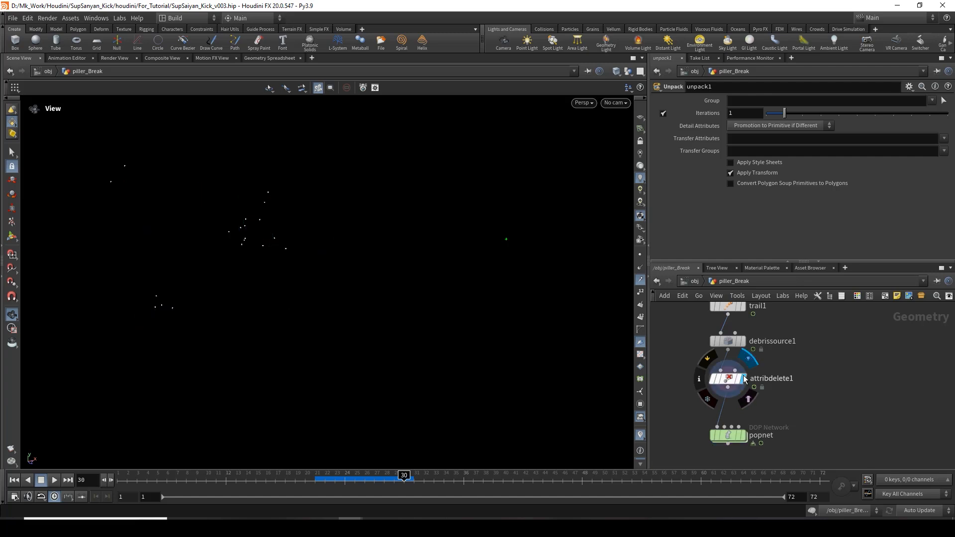
{"action": "left_click", "coordinate": [735, 379]}
{"action": "mouse_move", "coordinate": [348, 479]}
{"action": "left_mouse_down"}
{"action": "mouse_move", "coordinate": [303, 479]}
{"action": "mouse_move", "coordinate": [390, 479]}
{"action": "mouse_move", "coordinate": [336, 479]}
{"action": "mouse_move", "coordinate": [346, 479]}
{"action": "left_mouse_up"}
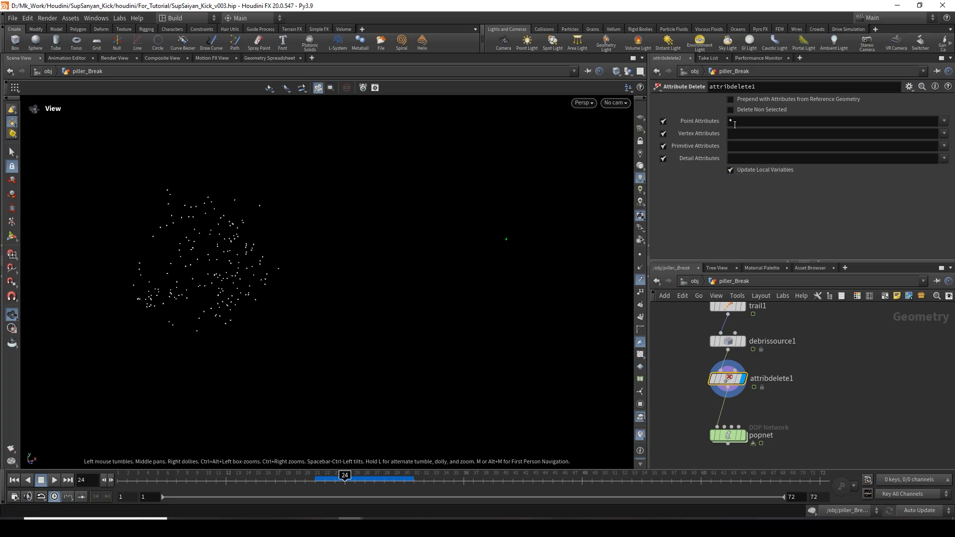
- Set attribdelete1's Point Attributes pattern to "* ^v" to keep the velocity attribute
{"action": "left_click", "coordinate": [766, 121]}
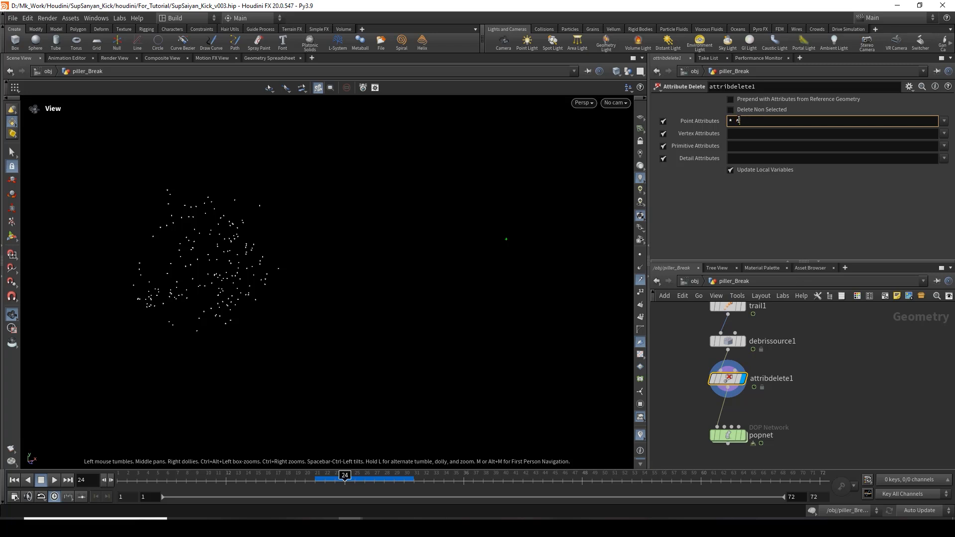
{"action": "type", "text": "v"}
{"action": "key", "text": "Return"}
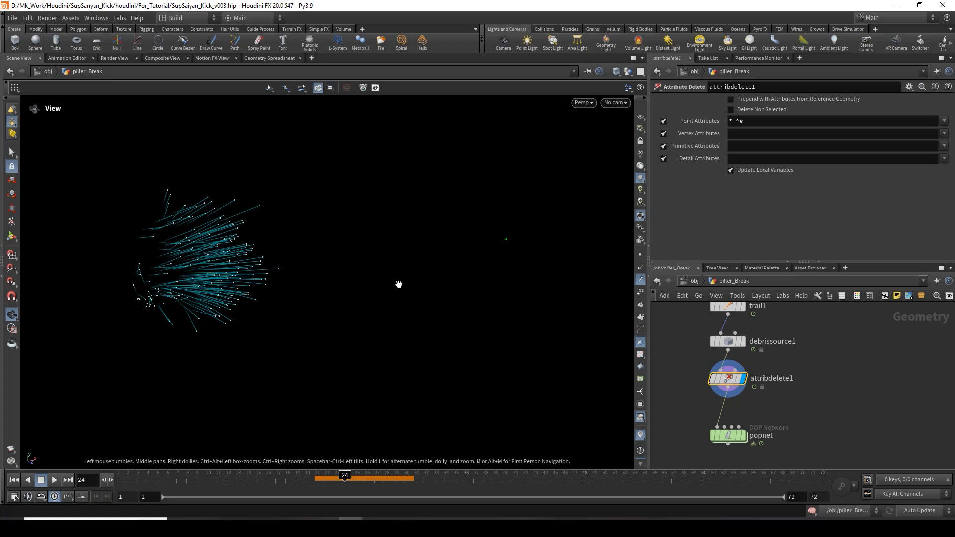
- Display popnet and scrub to frame 30, examining the directions of the particles' velocity trails
{"action": "left_click", "coordinate": [774, 409]}
{"action": "middle_click_drag", "start_coordinate": [773, 408], "coordinate": [770, 454]}
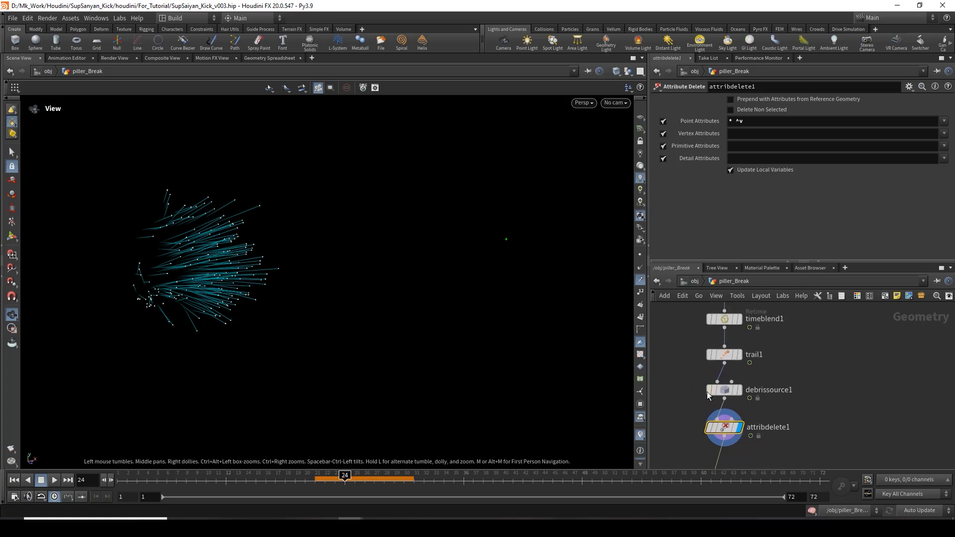
{"action": "middle_click_drag", "start_coordinate": [708, 394], "coordinate": [708, 344]}
{"action": "left_click", "coordinate": [745, 441]}
{"action": "left_click", "coordinate": [726, 436]}
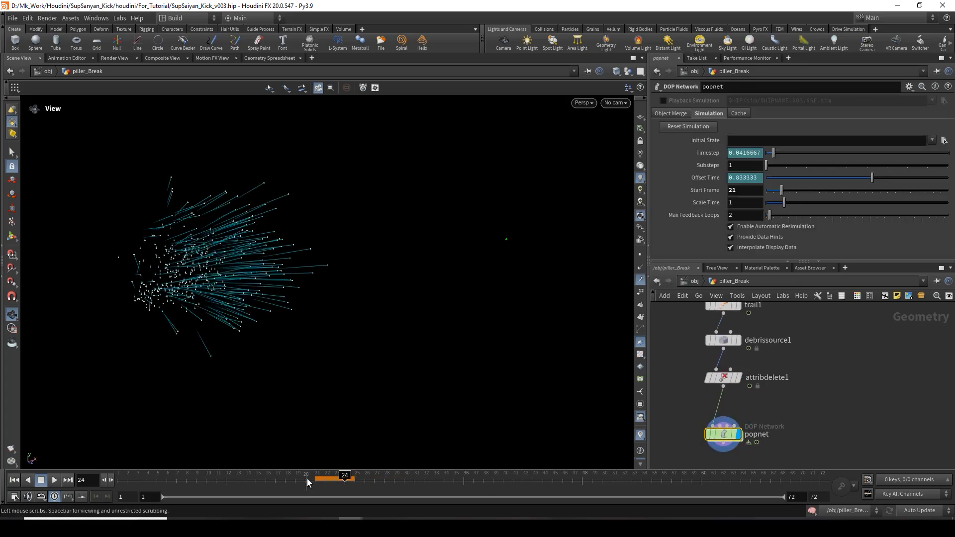
{"action": "left_click", "coordinate": [322, 479]}
{"action": "left_click_drag", "start_coordinate": [323, 480], "coordinate": [411, 481]}
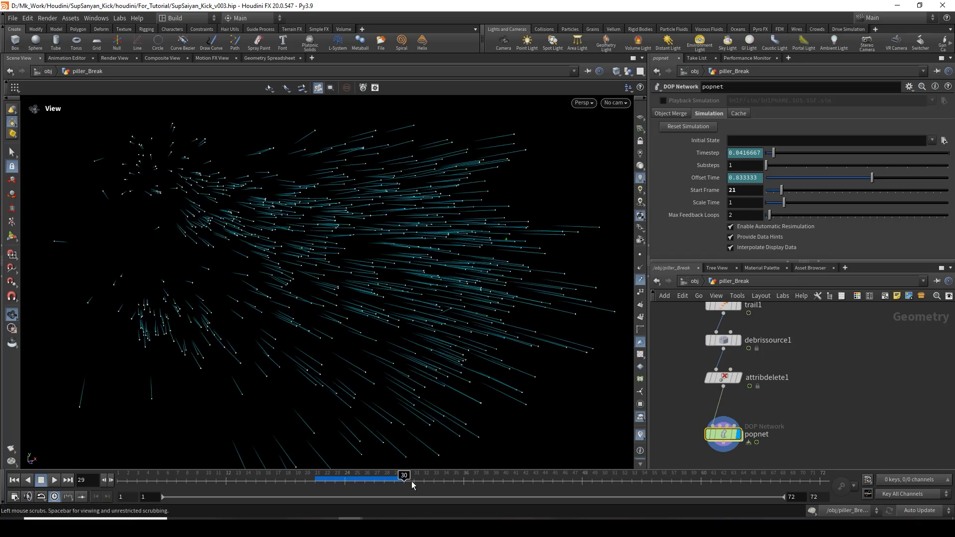
{"action": "scroll", "coordinate": [435, 285], "scroll_direction": "down", "scroll_amount": 5}
{"action": "left_click_drag", "start_coordinate": [437, 285], "coordinate": [342, 300]}
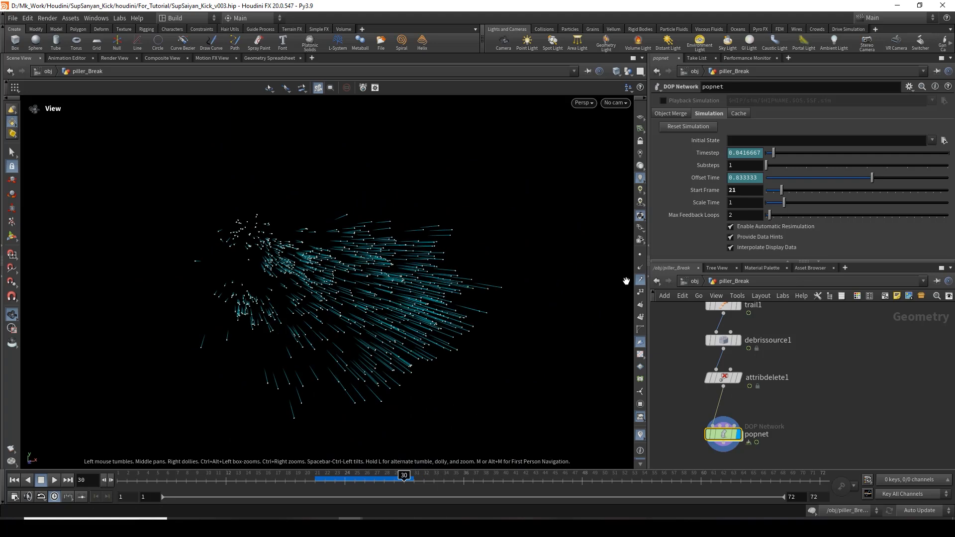
- Turn off the point velocity trails and scrub through the popnet particle motion
{"action": "left_click", "coordinate": [641, 280]}
{"action": "left_click_drag", "start_coordinate": [350, 335], "coordinate": [366, 325]}
{"action": "left_click_drag", "start_coordinate": [405, 475], "coordinate": [493, 478]}
- Look over the piller_Break network around rbdbulletsolver2, its file caches and the popnet branch
{"action": "middle_click_drag", "start_coordinate": [791, 410], "coordinate": [802, 384]}
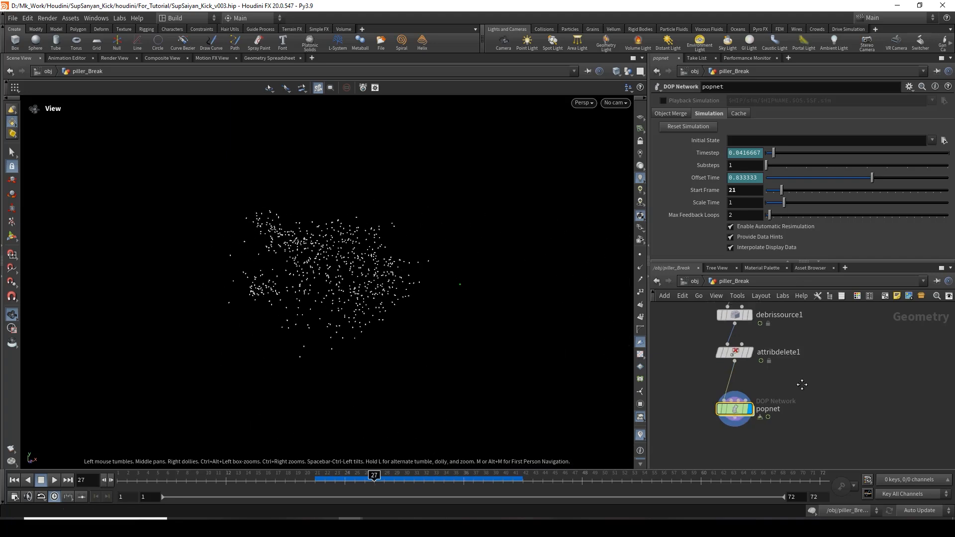
{"action": "scroll", "coordinate": [804, 401], "scroll_direction": "down", "scroll_amount": 10}
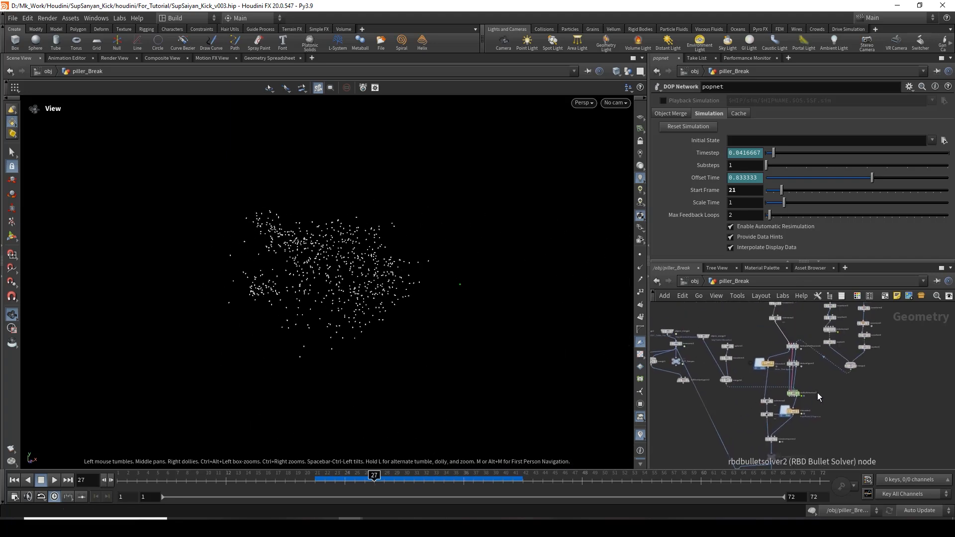
{"action": "scroll", "coordinate": [724, 398], "scroll_direction": "up", "scroll_amount": 3}
{"action": "middle_click_drag", "start_coordinate": [728, 405], "coordinate": [770, 387]}
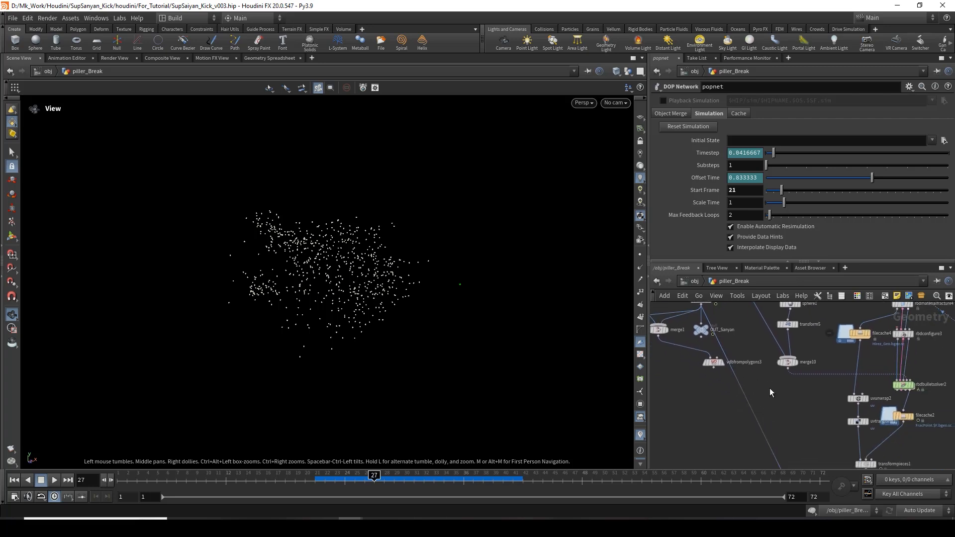
{"action": "middle_click_drag", "start_coordinate": [895, 393], "coordinate": [804, 404]}
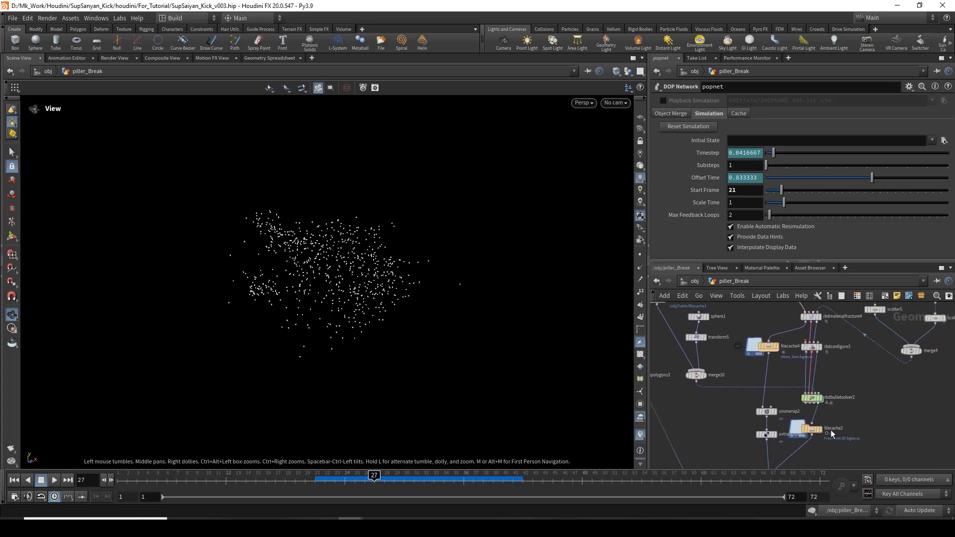
{"action": "middle_click_drag", "start_coordinate": [855, 450], "coordinate": [871, 334]}
{"action": "middle_click_drag", "start_coordinate": [849, 408], "coordinate": [841, 346]}
{"action": "middle_click_drag", "start_coordinate": [819, 433], "coordinate": [812, 381]}
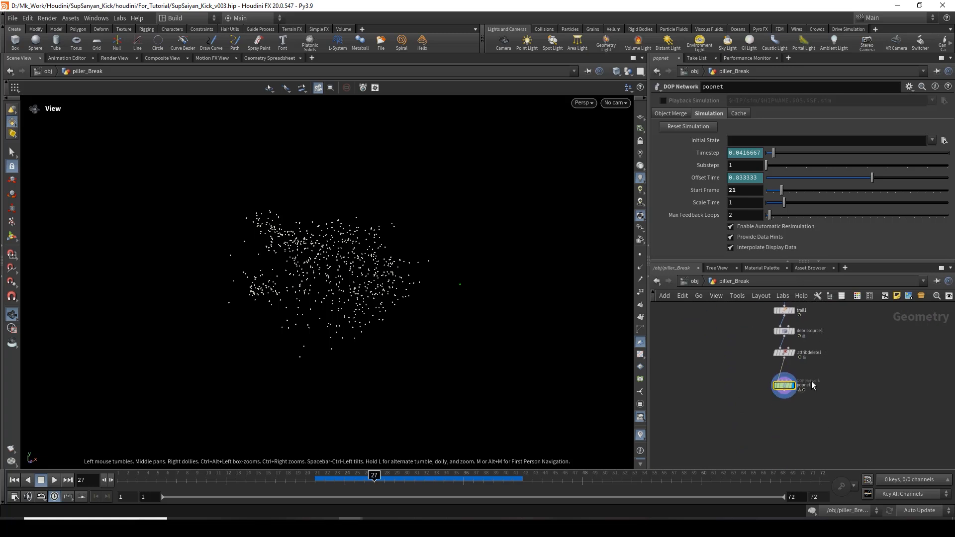
- Enter the Table object, display merge4 and copy the OUT_Table_For_Coll null
{"action": "left_click", "coordinate": [688, 282]}
{"action": "double_click", "coordinate": [701, 331]}
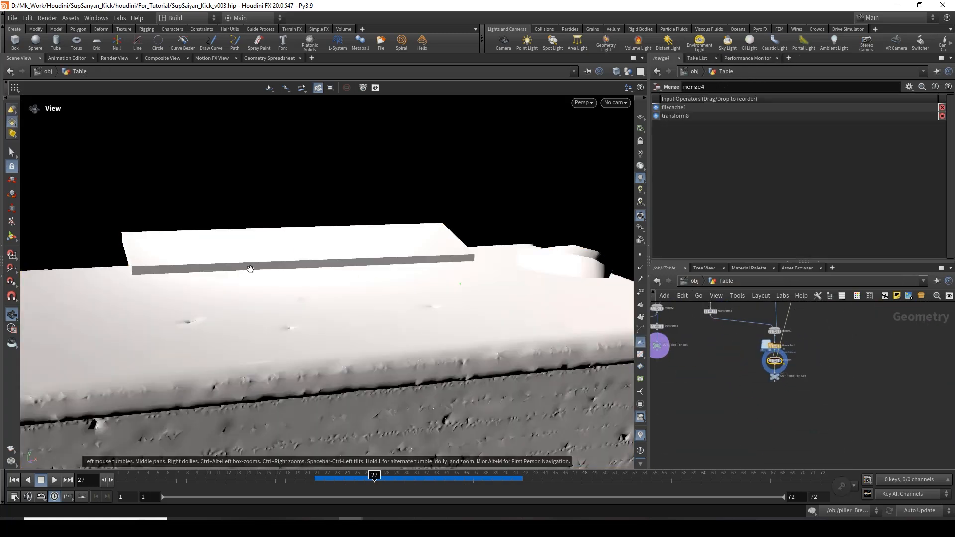
{"action": "scroll", "coordinate": [861, 388], "scroll_direction": "up", "scroll_amount": 1}
{"action": "middle_click_drag", "start_coordinate": [804, 380], "coordinate": [891, 431]}
{"action": "left_click_drag", "start_coordinate": [852, 413], "coordinate": [756, 438]}
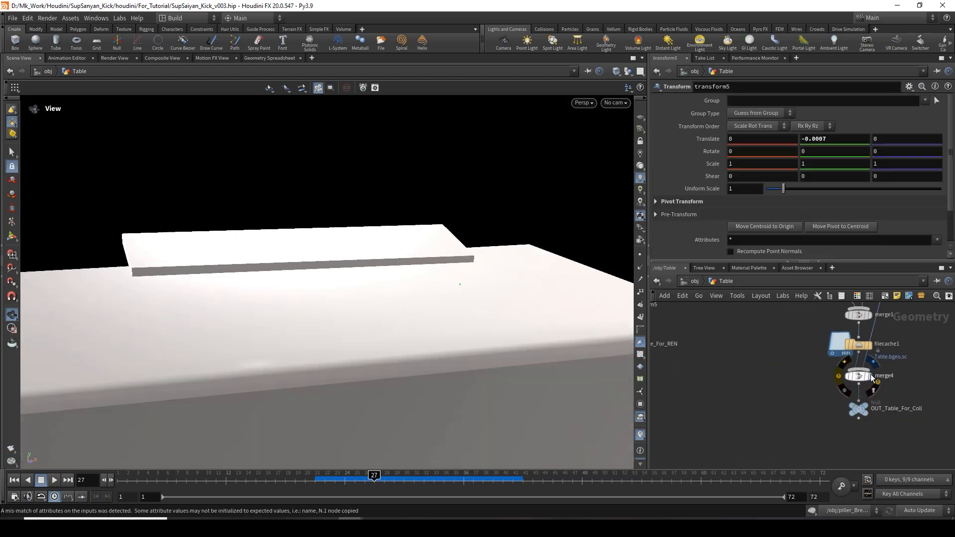
{"action": "left_click", "coordinate": [870, 377]}
{"action": "left_click", "coordinate": [852, 408]}
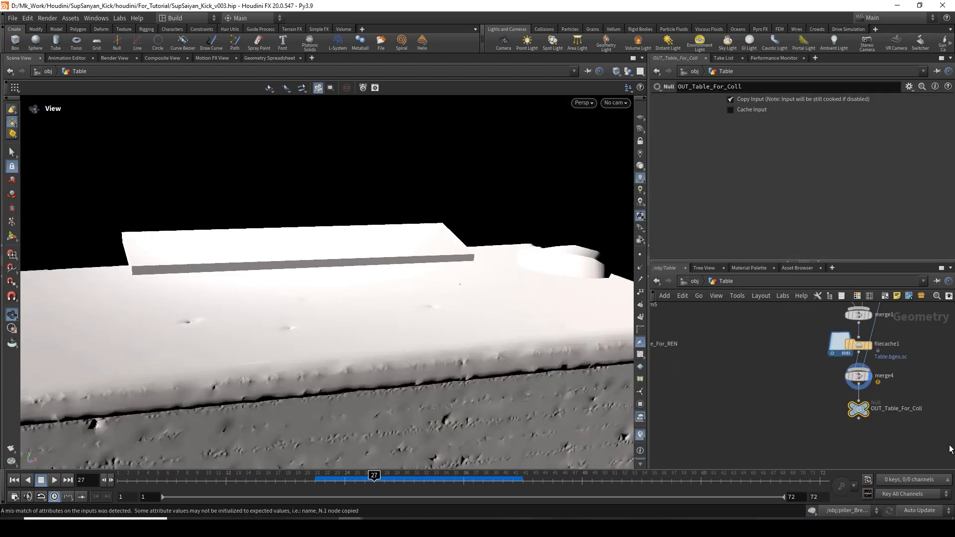
{"action": "key", "text": "ctrl+c"}
- Return to the object level and add a new Geometry node below piller_Break
{"action": "left_click", "coordinate": [695, 282]}
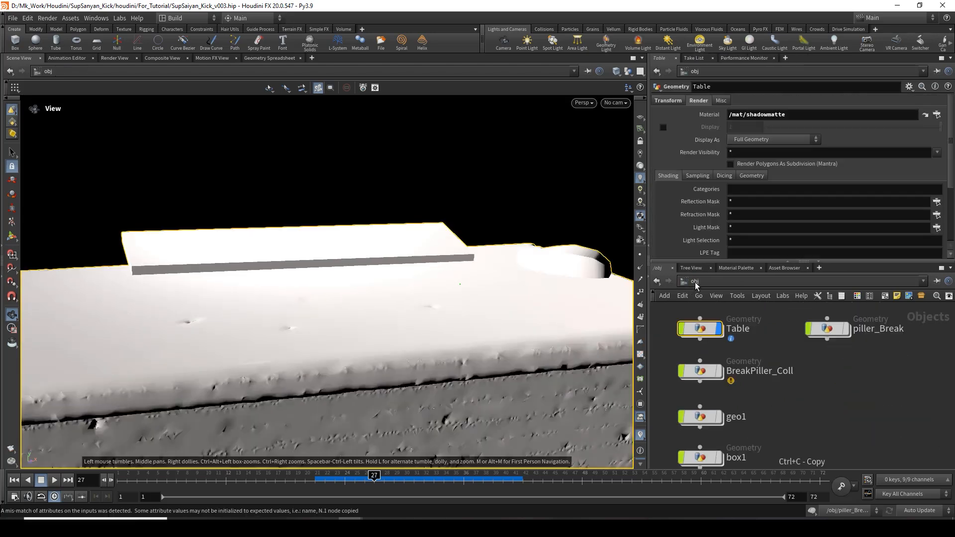
{"action": "middle_click_drag", "start_coordinate": [841, 401], "coordinate": [759, 405]}
{"action": "left_click", "coordinate": [745, 401]}
{"action": "key", "text": "Tab"}
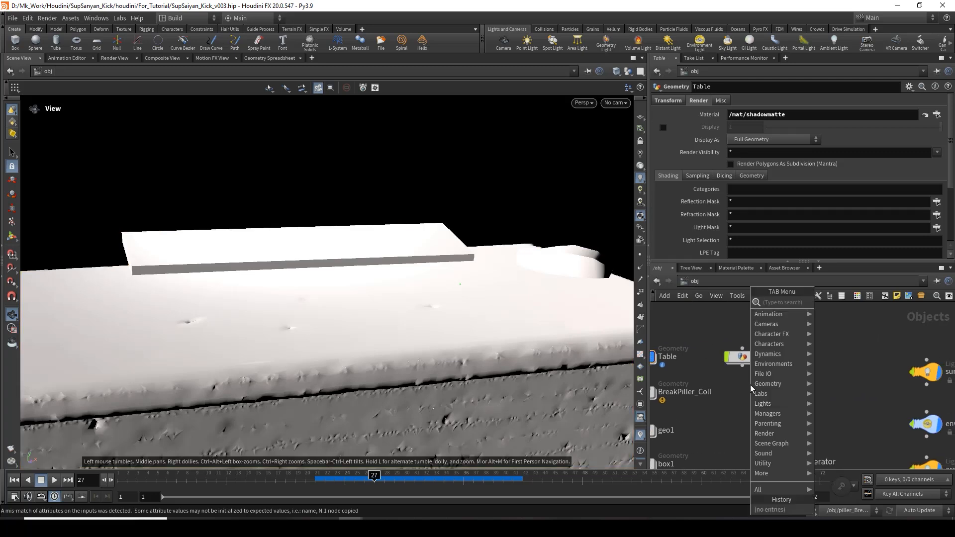
{"action": "type", "text": "ge"}
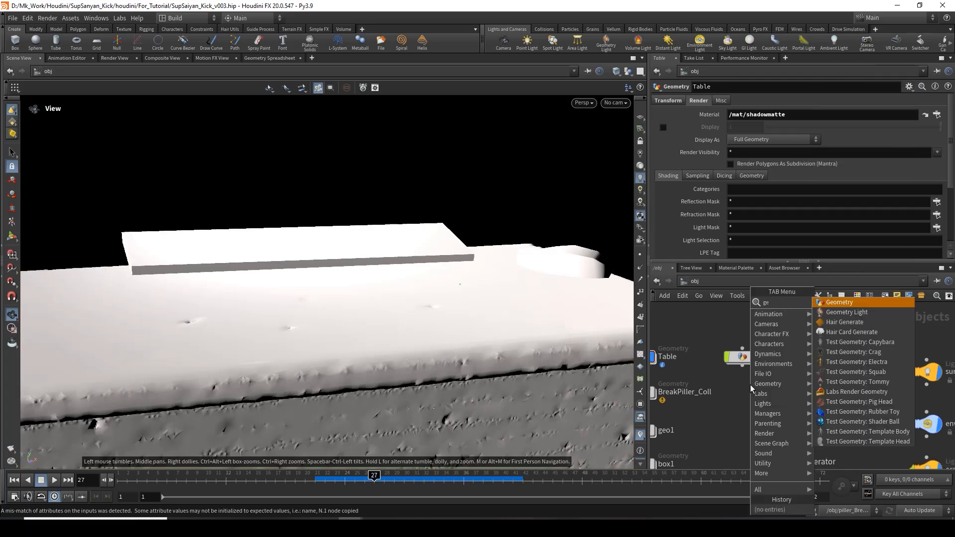
{"action": "key", "text": "Return"}
{"action": "left_click", "coordinate": [744, 389]}
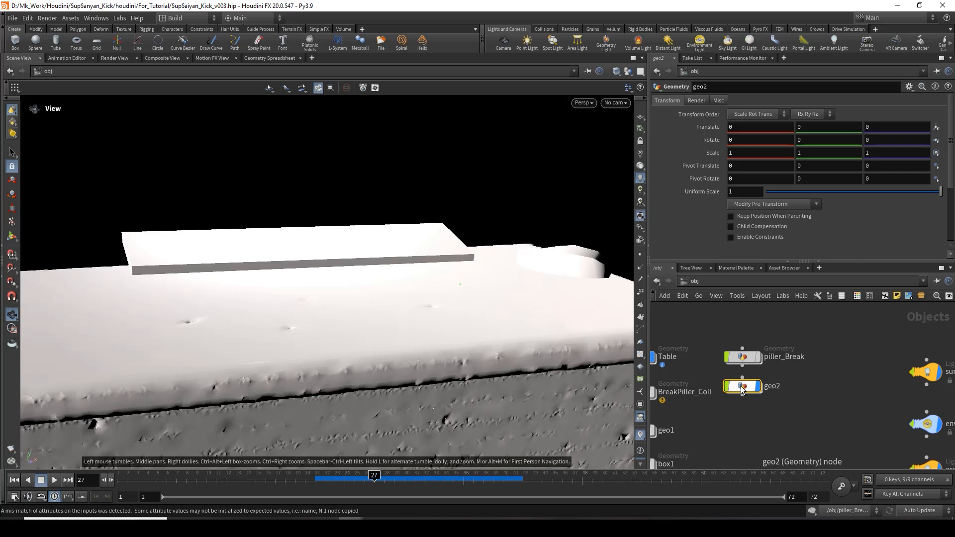
- Rename the new Geometry node as Table_Coll
{"action": "double_click", "coordinate": [781, 387]}
{"action": "key", "text": "BackSpace"}
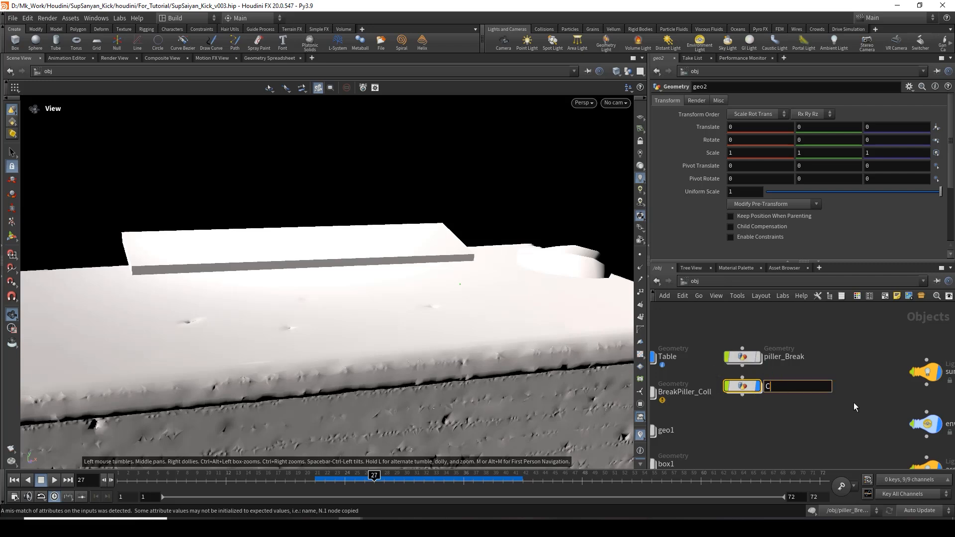
{"action": "type", "text": "Tab"}
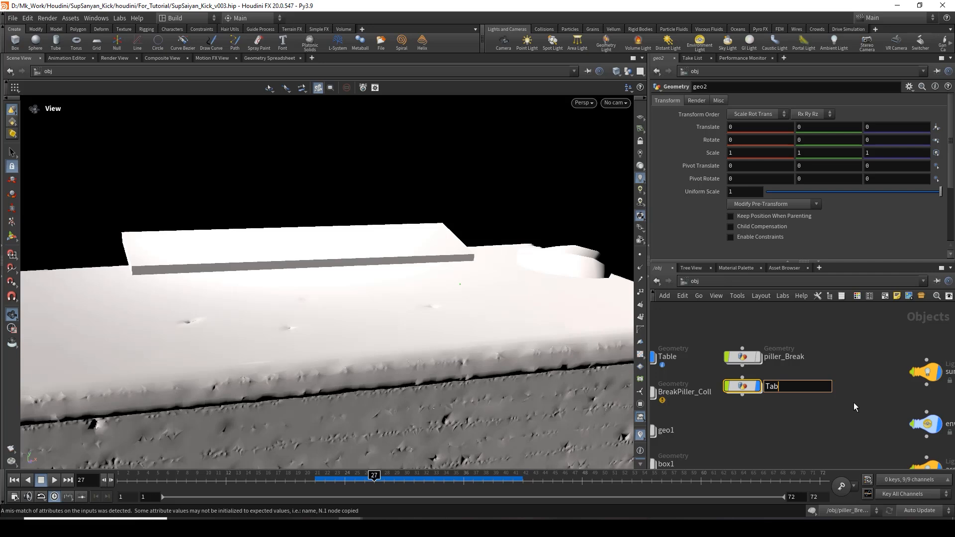
{"action": "type", "text": "le_Coll"}
{"action": "key", "text": "Return"}
- Add an Object Merge inside Table_Coll with Object 1 set to /obj/Table/OUT_Table_For_Coll
{"action": "key", "text": "Return"}
{"action": "key", "text": "Tab"}
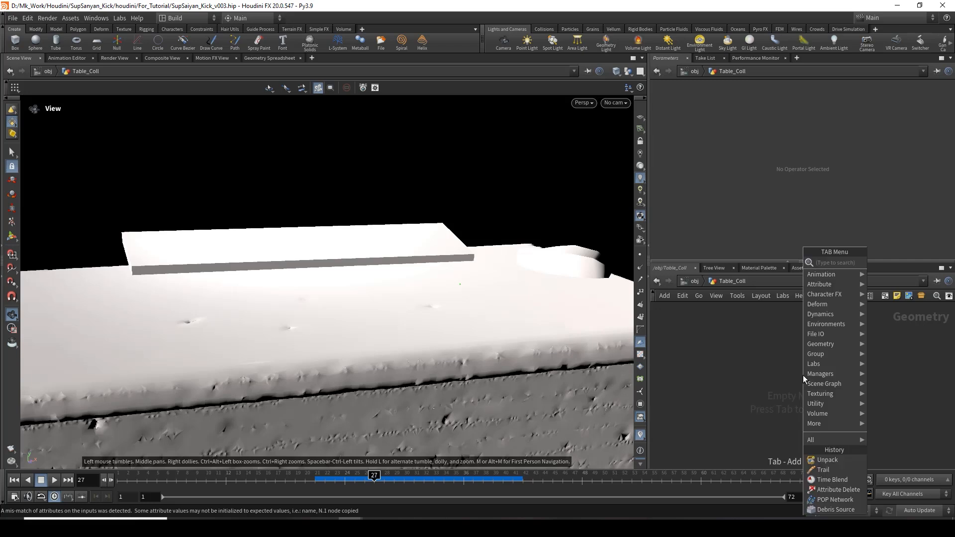
{"action": "type", "text": "om"}
{"action": "key", "text": "Return"}
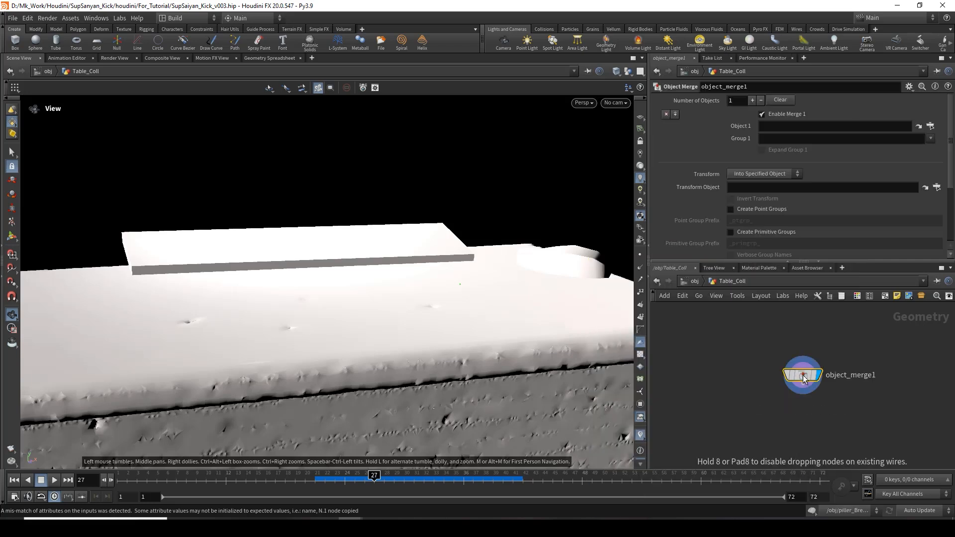
{"action": "left_click", "coordinate": [804, 378]}
{"action": "left_click", "coordinate": [820, 131]}
{"action": "key", "text": "ctrl+v"}
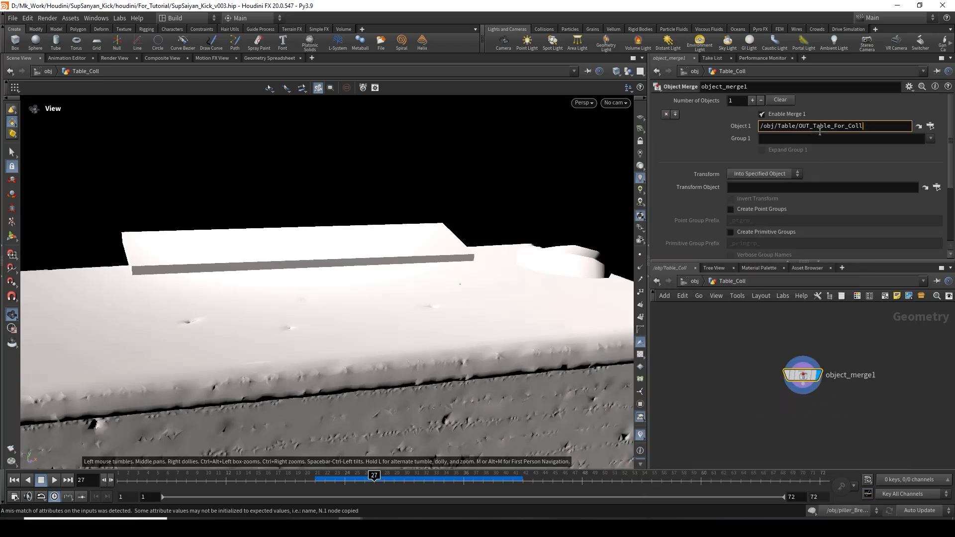
- Hide the other objects in the viewport and set the Object Merge's Transform to Into This Object
{"action": "key", "text": "Return"}
{"action": "left_click", "coordinate": [773, 174]}
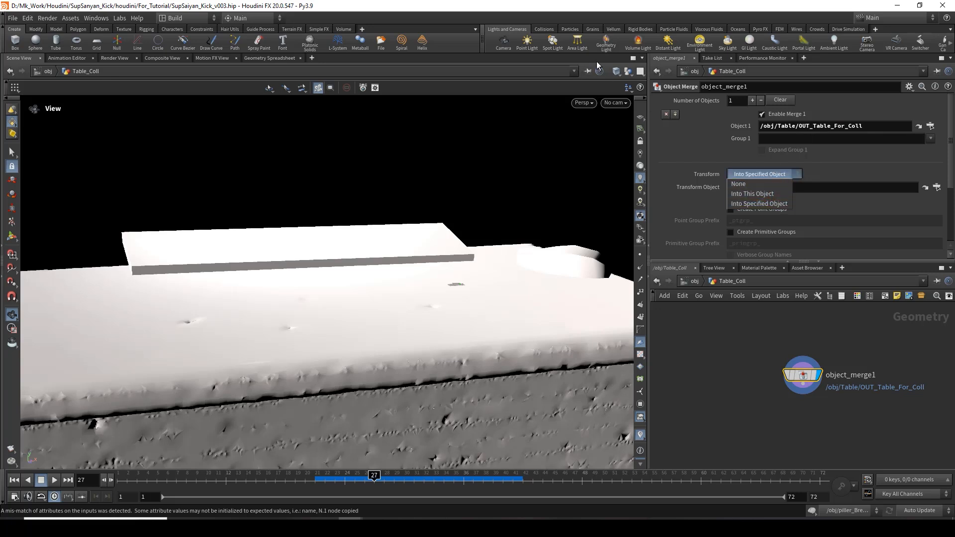
{"action": "left_click", "coordinate": [629, 73]}
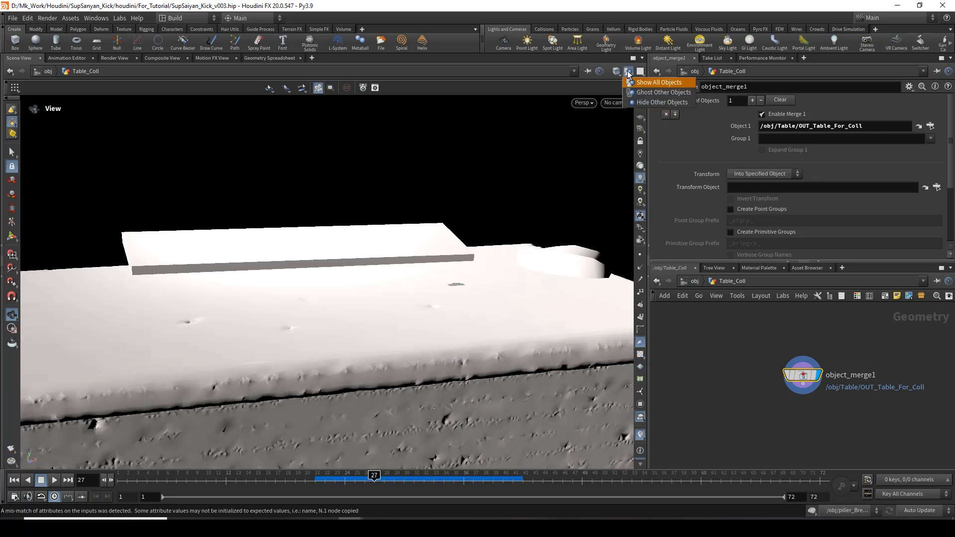
{"action": "left_click", "coordinate": [642, 103]}
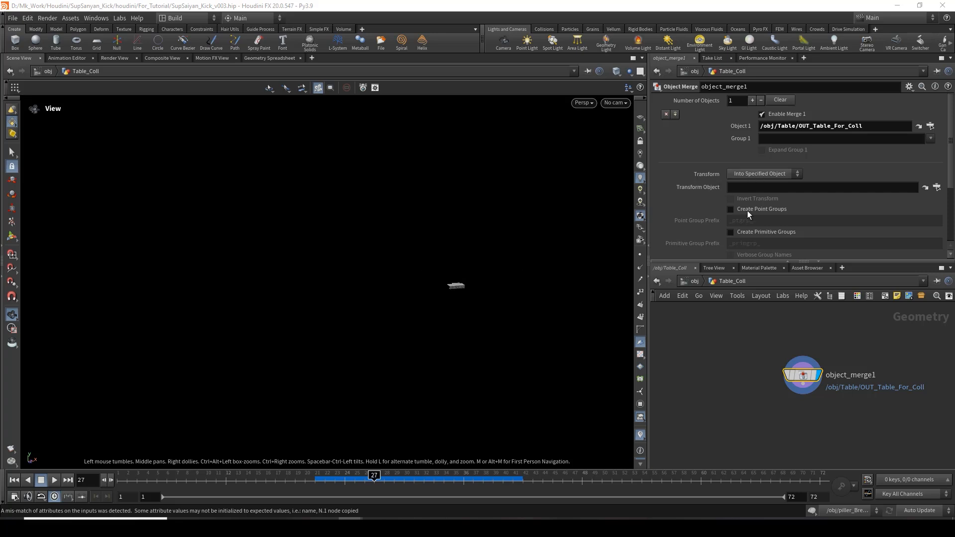
{"action": "left_click", "coordinate": [781, 180]}
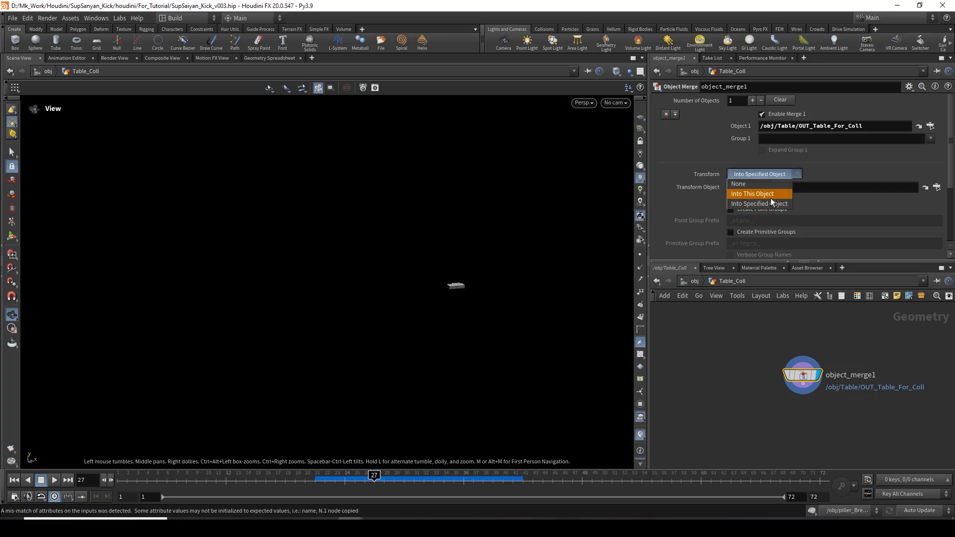
{"action": "left_click", "coordinate": [772, 197]}
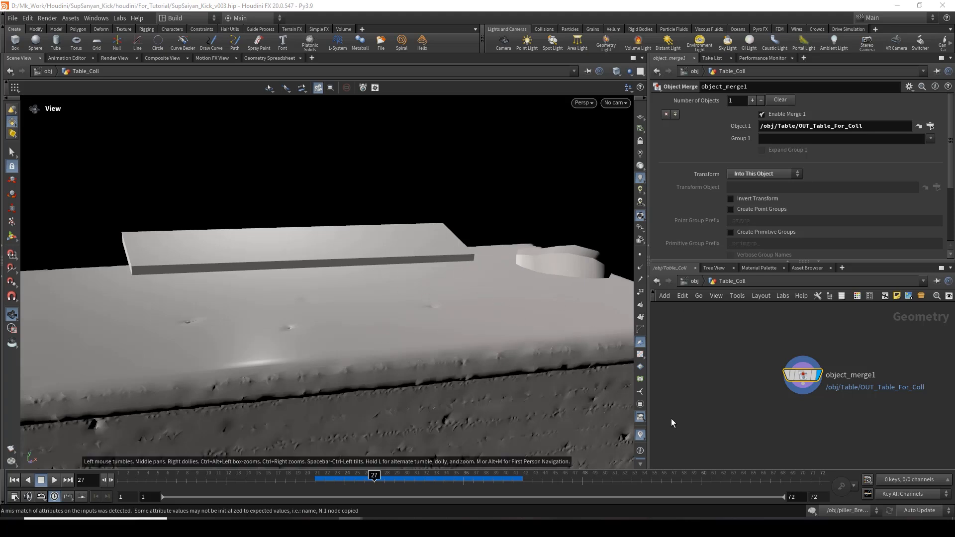
- Add a Null below object_merge1 in Table_Coll, connected to its output
{"action": "middle_click_drag", "start_coordinate": [763, 415], "coordinate": [748, 431]}
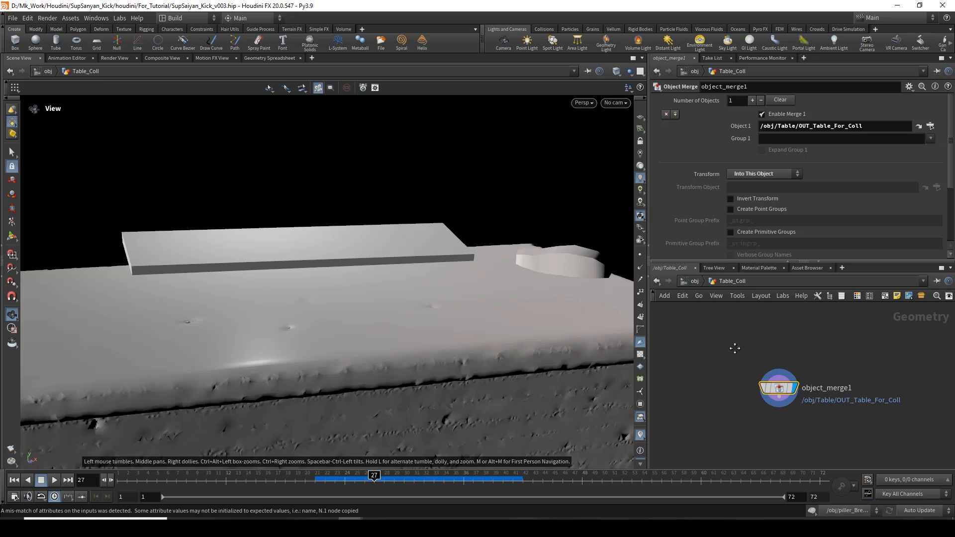
{"action": "middle_click_drag", "start_coordinate": [743, 372], "coordinate": [730, 329]}
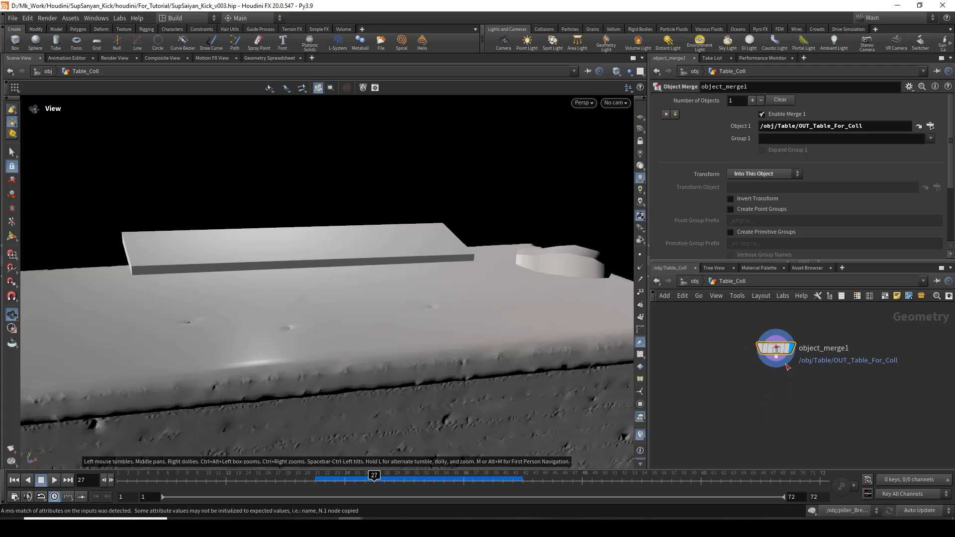
{"action": "key", "text": "Tab"}
{"action": "type", "text": "nu"}
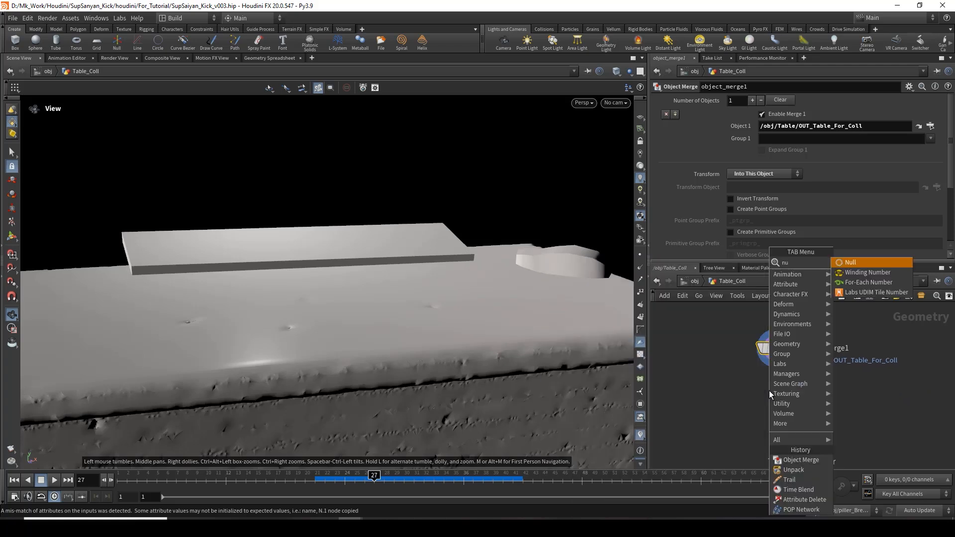
{"action": "key", "text": "Return"}
{"action": "left_click", "coordinate": [770, 392]}
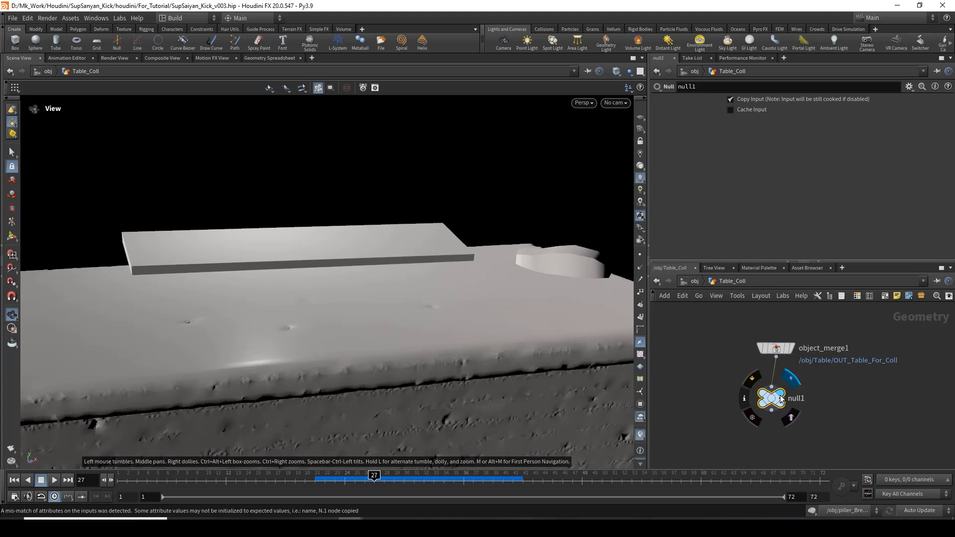
- Check inside piller_Break which simulation is set as the current one
{"action": "left_click", "coordinate": [695, 281]}
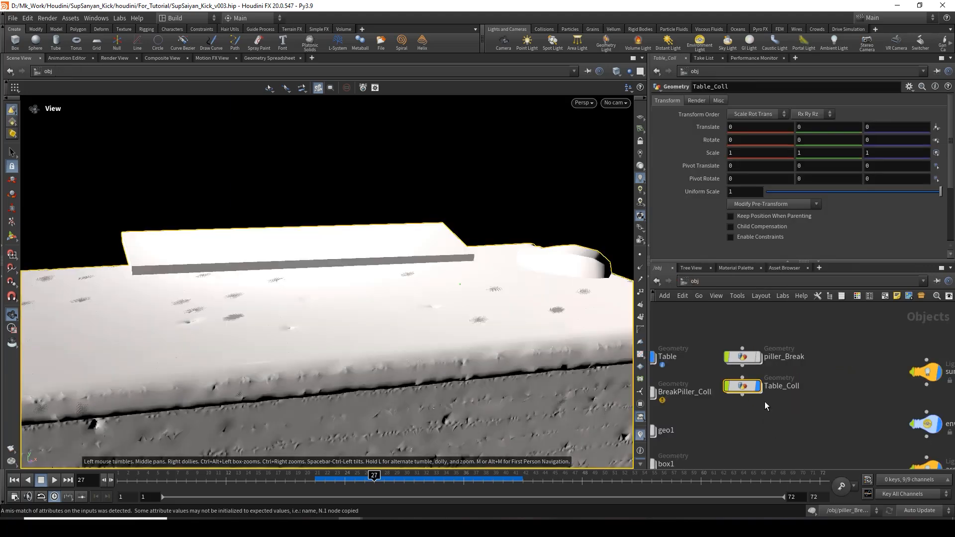
{"action": "double_click", "coordinate": [742, 357]}
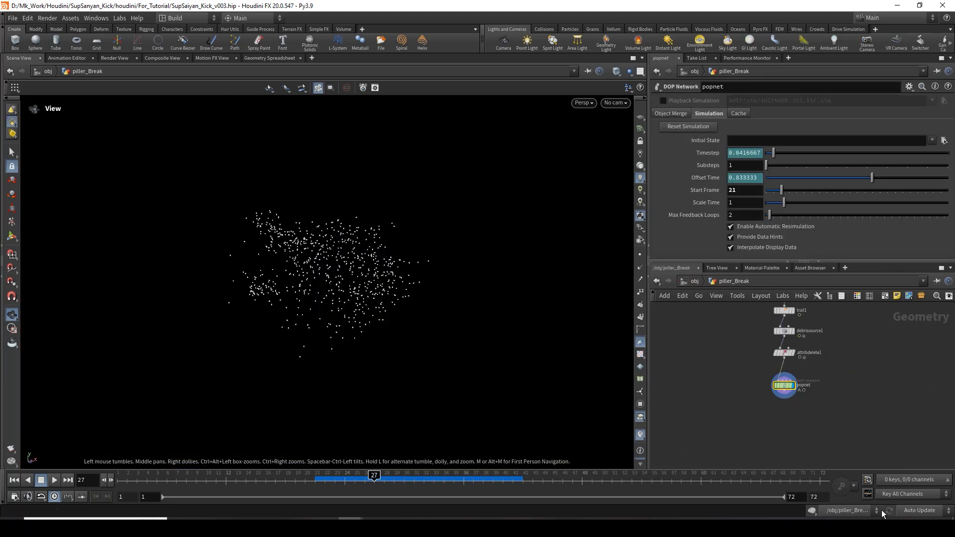
{"action": "left_click", "coordinate": [876, 512]}
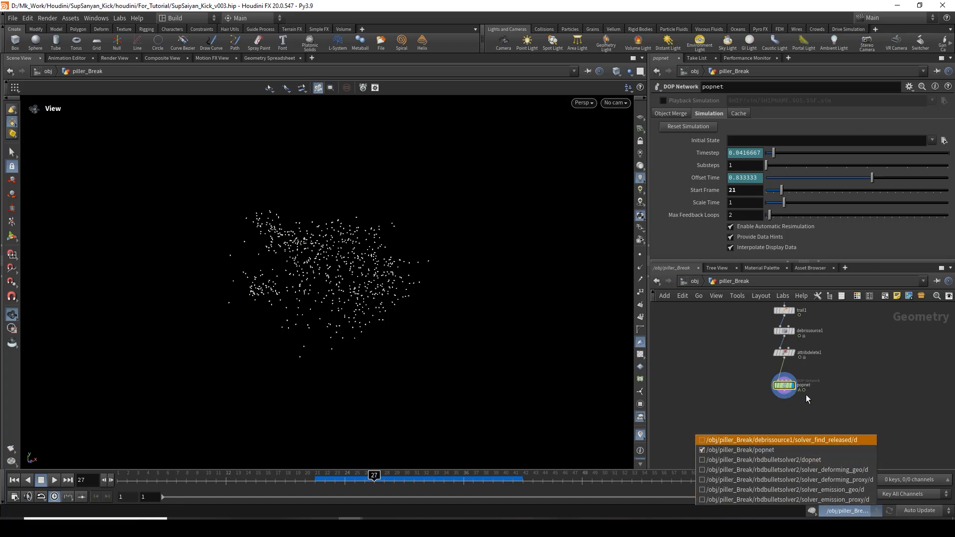
{"action": "left_click", "coordinate": [883, 402]}
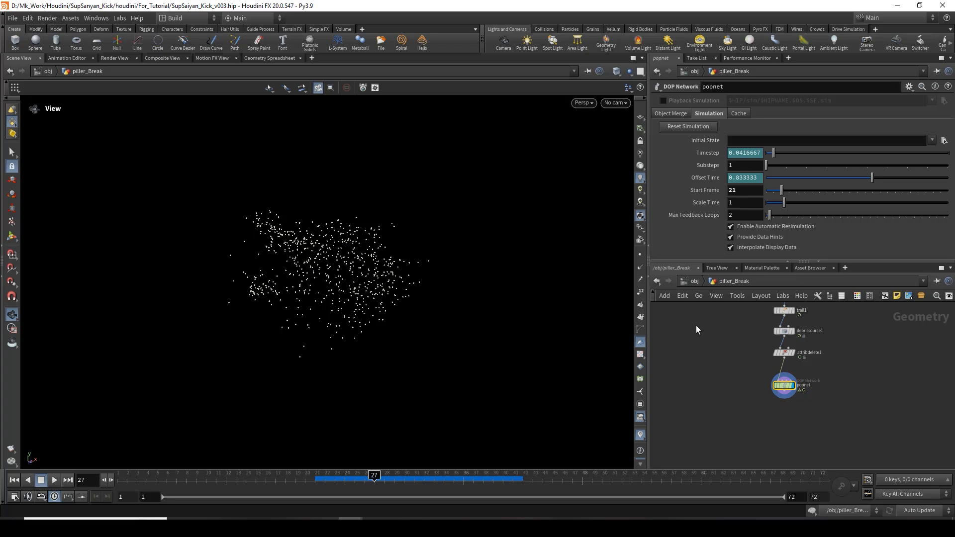
- Return to the object level and make Table_Coll a Static Object collider for the current simulation
{"action": "left_click", "coordinate": [694, 283]}
{"action": "left_click_drag", "start_coordinate": [799, 414], "coordinate": [714, 382]}
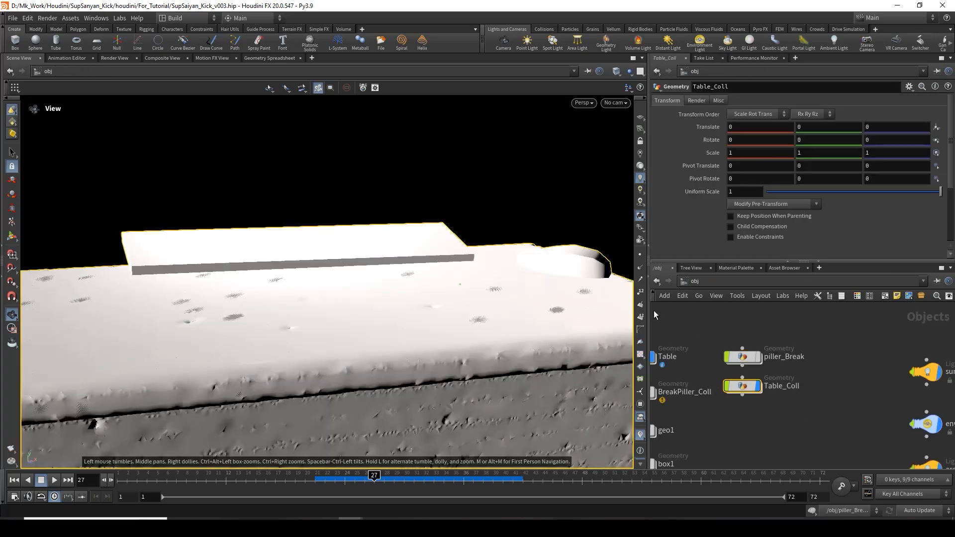
{"action": "left_click", "coordinate": [544, 30]}
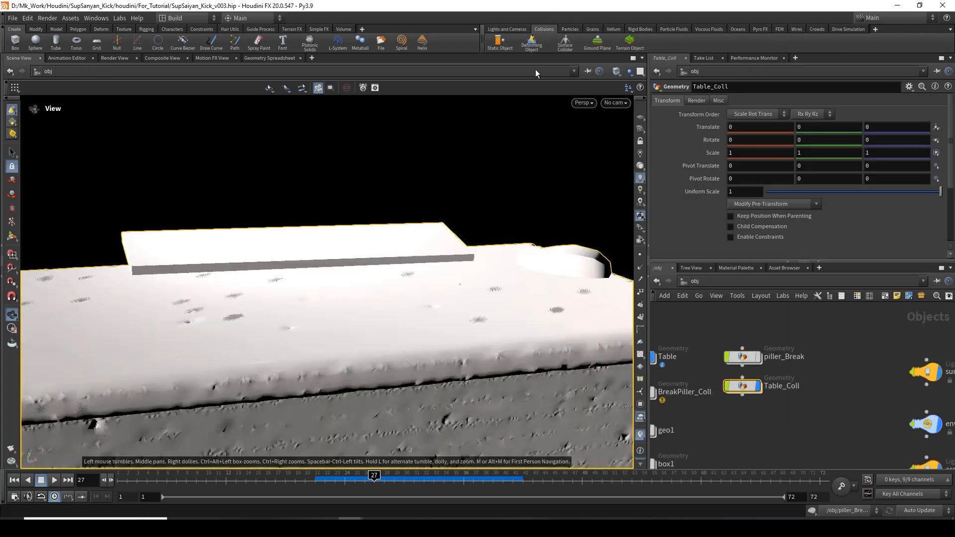
{"action": "left_click", "coordinate": [499, 47]}
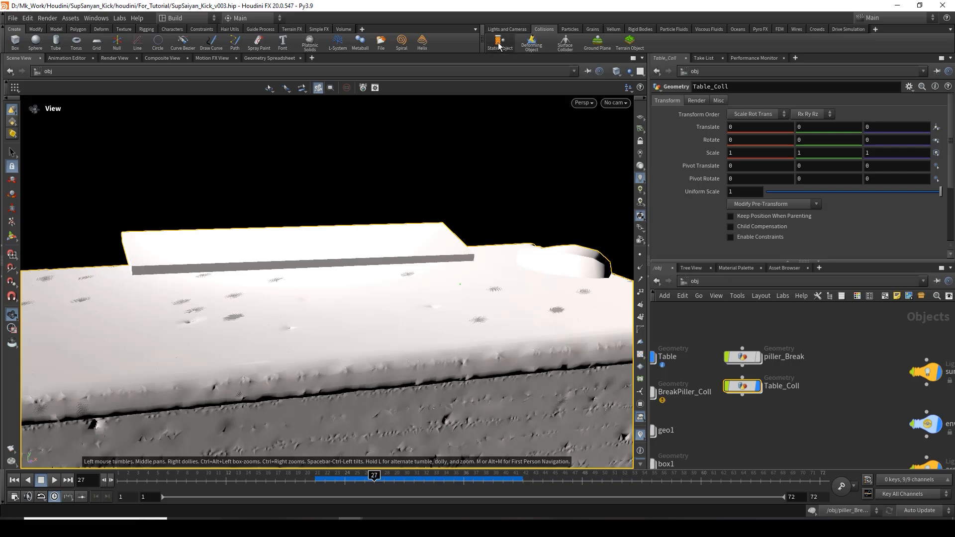
- Enter the popnet inside piller_Break, lay out its nodes and select the Table_Coll static object
{"action": "double_click", "coordinate": [744, 367]}
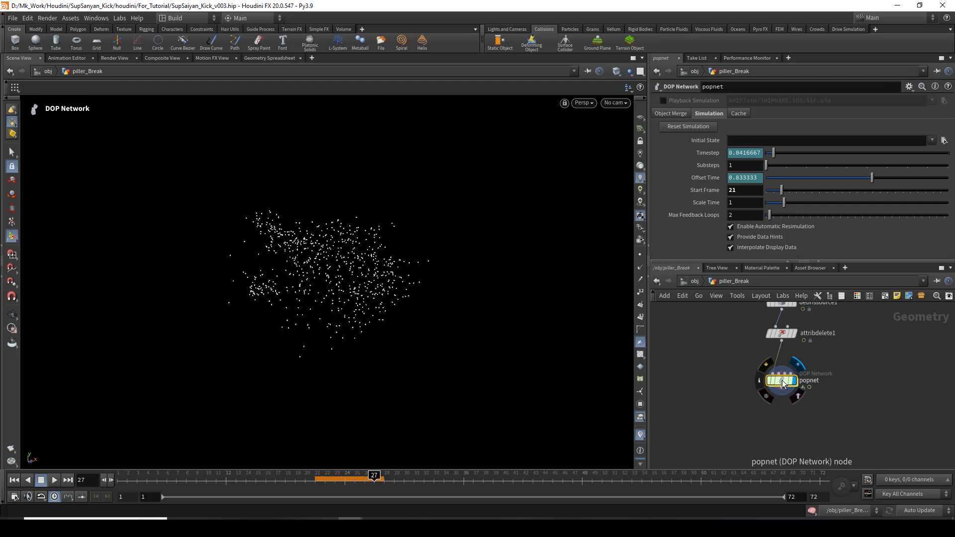
{"action": "double_click", "coordinate": [782, 380]}
{"action": "key", "text": "l"}
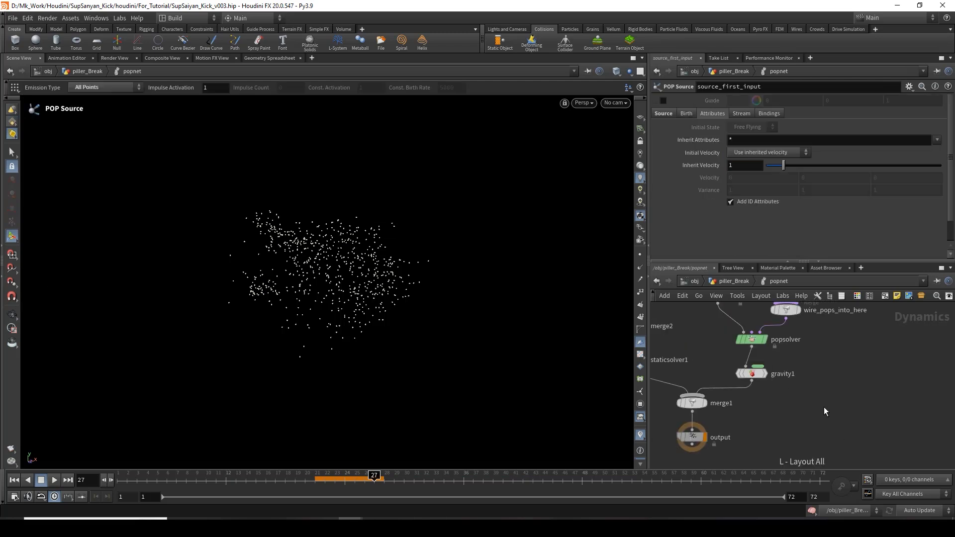
{"action": "middle_click_drag", "start_coordinate": [783, 392], "coordinate": [834, 431]}
{"action": "scroll", "coordinate": [834, 431], "scroll_direction": "down", "scroll_amount": 2}
{"action": "scroll", "coordinate": [784, 408], "scroll_direction": "up", "scroll_amount": 2}
{"action": "middle_click_drag", "start_coordinate": [783, 408], "coordinate": [797, 415]}
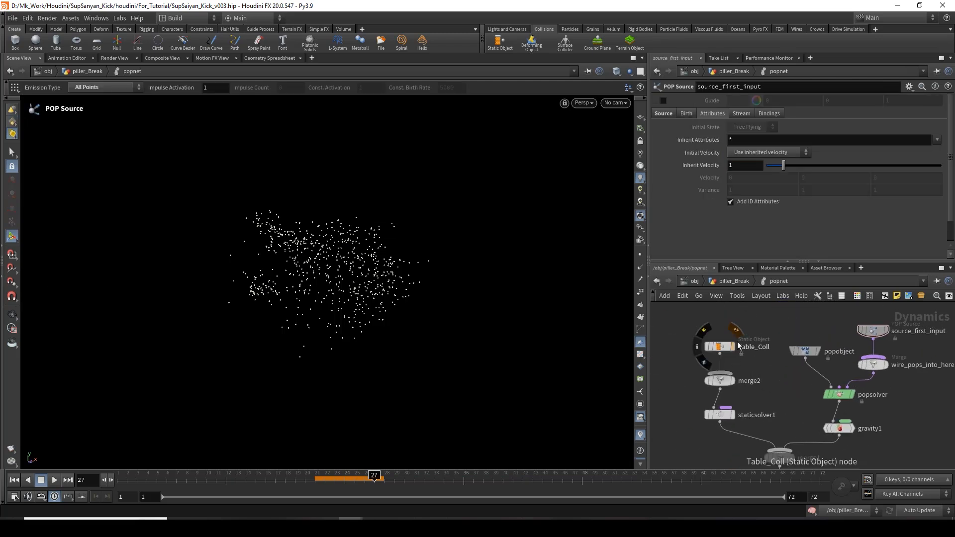
{"action": "left_click_drag", "start_coordinate": [766, 358], "coordinate": [766, 358]}
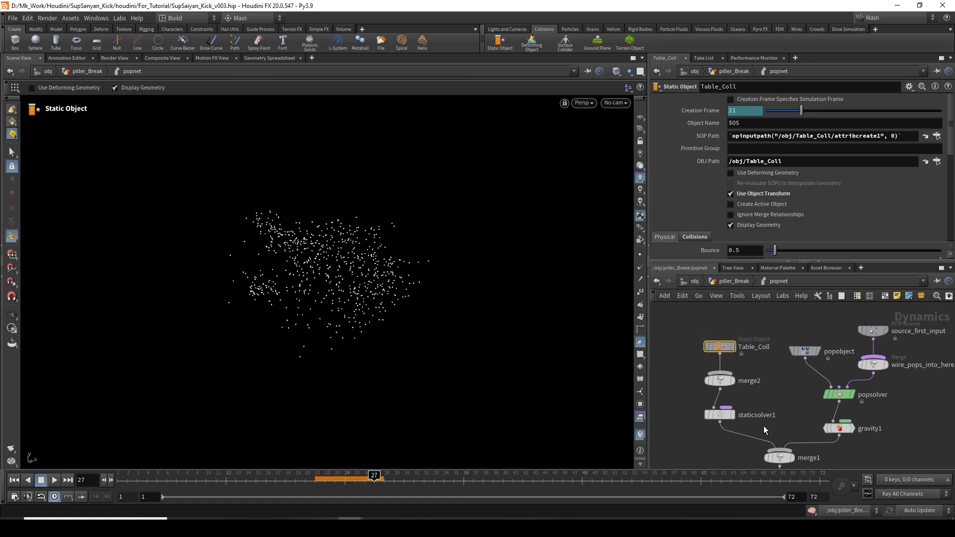
- Scrub the simulation to frame 44 and examine from several angles how the debris particles collide with the table
{"action": "left_click_drag", "start_coordinate": [321, 483], "coordinate": [583, 492]}
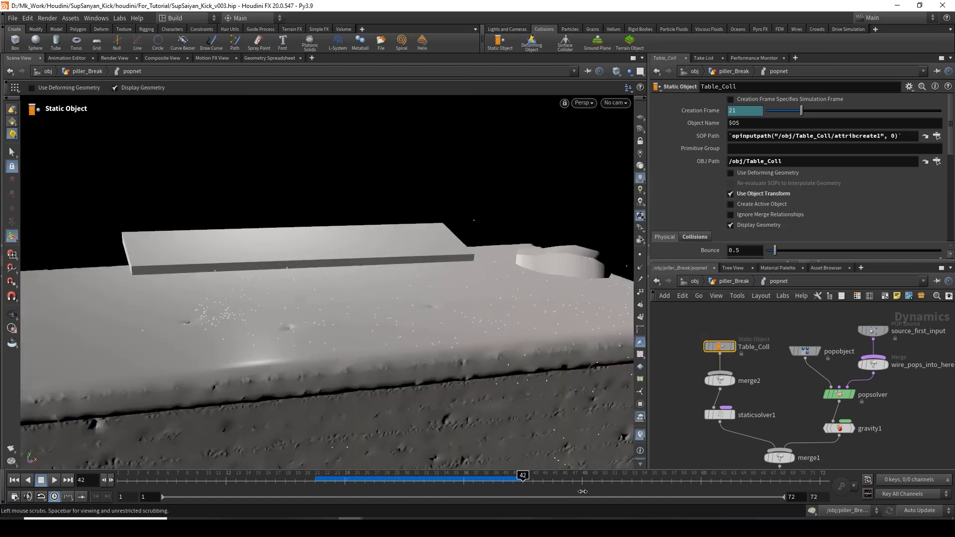
{"action": "left_click_drag", "start_coordinate": [500, 486], "coordinate": [533, 475]}
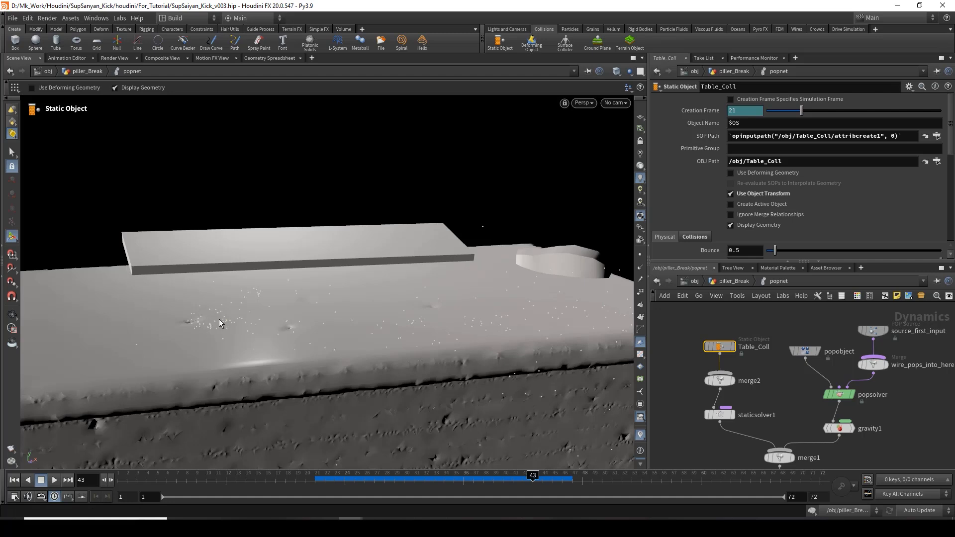
{"action": "left_click_drag", "start_coordinate": [476, 477], "coordinate": [543, 476]}
{"action": "right_click_drag", "start_coordinate": [185, 313], "coordinate": [415, 315], "text": "alt"}
{"action": "middle_click_drag", "start_coordinate": [321, 354], "coordinate": [207, 392]}
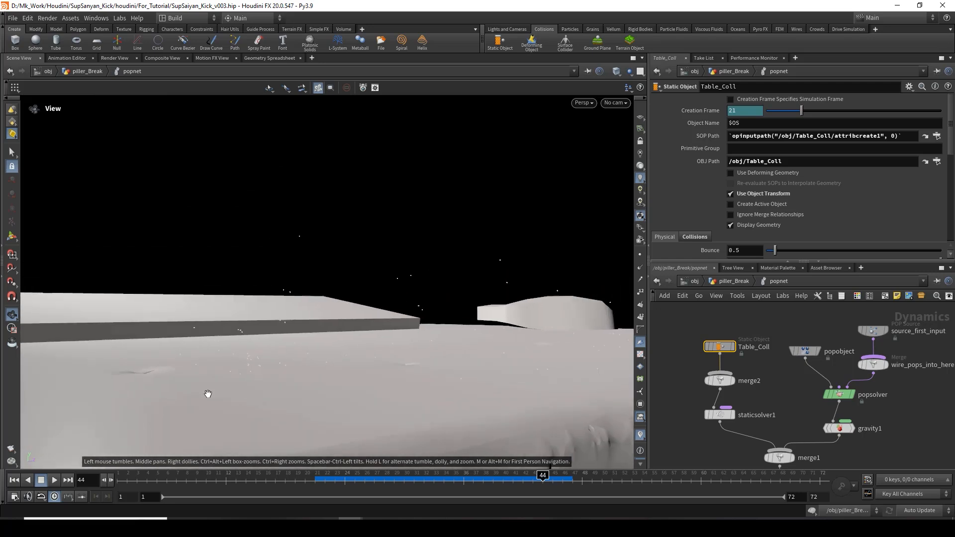
{"action": "right_click_drag", "start_coordinate": [207, 393], "coordinate": [314, 352]}
{"action": "left_click_drag", "start_coordinate": [314, 352], "coordinate": [388, 308]}
{"action": "right_click_drag", "start_coordinate": [388, 308], "coordinate": [399, 341]}
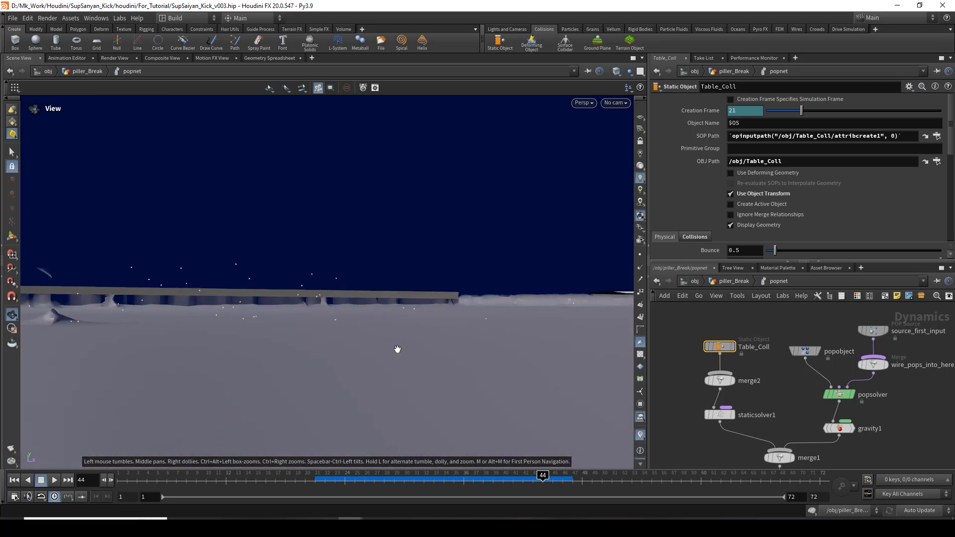
{"action": "middle_click_drag", "start_coordinate": [319, 363], "coordinate": [178, 372]}
{"action": "left_click_drag", "start_coordinate": [178, 371], "coordinate": [321, 309]}
{"action": "right_click_drag", "start_coordinate": [337, 362], "coordinate": [322, 377]}
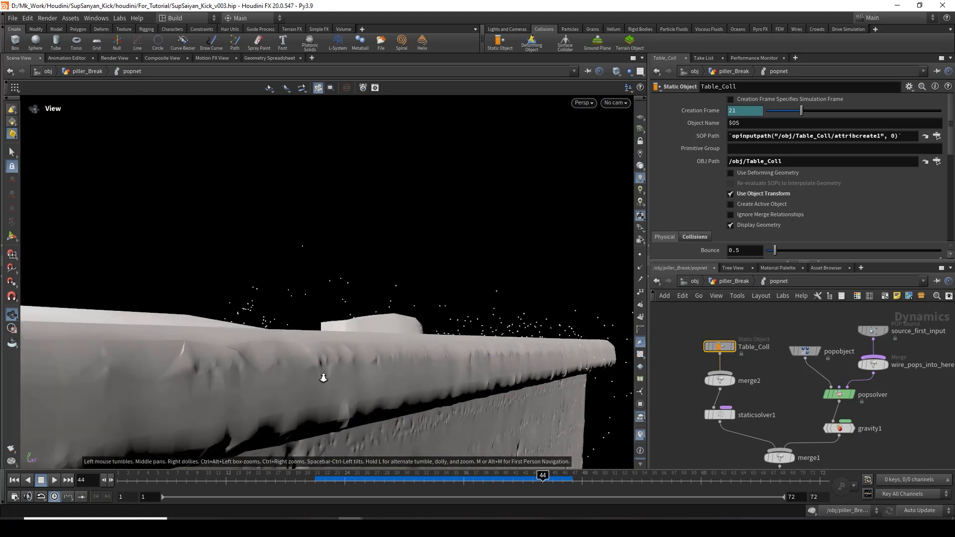
{"action": "left_click_drag", "start_coordinate": [322, 377], "coordinate": [212, 391]}
{"action": "right_click_drag", "start_coordinate": [330, 378], "coordinate": [163, 374]}
{"action": "left_click_drag", "start_coordinate": [162, 375], "coordinate": [300, 369]}
{"action": "left_click_drag", "start_coordinate": [385, 350], "coordinate": [371, 381]}
{"action": "right_click_drag", "start_coordinate": [371, 382], "coordinate": [358, 352]}
- Turn off Display Geometry on the Table_Coll static object and enable the Collision Guide for its RBD Solver volume
{"action": "scroll", "coordinate": [777, 231], "scroll_direction": "down", "scroll_amount": 2}
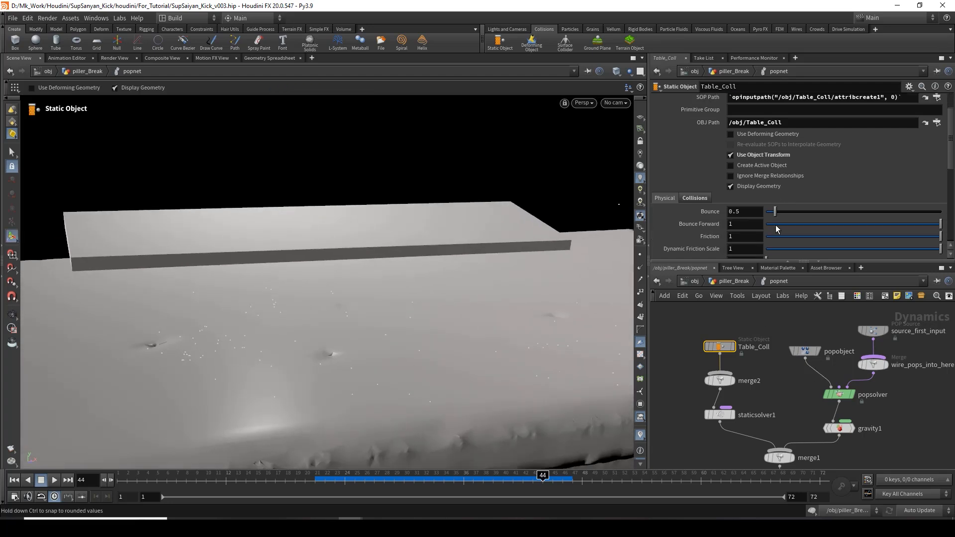
{"action": "left_click", "coordinate": [747, 189]}
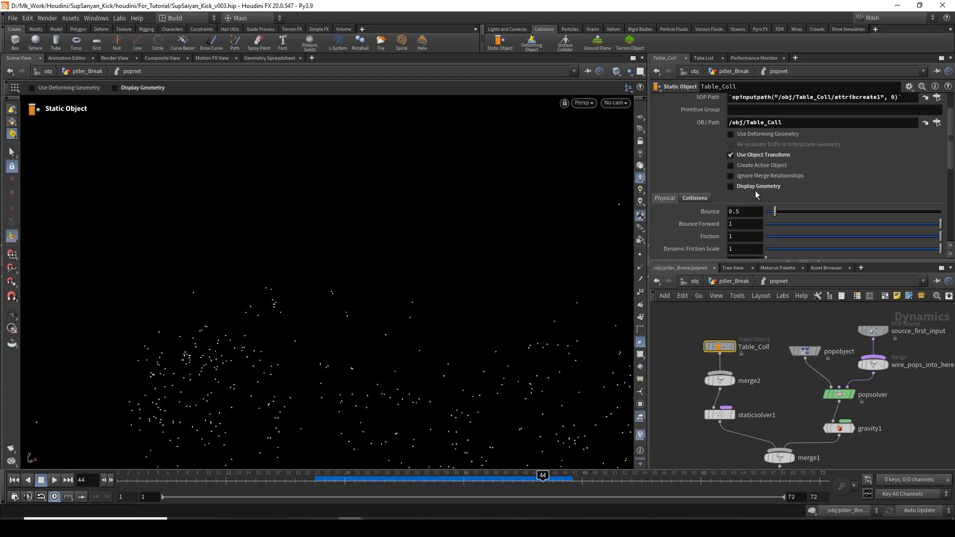
{"action": "scroll", "coordinate": [754, 187], "scroll_direction": "down", "scroll_amount": 2}
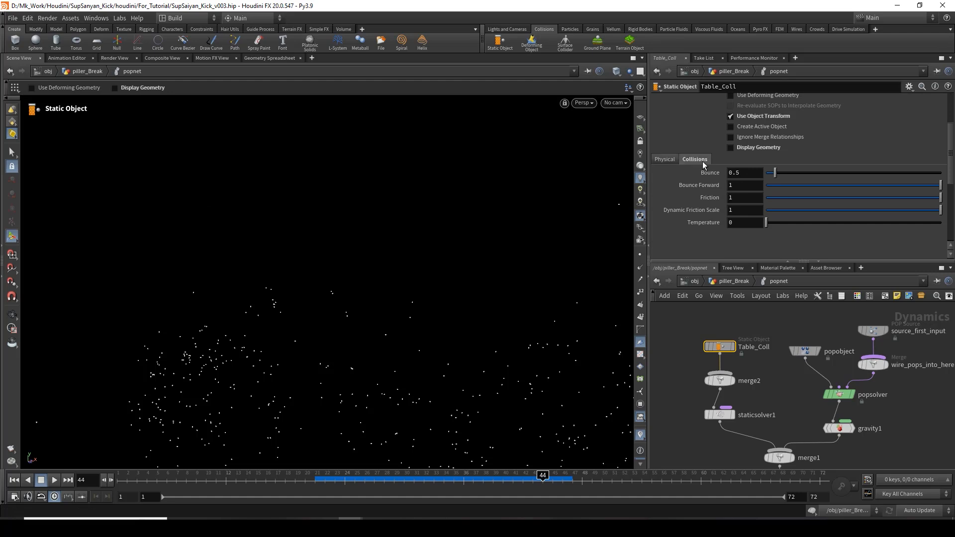
{"action": "left_click", "coordinate": [670, 200]}
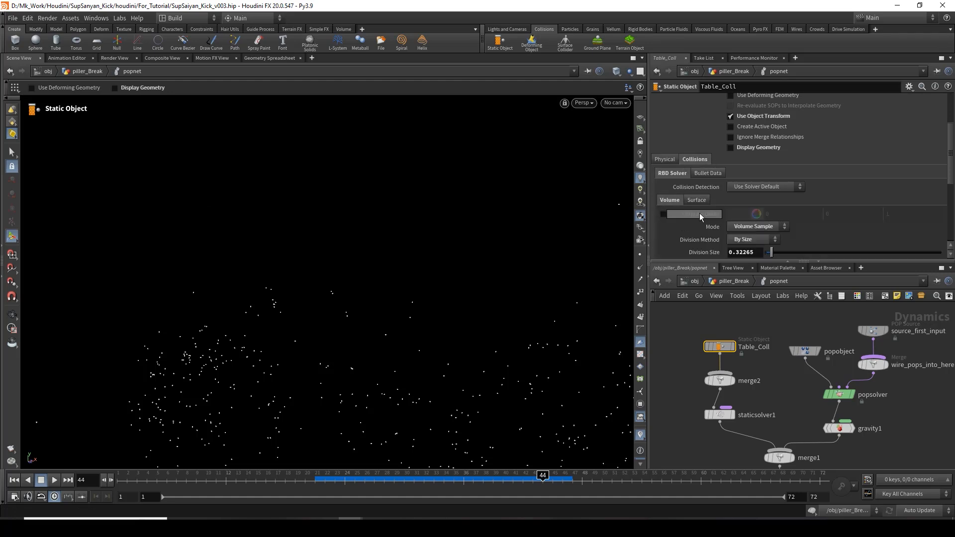
{"action": "scroll", "coordinate": [668, 228], "scroll_direction": "down", "scroll_amount": 1}
{"action": "left_click", "coordinate": [663, 189]}
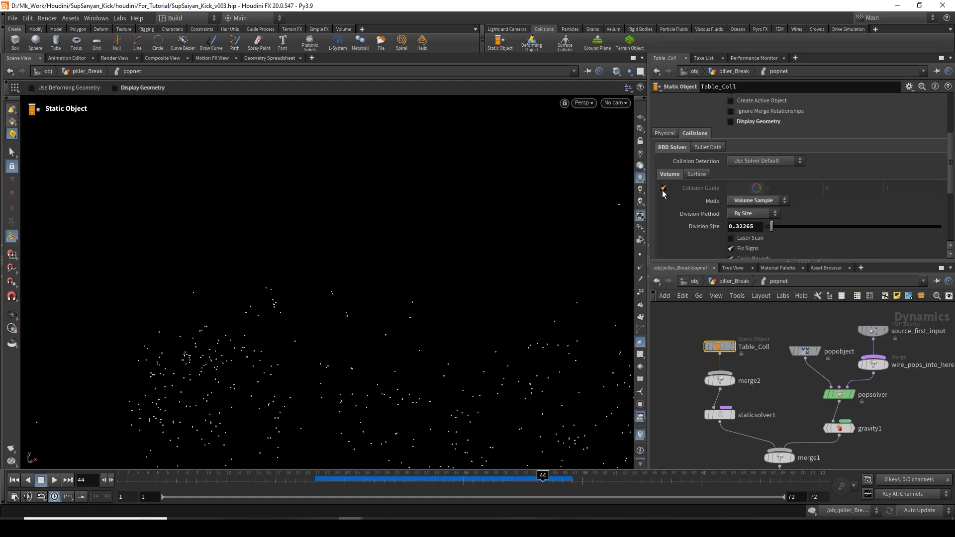
{"action": "left_click_drag", "start_coordinate": [456, 276], "coordinate": [378, 313], "text": "alt"}
{"action": "key", "text": "Return"}
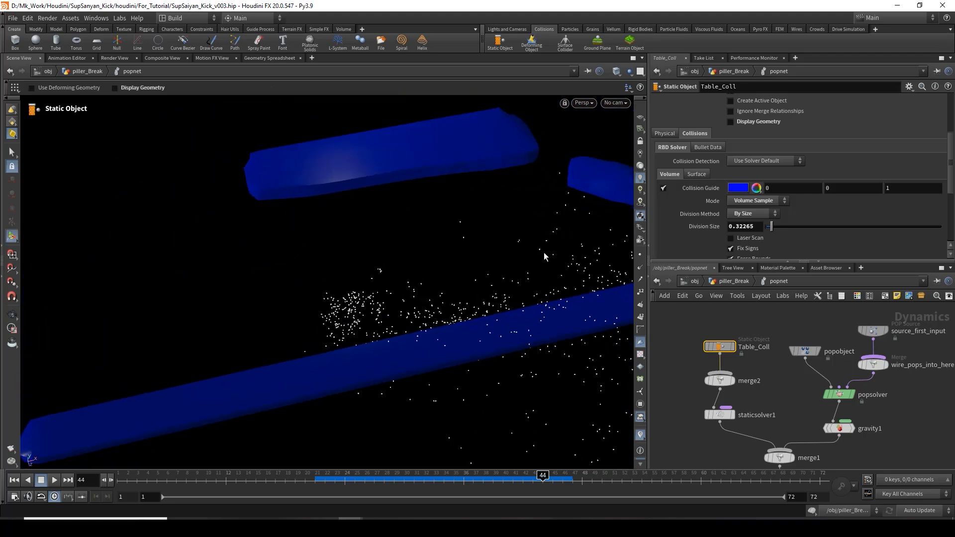
{"action": "left_click_drag", "start_coordinate": [545, 252], "coordinate": [558, 222], "text": "alt"}
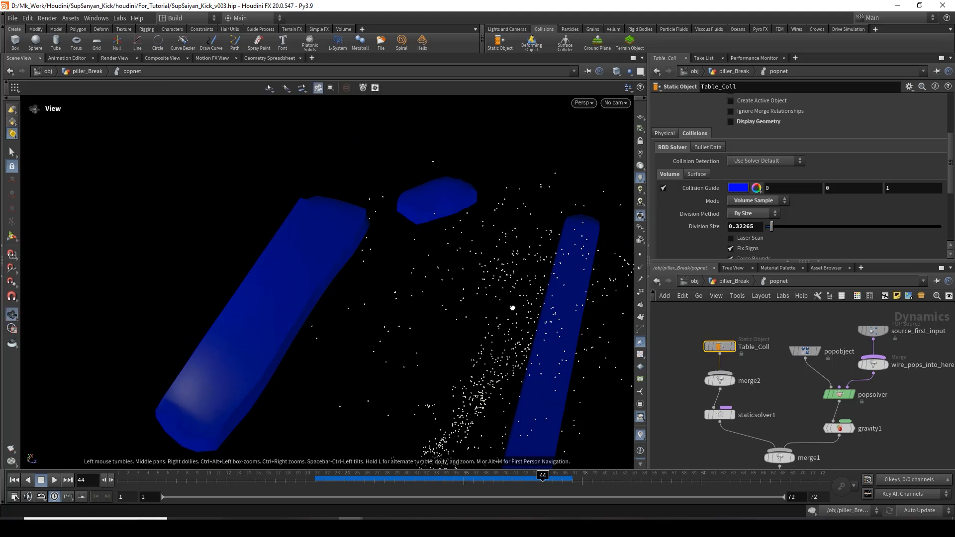
{"action": "left_click_drag", "start_coordinate": [514, 305], "coordinate": [486, 270], "text": "alt"}
- Set the Division Size of Table_Coll's collision volume to 0.1
{"action": "scroll", "coordinate": [748, 205], "scroll_direction": "down", "scroll_amount": 3}
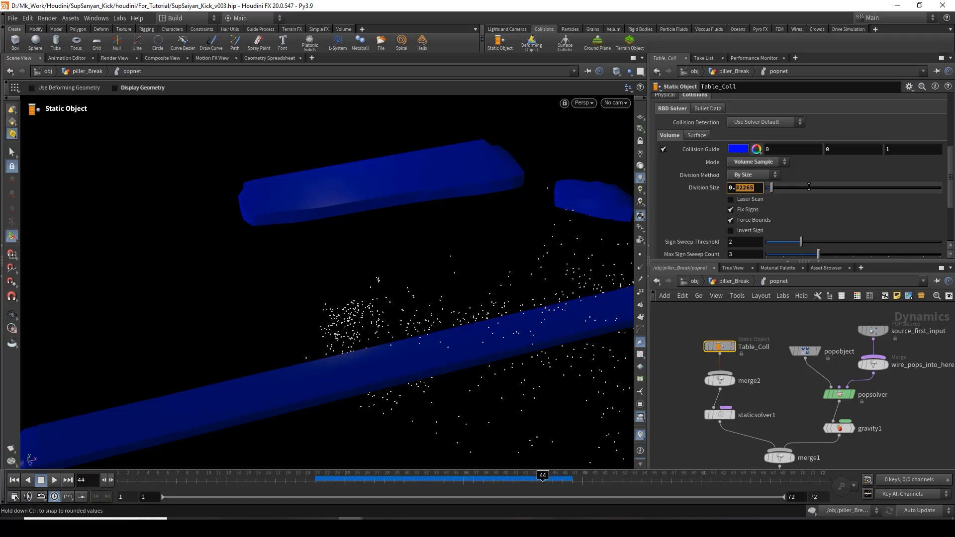
{"action": "key", "text": "Return"}
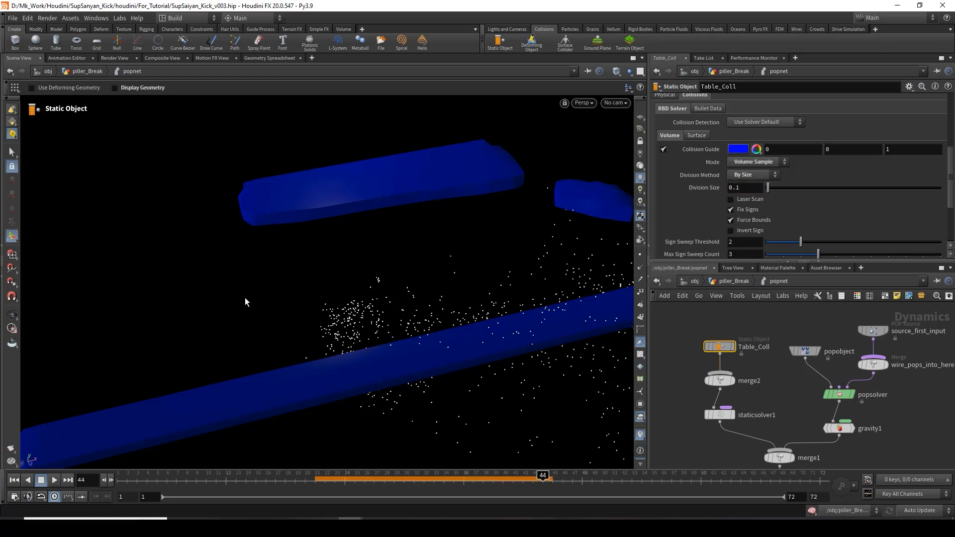
{"action": "middle_click_drag", "start_coordinate": [447, 270], "coordinate": [396, 300], "text": "alt"}
- Set the Division Size of Table_Coll's collision volume to 0.05 and inspect the collision guide at frame 21
{"action": "left_click_drag", "start_coordinate": [736, 188], "coordinate": [761, 188]}
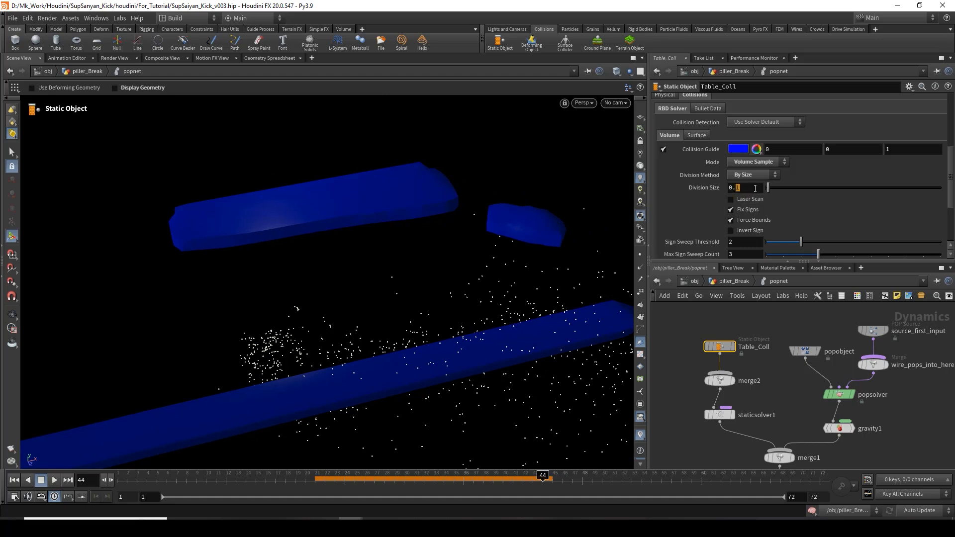
{"action": "type", "text": ".0"}
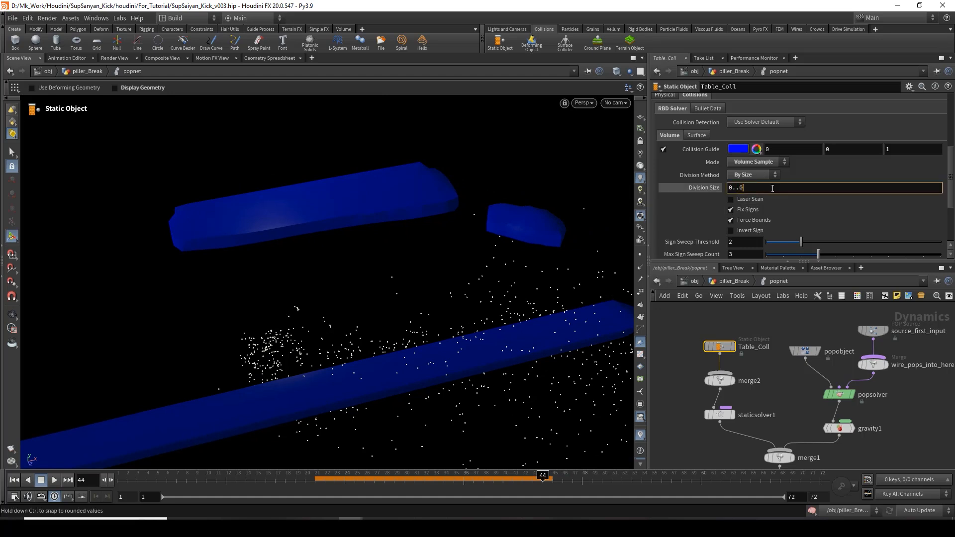
{"action": "type", "text": "5"}
{"action": "key", "text": "Return"}
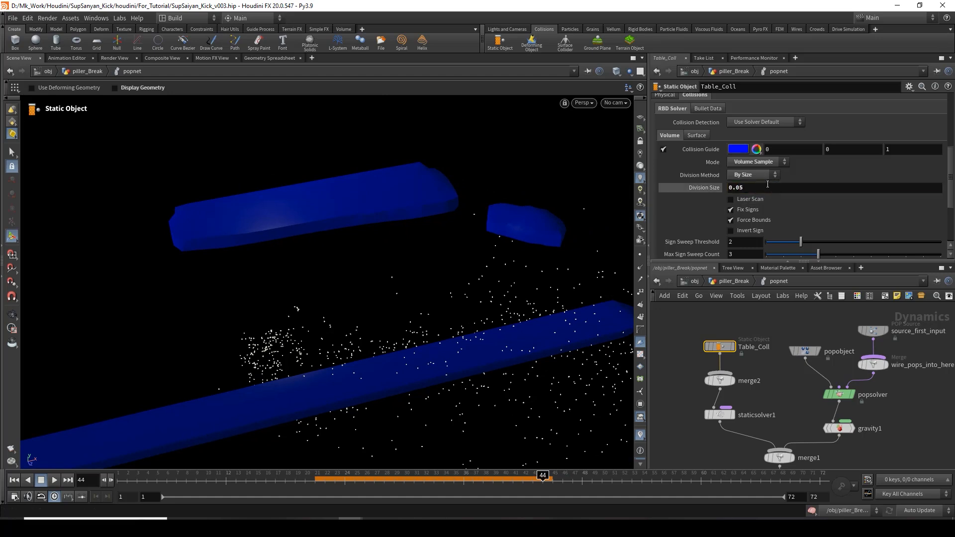
{"action": "left_click", "coordinate": [316, 477]}
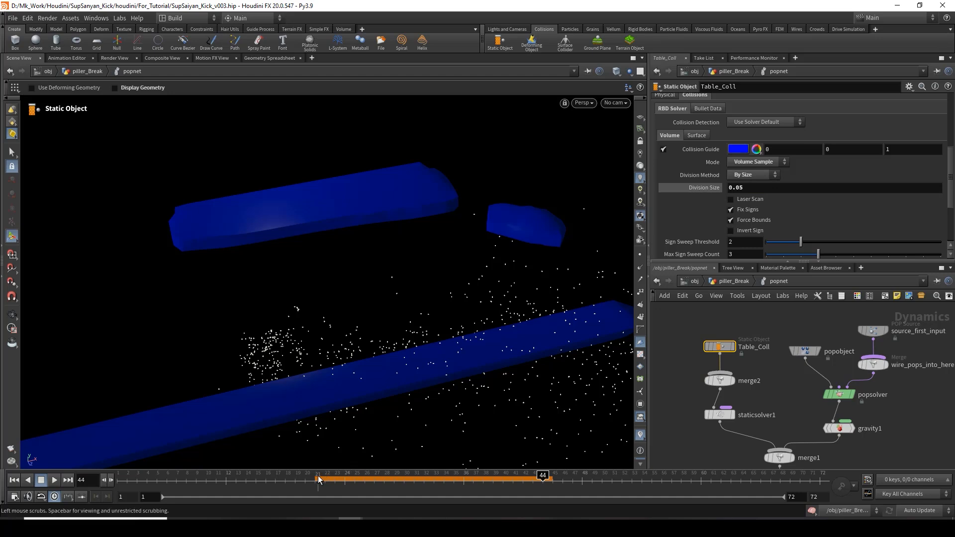
{"action": "key", "text": "Escape"}
{"action": "mouse_move", "coordinate": [370, 310]}
{"action": "left_mouse_down"}
{"action": "mouse_move", "coordinate": [361, 249]}
{"action": "mouse_move", "coordinate": [401, 330]}
{"action": "mouse_move", "coordinate": [363, 329]}
{"action": "mouse_move", "coordinate": [357, 317]}
{"action": "left_mouse_up"}
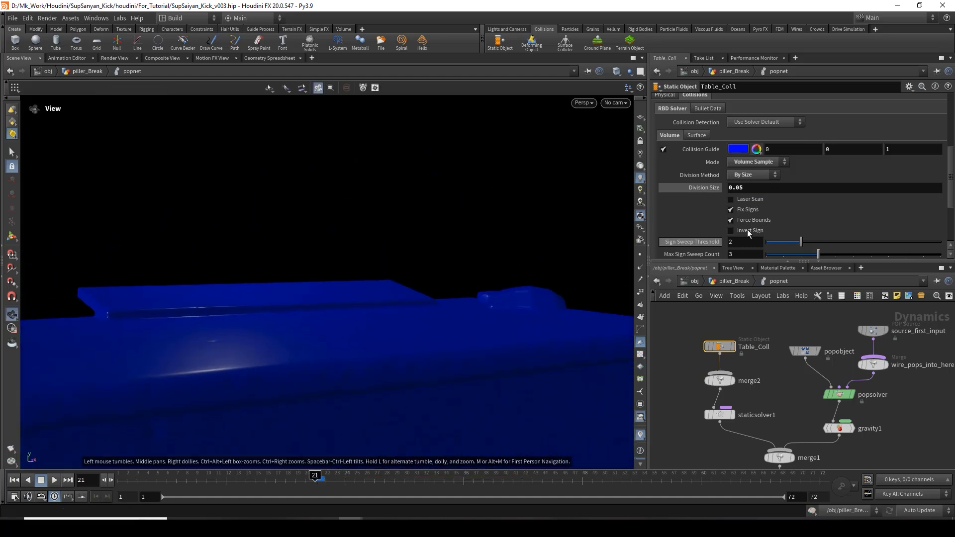
- Refine Table_Coll's collision Division Size to 0.03 and swap its Collision Guide display for Display Geometry
{"action": "left_click_drag", "start_coordinate": [739, 189], "coordinate": [764, 192]}
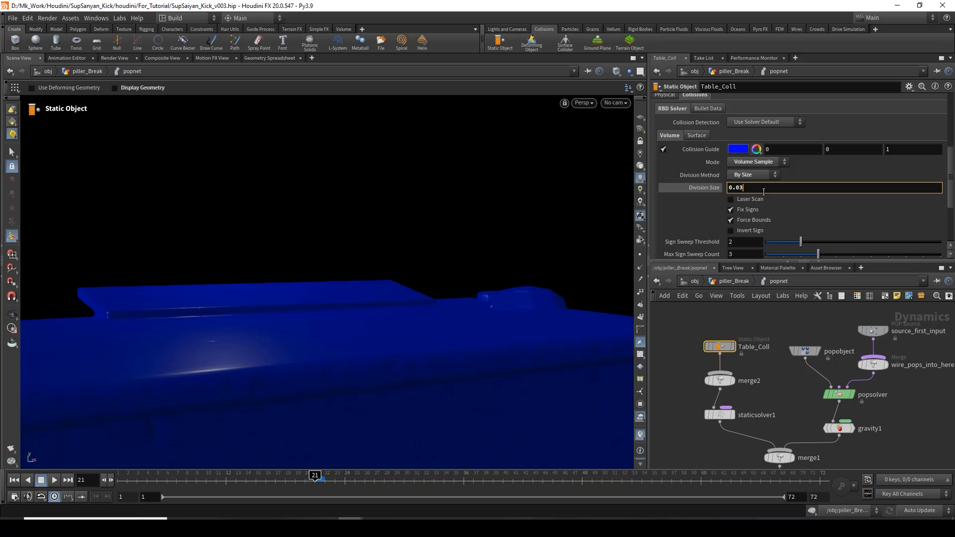
{"action": "key", "text": "Return"}
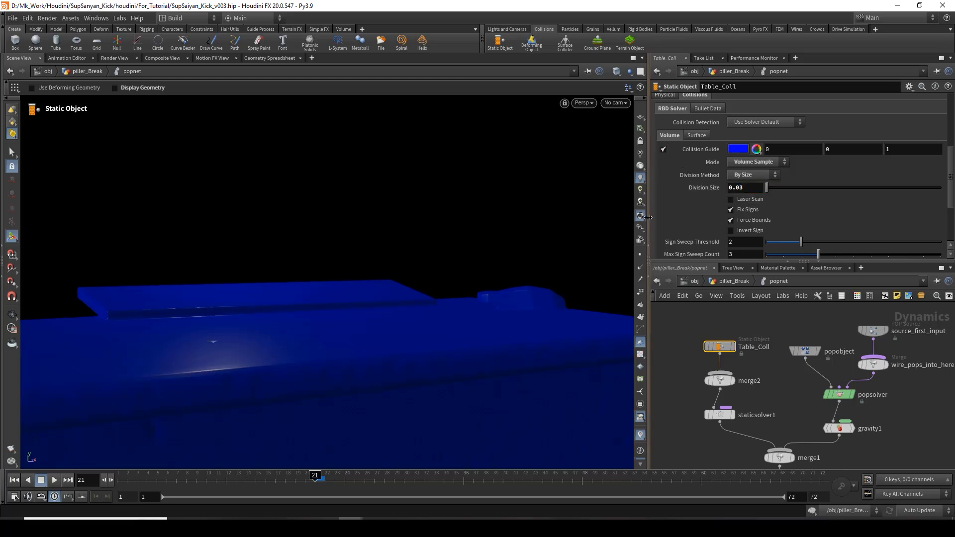
{"action": "scroll", "coordinate": [673, 164], "scroll_direction": "up", "scroll_amount": 2}
{"action": "scroll", "coordinate": [670, 174], "scroll_direction": "up", "scroll_amount": 1}
{"action": "left_click", "coordinate": [663, 189]}
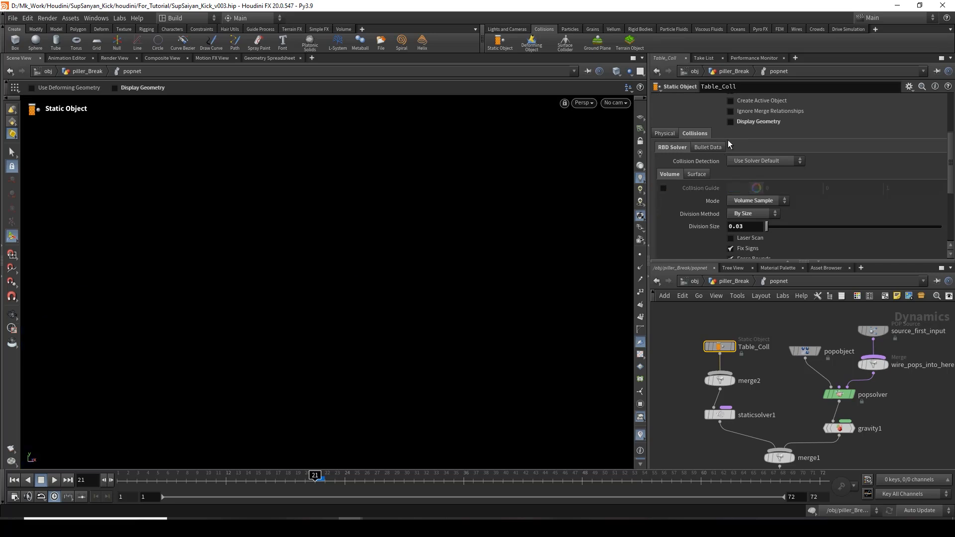
{"action": "left_click", "coordinate": [731, 122]}
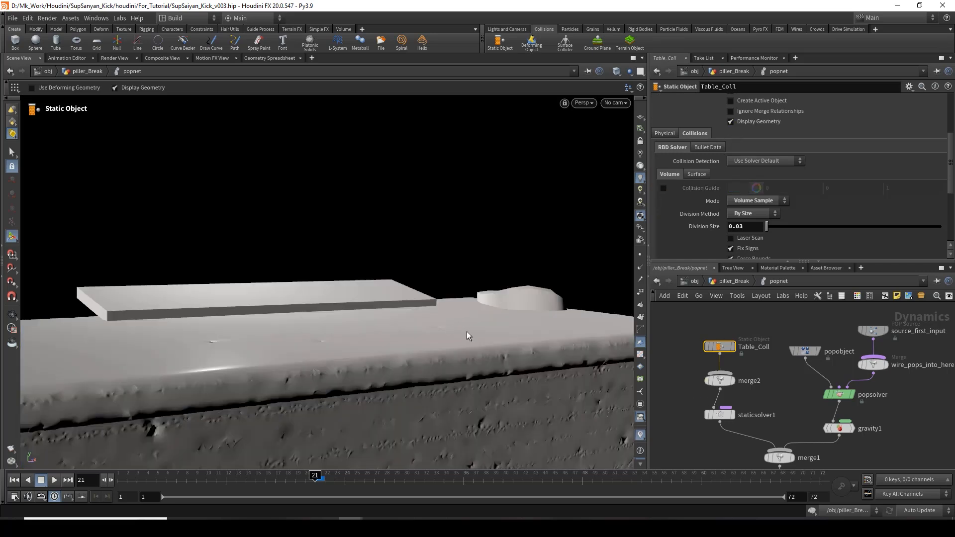
- Simulate the particles past frame 50 and examine how they land on the table around frame 40
{"action": "left_click_drag", "start_coordinate": [433, 335], "coordinate": [435, 362], "text": "alt"}
{"action": "left_click_drag", "start_coordinate": [356, 480], "coordinate": [616, 483]}
{"action": "left_click_drag", "start_coordinate": [445, 493], "coordinate": [503, 481]}
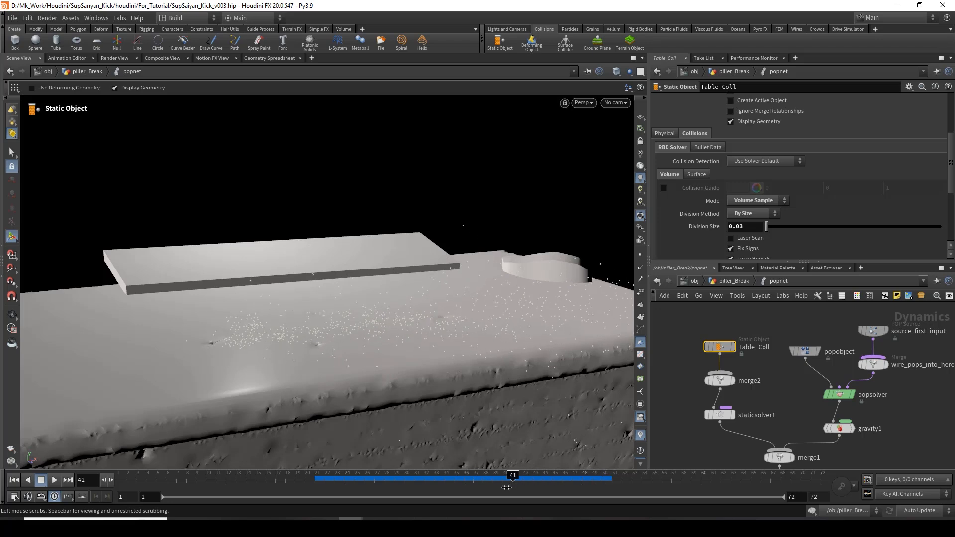
{"action": "middle_click_drag", "start_coordinate": [794, 393], "coordinate": [775, 435]}
{"action": "left_click_drag", "start_coordinate": [728, 360], "coordinate": [677, 392]}
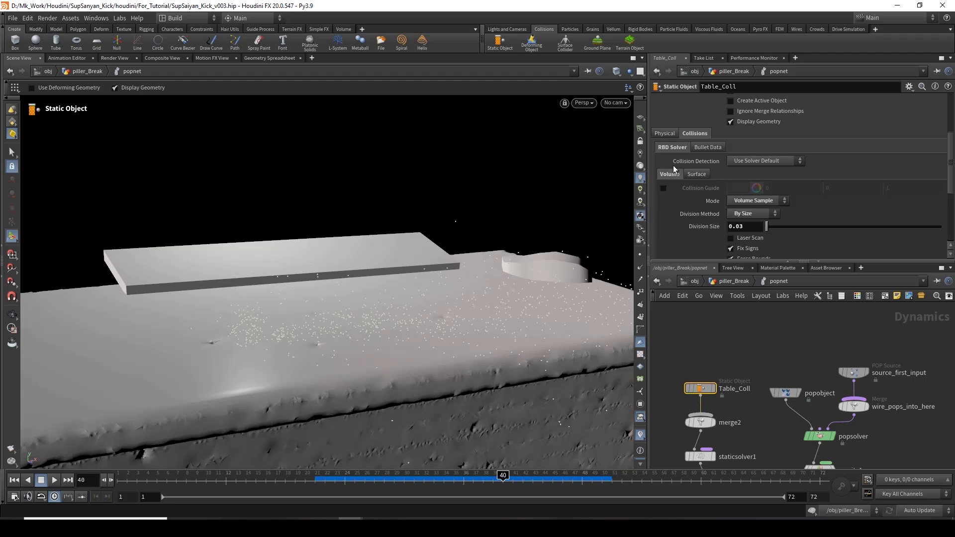
- Set Table_Coll's physical Bounce to 0.005 and re-simulate from frame 21 to check the particles around frame 39
{"action": "left_click", "coordinate": [664, 134]}
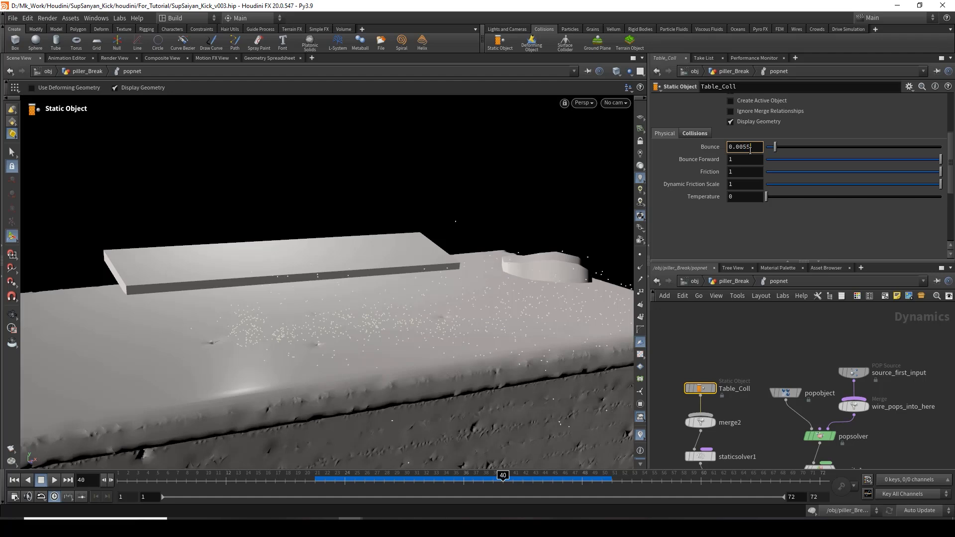
{"action": "key", "text": "Return"}
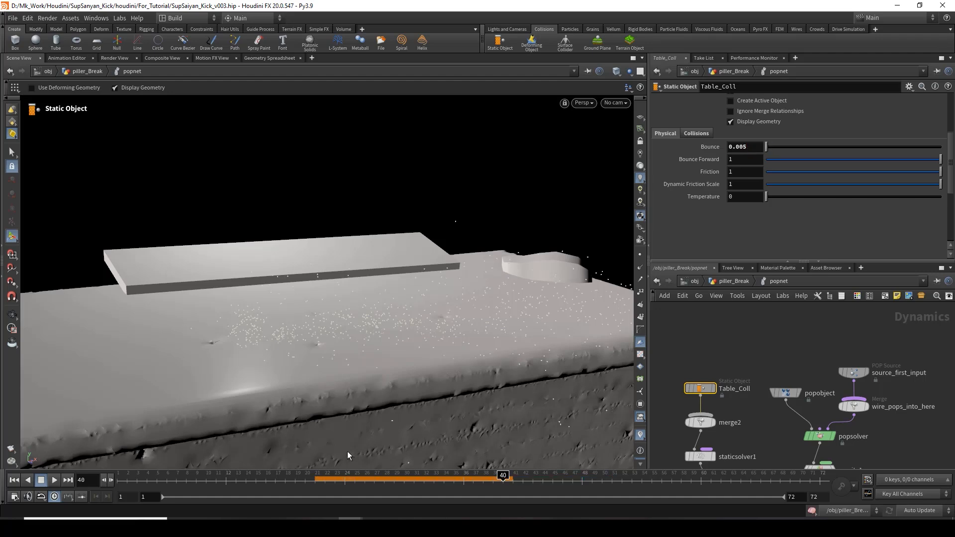
{"action": "left_click_drag", "start_coordinate": [317, 481], "coordinate": [641, 479]}
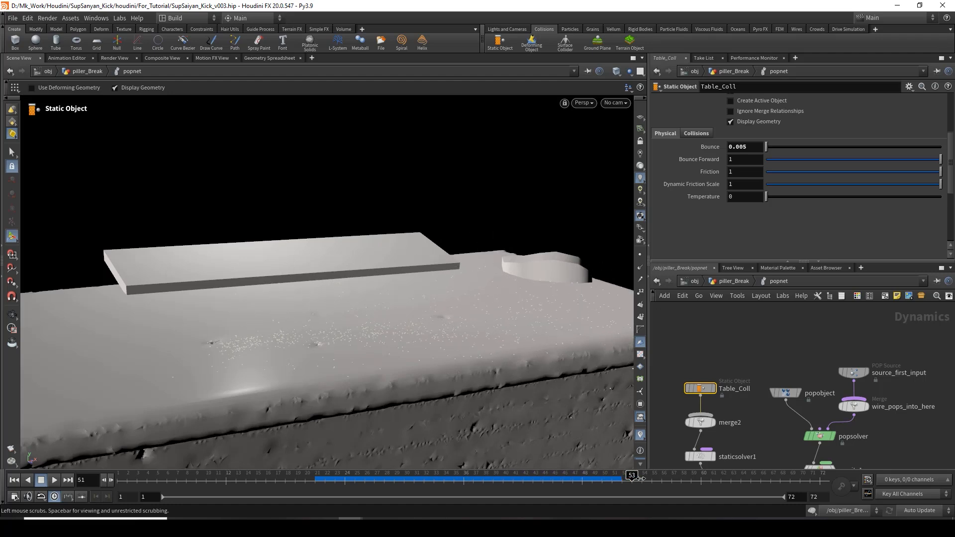
{"action": "left_click_drag", "start_coordinate": [500, 479], "coordinate": [493, 481]}
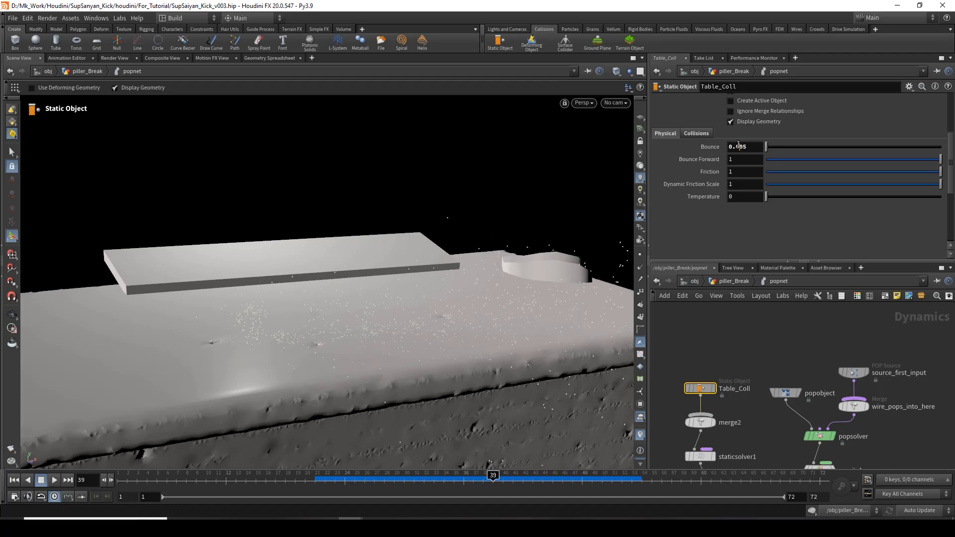
- Set Table_Coll's Bounce to 0.01 and re-simulate the particles from frame 21 to frame 55
{"action": "left_click_drag", "start_coordinate": [739, 146], "coordinate": [772, 143]}
{"action": "type", "text": "1"}
{"action": "key", "text": "Return"}
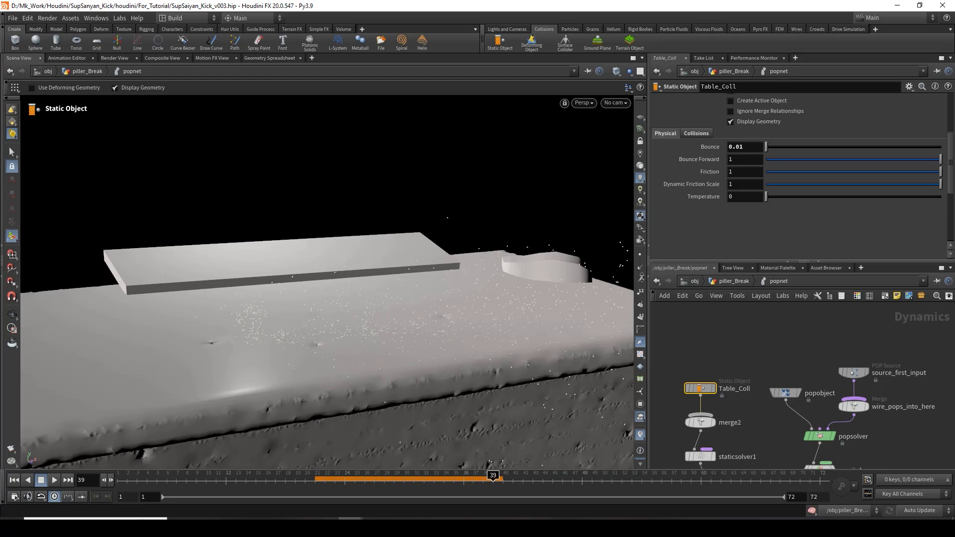
{"action": "left_click", "coordinate": [314, 477]}
{"action": "left_click_drag", "start_coordinate": [314, 477], "coordinate": [651, 503]}
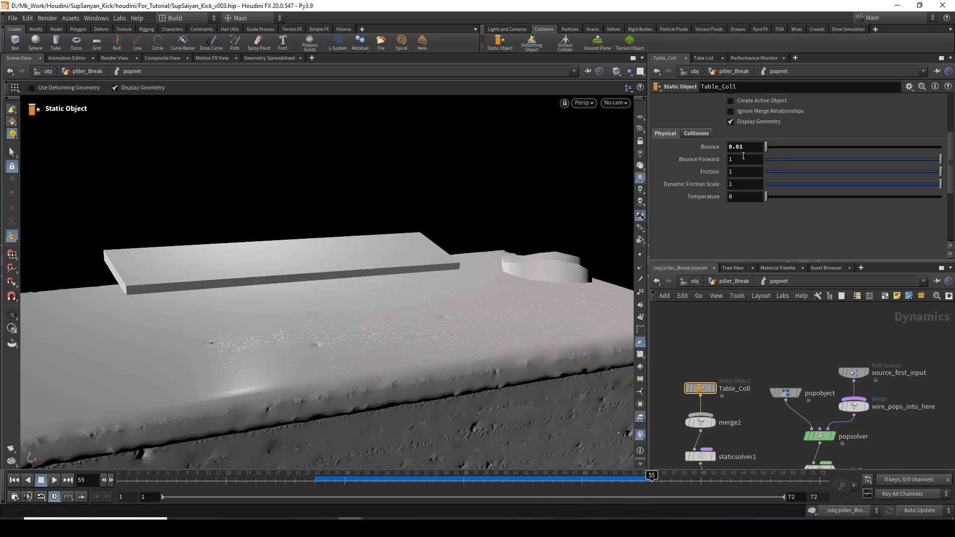
- Raise Table_Coll's Bounce to 0.1 and re-simulate from frame 21 to review the particles at frame 49
{"action": "type", "text": "1"}
{"action": "key", "text": "Return"}
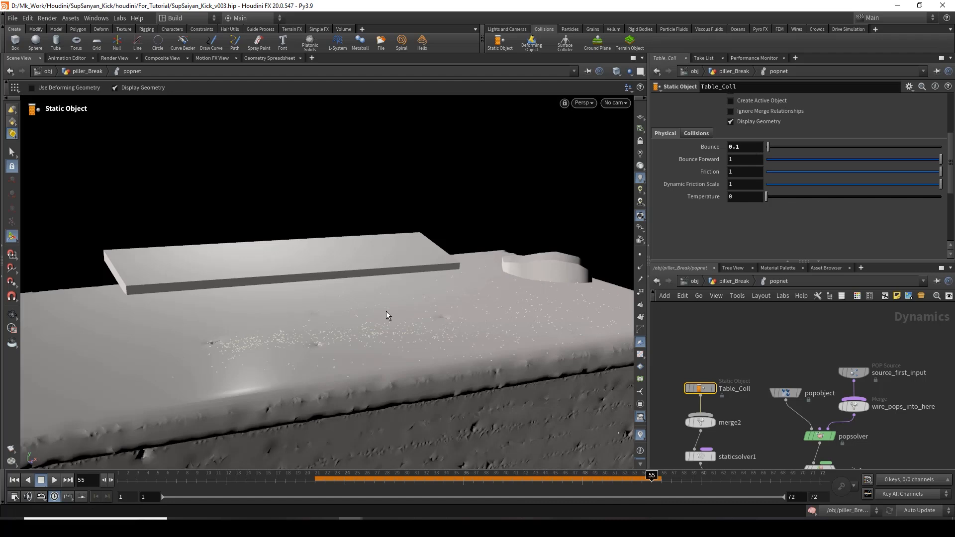
{"action": "mouse_move", "coordinate": [319, 475]}
{"action": "left_mouse_down"}
{"action": "mouse_move", "coordinate": [669, 491]}
{"action": "mouse_move", "coordinate": [347, 488]}
{"action": "mouse_move", "coordinate": [594, 488]}
{"action": "mouse_move", "coordinate": [483, 475]}
{"action": "mouse_move", "coordinate": [592, 475]}
{"action": "left_mouse_up"}
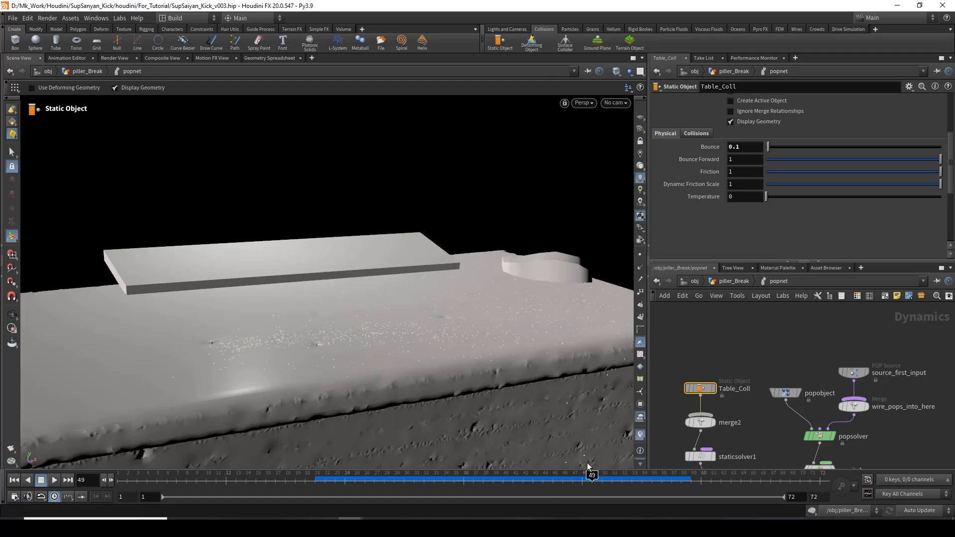
- Return to the piller_Break network and move the merge5 node away from the popnet chain
{"action": "middle_click_drag", "start_coordinate": [906, 439], "coordinate": [887, 398]}
{"action": "scroll", "coordinate": [887, 397], "scroll_direction": "down", "scroll_amount": 3}
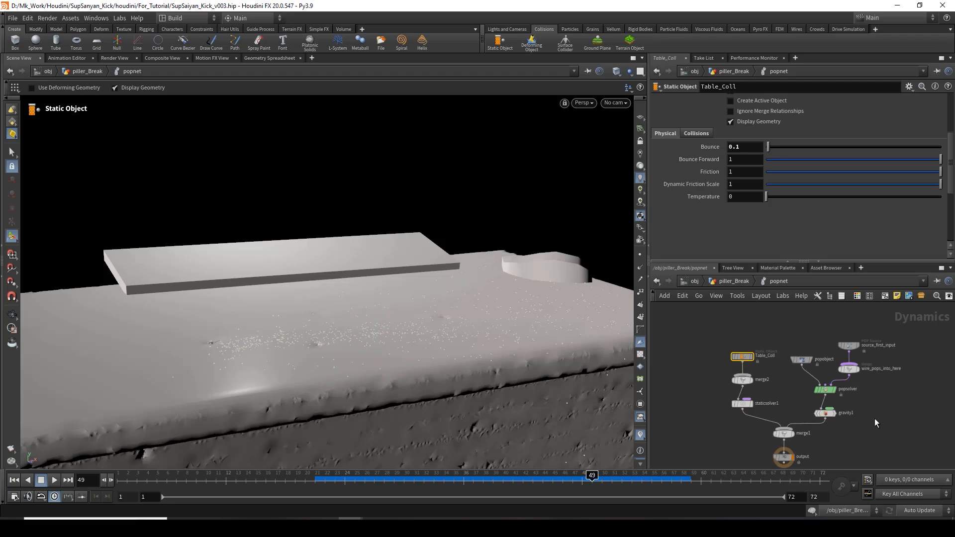
{"action": "left_click", "coordinate": [739, 282]}
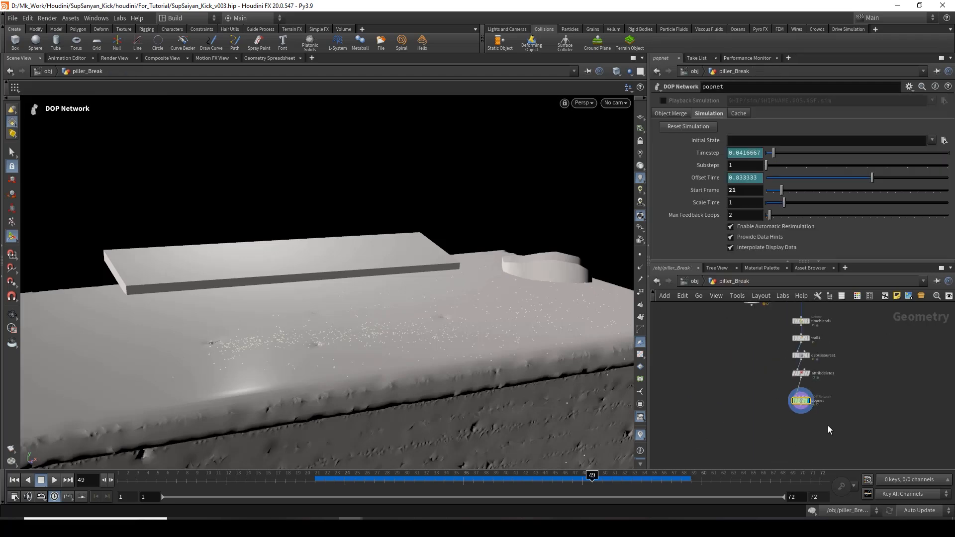
{"action": "scroll", "coordinate": [841, 389], "scroll_direction": "down", "scroll_amount": 2}
{"action": "middle_click_drag", "start_coordinate": [841, 387], "coordinate": [795, 364]}
{"action": "scroll", "coordinate": [806, 399], "scroll_direction": "up", "scroll_amount": 2}
{"action": "middle_click_drag", "start_coordinate": [804, 413], "coordinate": [850, 405]}
{"action": "scroll", "coordinate": [822, 425], "scroll_direction": "down", "scroll_amount": 2}
{"action": "scroll", "coordinate": [850, 405], "scroll_direction": "down", "scroll_amount": 2}
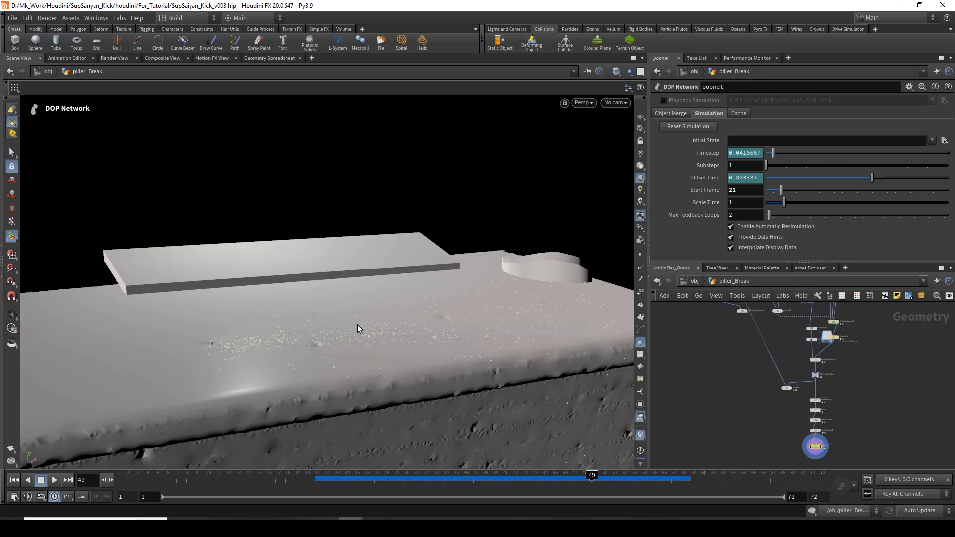
{"action": "scroll", "coordinate": [797, 425], "scroll_direction": "up", "scroll_amount": 1}
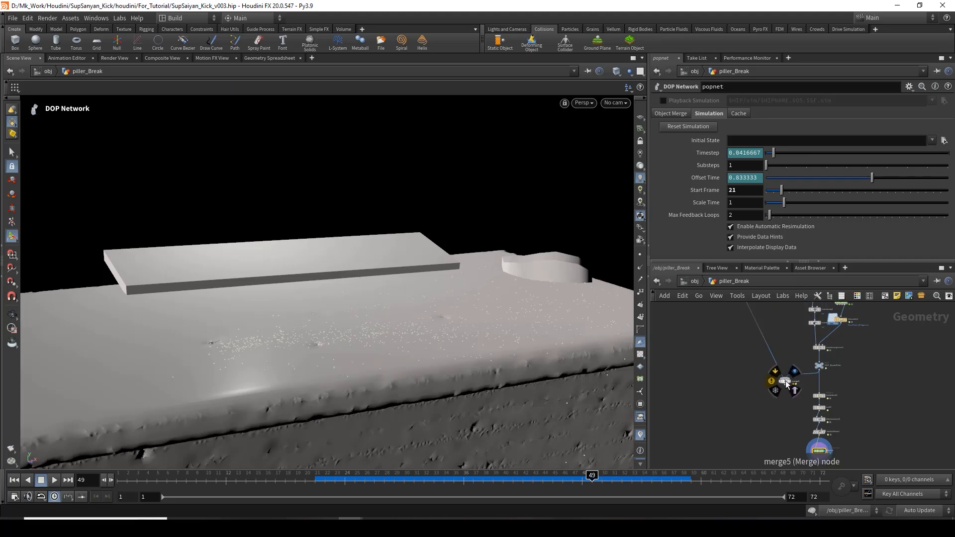
{"action": "left_click_drag", "start_coordinate": [786, 382], "coordinate": [729, 345]}
- Add a Box node in empty space beside the popnet chain and display it
{"action": "middle_click_drag", "start_coordinate": [919, 406], "coordinate": [804, 404]}
{"action": "key", "text": "Tab"}
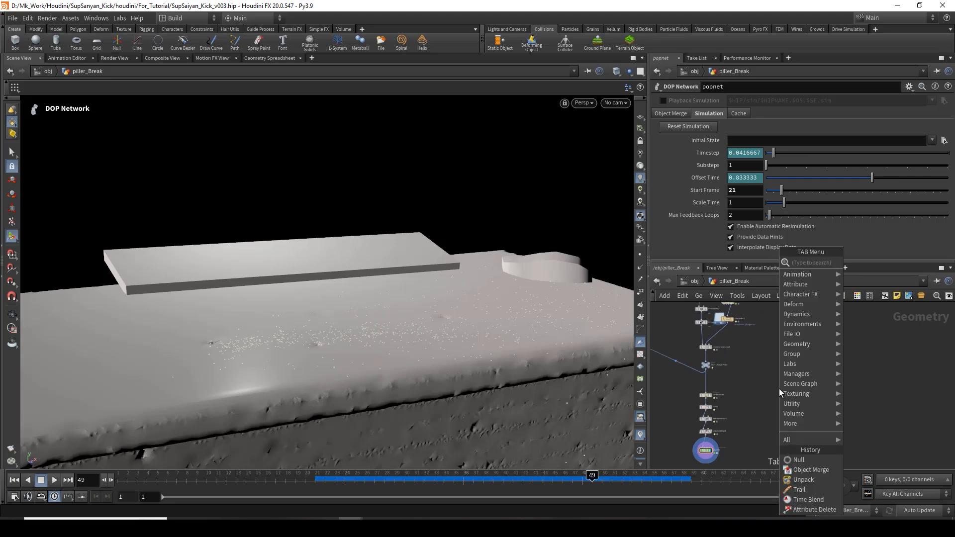
{"action": "type", "text": "c"}
{"action": "key", "text": "BackSpace"}
{"action": "type", "text": "box"}
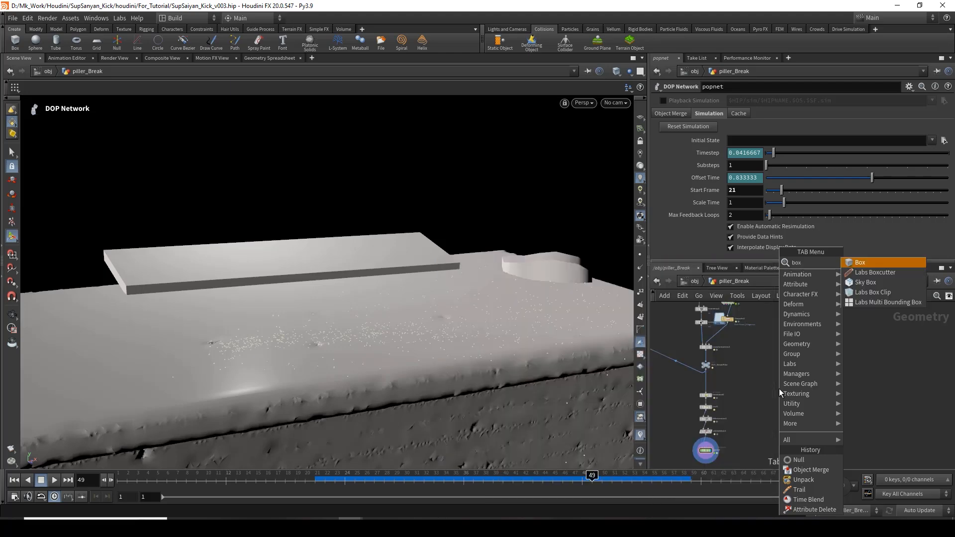
{"action": "key", "text": "Return"}
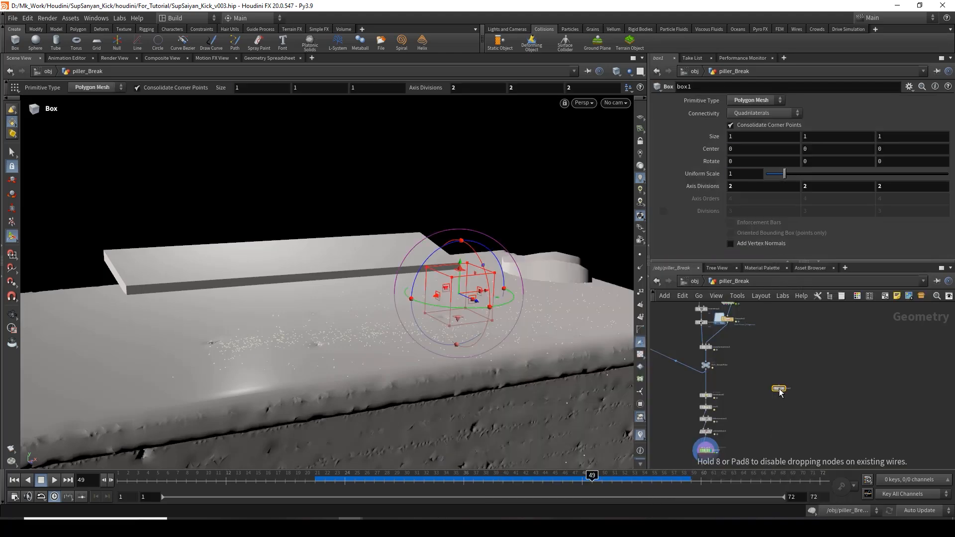
{"action": "left_click", "coordinate": [806, 376]}
{"action": "scroll", "coordinate": [807, 376], "scroll_direction": "up", "scroll_amount": 4}
{"action": "left_click", "coordinate": [817, 374]}
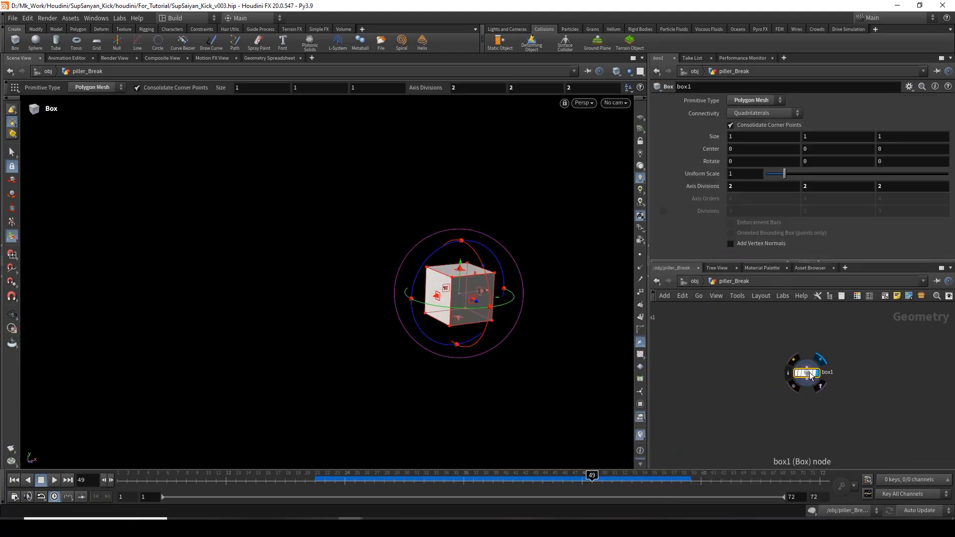
- Add an RBD Material Fracture node fed by box1 and display its result
{"action": "key", "text": "Tab"}
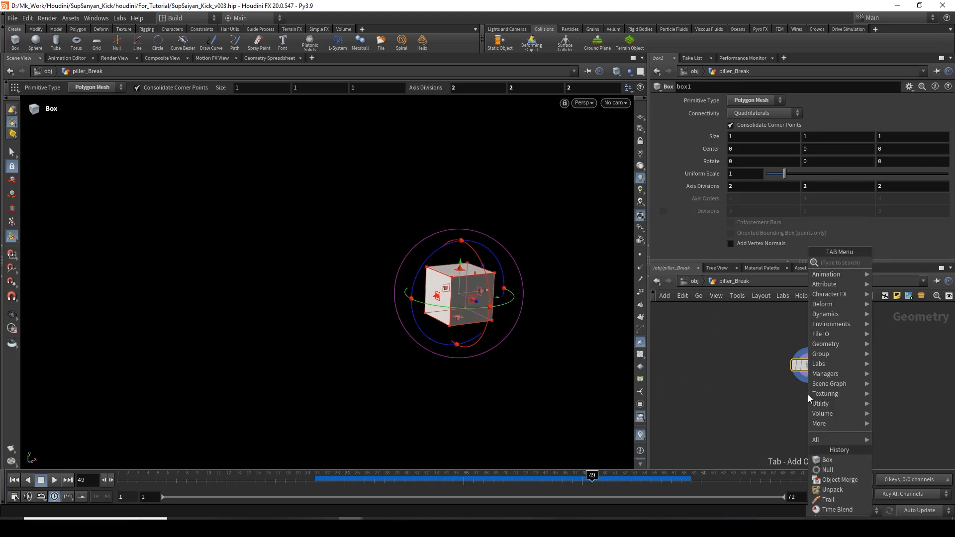
{"action": "type", "text": "mate"}
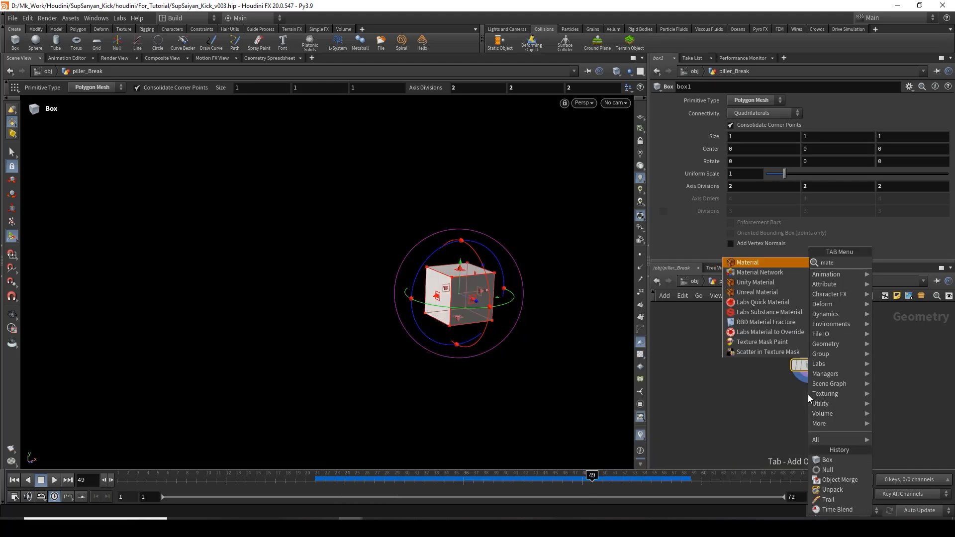
{"action": "type", "text": "fra"}
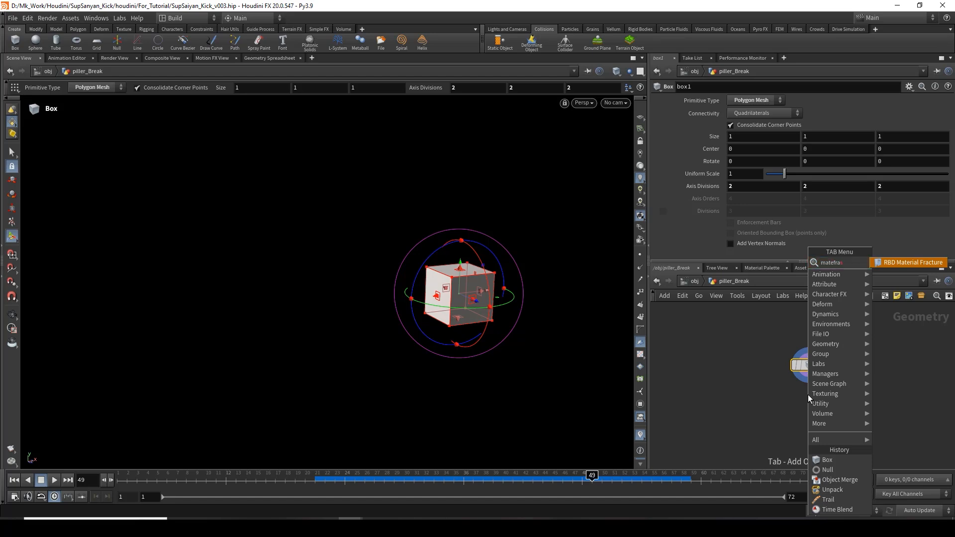
{"action": "key", "text": "Return"}
{"action": "left_click", "coordinate": [808, 395]}
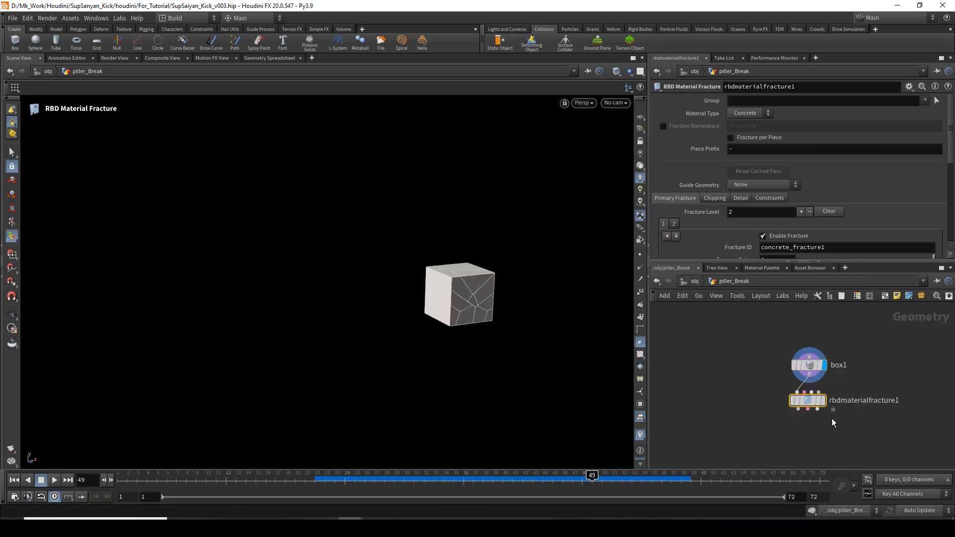
{"action": "left_click", "coordinate": [823, 401]}
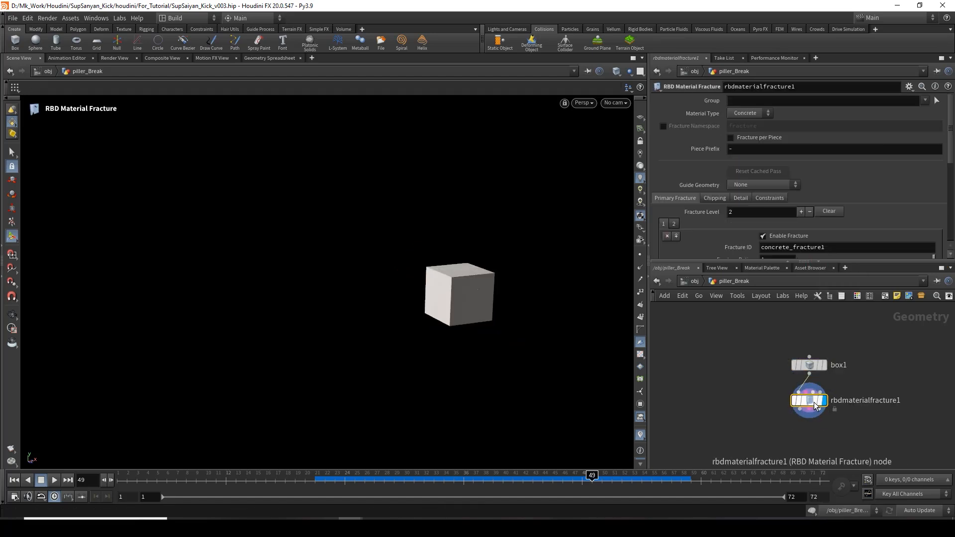
- Add an Exploded View node after rbdmaterialfracture1 and display the separated pieces
{"action": "key", "text": "Tab"}
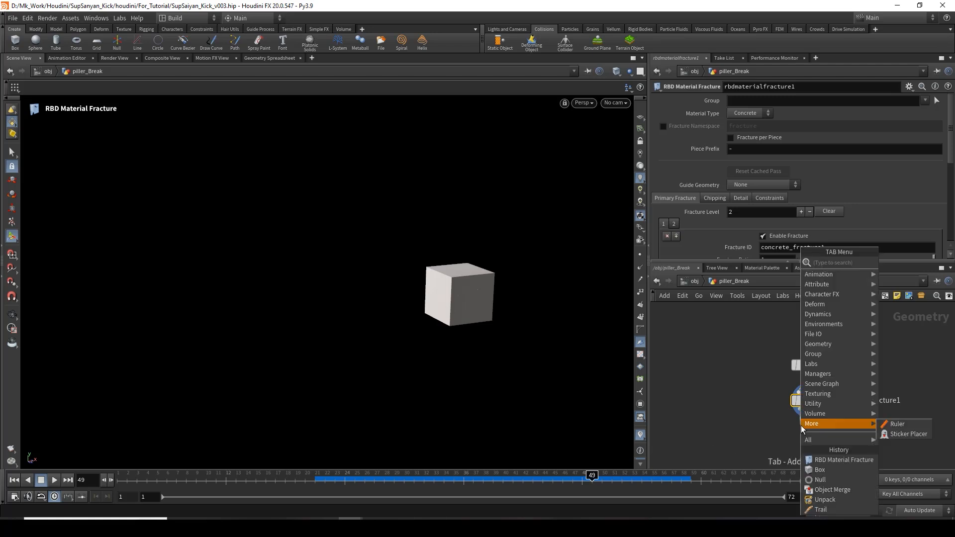
{"action": "type", "text": "ex"}
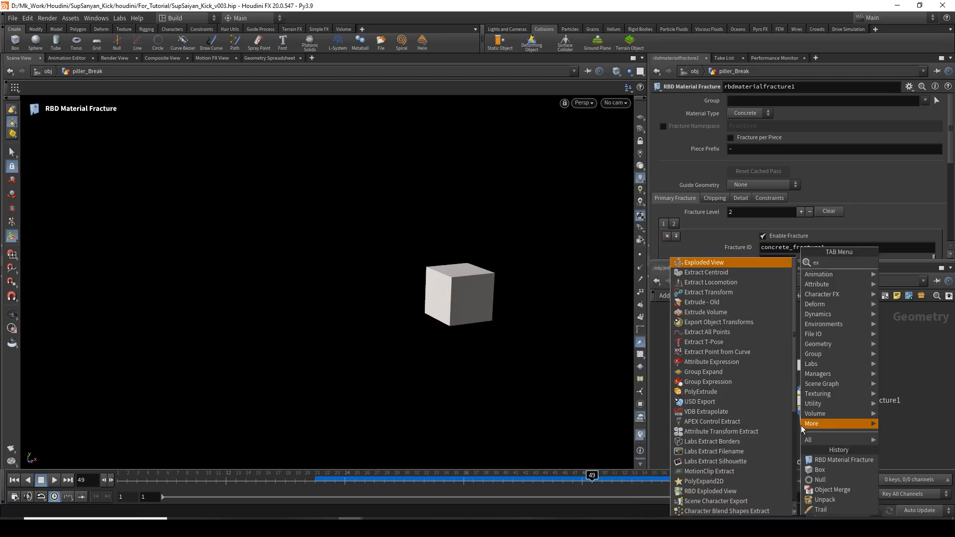
{"action": "key", "text": "Return"}
{"action": "left_click", "coordinate": [802, 434]}
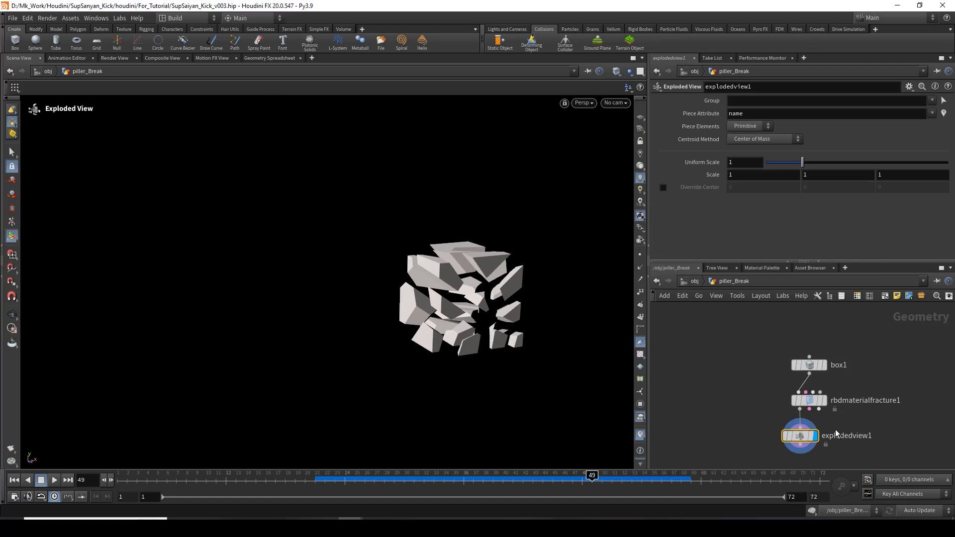
- Increase the Exploded View's uniform scale to 4.62 so the fractured box pieces spread farther apart
{"action": "left_click_drag", "start_coordinate": [807, 165], "coordinate": [934, 162]}
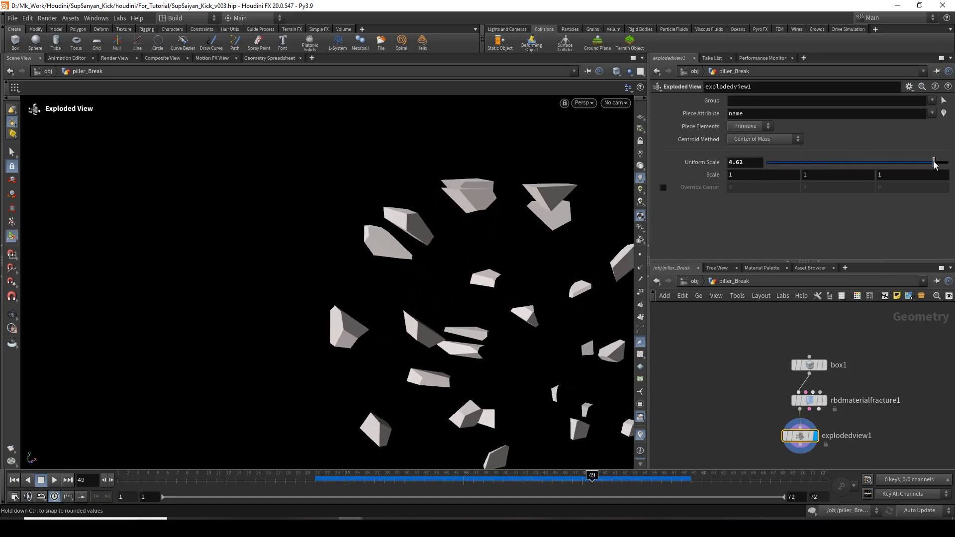
{"action": "middle_click_drag", "start_coordinate": [462, 274], "coordinate": [319, 244], "text": "alt"}
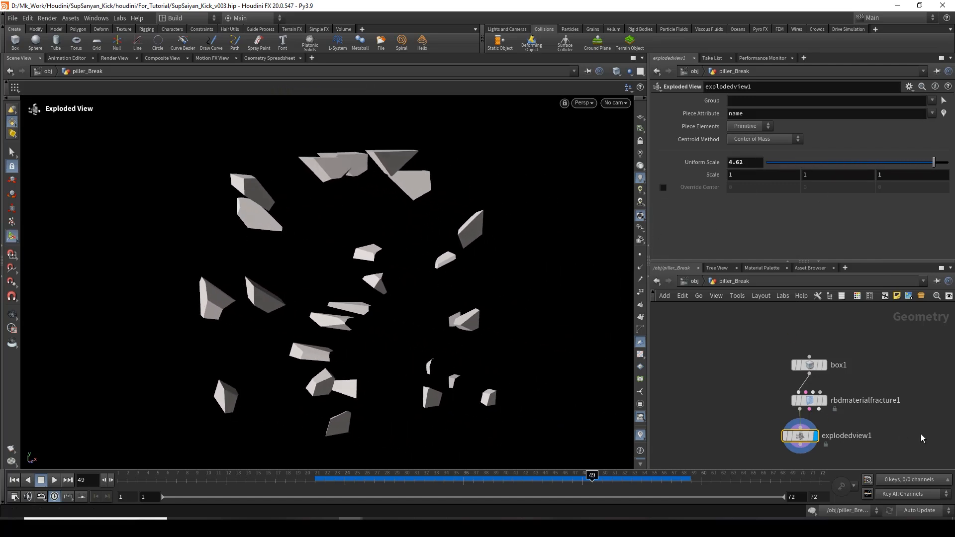
- Set the primary concrete fracture's scatter points to 20 in rbdmaterialfracture1, then display the exploded view again
{"action": "left_click", "coordinate": [825, 401]}
{"action": "left_click", "coordinate": [810, 402]}
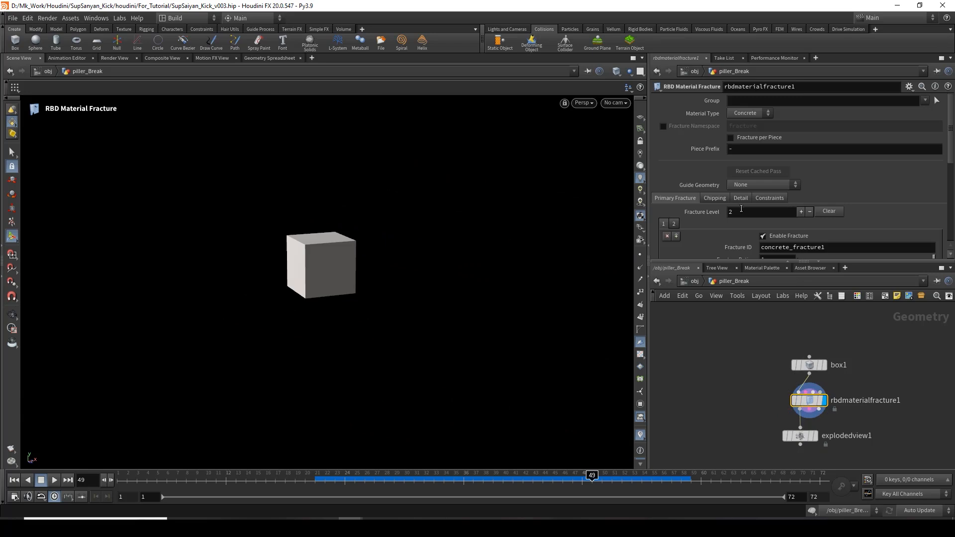
{"action": "scroll", "coordinate": [742, 209], "scroll_direction": "down", "scroll_amount": 4}
{"action": "scroll", "coordinate": [743, 209], "scroll_direction": "down", "scroll_amount": 2}
{"action": "left_click_drag", "start_coordinate": [770, 183], "coordinate": [723, 183]}
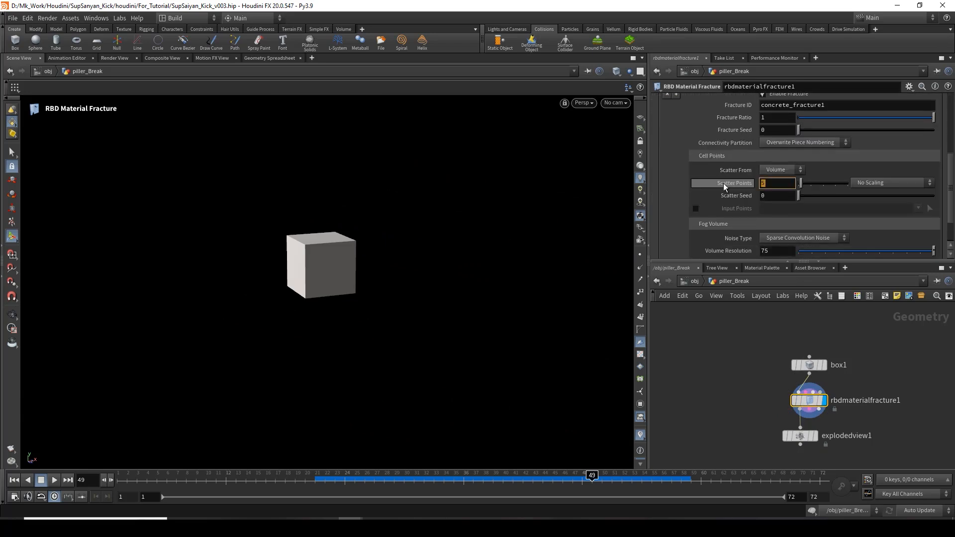
{"action": "type", "text": "20"}
{"action": "key", "text": "Return"}
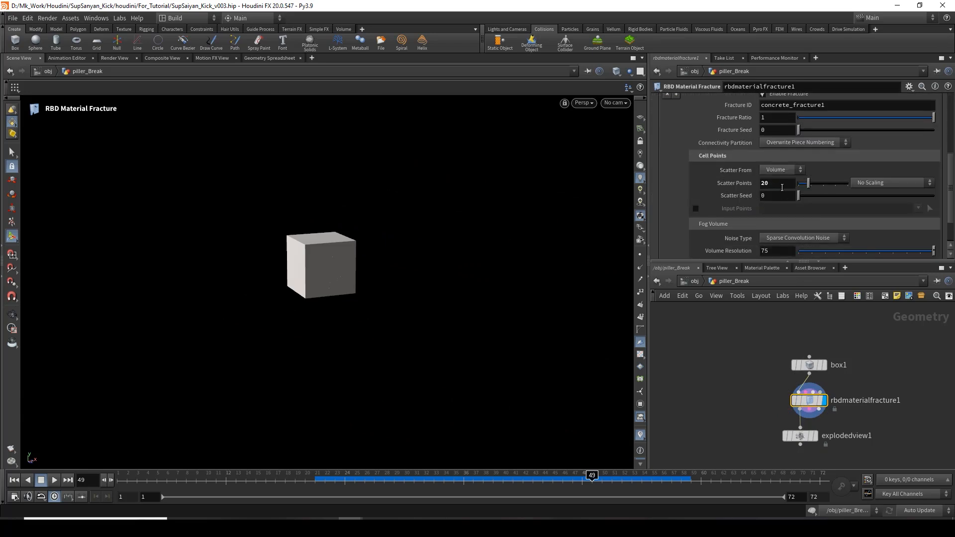
{"action": "left_click", "coordinate": [817, 437]}
{"action": "left_click", "coordinate": [801, 436]}
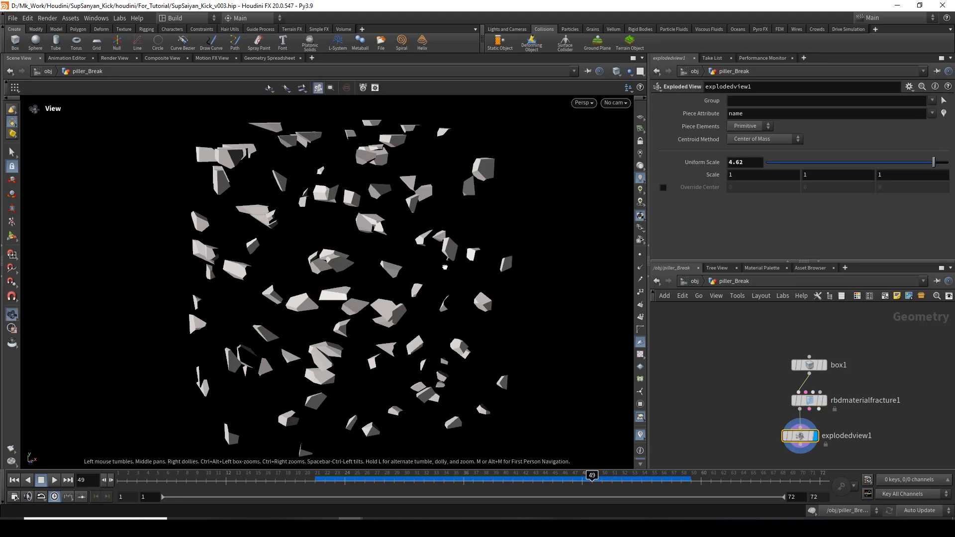
- Select six differently shaped fragments of the exploded box and remove them with a Blast node
{"action": "left_click_drag", "start_coordinate": [371, 266], "coordinate": [409, 285], "text": "alt"}
{"action": "middle_click_drag", "start_coordinate": [408, 284], "coordinate": [423, 265], "text": "alt"}
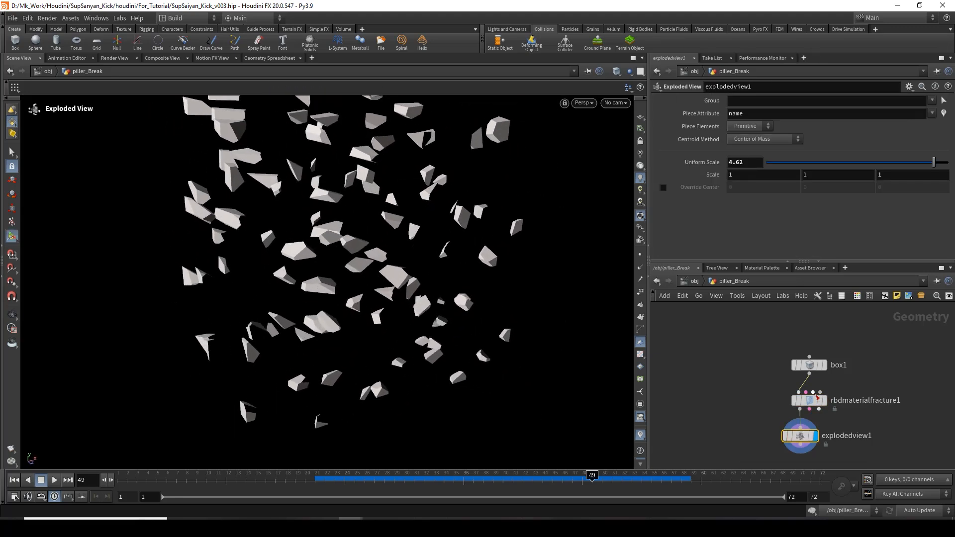
{"action": "right_click_drag", "start_coordinate": [366, 251], "coordinate": [466, 209], "text": "alt"}
{"action": "mouse_move", "coordinate": [467, 209]}
{"action": "left_mouse_down", "text": "alt"}
{"action": "mouse_move", "coordinate": [420, 242]}
{"action": "mouse_move", "coordinate": [439, 211]}
{"action": "mouse_move", "coordinate": [432, 178]}
{"action": "mouse_move", "coordinate": [452, 212]}
{"action": "left_mouse_up", "text": "alt"}
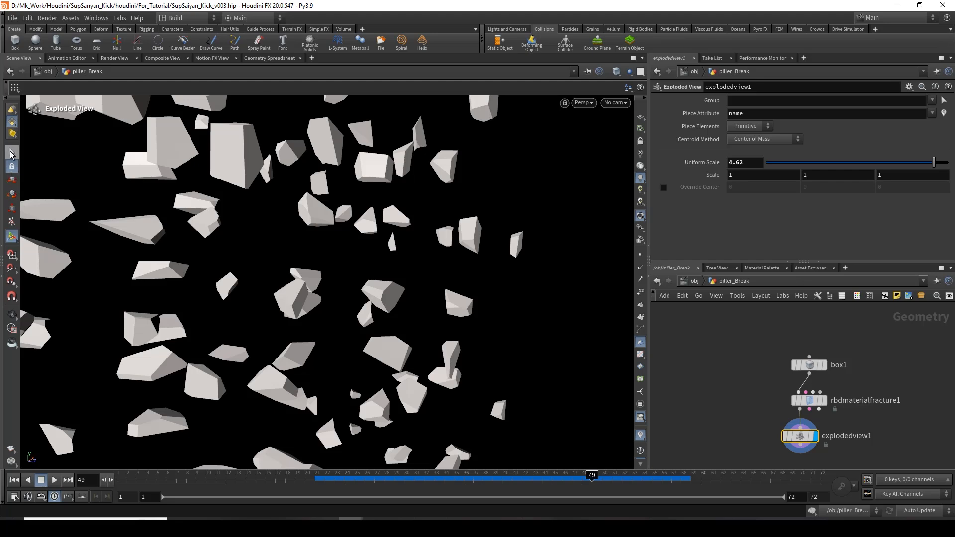
{"action": "left_click", "coordinate": [11, 155]}
{"action": "left_click_drag", "start_coordinate": [247, 272], "coordinate": [314, 273], "text": "alt"}
{"action": "middle_click_drag", "start_coordinate": [313, 274], "coordinate": [341, 234], "text": "alt"}
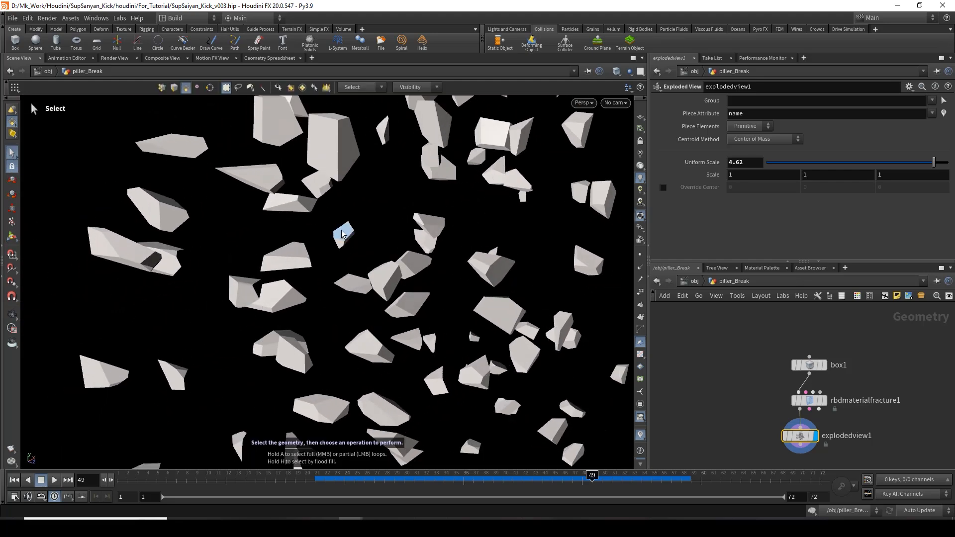
{"action": "left_click_drag", "start_coordinate": [389, 248], "coordinate": [429, 244], "text": "alt"}
{"action": "left_click", "coordinate": [326, 219], "text": "shift"}
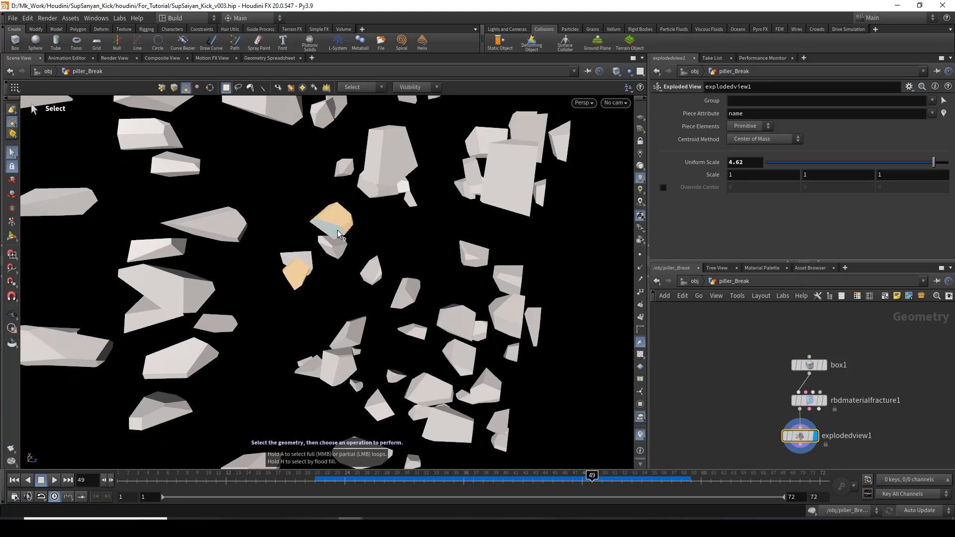
{"action": "left_click_drag", "start_coordinate": [388, 272], "coordinate": [424, 271], "text": "alt"}
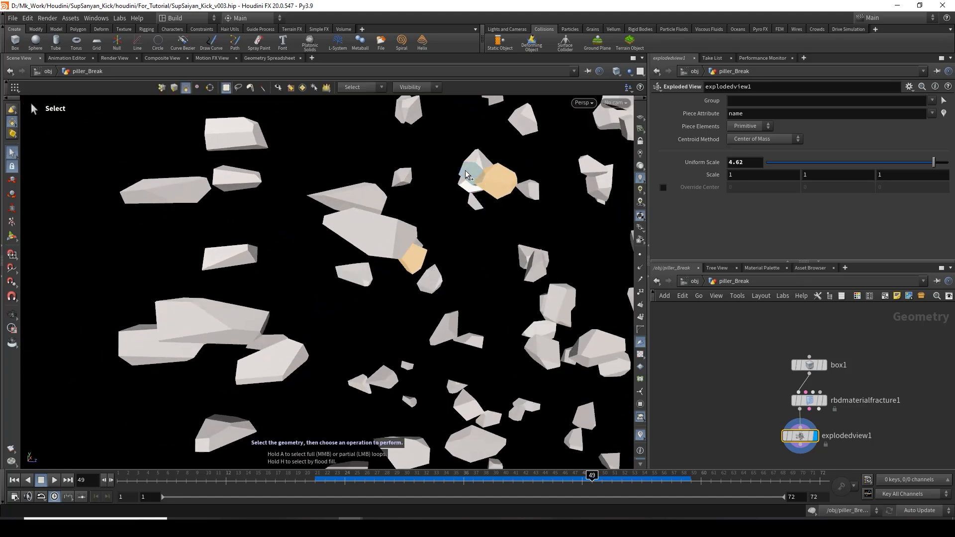
{"action": "left_click_drag", "start_coordinate": [315, 244], "coordinate": [286, 246], "text": "alt"}
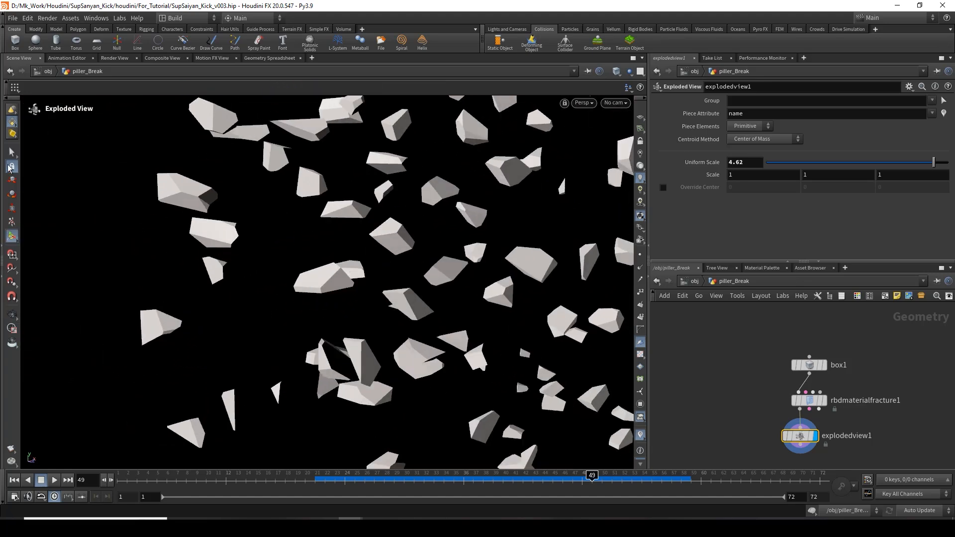
{"action": "left_click", "coordinate": [13, 153]}
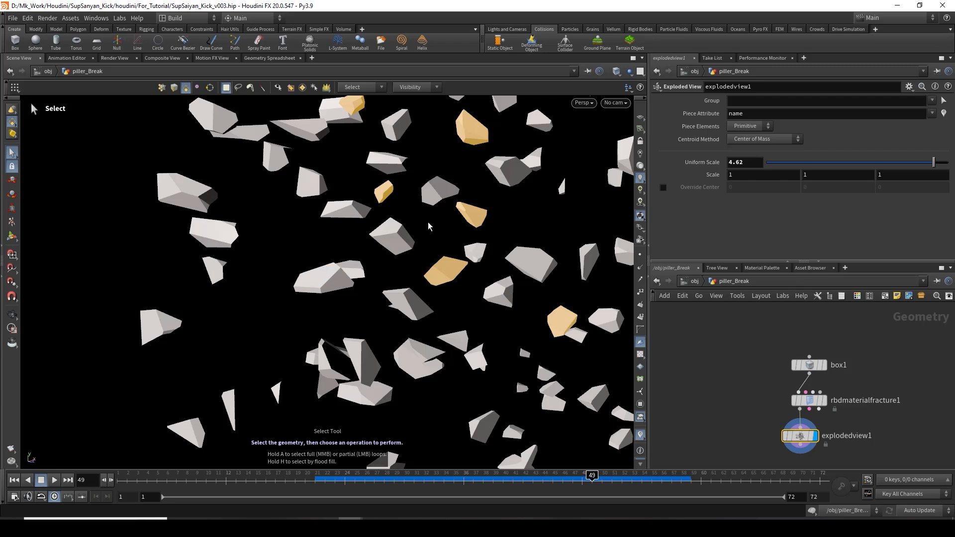
{"action": "key", "text": "Delete"}
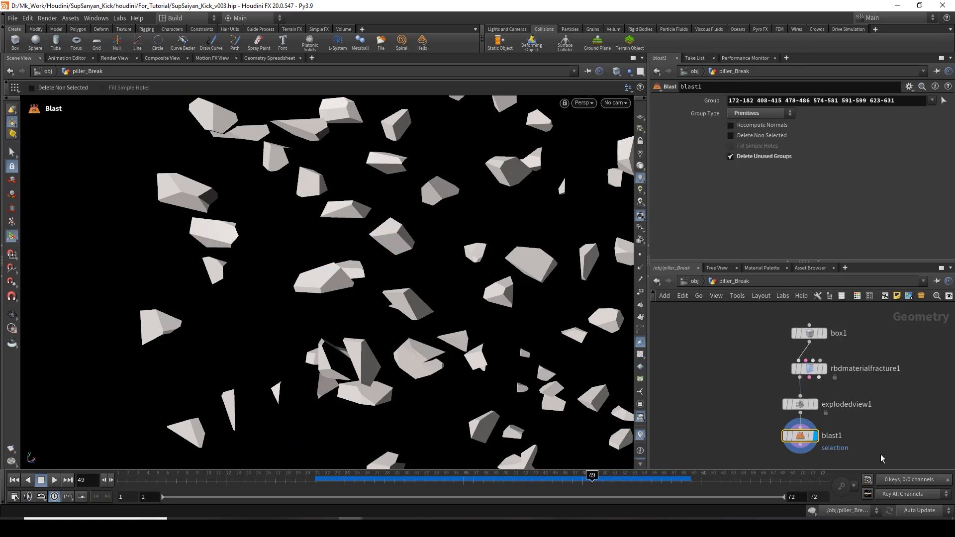
- Turn on Delete Non Selected in blast1 to keep only the six chosen fragments
{"action": "left_click", "coordinate": [732, 137]}
{"action": "right_click_drag", "start_coordinate": [461, 230], "coordinate": [324, 252], "text": "alt"}
{"action": "middle_click_drag", "start_coordinate": [374, 247], "coordinate": [294, 281], "text": "alt"}
{"action": "left_click_drag", "start_coordinate": [391, 297], "coordinate": [367, 288], "text": "alt"}
{"action": "key", "text": "Return"}
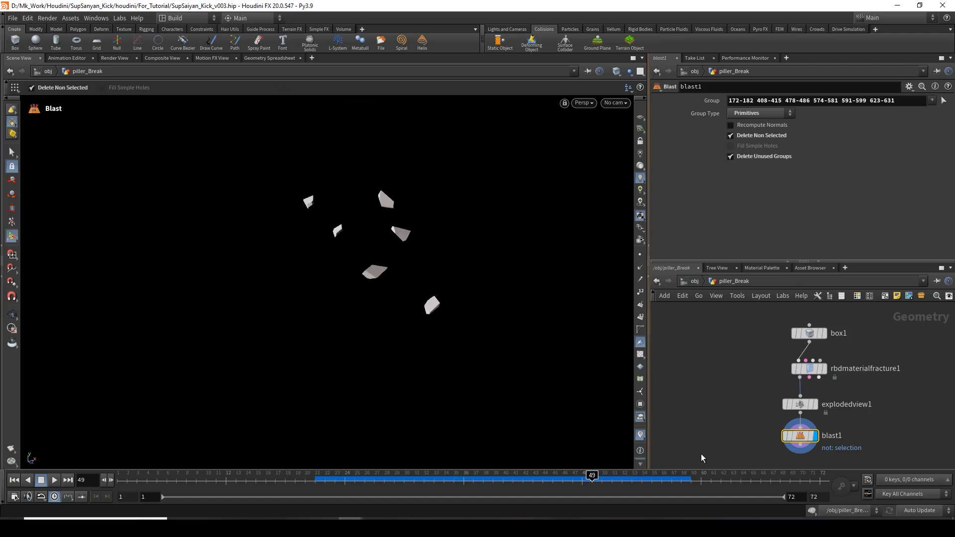
- Add a Delete node after blast1 and display its result
{"action": "middle_click_drag", "start_coordinate": [862, 430], "coordinate": [846, 364]}
{"action": "scroll", "coordinate": [836, 371], "scroll_direction": "up", "scroll_amount": 2}
{"action": "middle_click_drag", "start_coordinate": [793, 403], "coordinate": [818, 403]}
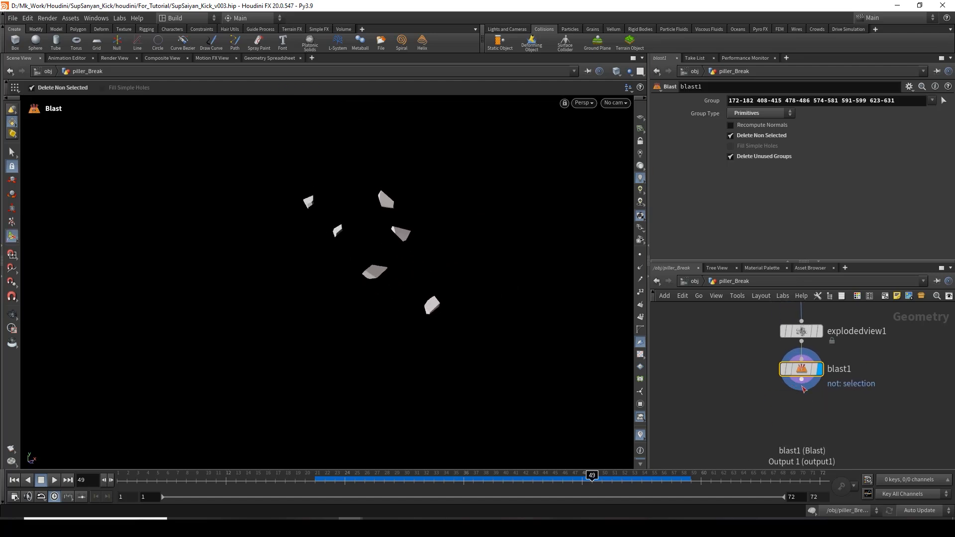
{"action": "left_click", "coordinate": [802, 385]}
{"action": "key", "text": "Tab"}
{"action": "type", "text": "de"}
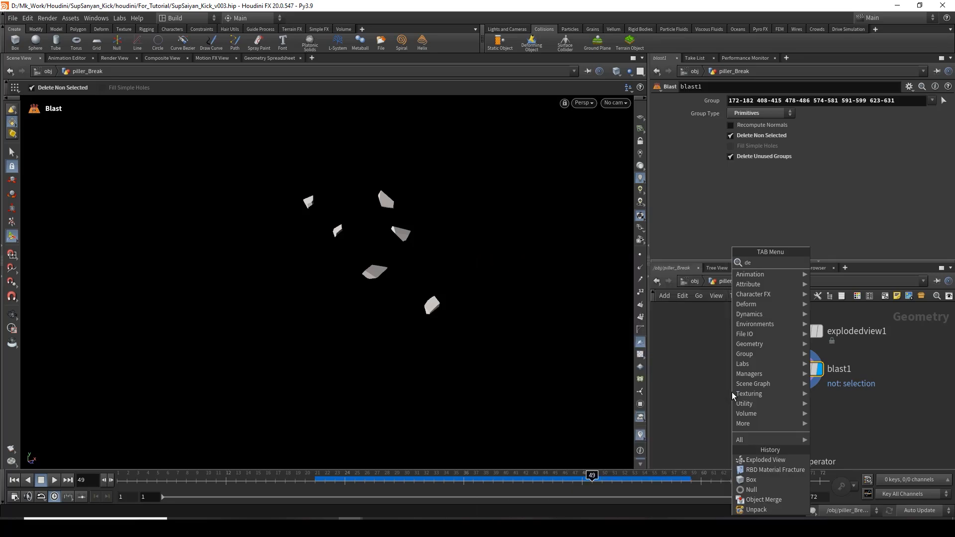
{"action": "type", "text": "l"}
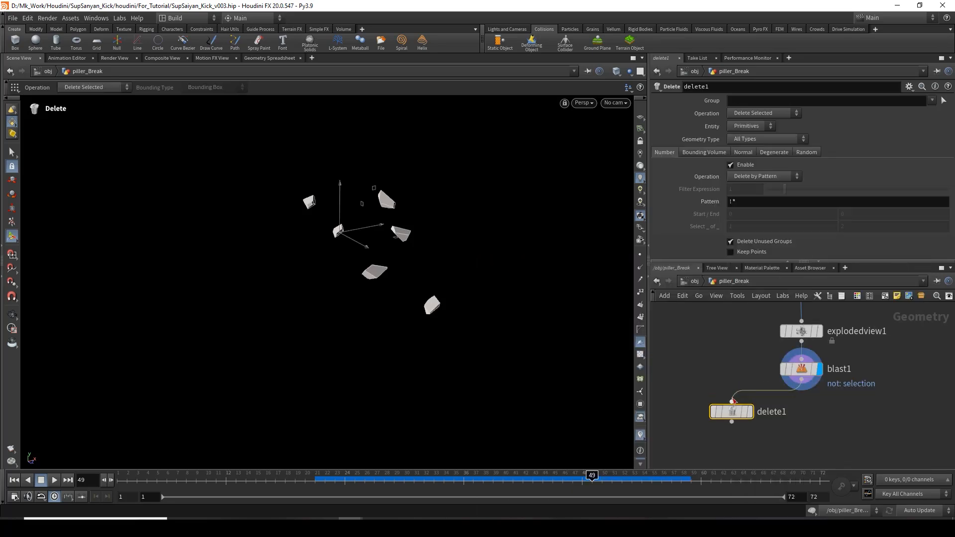
{"action": "left_click", "coordinate": [750, 411]}
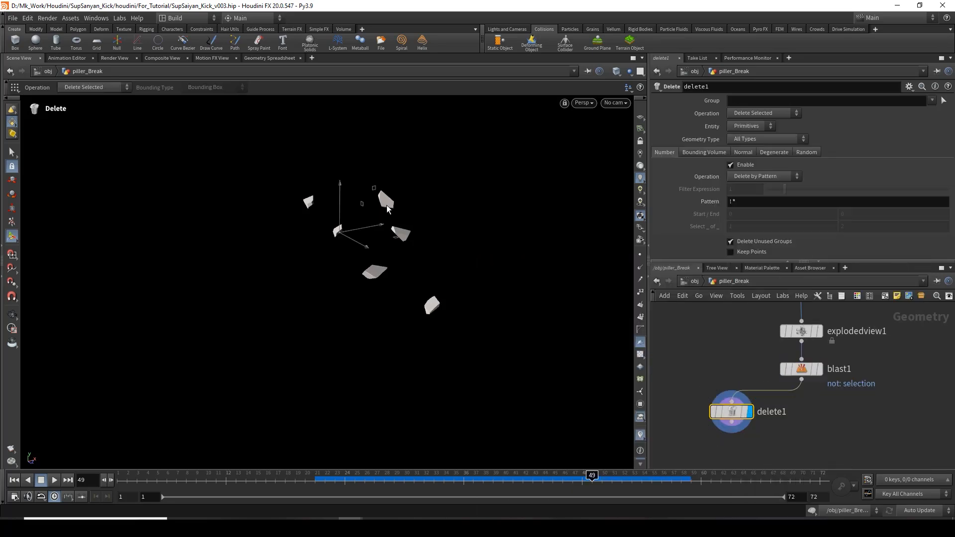
- Isolate the uppermost fragment, primitives 0-10, with a Blast node after delete1 that has Delete Non Selected enabled
{"action": "key", "text": "s"}
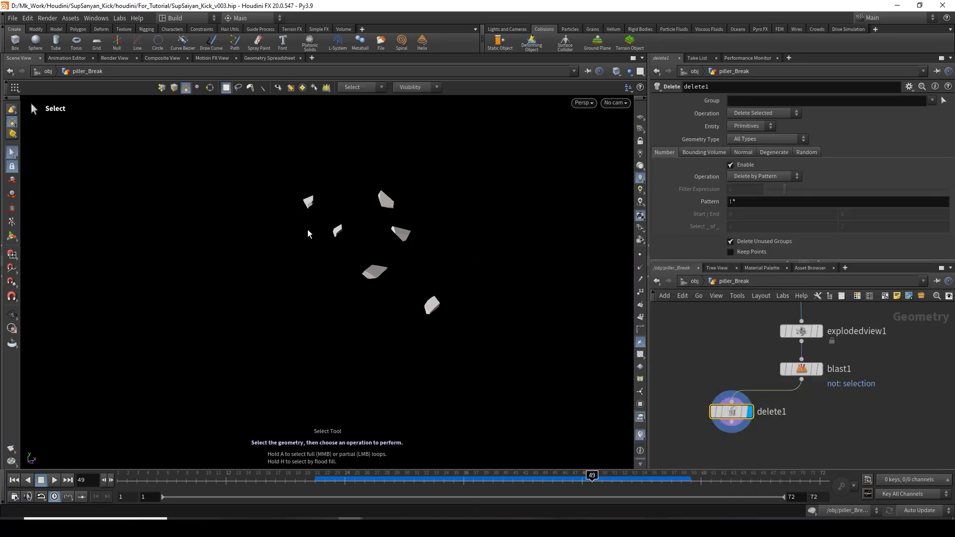
{"action": "left_click", "coordinate": [390, 202]}
{"action": "key", "text": "Delete"}
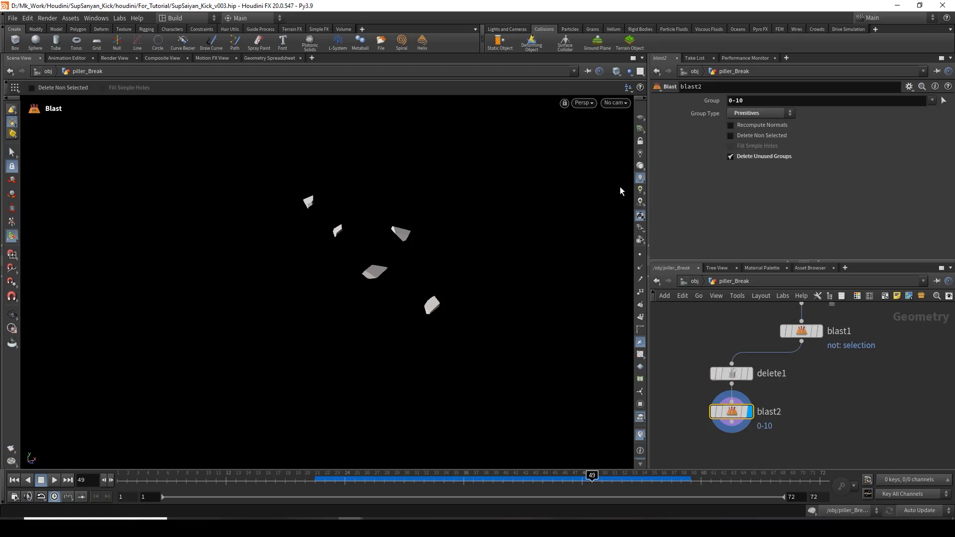
{"action": "left_click", "coordinate": [753, 135]}
- Duplicate blast2 beside the original and reselect the copy's group as the fragment with primitives 19-27
{"action": "left_click_drag", "start_coordinate": [736, 418], "coordinate": [786, 414]}
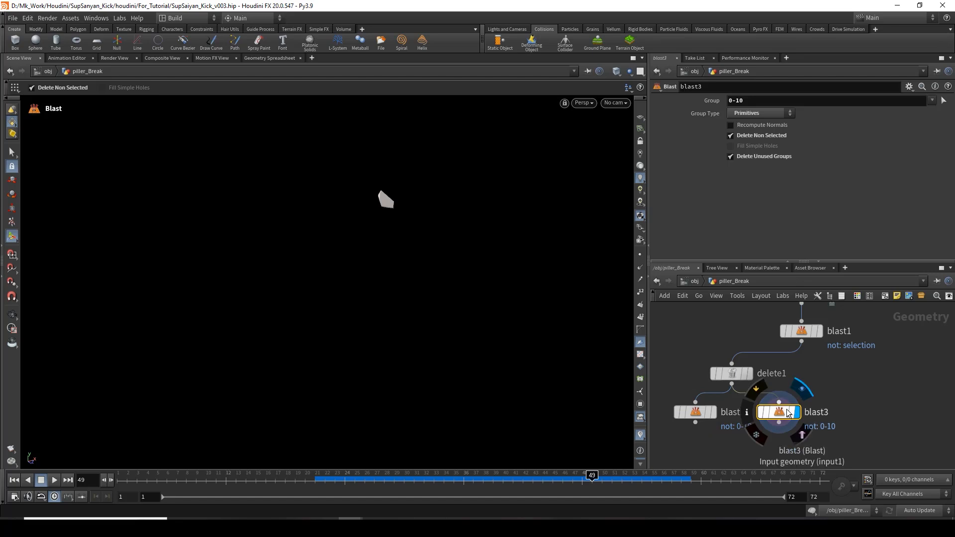
{"action": "left_click", "coordinate": [944, 100]}
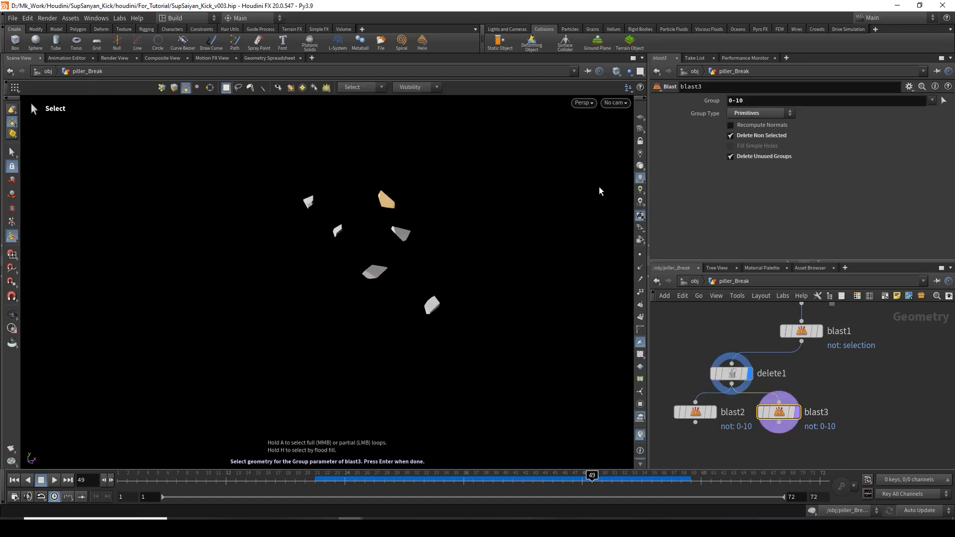
{"action": "key", "text": "Return"}
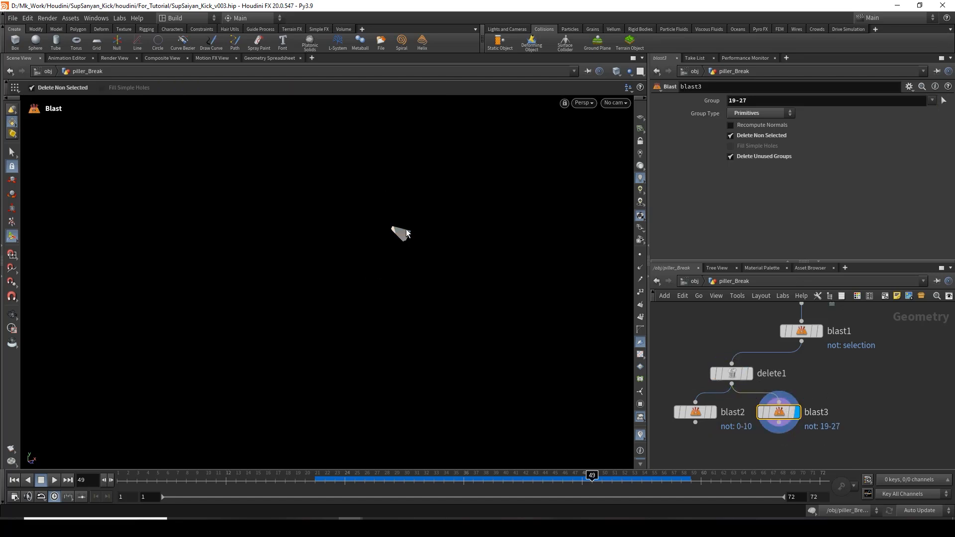
- Duplicate blast3 and reselect the copy's group as the lowest fragment, primitives 45-53
{"action": "left_click_drag", "start_coordinate": [777, 415], "coordinate": [872, 417]}
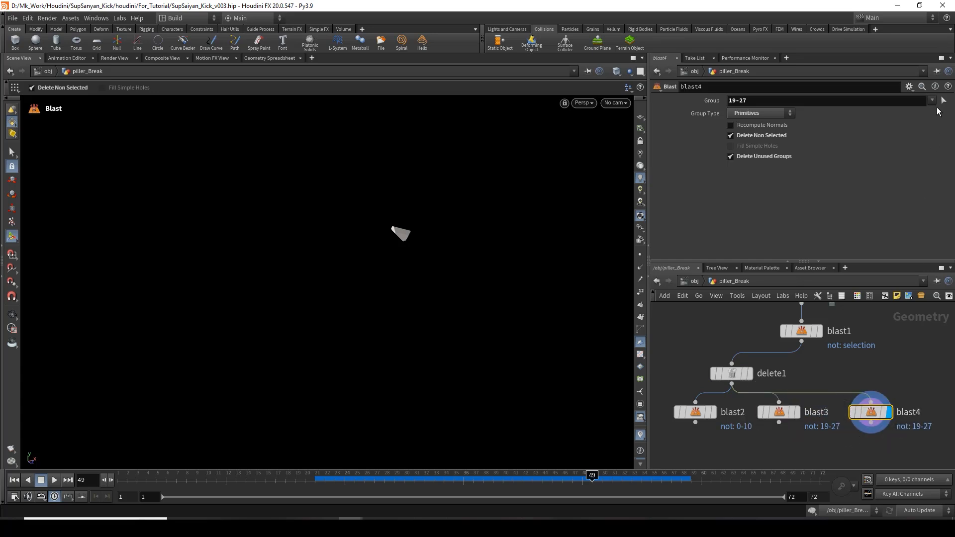
{"action": "left_click", "coordinate": [944, 101]}
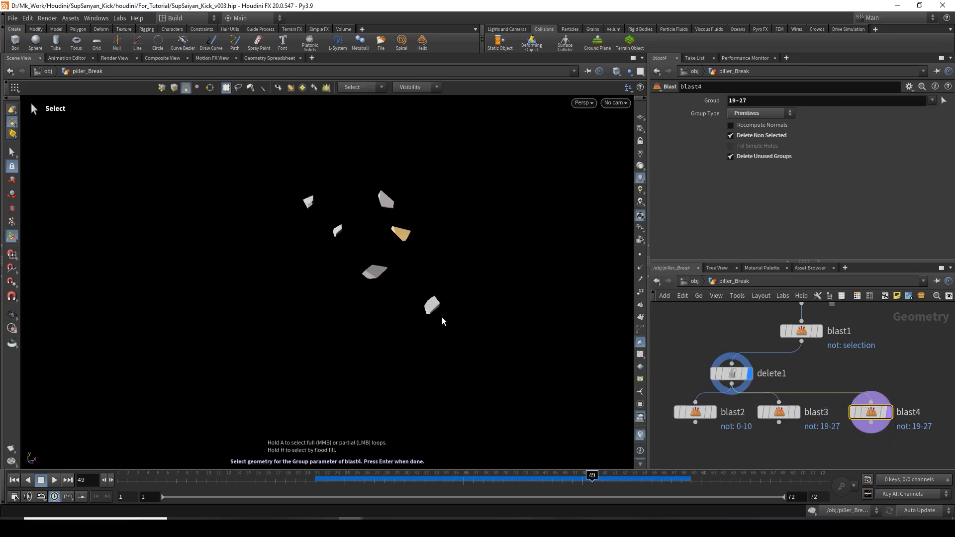
{"action": "left_click", "coordinate": [433, 310]}
{"action": "key", "text": "Return"}
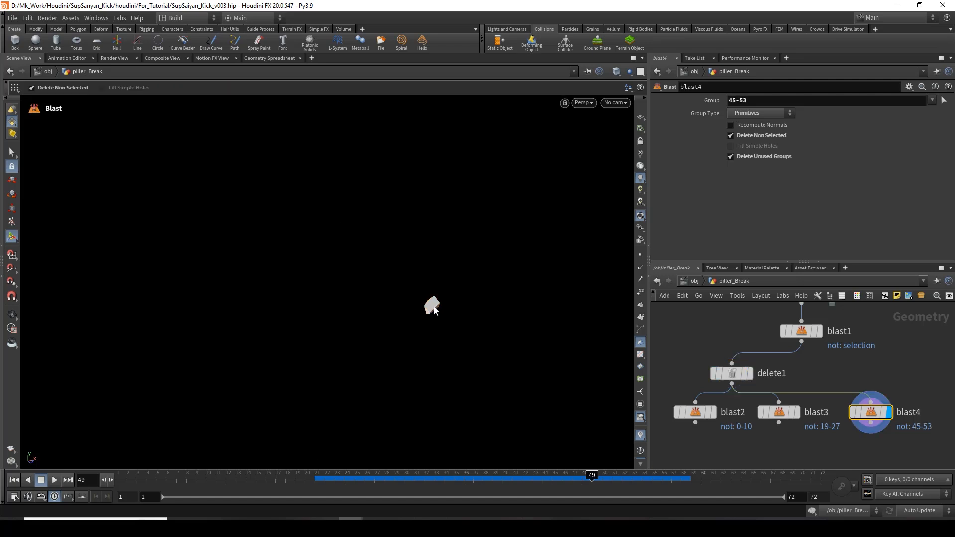
- Duplicate blast4 and reselect the copy's group as the wide fragment with primitives 36-44
{"action": "middle_click_drag", "start_coordinate": [870, 431], "coordinate": [788, 416]}
{"action": "mouse_move", "coordinate": [792, 404]}
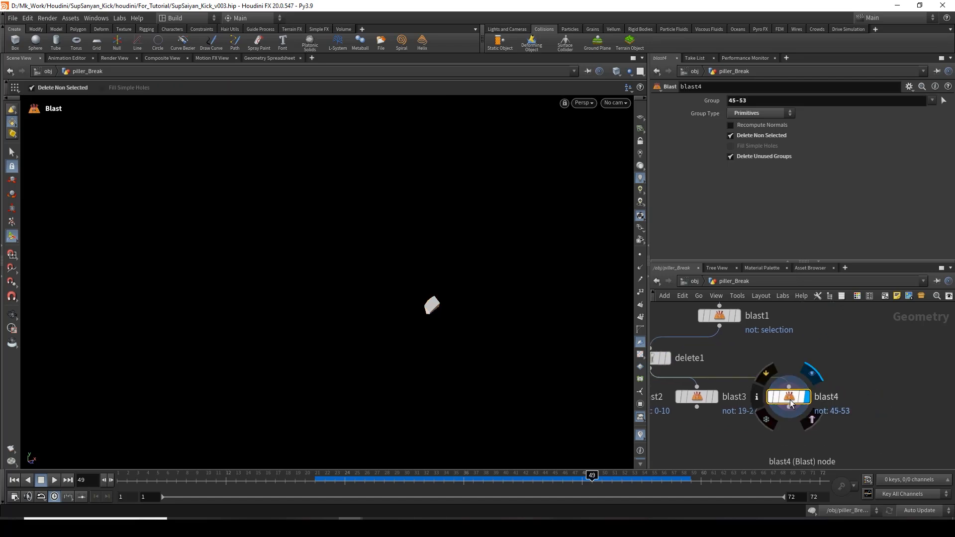
{"action": "left_click_drag", "start_coordinate": [791, 400], "coordinate": [881, 401]}
{"action": "key", "text": "ctrl+z"}
{"action": "left_click_drag", "start_coordinate": [790, 397], "coordinate": [879, 398], "text": "alt"}
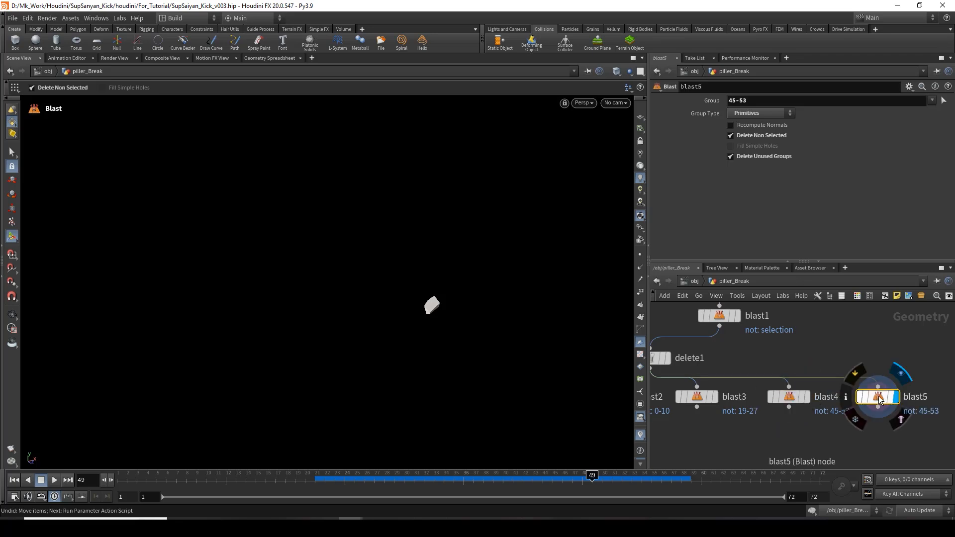
{"action": "left_click", "coordinate": [945, 101]}
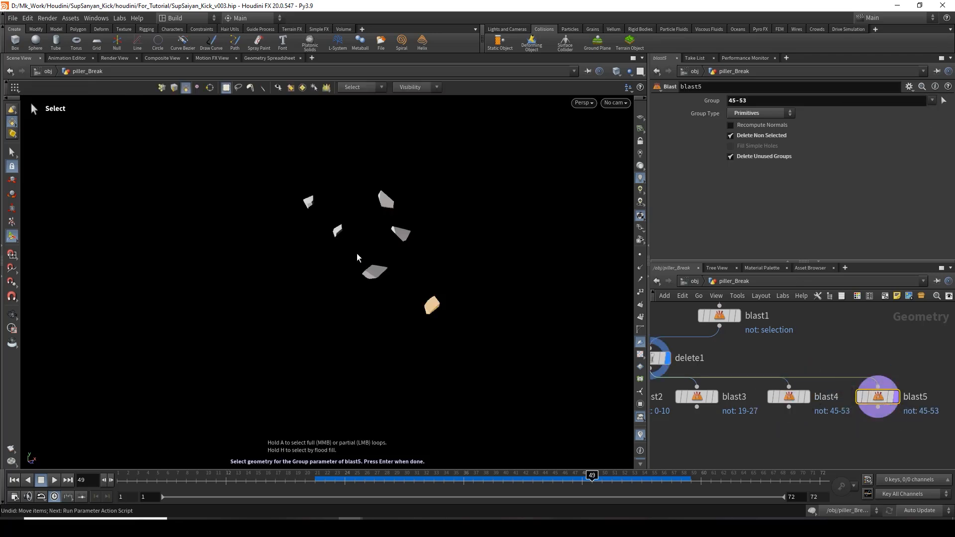
{"action": "left_click", "coordinate": [378, 273]}
{"action": "key", "text": "Return"}
{"action": "scroll", "coordinate": [846, 448], "scroll_direction": "down", "scroll_amount": 1}
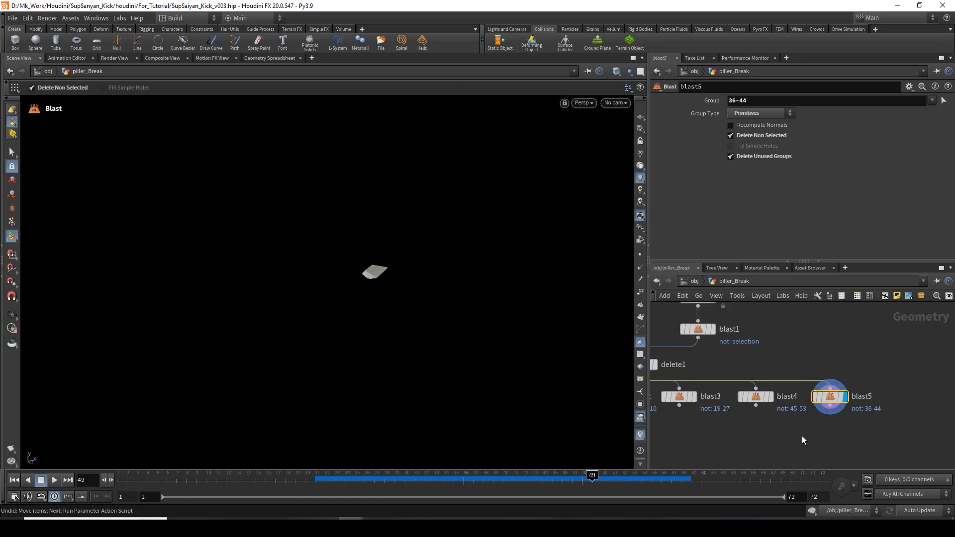
- Duplicate blast5 and reselect the copy's group as the small fragment with primitives 28-35
{"action": "left_click_drag", "start_coordinate": [834, 402], "coordinate": [898, 398], "text": "alt"}
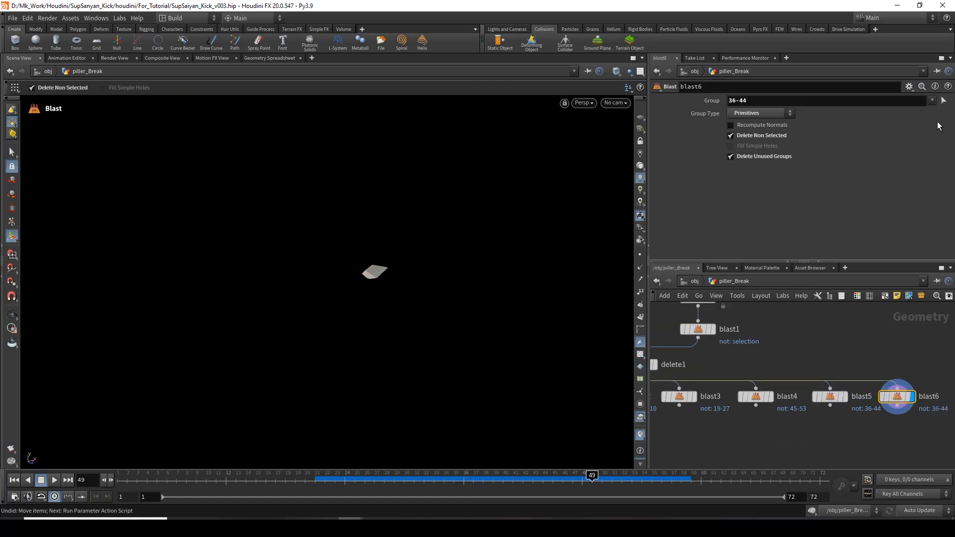
{"action": "left_click", "coordinate": [944, 101]}
{"action": "left_click", "coordinate": [338, 231]}
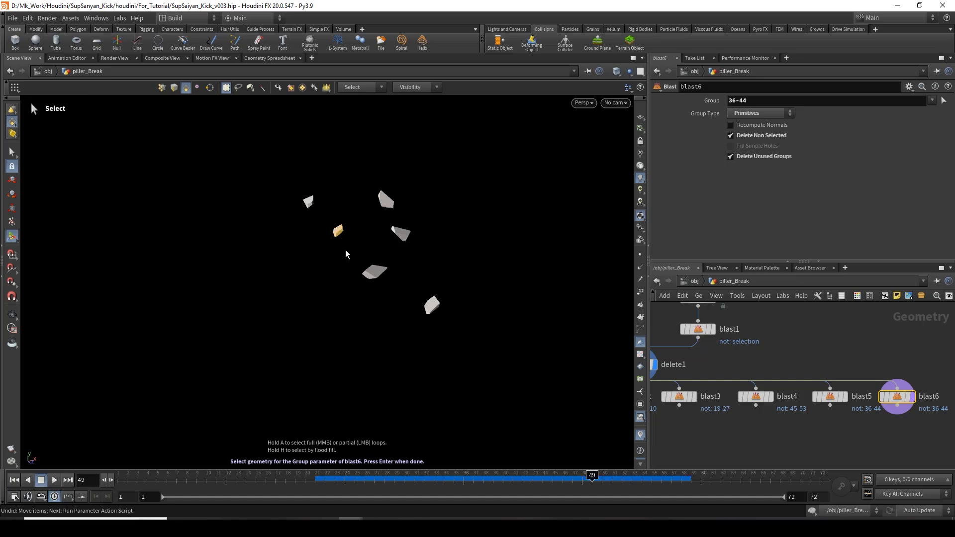
{"action": "key", "text": "Return"}
- Reposition the whole row of blast nodes, blast2 to blast6, lower beneath delete1
{"action": "scroll", "coordinate": [832, 446], "scroll_direction": "down", "scroll_amount": 3}
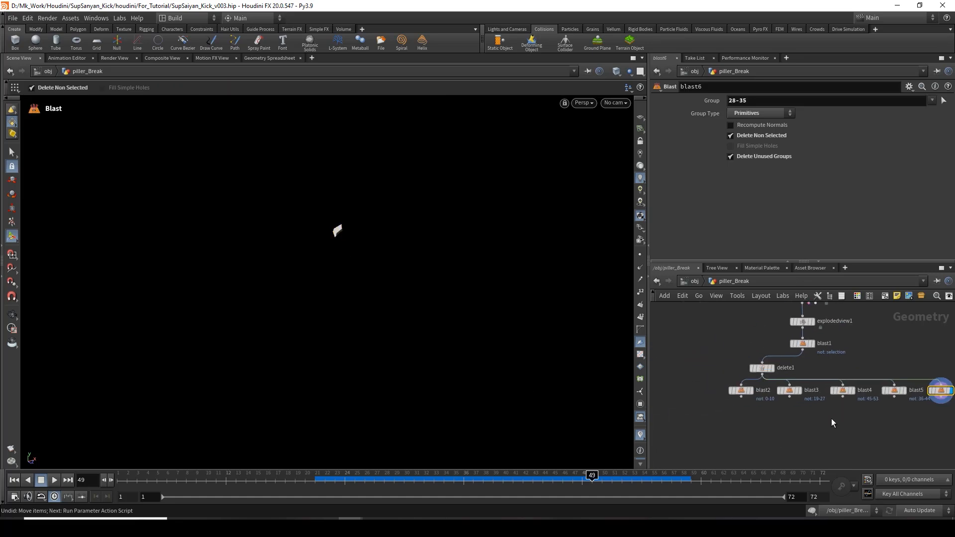
{"action": "middle_click_drag", "start_coordinate": [879, 423], "coordinate": [878, 403]}
{"action": "left_click_drag", "start_coordinate": [936, 401], "coordinate": [702, 382]}
{"action": "left_click", "coordinate": [778, 425]}
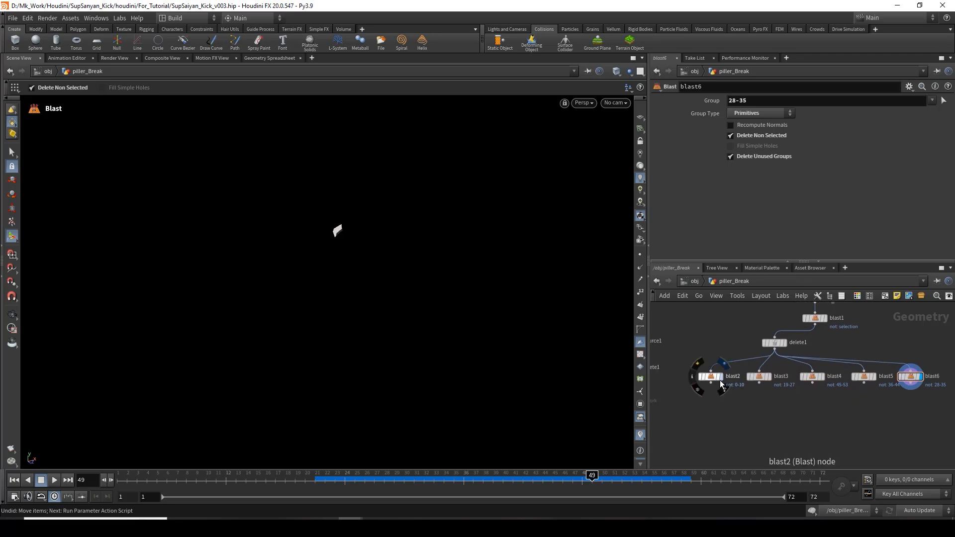
- Align delete1 beneath blast1 and merge the fragments of blast2 to blast6 with a displayed Merge node
{"action": "scroll", "coordinate": [834, 351], "scroll_direction": "down", "scroll_amount": 1}
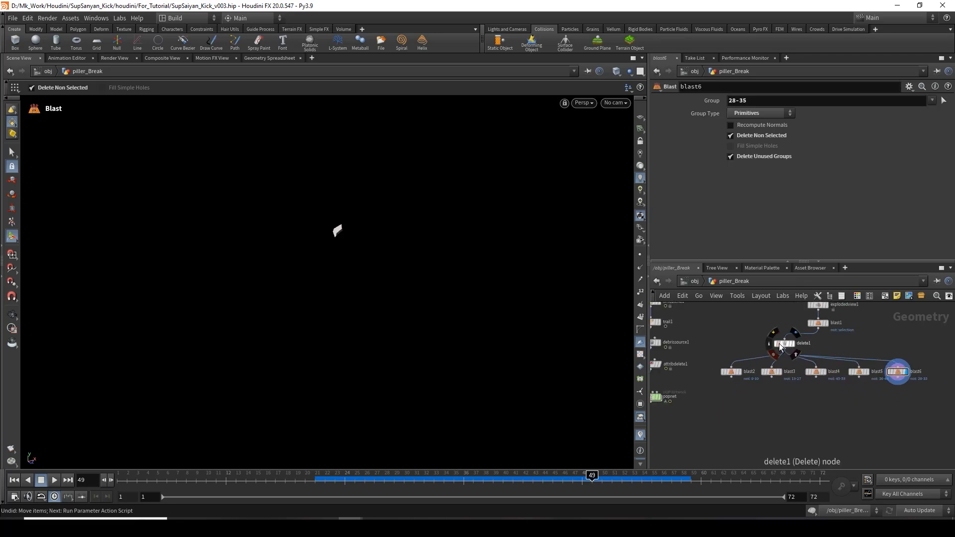
{"action": "left_click_drag", "start_coordinate": [779, 344], "coordinate": [822, 351]}
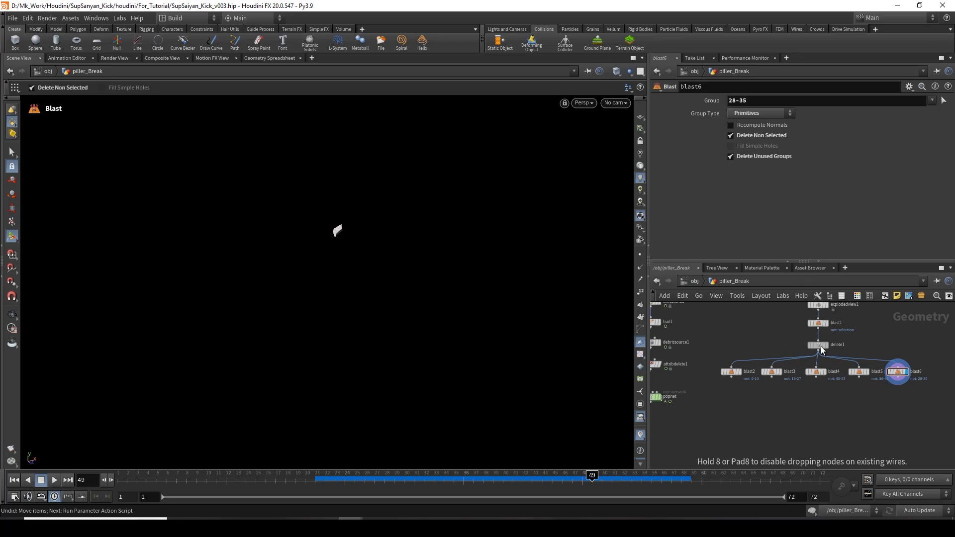
{"action": "left_click_drag", "start_coordinate": [921, 419], "coordinate": [734, 375]}
{"action": "left_click", "coordinate": [793, 422]}
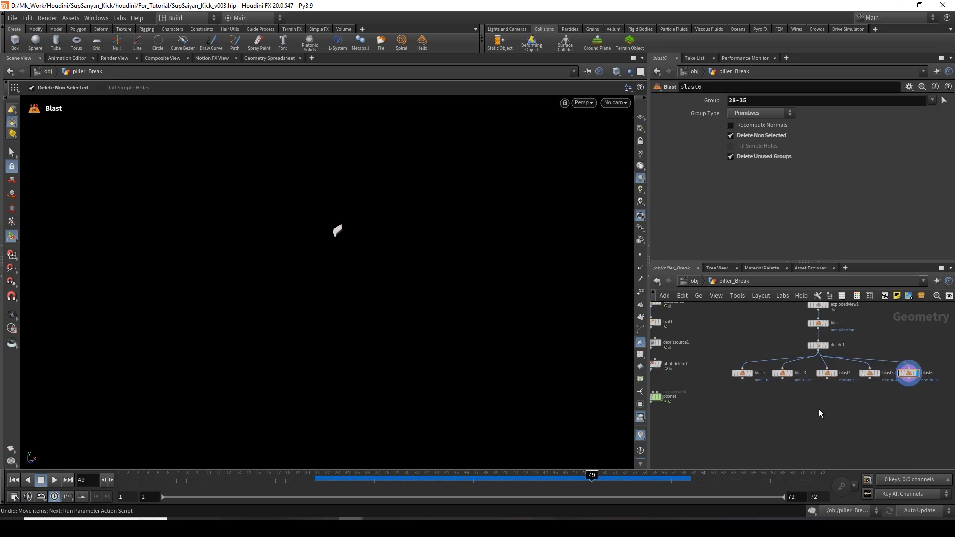
{"action": "left_click_drag", "start_coordinate": [936, 405], "coordinate": [820, 413]}
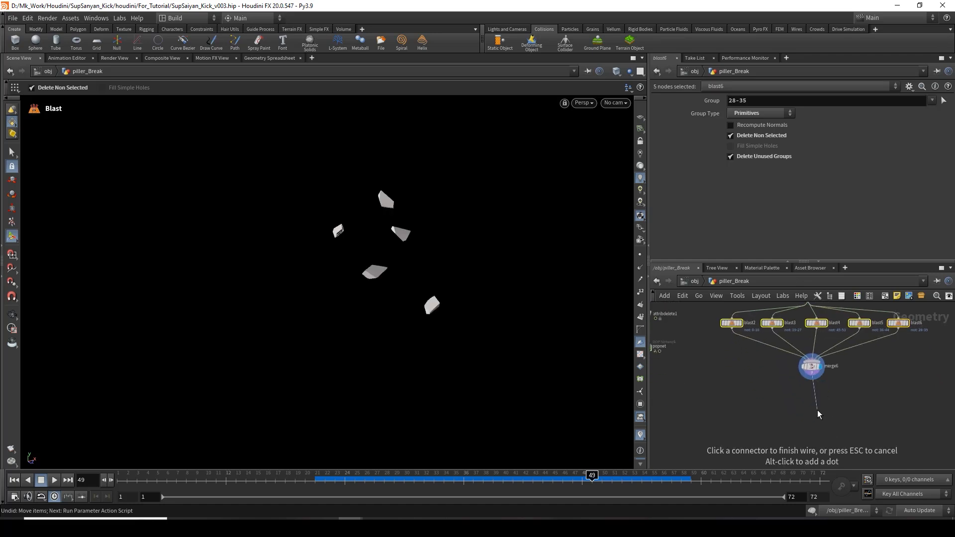
{"action": "key", "text": "Escape"}
- Add an Assemble node after merge6, display its output and enable Create Packed Primitives
{"action": "left_click", "coordinate": [813, 381]}
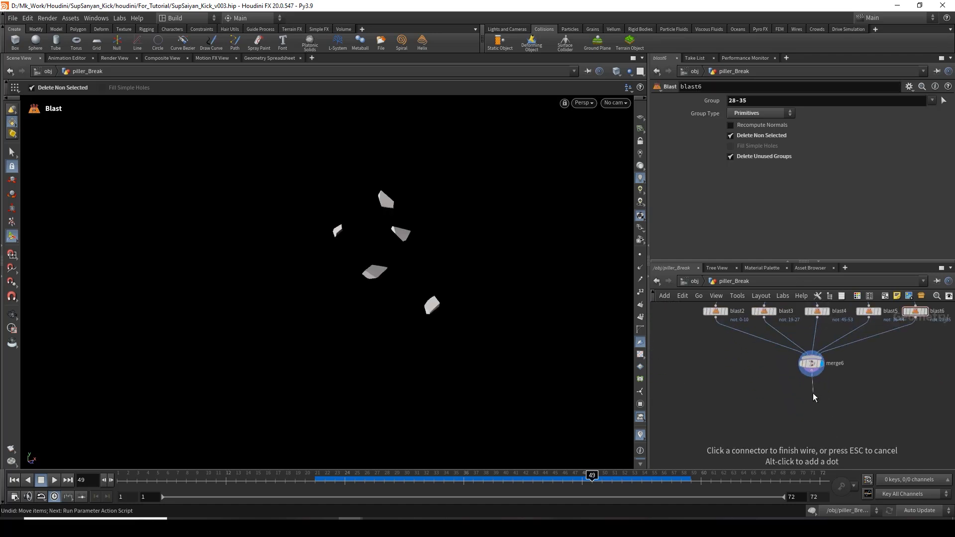
{"action": "key", "text": "Tab"}
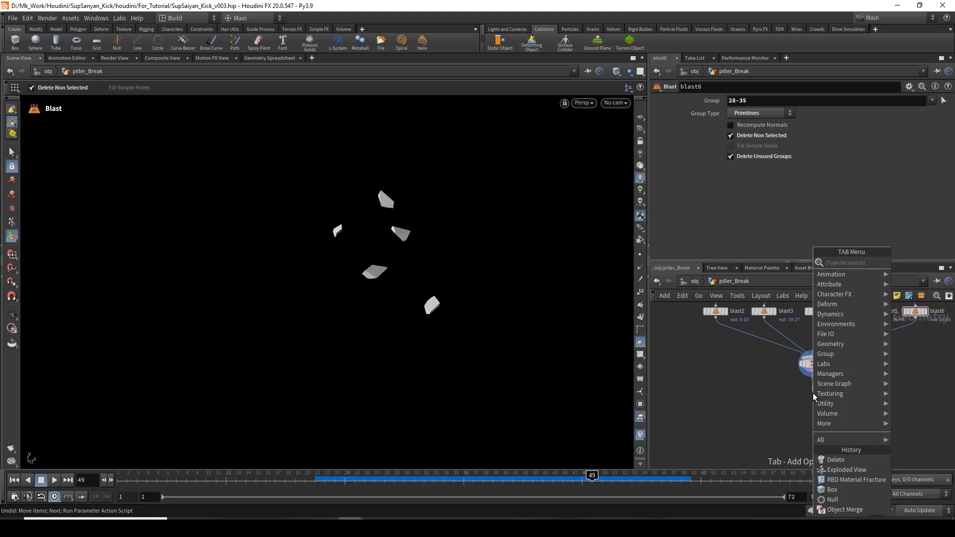
{"action": "type", "text": "assa"}
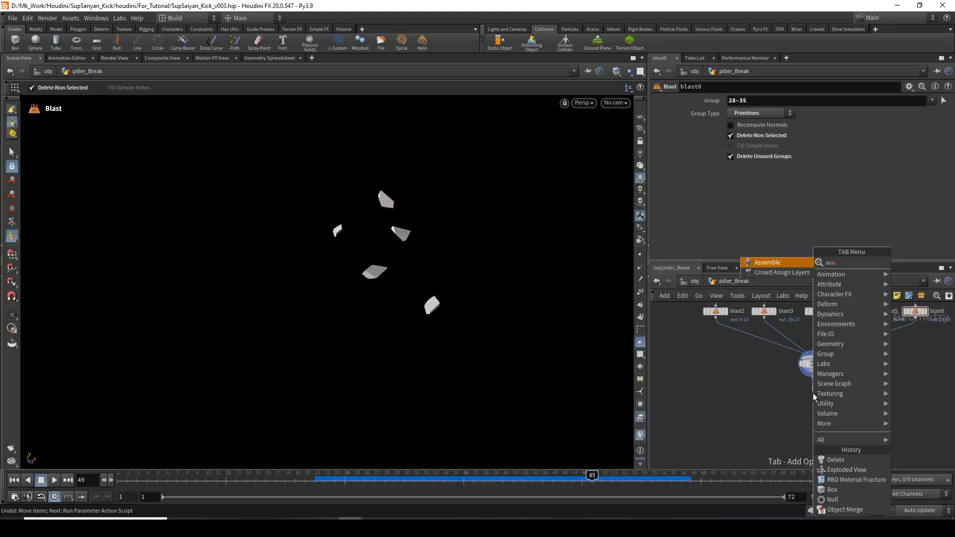
{"action": "key", "text": "Return"}
{"action": "left_click", "coordinate": [813, 393]}
{"action": "left_click", "coordinate": [824, 394]}
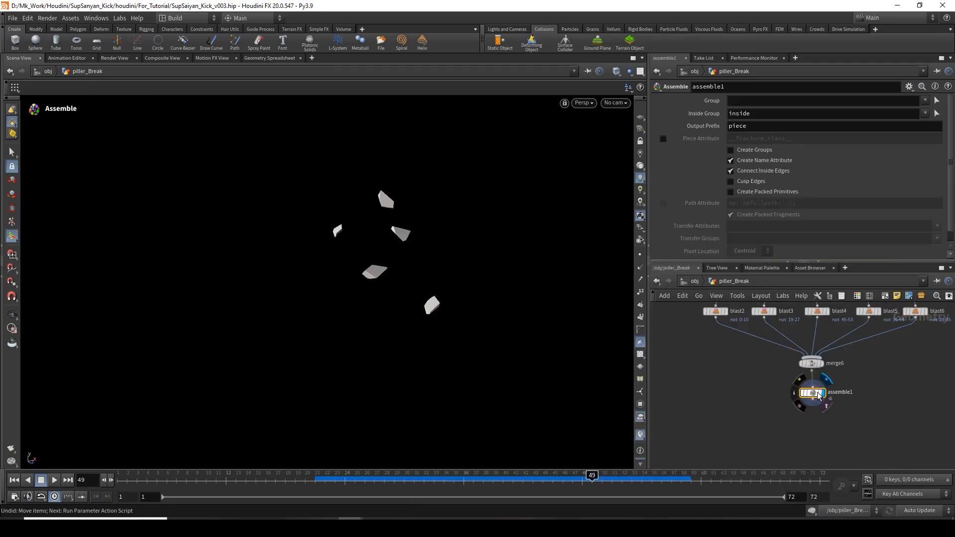
{"action": "middle_click_drag", "start_coordinate": [402, 285], "coordinate": [352, 323], "text": "alt"}
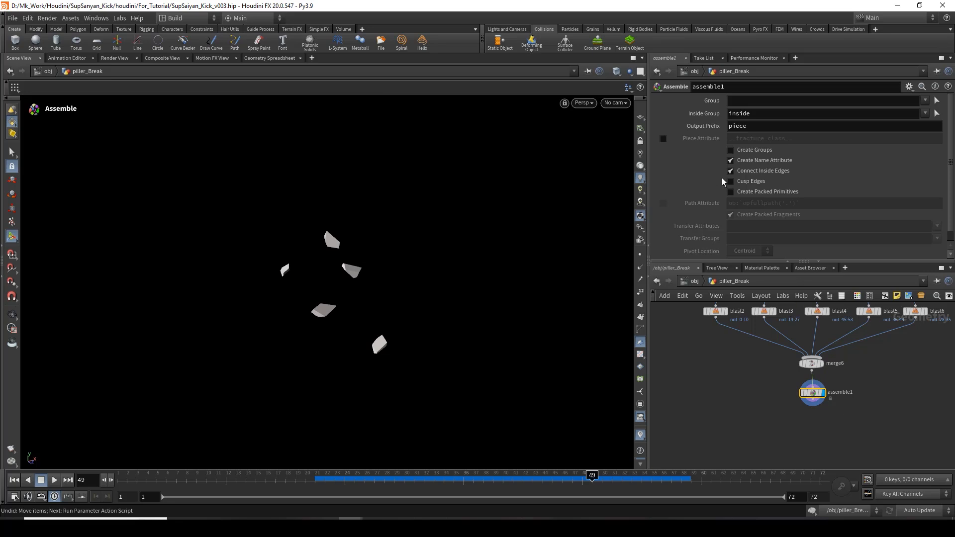
{"action": "left_click", "coordinate": [746, 194]}
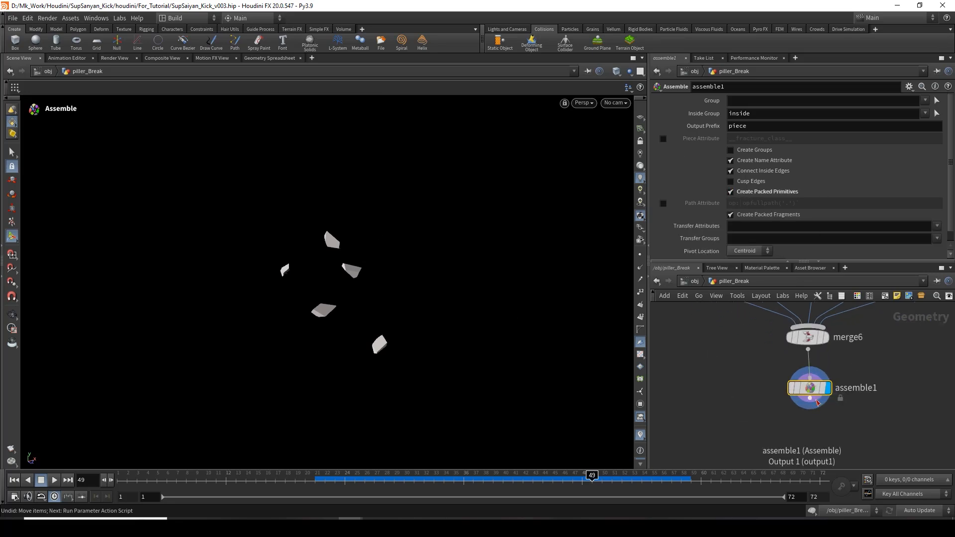
- Compare the node info of merge6 and assemble1 to check how the fragments are packed, and inspect them in the viewport
{"action": "scroll", "coordinate": [811, 392], "scroll_direction": "up", "scroll_amount": 3}
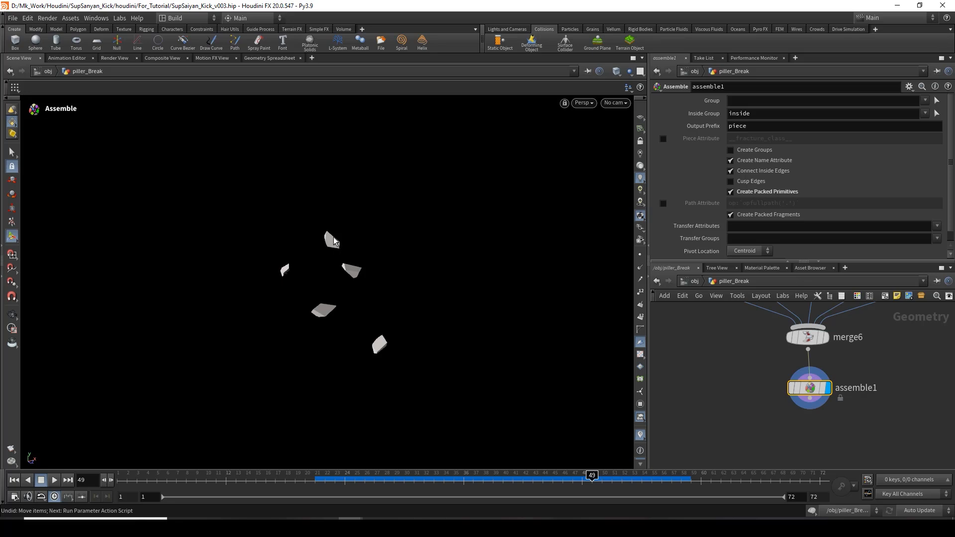
{"action": "middle_click_drag", "start_coordinate": [816, 364], "coordinate": [778, 395]}
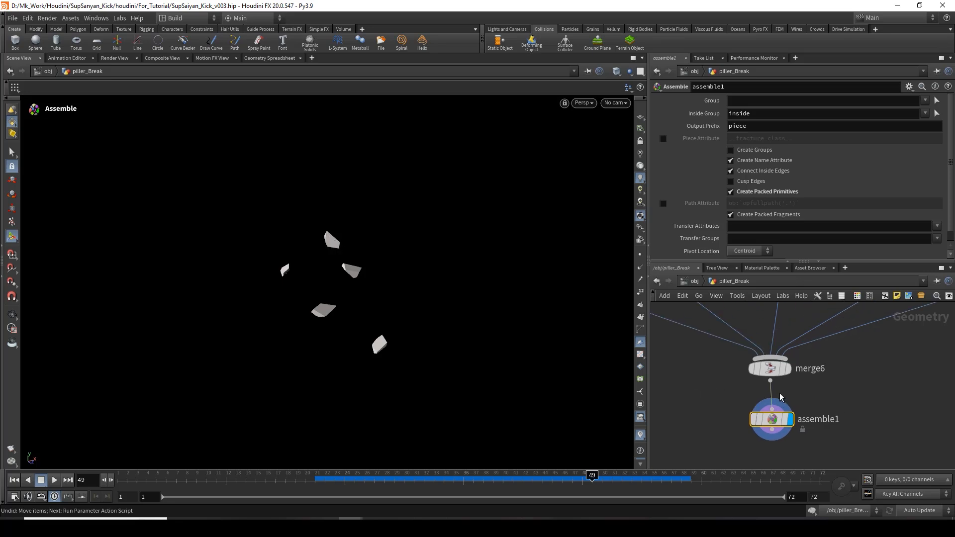
{"action": "left_click", "coordinate": [788, 371]}
{"action": "middle_click", "coordinate": [765, 369]}
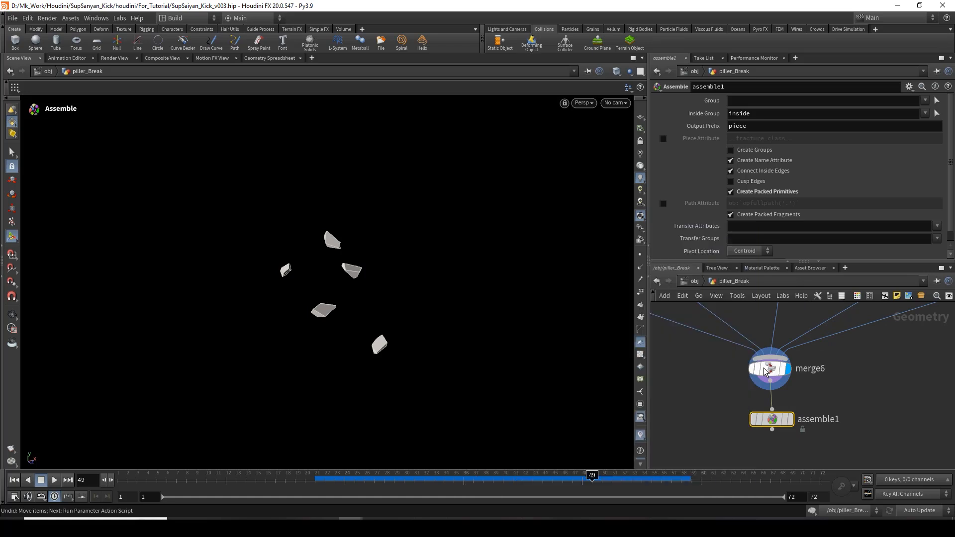
{"action": "left_click", "coordinate": [738, 369]}
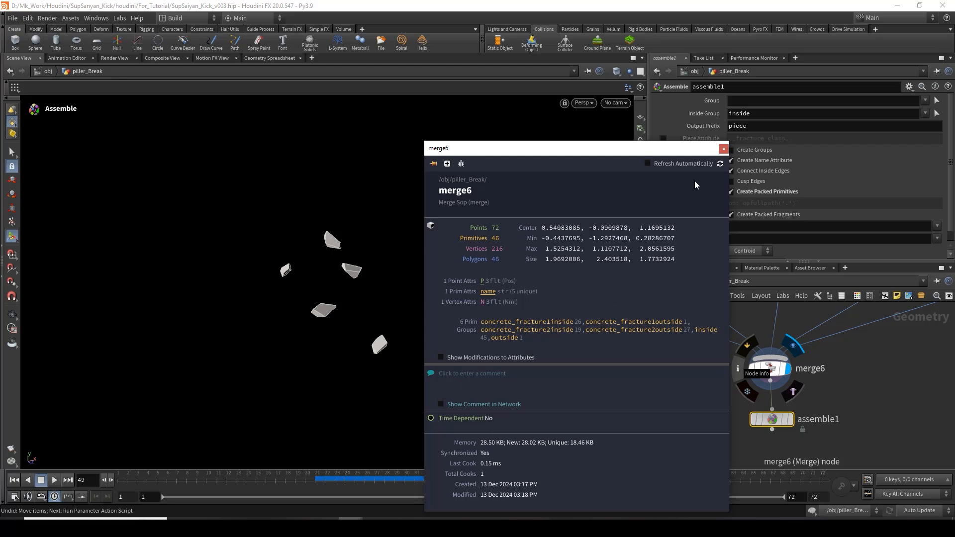
{"action": "left_click", "coordinate": [724, 149]}
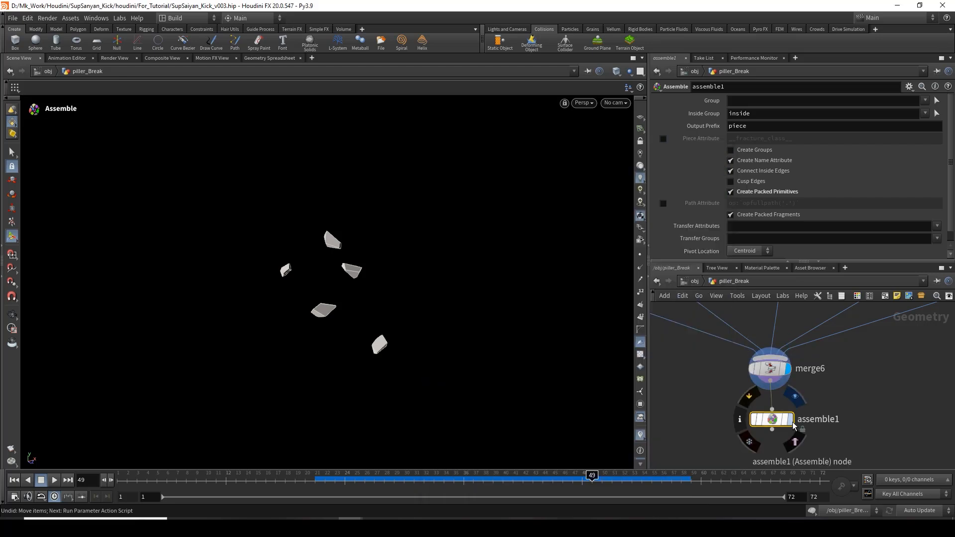
{"action": "middle_click", "coordinate": [774, 423]}
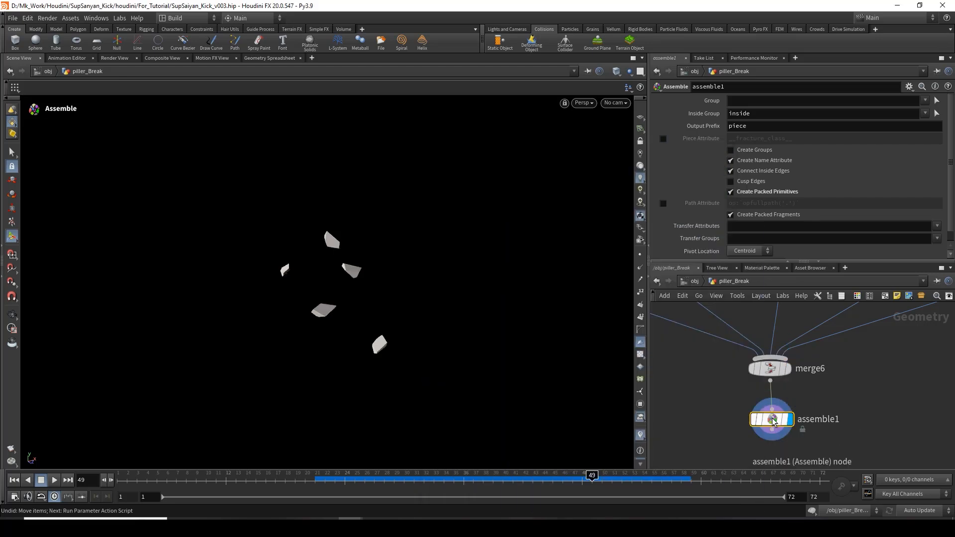
{"action": "left_click", "coordinate": [740, 421]}
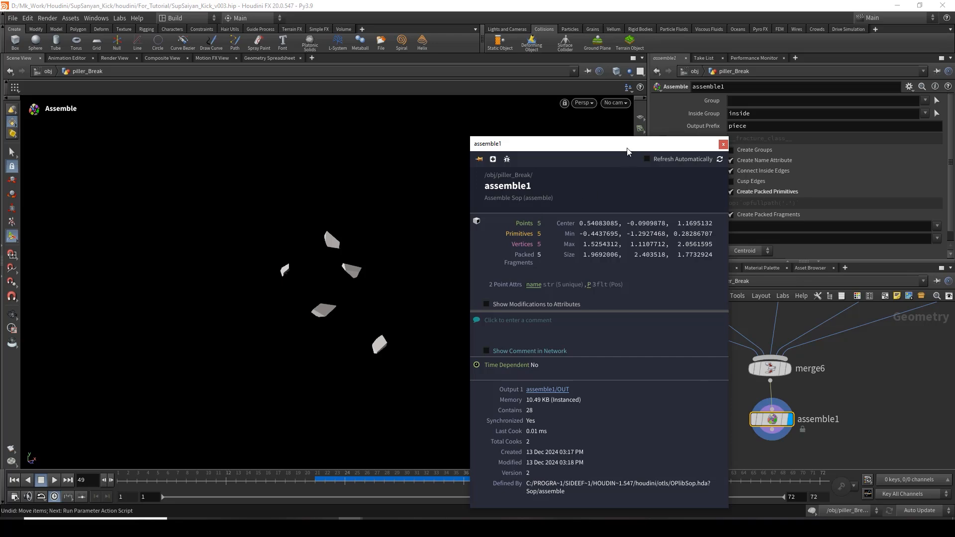
{"action": "left_click_drag", "start_coordinate": [627, 148], "coordinate": [602, 146]}
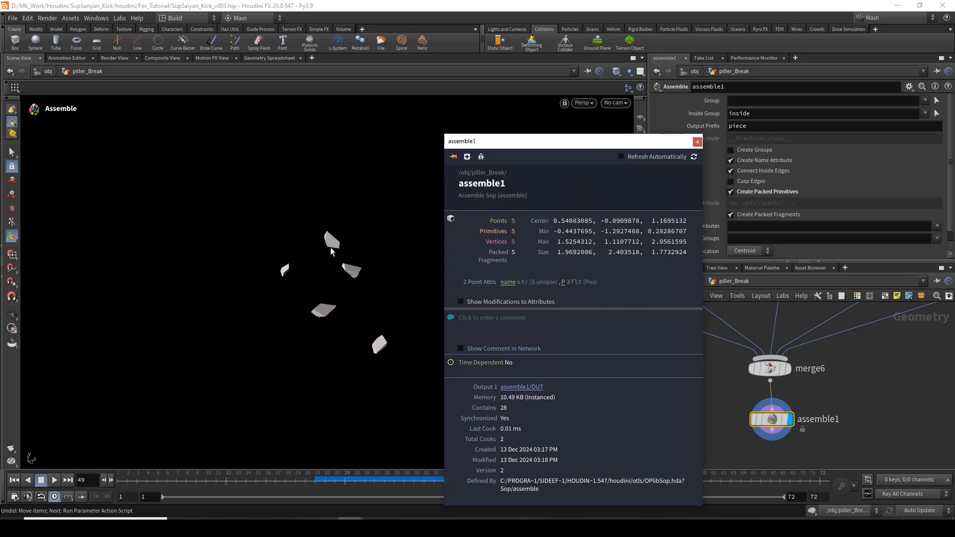
{"action": "left_click", "coordinate": [697, 143]}
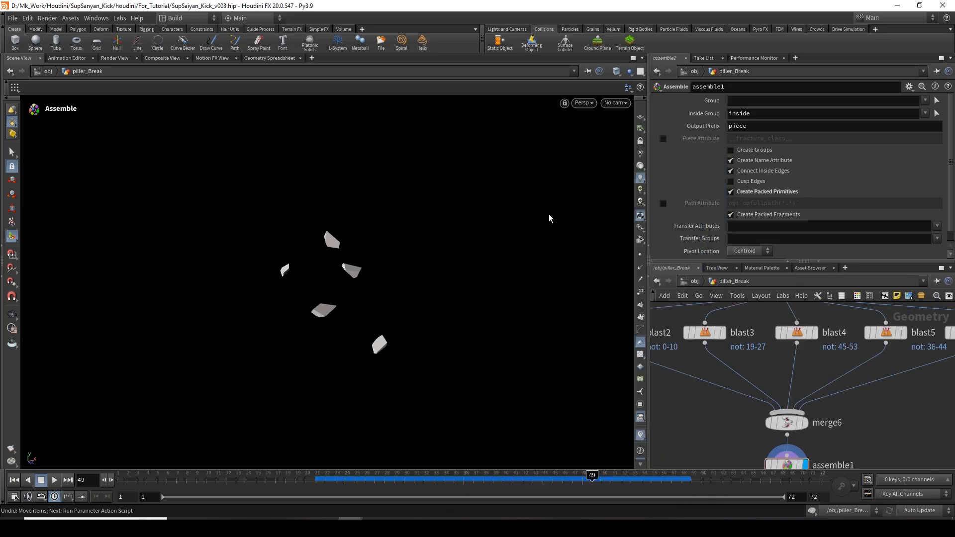
{"action": "left_click_drag", "start_coordinate": [336, 318], "coordinate": [353, 279]}
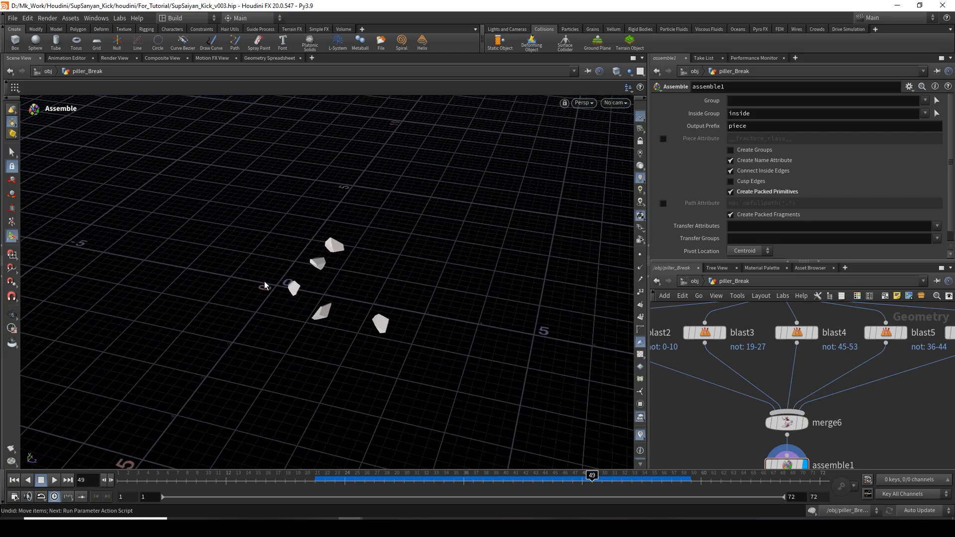
- Move popnet slightly closer to attribdelete1 and place a Copy to Points node beneath it
{"action": "scroll", "coordinate": [825, 390], "scroll_direction": "down", "scroll_amount": 3}
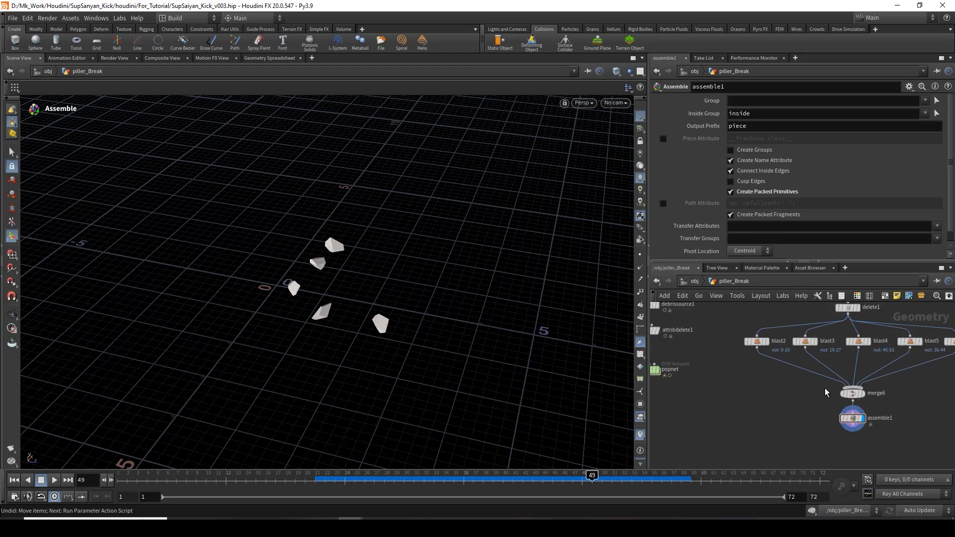
{"action": "middle_click_drag", "start_coordinate": [750, 420], "coordinate": [831, 373]}
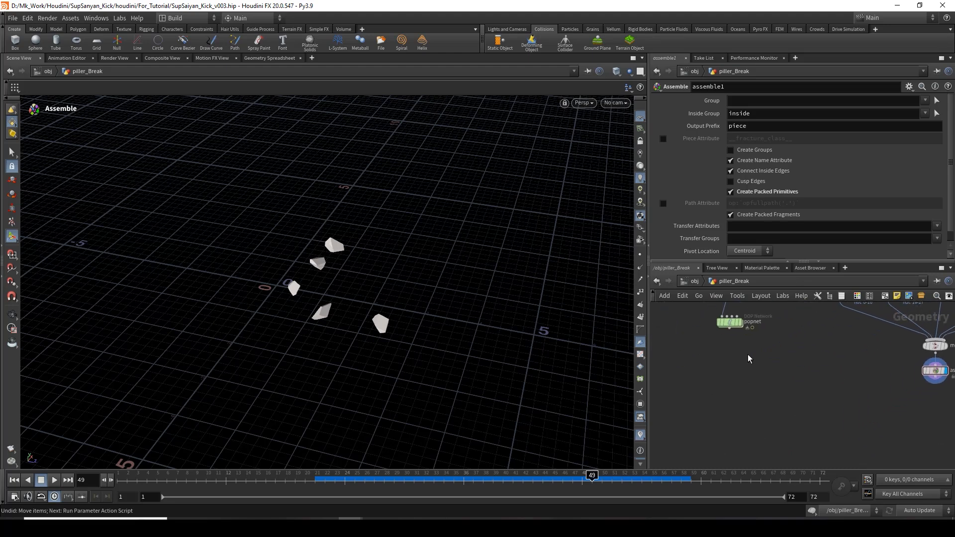
{"action": "middle_click_drag", "start_coordinate": [748, 355], "coordinate": [745, 425]}
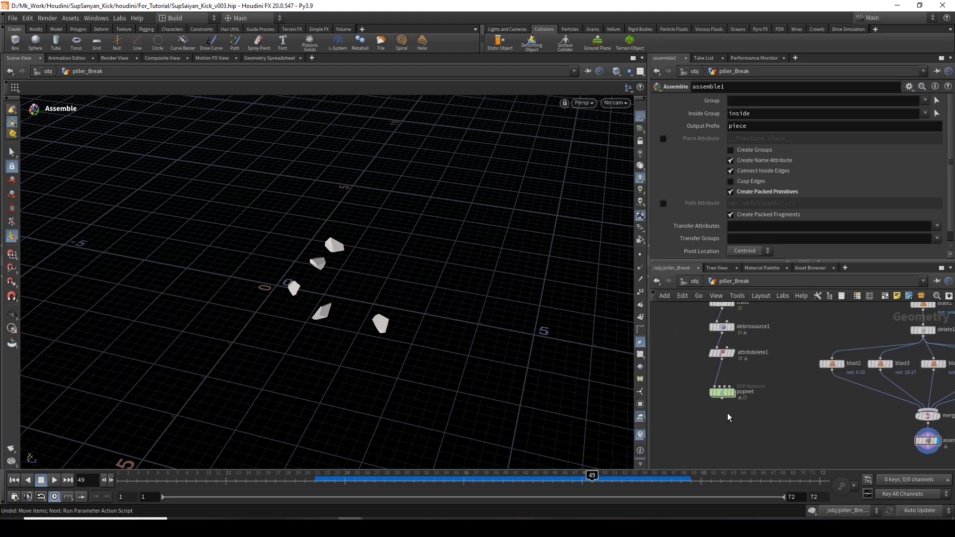
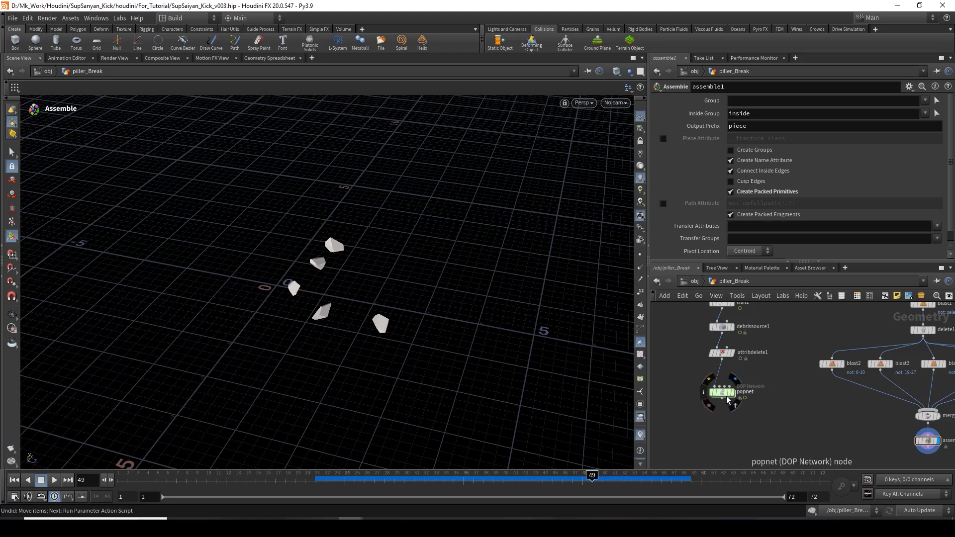
{"action": "mouse_move", "coordinate": [735, 395]}
{"action": "left_mouse_down"}
{"action": "mouse_move", "coordinate": [736, 429]}
{"action": "mouse_move", "coordinate": [735, 387]}
{"action": "left_mouse_up"}
{"action": "scroll", "coordinate": [735, 420], "scroll_direction": "down", "scroll_amount": 1}
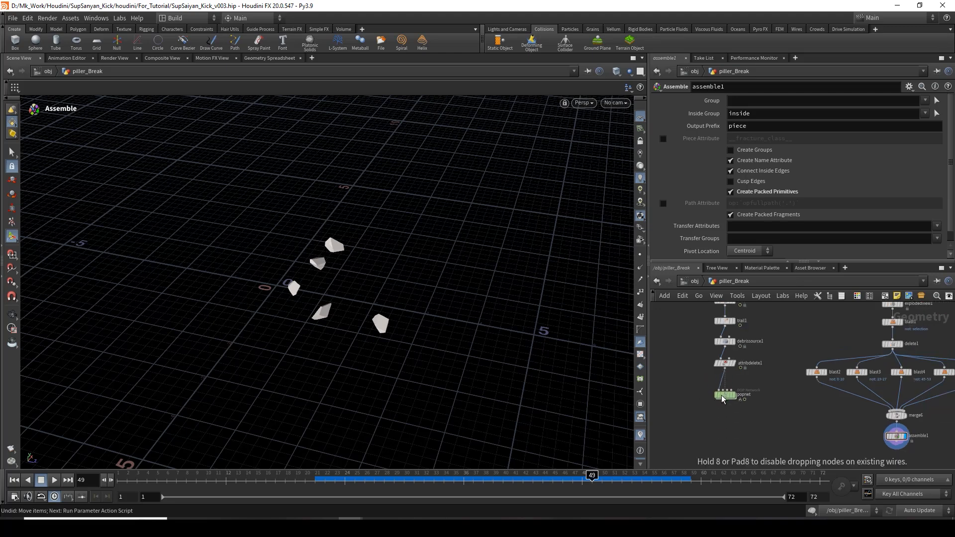
{"action": "key", "text": "Tab"}
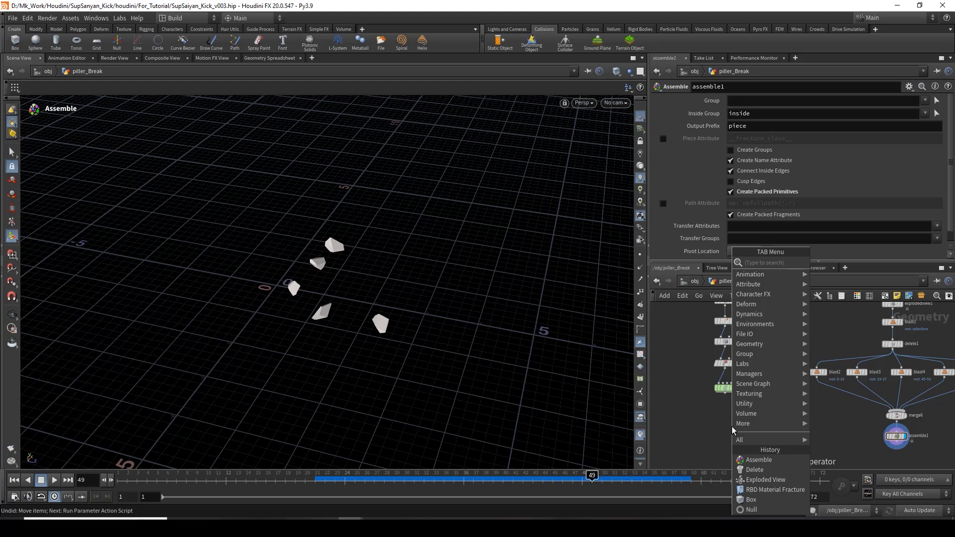
{"action": "type", "text": "co"}
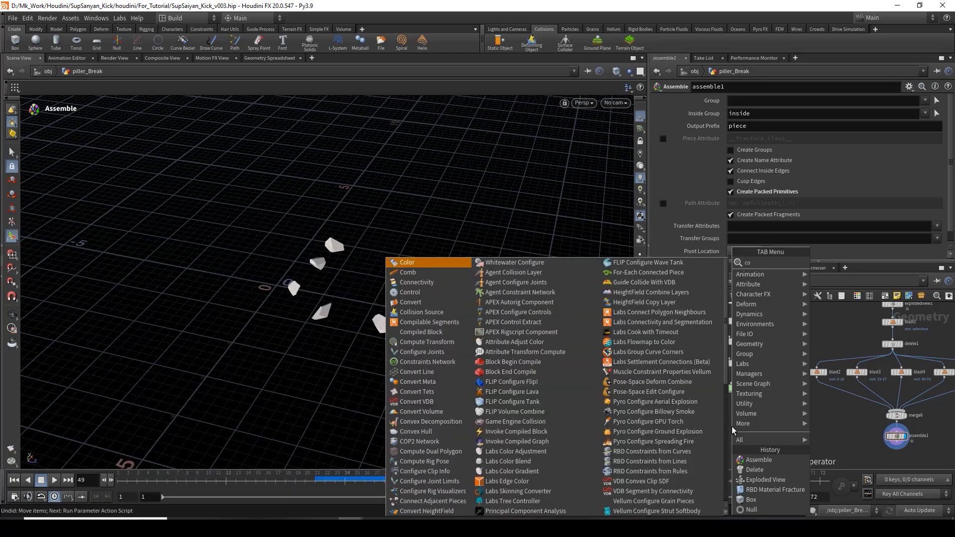
{"action": "type", "text": "pto"}
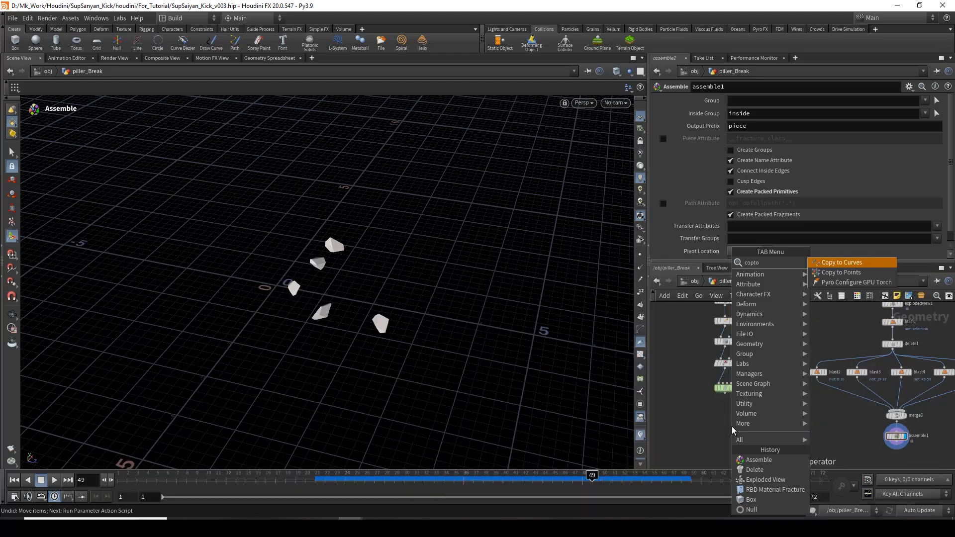
{"action": "key", "text": "Down"}
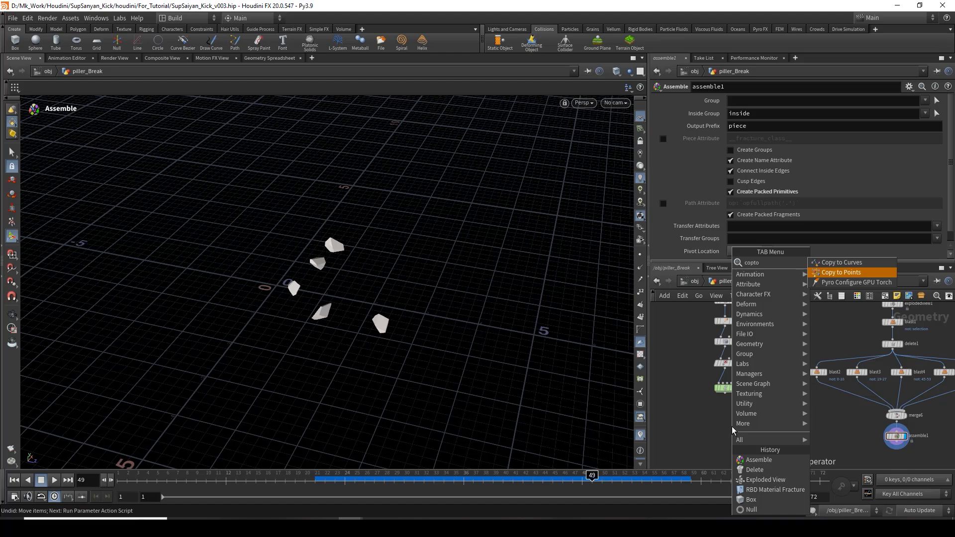
{"action": "key", "text": "Return"}
{"action": "left_click", "coordinate": [733, 426]}
- Wire blast2 into copytopoints1 as the geometry to copy, with popnet as its target points, and display the result
{"action": "scroll", "coordinate": [733, 426], "scroll_direction": "up", "scroll_amount": 3}
{"action": "mouse_move", "coordinate": [726, 415]}
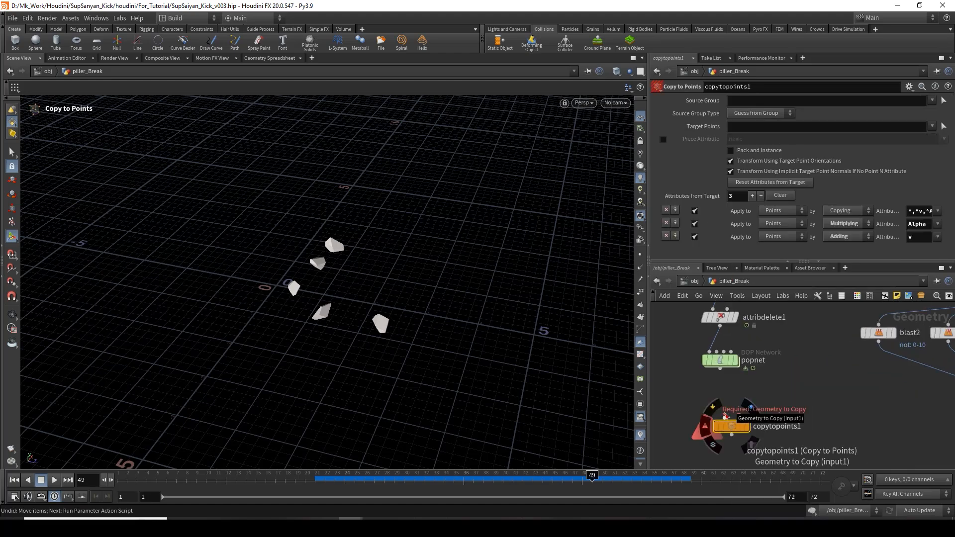
{"action": "left_click", "coordinate": [725, 415]}
{"action": "scroll", "coordinate": [757, 412], "scroll_direction": "down", "scroll_amount": 2}
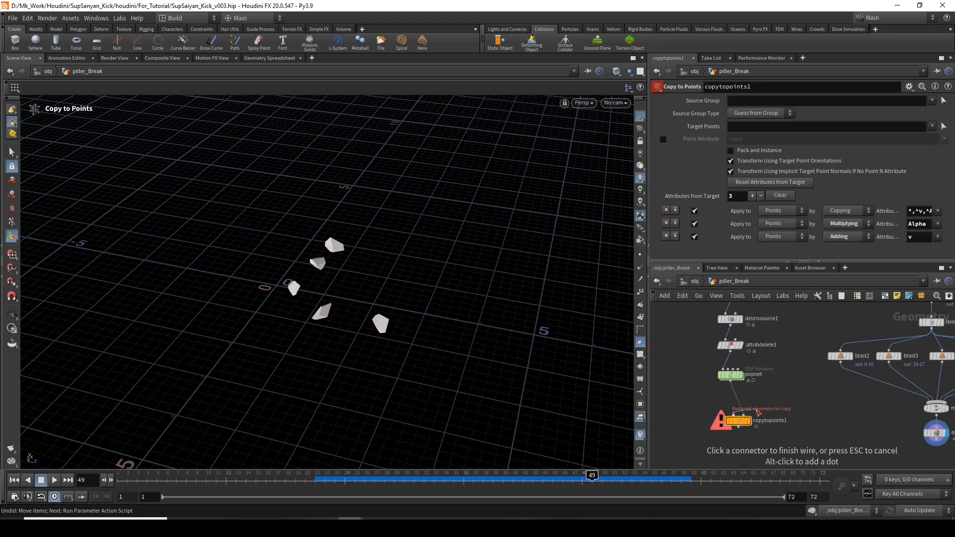
{"action": "middle_click_drag", "start_coordinate": [859, 435], "coordinate": [791, 418]}
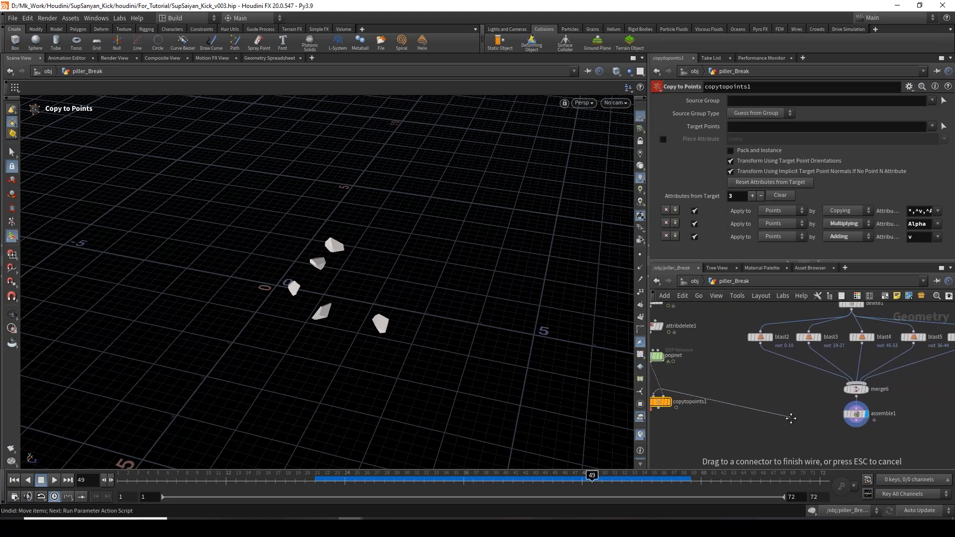
{"action": "left_click", "coordinate": [770, 361]}
{"action": "middle_click_drag", "start_coordinate": [732, 387], "coordinate": [791, 416]}
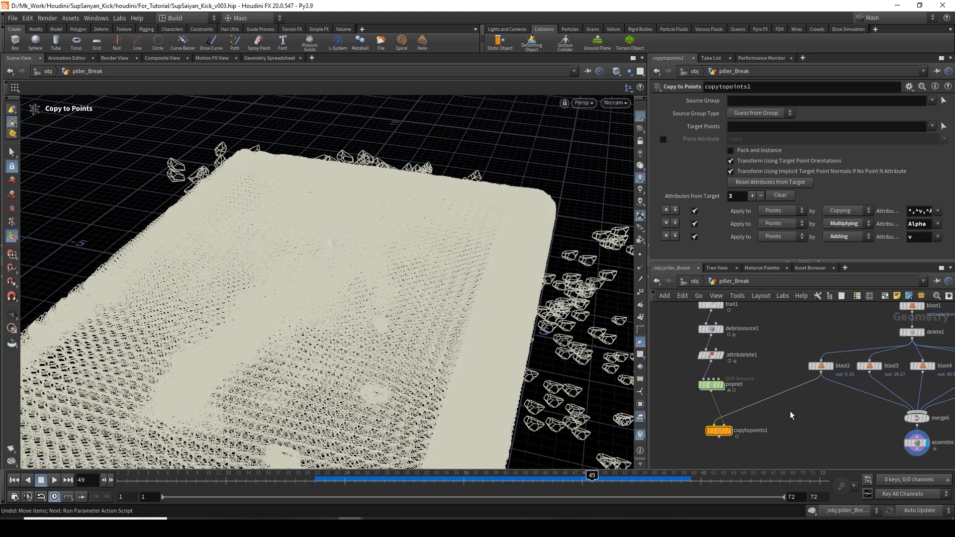
{"action": "left_click", "coordinate": [730, 431]}
{"action": "scroll", "coordinate": [736, 397], "scroll_direction": "up", "scroll_amount": 2}
{"action": "middle_click_drag", "start_coordinate": [735, 398], "coordinate": [748, 404]}
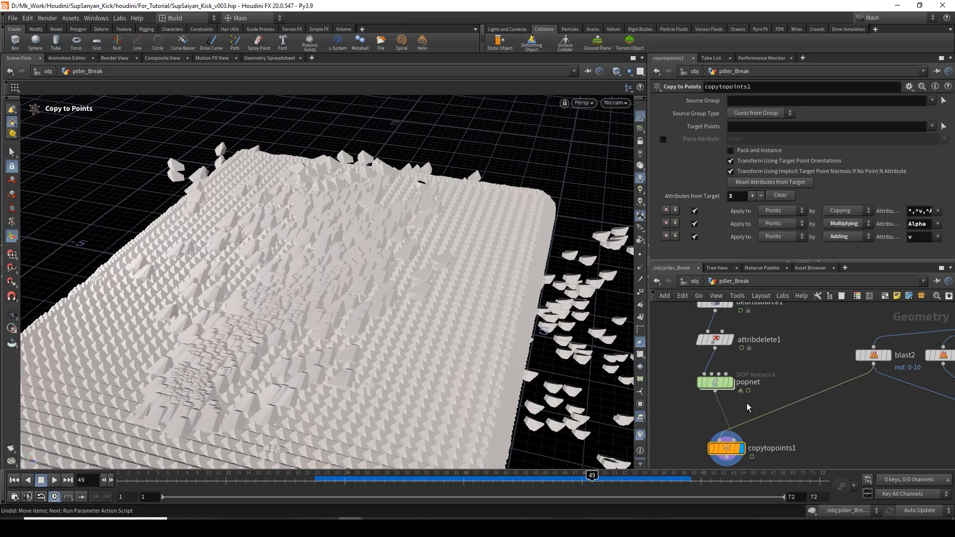
- Exclude the static collider inside popnet from its output by setting the Object Merge object to * ^Table_Coll
{"action": "double_click", "coordinate": [712, 383]}
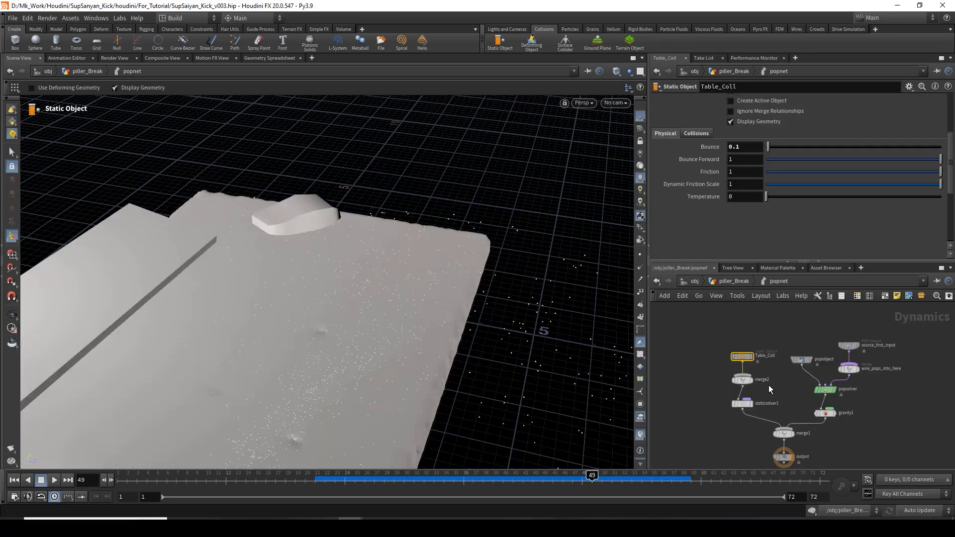
{"action": "scroll", "coordinate": [765, 382], "scroll_direction": "up", "scroll_amount": 1}
{"action": "left_click", "coordinate": [721, 281]}
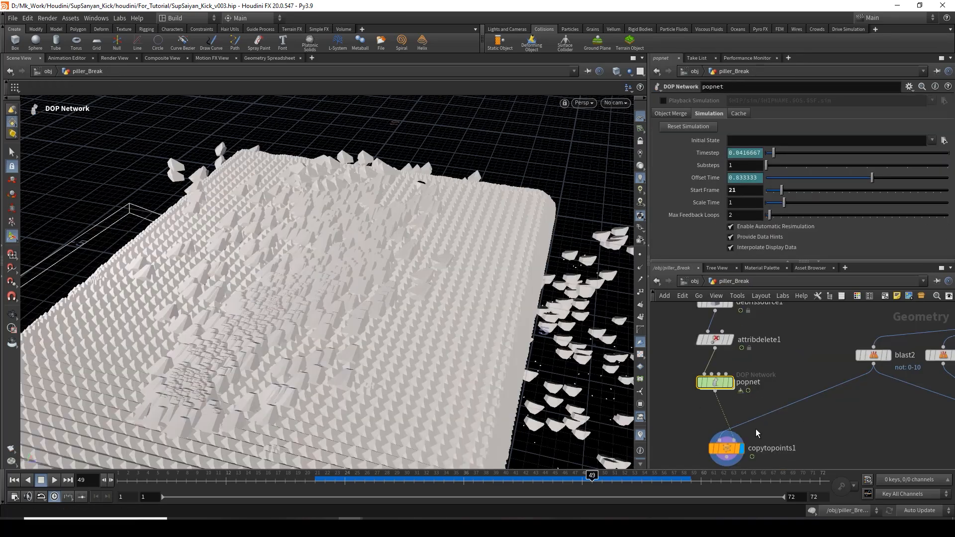
{"action": "left_click_drag", "start_coordinate": [392, 382], "coordinate": [366, 342]}
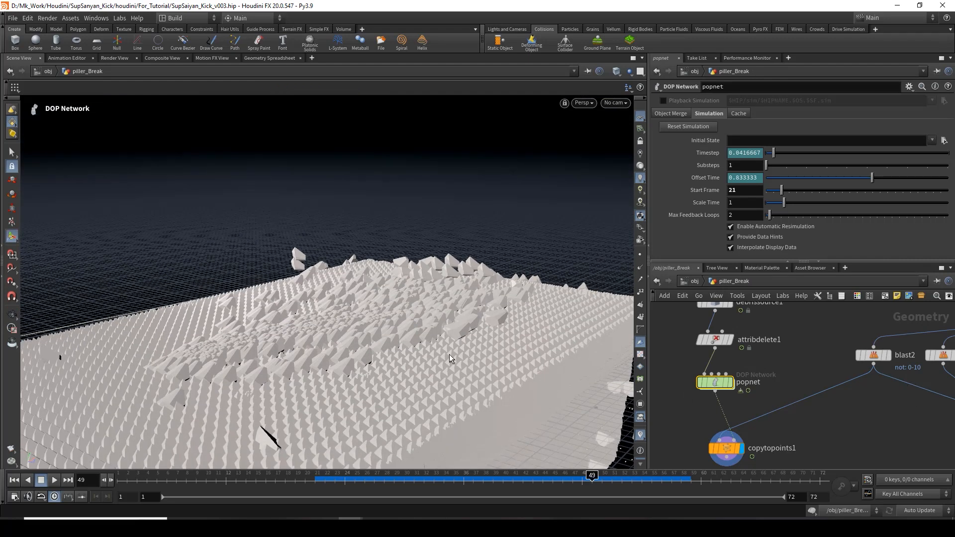
{"action": "middle_click_drag", "start_coordinate": [816, 397], "coordinate": [825, 404]}
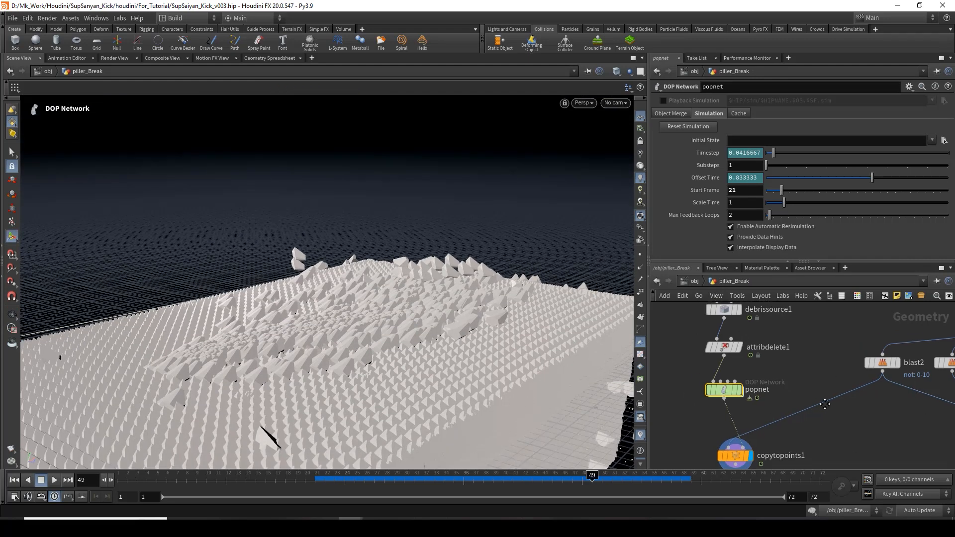
{"action": "double_click", "coordinate": [728, 390]}
{"action": "double_click", "coordinate": [774, 372]}
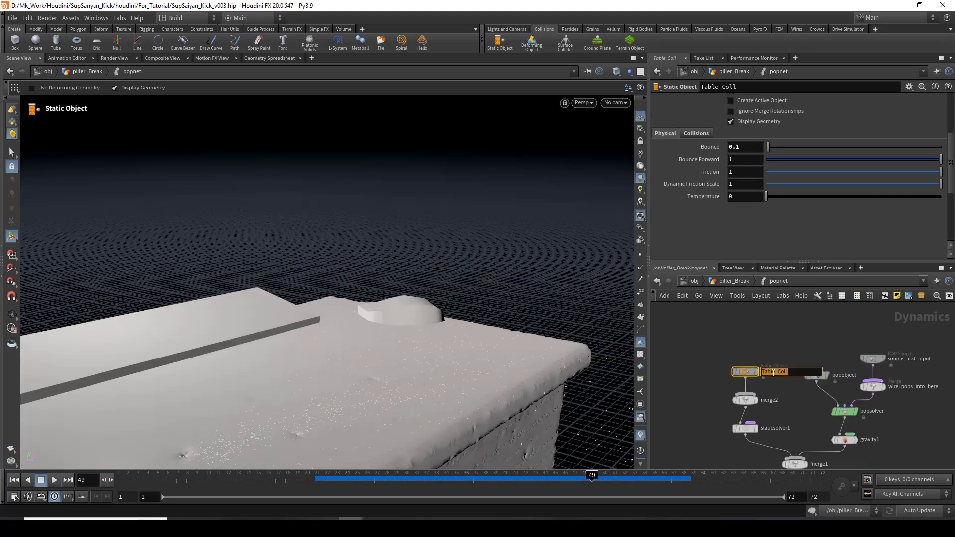
{"action": "key", "text": "u"}
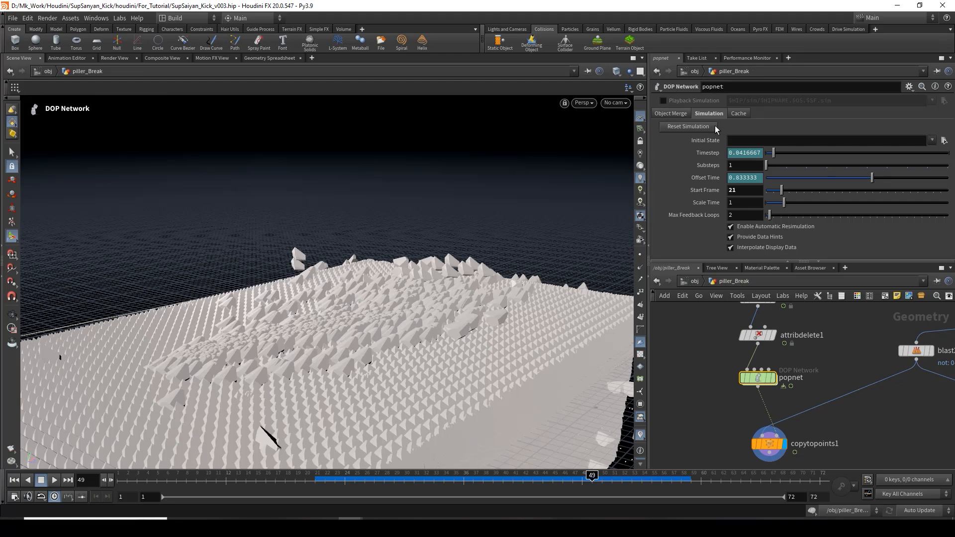
{"action": "left_click", "coordinate": [677, 114]}
{"action": "left_click", "coordinate": [833, 158]}
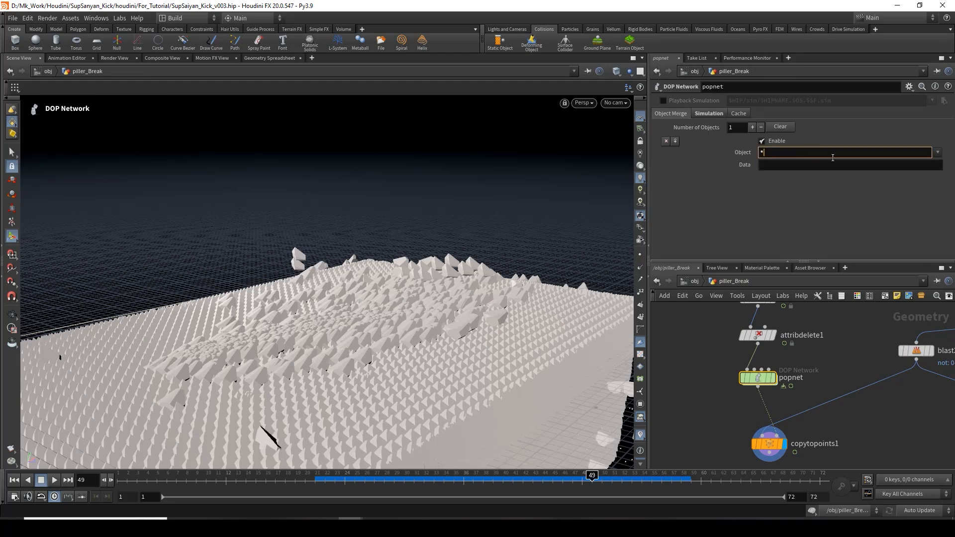
{"action": "type", "text": "^Table_Coll"}
{"action": "key", "text": "Return"}
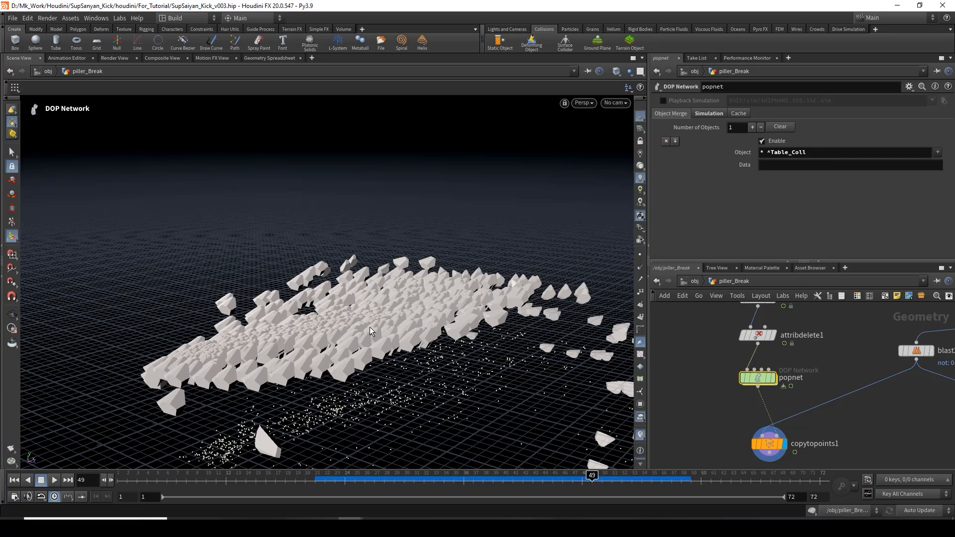
- Select copytopoints1 and scrub from frame 21 to 28 to review the fragments copied onto the particles
{"action": "left_click_drag", "start_coordinate": [372, 286], "coordinate": [368, 313], "text": "alt"}
{"action": "left_click_drag", "start_coordinate": [359, 359], "coordinate": [375, 301], "text": "alt"}
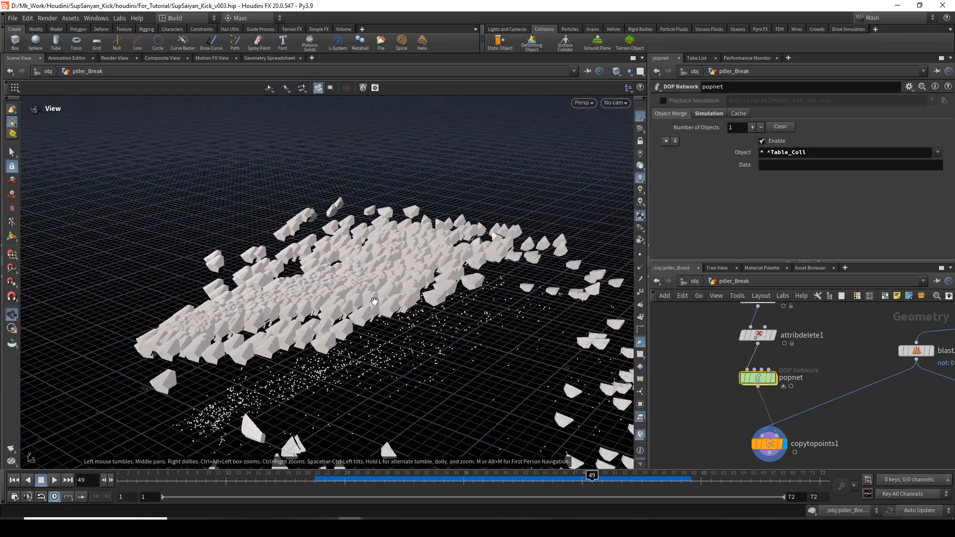
{"action": "left_click", "coordinate": [770, 445]}
{"action": "left_click", "coordinate": [314, 475]}
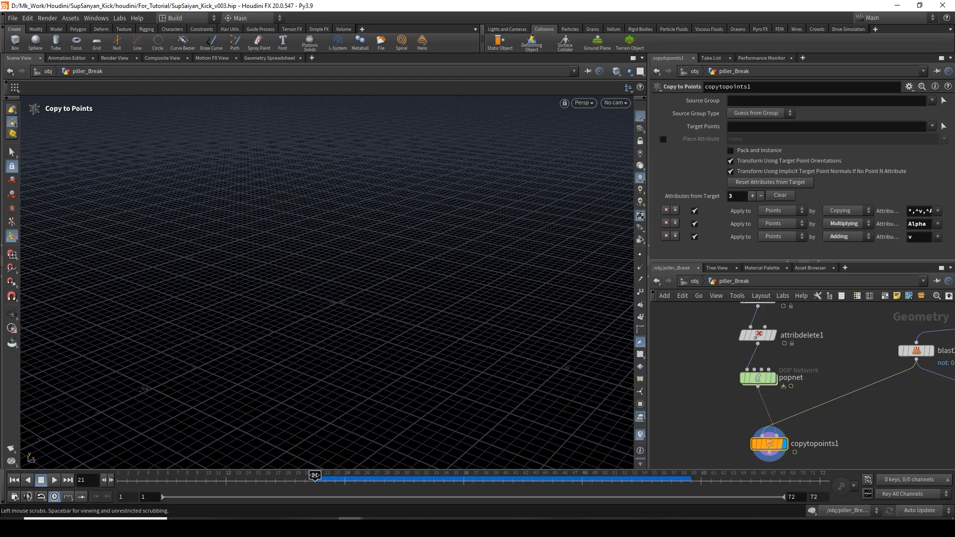
{"action": "left_click_drag", "start_coordinate": [314, 475], "coordinate": [384, 475]}
{"action": "key", "text": "Escape"}
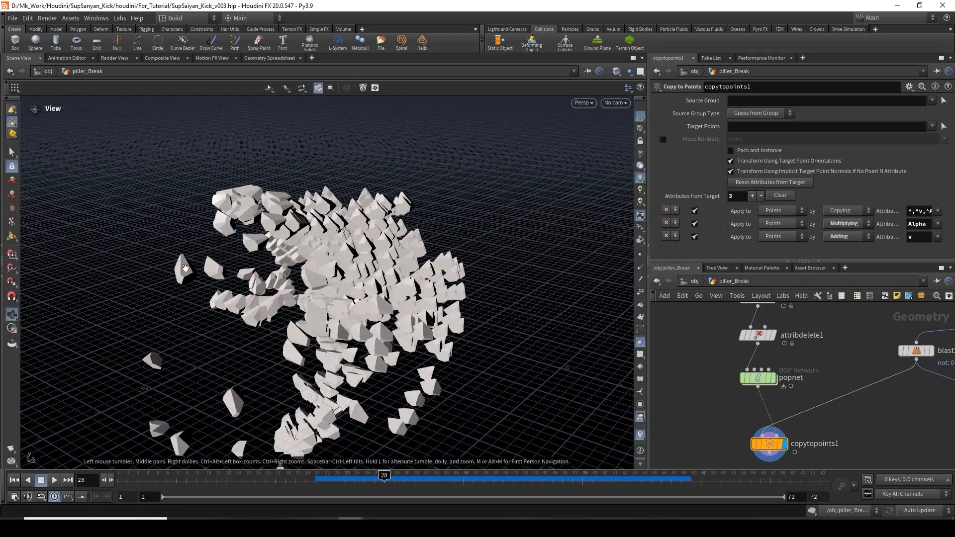
- Turn on the template display of popnet and examine the copied fragments' orientation up close against its points
{"action": "right_click_drag", "start_coordinate": [185, 268], "coordinate": [363, 265], "text": "alt"}
{"action": "left_click", "coordinate": [782, 397]}
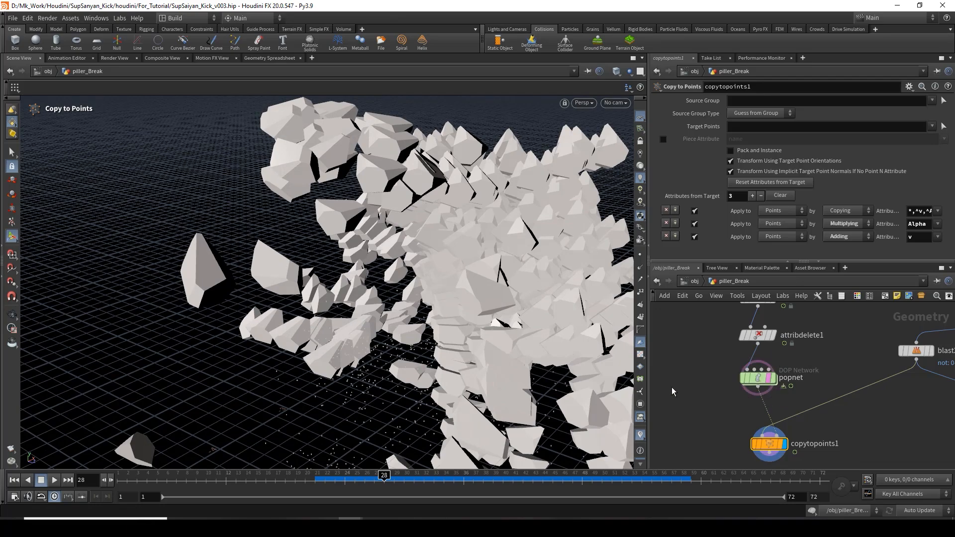
{"action": "left_click_drag", "start_coordinate": [298, 369], "coordinate": [490, 313], "text": "alt"}
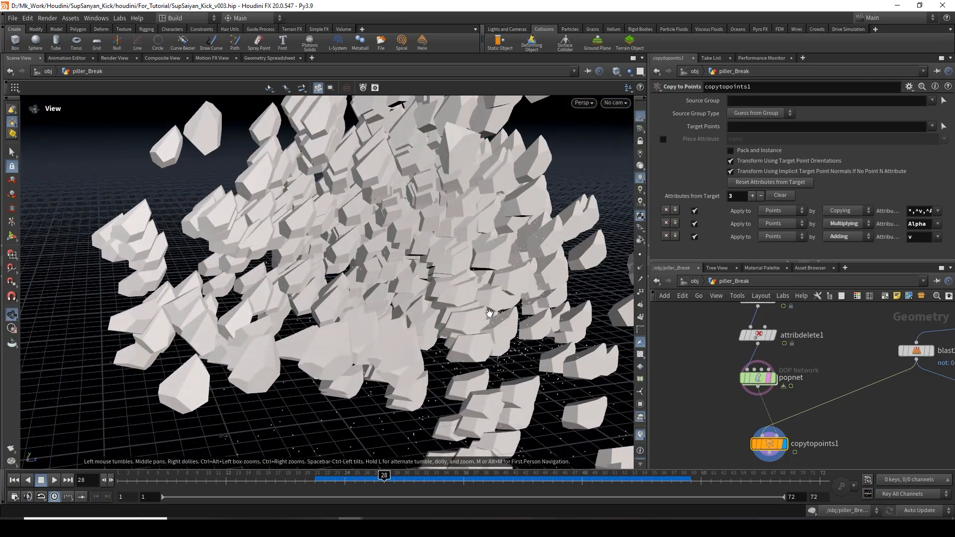
- Insert a Transform node on the connection between blast2 and copytopoints1
{"action": "middle_click_drag", "start_coordinate": [918, 391], "coordinate": [855, 388]}
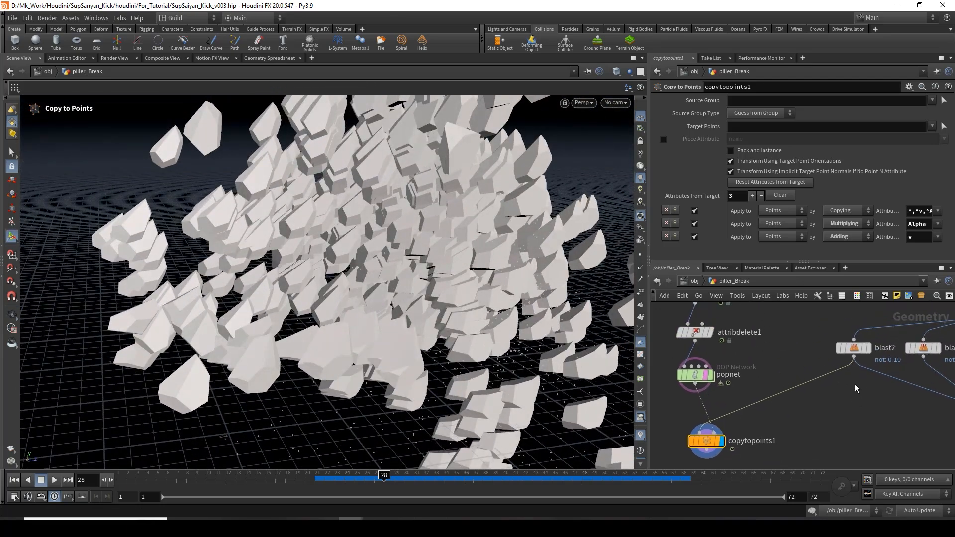
{"action": "key", "text": "Tab"}
{"action": "type", "text": "tra"}
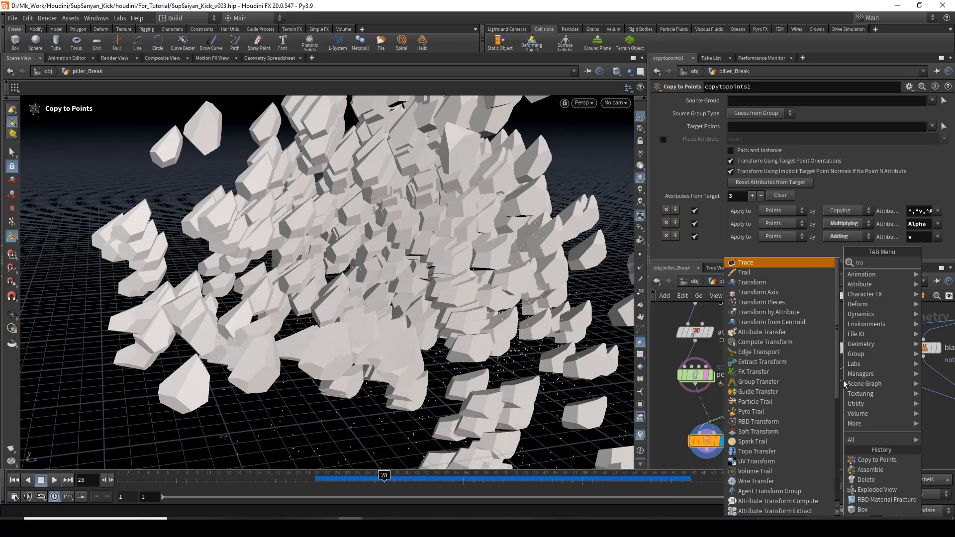
{"action": "type", "text": "ns"}
{"action": "key", "text": "Return"}
{"action": "key", "text": "Return"}
{"action": "left_click_drag", "start_coordinate": [843, 380], "coordinate": [847, 382]}
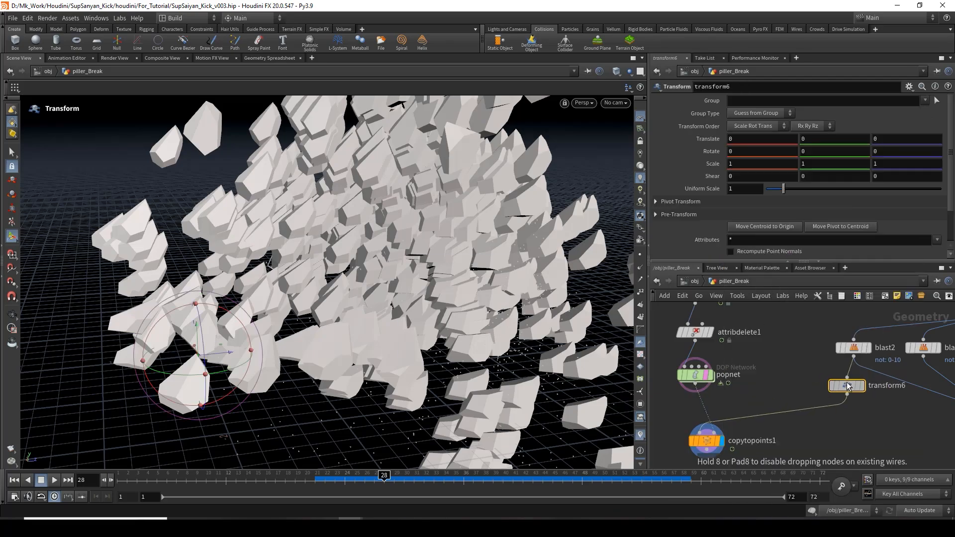
- Set the new Transform node's Uniform Scale to 0.05 and check the size of the copied rock pieces up close
{"action": "left_click_drag", "start_coordinate": [784, 190], "coordinate": [767, 186]}
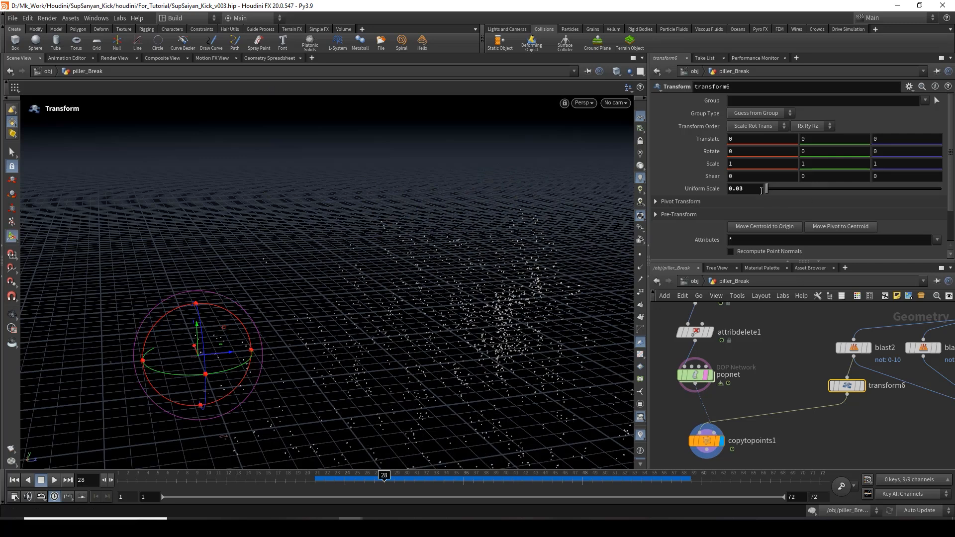
{"action": "left_click_drag", "start_coordinate": [745, 191], "coordinate": [755, 189]}
{"action": "type", "text": "05"}
{"action": "key", "text": "Return"}
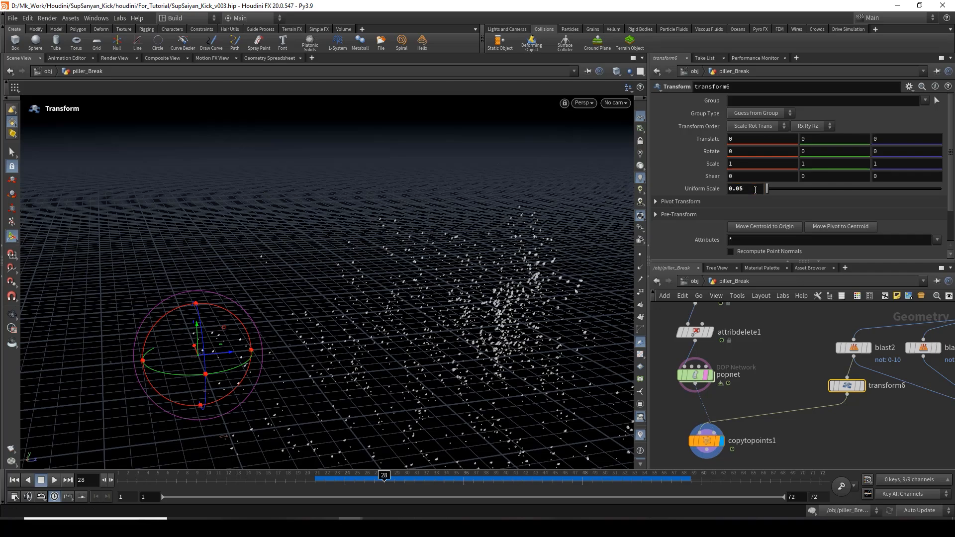
{"action": "middle_click_drag", "start_coordinate": [509, 218], "coordinate": [410, 262], "text": "alt"}
{"action": "right_click_drag", "start_coordinate": [409, 262], "coordinate": [472, 272], "text": "alt"}
{"action": "left_click_drag", "start_coordinate": [419, 281], "coordinate": [434, 260], "text": "alt"}
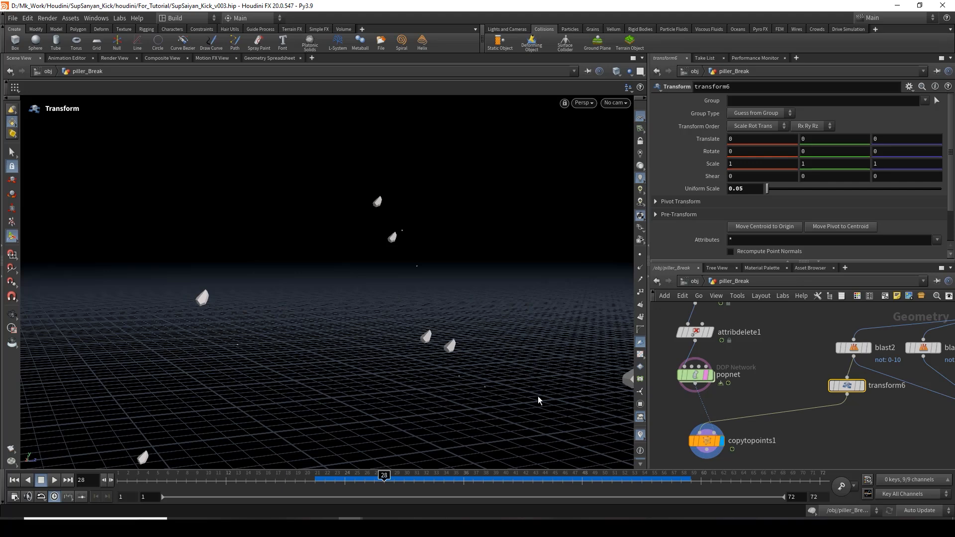
- Display the output of the assemble1 node and frame its packed rock pieces in the viewport
{"action": "middle_click_drag", "start_coordinate": [900, 417], "coordinate": [829, 378]}
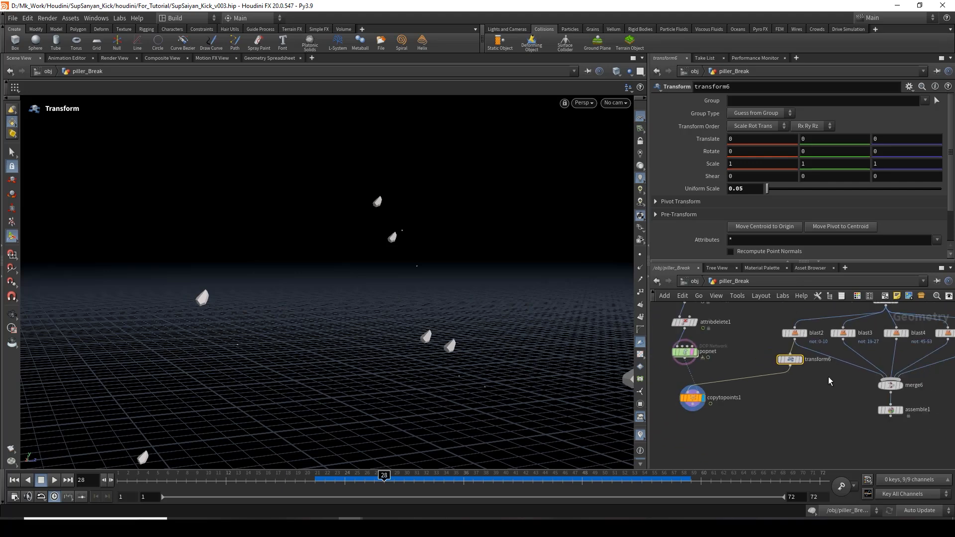
{"action": "scroll", "coordinate": [836, 383], "scroll_direction": "down", "scroll_amount": 3}
{"action": "middle_click_drag", "start_coordinate": [898, 356], "coordinate": [865, 401]}
{"action": "middle_click_drag", "start_coordinate": [900, 428], "coordinate": [873, 388]}
{"action": "scroll", "coordinate": [806, 413], "scroll_direction": "up", "scroll_amount": 2}
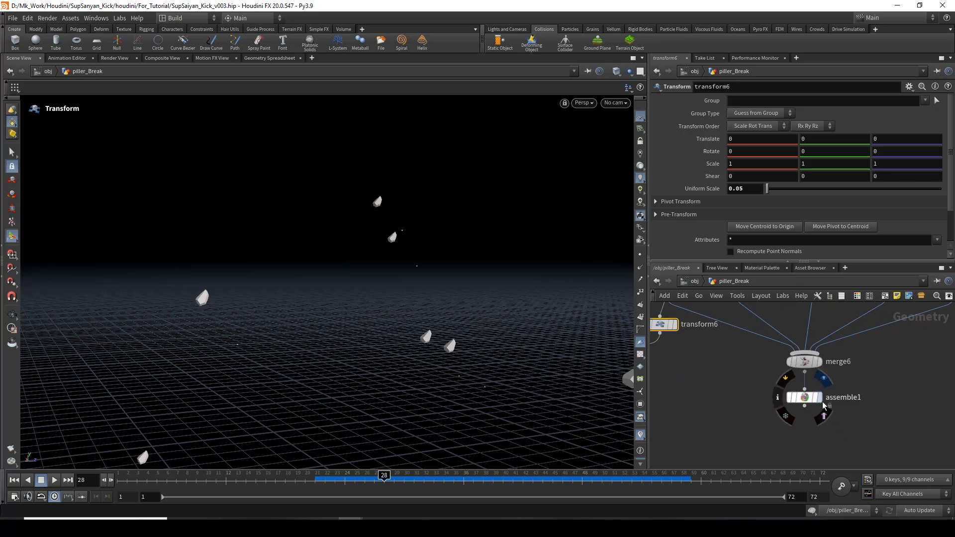
{"action": "left_click", "coordinate": [821, 399]}
{"action": "left_click", "coordinate": [805, 398]}
{"action": "scroll", "coordinate": [423, 291], "scroll_direction": "down", "scroll_amount": 4}
{"action": "middle_click_drag", "start_coordinate": [428, 304], "coordinate": [563, 330], "text": "alt"}
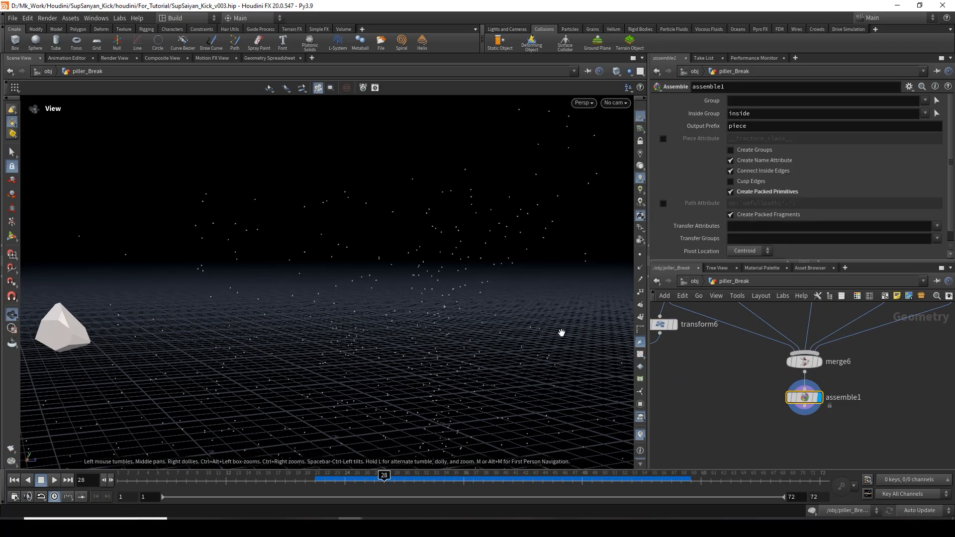
{"action": "middle_click_drag", "start_coordinate": [834, 429], "coordinate": [826, 397]}
{"action": "left_click", "coordinate": [794, 392]}
{"action": "right_click_drag", "start_coordinate": [534, 385], "coordinate": [230, 314], "text": "alt"}
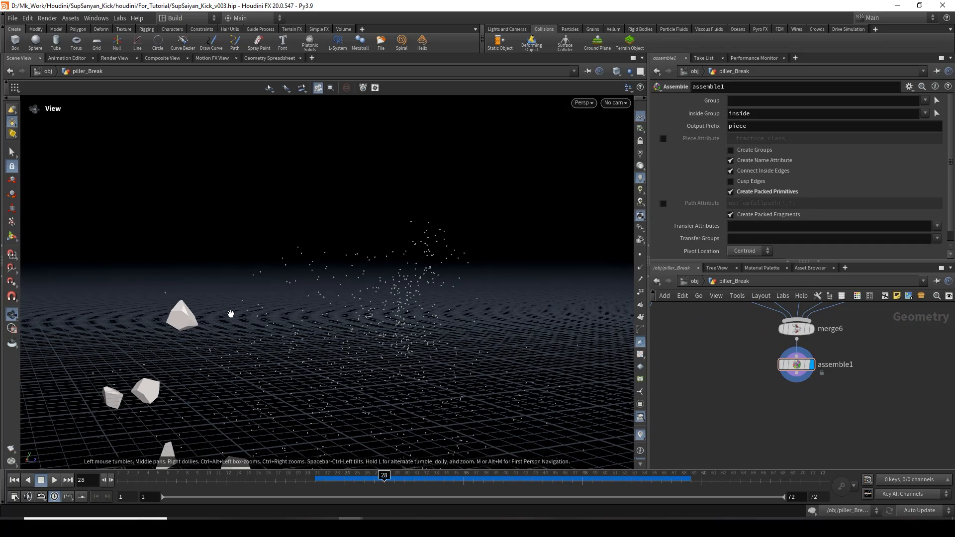
{"action": "middle_click_drag", "start_coordinate": [489, 369], "coordinate": [384, 332], "text": "alt"}
{"action": "left_click_drag", "start_coordinate": [343, 338], "coordinate": [469, 375]}
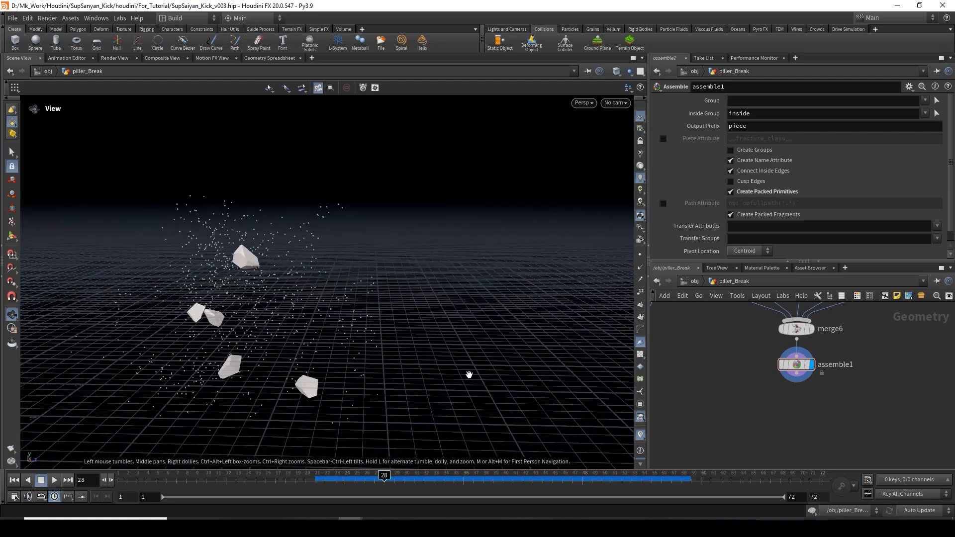
- Turn off the template display of the popnet particles, leaving only the assemble1 pieces shown
{"action": "scroll", "coordinate": [749, 381], "scroll_direction": "down", "scroll_amount": 3}
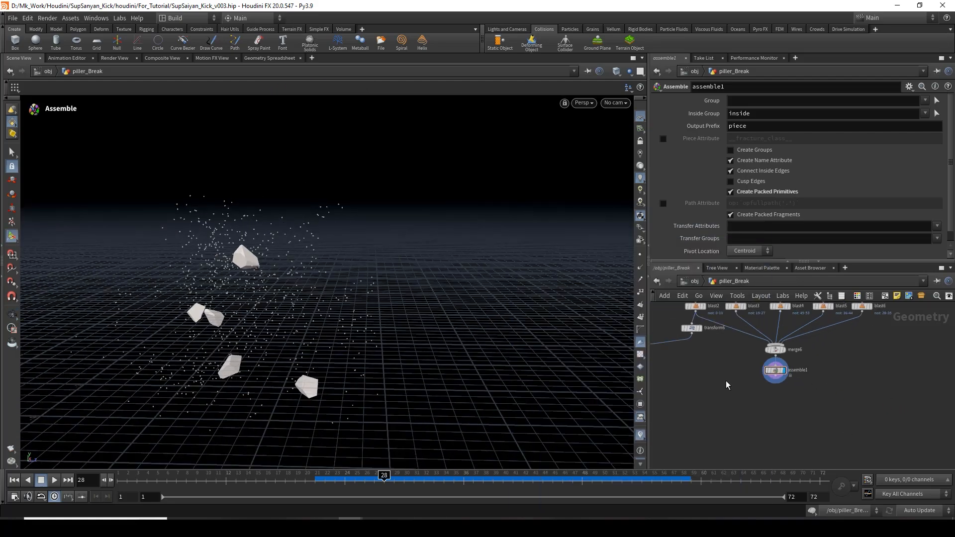
{"action": "middle_click_drag", "start_coordinate": [725, 383], "coordinate": [689, 390]}
{"action": "scroll", "coordinate": [774, 359], "scroll_direction": "up", "scroll_amount": 2}
{"action": "left_click", "coordinate": [782, 374]}
{"action": "scroll", "coordinate": [829, 415], "scroll_direction": "up", "scroll_amount": 2}
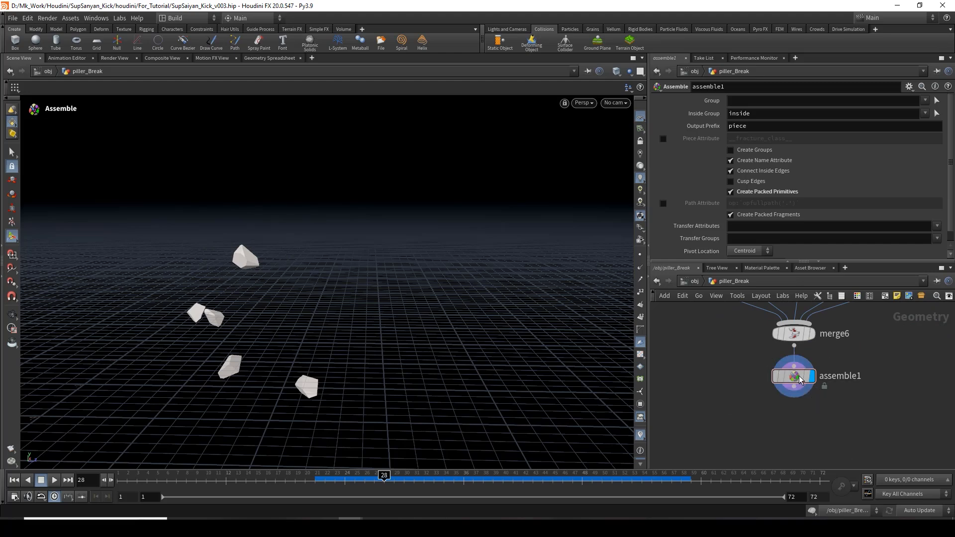
- Add a For-Each Primitive block wired to the output of assemble1
{"action": "left_click", "coordinate": [795, 393]}
{"action": "left_click", "coordinate": [791, 417]}
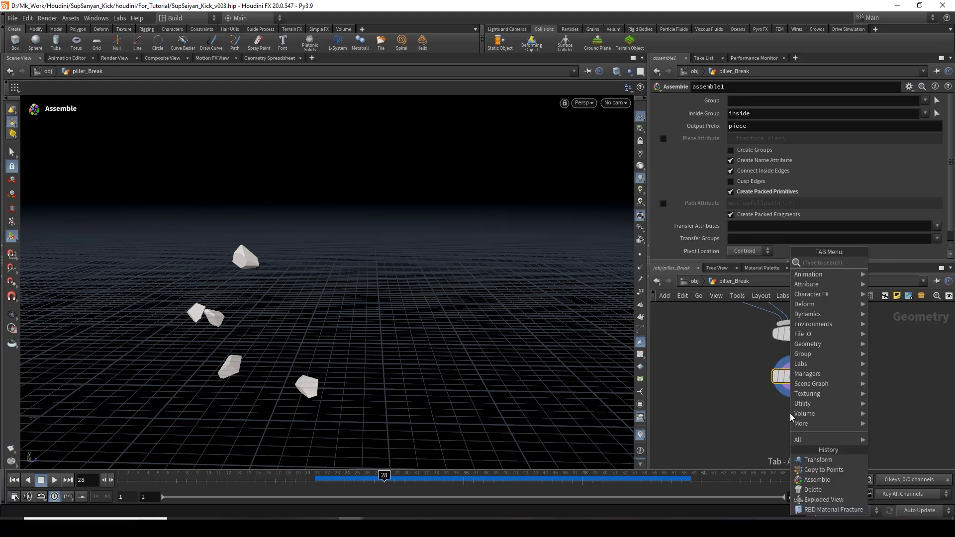
{"action": "type", "text": "f"}
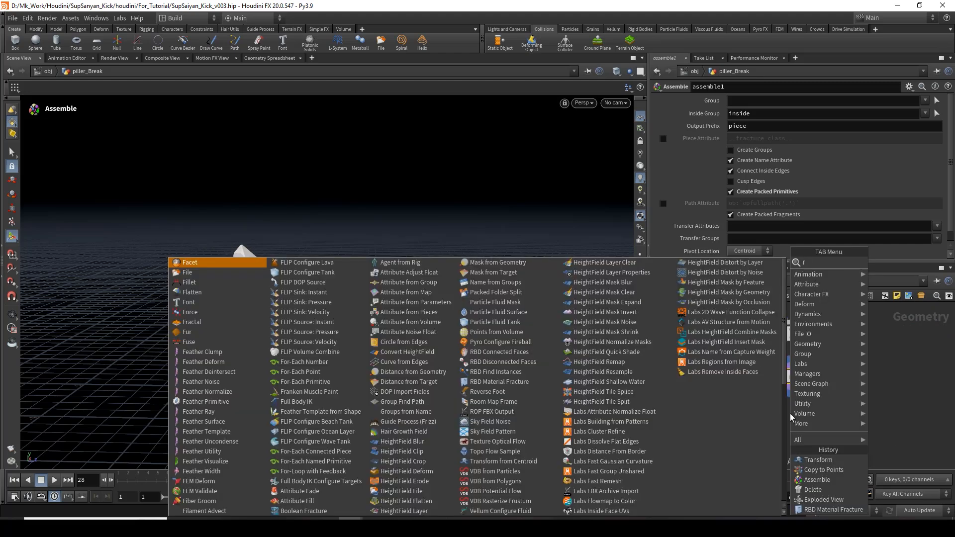
{"action": "type", "text": "o"}
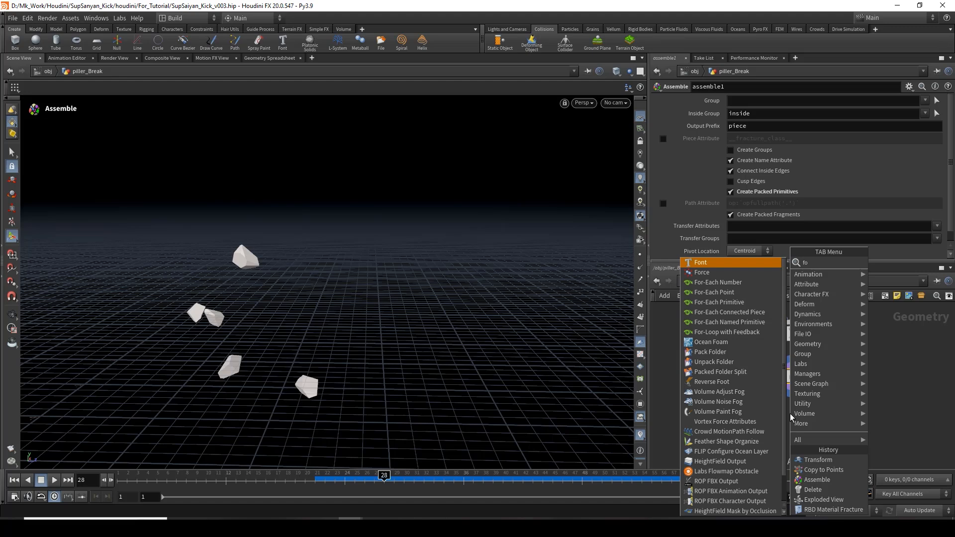
{"action": "type", "text": "ea"}
{"action": "key", "text": "Down"}
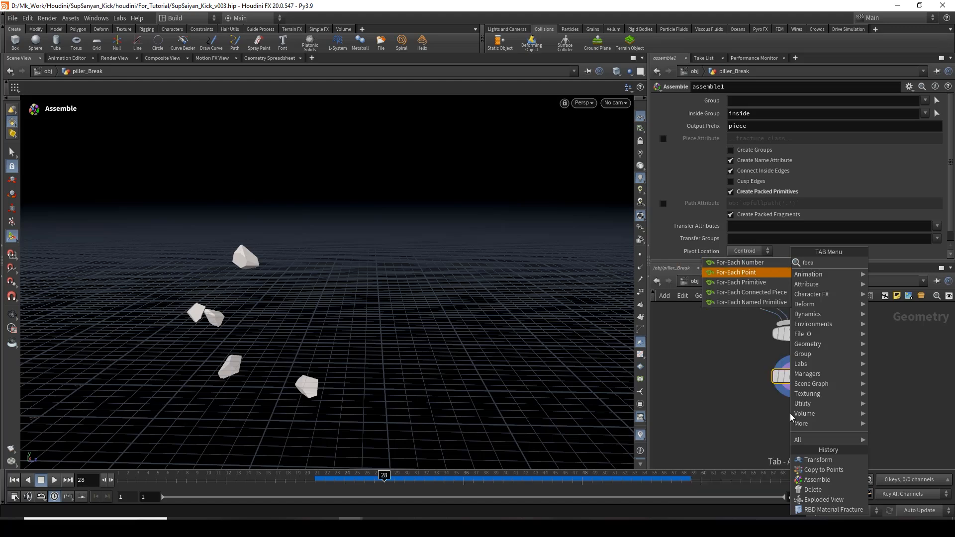
{"action": "key", "text": "Down"}
{"action": "key", "text": "Return"}
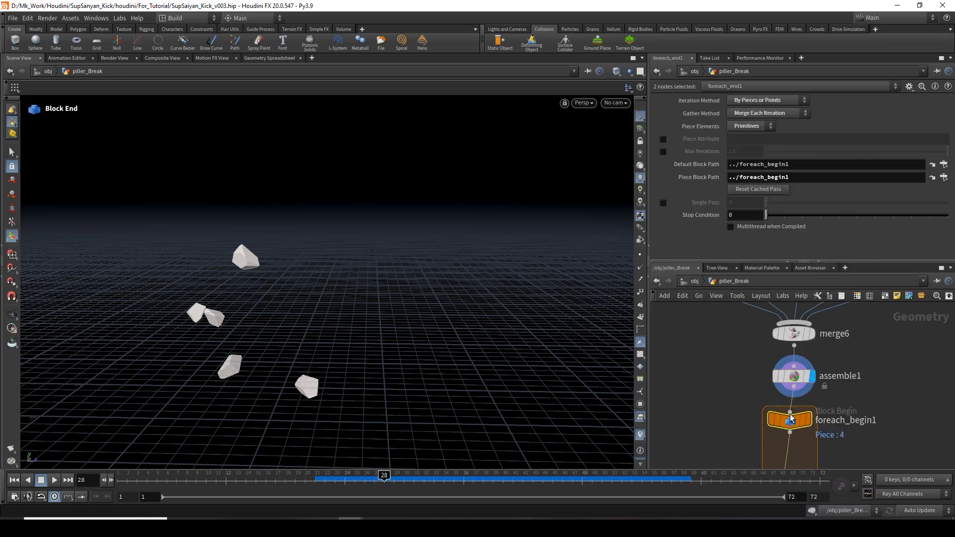
{"action": "left_click", "coordinate": [791, 419]}
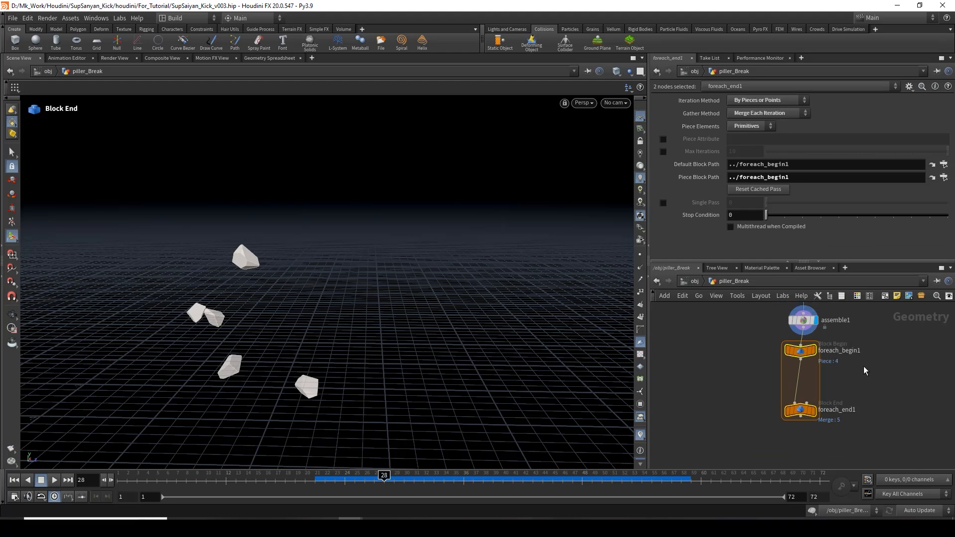
- Insert an Attribute Create node between the loop's foreach_begin1 and foreach_end1 nodes
{"action": "left_click_drag", "start_coordinate": [803, 411], "coordinate": [803, 422]}
{"action": "key", "text": "Tab"}
{"action": "type", "text": "a"}
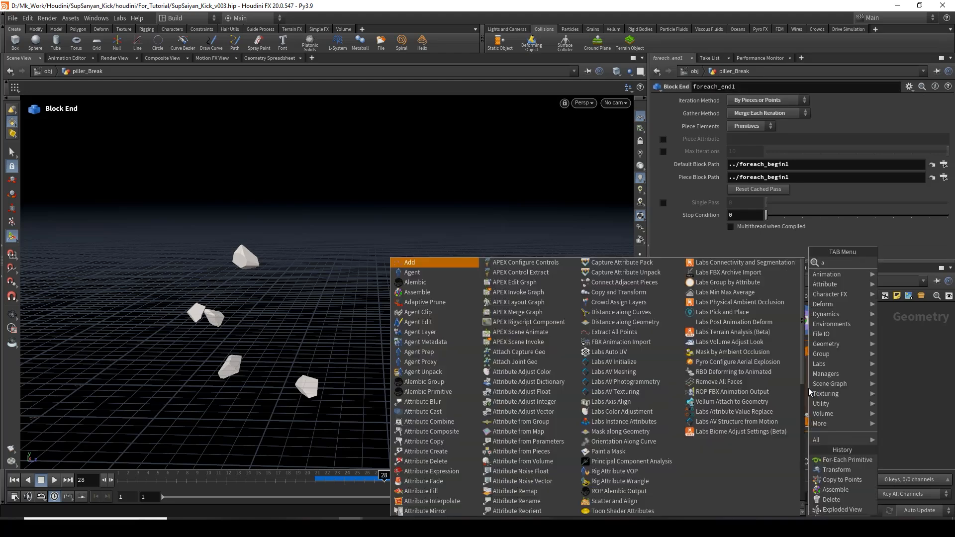
{"action": "type", "text": "ttcrea"}
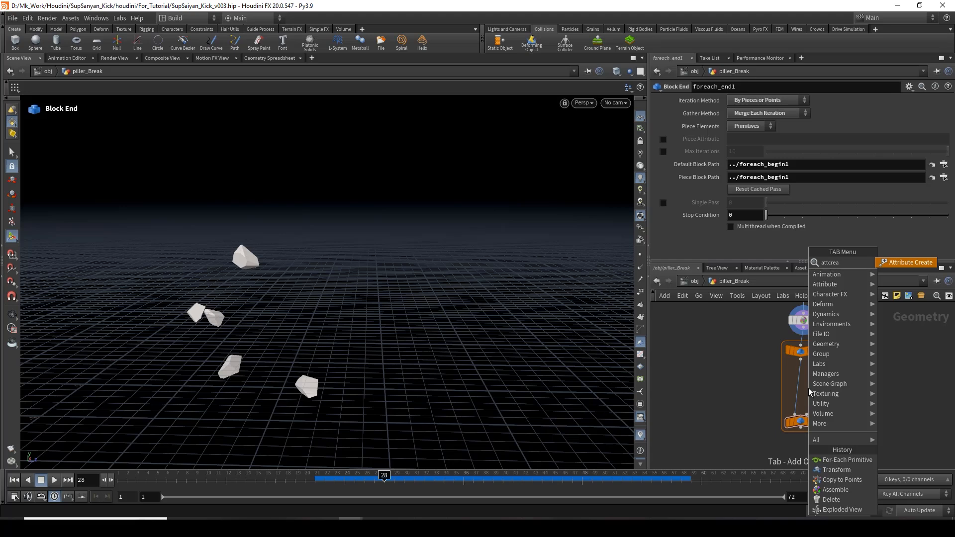
{"action": "key", "text": "Return"}
{"action": "left_click", "coordinate": [808, 389]}
{"action": "left_click_drag", "start_coordinate": [810, 392], "coordinate": [803, 390]}
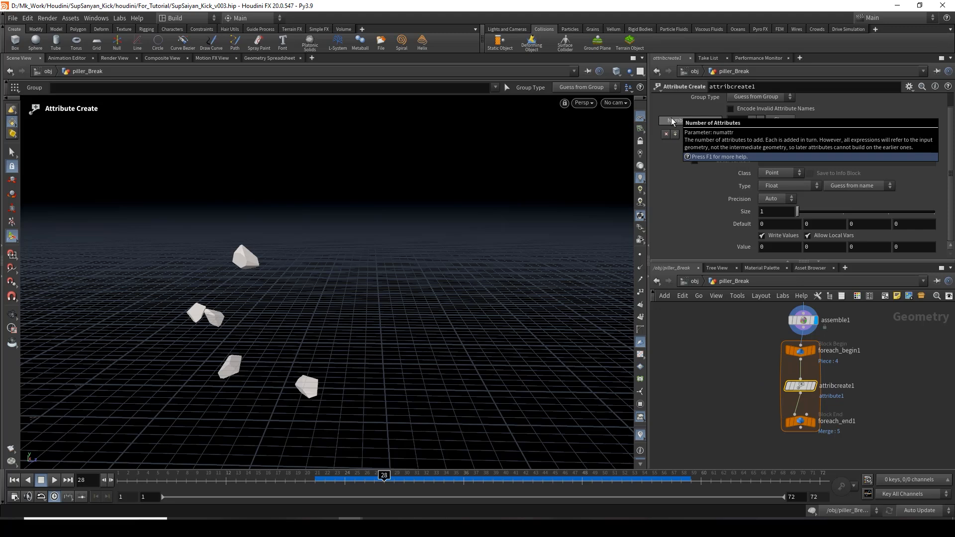
- Name the created attribute P and set its type to Vector
{"action": "type", "text": "P"}
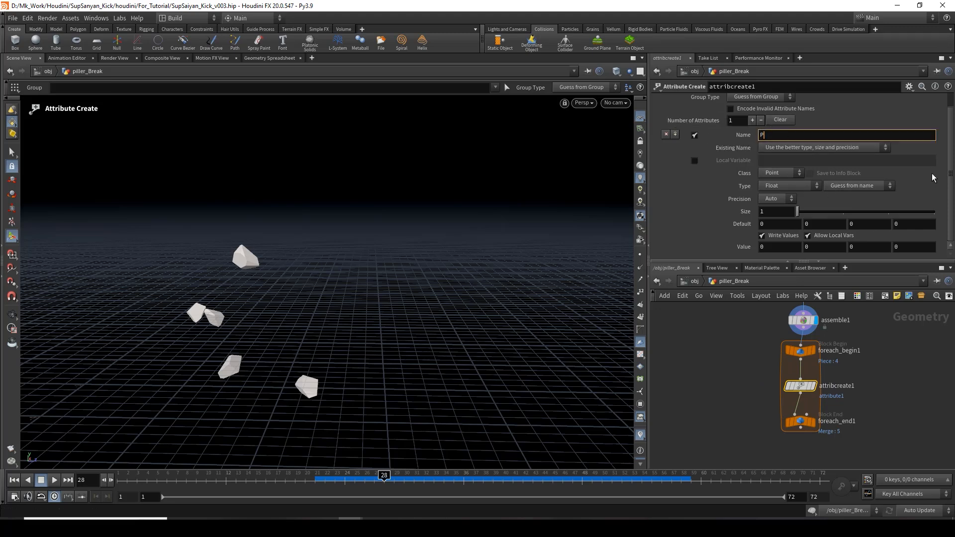
{"action": "key", "text": "Return"}
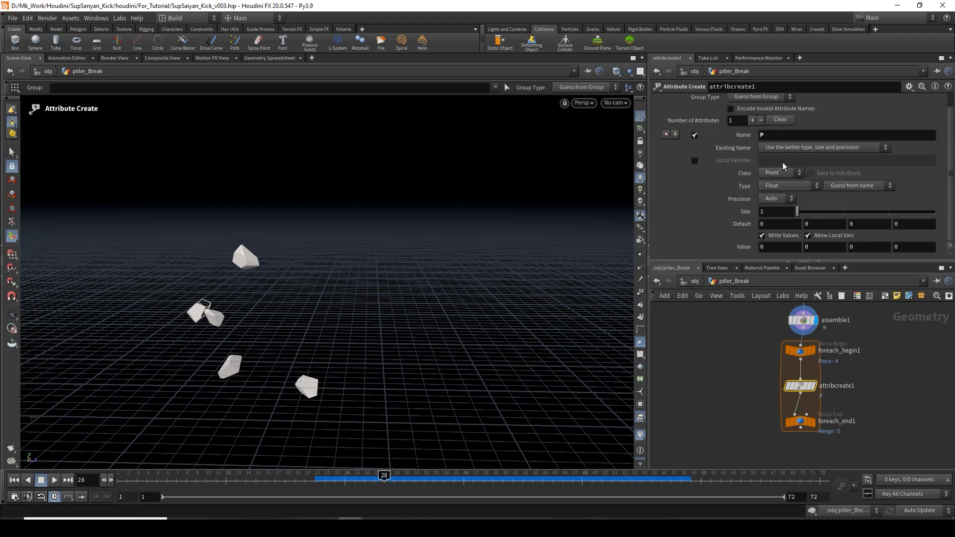
{"action": "left_click", "coordinate": [790, 187]}
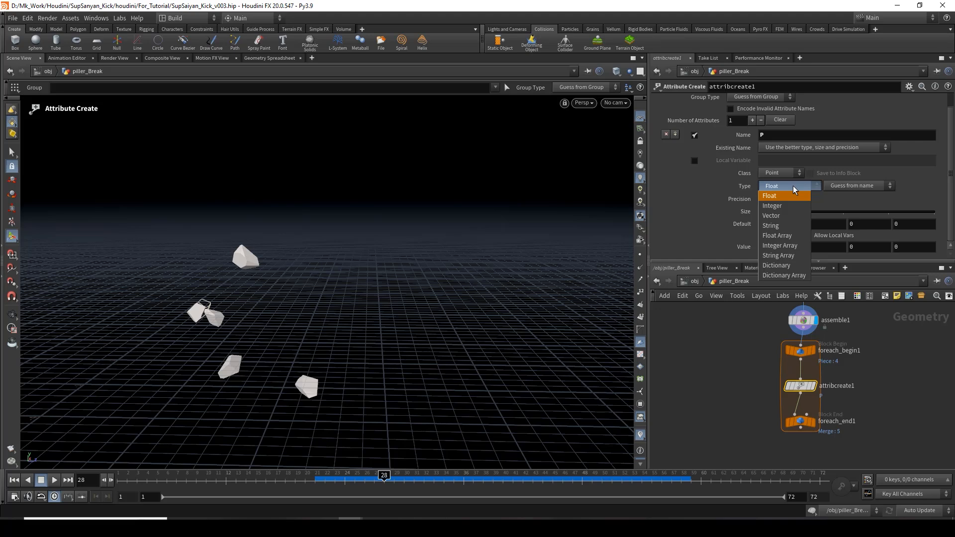
{"action": "left_click", "coordinate": [791, 215]}
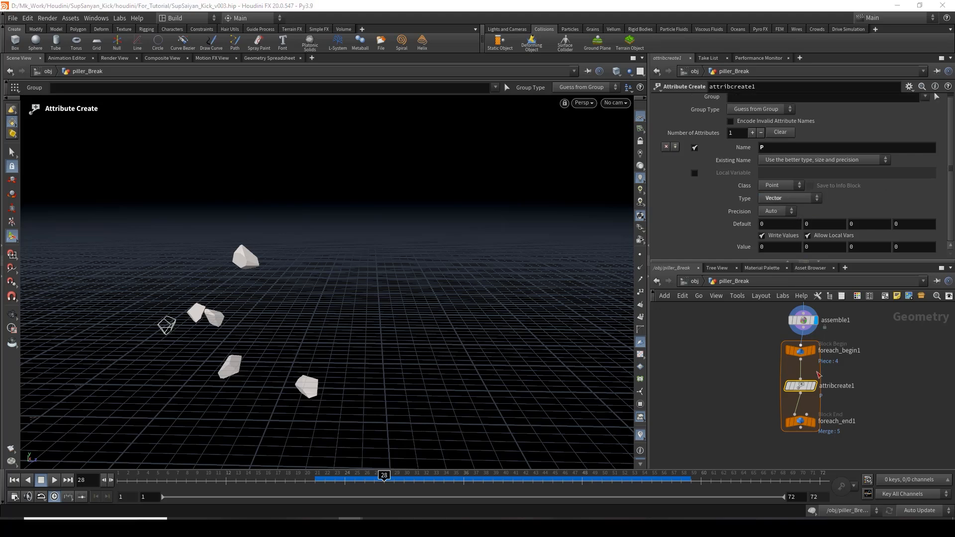
- Append a Null node after foreach_end1, display it, and inspect the rock pieces gathered at the origin
{"action": "middle_click_drag", "start_coordinate": [833, 407], "coordinate": [834, 362]}
{"action": "left_click", "coordinate": [802, 383]}
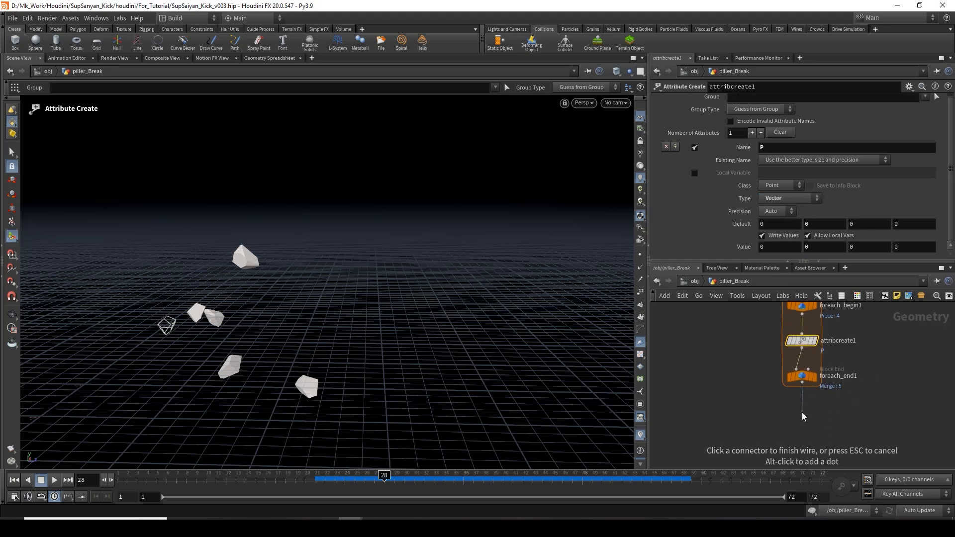
{"action": "left_click", "coordinate": [803, 417]}
{"action": "type", "text": "null"}
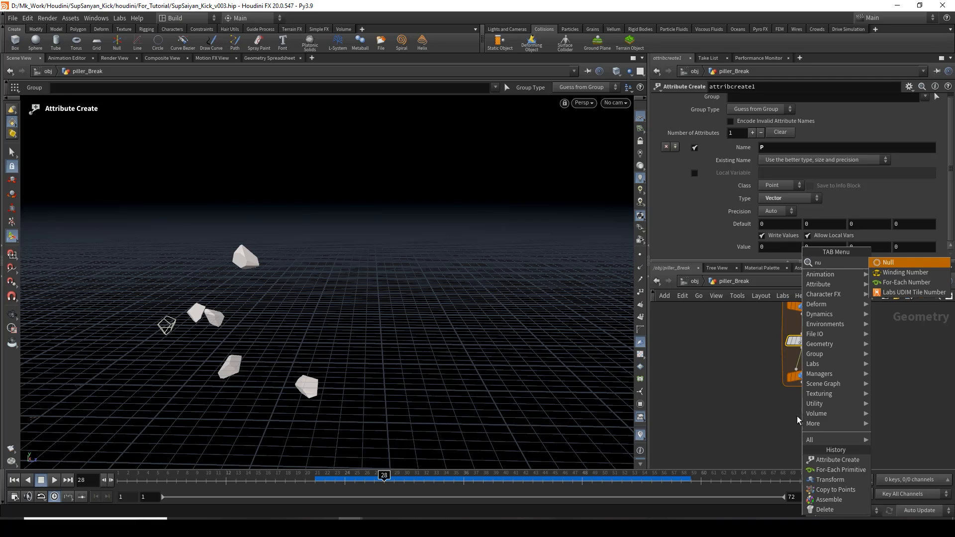
{"action": "key", "text": "Return"}
{"action": "left_click", "coordinate": [811, 412]}
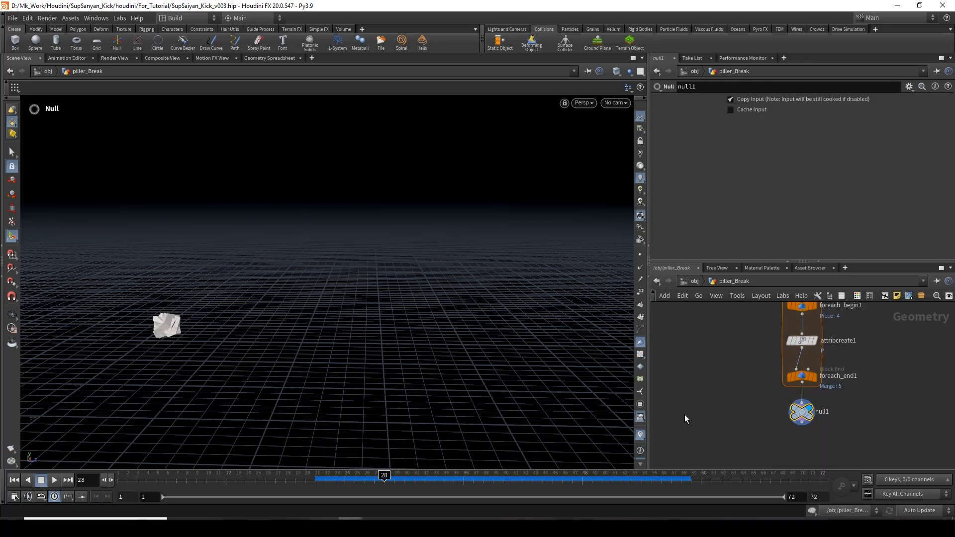
{"action": "key", "text": "Escape"}
{"action": "right_click_drag", "start_coordinate": [163, 325], "coordinate": [256, 328]}
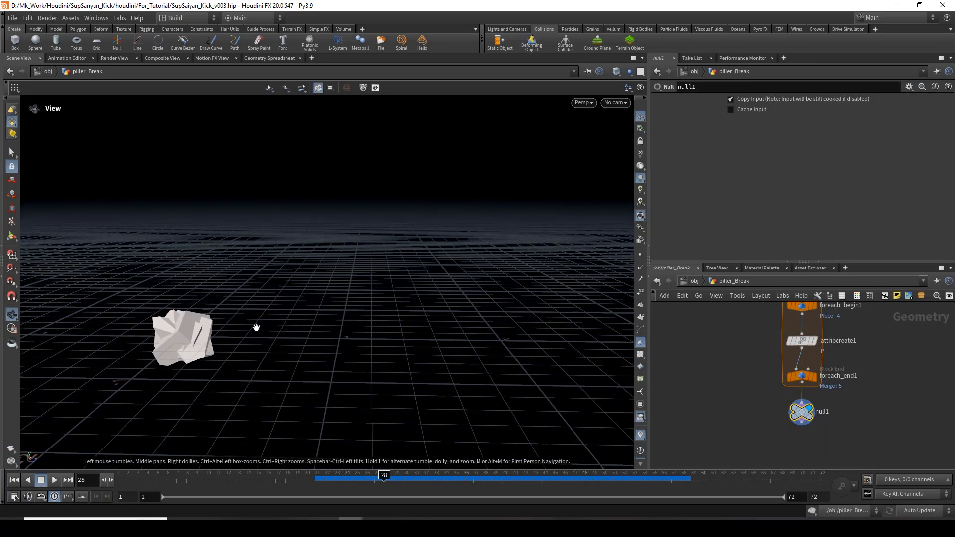
{"action": "left_click_drag", "start_coordinate": [255, 327], "coordinate": [345, 283]}
- Move copytopoints1 lower in the network and rewire its source input from transform6 to null1
{"action": "scroll", "coordinate": [935, 464], "scroll_direction": "down", "scroll_amount": 2}
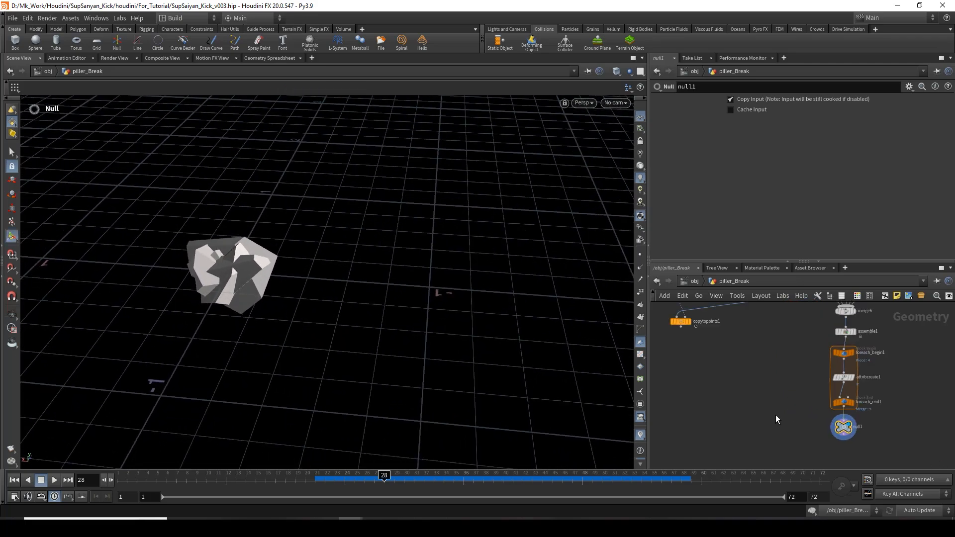
{"action": "middle_click_drag", "start_coordinate": [776, 406], "coordinate": [788, 455]}
{"action": "left_click_drag", "start_coordinate": [697, 376], "coordinate": [693, 433]}
{"action": "scroll", "coordinate": [757, 414], "scroll_direction": "down", "scroll_amount": 1}
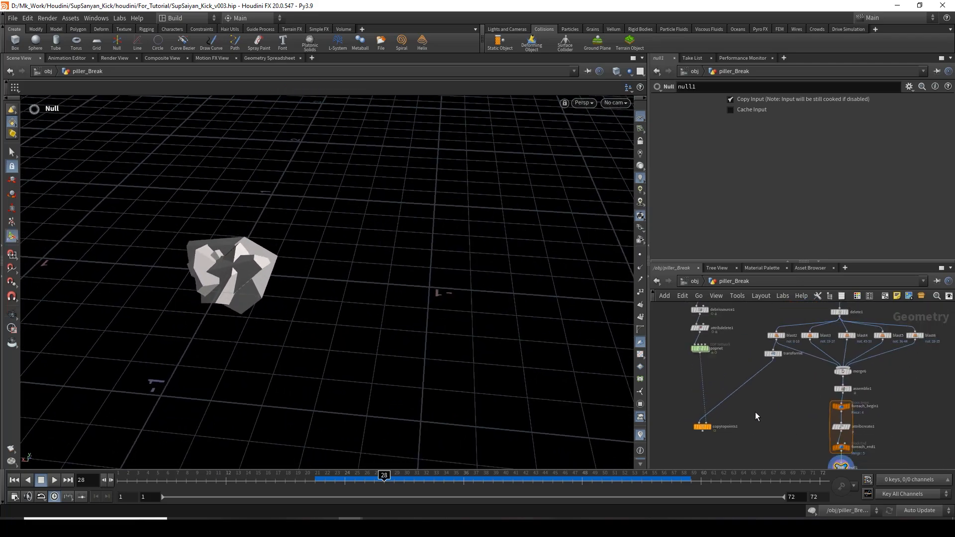
{"action": "left_click", "coordinate": [757, 374]}
{"action": "scroll", "coordinate": [771, 424], "scroll_direction": "down", "scroll_amount": 2}
{"action": "middle_click_drag", "start_coordinate": [771, 424], "coordinate": [749, 354]}
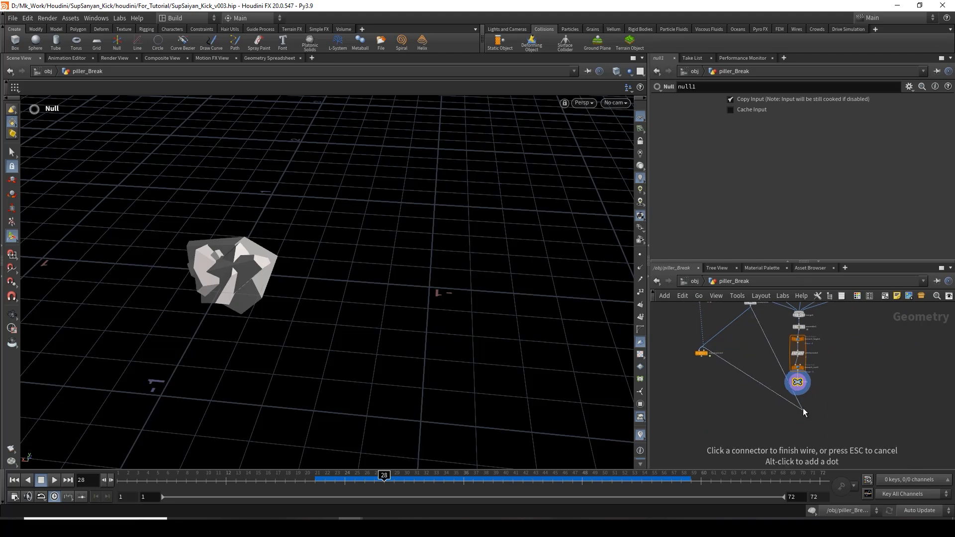
{"action": "left_click", "coordinate": [799, 390]}
{"action": "middle_click_drag", "start_coordinate": [734, 386], "coordinate": [752, 468]}
{"action": "scroll", "coordinate": [723, 440], "scroll_direction": "up", "scroll_amount": 2}
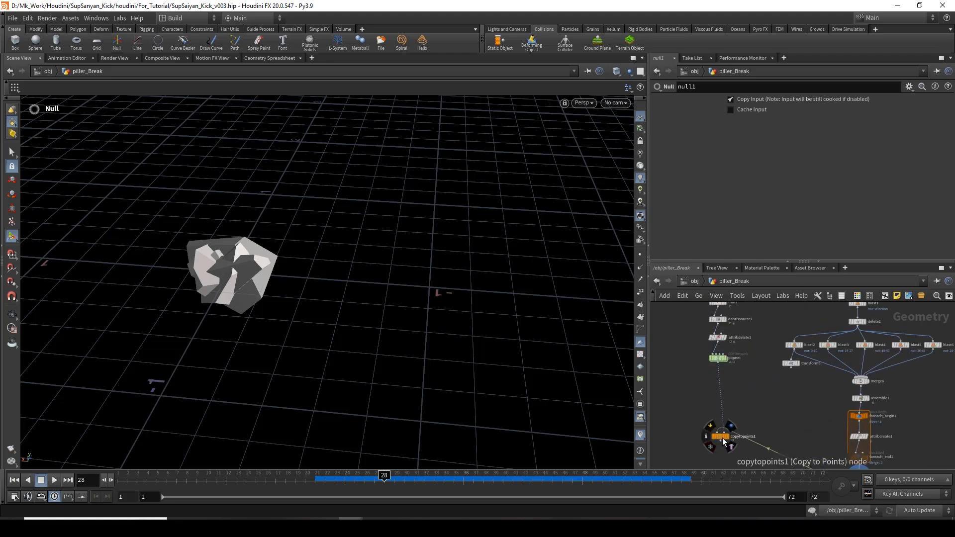
- Display the copytopoints1 node to show the rock pieces copied onto the particles
{"action": "scroll", "coordinate": [722, 438], "scroll_direction": "up", "scroll_amount": 2}
{"action": "left_click", "coordinate": [715, 435]}
{"action": "left_click_drag", "start_coordinate": [712, 438], "coordinate": [722, 438]}
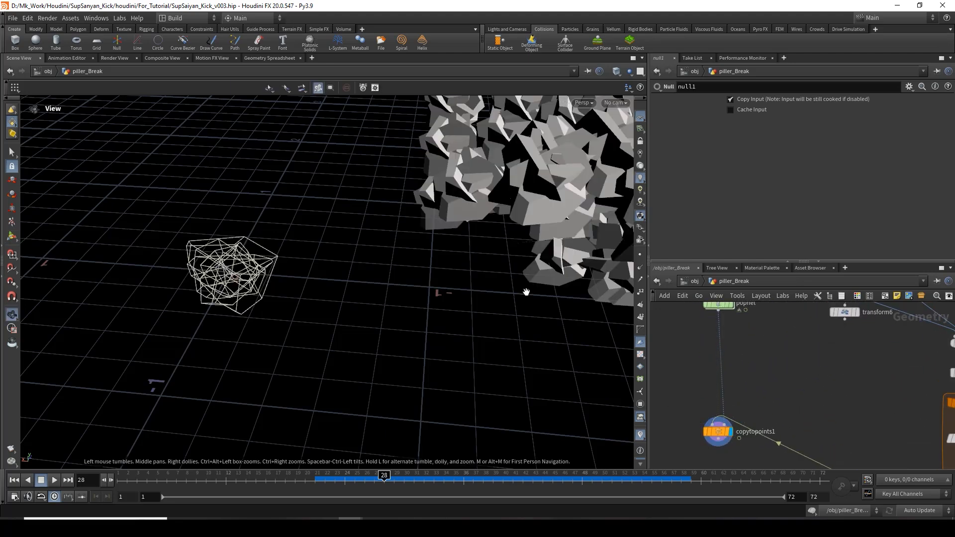
- Insert a Transform node between foreach_end1 and null1, moving null1 lower to make room
{"action": "middle_click_drag", "start_coordinate": [517, 286], "coordinate": [397, 348], "text": "alt"}
{"action": "scroll", "coordinate": [397, 344], "scroll_direction": "down", "scroll_amount": 1}
{"action": "scroll", "coordinate": [394, 312], "scroll_direction": "down", "scroll_amount": 1}
{"action": "middle_click_drag", "start_coordinate": [455, 246], "coordinate": [271, 274], "text": "alt"}
{"action": "scroll", "coordinate": [394, 313], "scroll_direction": "down", "scroll_amount": 2}
{"action": "scroll", "coordinate": [338, 305], "scroll_direction": "down", "scroll_amount": 3}
{"action": "middle_click_drag", "start_coordinate": [772, 385], "coordinate": [689, 249]}
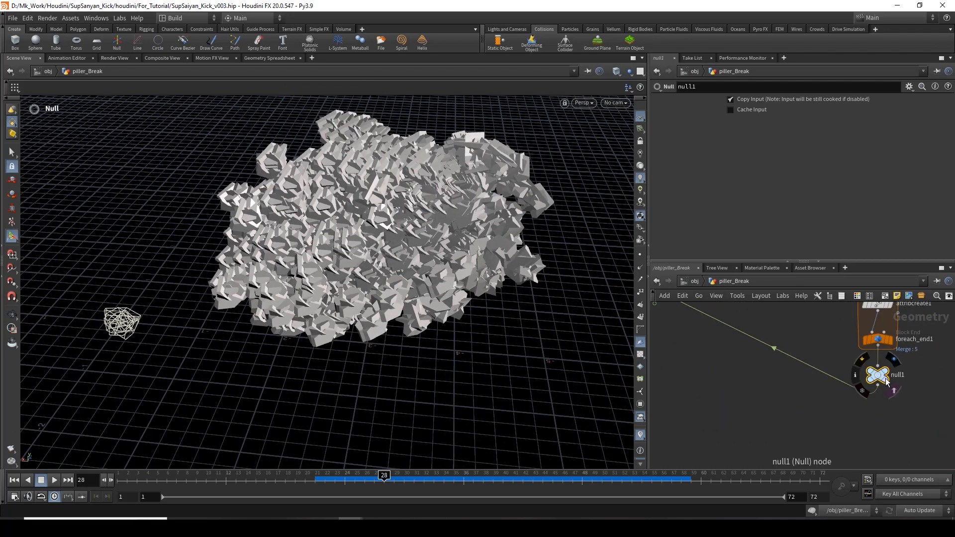
{"action": "left_click_drag", "start_coordinate": [878, 376], "coordinate": [882, 407]}
{"action": "key", "text": "Tab"}
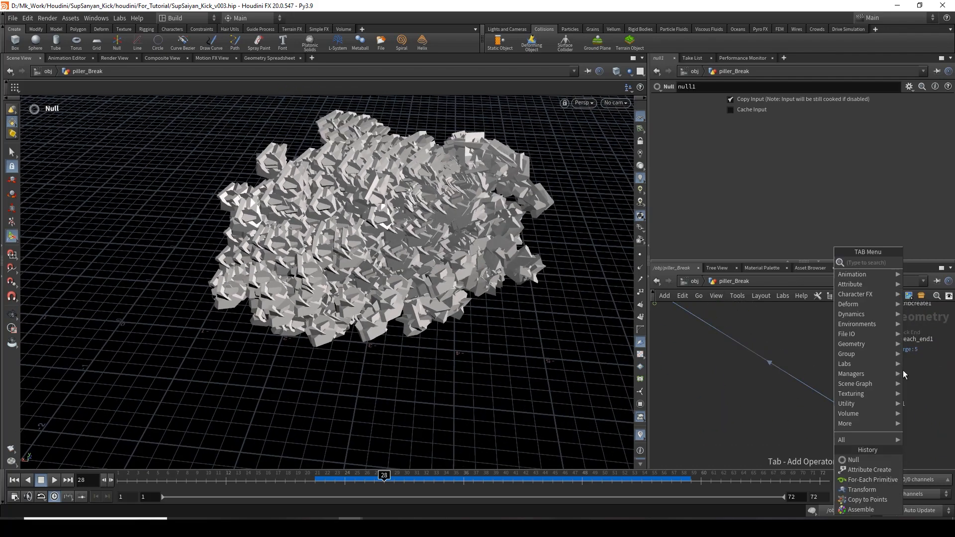
{"action": "type", "text": "trans"}
{"action": "key", "text": "Return"}
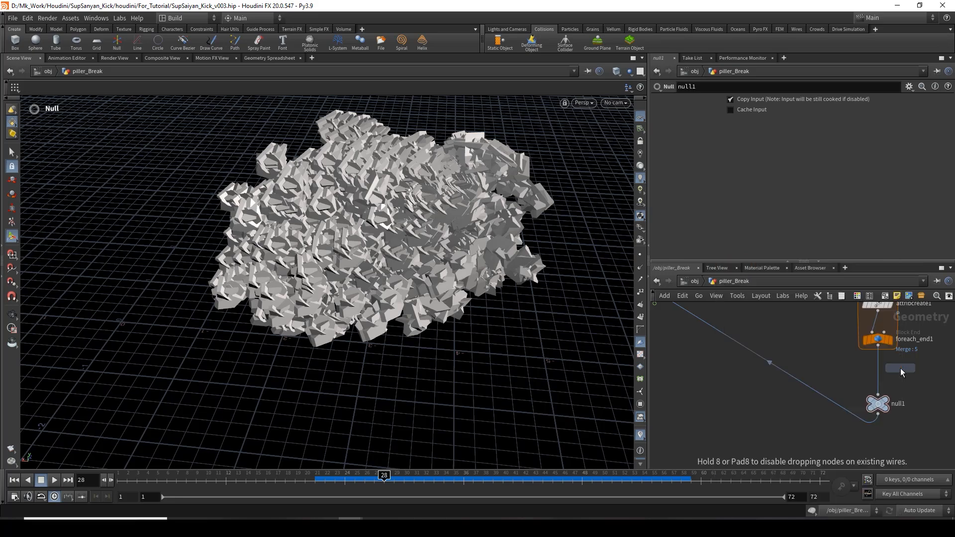
{"action": "left_click", "coordinate": [878, 370]}
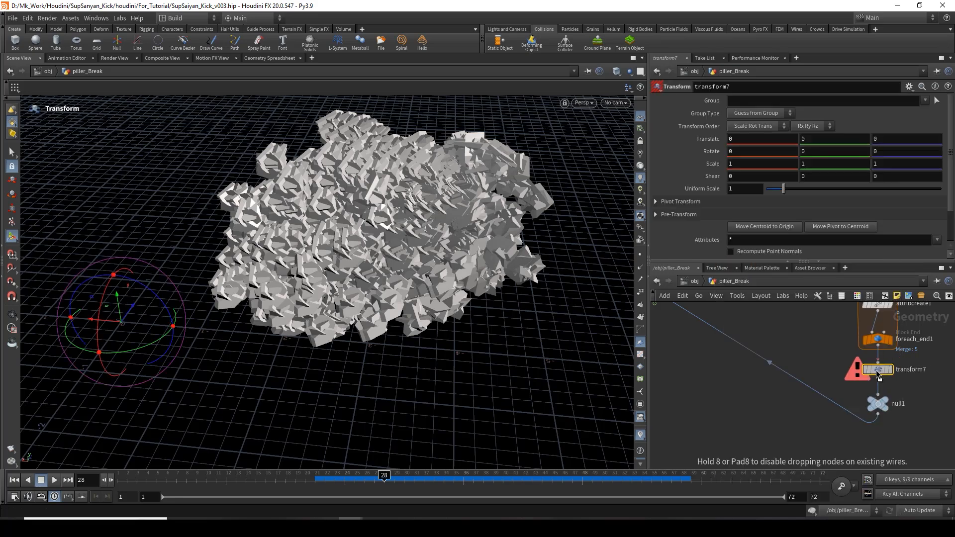
- Set the new Transform's uniform scale to 0.17 and look over the copied rocks up close
{"action": "left_click_drag", "start_coordinate": [781, 190], "coordinate": [770, 193]}
{"action": "key", "text": "Escape"}
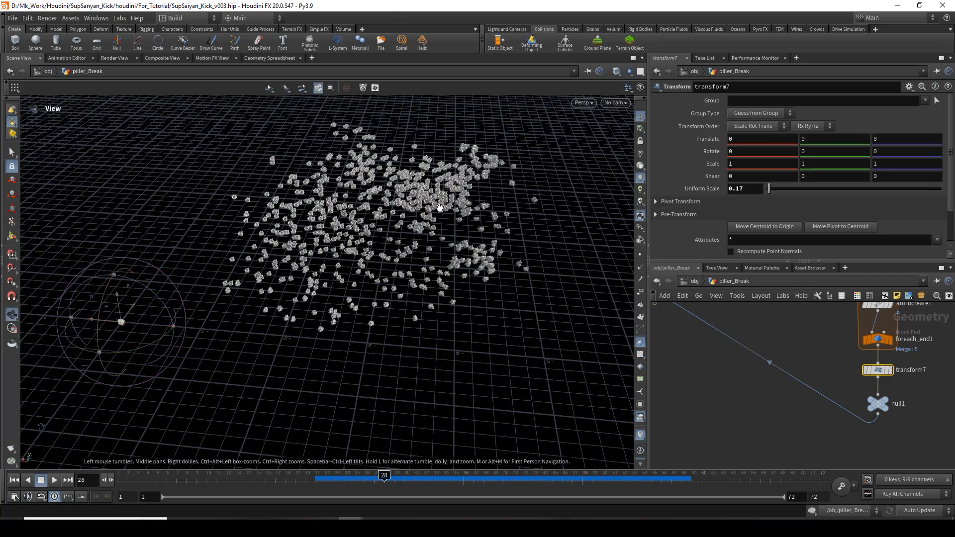
{"action": "right_click_drag", "start_coordinate": [440, 207], "coordinate": [409, 310]}
{"action": "mouse_move", "coordinate": [409, 311]}
{"action": "left_mouse_down"}
{"action": "mouse_move", "coordinate": [416, 307]}
{"action": "mouse_move", "coordinate": [399, 311]}
{"action": "left_mouse_up"}
{"action": "middle_click_drag", "start_coordinate": [343, 265], "coordinate": [418, 318]}
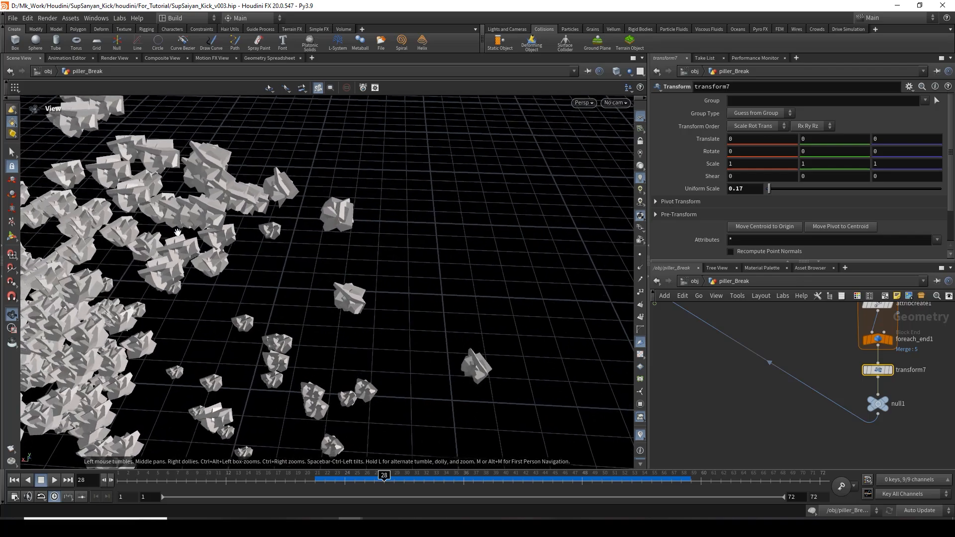
{"action": "left_click_drag", "start_coordinate": [266, 246], "coordinate": [311, 222]}
- Turn on the popnet node's template flag and switch the viewport to wireframe to examine the rock pieces stacked on one particle
{"action": "key", "text": "t"}
{"action": "middle_click_drag", "start_coordinate": [775, 326], "coordinate": [820, 414]}
{"action": "middle_click_drag", "start_coordinate": [797, 350], "coordinate": [790, 414]}
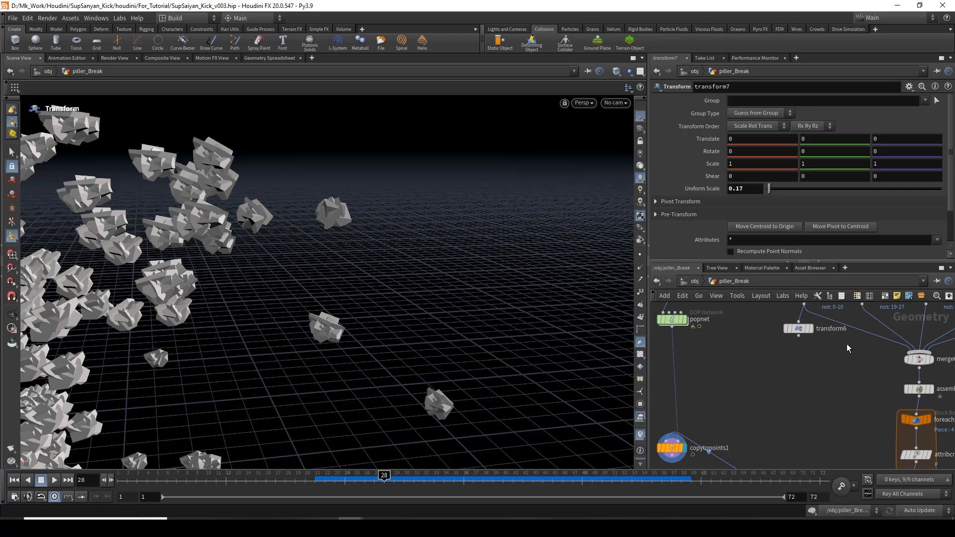
{"action": "middle_click_drag", "start_coordinate": [849, 343], "coordinate": [853, 375]}
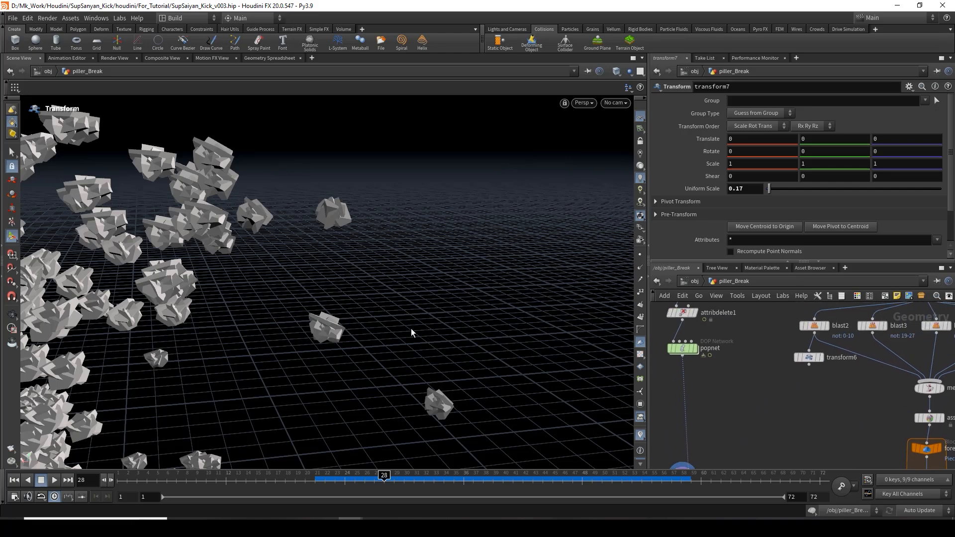
{"action": "middle_click_drag", "start_coordinate": [300, 284], "coordinate": [321, 363], "text": "alt"}
{"action": "middle_click_drag", "start_coordinate": [362, 307], "coordinate": [324, 367], "text": "alt"}
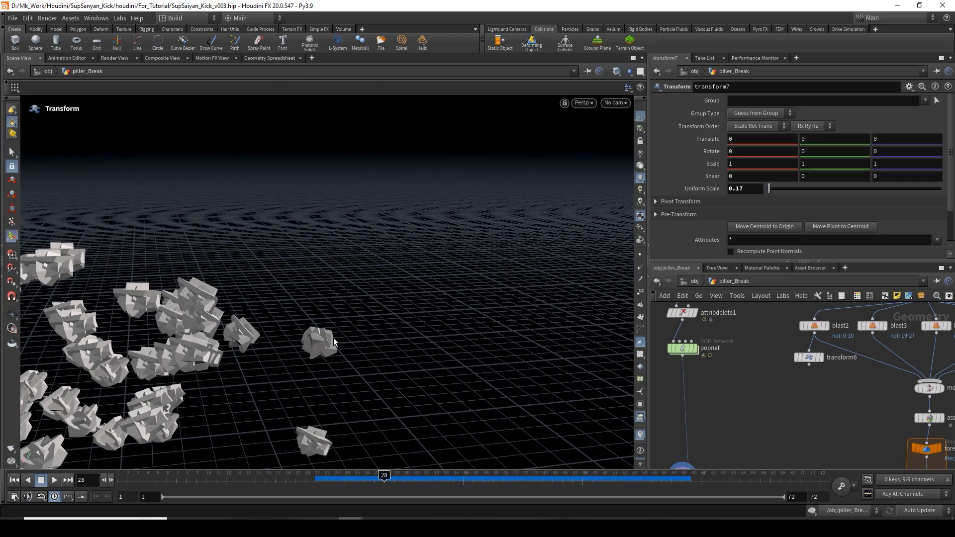
{"action": "right_click_drag", "start_coordinate": [399, 338], "coordinate": [520, 336], "text": "alt"}
{"action": "middle_click_drag", "start_coordinate": [702, 348], "coordinate": [718, 384]}
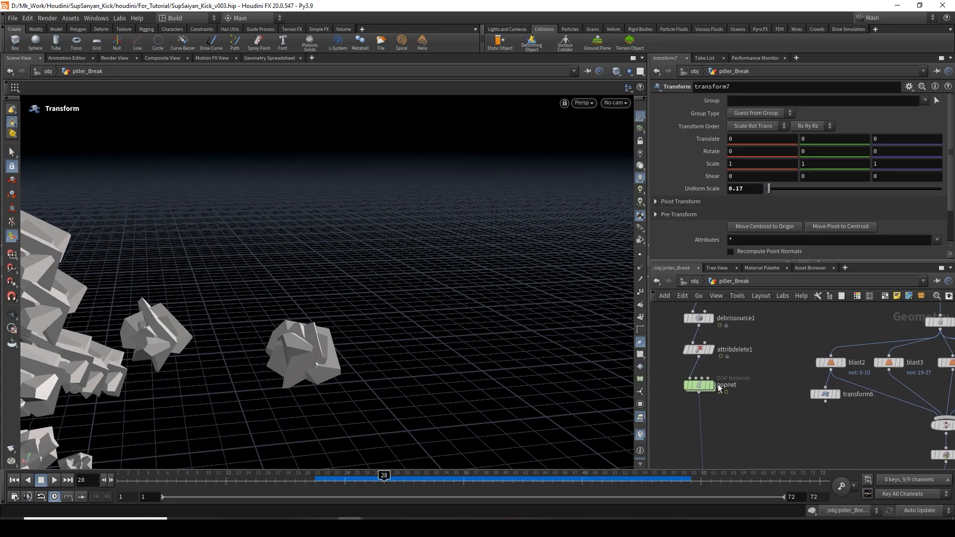
{"action": "left_click", "coordinate": [704, 404]}
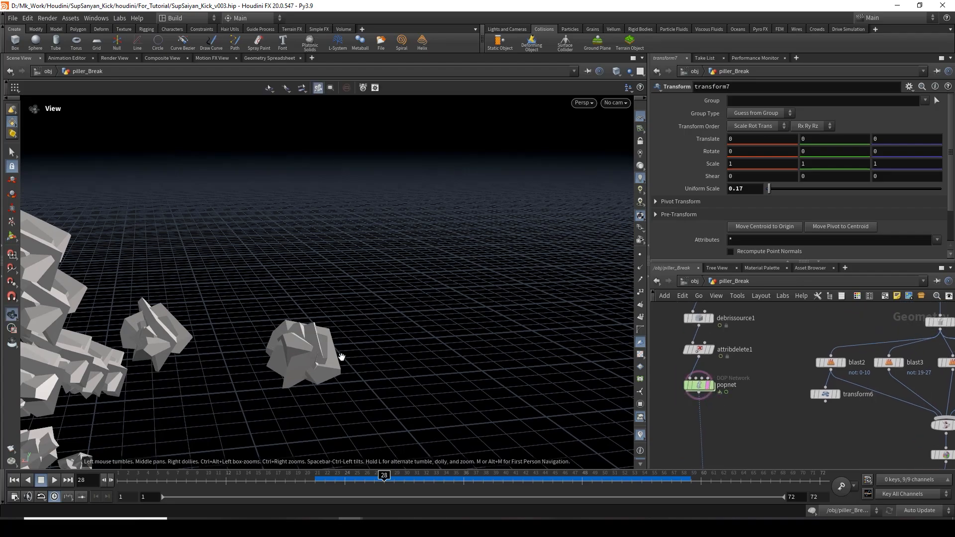
{"action": "right_click_drag", "start_coordinate": [304, 348], "coordinate": [437, 335], "text": "alt"}
{"action": "mouse_move", "coordinate": [256, 358]}
{"action": "right_mouse_down", "text": "alt"}
{"action": "mouse_move", "coordinate": [442, 365]}
{"action": "mouse_move", "coordinate": [377, 363]}
{"action": "mouse_move", "coordinate": [369, 348]}
{"action": "right_mouse_up", "text": "alt"}
{"action": "key", "text": "shift+w"}
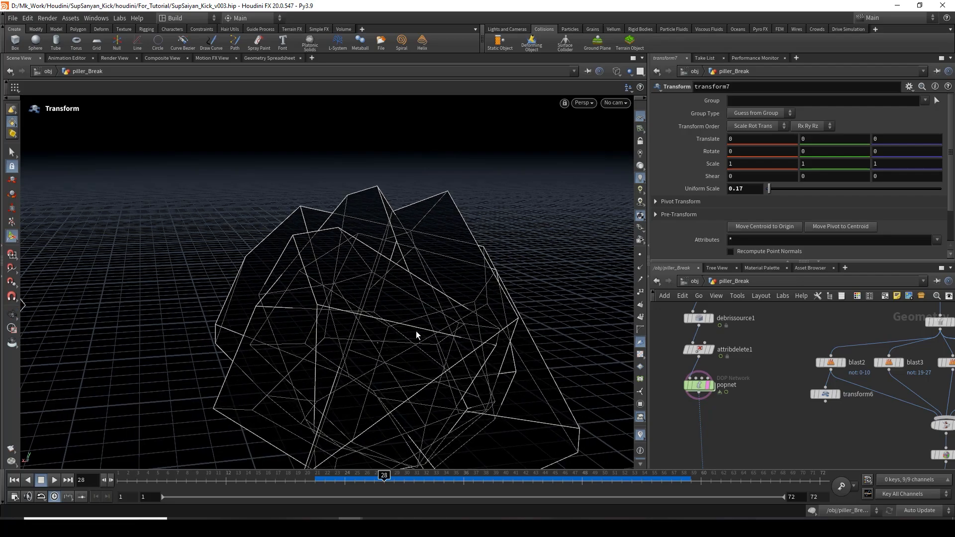
{"action": "right_click_drag", "start_coordinate": [416, 330], "coordinate": [306, 358], "text": "alt"}
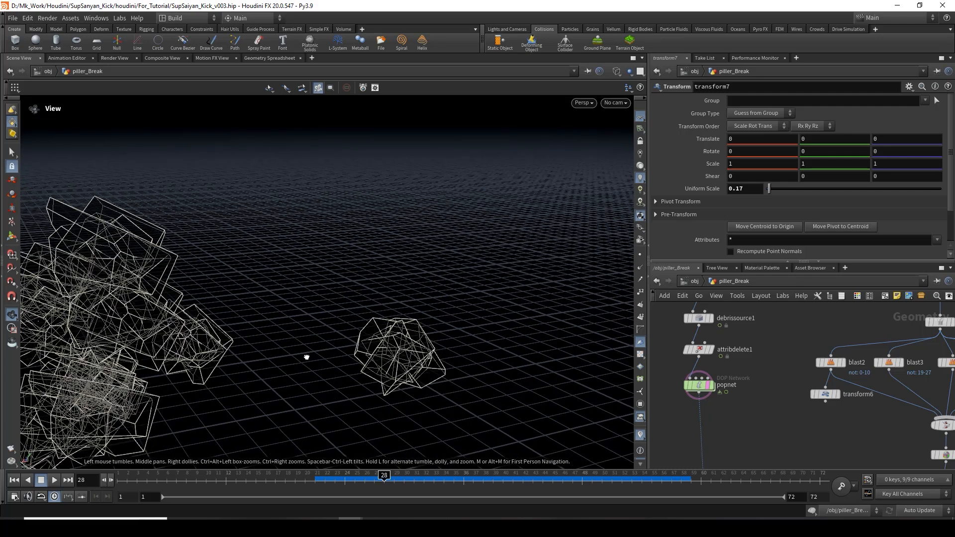
{"action": "scroll", "coordinate": [774, 434], "scroll_direction": "down", "scroll_amount": 3}
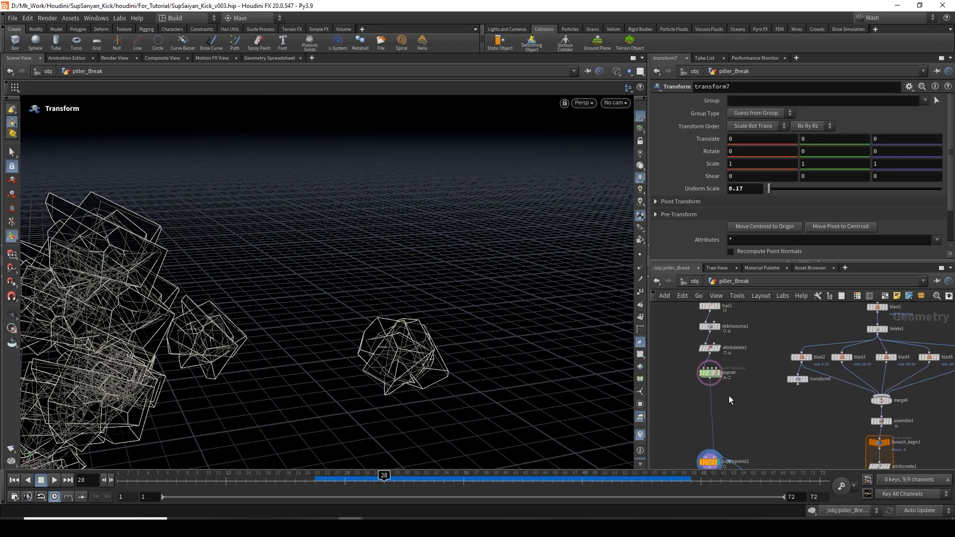
- Insert an Attribute Adjust Integer node between popnet and copytopoints1
{"action": "key", "text": "Tab"}
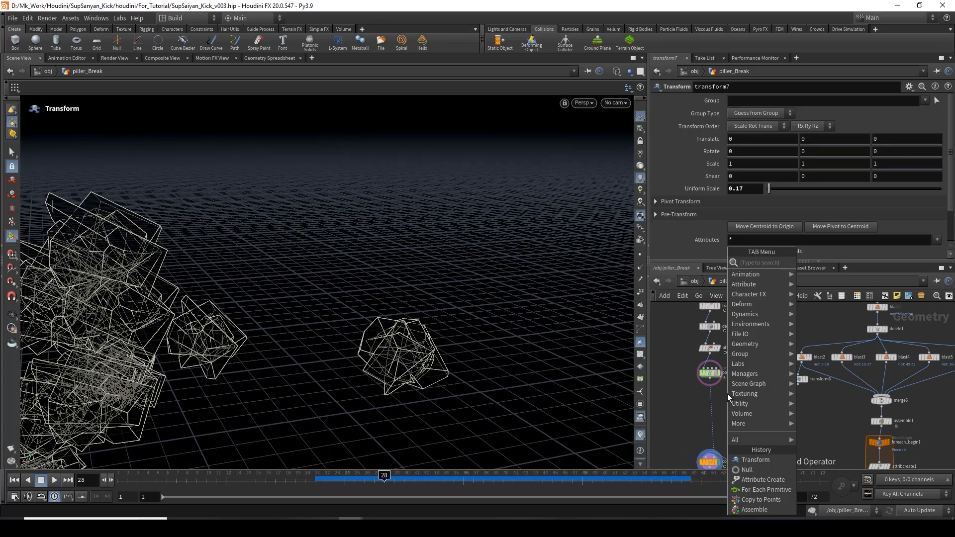
{"action": "left_click", "coordinate": [682, 411]}
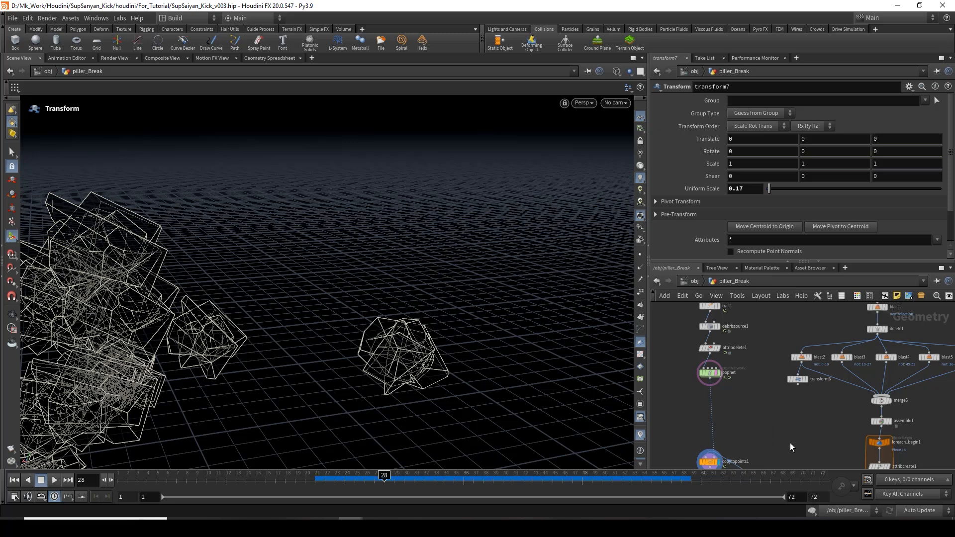
{"action": "middle_click_drag", "start_coordinate": [789, 448], "coordinate": [779, 399]}
{"action": "key", "text": "Tab"}
{"action": "type", "text": "attad"}
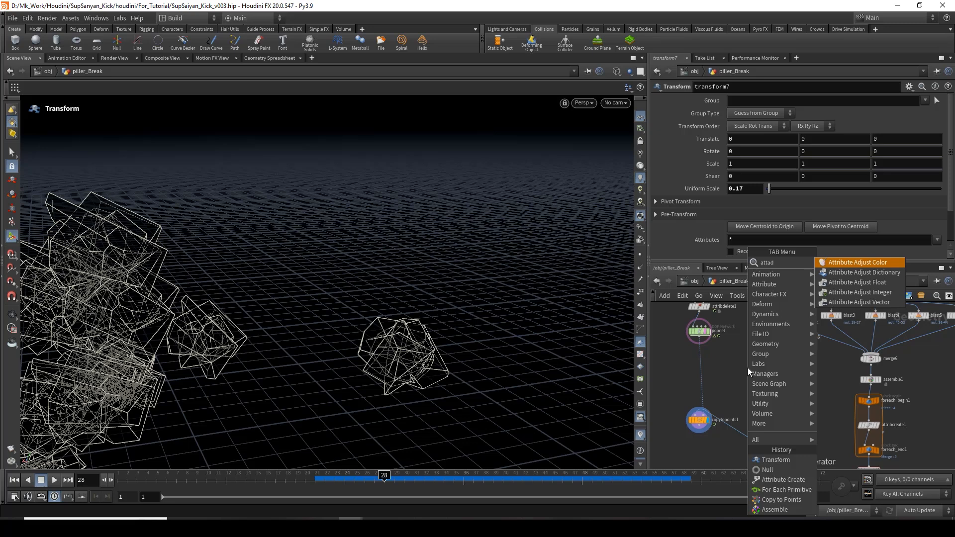
{"action": "key", "text": "Down"}
{"action": "key", "text": "Down"}
{"action": "key", "text": "Down"}
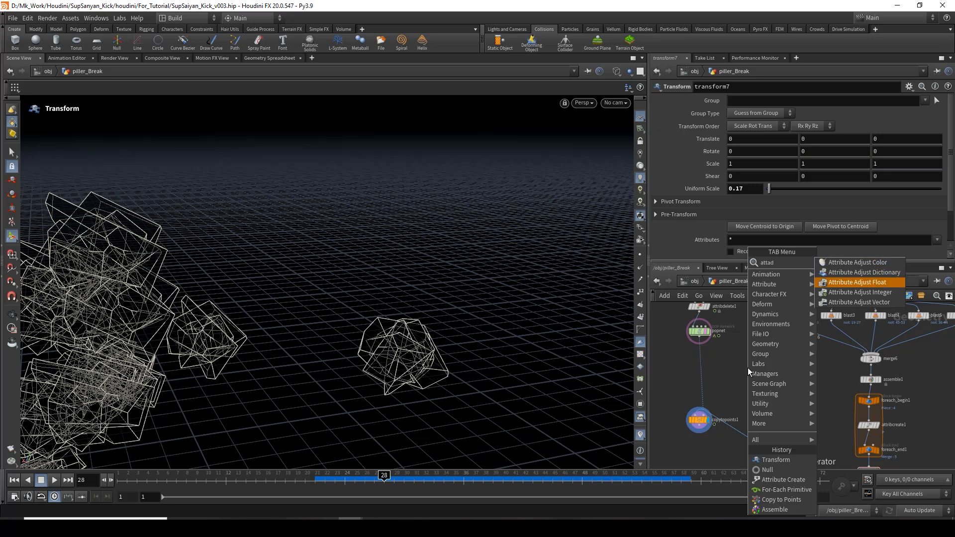
{"action": "key", "text": "Return"}
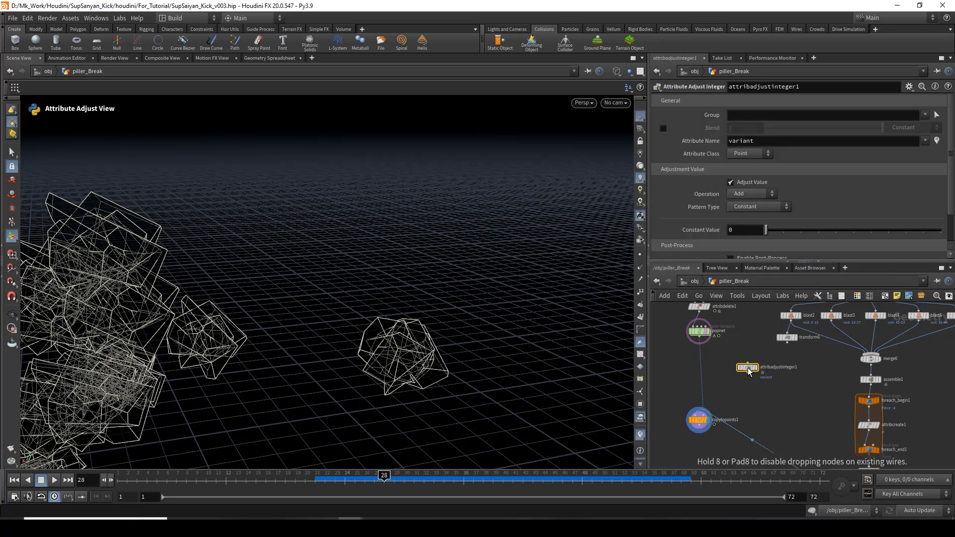
{"action": "left_click_drag", "start_coordinate": [749, 372], "coordinate": [700, 357]}
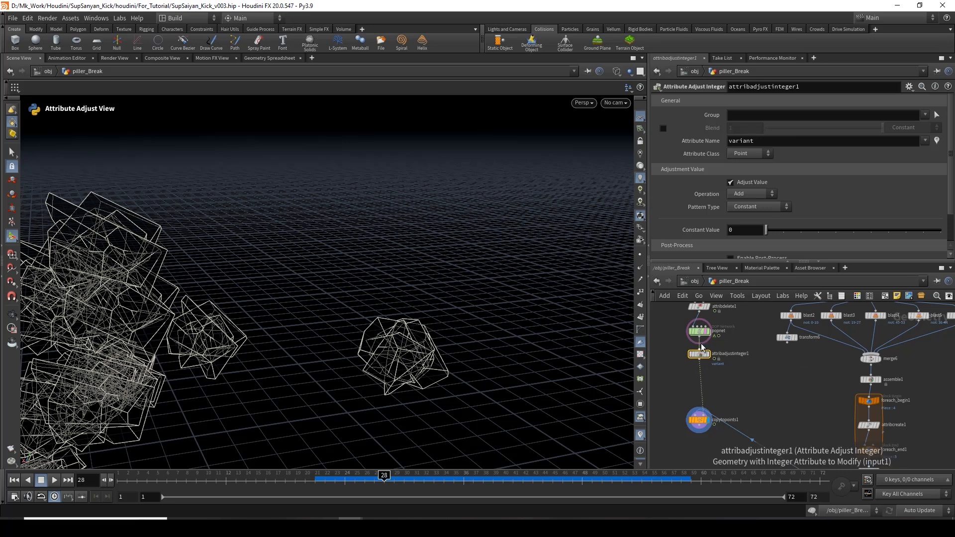
- Set the integer attribute's pattern type to Random, keeping the Point class and Add operation
{"action": "left_click", "coordinate": [759, 154]}
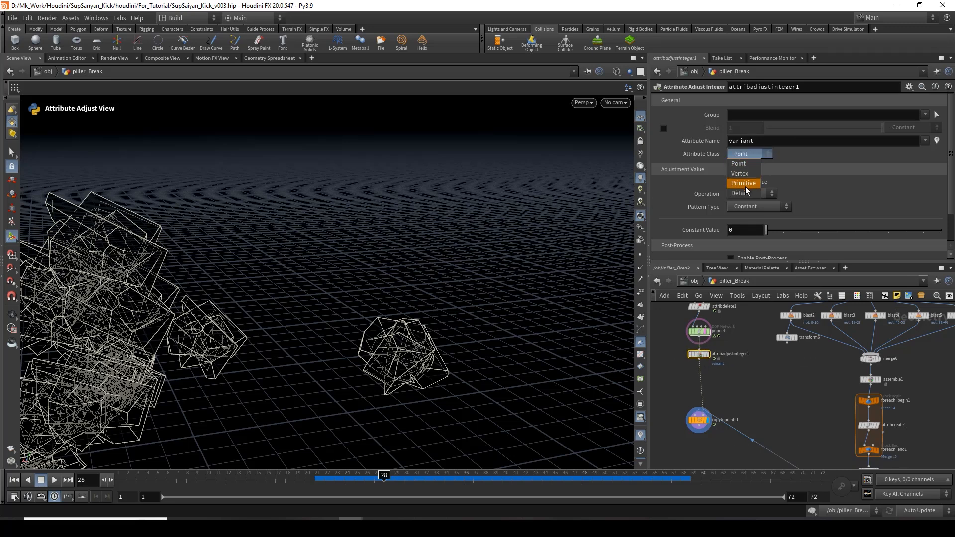
{"action": "left_click", "coordinate": [760, 194]}
{"action": "left_click", "coordinate": [760, 194]}
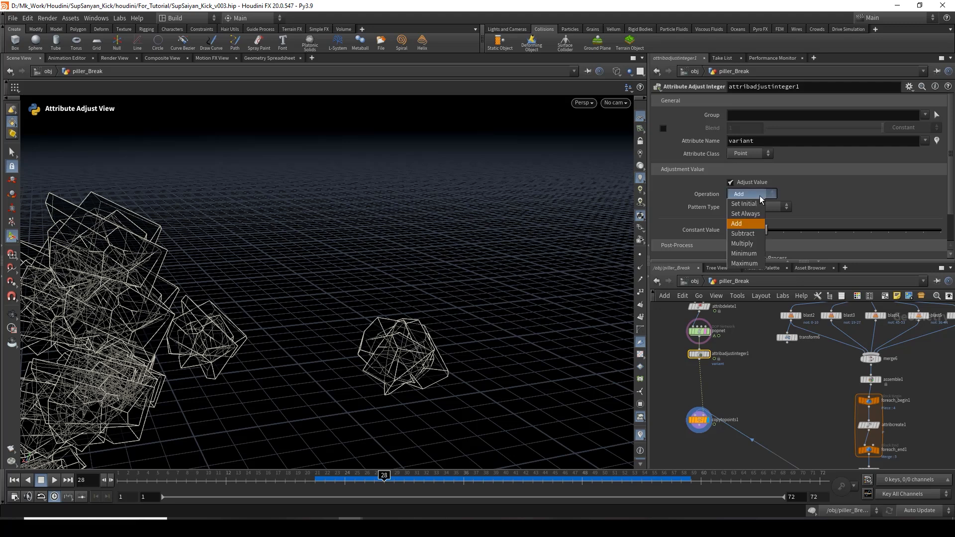
{"action": "left_click", "coordinate": [760, 196]}
{"action": "left_click", "coordinate": [759, 207]}
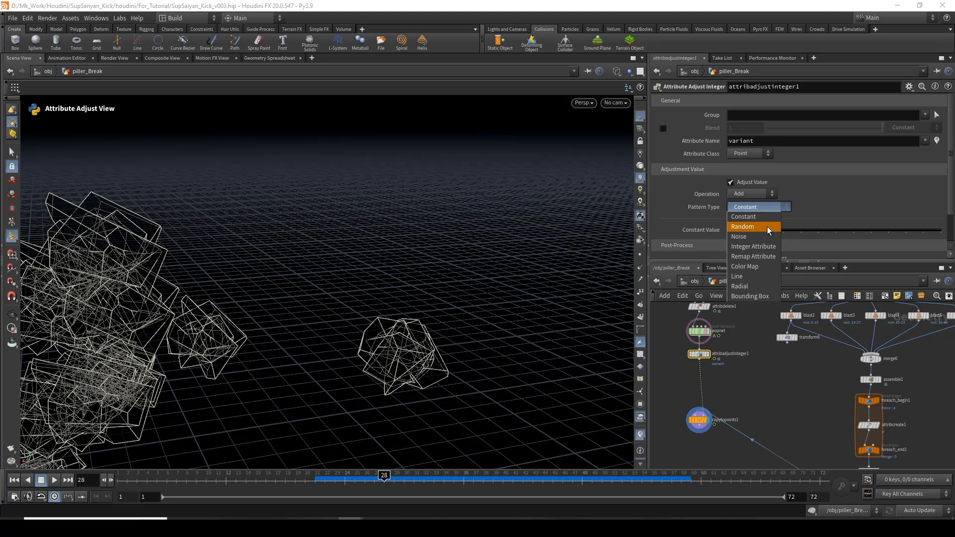
{"action": "left_click", "coordinate": [767, 226]}
- Delete the unused transform6 node below blast2
{"action": "scroll", "coordinate": [782, 224], "scroll_direction": "down", "scroll_amount": 1}
{"action": "middle_click_drag", "start_coordinate": [799, 352], "coordinate": [790, 389]}
{"action": "left_click", "coordinate": [781, 362]}
{"action": "key", "text": "Delete"}
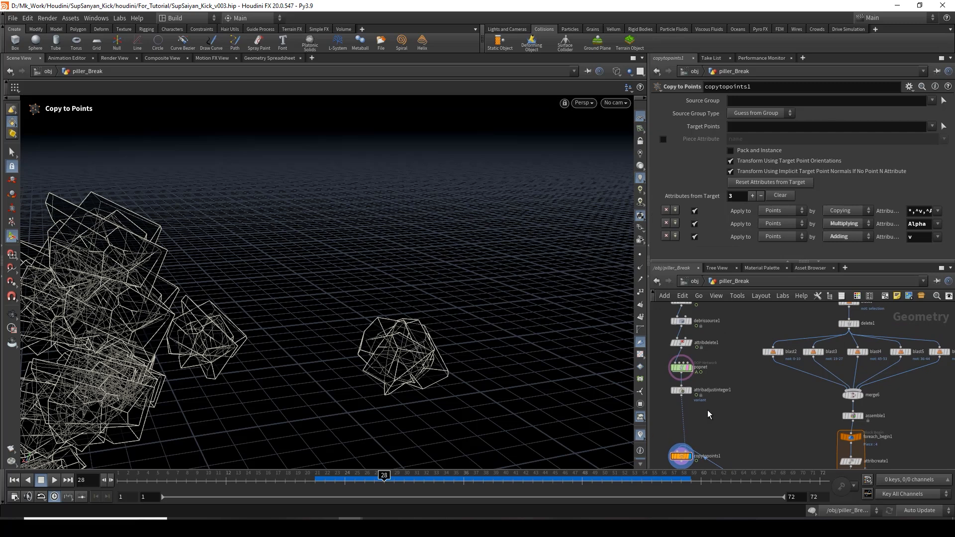
- Set the maximum value of the random variant attribute on attribadjustinteger1 to 4 and review its remaining settings
{"action": "middle_click_drag", "start_coordinate": [667, 383], "coordinate": [699, 385]}
{"action": "left_click", "coordinate": [713, 390]}
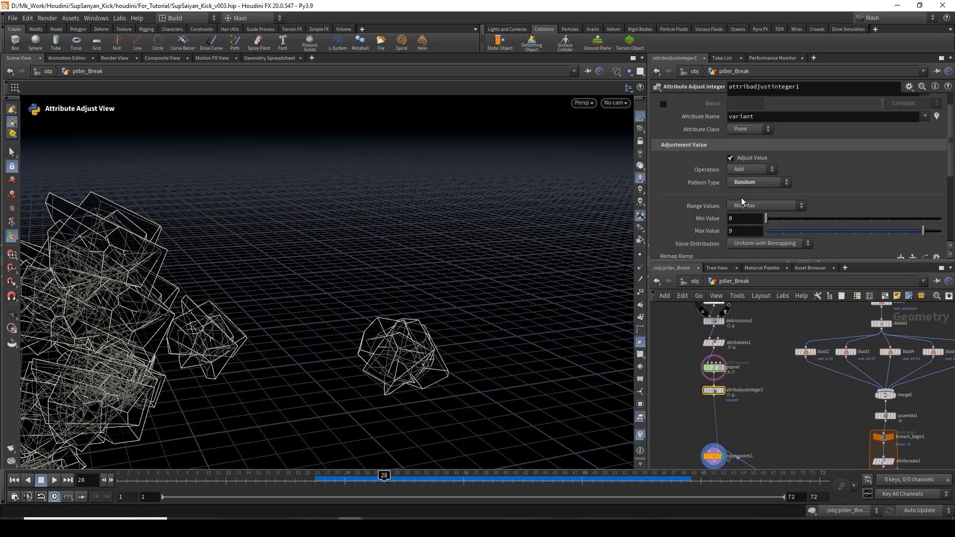
{"action": "left_click_drag", "start_coordinate": [749, 233], "coordinate": [715, 233]}
{"action": "type", "text": "4"}
{"action": "key", "text": "Return"}
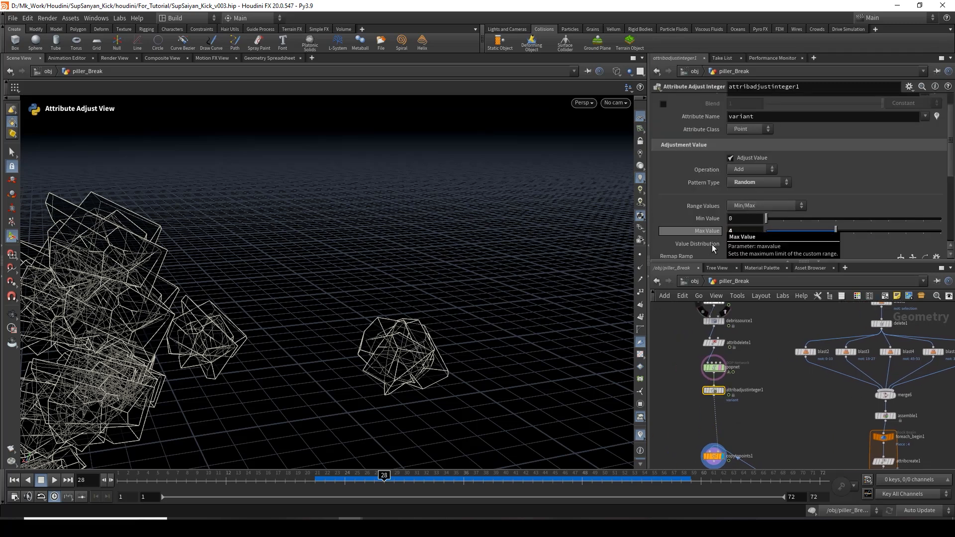
{"action": "middle_click_drag", "start_coordinate": [810, 450], "coordinate": [816, 389]}
{"action": "scroll", "coordinate": [793, 369], "scroll_direction": "down", "scroll_amount": 2}
{"action": "scroll", "coordinate": [707, 235], "scroll_direction": "down", "scroll_amount": 3}
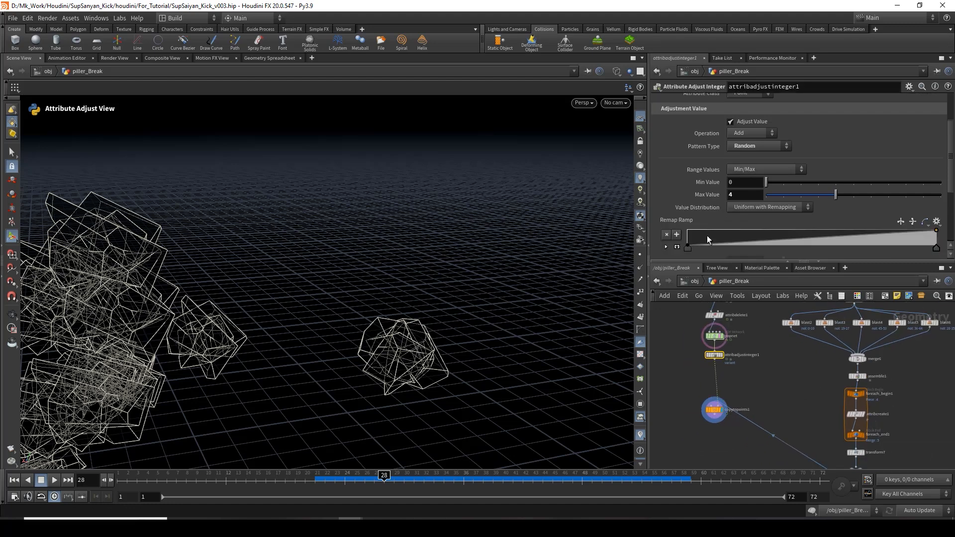
{"action": "scroll", "coordinate": [707, 235], "scroll_direction": "down", "scroll_amount": 3}
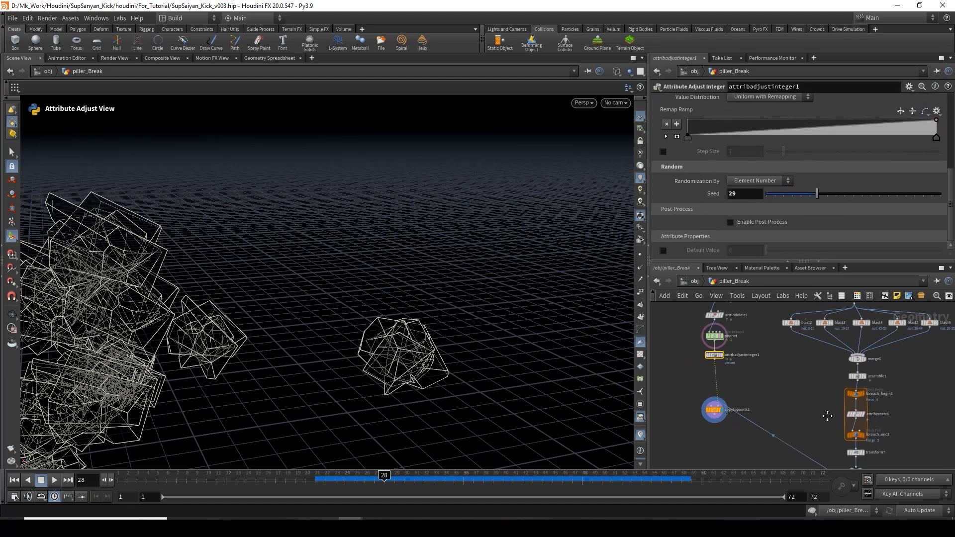
- Insert a Connectivity node between transform7 and null1
{"action": "middle_click_drag", "start_coordinate": [732, 416], "coordinate": [724, 390]}
{"action": "scroll", "coordinate": [702, 386], "scroll_direction": "up", "scroll_amount": 2}
{"action": "left_click", "coordinate": [702, 386]}
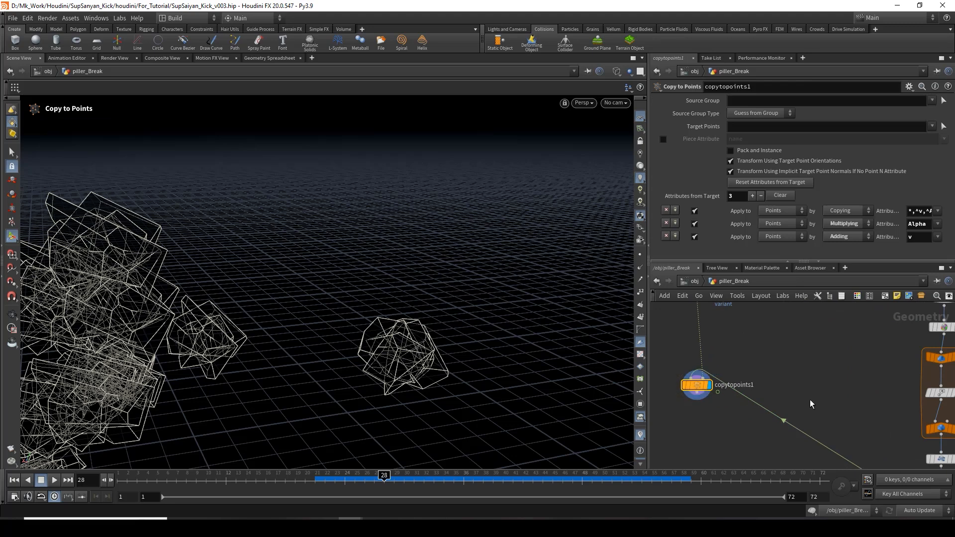
{"action": "scroll", "coordinate": [797, 388], "scroll_direction": "down", "scroll_amount": 2}
{"action": "left_click_drag", "start_coordinate": [880, 441], "coordinate": [881, 461]}
{"action": "key", "text": "Tab"}
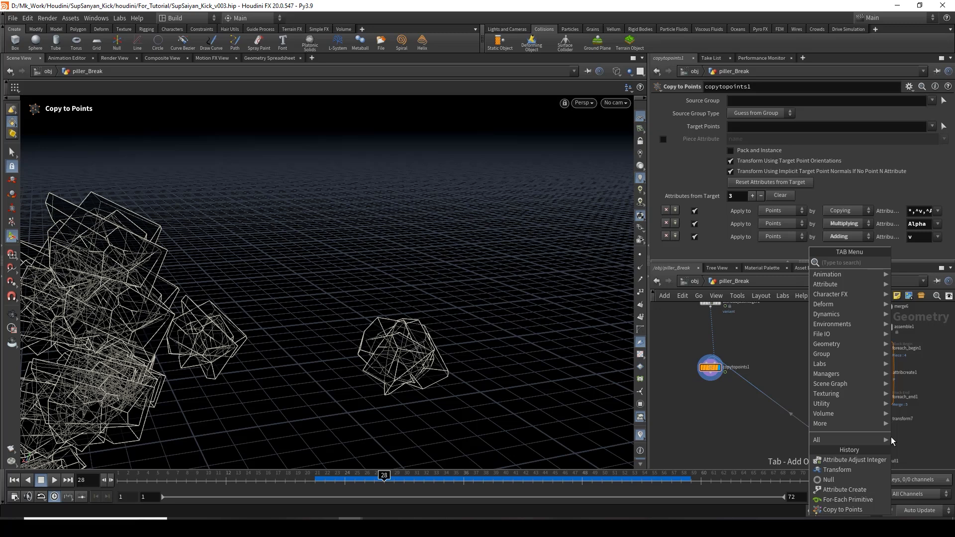
{"action": "type", "text": "con"}
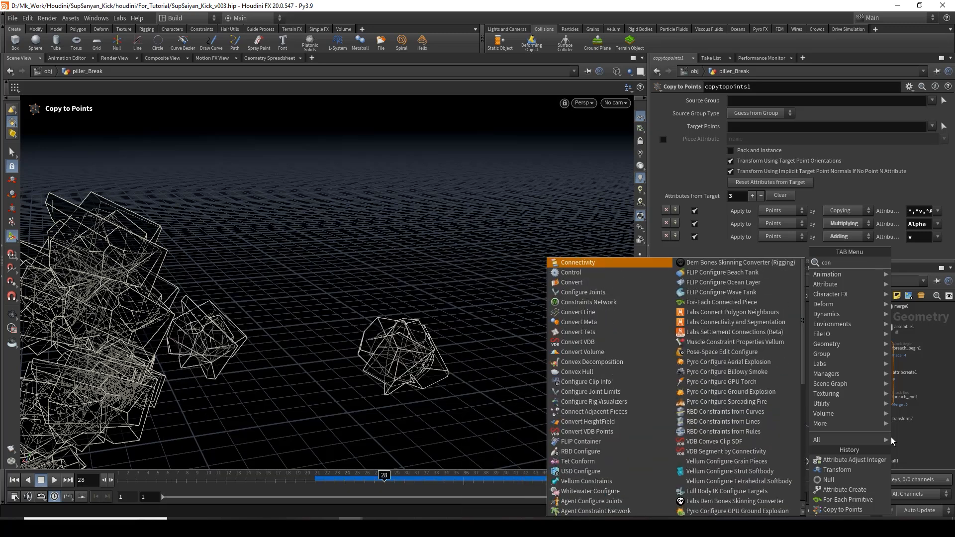
{"action": "key", "text": "Return"}
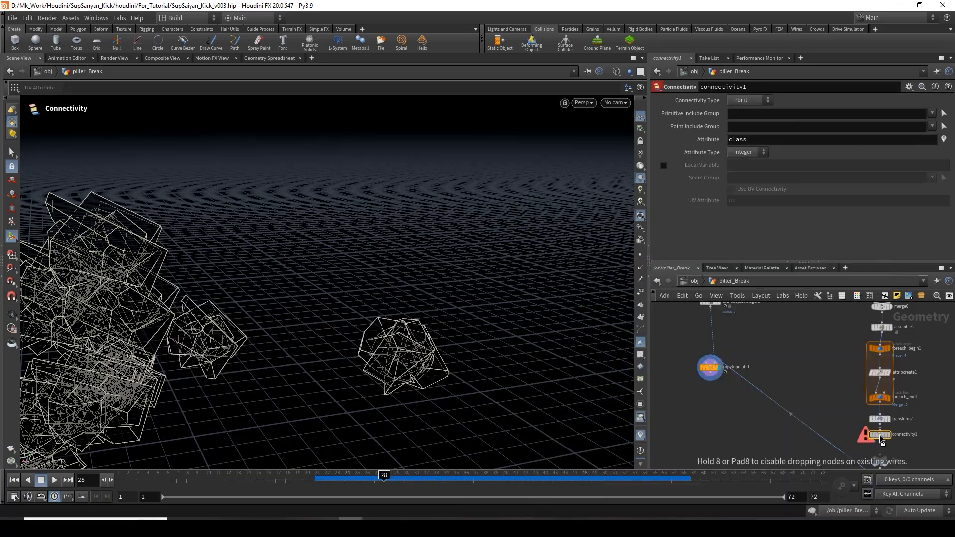
{"action": "left_click", "coordinate": [882, 440]}
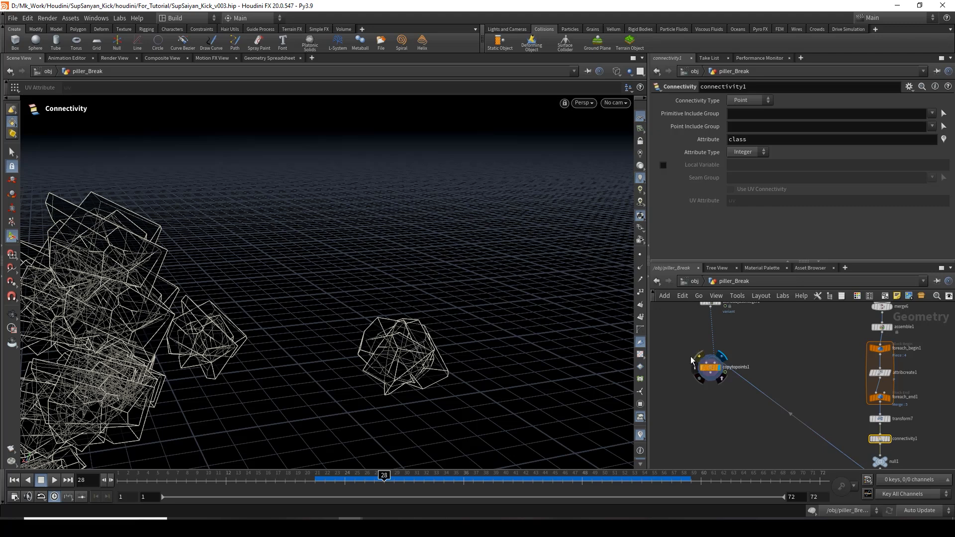
- Set the output attribute of connectivity1 to variant, reusing the attribute name from attribadjustinteger1
{"action": "left_click_drag", "start_coordinate": [688, 348], "coordinate": [712, 388]}
{"action": "middle_click_drag", "start_coordinate": [713, 328], "coordinate": [712, 388]}
{"action": "left_click_drag", "start_coordinate": [681, 375], "coordinate": [755, 367]}
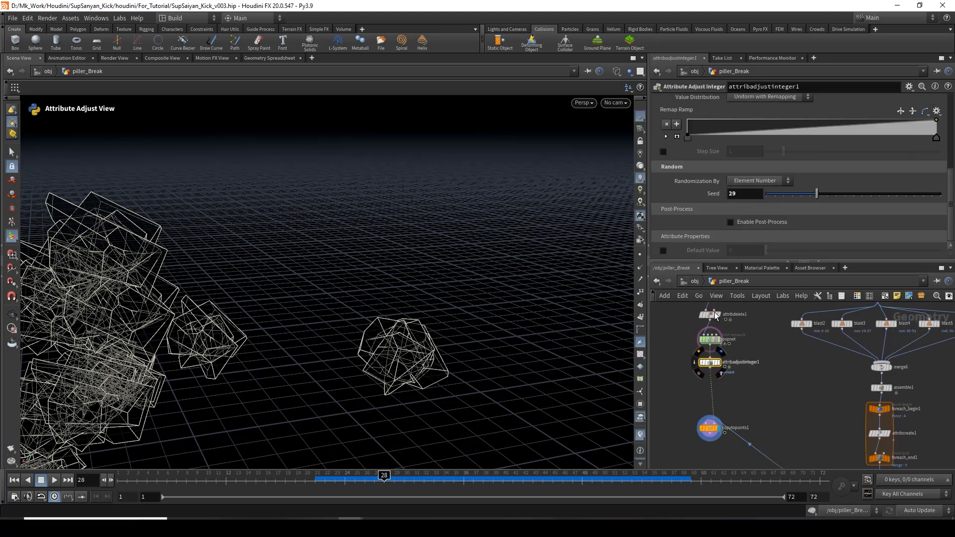
{"action": "scroll", "coordinate": [694, 180], "scroll_direction": "up", "scroll_amount": 8}
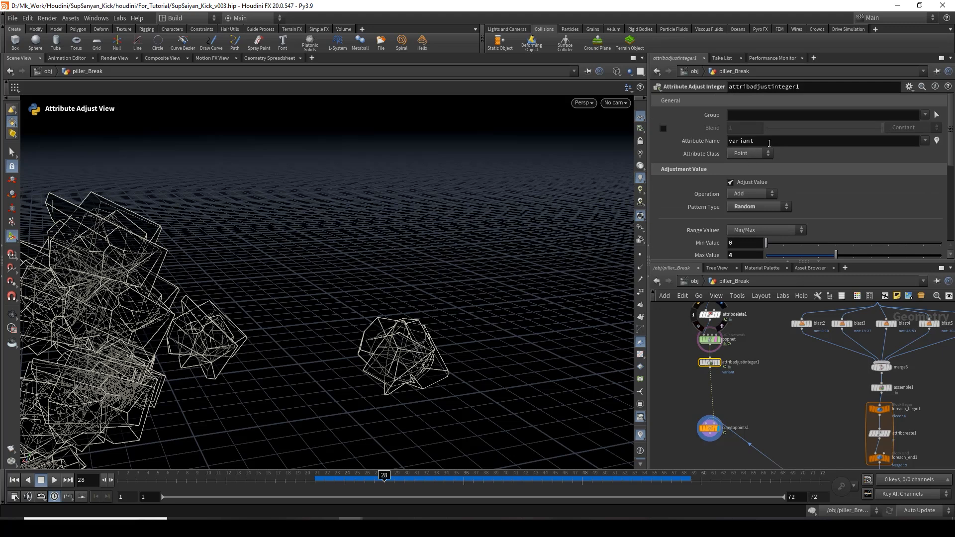
{"action": "left_click", "coordinate": [769, 143]}
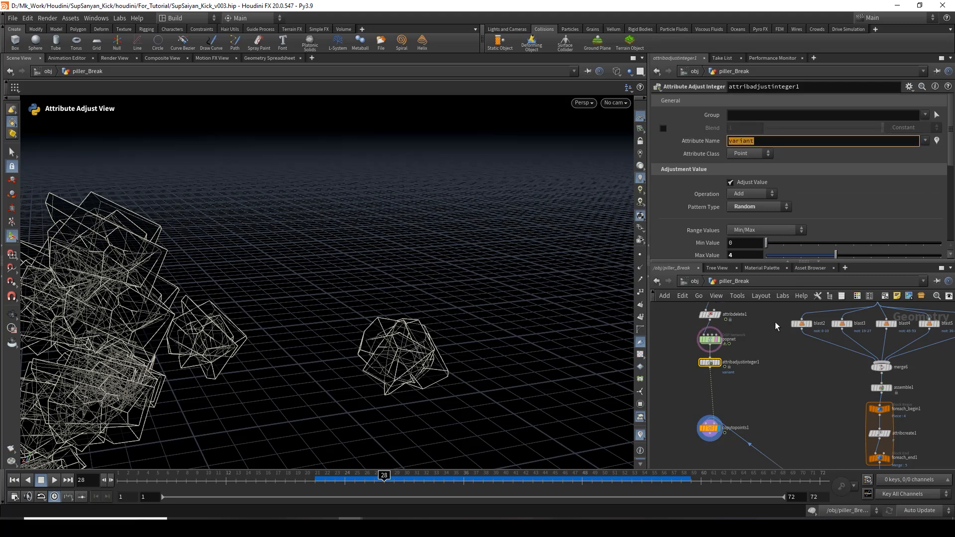
{"action": "middle_click_drag", "start_coordinate": [777, 392], "coordinate": [742, 292]}
{"action": "left_click_drag", "start_coordinate": [873, 404], "coordinate": [874, 406]}
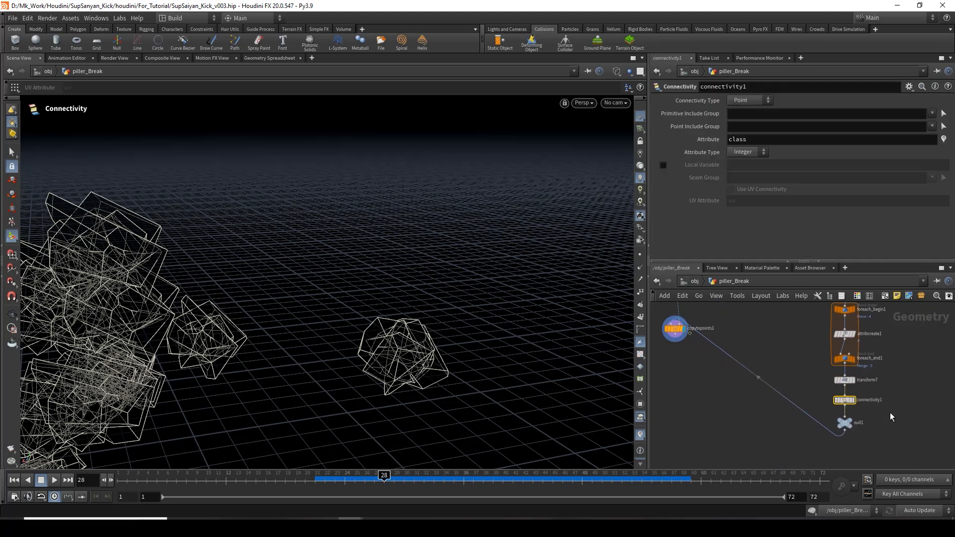
{"action": "left_click", "coordinate": [763, 143]}
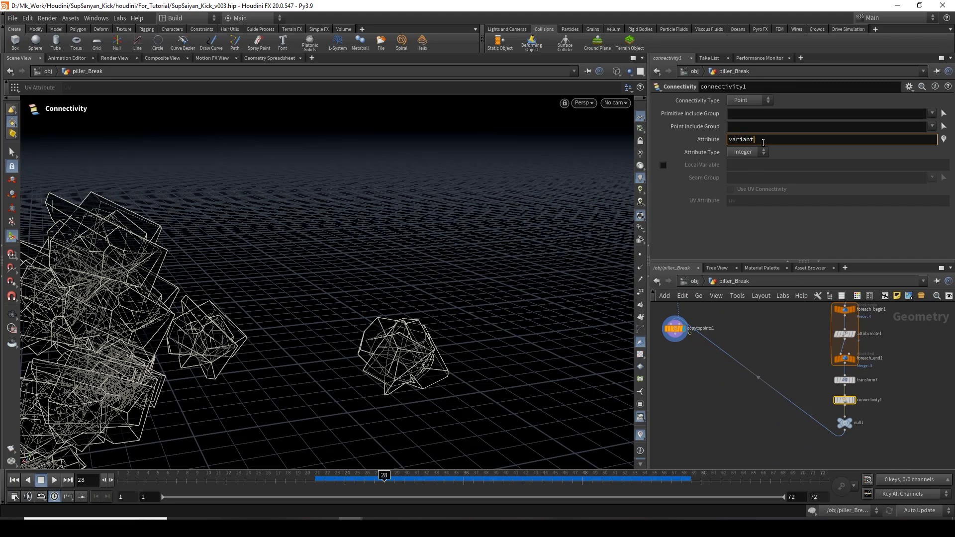
{"action": "key", "text": "Return"}
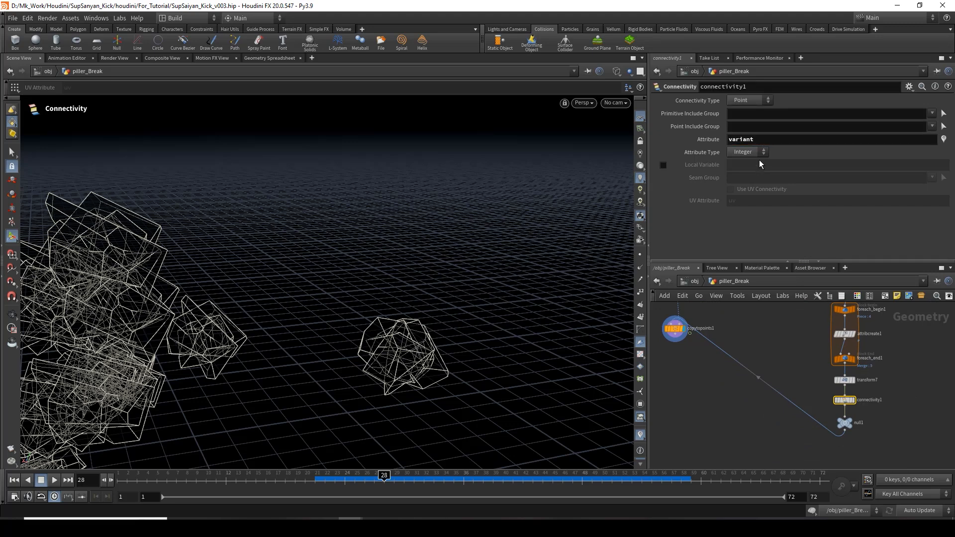
- Compare the attribute names on connectivity1 and attribadjustinteger1, and enable the Piece Attribute option on copytopoints1
{"action": "left_click", "coordinate": [764, 141]}
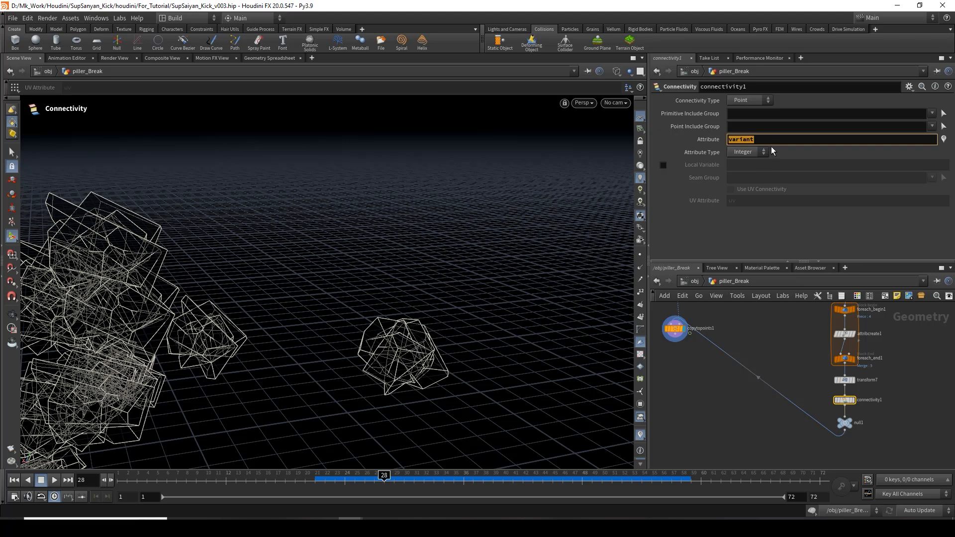
{"action": "middle_click_drag", "start_coordinate": [776, 331], "coordinate": [849, 456]}
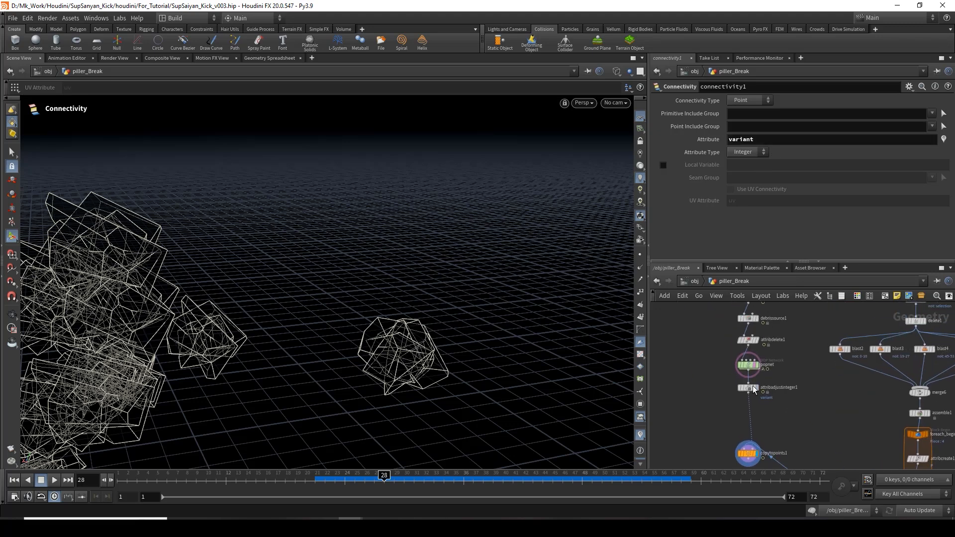
{"action": "left_click_drag", "start_coordinate": [733, 386], "coordinate": [790, 404]}
{"action": "left_click_drag", "start_coordinate": [766, 144], "coordinate": [712, 143]}
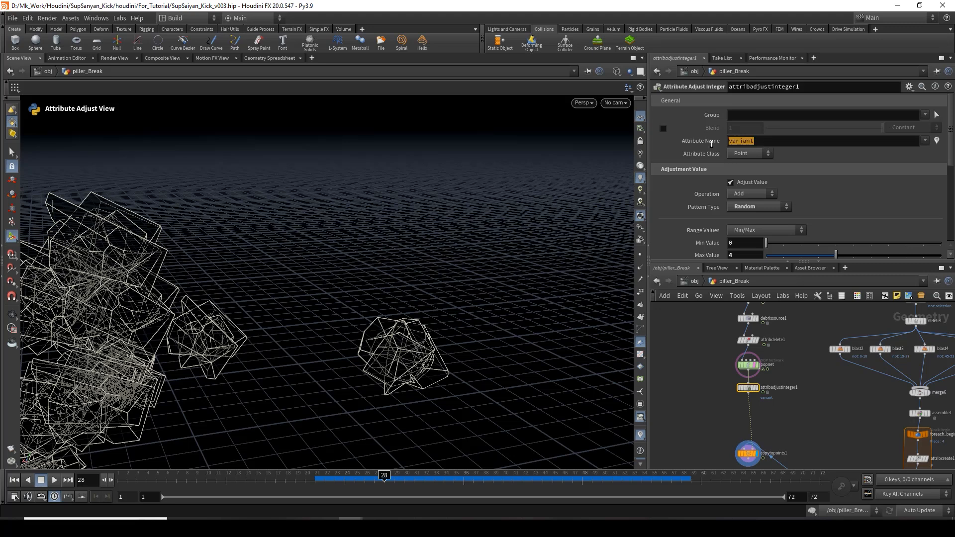
{"action": "left_click", "coordinate": [804, 433]}
{"action": "middle_click_drag", "start_coordinate": [804, 434], "coordinate": [774, 341]}
{"action": "left_click_drag", "start_coordinate": [692, 335], "coordinate": [796, 416]}
{"action": "middle_click_drag", "start_coordinate": [791, 373], "coordinate": [807, 421]}
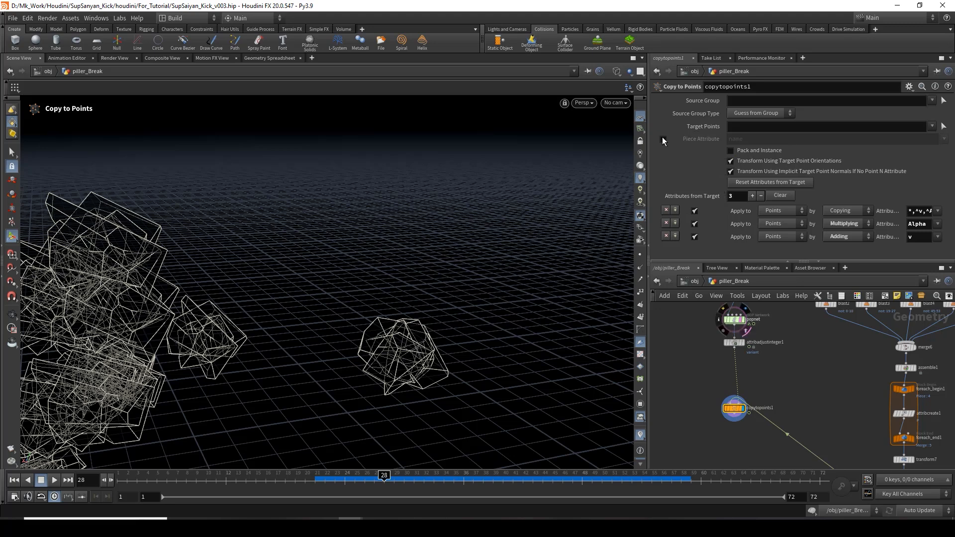
{"action": "left_click", "coordinate": [663, 139]}
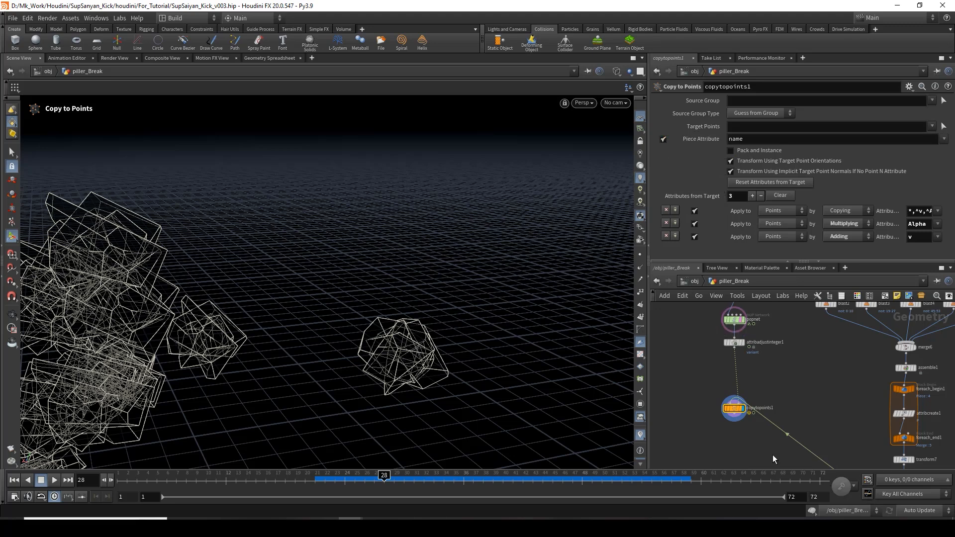
- Scrub the timeline between frames 21 and 29 and examine the rock pieces copied onto the particles
{"action": "left_click_drag", "start_coordinate": [328, 477], "coordinate": [314, 476]}
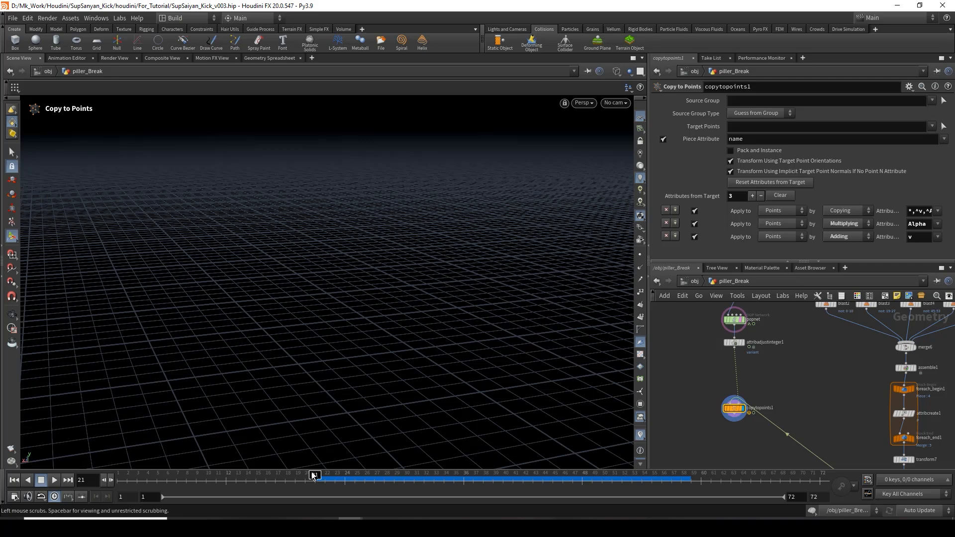
{"action": "left_click_drag", "start_coordinate": [313, 358], "coordinate": [259, 381], "text": "alt"}
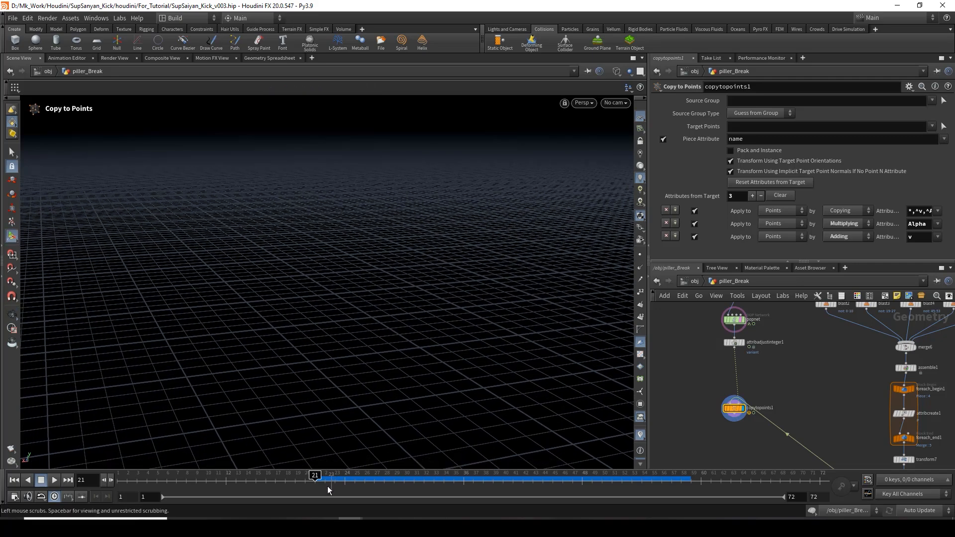
{"action": "left_click_drag", "start_coordinate": [325, 480], "coordinate": [355, 479]}
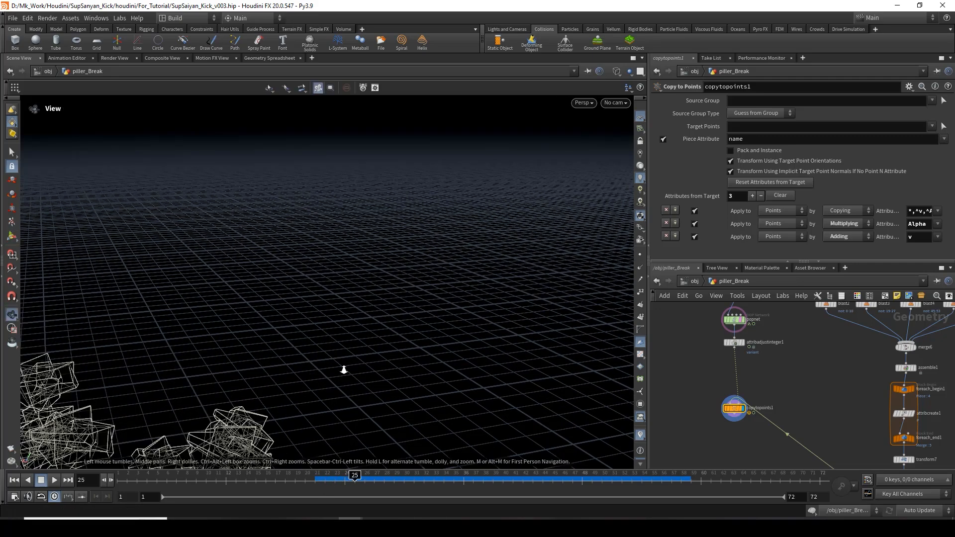
{"action": "left_click_drag", "start_coordinate": [344, 370], "coordinate": [347, 363], "text": "alt"}
{"action": "left_click", "coordinate": [315, 477]}
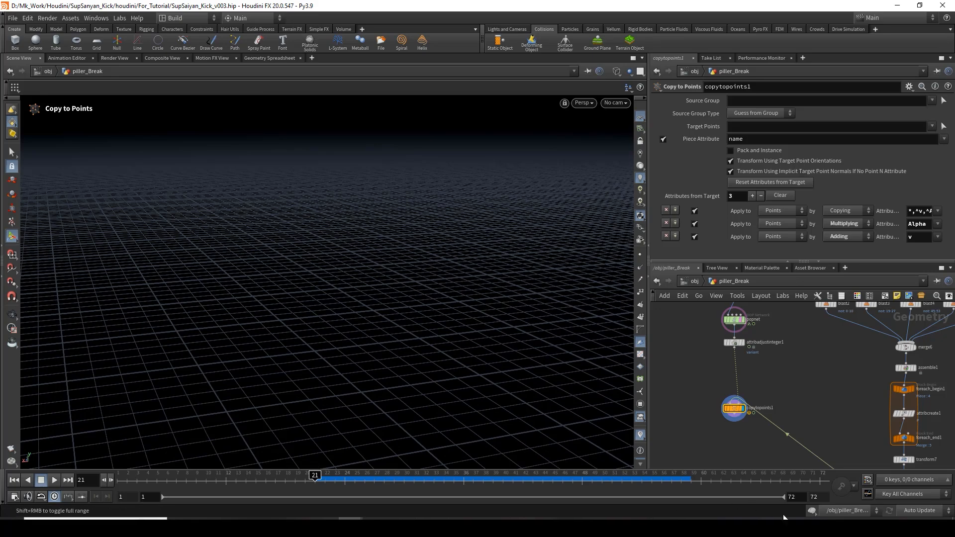
{"action": "left_click_drag", "start_coordinate": [315, 480], "coordinate": [396, 479]}
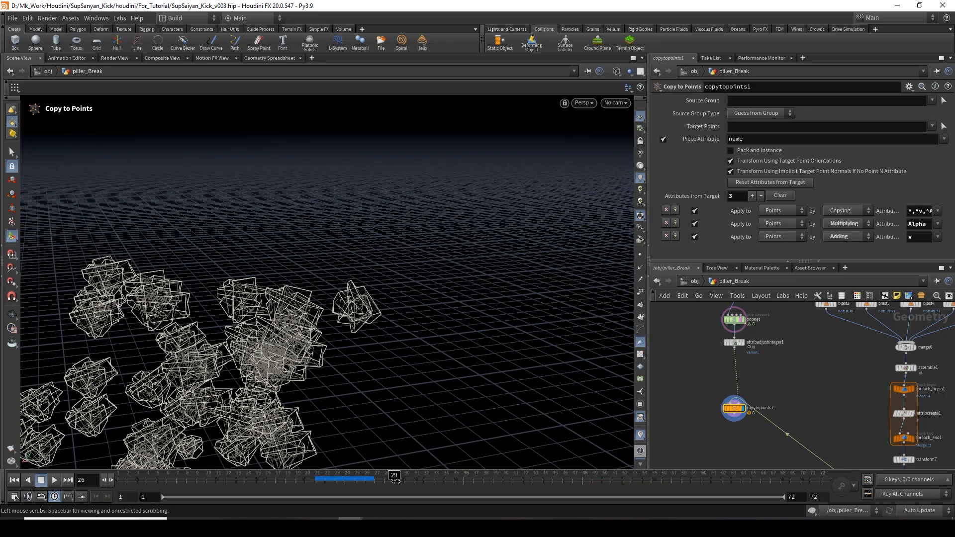
{"action": "key", "text": "Escape"}
{"action": "left_click_drag", "start_coordinate": [422, 312], "coordinate": [359, 300]}
{"action": "middle_click_drag", "start_coordinate": [360, 300], "coordinate": [260, 285]}
- Review the attribute names used by attribadjustinteger1, connectivity1 and copytopoints1 to see whether they match
{"action": "middle_click_drag", "start_coordinate": [782, 390], "coordinate": [753, 330]}
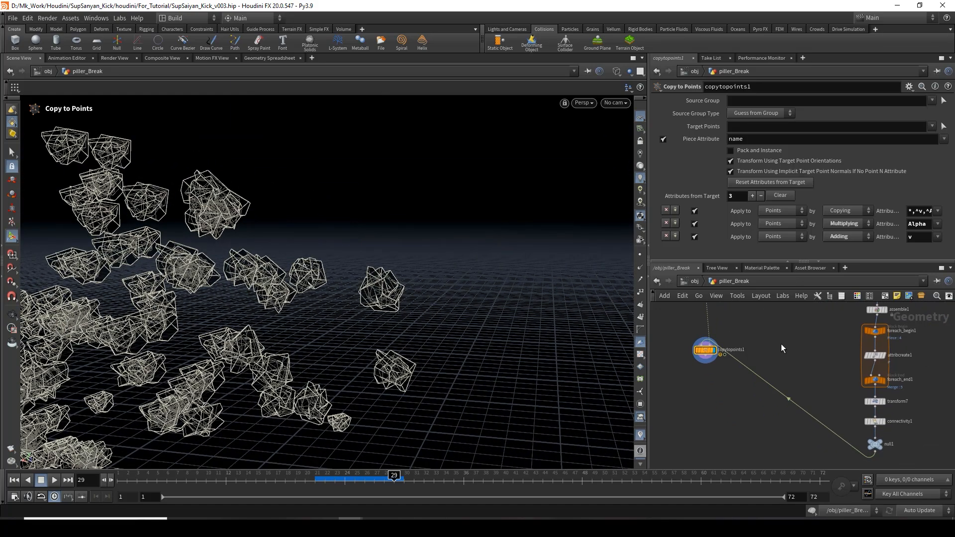
{"action": "middle_click_drag", "start_coordinate": [847, 398], "coordinate": [847, 408]}
{"action": "middle_click_drag", "start_coordinate": [753, 345], "coordinate": [811, 420]}
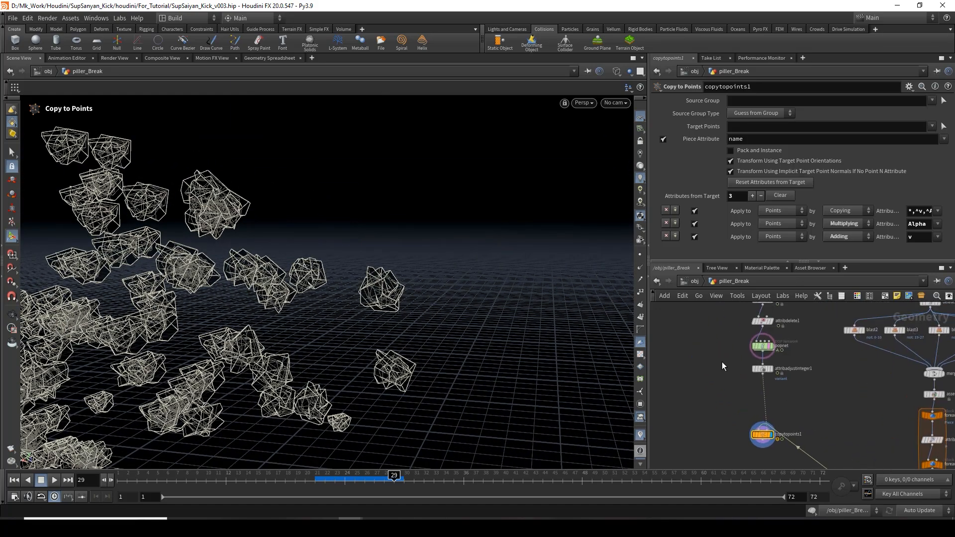
{"action": "left_click", "coordinate": [764, 369]}
{"action": "middle_click_drag", "start_coordinate": [863, 450], "coordinate": [828, 374]}
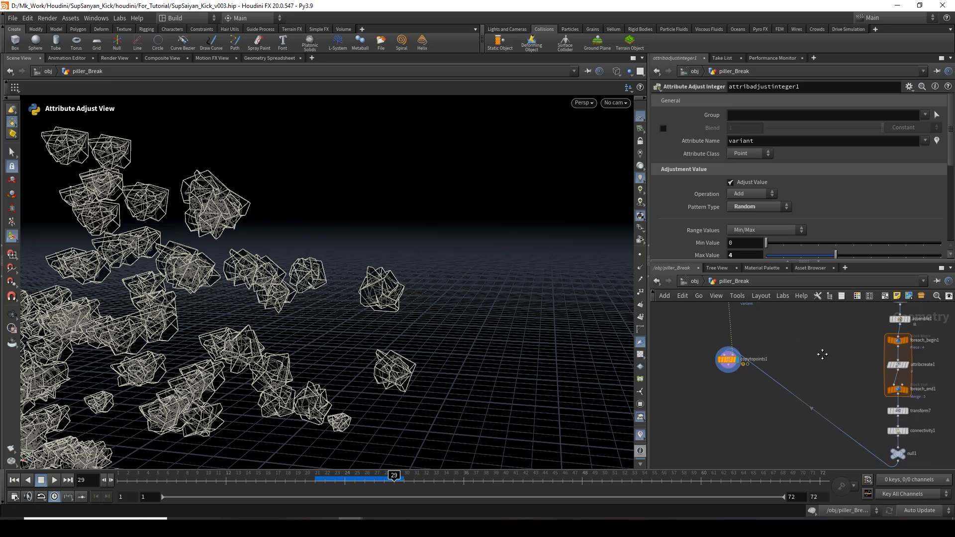
{"action": "left_click", "coordinate": [899, 431]}
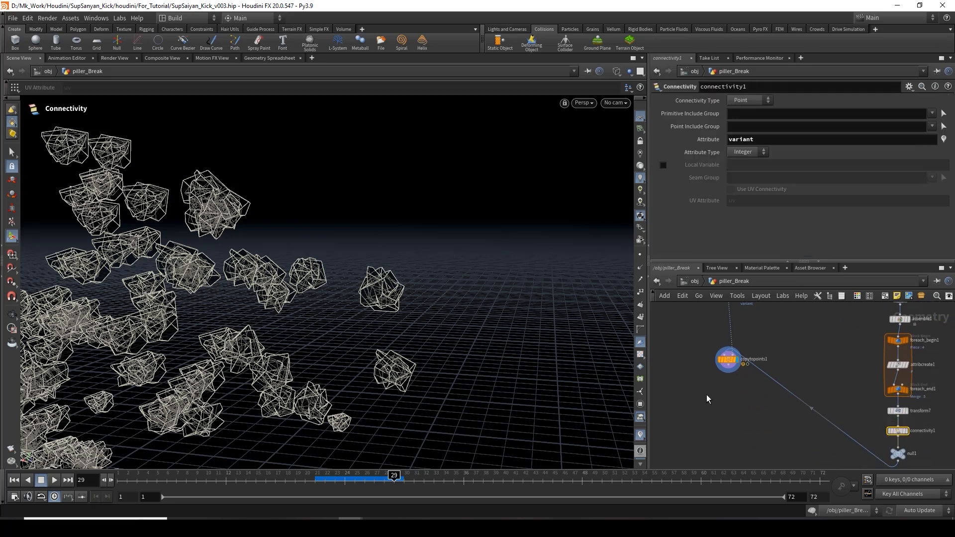
{"action": "left_click_drag", "start_coordinate": [780, 357], "coordinate": [782, 354]}
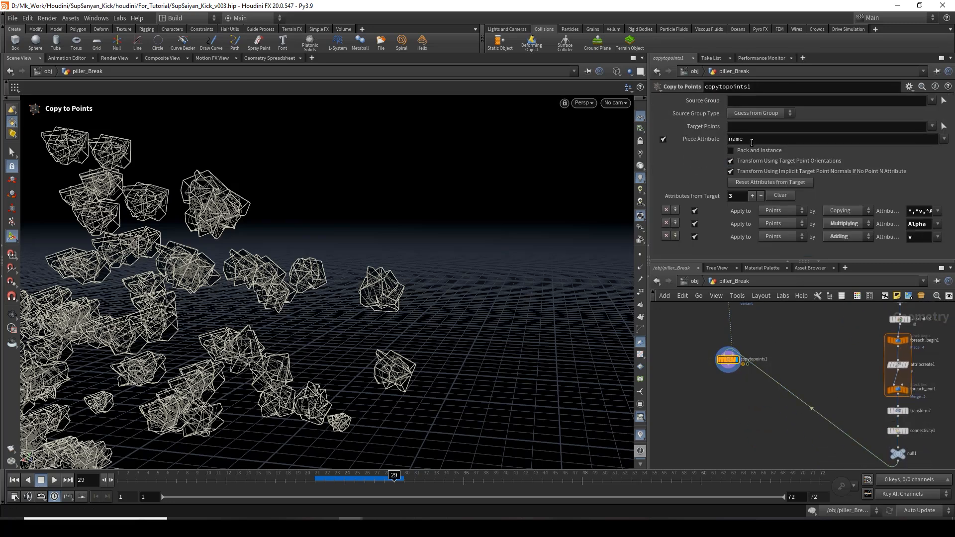
{"action": "mouse_move", "coordinate": [767, 322]}
{"action": "middle_mouse_down"}
{"action": "mouse_move", "coordinate": [774, 348]}
{"action": "mouse_move", "coordinate": [753, 365]}
{"action": "middle_mouse_up"}
- Enable Pack and Instance on copytopoints1 and replace its piece attribute with variant+, based on the name from attribadjustinteger1
{"action": "left_click_drag", "start_coordinate": [710, 332], "coordinate": [778, 358]}
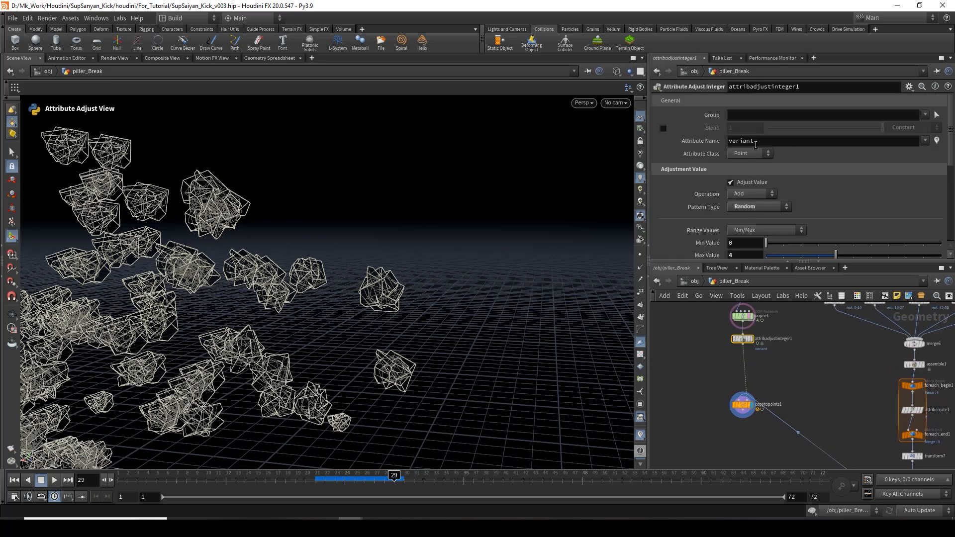
{"action": "double_click", "coordinate": [763, 141]}
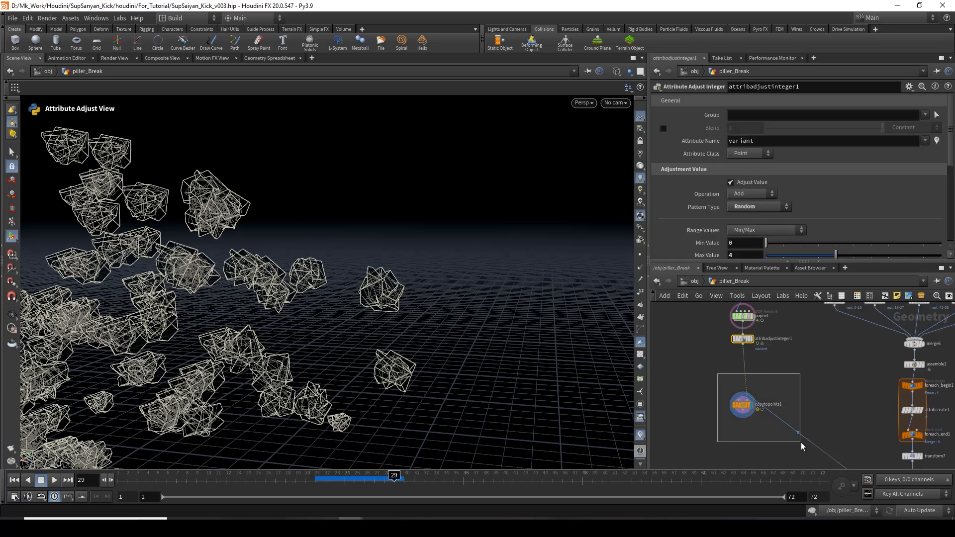
{"action": "left_click", "coordinate": [741, 404]}
{"action": "left_click", "coordinate": [763, 138]}
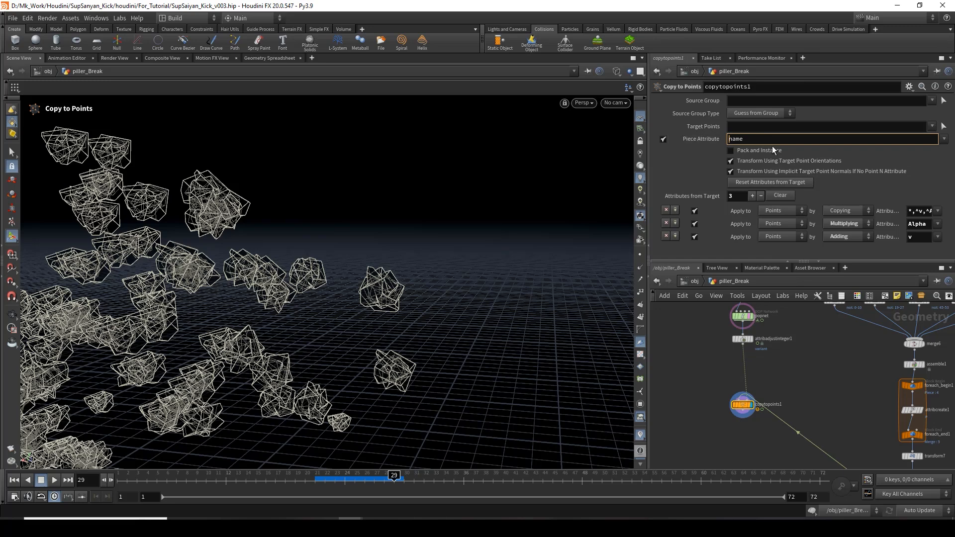
{"action": "left_click_drag", "start_coordinate": [773, 147], "coordinate": [731, 141]}
{"action": "left_click", "coordinate": [701, 150]}
{"action": "left_click", "coordinate": [756, 152]}
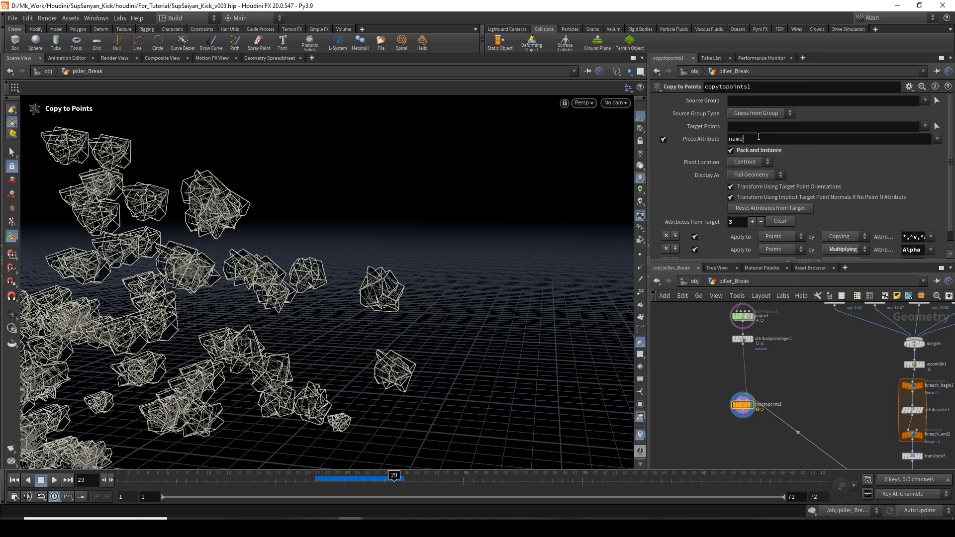
{"action": "double_click", "coordinate": [757, 138]}
{"action": "type", "text": "variant+"}
- Scrub from frame 21 to 30 to check the copies, and correct the piece attribute on copytopoints1 to variant
{"action": "left_click", "coordinate": [315, 476]}
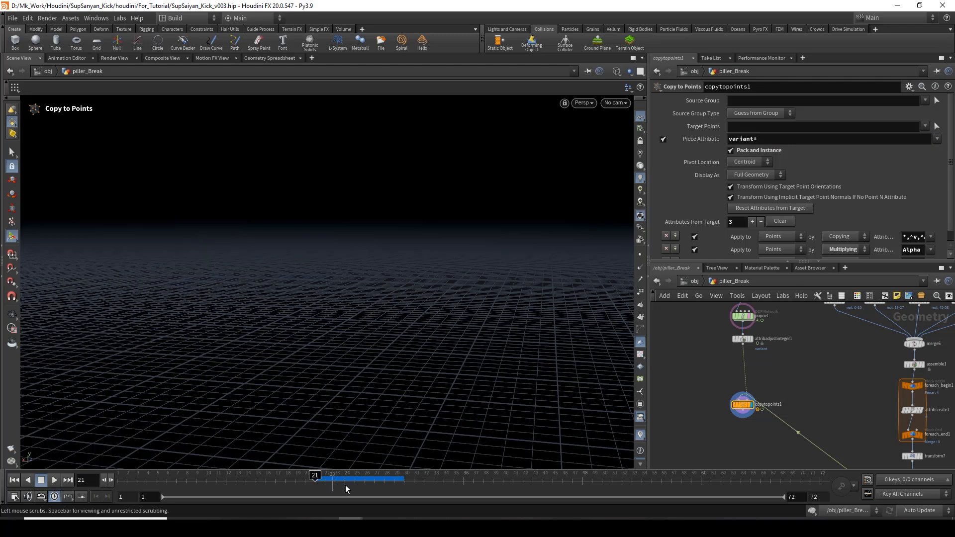
{"action": "left_click", "coordinate": [337, 478]}
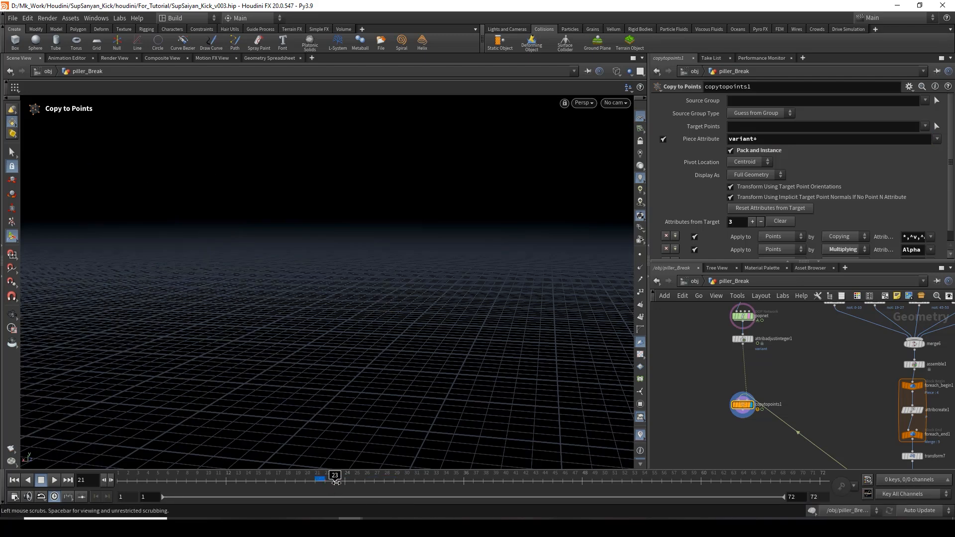
{"action": "left_click_drag", "start_coordinate": [376, 483], "coordinate": [405, 478]}
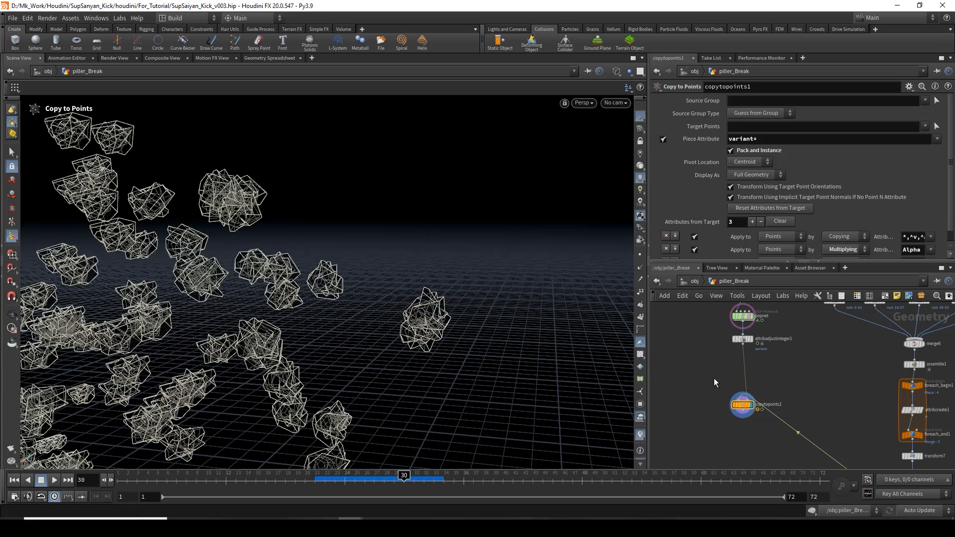
{"action": "left_click", "coordinate": [772, 141]}
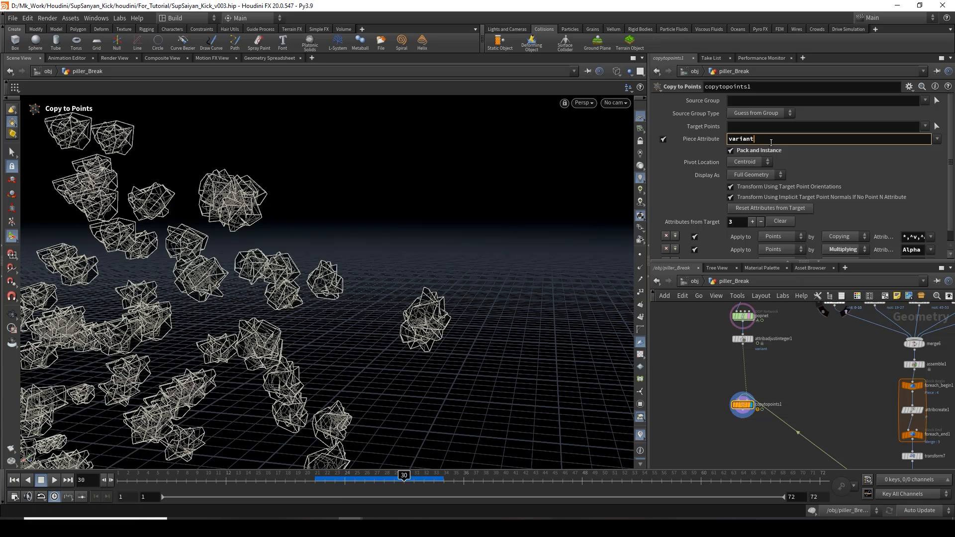
{"action": "key", "text": "Return"}
- Scrub to frame 31 and inspect the shape variation of the debris pieces up close and from a distance
{"action": "left_click_drag", "start_coordinate": [328, 480], "coordinate": [412, 482]}
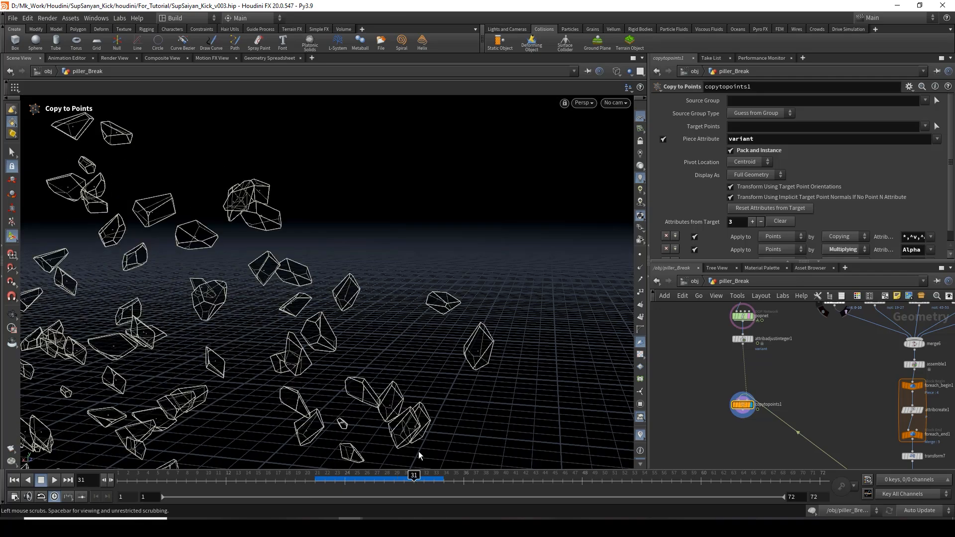
{"action": "mouse_move", "coordinate": [497, 335]}
{"action": "right_mouse_down", "text": "alt"}
{"action": "mouse_move", "coordinate": [477, 332]}
{"action": "mouse_move", "coordinate": [513, 331]}
{"action": "right_mouse_up", "text": "alt"}
{"action": "mouse_move", "coordinate": [469, 363]}
{"action": "left_mouse_down", "text": "alt"}
{"action": "mouse_move", "coordinate": [493, 369]}
{"action": "mouse_move", "coordinate": [471, 348]}
{"action": "left_mouse_up", "text": "alt"}
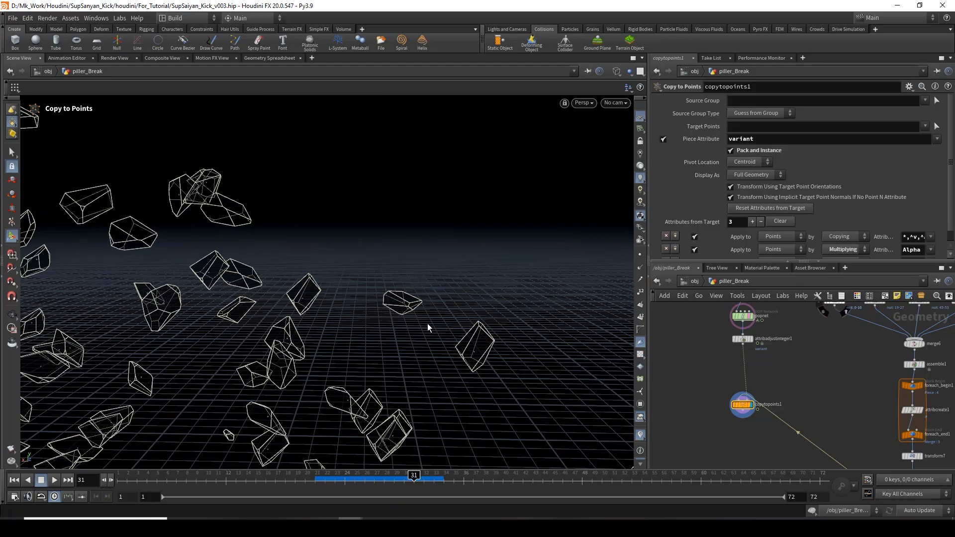
{"action": "left_click_drag", "start_coordinate": [392, 307], "coordinate": [403, 294], "text": "alt"}
{"action": "right_click_drag", "start_coordinate": [375, 315], "coordinate": [192, 311], "text": "alt"}
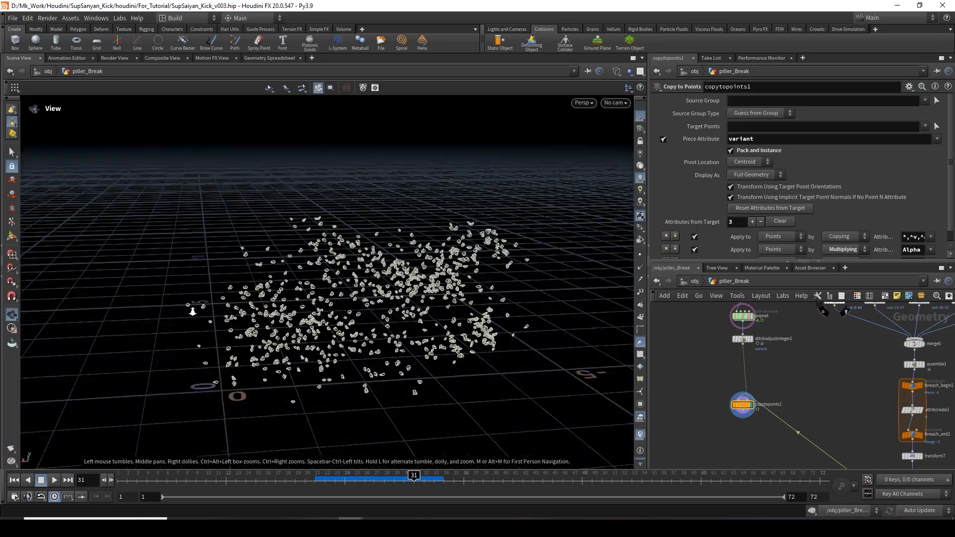
{"action": "left_click_drag", "start_coordinate": [193, 311], "coordinate": [234, 333], "text": "alt"}
- Go to frame 32, view the debris from another side and hide the viewport's reference grid
{"action": "left_click_drag", "start_coordinate": [365, 482], "coordinate": [423, 482]}
{"action": "left_click_drag", "start_coordinate": [410, 357], "coordinate": [706, 320], "text": "alt"}
{"action": "right_click_drag", "start_coordinate": [245, 271], "coordinate": [431, 317], "text": "alt"}
{"action": "left_click_drag", "start_coordinate": [408, 320], "coordinate": [257, 273], "text": "alt"}
{"action": "left_click", "coordinate": [640, 119]}
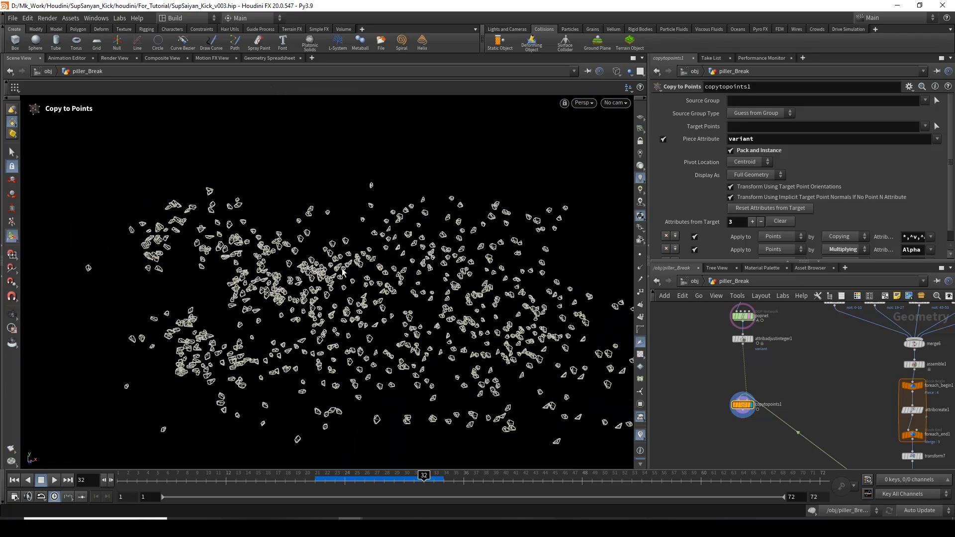
- Insert an Attribute Randomize node between attribadjustinteger1 and copytopoints1
{"action": "scroll", "coordinate": [730, 365], "scroll_direction": "up", "scroll_amount": 3}
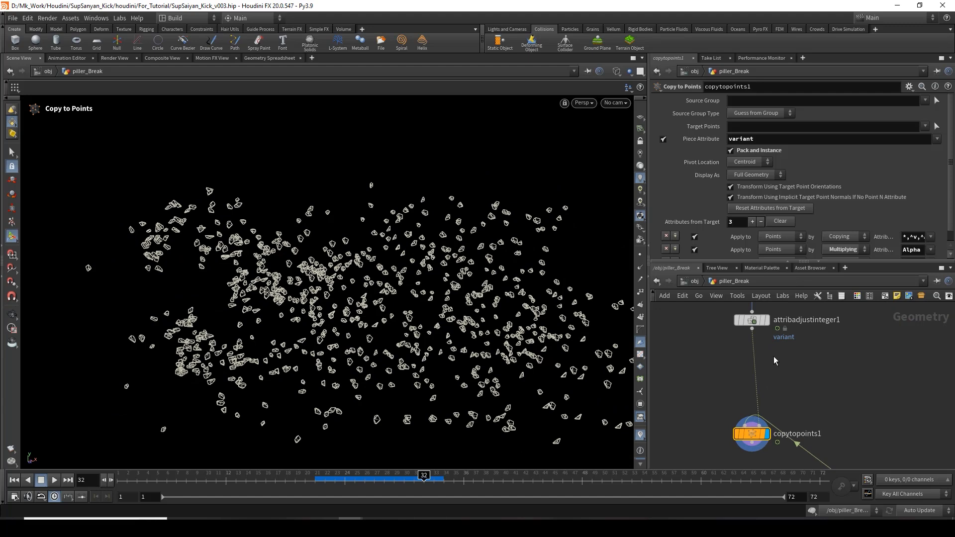
{"action": "key", "text": "Tab"}
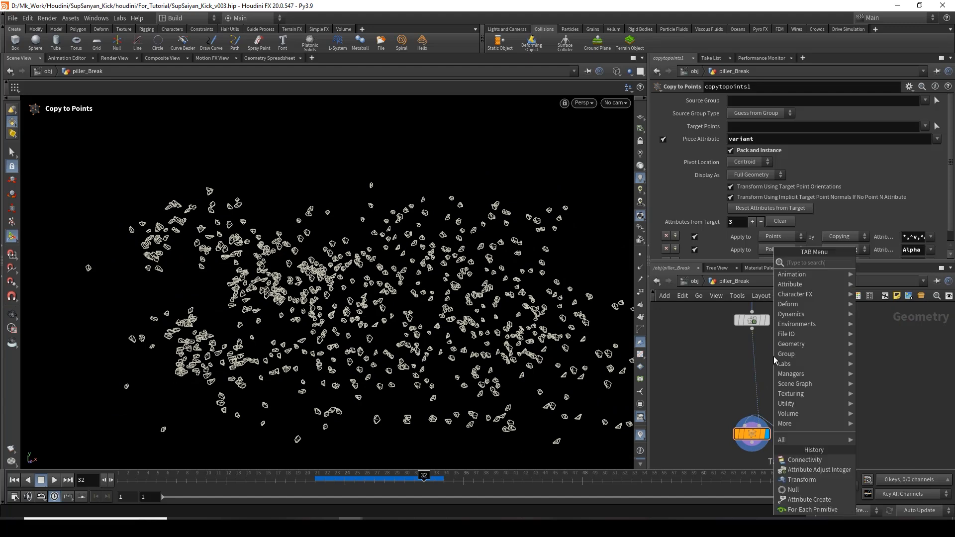
{"action": "type", "text": "attran"}
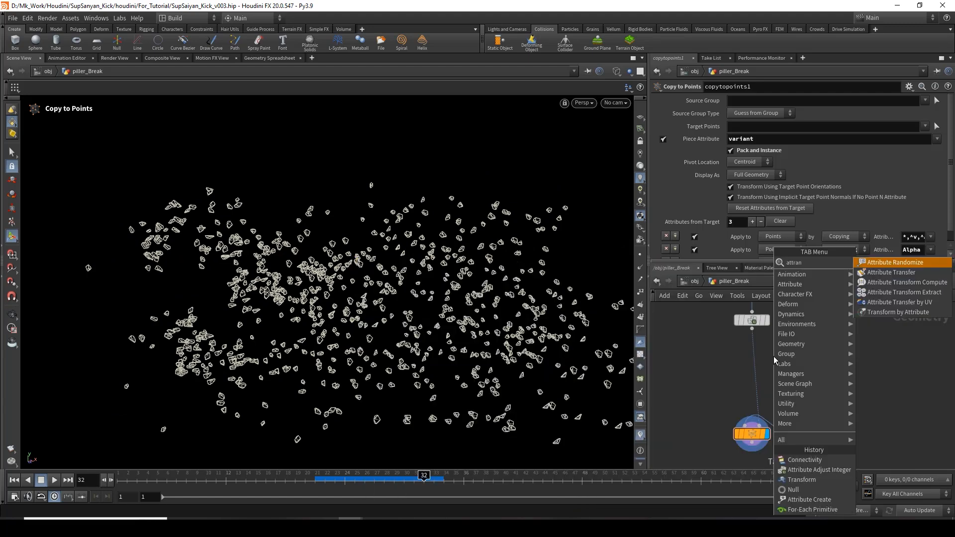
{"action": "key", "text": "Return"}
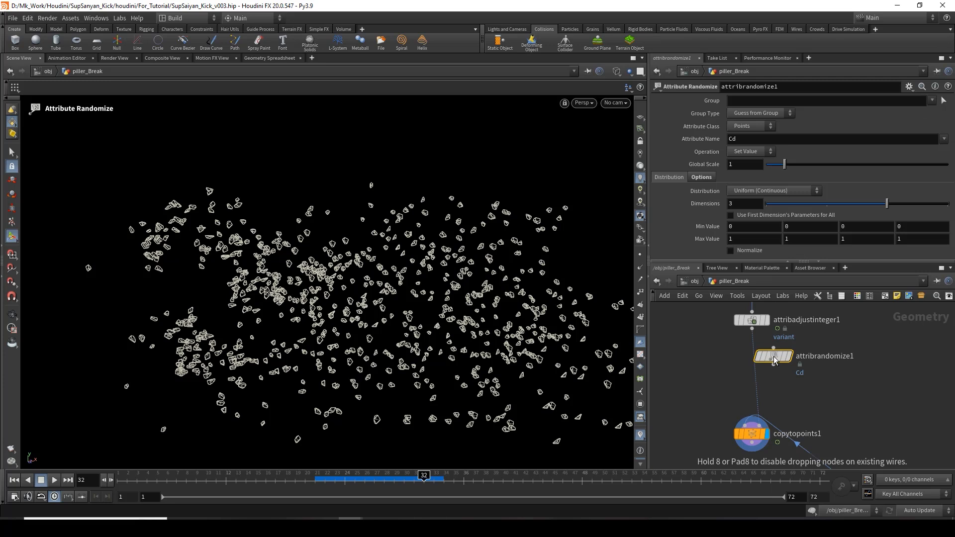
{"action": "left_click", "coordinate": [754, 359]}
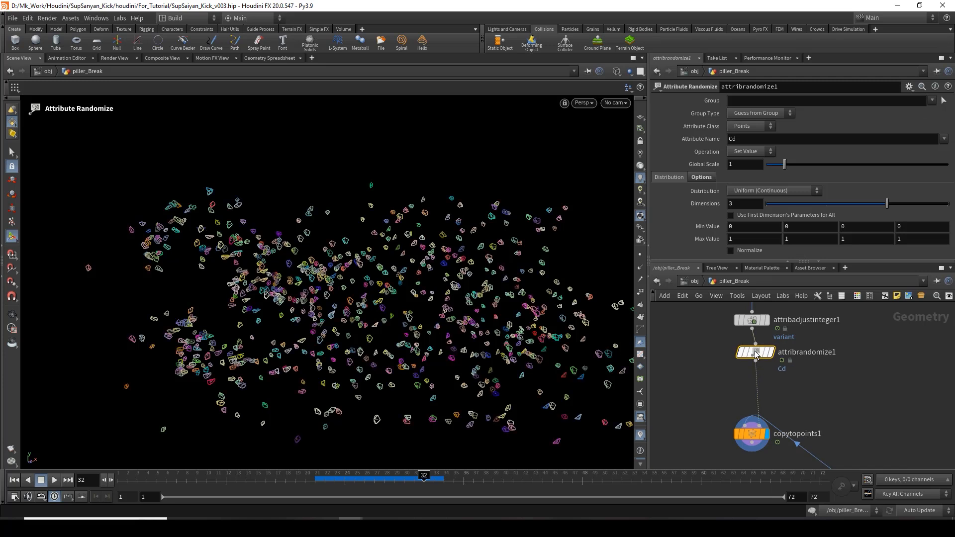
- Make attribrandomize1 randomize pscale with a minimum value of .008 and view the debris up close
{"action": "left_click", "coordinate": [746, 137]}
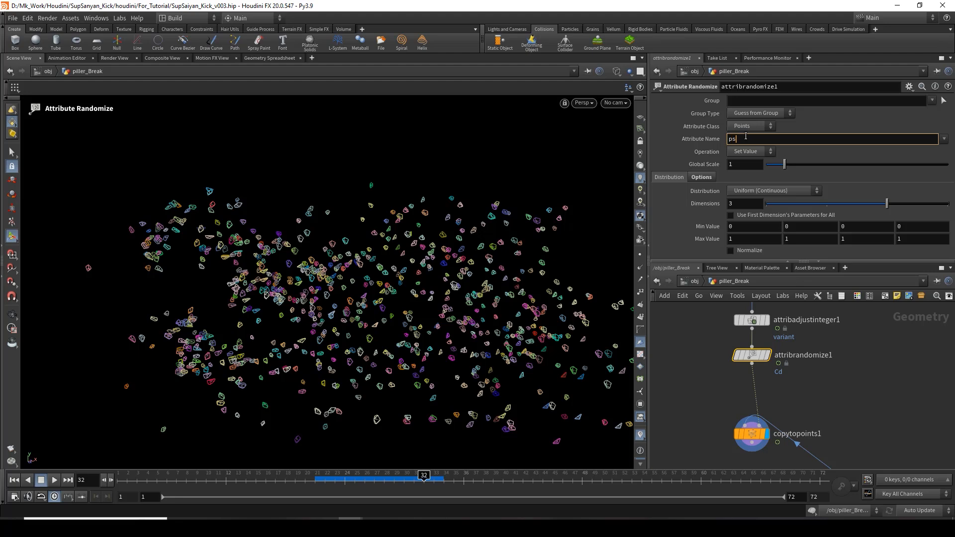
{"action": "type", "text": "pscale"}
{"action": "key", "text": "Return"}
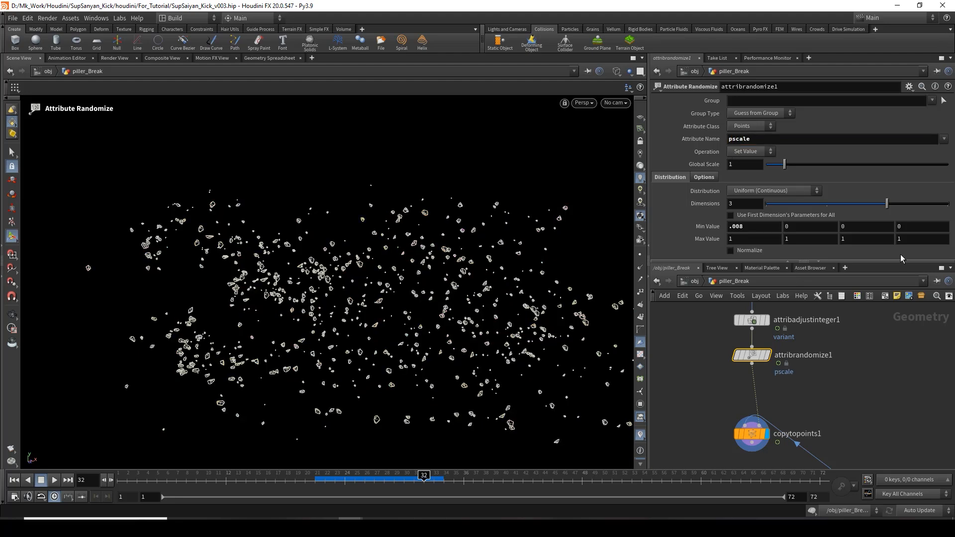
{"action": "right_click_drag", "start_coordinate": [313, 241], "coordinate": [473, 246], "text": "alt"}
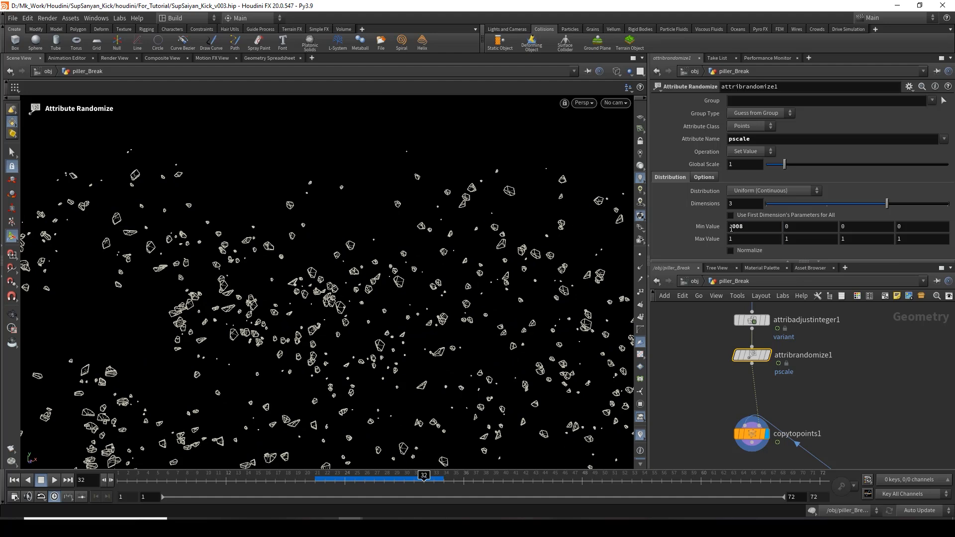
- Set the minimum pscale value on attribrandomize1 to .05 and check the debris at frame 27
{"action": "left_click_drag", "start_coordinate": [731, 228], "coordinate": [781, 227]}
{"action": "key", "text": "Return"}
{"action": "right_click_drag", "start_coordinate": [442, 315], "coordinate": [349, 299], "text": "alt"}
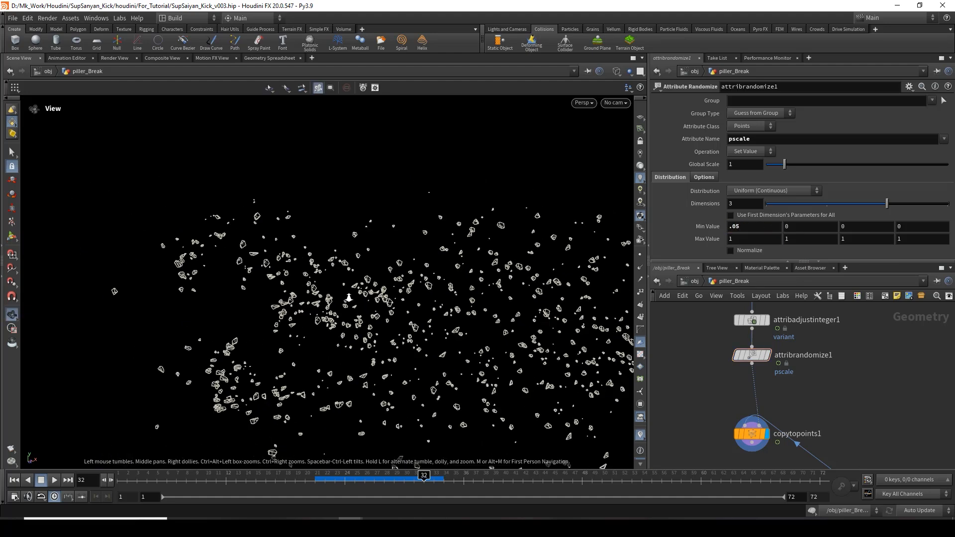
{"action": "mouse_move", "coordinate": [349, 299]}
{"action": "left_mouse_down", "text": "alt"}
{"action": "mouse_move", "coordinate": [326, 300]}
{"action": "mouse_move", "coordinate": [349, 305]}
{"action": "left_mouse_up", "text": "alt"}
{"action": "left_click", "coordinate": [375, 485]}
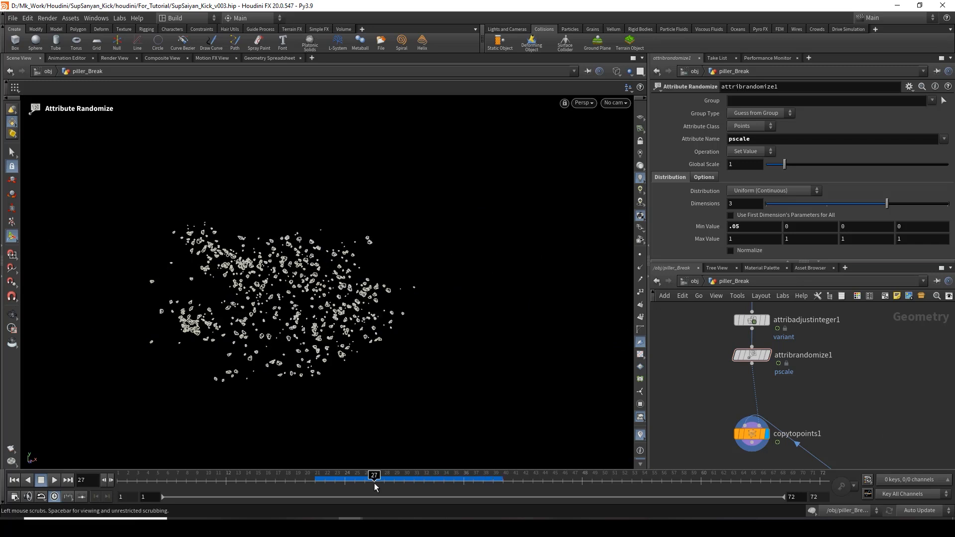
- Shift assemble1 and the nodes downstream of it away from merge6 to open a gap in the network
{"action": "scroll", "coordinate": [748, 423], "scroll_direction": "down", "scroll_amount": 3}
{"action": "scroll", "coordinate": [778, 403], "scroll_direction": "up", "scroll_amount": 1}
{"action": "scroll", "coordinate": [780, 404], "scroll_direction": "up", "scroll_amount": 1}
{"action": "middle_click_drag", "start_coordinate": [781, 404], "coordinate": [778, 439]}
{"action": "scroll", "coordinate": [784, 360], "scroll_direction": "up", "scroll_amount": 1}
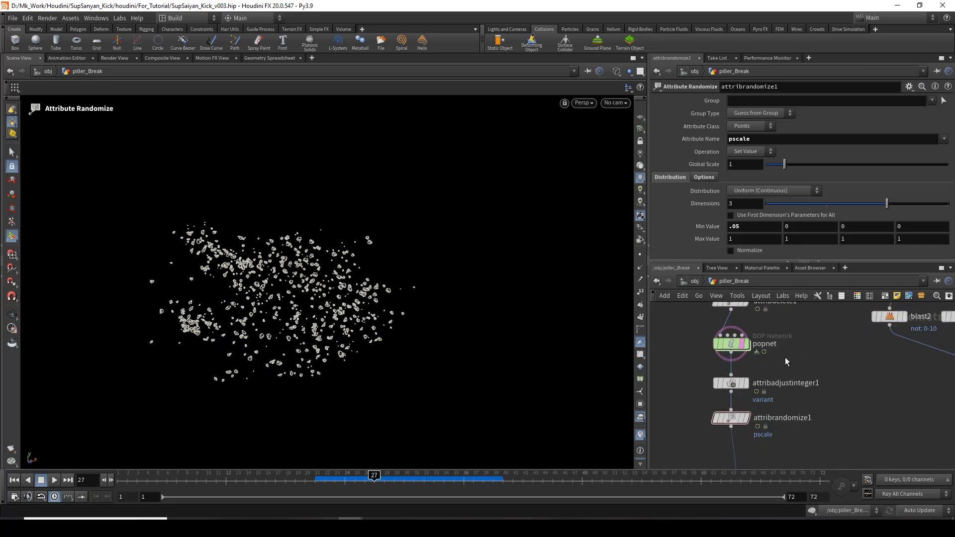
{"action": "middle_click_drag", "start_coordinate": [785, 360], "coordinate": [733, 369]}
{"action": "scroll", "coordinate": [783, 419], "scroll_direction": "down", "scroll_amount": 3}
{"action": "scroll", "coordinate": [806, 429], "scroll_direction": "up", "scroll_amount": 1}
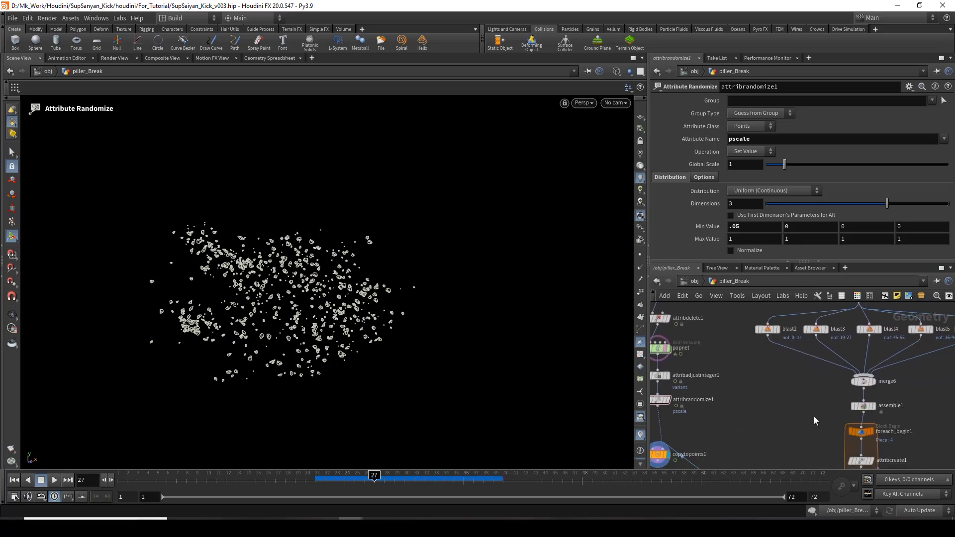
{"action": "middle_click_drag", "start_coordinate": [817, 438], "coordinate": [722, 348]}
{"action": "scroll", "coordinate": [727, 340], "scroll_direction": "down", "scroll_amount": 1}
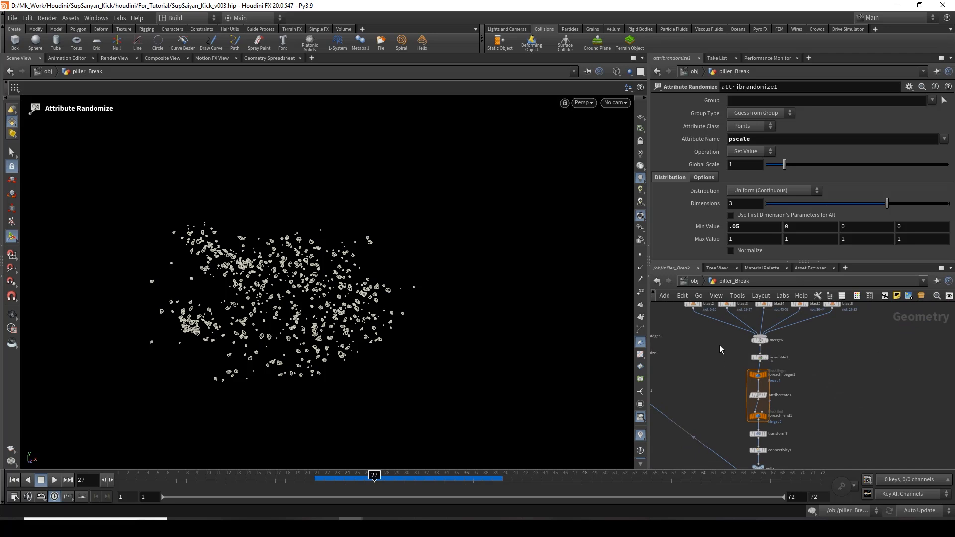
{"action": "left_click_drag", "start_coordinate": [722, 348], "coordinate": [794, 458]}
{"action": "left_click_drag", "start_coordinate": [761, 360], "coordinate": [762, 377]}
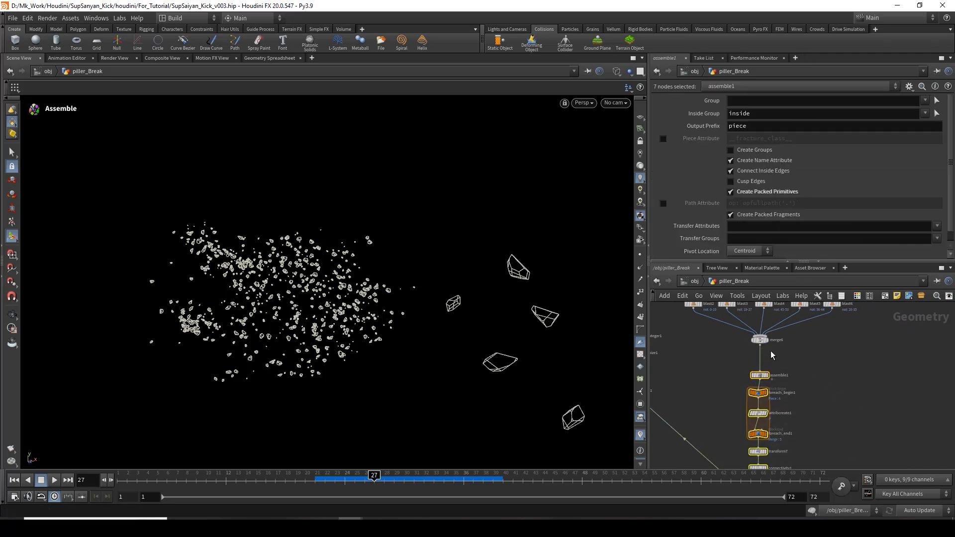
- Display merge6 and switch the viewport to the UV view to check the pieces' UVs
{"action": "left_click", "coordinate": [772, 355]}
{"action": "scroll", "coordinate": [772, 354], "scroll_direction": "up", "scroll_amount": 3}
{"action": "middle_click_drag", "start_coordinate": [773, 356], "coordinate": [778, 373]}
{"action": "left_click", "coordinate": [771, 352]}
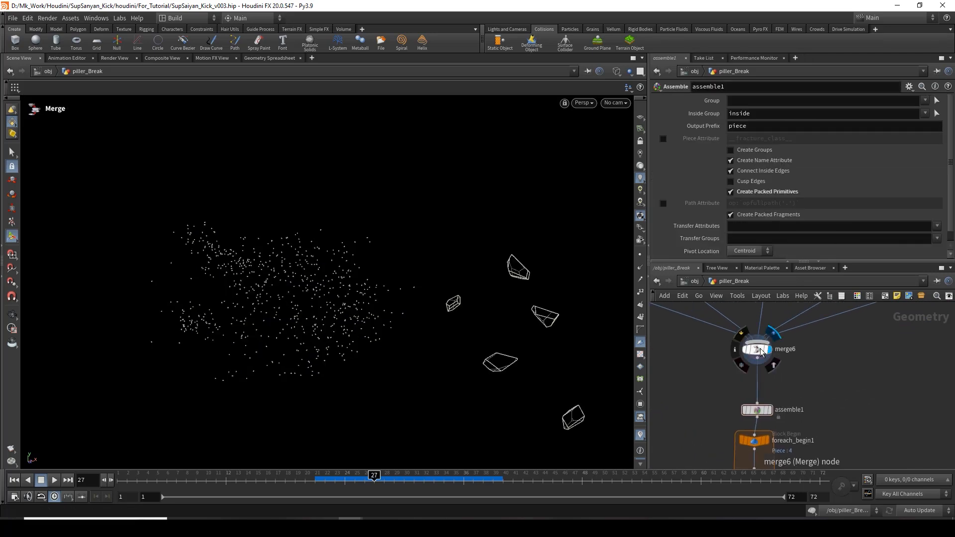
{"action": "key", "text": "space+5"}
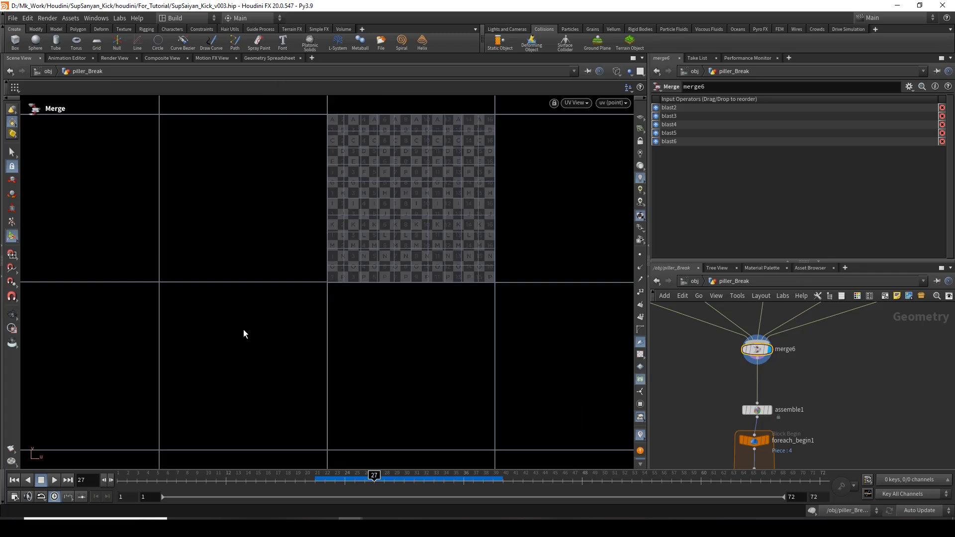
{"action": "scroll", "coordinate": [802, 419], "scroll_direction": "up", "scroll_amount": 2}
{"action": "key", "text": "Tab"}
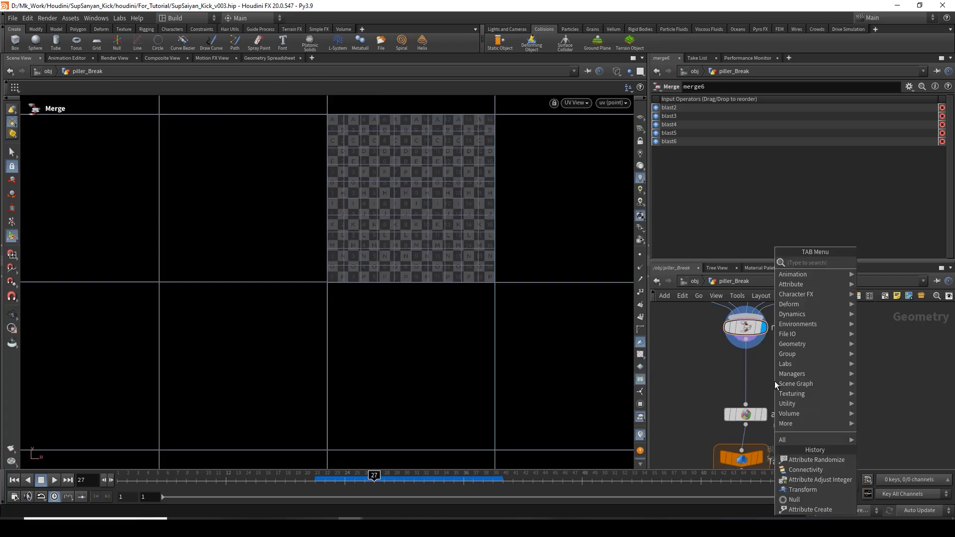
{"action": "type", "text": "un"}
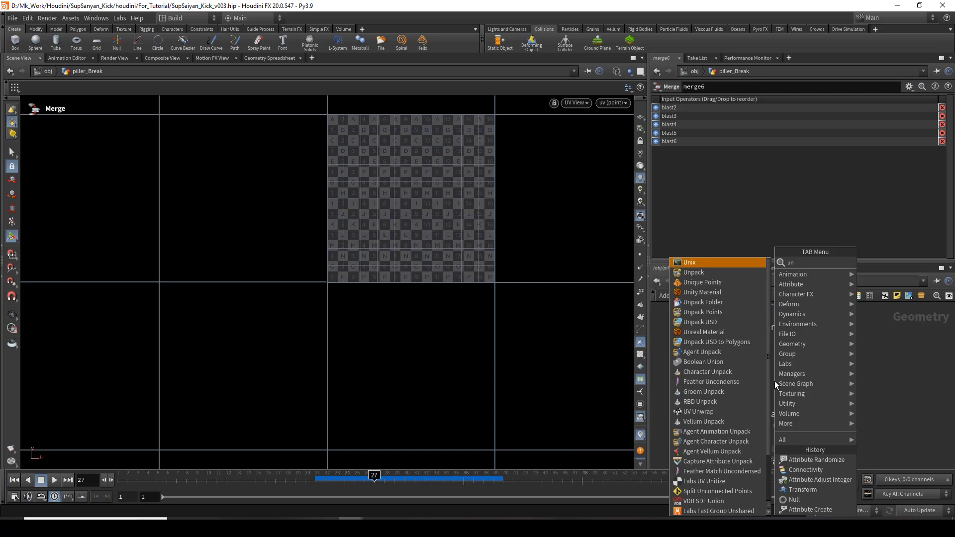
{"action": "key", "text": "Down"}
{"action": "key", "text": "Return"}
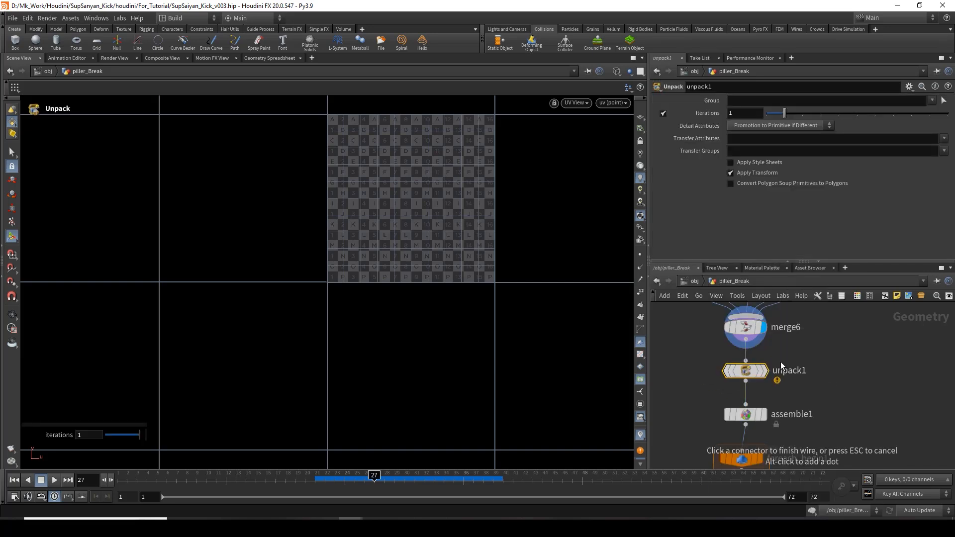
{"action": "left_click", "coordinate": [751, 369]}
{"action": "key", "text": "Delete"}
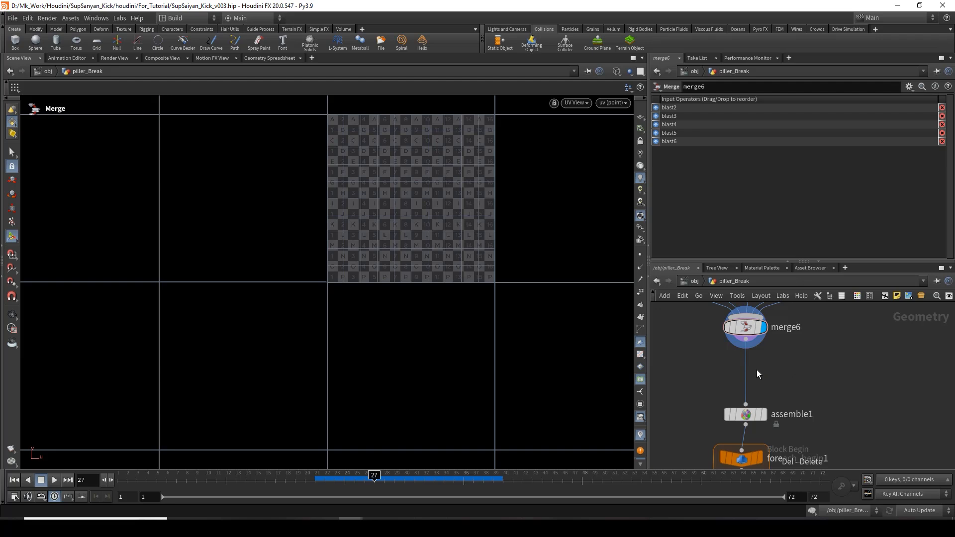
- Insert a UV Unwrap node between merge6 and assemble1, display it and inspect the resulting UV layout
{"action": "key", "text": "Tab"}
{"action": "type", "text": "unwr"}
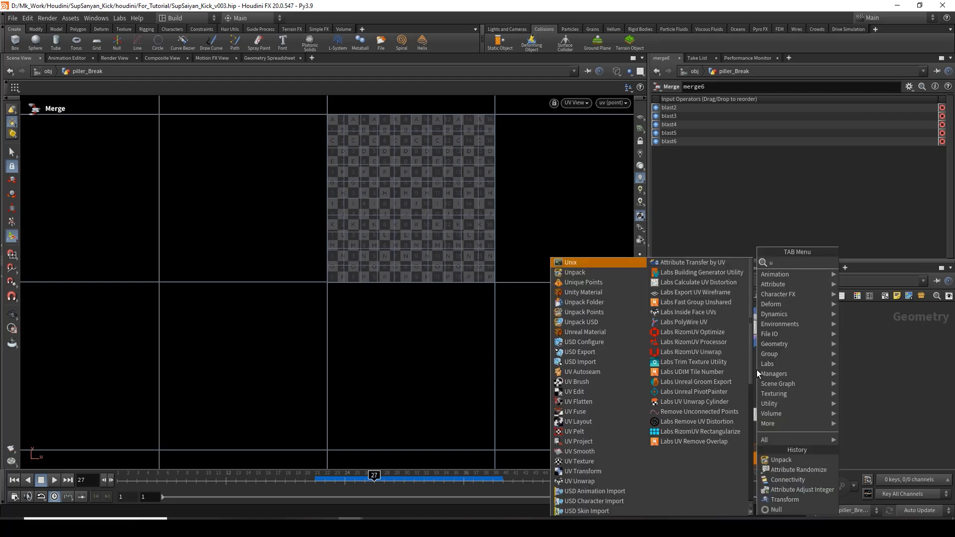
{"action": "key", "text": "Return"}
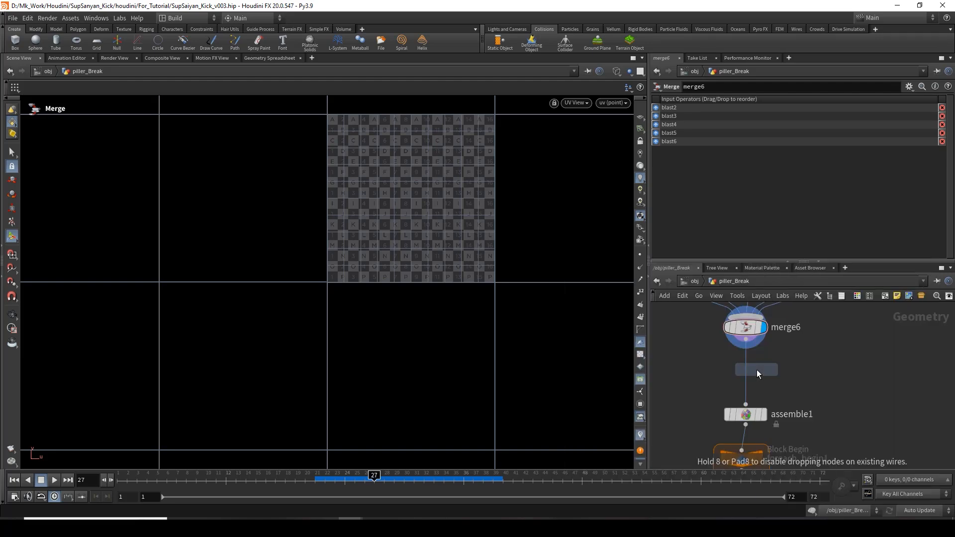
{"action": "left_click", "coordinate": [755, 368]}
{"action": "left_click", "coordinate": [764, 370]}
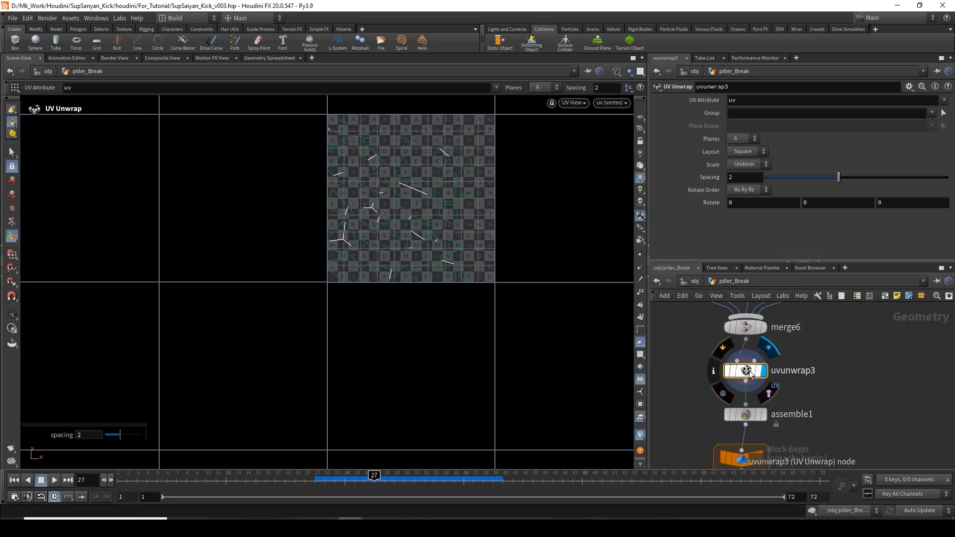
{"action": "middle_click_drag", "start_coordinate": [459, 261], "coordinate": [381, 361], "text": "alt"}
{"action": "right_click_drag", "start_coordinate": [290, 306], "coordinate": [464, 303], "text": "alt"}
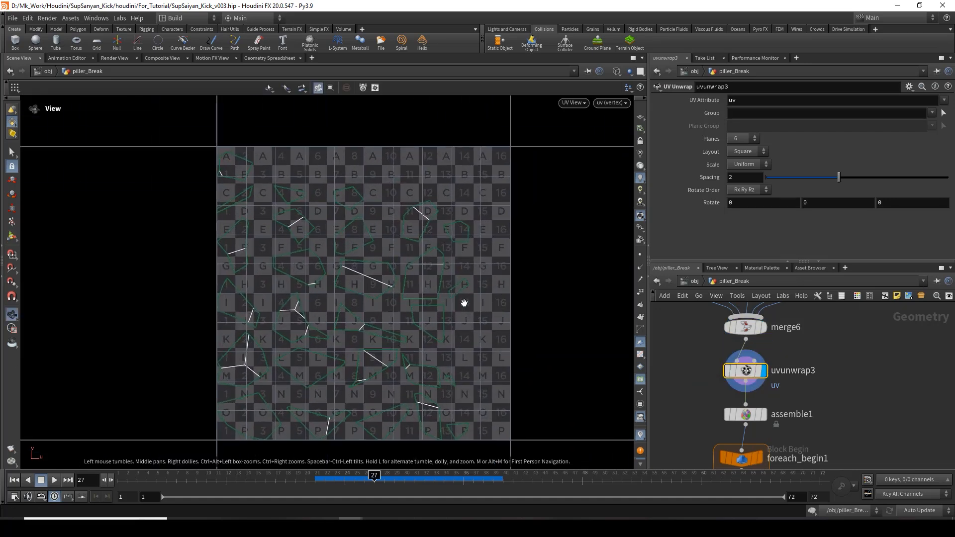
- Try moving uvunwrap3 into the for-each block, between attribcreate1 and foreach_end1
{"action": "middle_click_drag", "start_coordinate": [824, 417], "coordinate": [825, 371]}
{"action": "scroll", "coordinate": [828, 363], "scroll_direction": "down", "scroll_amount": 3}
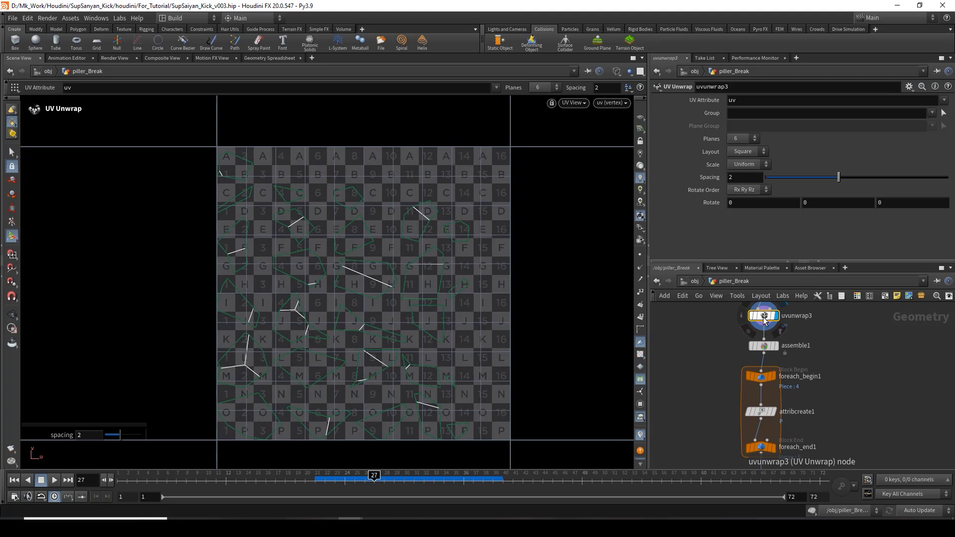
{"action": "key", "text": "ctrl+x"}
{"action": "mouse_move", "coordinate": [761, 411]}
{"action": "left_mouse_down"}
{"action": "mouse_move", "coordinate": [761, 402]}
{"action": "mouse_move", "coordinate": [765, 427]}
{"action": "left_mouse_up"}
{"action": "key", "text": "ctrl+v"}
- Check the UVs downstream of the for-each block by displaying transform7, connectivity1 and null1 in turn
{"action": "middle_click_drag", "start_coordinate": [836, 444], "coordinate": [829, 358]}
{"action": "scroll", "coordinate": [796, 408], "scroll_direction": "down", "scroll_amount": 2}
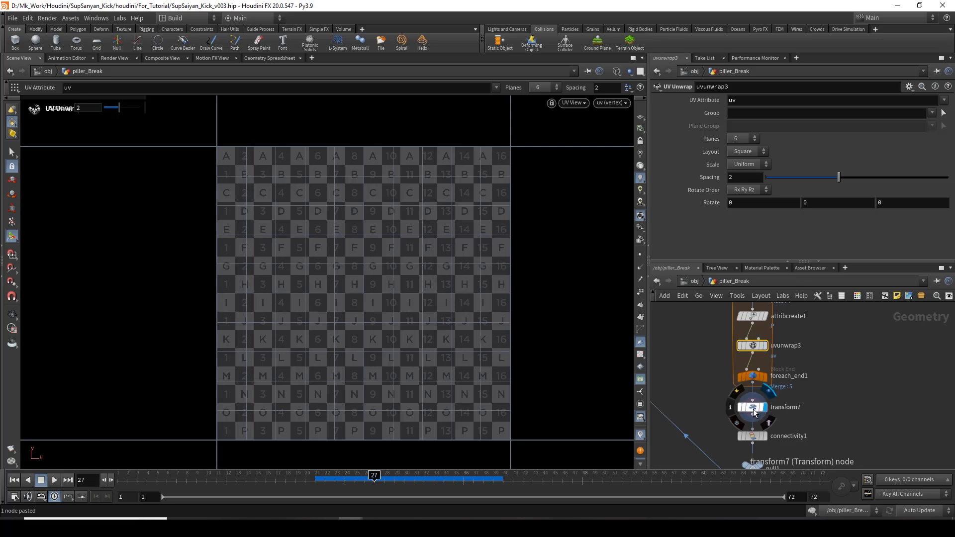
{"action": "left_click", "coordinate": [759, 407]}
{"action": "left_click", "coordinate": [773, 431]}
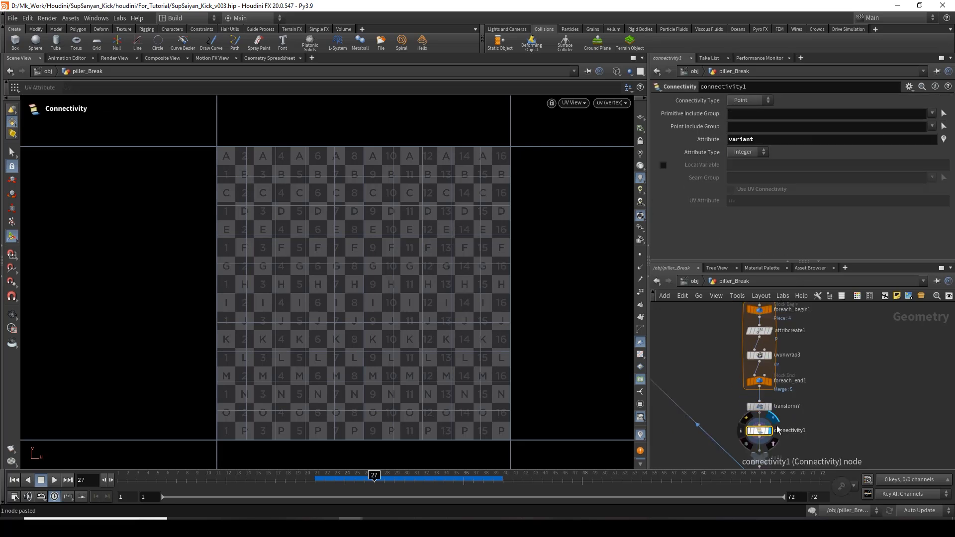
{"action": "middle_click_drag", "start_coordinate": [768, 462], "coordinate": [744, 463]}
{"action": "left_click", "coordinate": [754, 408]}
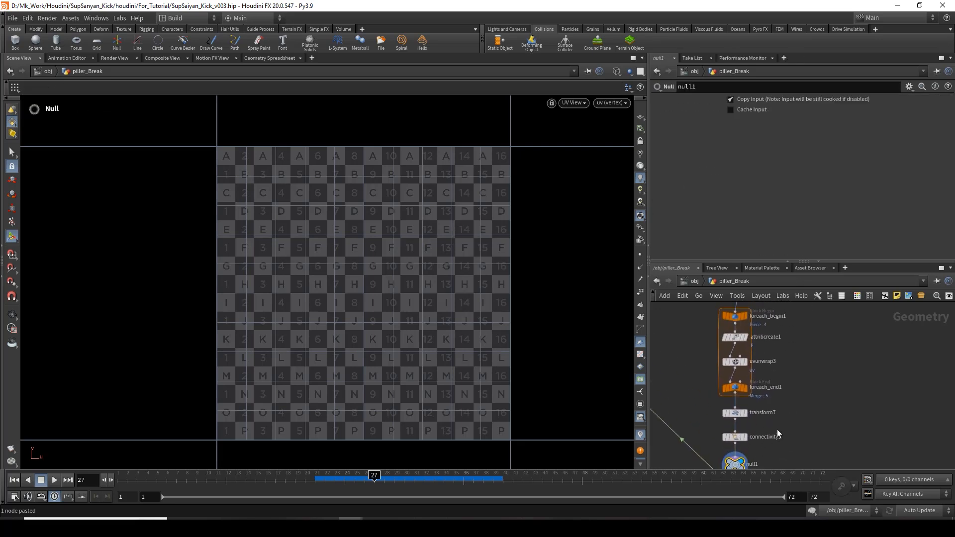
- Move uvunwrap3 out of the for-each block and back between merge6 and assemble1
{"action": "left_click", "coordinate": [746, 366]}
{"action": "key", "text": "ctrl+x"}
{"action": "middle_click_drag", "start_coordinate": [797, 354], "coordinate": [793, 458]}
{"action": "key", "text": "ctrl+v"}
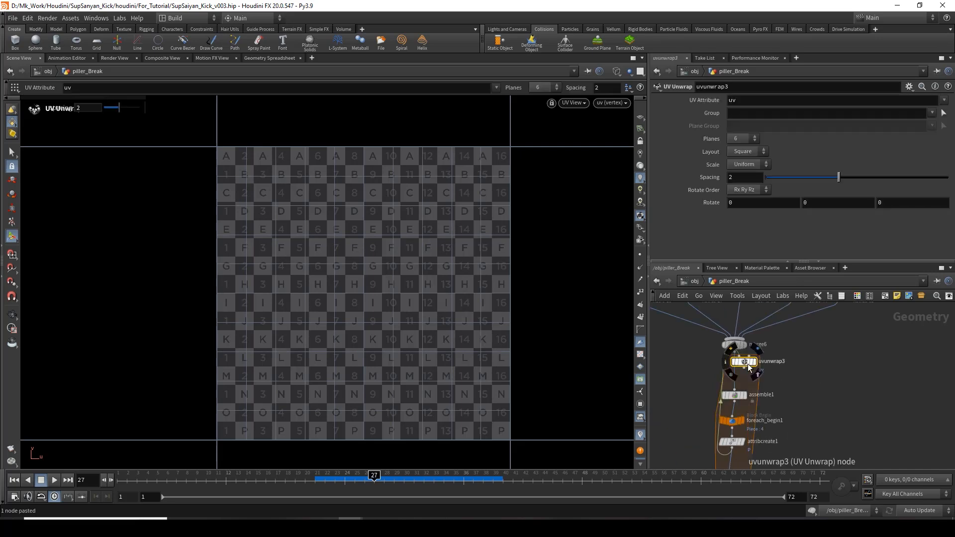
{"action": "left_click", "coordinate": [748, 369]}
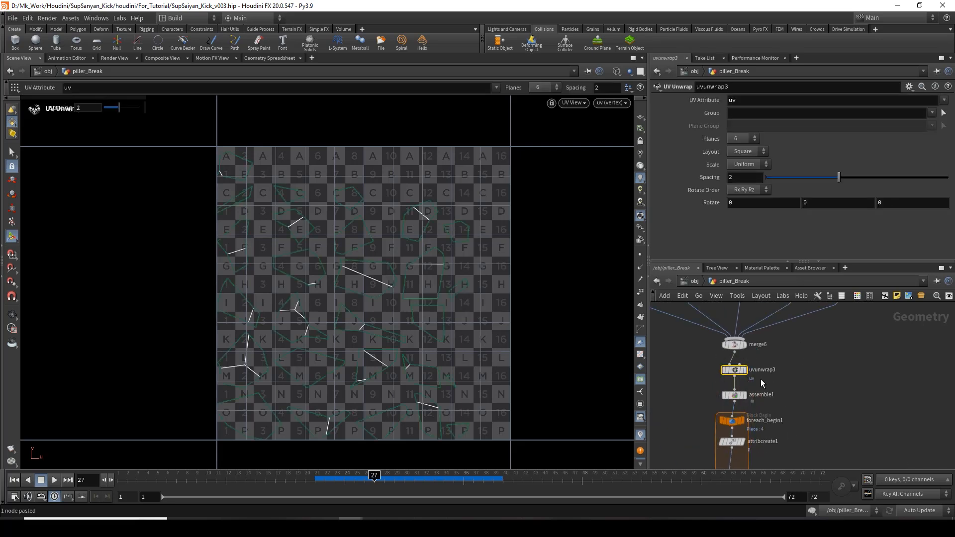
{"action": "left_click", "coordinate": [747, 370]}
- Display copytopoints1 and return from the UV view to the perspective view of the debris
{"action": "scroll", "coordinate": [786, 389], "scroll_direction": "down", "scroll_amount": 3}
{"action": "middle_click_drag", "start_coordinate": [795, 411], "coordinate": [806, 357]}
{"action": "middle_click_drag", "start_coordinate": [729, 407], "coordinate": [814, 467]}
{"action": "scroll", "coordinate": [745, 420], "scroll_direction": "up", "scroll_amount": 3}
{"action": "left_click", "coordinate": [738, 407]}
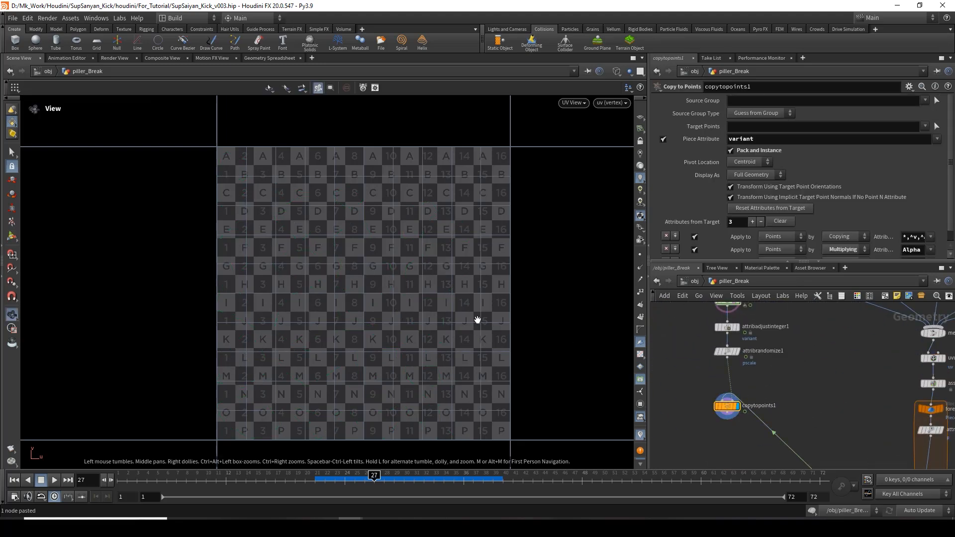
{"action": "key", "text": "space+1"}
{"action": "left_click_drag", "start_coordinate": [274, 290], "coordinate": [289, 294], "text": "alt"}
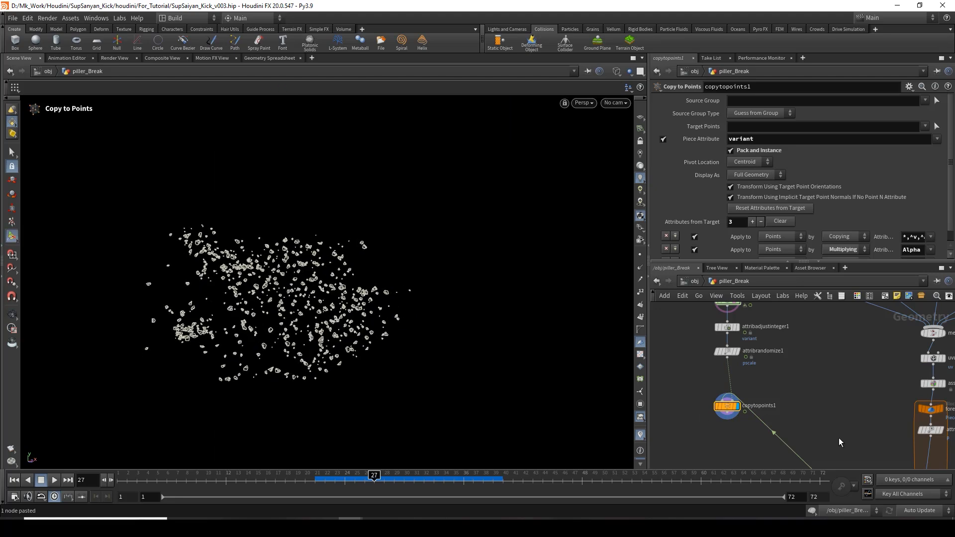
- Review the settings of assemble1 and uvunwrap3 in the piece-preparation branch
{"action": "middle_click_drag", "start_coordinate": [854, 434], "coordinate": [735, 444]}
{"action": "scroll", "coordinate": [800, 404], "scroll_direction": "up", "scroll_amount": 3}
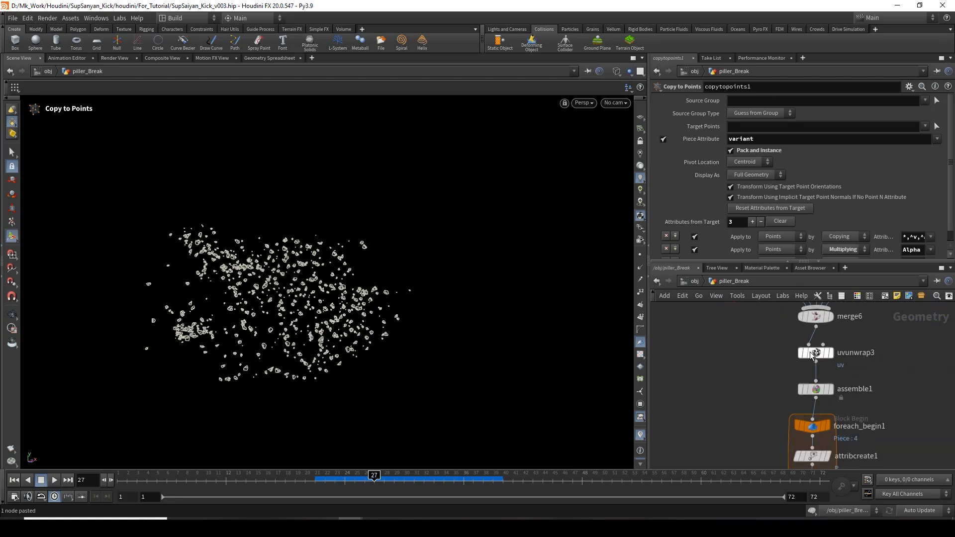
{"action": "left_click", "coordinate": [816, 393]}
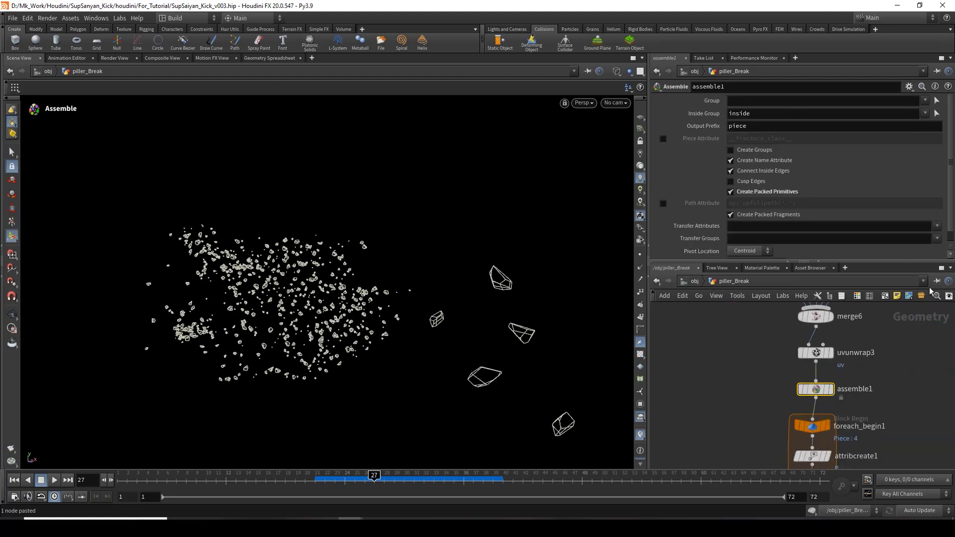
{"action": "left_click", "coordinate": [816, 353]}
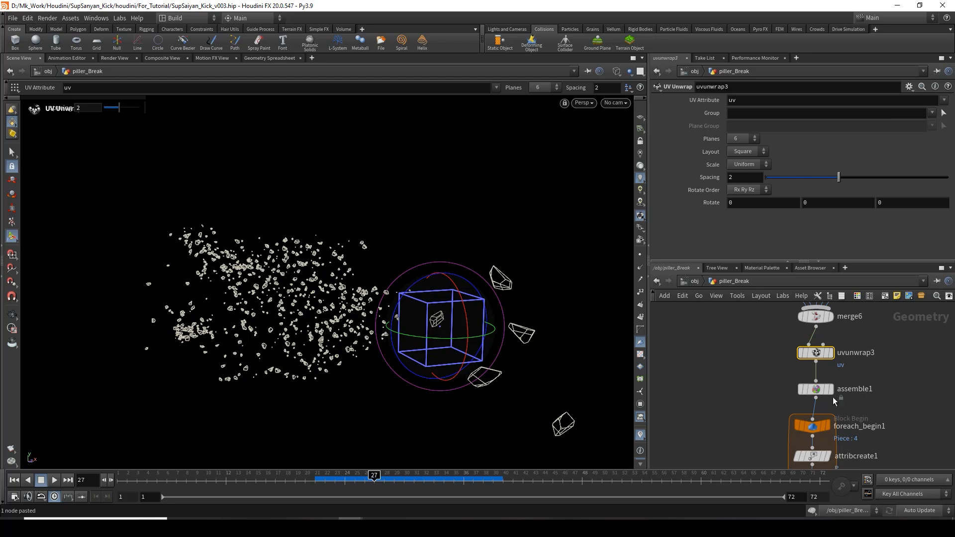
- Set assemble1 to transfer the uv attribute
{"action": "left_click", "coordinate": [821, 389]}
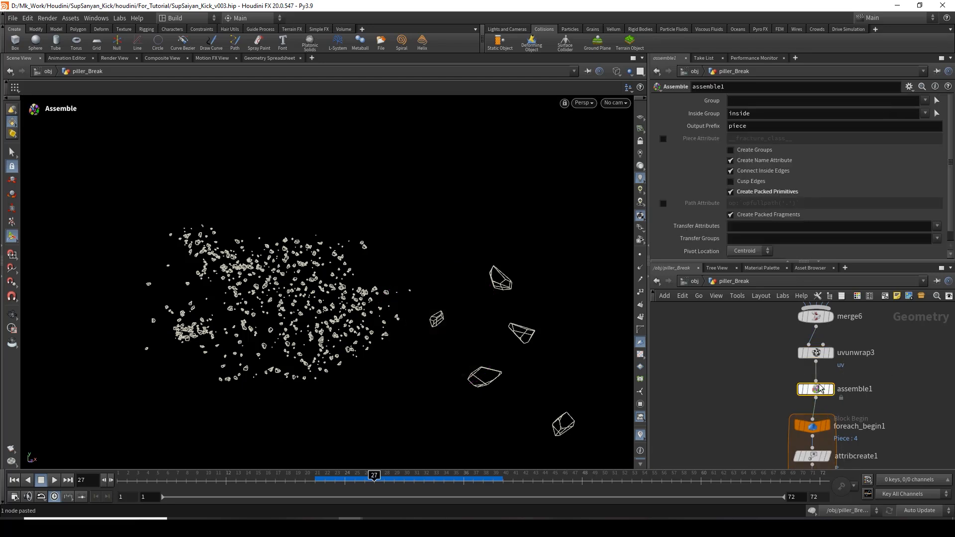
{"action": "left_click", "coordinate": [937, 226]}
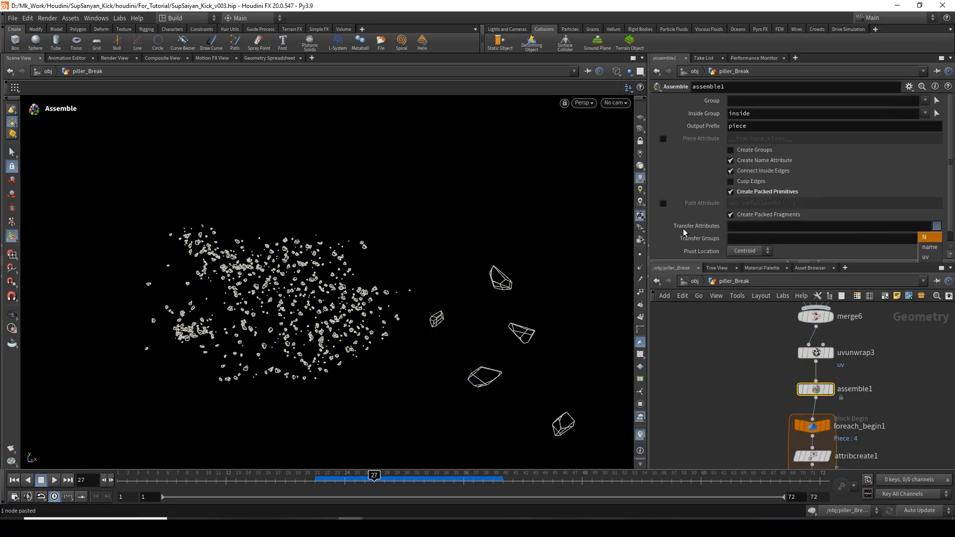
{"action": "left_click", "coordinate": [927, 258]}
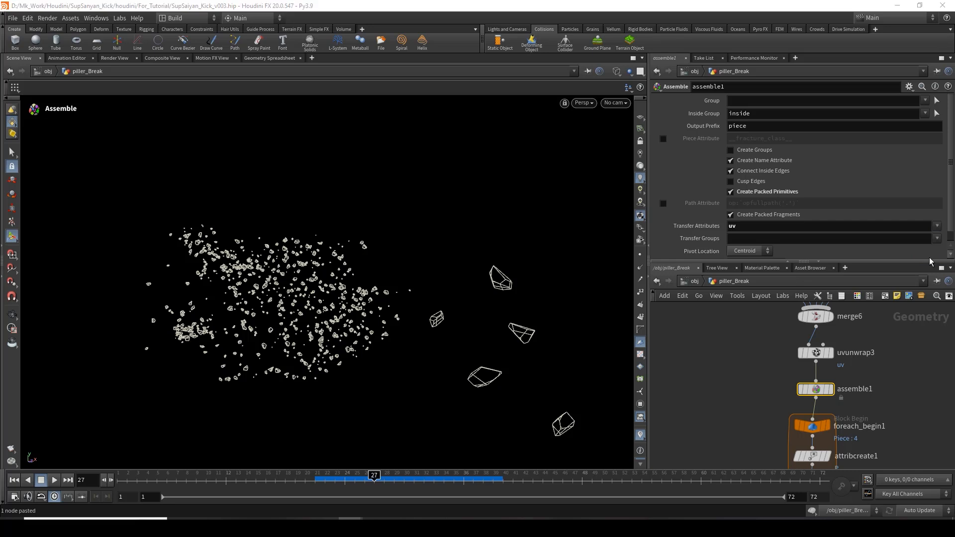
- Display copytopoints1 and check the copied pieces' UVs in the UV view
{"action": "middle_click_drag", "start_coordinate": [701, 430], "coordinate": [875, 377]}
{"action": "left_click", "coordinate": [755, 372]}
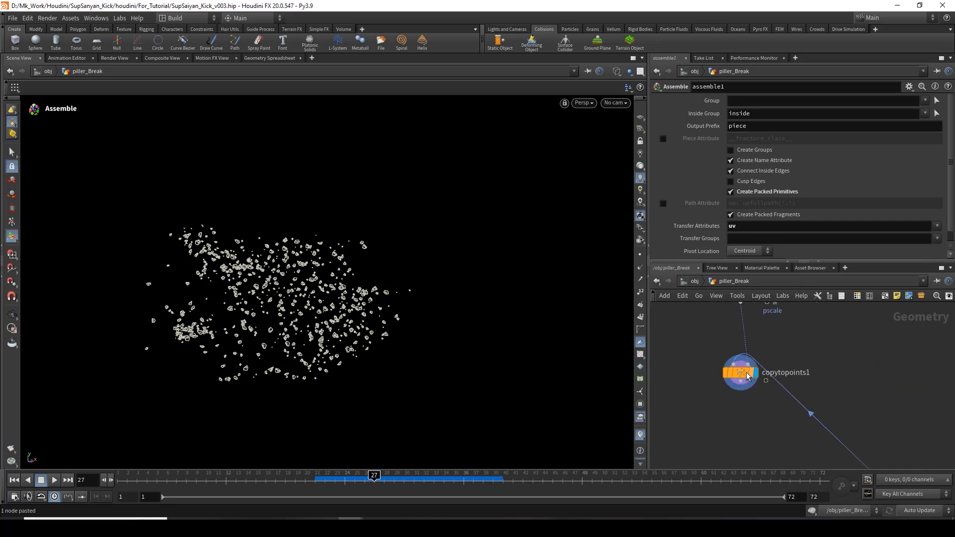
{"action": "left_click", "coordinate": [743, 377]}
{"action": "middle_click_drag", "start_coordinate": [807, 391], "coordinate": [803, 411]}
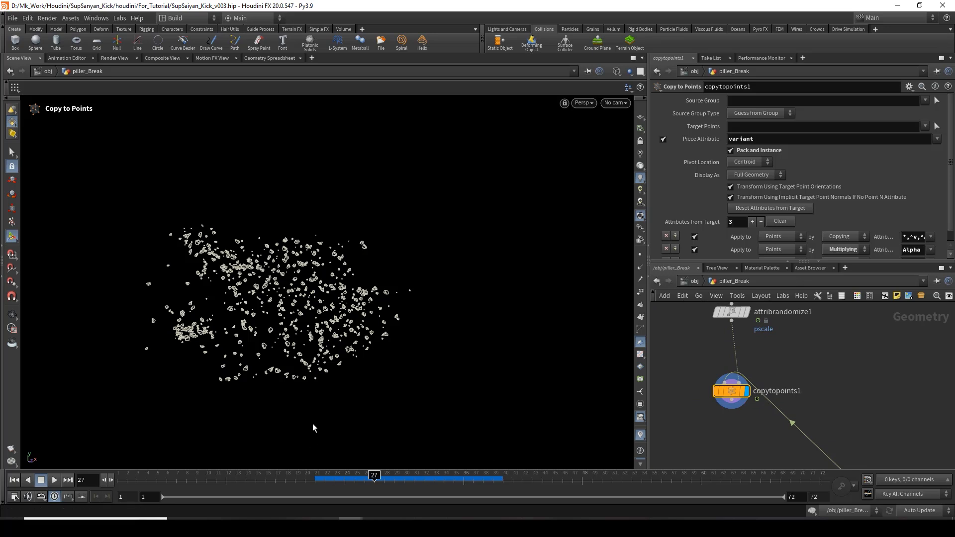
{"action": "key", "text": "Escape"}
{"action": "key", "text": "space+5"}
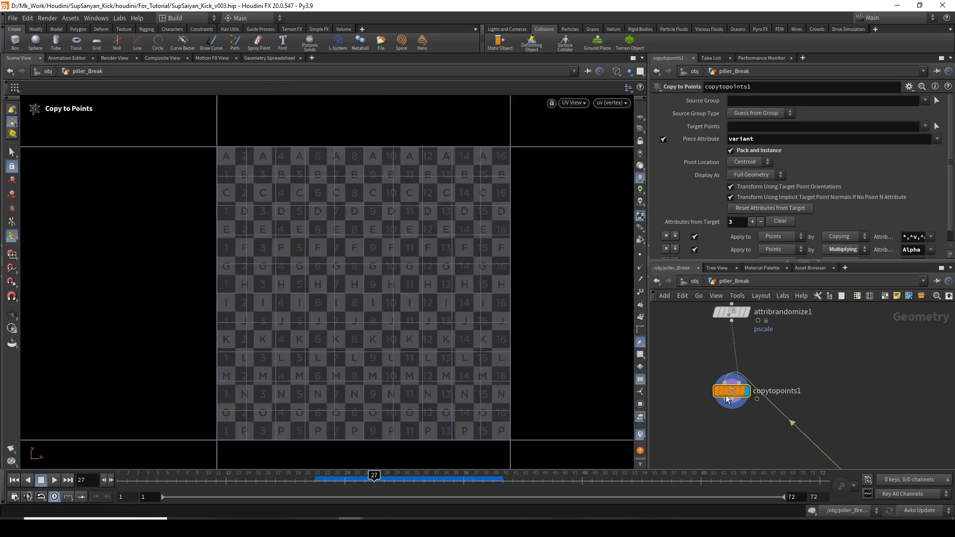
- Display foreach_end1, transform7 and connectivity1 in turn and examine their node information for the uv attribute
{"action": "middle_click_drag", "start_coordinate": [751, 449], "coordinate": [769, 396]}
{"action": "scroll", "coordinate": [781, 402], "scroll_direction": "down", "scroll_amount": 4}
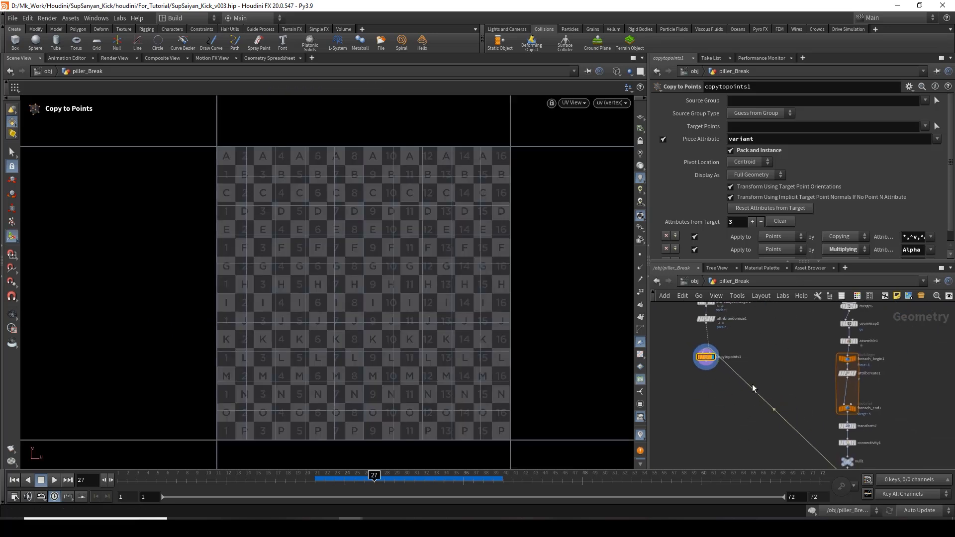
{"action": "scroll", "coordinate": [888, 354], "scroll_direction": "up", "scroll_amount": 3}
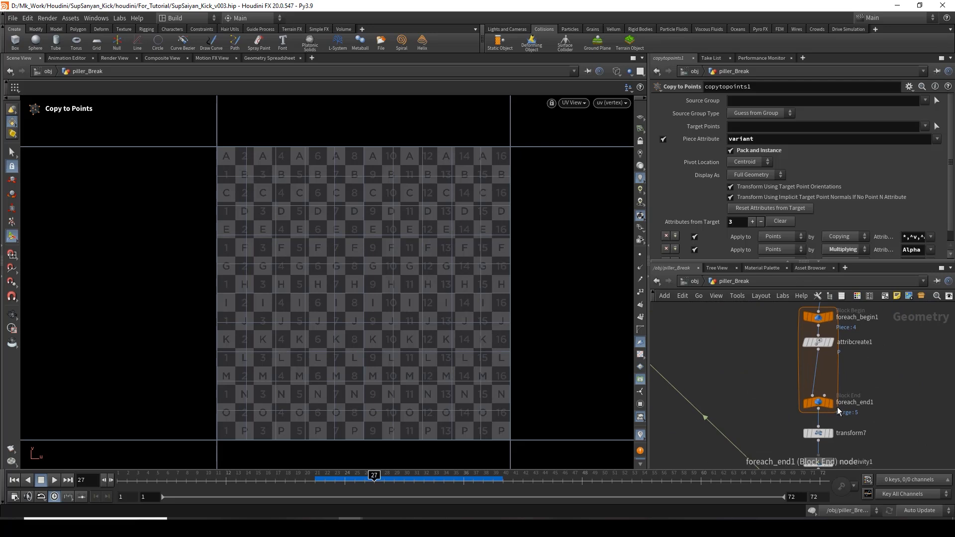
{"action": "left_click", "coordinate": [821, 404]}
{"action": "middle_click", "coordinate": [821, 406]}
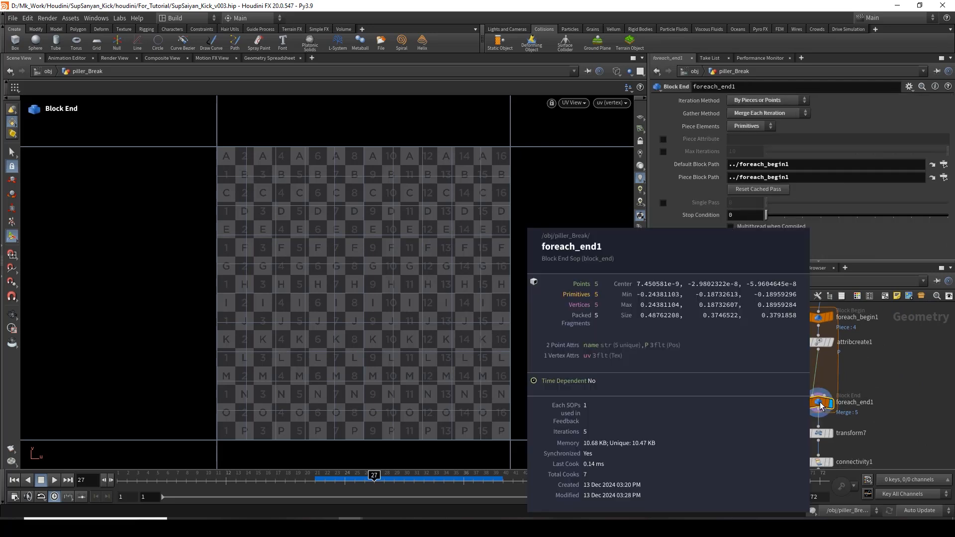
{"action": "left_click", "coordinate": [822, 435]}
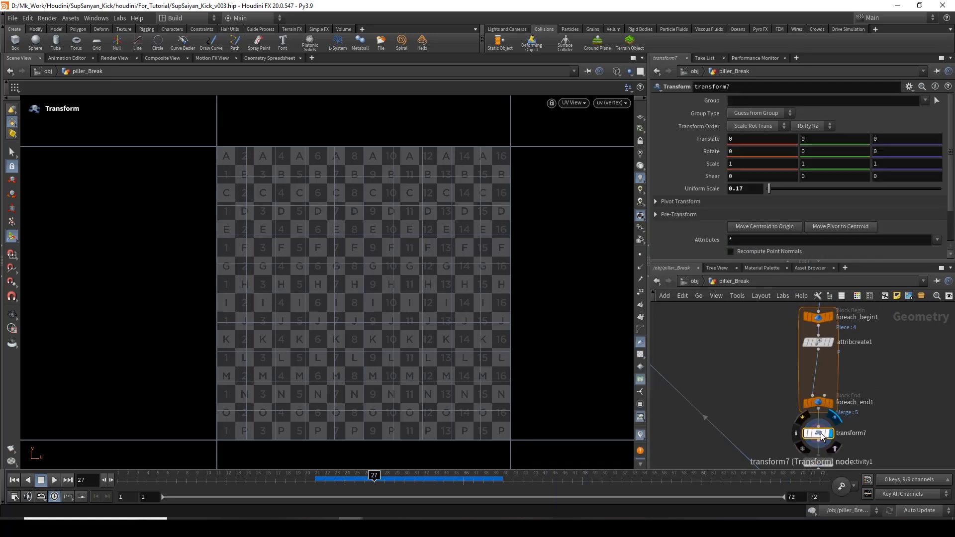
{"action": "middle_click", "coordinate": [822, 436]}
{"action": "middle_click_drag", "start_coordinate": [855, 449], "coordinate": [869, 376]}
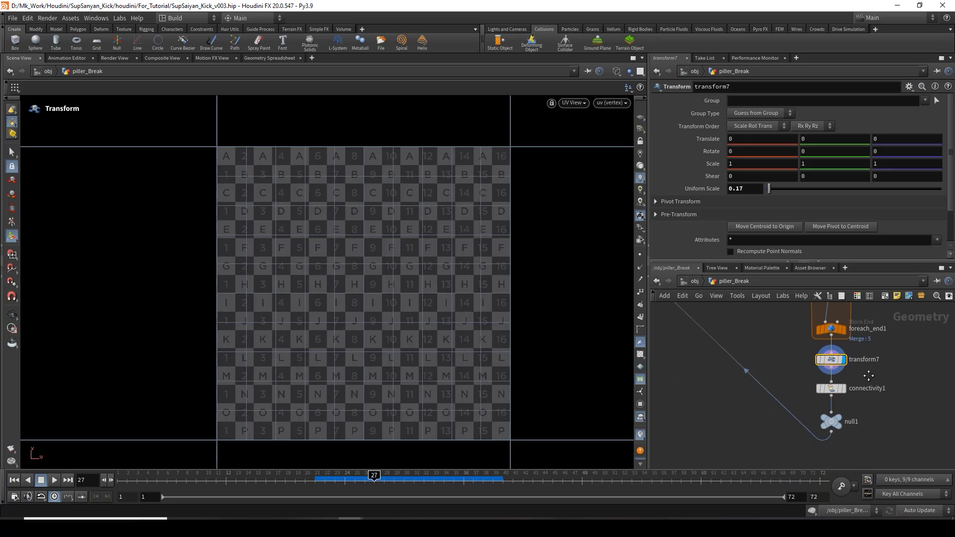
{"action": "left_click", "coordinate": [835, 392]}
{"action": "middle_click", "coordinate": [835, 393]}
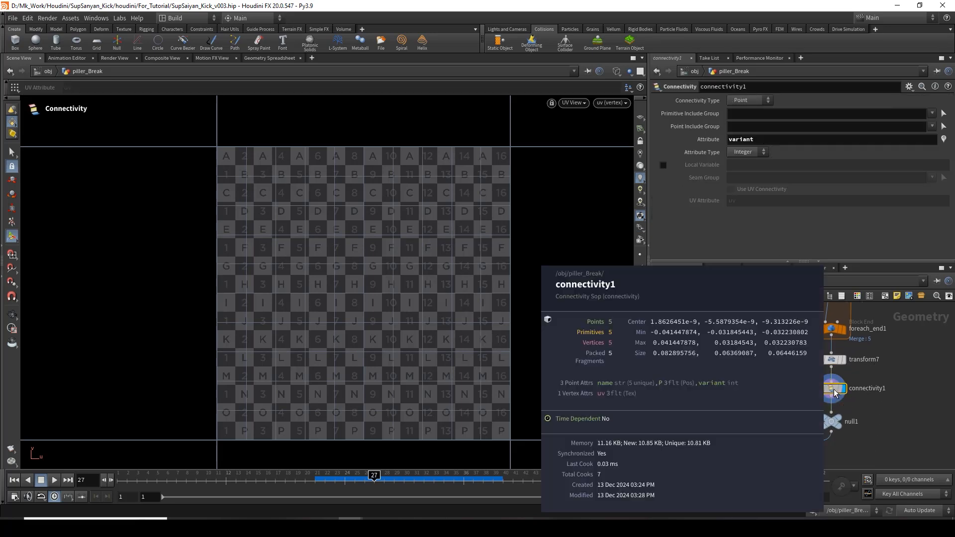
- Append an Unpack node to copytopoints1, display it and place it close below
{"action": "middle_click_drag", "start_coordinate": [737, 343], "coordinate": [736, 384]}
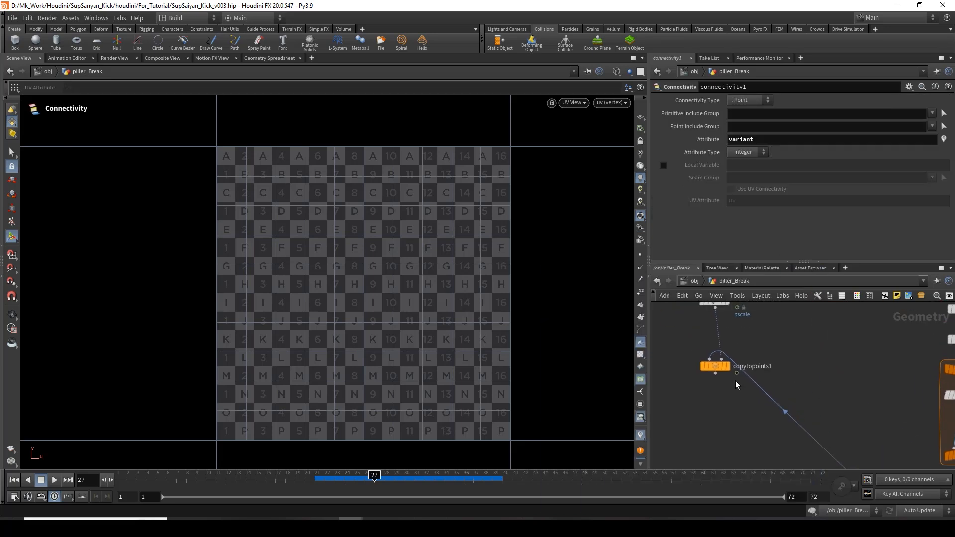
{"action": "left_click", "coordinate": [722, 369]}
{"action": "middle_click", "coordinate": [718, 371]}
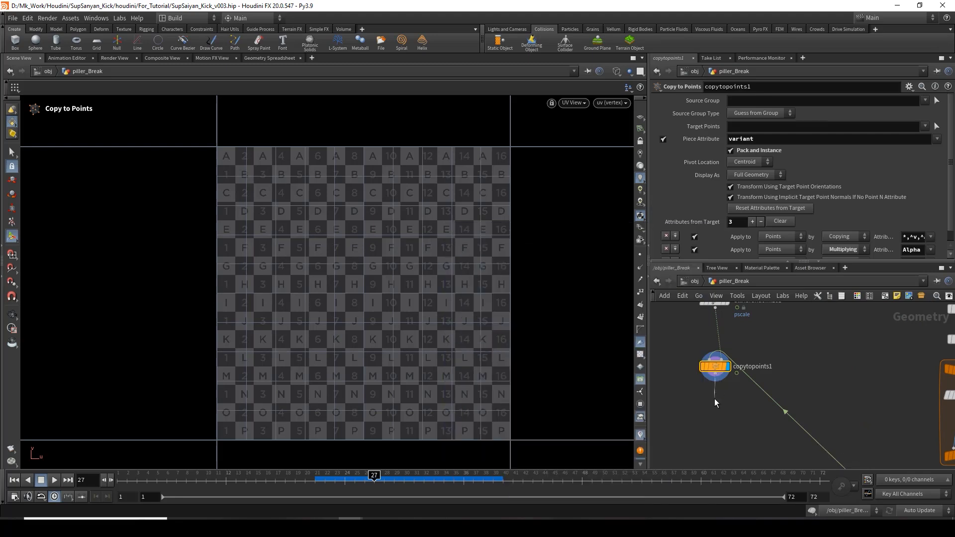
{"action": "key", "text": "Tab"}
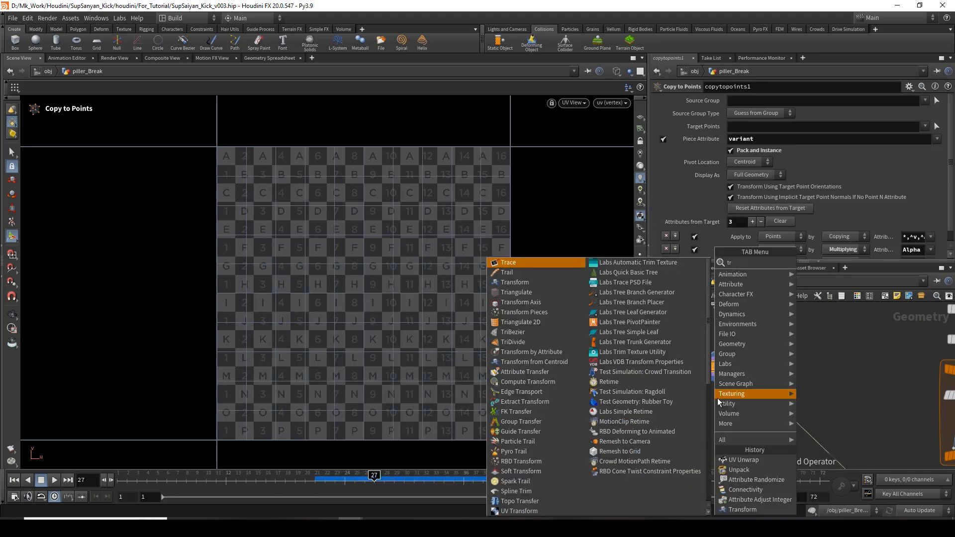
{"action": "type", "text": "unpa"}
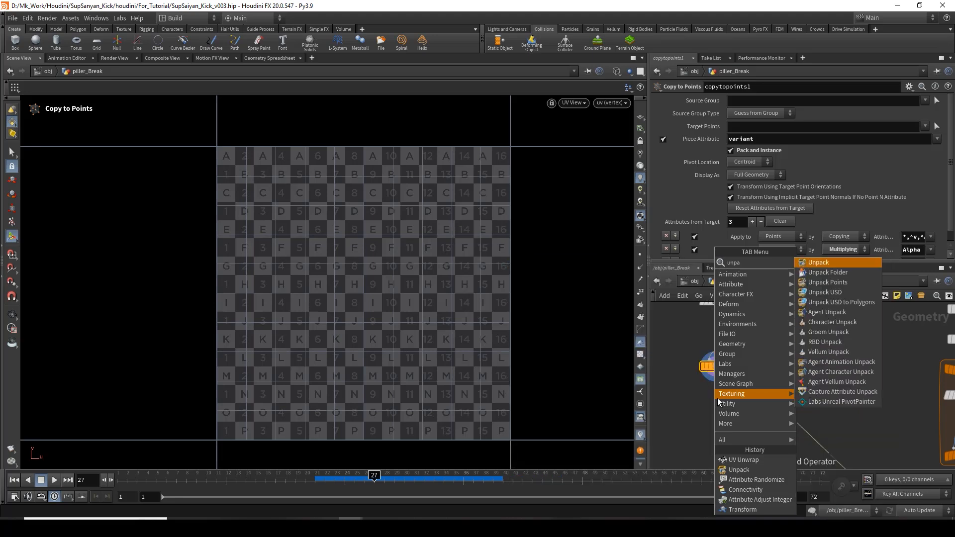
{"action": "key", "text": "Return"}
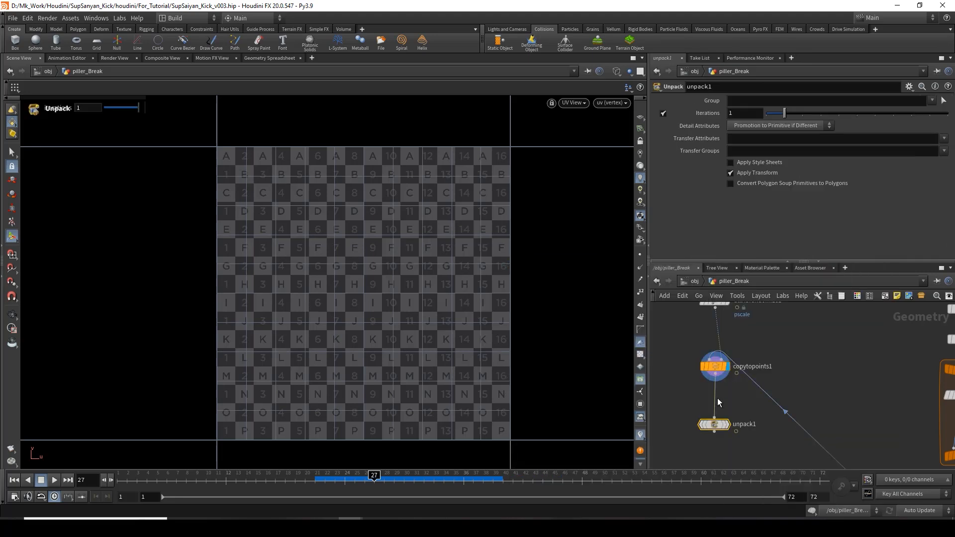
{"action": "left_click", "coordinate": [728, 426]}
{"action": "left_click", "coordinate": [714, 402]}
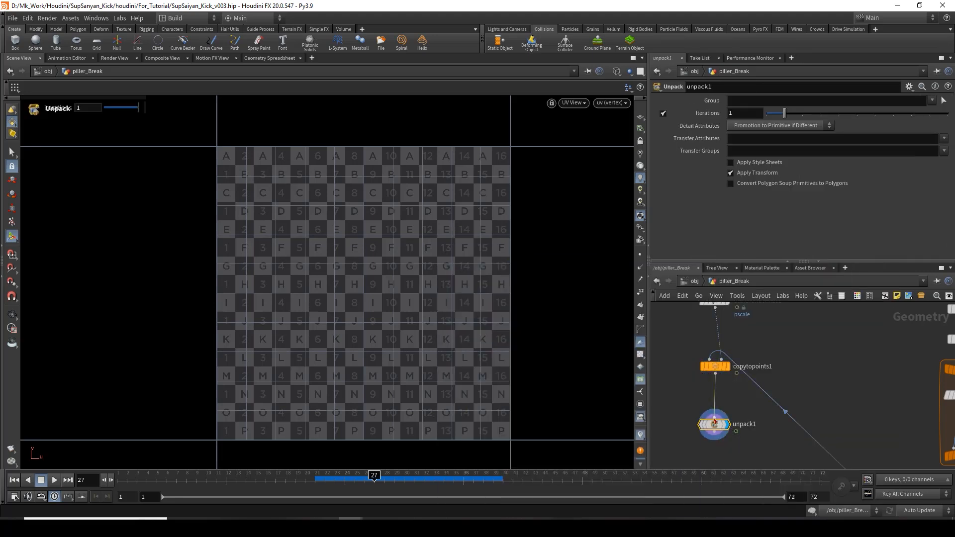
{"action": "left_click", "coordinate": [716, 402]}
{"action": "left_click_drag", "start_coordinate": [716, 431], "coordinate": [720, 407]}
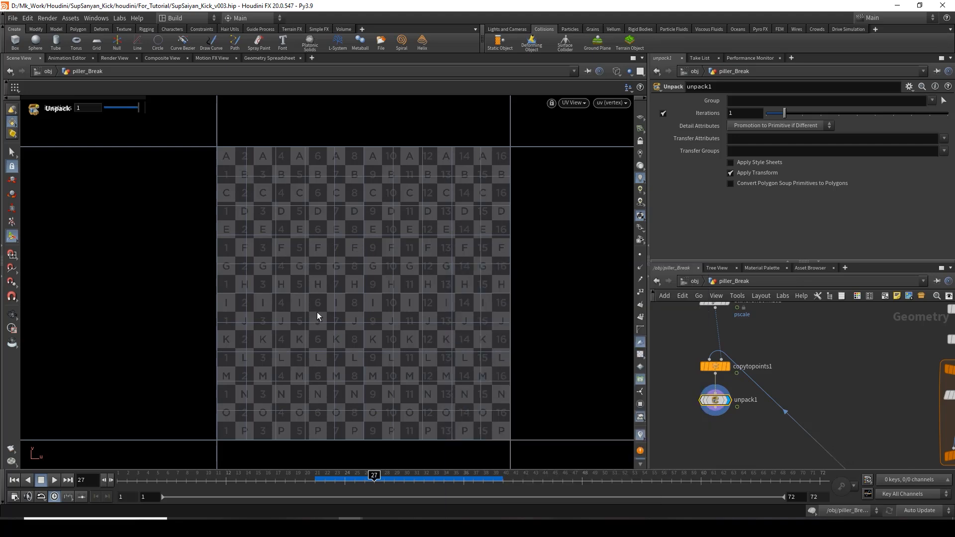
- Examine the node information of uvunwrap3 and assemble1, and check assemble1's output in the UV view
{"action": "right_click_drag", "start_coordinate": [427, 292], "coordinate": [313, 280], "text": "alt"}
{"action": "right_click_drag", "start_coordinate": [366, 299], "coordinate": [396, 348], "text": "alt"}
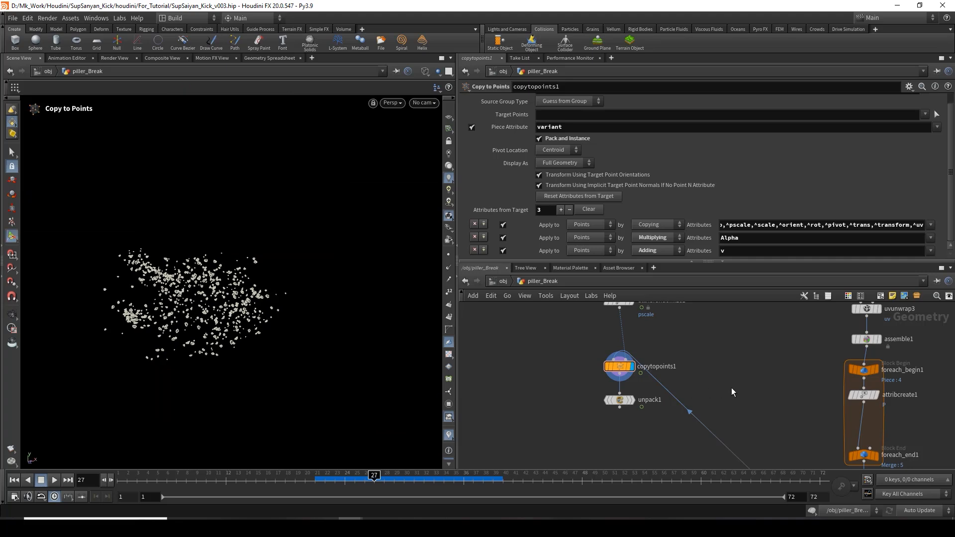
{"action": "middle_click_drag", "start_coordinate": [881, 331], "coordinate": [856, 363]}
{"action": "left_click", "coordinate": [853, 341]}
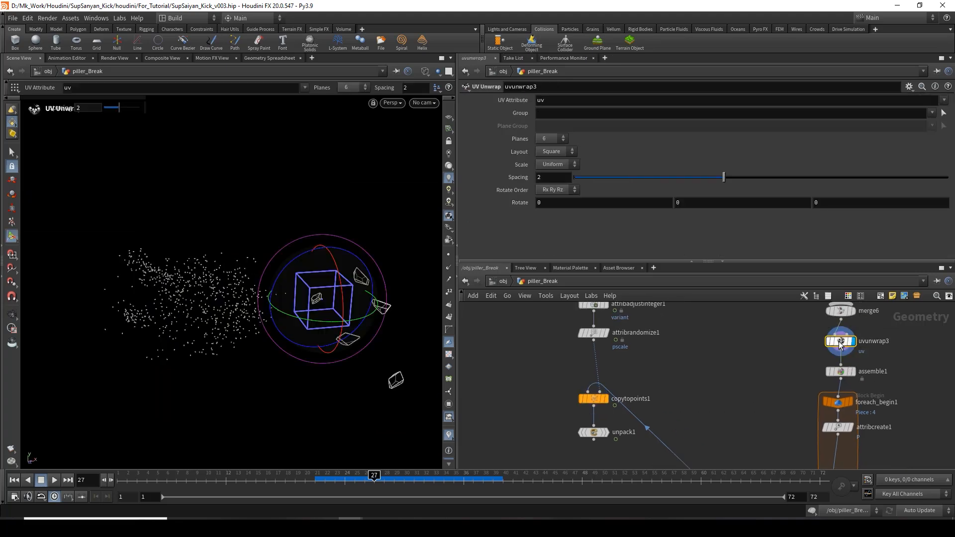
{"action": "middle_click", "coordinate": [840, 345]}
{"action": "left_click", "coordinate": [855, 373]}
{"action": "left_click", "coordinate": [840, 373]}
{"action": "middle_click", "coordinate": [841, 376]}
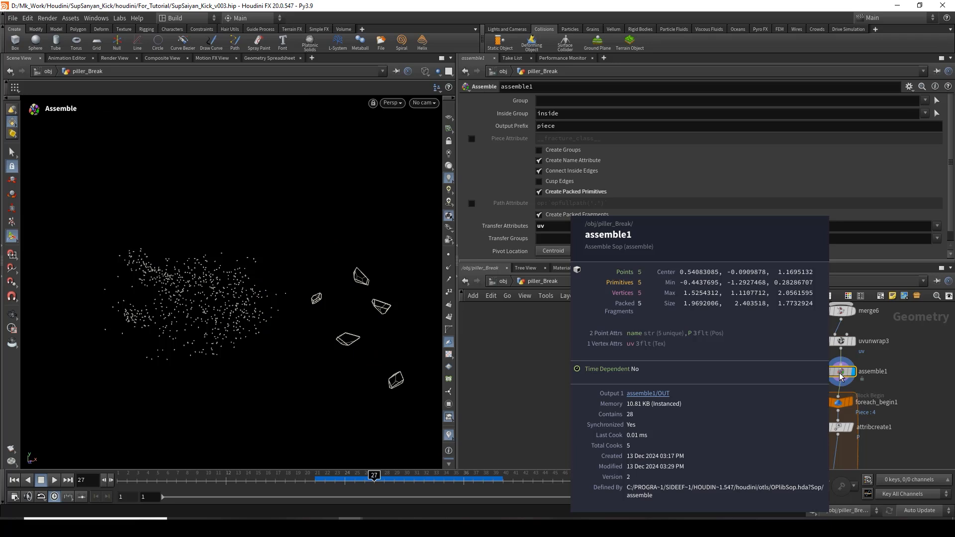
{"action": "key", "text": "Escape"}
{"action": "key", "text": "space+5"}
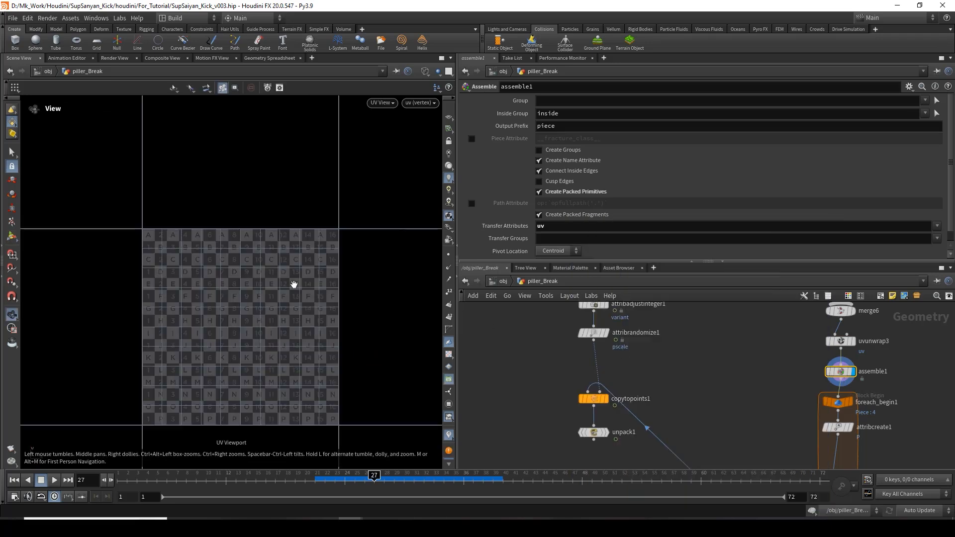
- Make room below transform7 and insert an Unpack node between transform7 and connectivity1
{"action": "middle_click_drag", "start_coordinate": [791, 424], "coordinate": [745, 342]}
{"action": "middle_click_drag", "start_coordinate": [856, 453], "coordinate": [831, 403]}
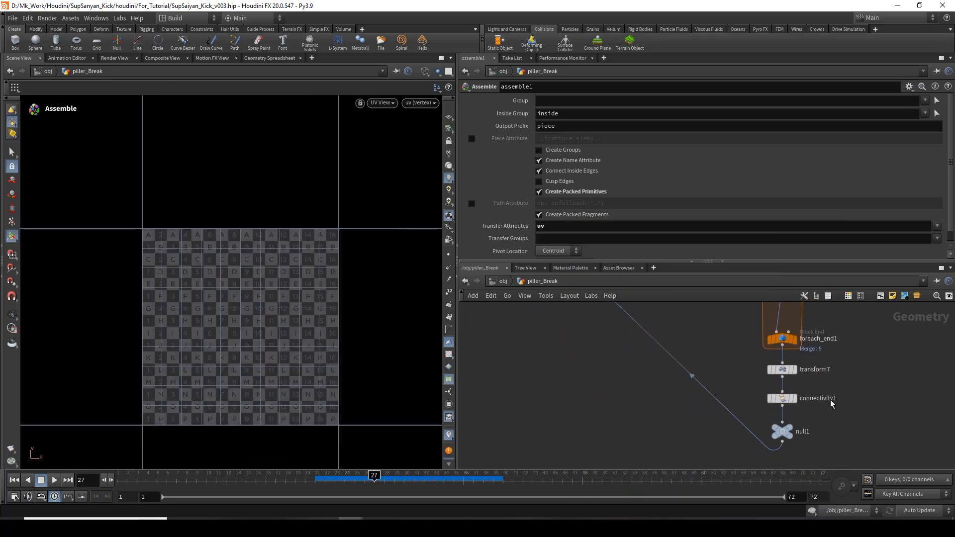
{"action": "left_click_drag", "start_coordinate": [781, 432], "coordinate": [781, 450]}
{"action": "key", "text": "Tab"}
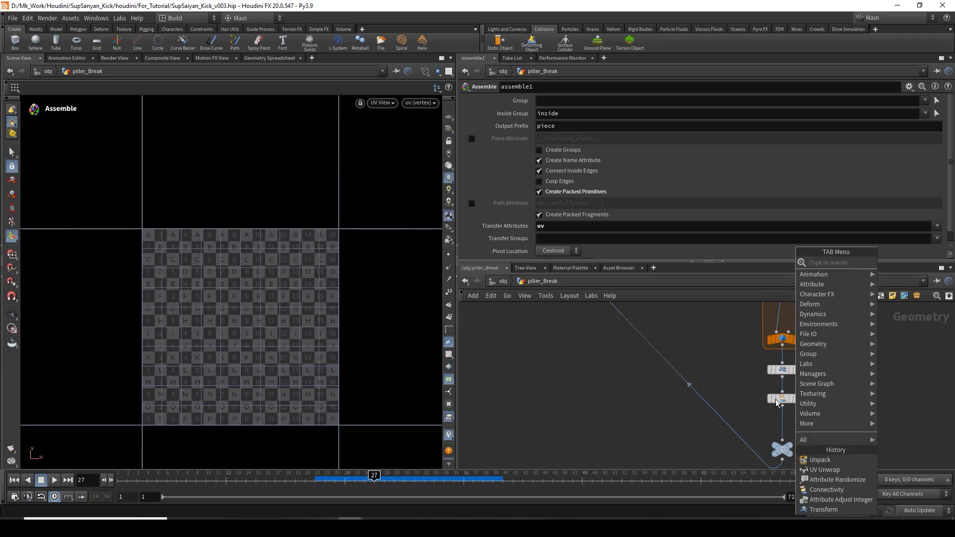
{"action": "key", "text": "Escape"}
{"action": "left_click_drag", "start_coordinate": [782, 398], "coordinate": [784, 419]}
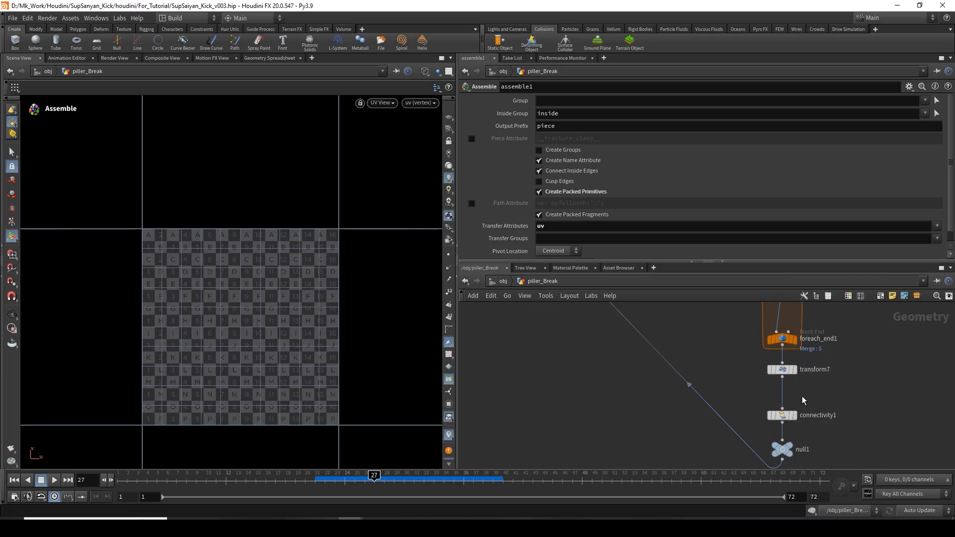
{"action": "key", "text": "Tab"}
{"action": "type", "text": "unpa"}
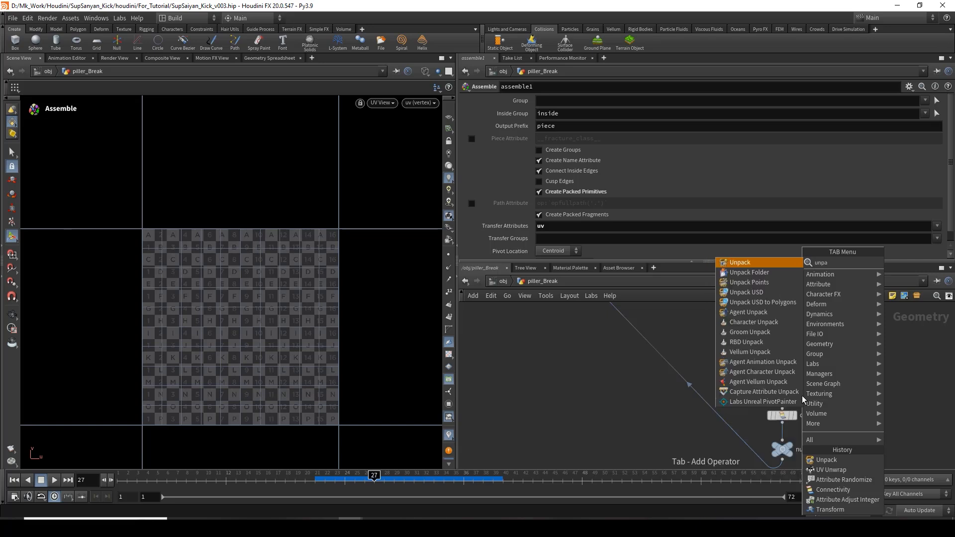
{"action": "key", "text": "Return"}
{"action": "left_click", "coordinate": [802, 396]}
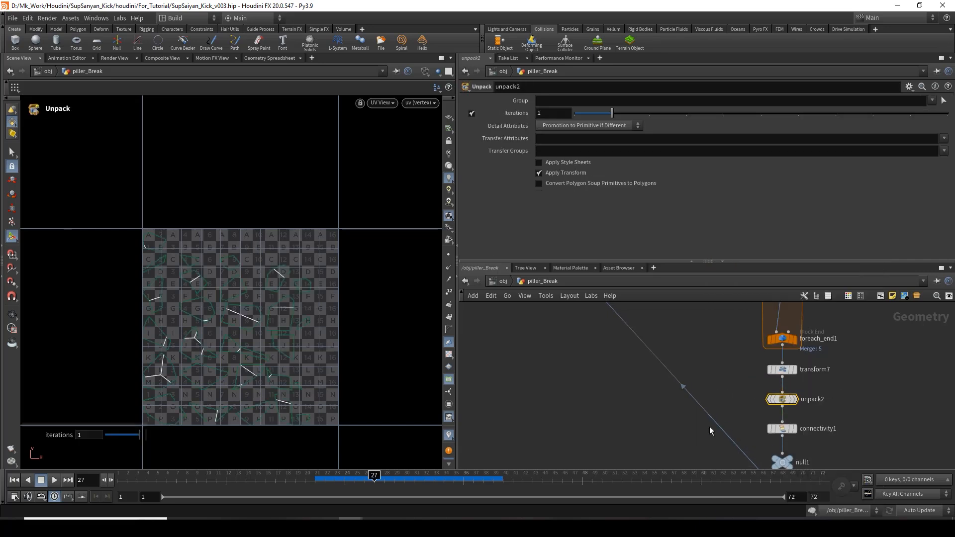
- Check the UVs of null1, copytopoints1 and unpack1 by displaying each node in the UV view
{"action": "scroll", "coordinate": [814, 470], "scroll_direction": "down", "scroll_amount": 4}
{"action": "middle_click_drag", "start_coordinate": [812, 454], "coordinate": [811, 418]}
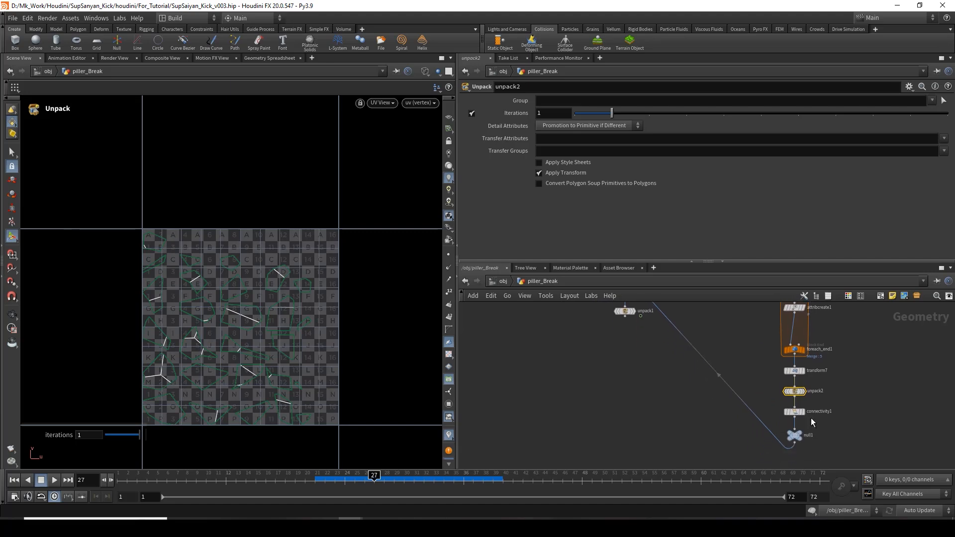
{"action": "left_click", "coordinate": [797, 438]}
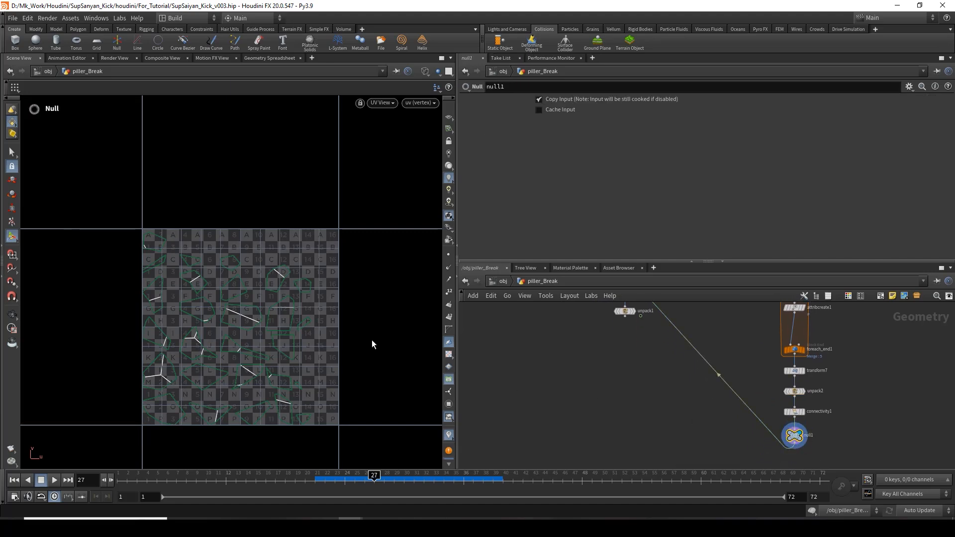
{"action": "scroll", "coordinate": [628, 368], "scroll_direction": "up", "scroll_amount": 4}
{"action": "left_click", "coordinate": [630, 367]}
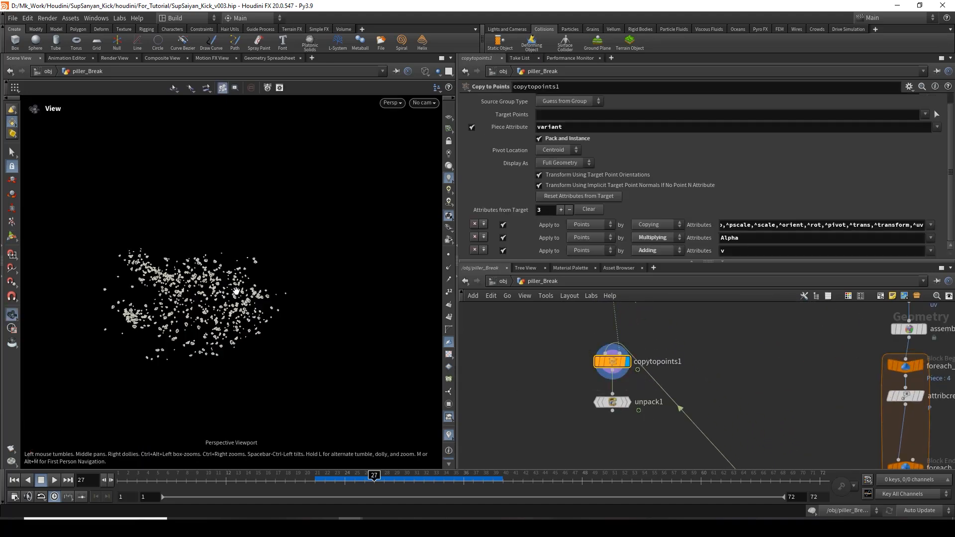
{"action": "key", "text": "space+5"}
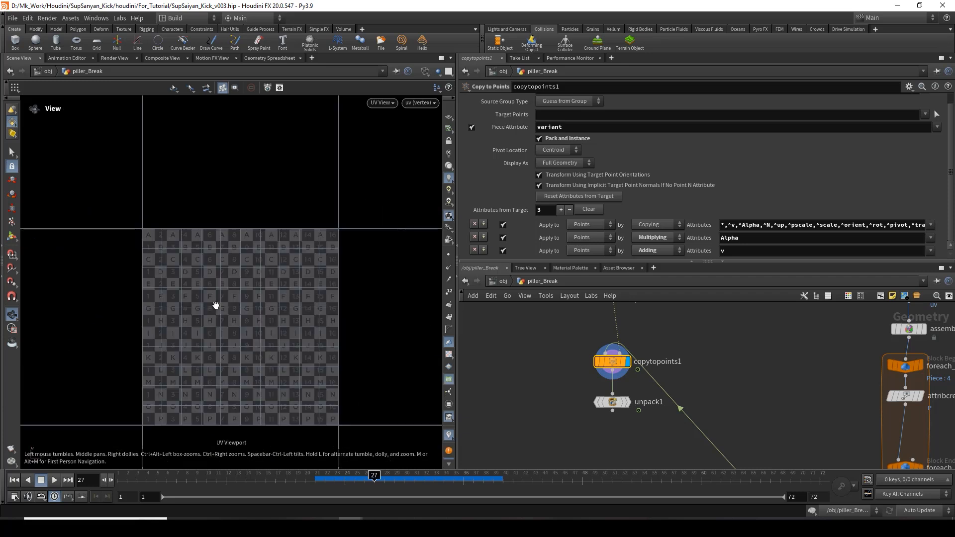
{"action": "left_click", "coordinate": [622, 406]}
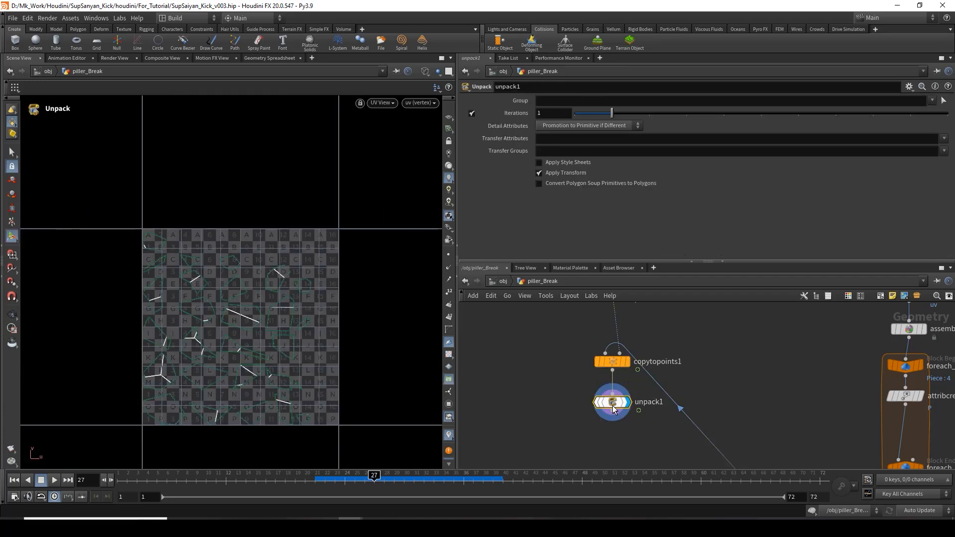
{"action": "scroll", "coordinate": [754, 410], "scroll_direction": "down", "scroll_amount": 4}
{"action": "middle_click_drag", "start_coordinate": [801, 439], "coordinate": [763, 363]}
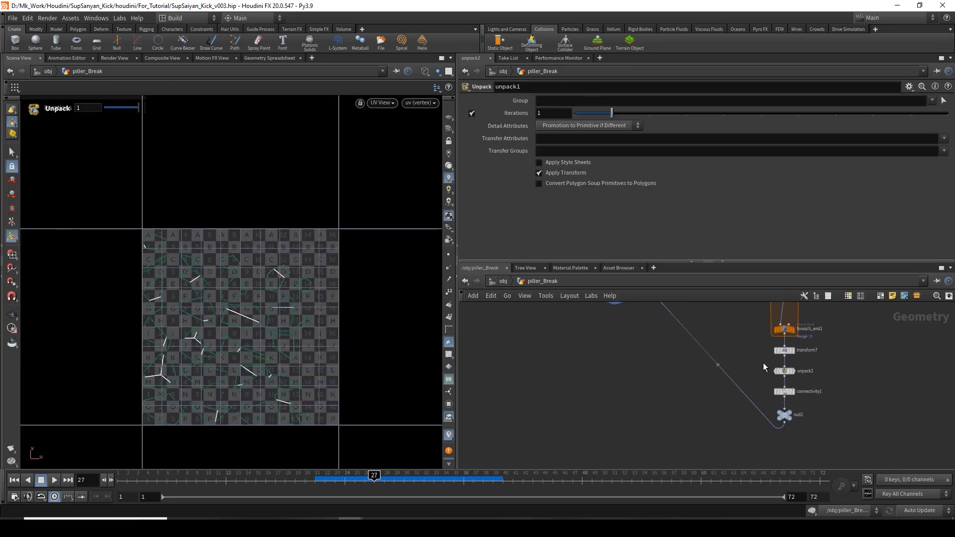
{"action": "scroll", "coordinate": [753, 404], "scroll_direction": "up", "scroll_amount": 2}
{"action": "middle_click_drag", "start_coordinate": [773, 423], "coordinate": [803, 454]}
{"action": "middle_click_drag", "start_coordinate": [613, 311], "coordinate": [725, 339]}
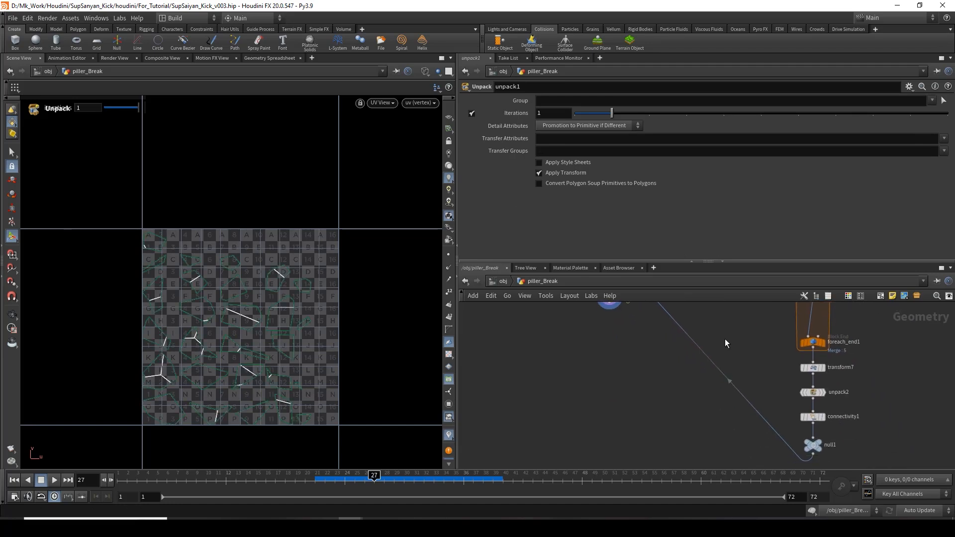
- Bypass unpack2 to compare its effect on unpack1's UVs, and re-enable it
{"action": "left_click", "coordinate": [801, 378]}
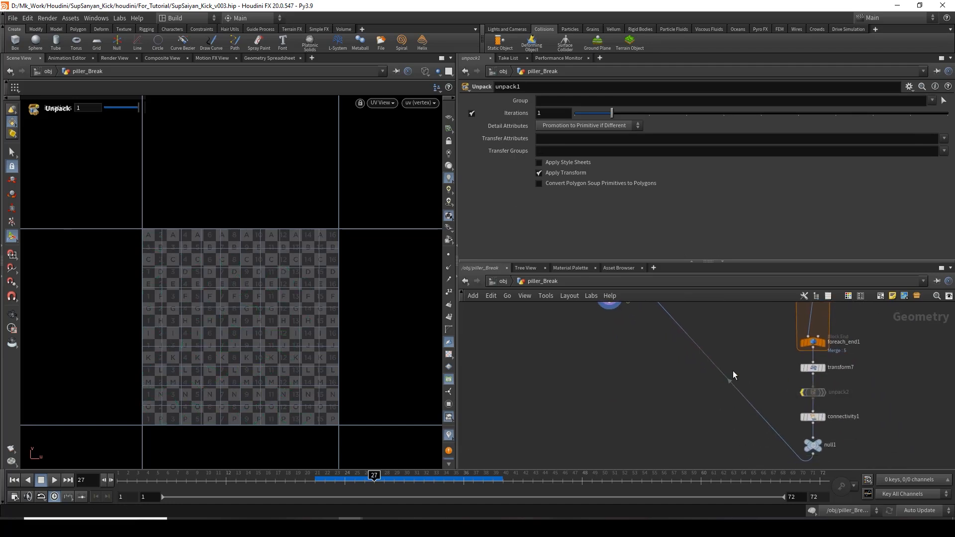
{"action": "middle_click_drag", "start_coordinate": [733, 371], "coordinate": [756, 431]}
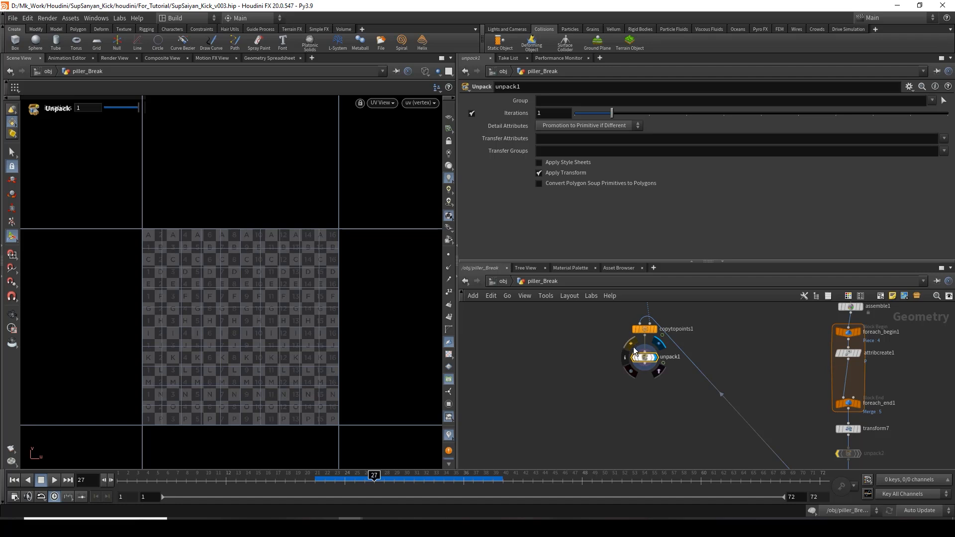
{"action": "middle_click_drag", "start_coordinate": [896, 452], "coordinate": [850, 403]}
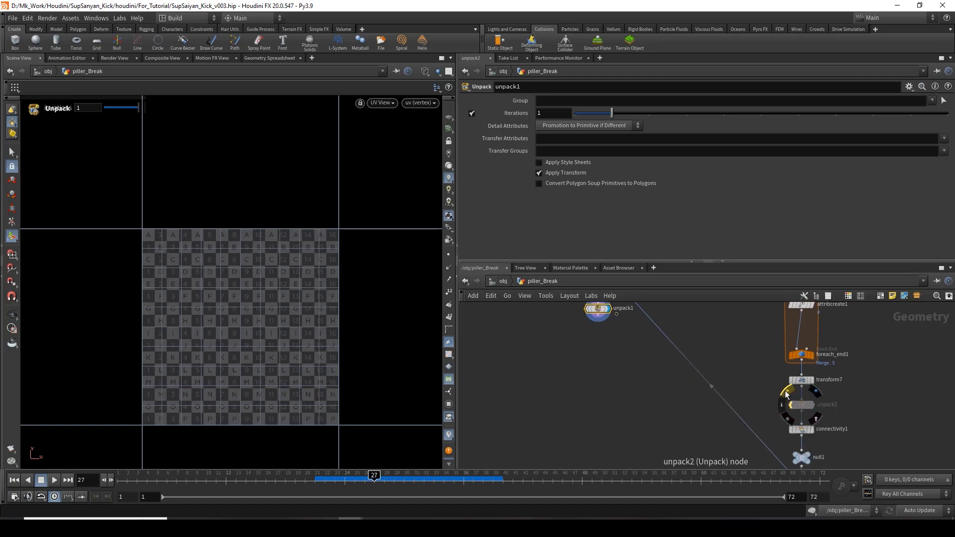
{"action": "left_click", "coordinate": [789, 403]}
{"action": "middle_click_drag", "start_coordinate": [756, 382], "coordinate": [780, 398]}
{"action": "middle_click_drag", "start_coordinate": [706, 372], "coordinate": [776, 435]}
{"action": "scroll", "coordinate": [703, 389], "scroll_direction": "up", "scroll_amount": 3}
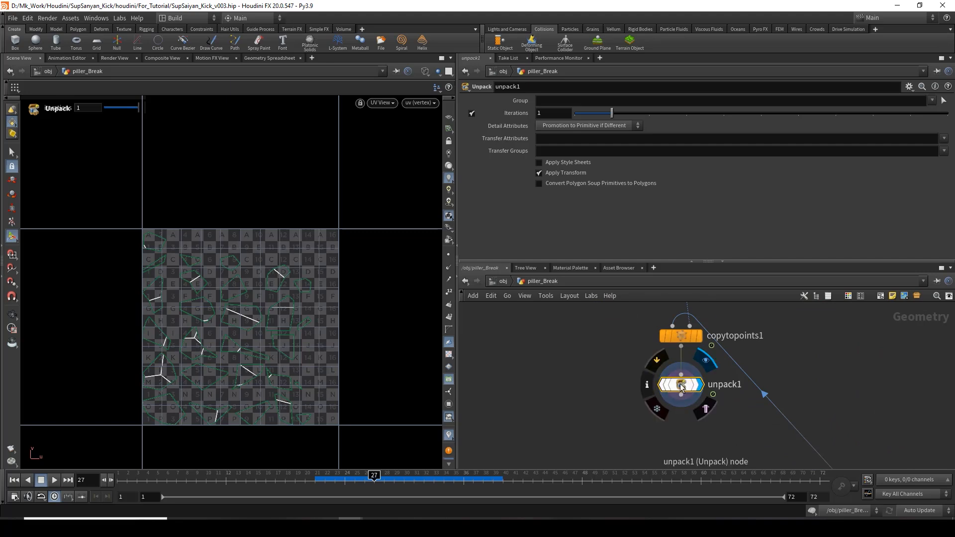
- Return to the perspective view and inspect the unpacked debris pieces from several angles
{"action": "key", "text": "space+1"}
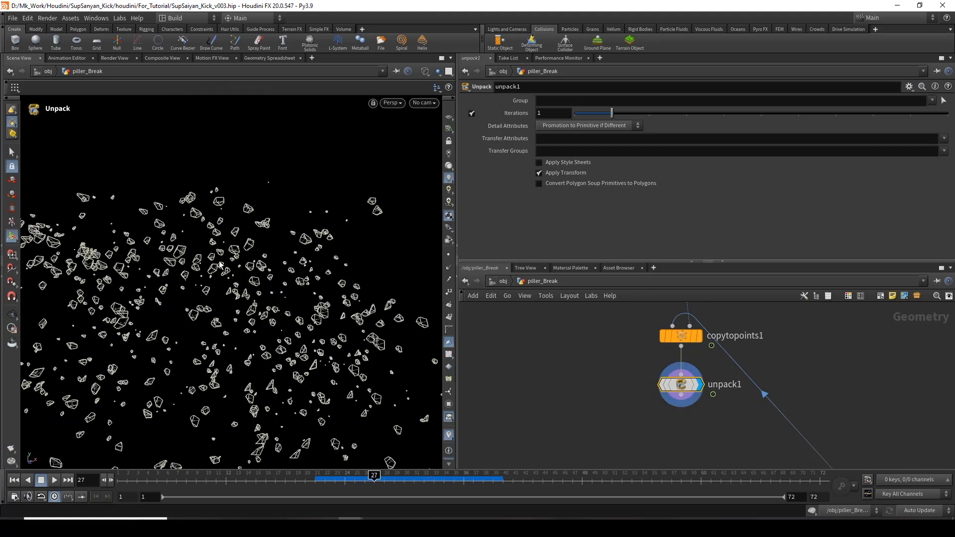
{"action": "left_click_drag", "start_coordinate": [203, 324], "coordinate": [269, 262], "text": "alt"}
{"action": "right_click_drag", "start_coordinate": [269, 262], "coordinate": [208, 269], "text": "alt"}
{"action": "middle_click_drag", "start_coordinate": [208, 268], "coordinate": [211, 297], "text": "alt"}
{"action": "mouse_move", "coordinate": [211, 297]}
{"action": "left_mouse_down", "text": "alt"}
{"action": "mouse_move", "coordinate": [162, 284]}
{"action": "mouse_move", "coordinate": [214, 278]}
{"action": "left_mouse_up", "text": "alt"}
{"action": "scroll", "coordinate": [692, 422], "scroll_direction": "up", "scroll_amount": 1}
{"action": "scroll", "coordinate": [694, 422], "scroll_direction": "down", "scroll_amount": 3}
{"action": "scroll", "coordinate": [695, 421], "scroll_direction": "down", "scroll_amount": 3}
{"action": "middle_click_drag", "start_coordinate": [722, 375], "coordinate": [710, 438]}
{"action": "scroll", "coordinate": [677, 374], "scroll_direction": "up", "scroll_amount": 4}
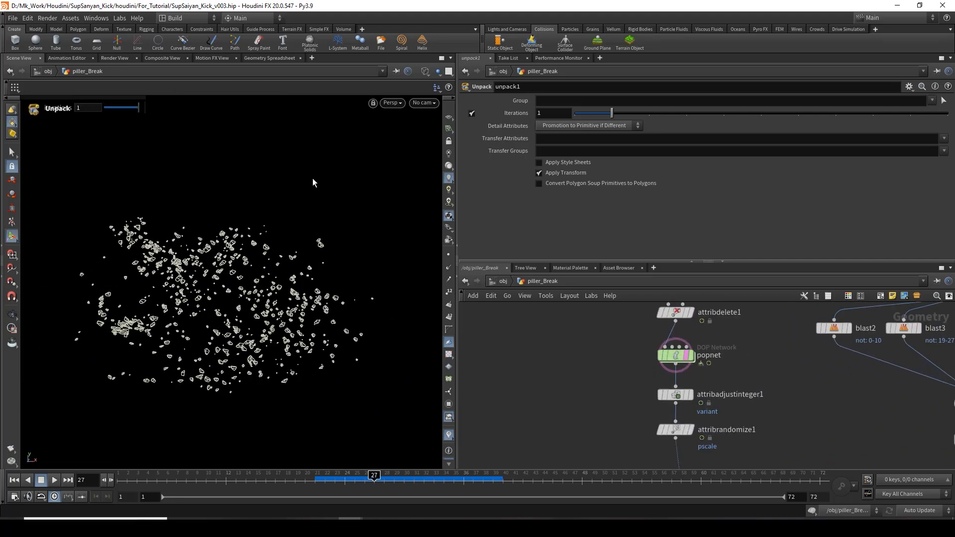
- Look through cam2 and scrub the timeline to check the debris motion against the desk footage
{"action": "left_click", "coordinate": [421, 103]}
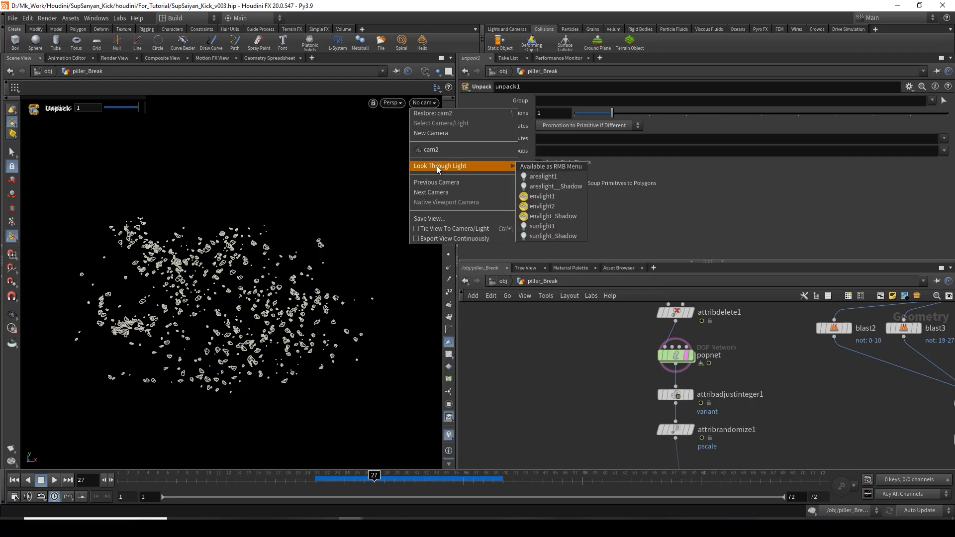
{"action": "left_click", "coordinate": [440, 150]}
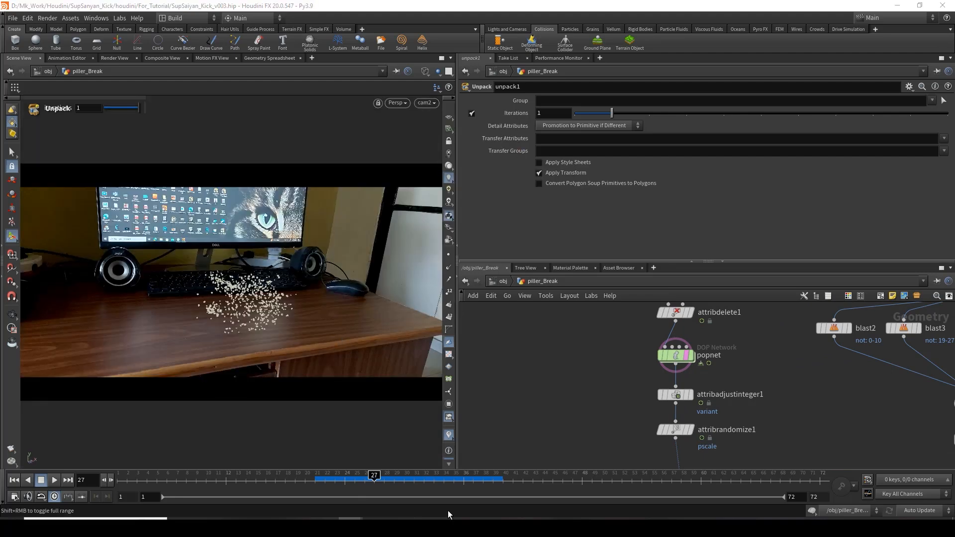
{"action": "mouse_move", "coordinate": [374, 480]}
{"action": "left_mouse_down"}
{"action": "mouse_move", "coordinate": [305, 480]}
{"action": "mouse_move", "coordinate": [525, 478]}
{"action": "mouse_move", "coordinate": [363, 478]}
{"action": "mouse_move", "coordinate": [501, 478]}
{"action": "mouse_move", "coordinate": [545, 489]}
{"action": "left_mouse_up"}
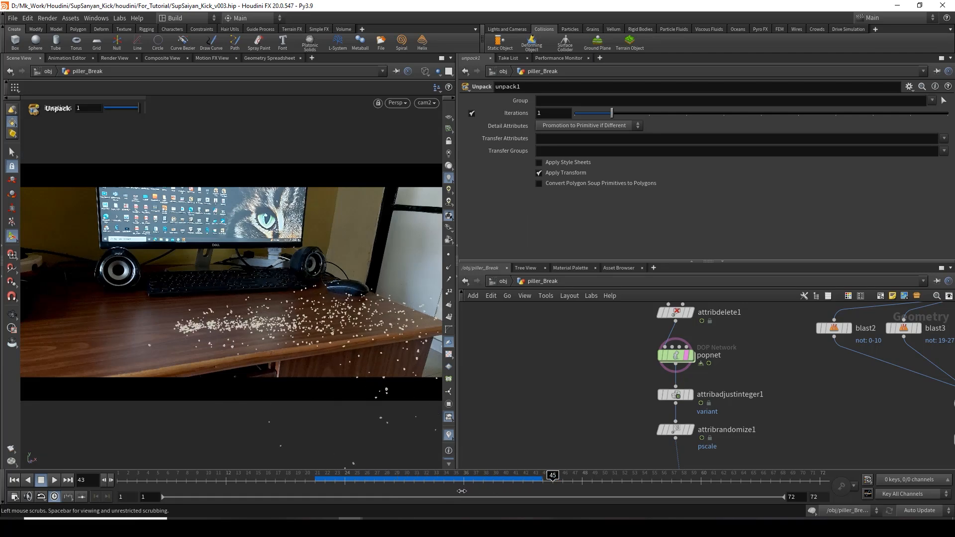
{"action": "mouse_move", "coordinate": [423, 490]}
{"action": "left_mouse_down"}
{"action": "mouse_move", "coordinate": [335, 478]}
{"action": "mouse_move", "coordinate": [510, 478]}
{"action": "mouse_move", "coordinate": [374, 476]}
{"action": "mouse_move", "coordinate": [493, 477]}
{"action": "left_mouse_up"}
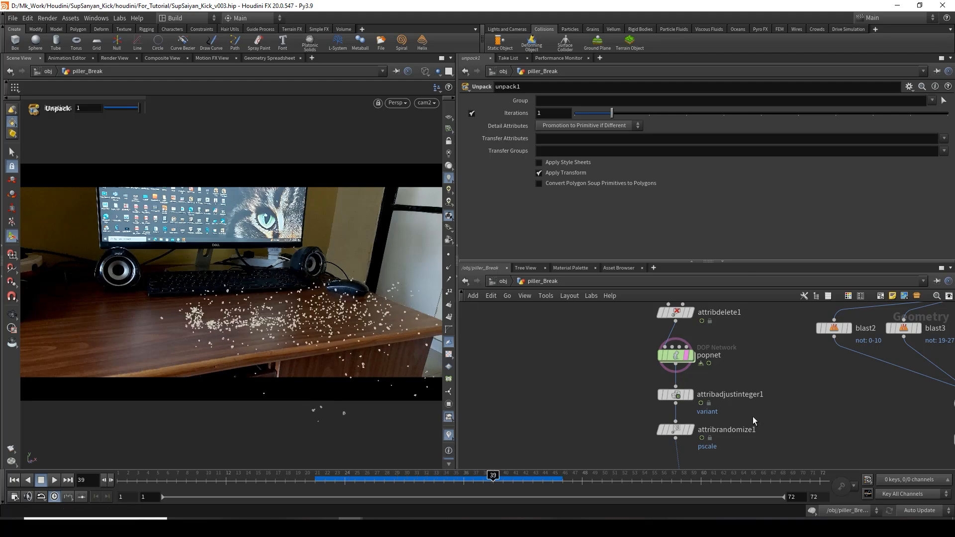
- Inside popnet, move source_first_input up and insert a POP Drag node between it and wire_pops_into_here
{"action": "scroll", "coordinate": [752, 411], "scroll_direction": "up", "scroll_amount": 2}
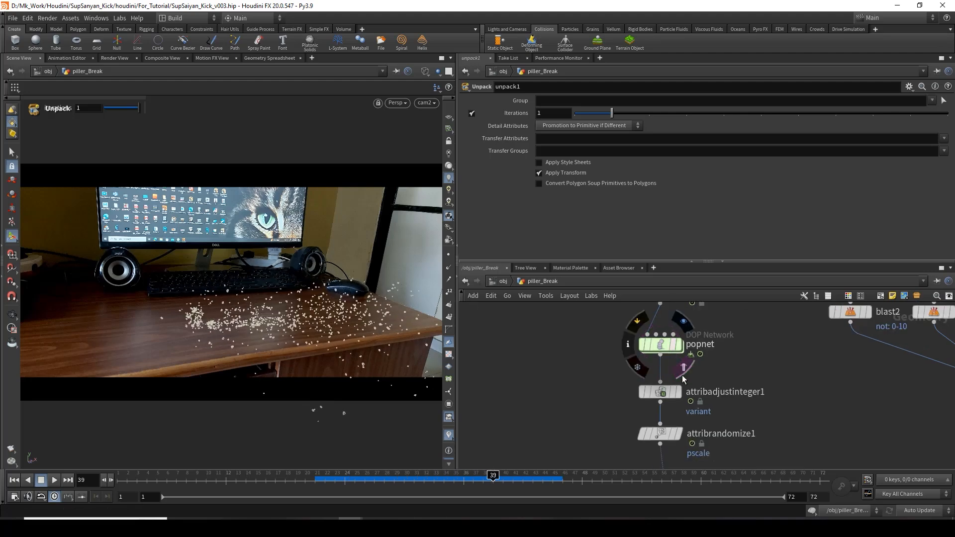
{"action": "double_click", "coordinate": [661, 351]}
{"action": "middle_click_drag", "start_coordinate": [799, 411], "coordinate": [780, 461]}
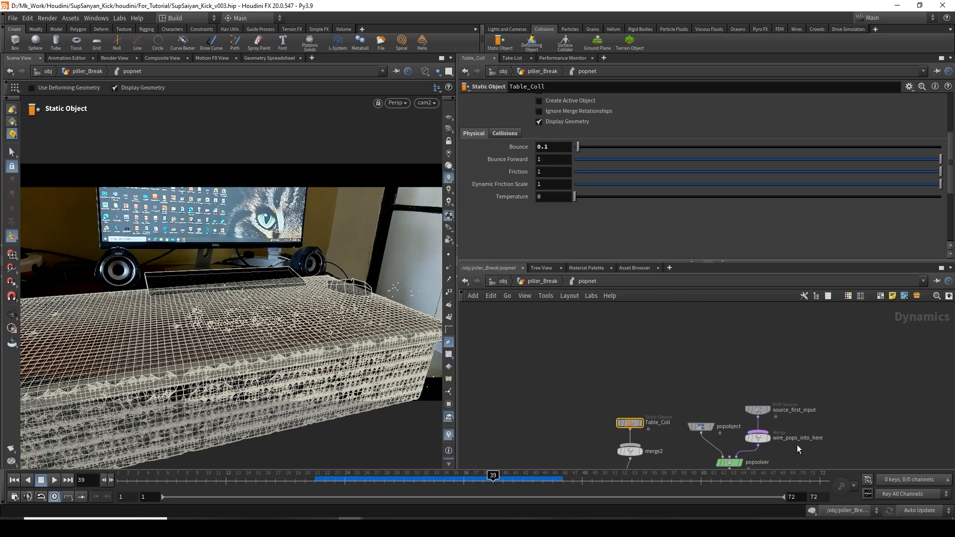
{"action": "left_click_drag", "start_coordinate": [768, 410], "coordinate": [761, 345]}
{"action": "key", "text": "Tab"}
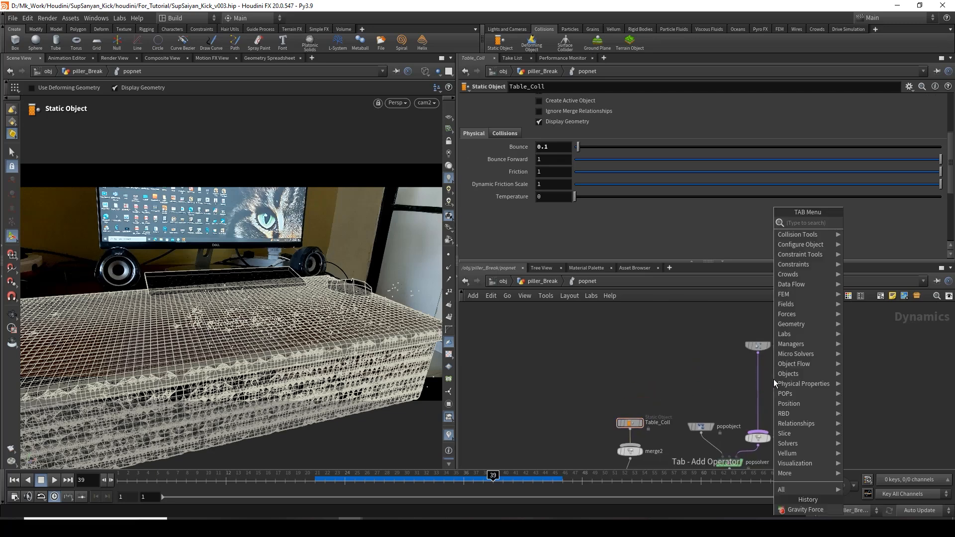
{"action": "type", "text": "popdrag"}
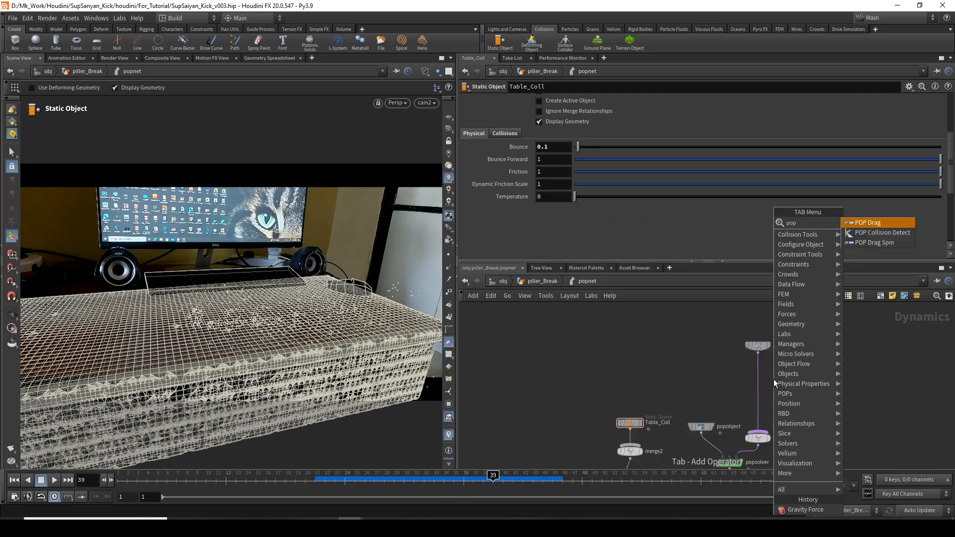
{"action": "key", "text": "Return"}
{"action": "left_click", "coordinate": [774, 379]}
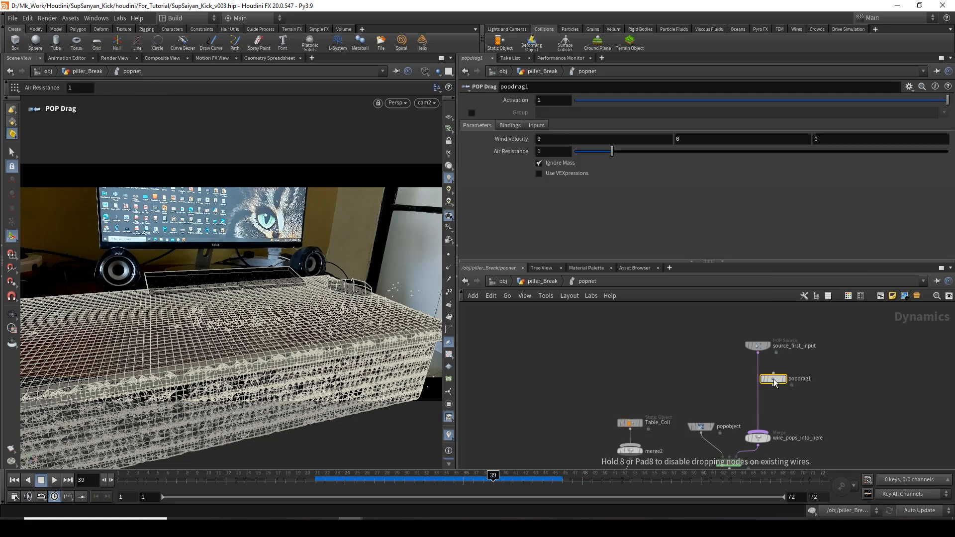
{"action": "left_click_drag", "start_coordinate": [774, 379], "coordinate": [758, 385]}
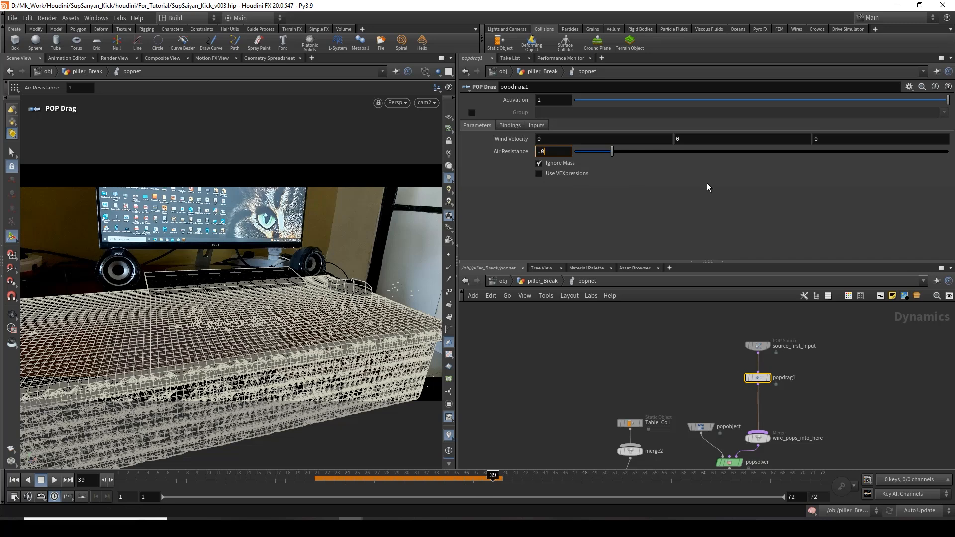
- Set popdrag1's Air Resistance to 0.1 and scrub the simulation to frame 52
{"action": "type", "text": ".1"}
{"action": "key", "text": "Return"}
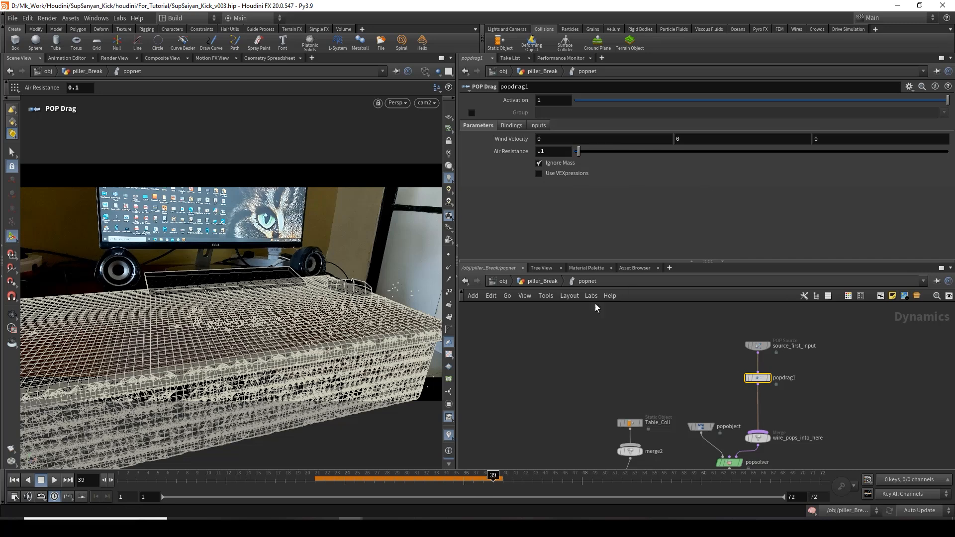
{"action": "left_click_drag", "start_coordinate": [315, 477], "coordinate": [622, 486]}
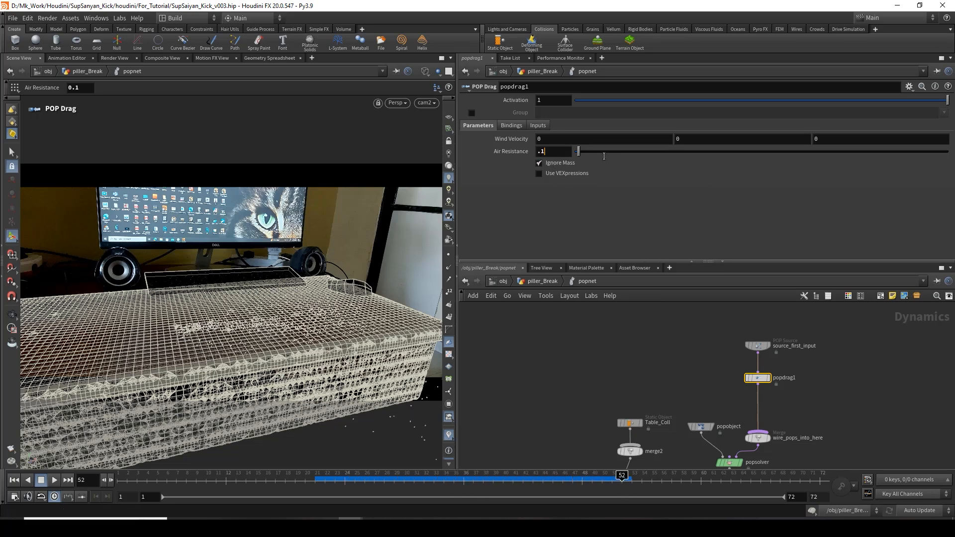
- Set popdrag1's Air Resistance to 0.08
{"action": "key", "text": "BackSpace"}
{"action": "type", "text": "08"}
{"action": "key", "text": "Return"}
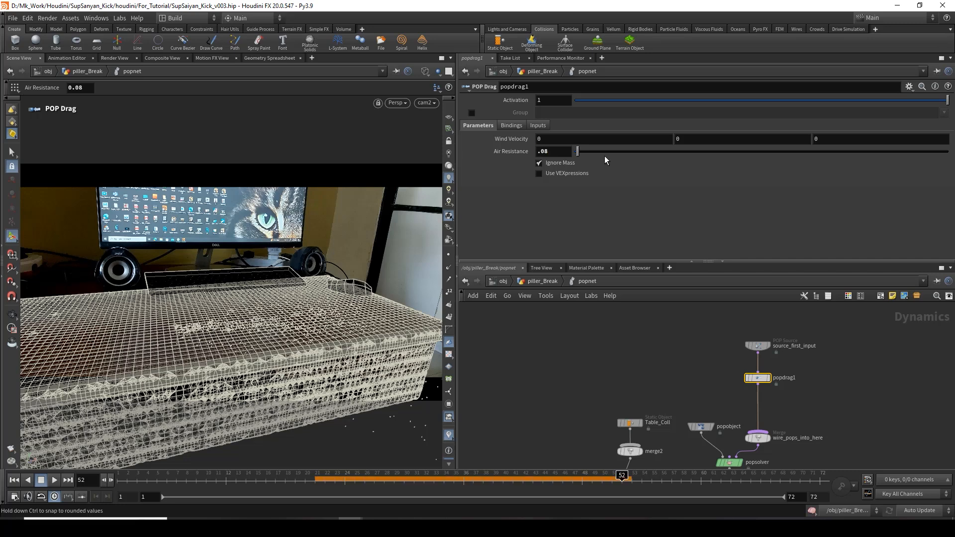
- Return to the piller_Break network and scrub the timeline to review the dragged debris through cam2
{"action": "left_click", "coordinate": [550, 287]}
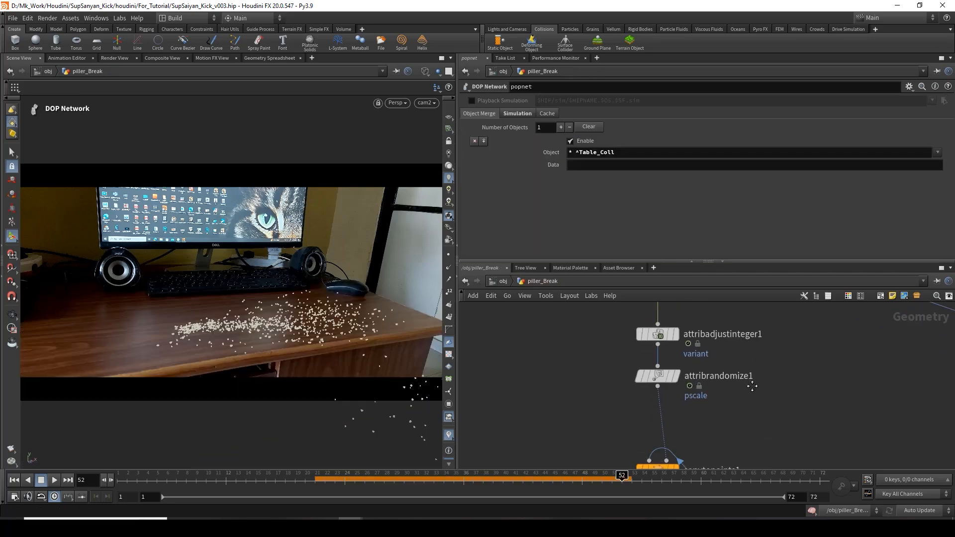
{"action": "scroll", "coordinate": [699, 414], "scroll_direction": "up", "scroll_amount": 3}
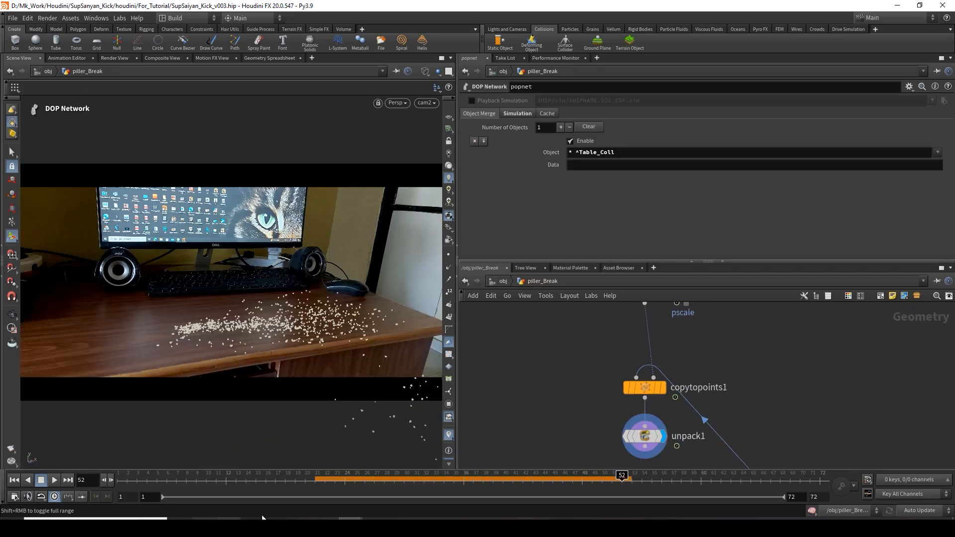
{"action": "left_click", "coordinate": [327, 481]}
{"action": "left_click_drag", "start_coordinate": [328, 481], "coordinate": [639, 495]}
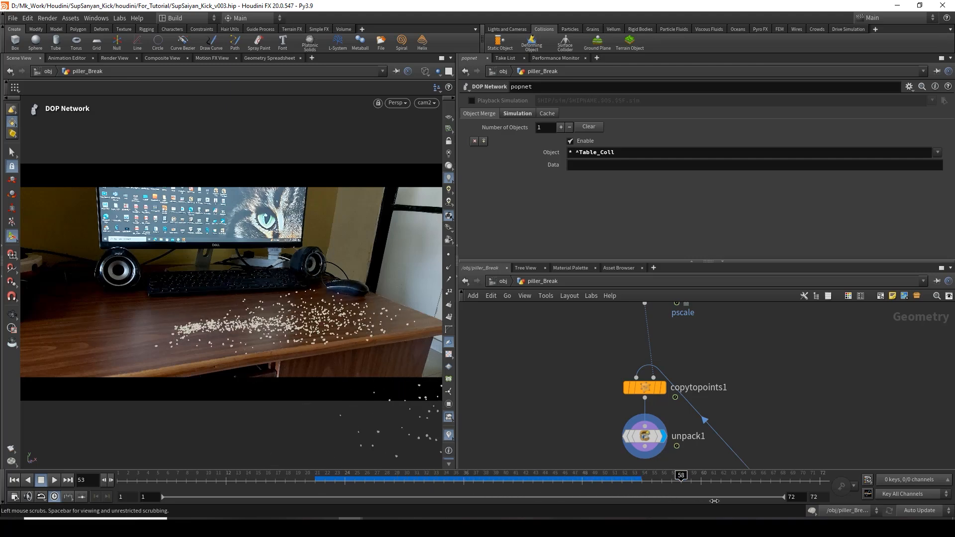
{"action": "left_click_drag", "start_coordinate": [715, 501], "coordinate": [631, 484]}
{"action": "left_click_drag", "start_coordinate": [571, 491], "coordinate": [595, 480]}
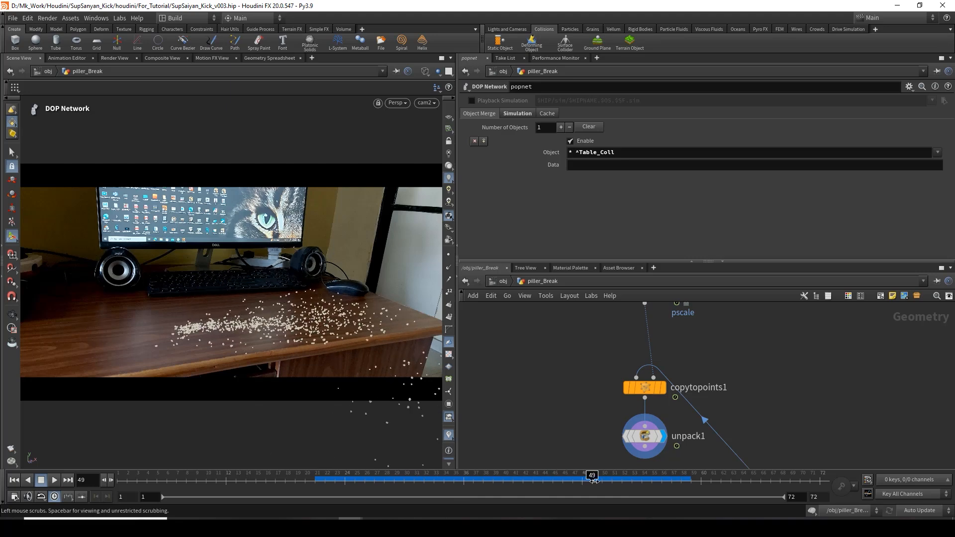
{"action": "left_click_drag", "start_coordinate": [691, 479], "coordinate": [582, 479]}
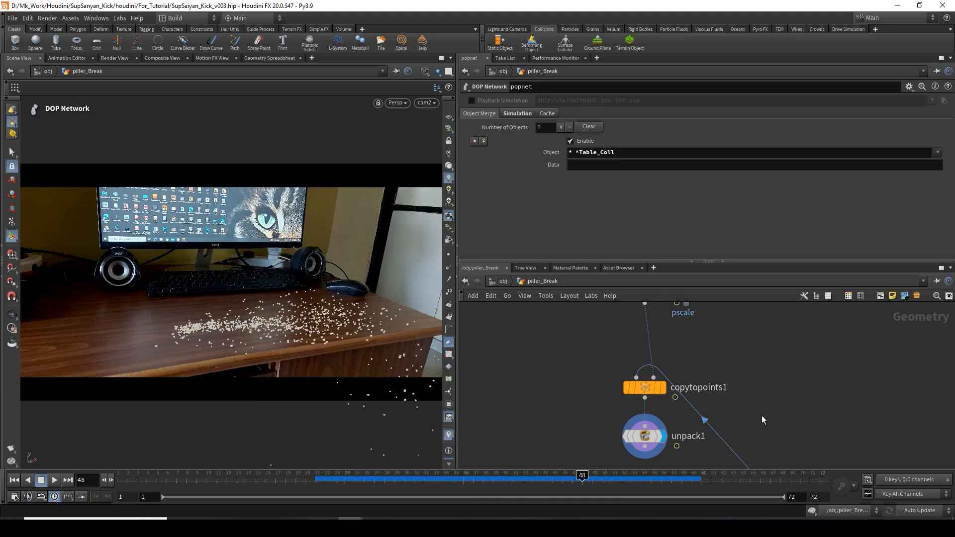
- Append a Null node below unpack1, display it and move the timeline to frame 33
{"action": "scroll", "coordinate": [769, 416], "scroll_direction": "down", "scroll_amount": 3}
{"action": "middle_click_drag", "start_coordinate": [777, 416], "coordinate": [768, 365]}
{"action": "scroll", "coordinate": [693, 386], "scroll_direction": "up", "scroll_amount": 2}
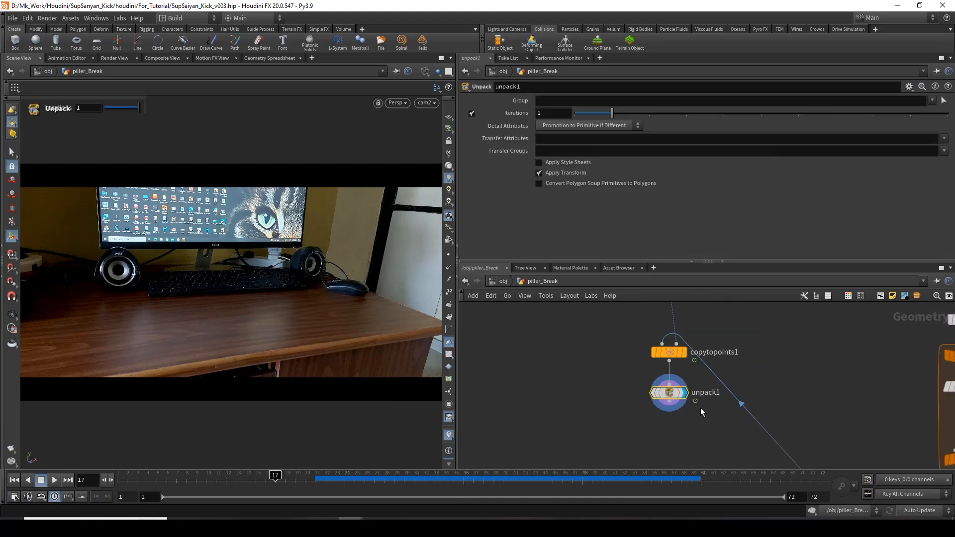
{"action": "scroll", "coordinate": [674, 413], "scroll_direction": "down", "scroll_amount": 1}
{"action": "key", "text": "Tab"}
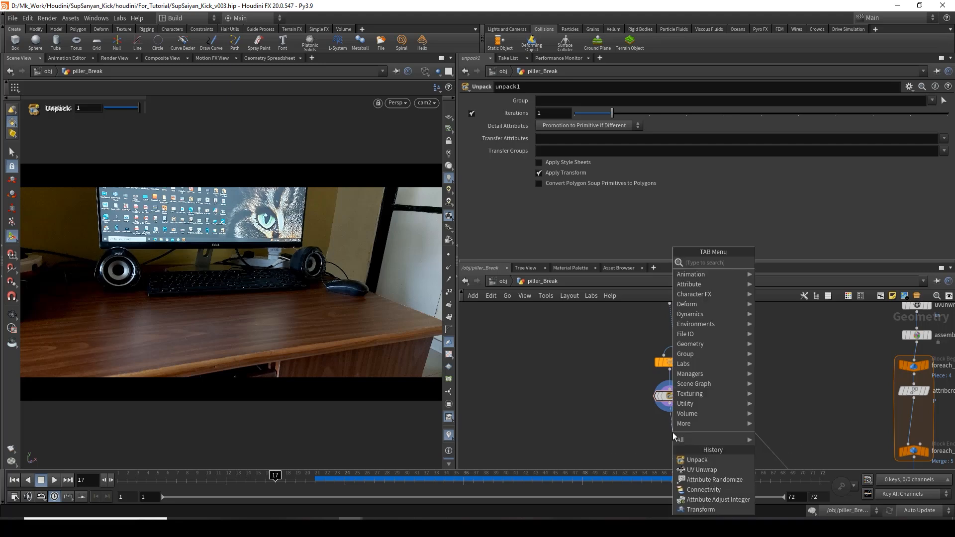
{"action": "type", "text": "null"}
{"action": "key", "text": "Return"}
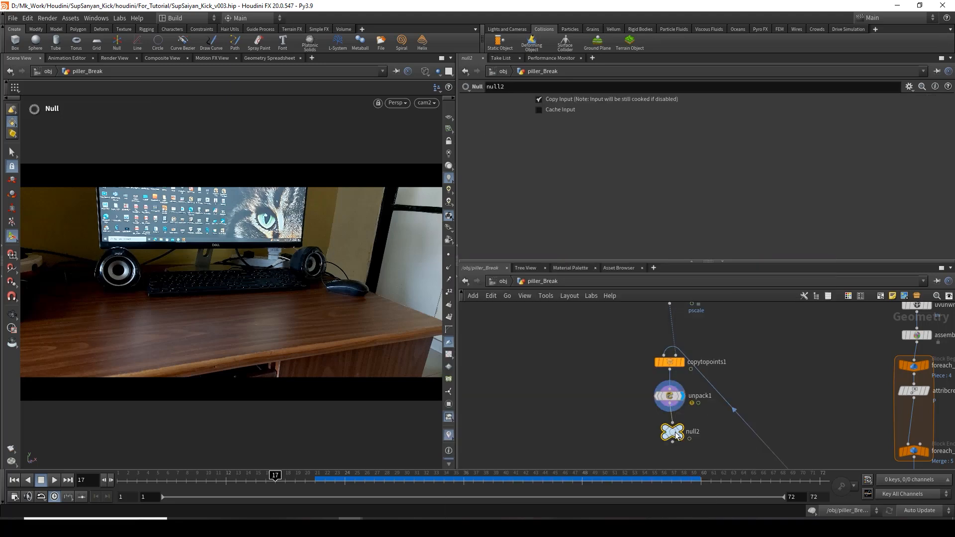
{"action": "left_click", "coordinate": [672, 432]}
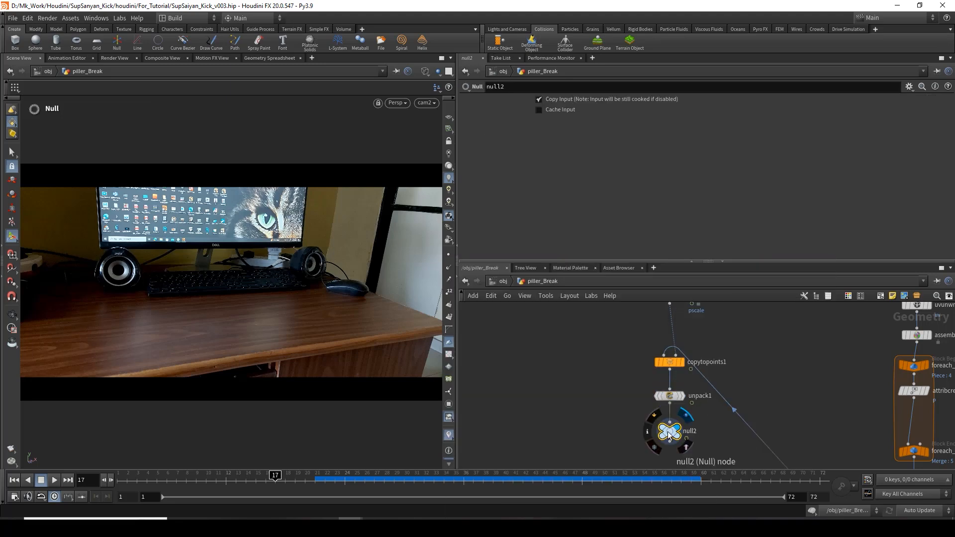
{"action": "left_click_drag", "start_coordinate": [310, 475], "coordinate": [435, 471]}
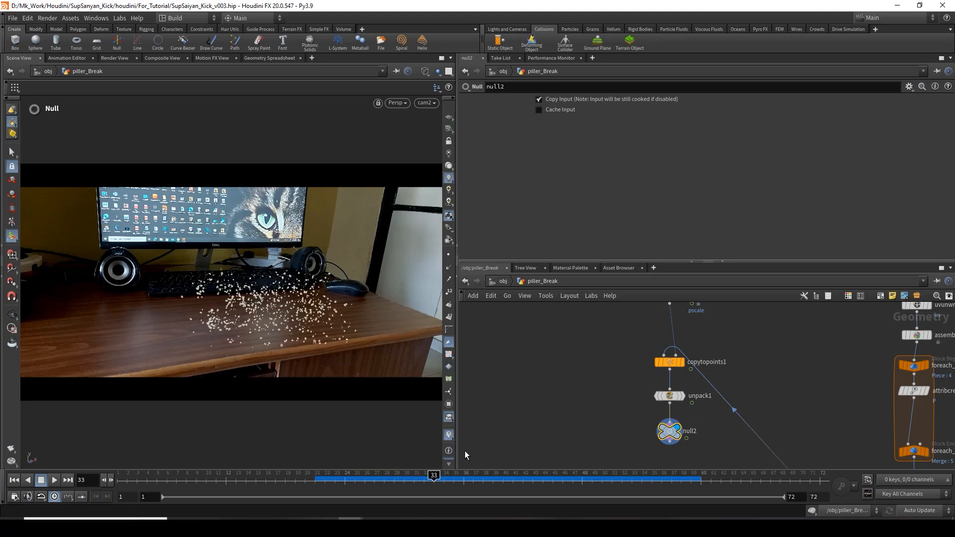
- Add a Merge node below null2 and wire null2 into it
{"action": "key", "text": "Tab"}
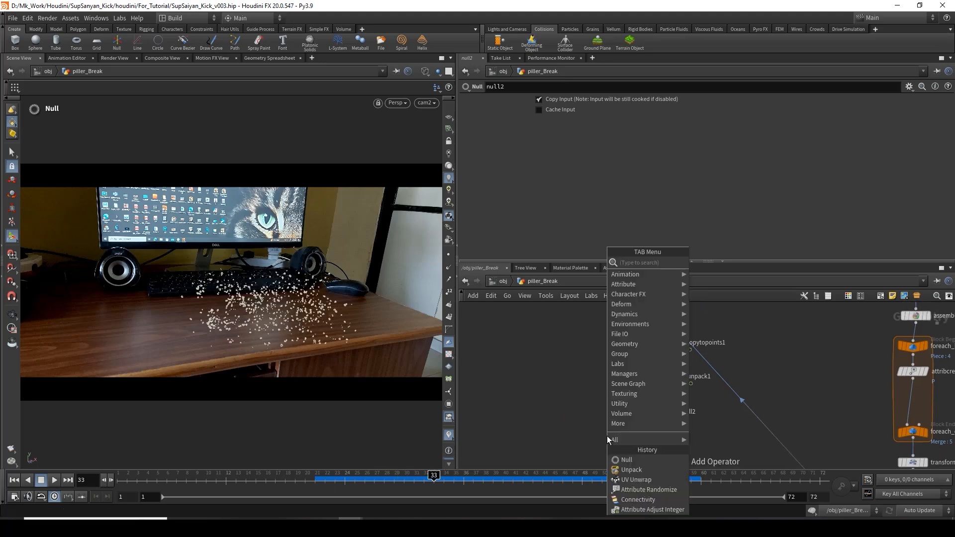
{"action": "type", "text": "mer"}
{"action": "key", "text": "Return"}
{"action": "left_click", "coordinate": [607, 436]}
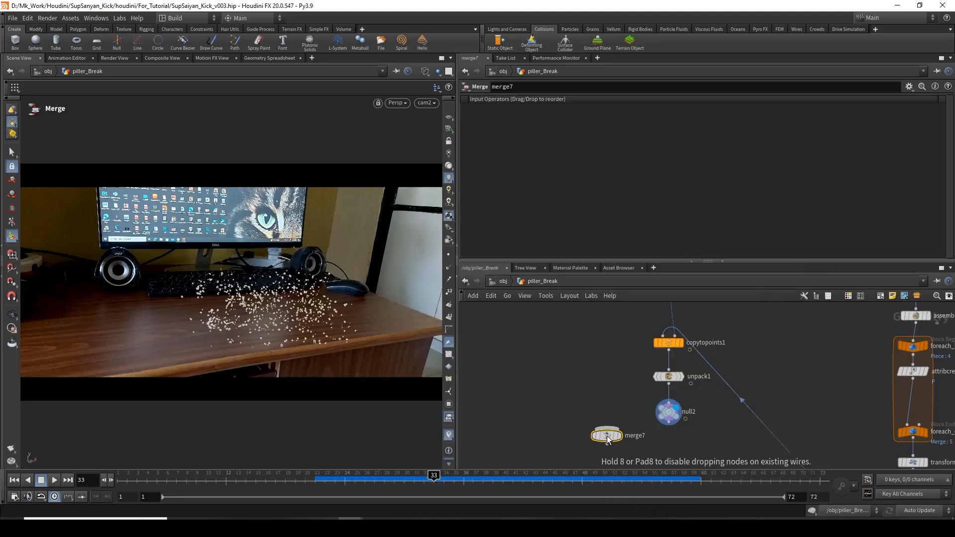
{"action": "mouse_move", "coordinate": [608, 438]}
{"action": "left_mouse_down"}
{"action": "mouse_move", "coordinate": [617, 443]}
{"action": "mouse_move", "coordinate": [617, 435]}
{"action": "left_mouse_up"}
{"action": "scroll", "coordinate": [597, 388], "scroll_direction": "down", "scroll_amount": 6}
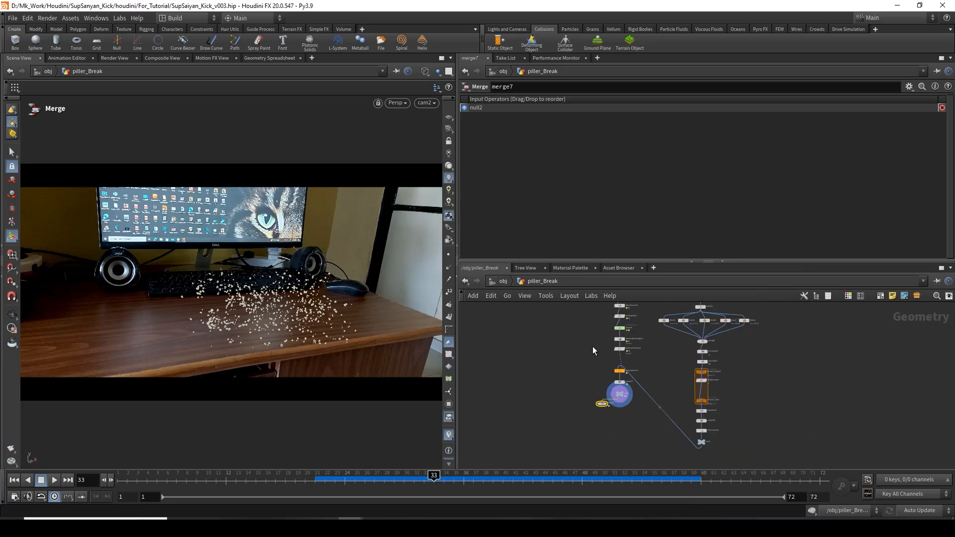
- Wire OUT_BreakPiller into merge7 as its second input and display merge7
{"action": "middle_click_drag", "start_coordinate": [593, 350], "coordinate": [544, 302]}
{"action": "scroll", "coordinate": [630, 356], "scroll_direction": "up", "scroll_amount": 3}
{"action": "scroll", "coordinate": [652, 343], "scroll_direction": "up", "scroll_amount": 1}
{"action": "left_click", "coordinate": [600, 370]}
{"action": "scroll", "coordinate": [544, 436], "scroll_direction": "down", "scroll_amount": 2}
{"action": "middle_click_drag", "start_coordinate": [523, 395], "coordinate": [524, 364]}
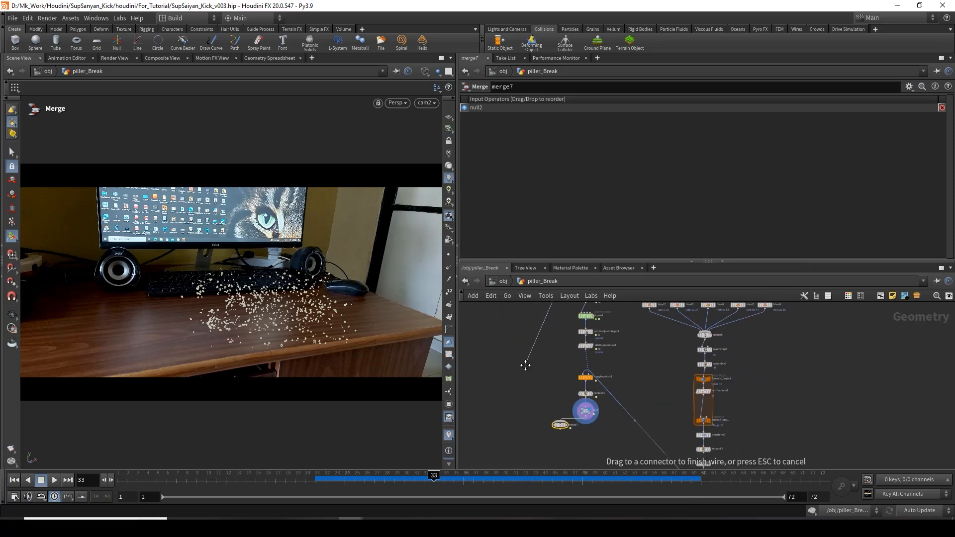
{"action": "left_click", "coordinate": [548, 421]}
{"action": "scroll", "coordinate": [561, 423], "scroll_direction": "up", "scroll_amount": 3}
{"action": "left_click", "coordinate": [569, 428]}
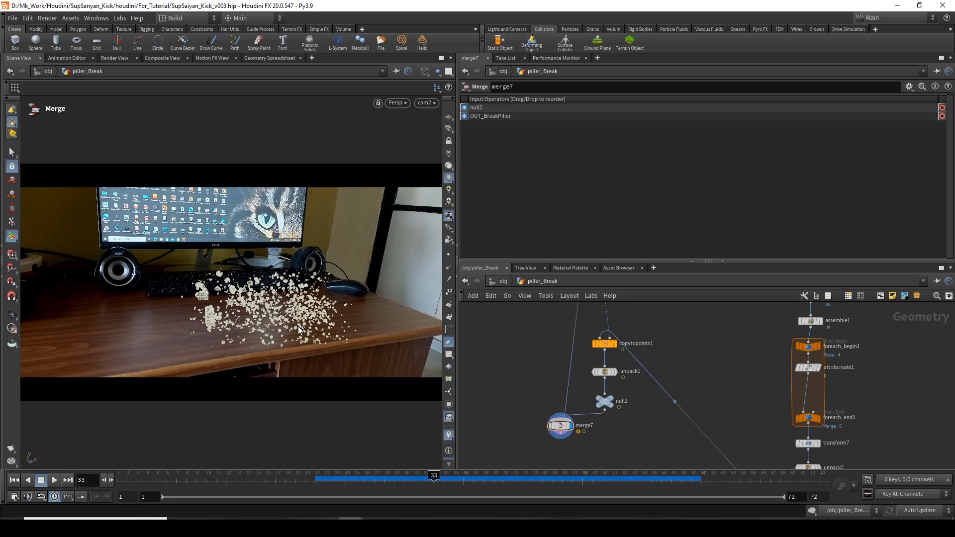
- Switch the viewport to smooth shading, widen it and scrub the merged debris and pillar animation through cam2 to frame 52
{"action": "left_click", "coordinate": [424, 72]}
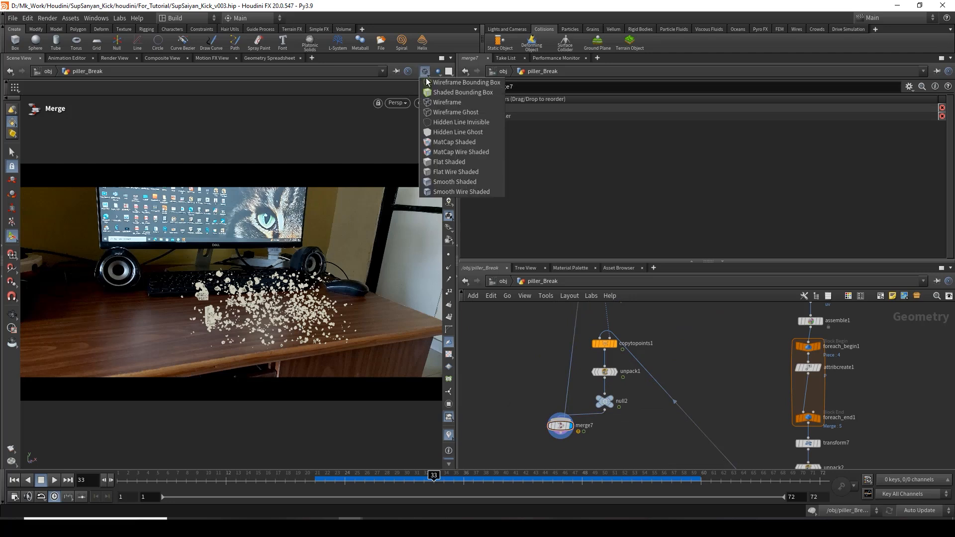
{"action": "left_click", "coordinate": [442, 188]}
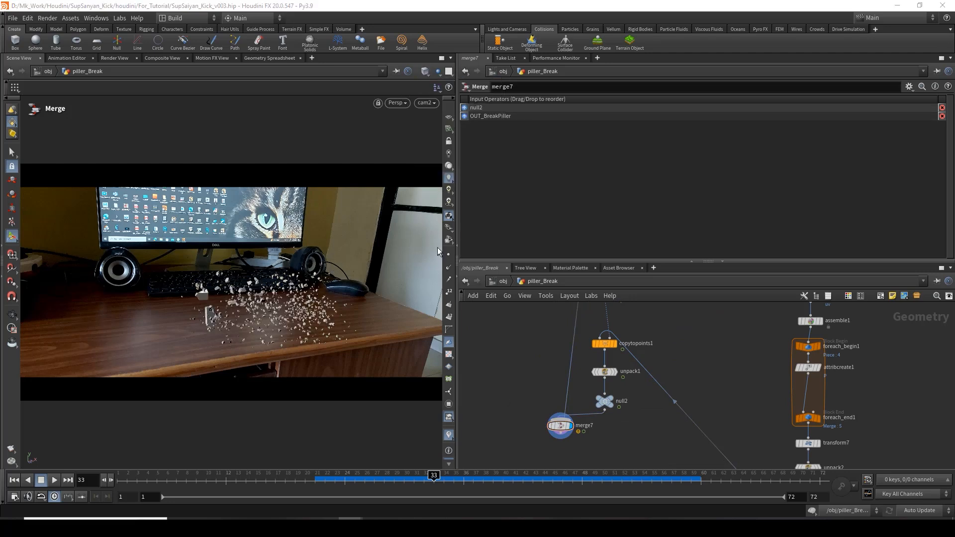
{"action": "left_click_drag", "start_coordinate": [457, 219], "coordinate": [603, 219]}
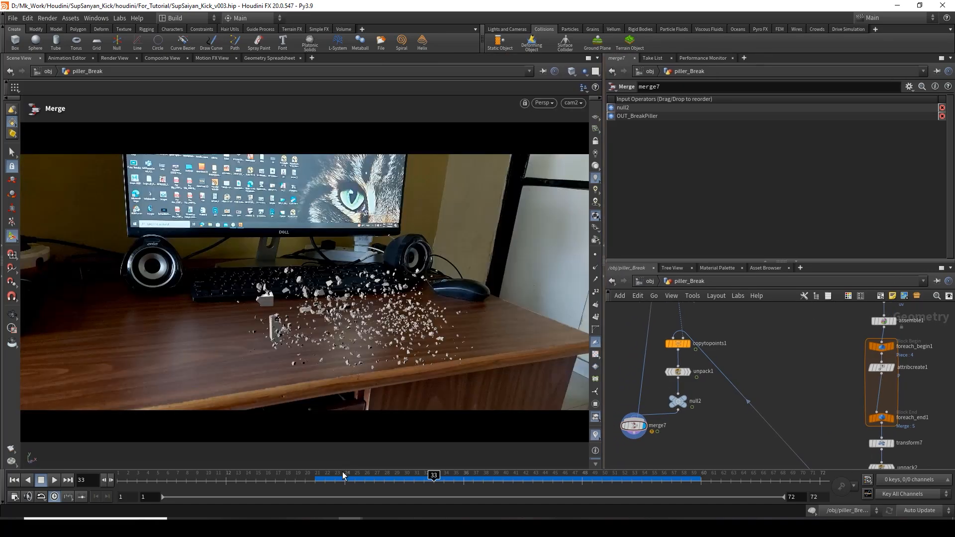
{"action": "left_click_drag", "start_coordinate": [344, 475], "coordinate": [521, 472]}
{"action": "left_click", "coordinate": [458, 470]}
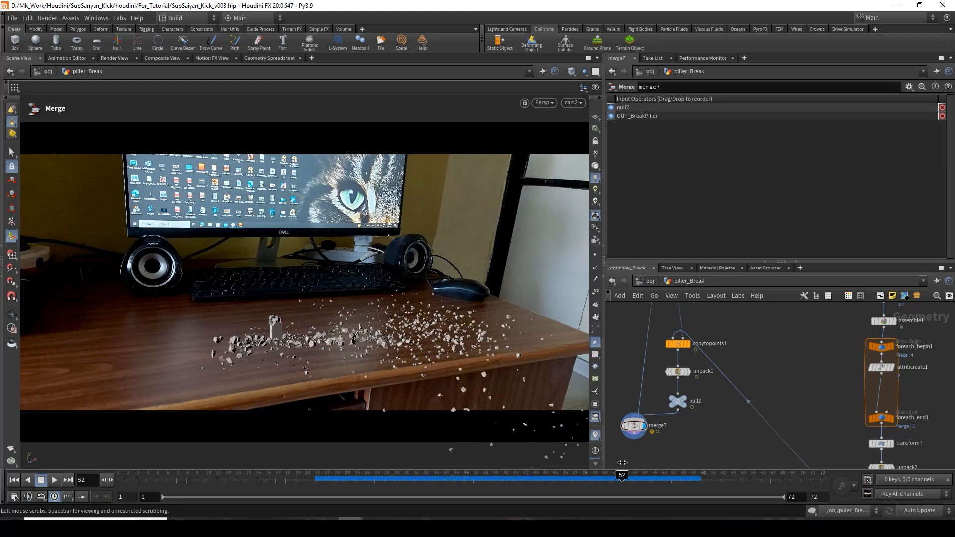
- Delete the merge7 node from the piller_Break network
{"action": "scroll", "coordinate": [686, 441], "scroll_direction": "down", "scroll_amount": 2}
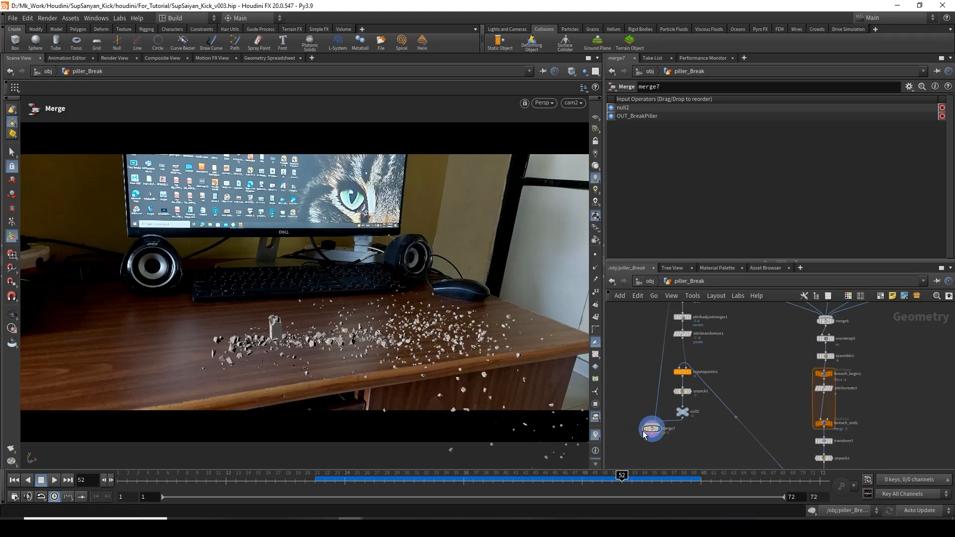
{"action": "left_click_drag", "start_coordinate": [644, 434], "coordinate": [629, 415]}
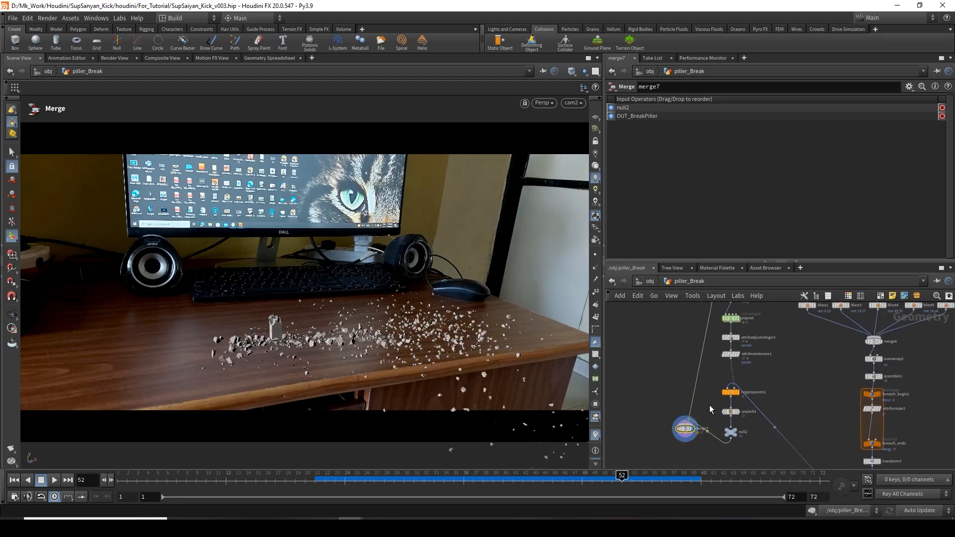
{"action": "key", "text": "Delete"}
{"action": "scroll", "coordinate": [693, 409], "scroll_direction": "down", "scroll_amount": 2}
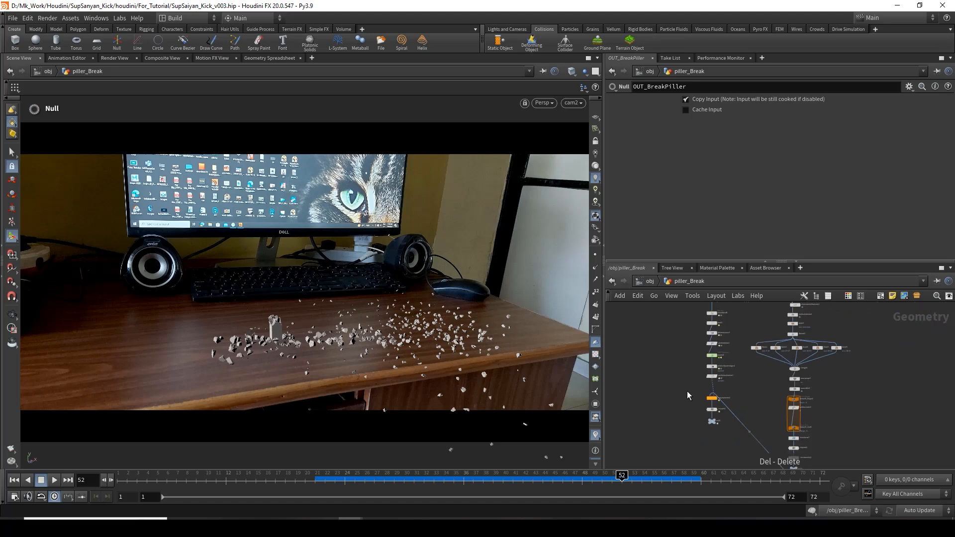
{"action": "middle_click_drag", "start_coordinate": [682, 346], "coordinate": [692, 408]}
{"action": "scroll", "coordinate": [693, 406], "scroll_direction": "up", "scroll_amount": 2}
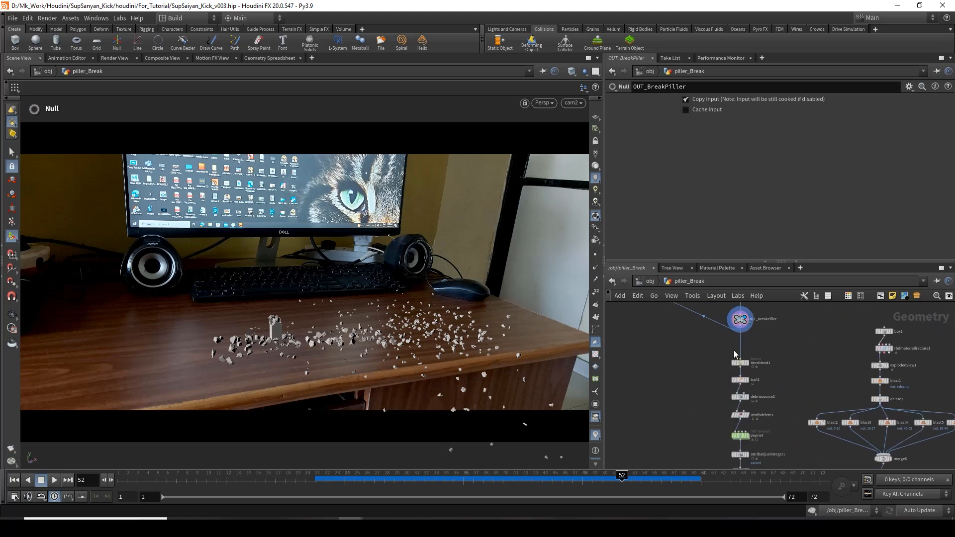
{"action": "scroll", "coordinate": [737, 339], "scroll_direction": "down", "scroll_amount": 2}
{"action": "mouse_move", "coordinate": [771, 356]}
{"action": "middle_mouse_down"}
{"action": "mouse_move", "coordinate": [757, 343]}
{"action": "mouse_move", "coordinate": [746, 384]}
{"action": "mouse_move", "coordinate": [769, 367]}
{"action": "middle_mouse_up"}
{"action": "scroll", "coordinate": [736, 363], "scroll_direction": "up", "scroll_amount": 3}
{"action": "scroll", "coordinate": [727, 351], "scroll_direction": "up", "scroll_amount": 3}
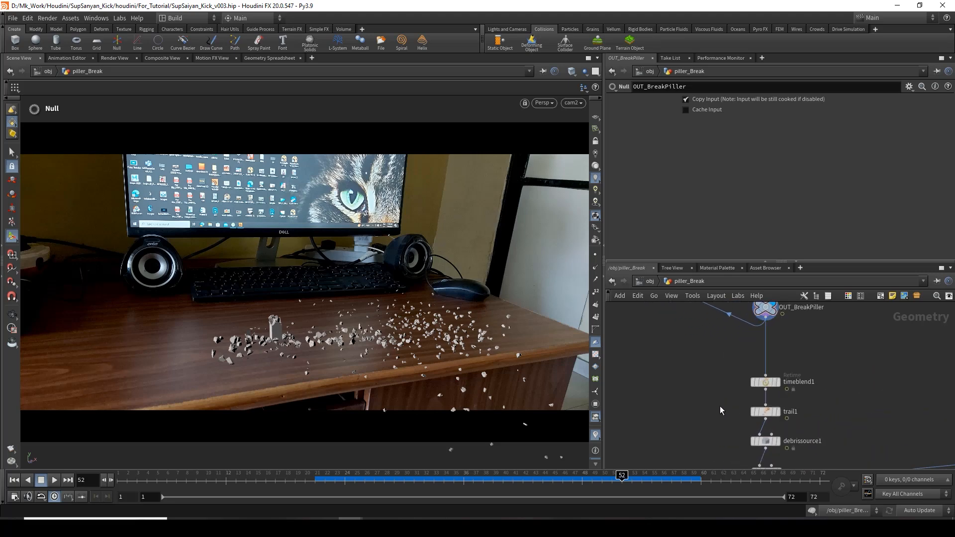
{"action": "middle_click_drag", "start_coordinate": [730, 407], "coordinate": [767, 378]}
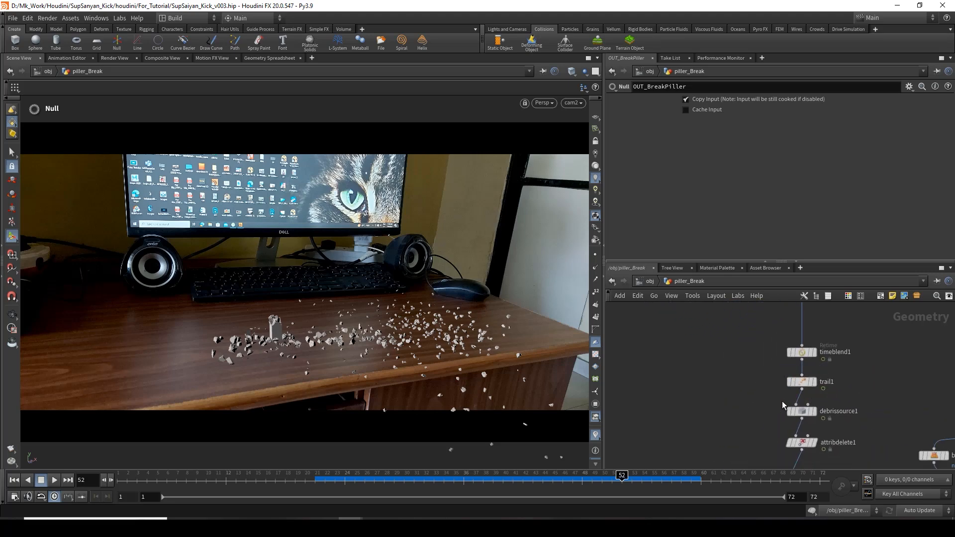
{"action": "scroll", "coordinate": [791, 404], "scroll_direction": "up", "scroll_amount": 2}
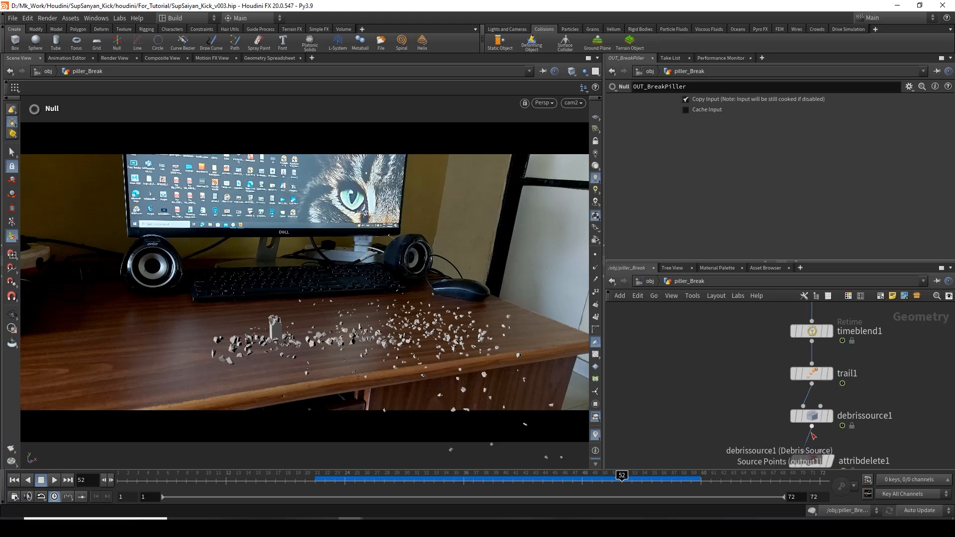
{"action": "mouse_move", "coordinate": [813, 422]}
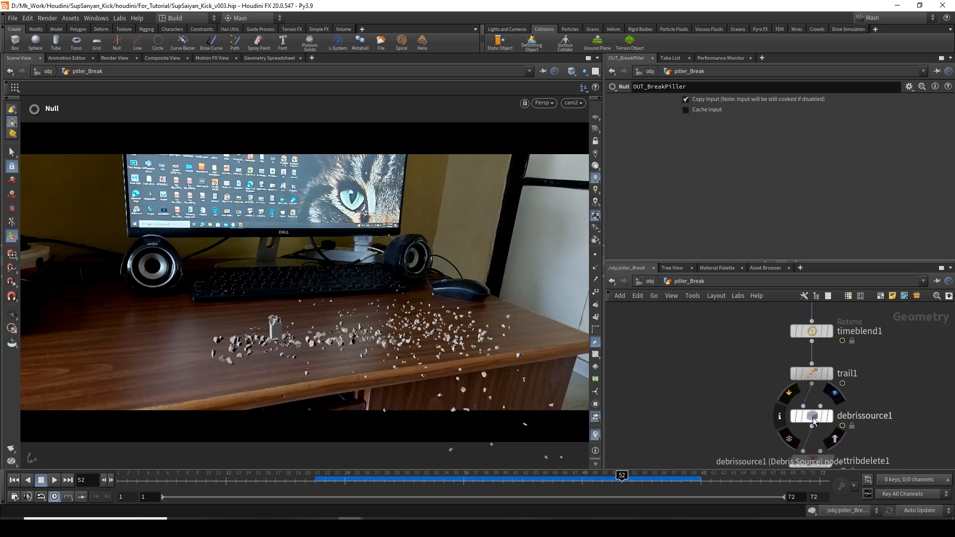
{"action": "left_click", "coordinate": [812, 384]}
{"action": "scroll", "coordinate": [654, 421], "scroll_direction": "down", "scroll_amount": 2}
{"action": "middle_click_drag", "start_coordinate": [634, 421], "coordinate": [754, 399]}
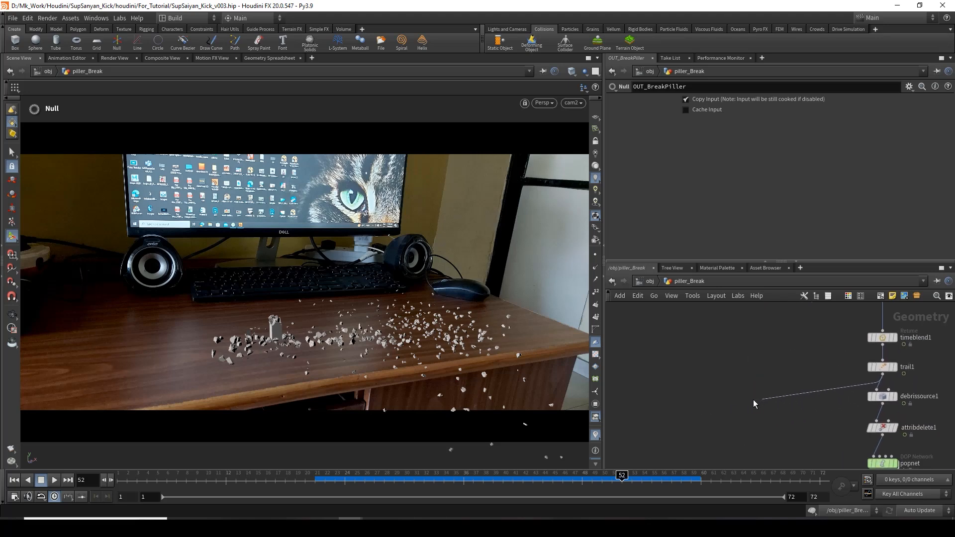
{"action": "key", "text": "Tab"}
{"action": "type", "text": "de"}
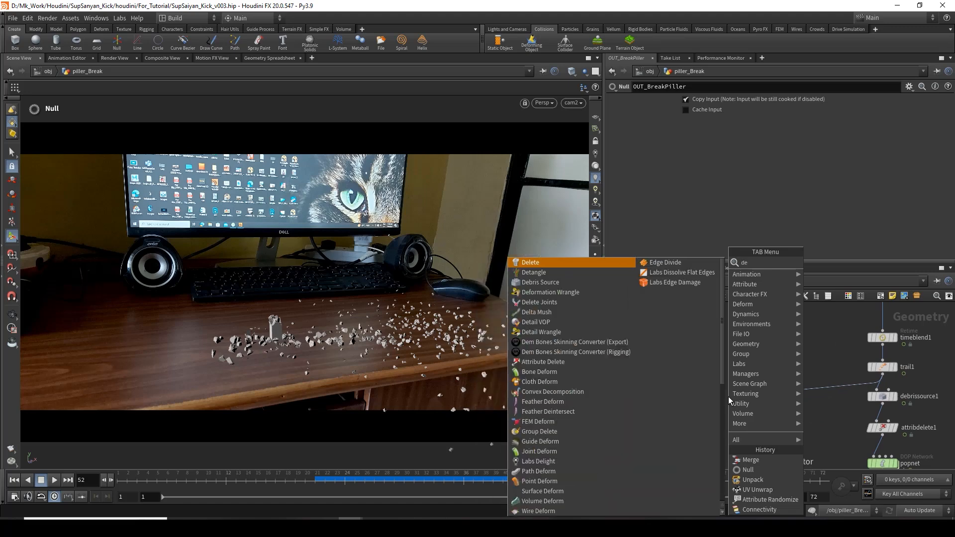
{"action": "type", "text": "bri"}
{"action": "key", "text": "Return"}
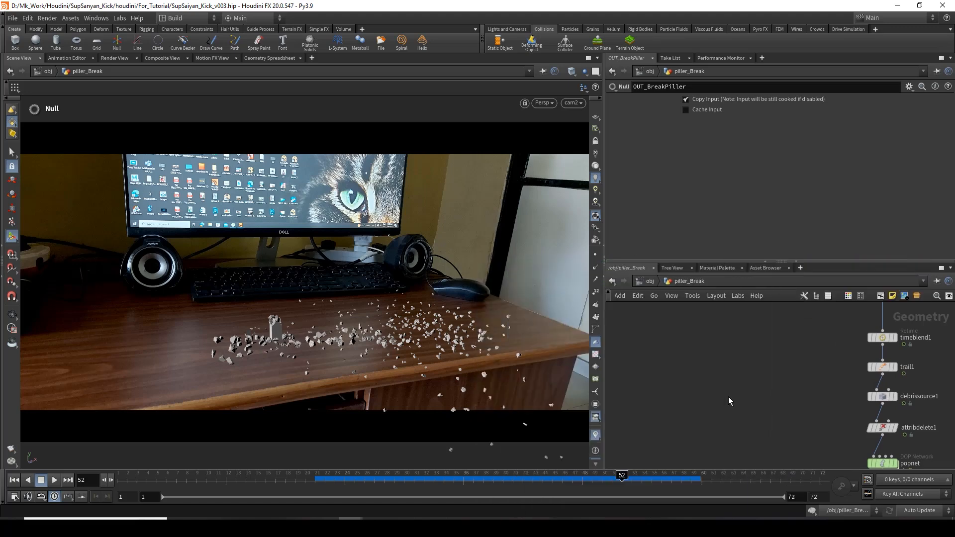
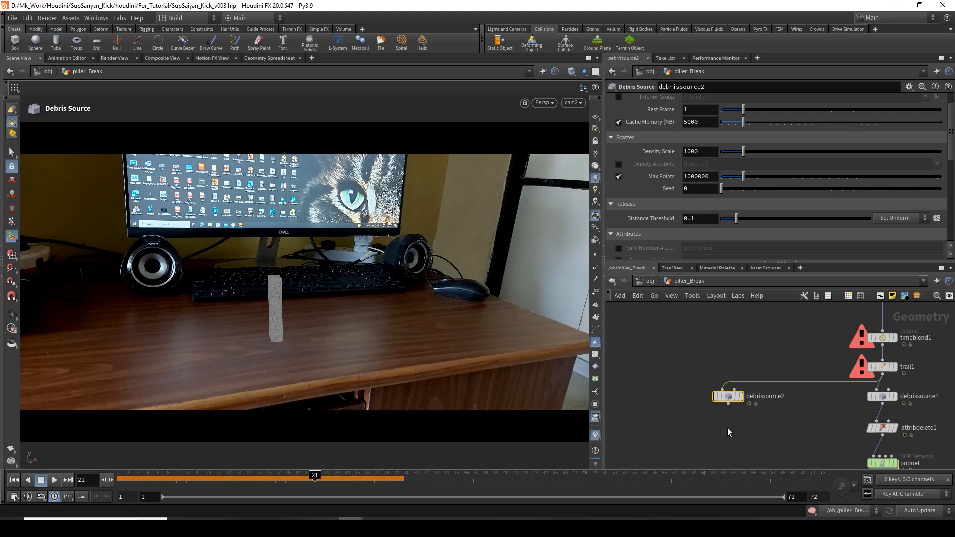
{"action": "key", "text": "Delete"}
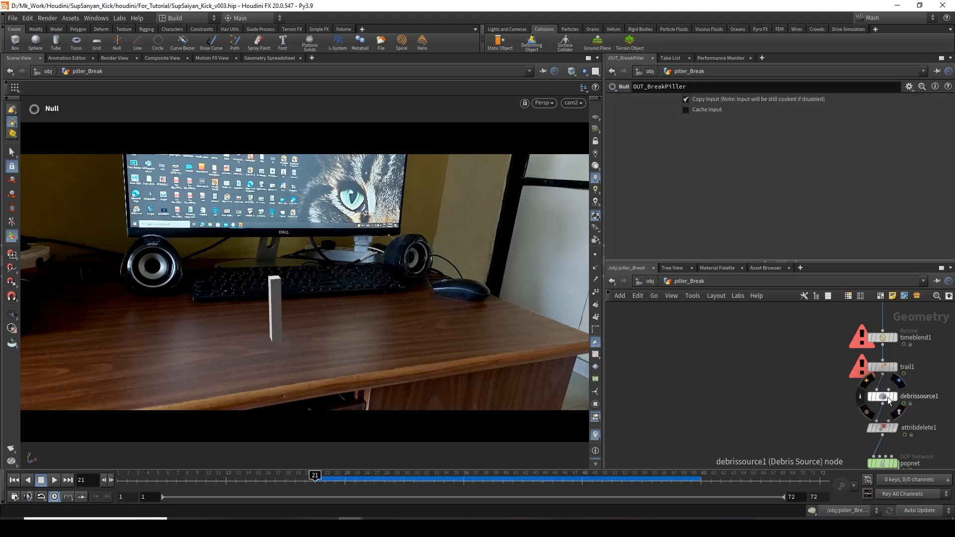
- Duplicate debrissource1 as a separate branch fed by trail1, display the copy and move the timeline to frame 24
{"action": "left_click_drag", "start_coordinate": [888, 398], "coordinate": [668, 407], "text": "alt"}
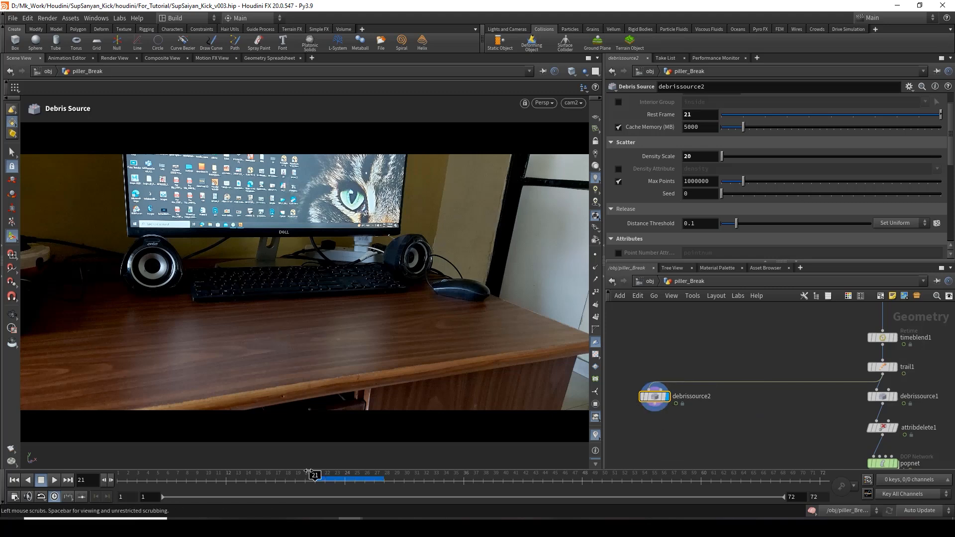
{"action": "left_click_drag", "start_coordinate": [317, 477], "coordinate": [345, 481]}
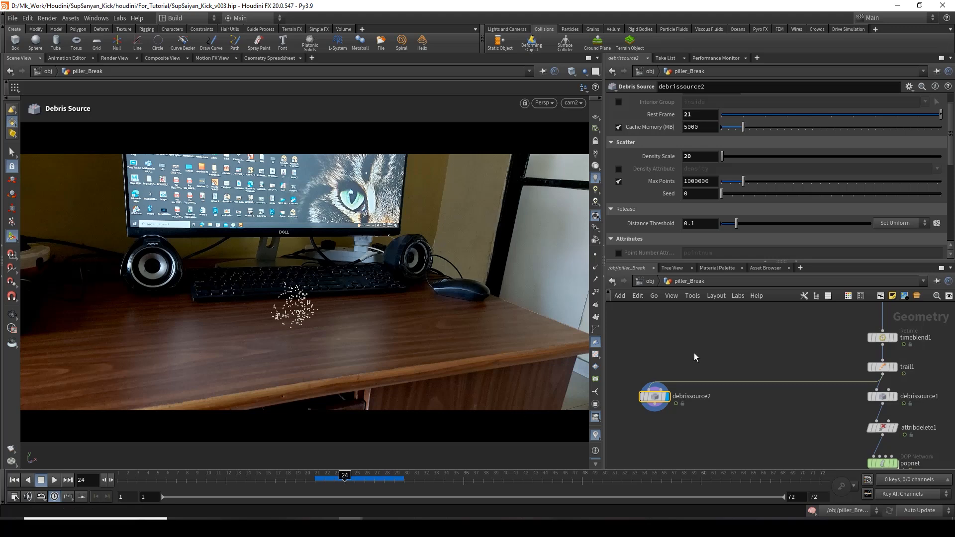
{"action": "left_click_drag", "start_coordinate": [677, 340], "coordinate": [636, 423]}
- Set debrissource2's Life Span to 0.01 and scrub to frame 23 to check the emitted points
{"action": "scroll", "coordinate": [649, 192], "scroll_direction": "down", "scroll_amount": 8}
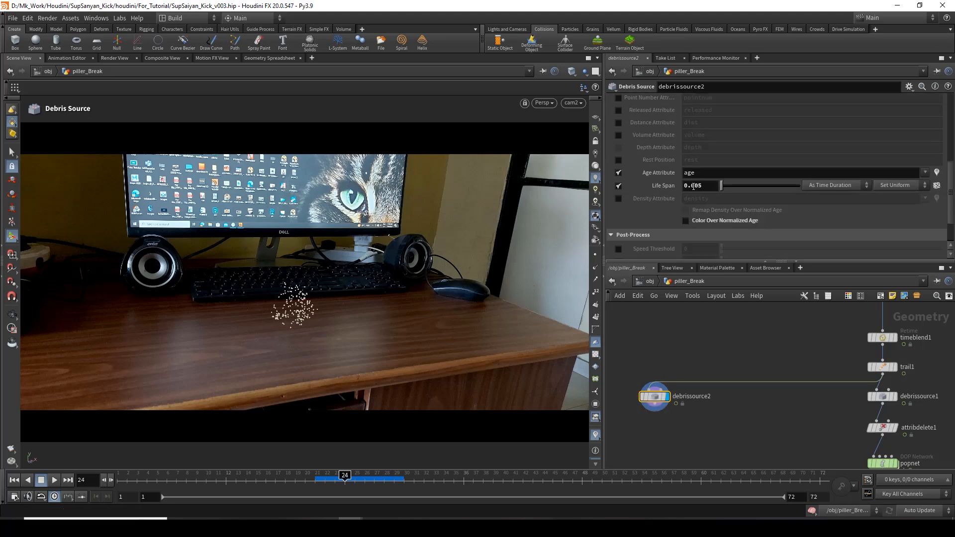
{"action": "left_click_drag", "start_coordinate": [694, 186], "coordinate": [713, 186]}
{"action": "type", "text": "1"}
{"action": "key", "text": "Return"}
{"action": "left_click_drag", "start_coordinate": [313, 481], "coordinate": [336, 488]}
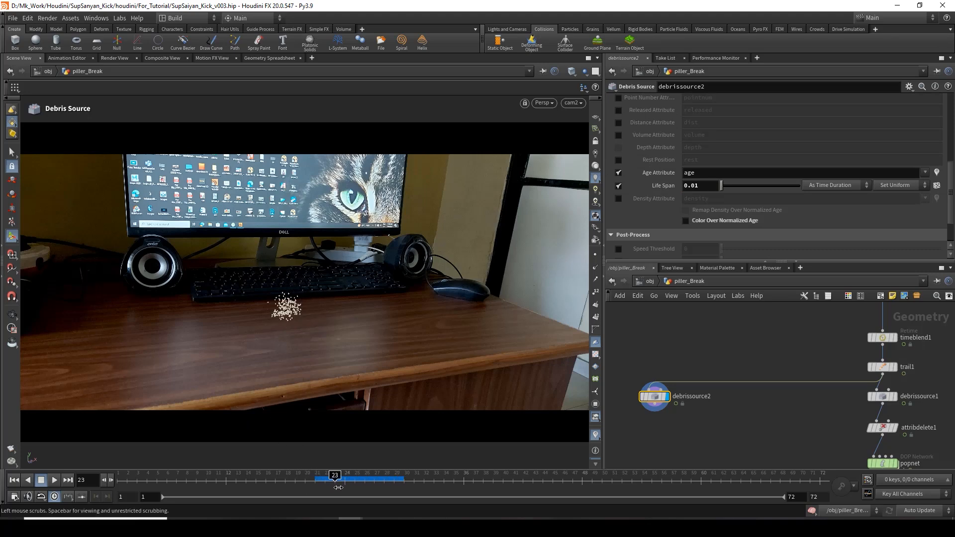
- Set debrissource2's Life Span to 0.05 and step the timeline to frame 39 to check how long points are emitted
{"action": "double_click", "coordinate": [693, 186]}
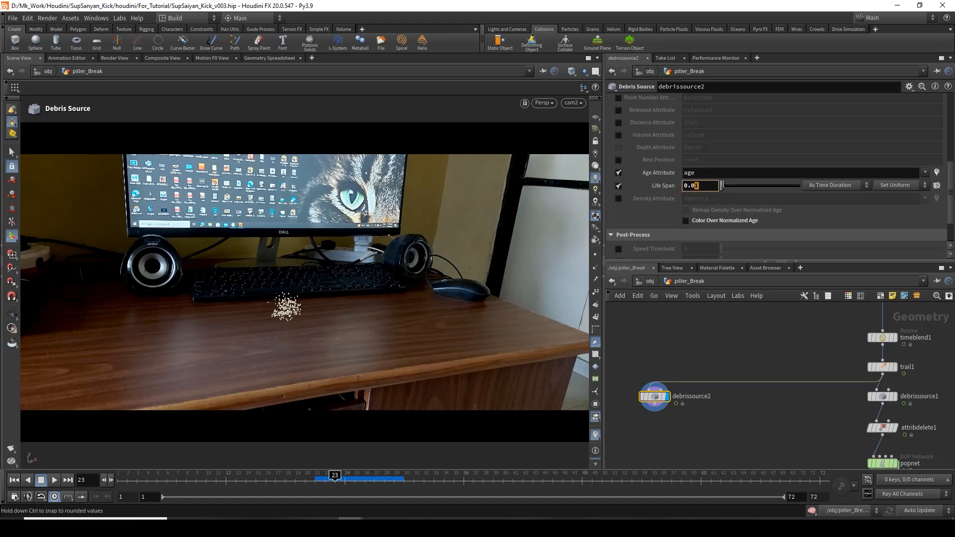
{"action": "type", "text": "0.05"}
{"action": "key", "text": "Return"}
{"action": "left_click_drag", "start_coordinate": [334, 487], "coordinate": [365, 478]}
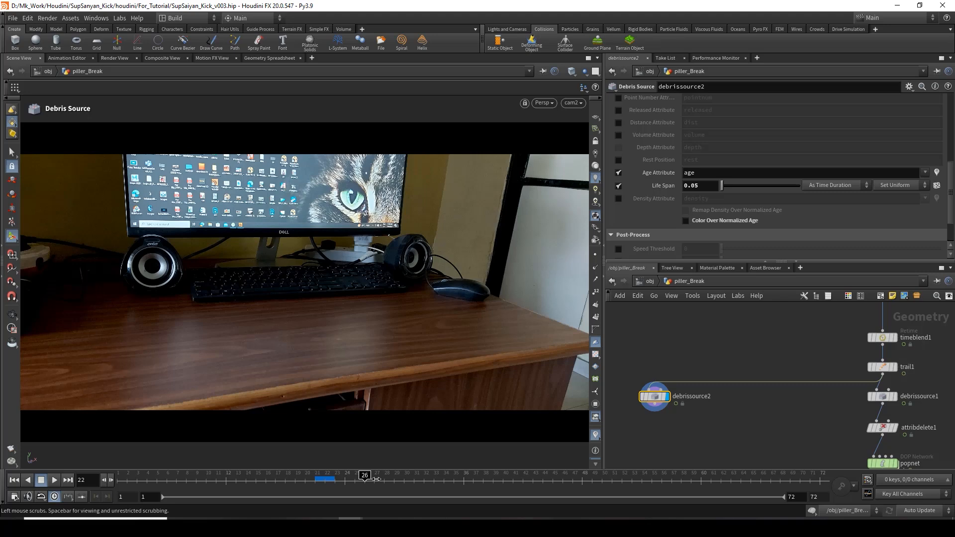
{"action": "left_click", "coordinate": [405, 480]}
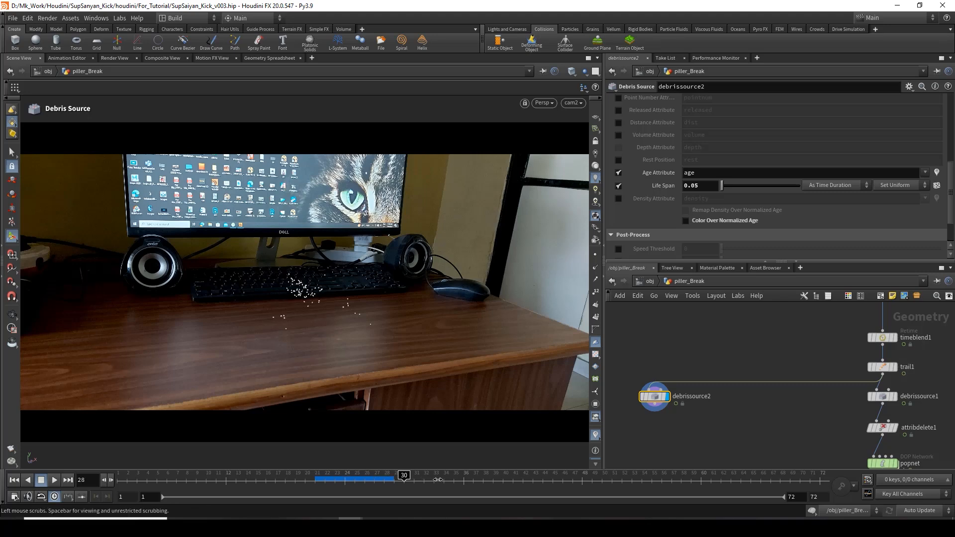
{"action": "left_click", "coordinate": [462, 481]}
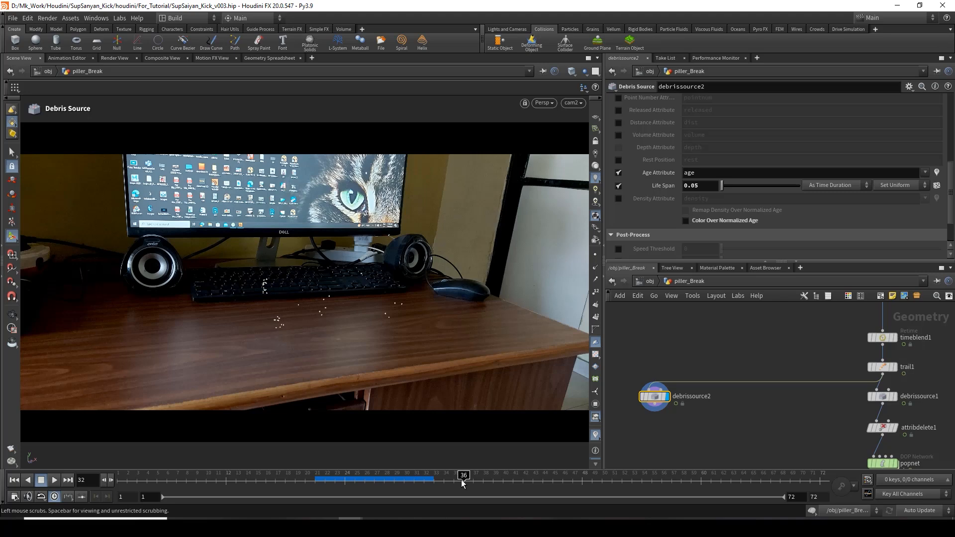
{"action": "left_click", "coordinate": [491, 482]}
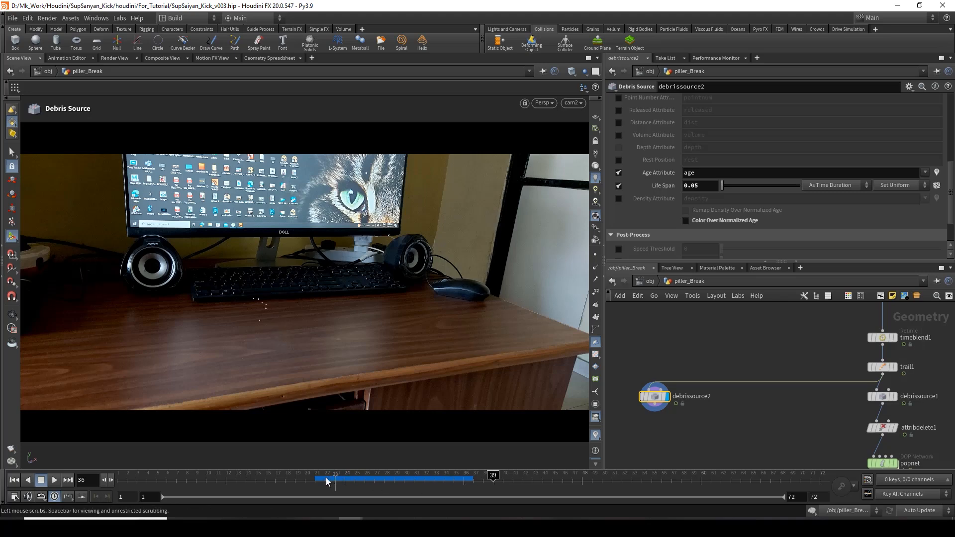
- Return to frame 21, set debrissource2's Life Span to 0.1 and scrub the timeline around frame 40 to compare the points
{"action": "mouse_move", "coordinate": [313, 482]}
{"action": "left_mouse_down"}
{"action": "mouse_move", "coordinate": [456, 483]}
{"action": "mouse_move", "coordinate": [315, 483]}
{"action": "left_mouse_up"}
{"action": "left_click_drag", "start_coordinate": [690, 190], "coordinate": [705, 190]}
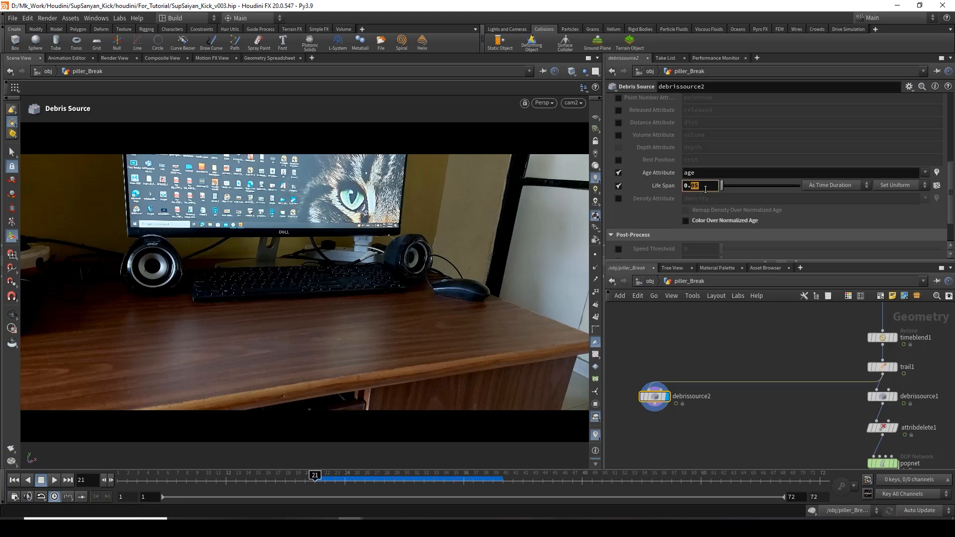
{"action": "type", "text": "1"}
{"action": "key", "text": "Return"}
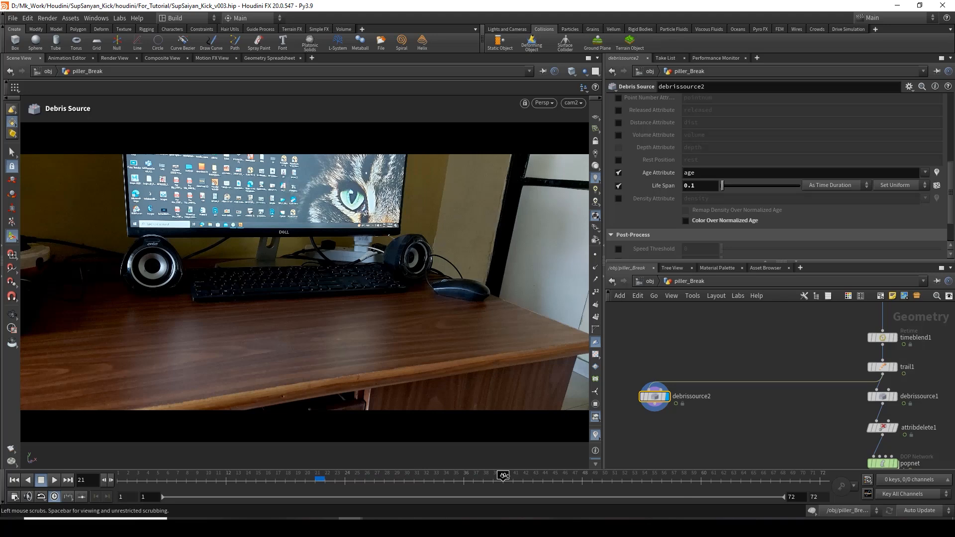
{"action": "left_click", "coordinate": [503, 476]}
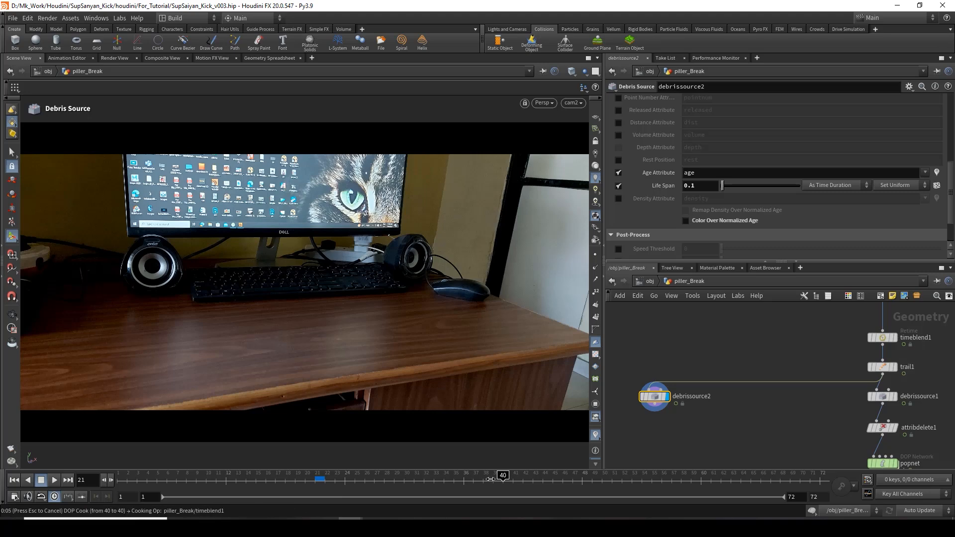
{"action": "mouse_move", "coordinate": [496, 481]}
{"action": "left_mouse_down"}
{"action": "mouse_move", "coordinate": [336, 482]}
{"action": "mouse_move", "coordinate": [513, 481]}
{"action": "left_mouse_up"}
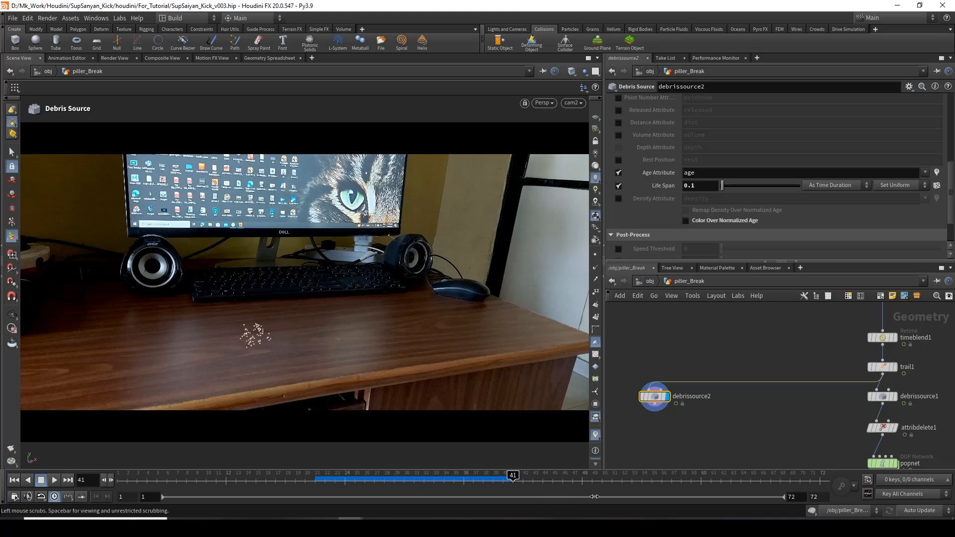
{"action": "left_click", "coordinate": [492, 481]}
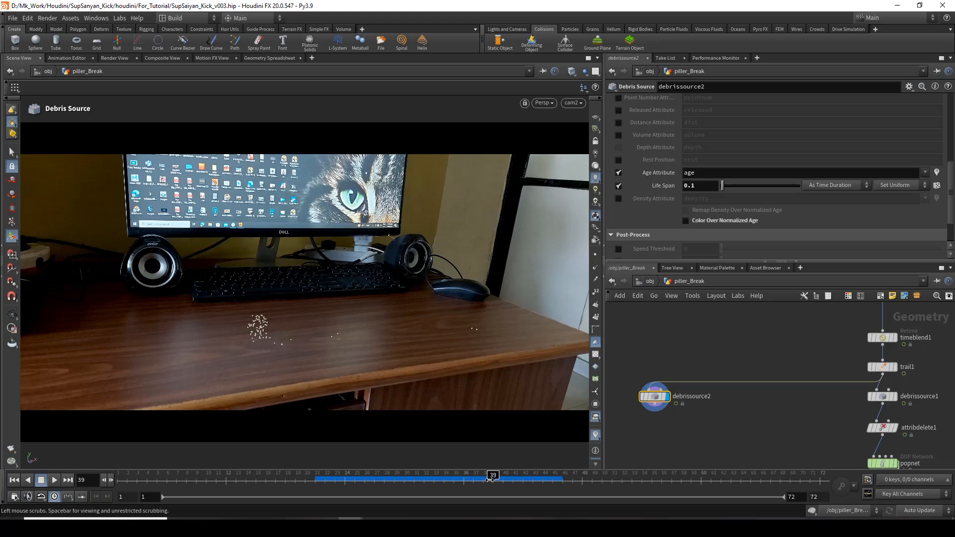
{"action": "left_click_drag", "start_coordinate": [491, 481], "coordinate": [335, 482]}
- Set debrissource2's Life Span to 0.3, check the points from frame 21 to 41 and settle on frame 29
{"action": "left_click_drag", "start_coordinate": [691, 186], "coordinate": [703, 187]}
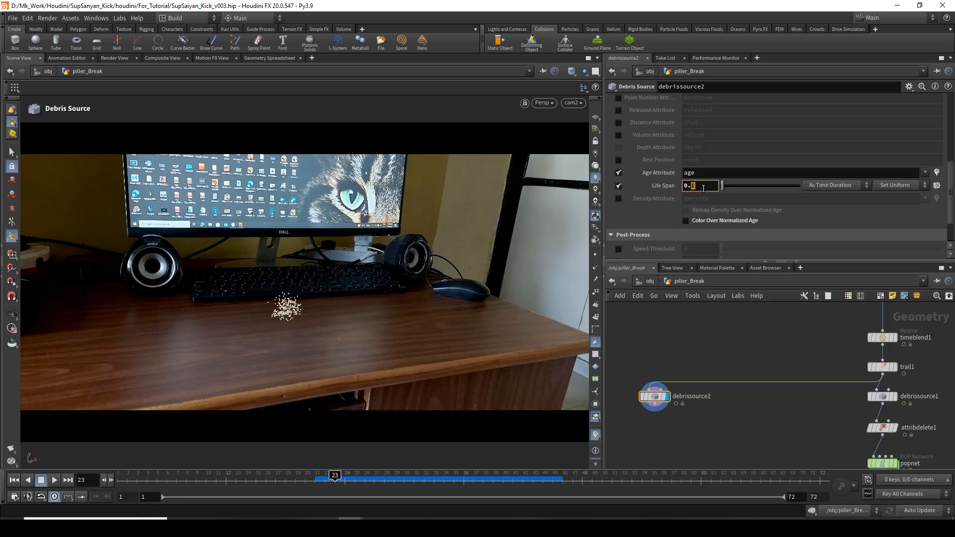
{"action": "type", "text": "3"}
{"action": "key", "text": "Return"}
{"action": "left_click", "coordinate": [316, 482]}
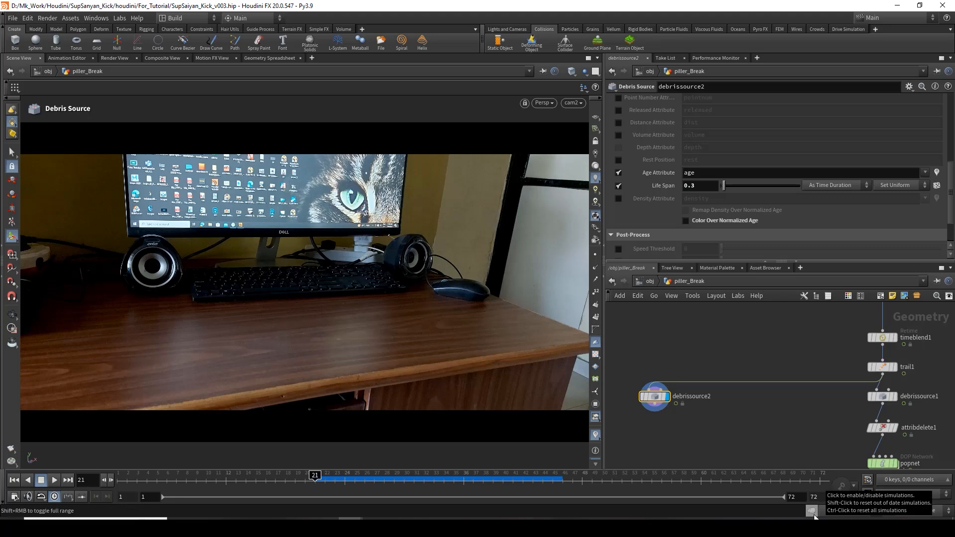
{"action": "left_click", "coordinate": [513, 480]}
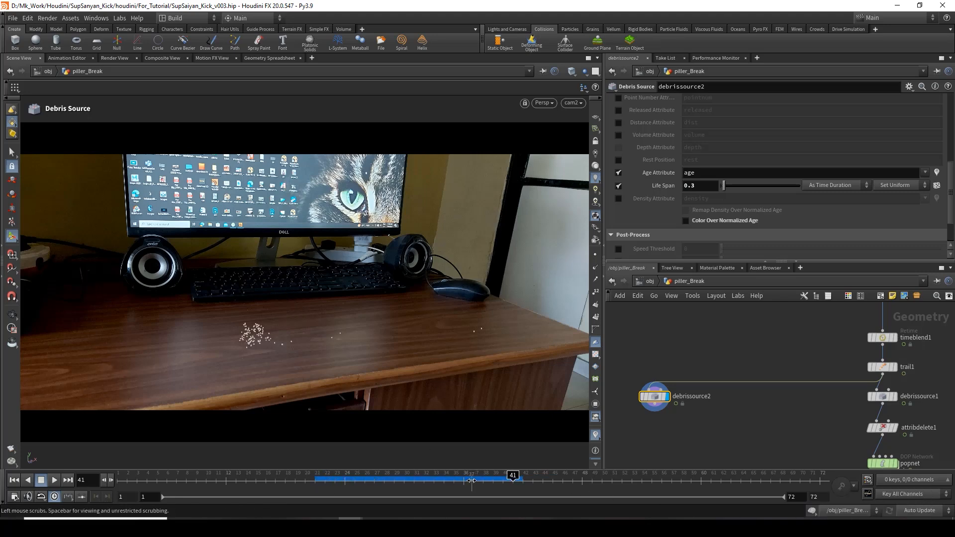
{"action": "left_click_drag", "start_coordinate": [429, 481], "coordinate": [394, 481]}
{"action": "left_click_drag", "start_coordinate": [662, 368], "coordinate": [651, 434]}
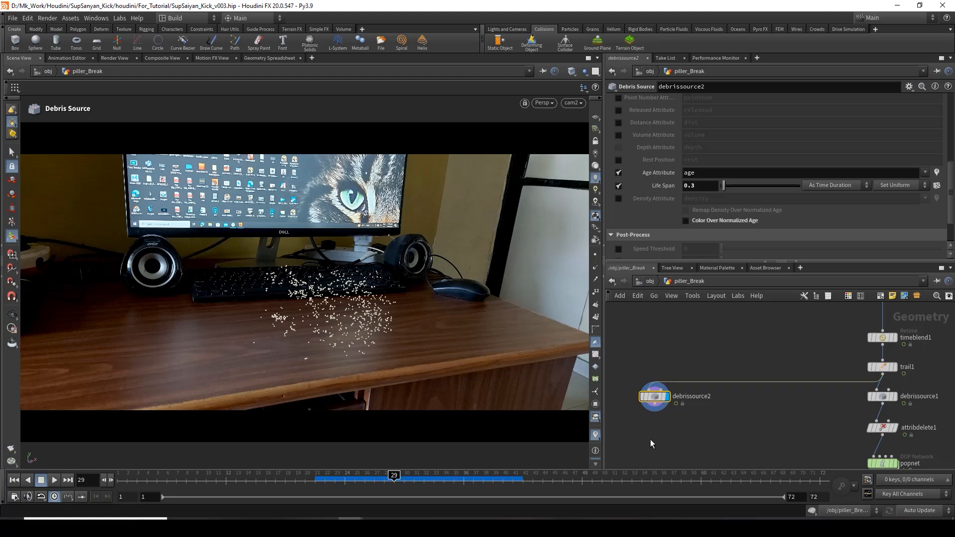
- Set debrissource2's Density Scale to 50 and scrub from frame 21 to 34 to check the scattered points
{"action": "middle_click_drag", "start_coordinate": [680, 356], "coordinate": [691, 400]}
{"action": "scroll", "coordinate": [652, 178], "scroll_direction": "up", "scroll_amount": 6}
{"action": "scroll", "coordinate": [653, 181], "scroll_direction": "up", "scroll_amount": 3}
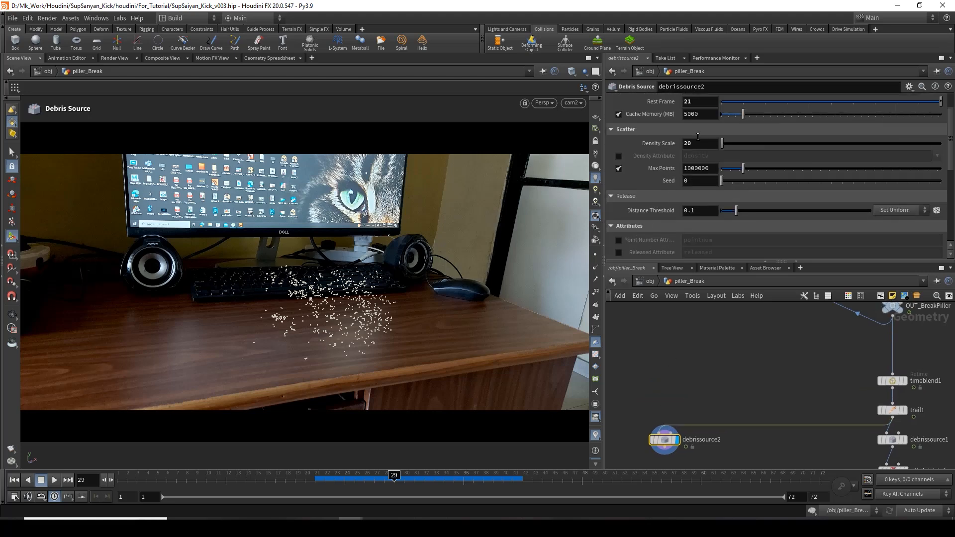
{"action": "left_click", "coordinate": [698, 144]}
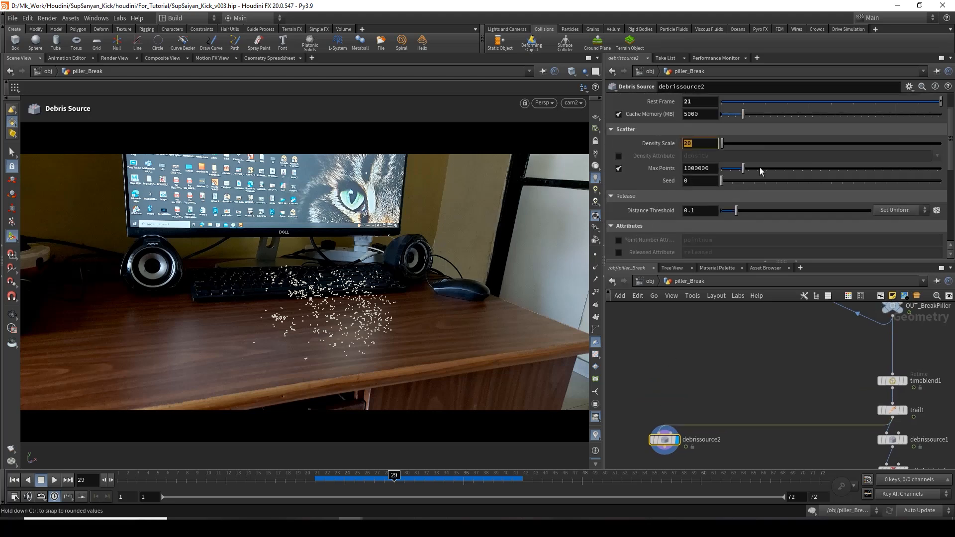
{"action": "type", "text": "50"}
{"action": "key", "text": "Return"}
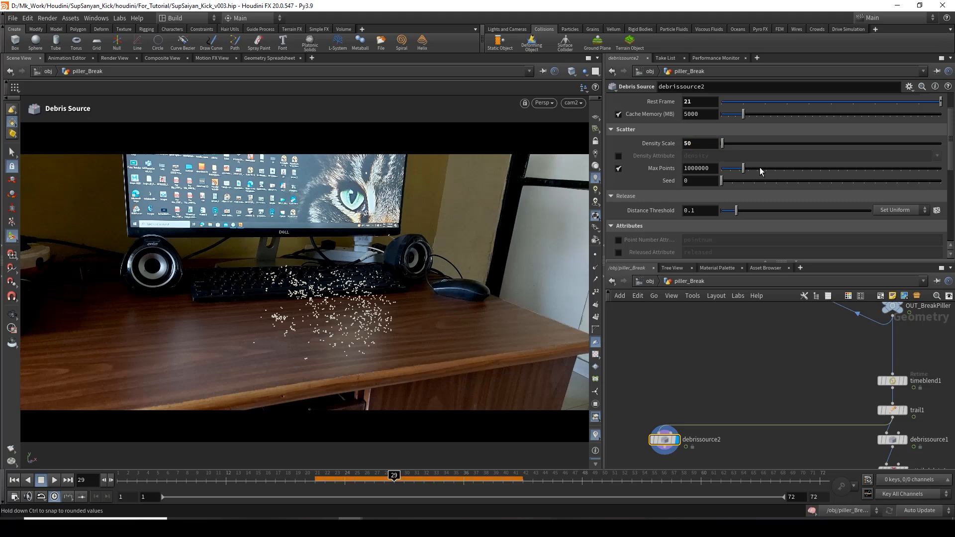
{"action": "left_click_drag", "start_coordinate": [317, 475], "coordinate": [444, 480]}
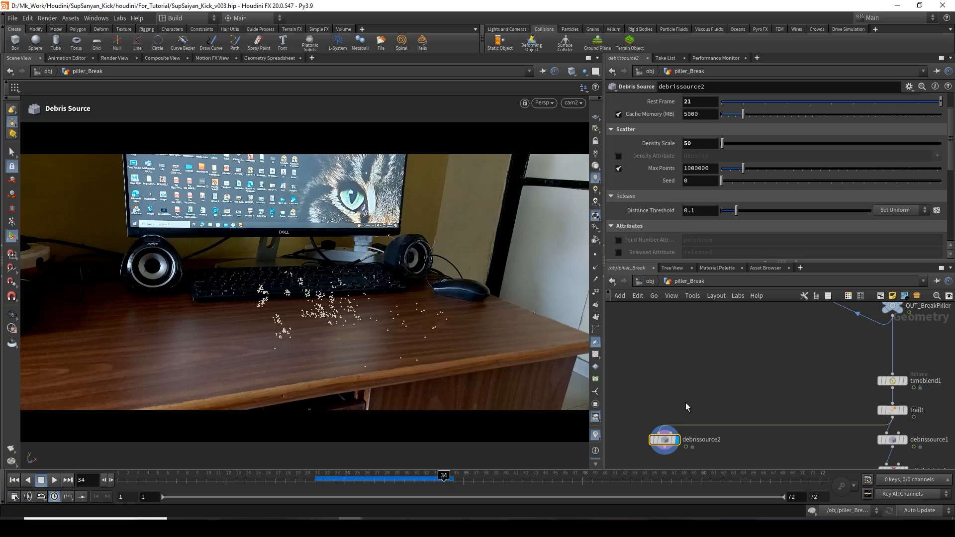
- Set debrissource2's Density Scale to 80 and check the points from frame 22 to frame 30
{"action": "middle_click_drag", "start_coordinate": [749, 417], "coordinate": [752, 381]}
{"action": "double_click", "coordinate": [700, 144]}
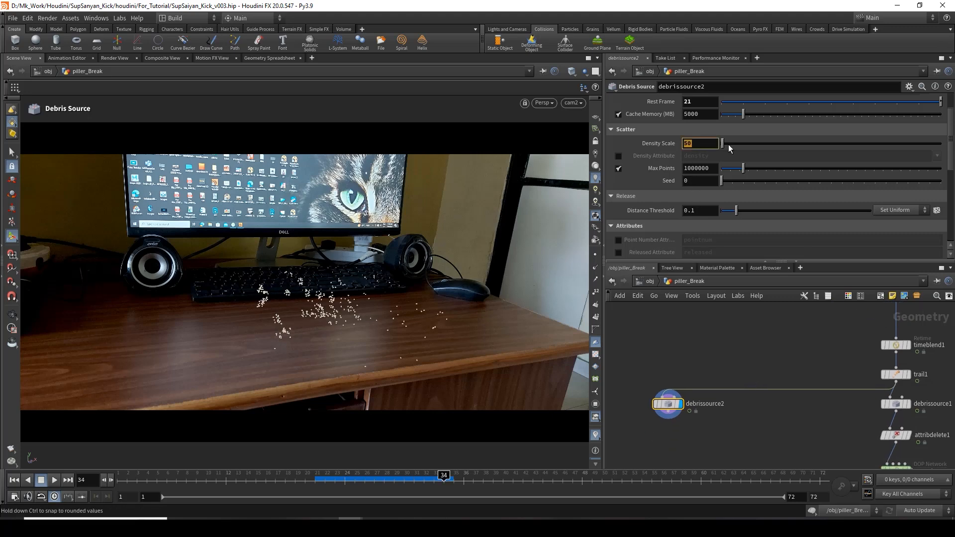
{"action": "type", "text": "80"}
{"action": "key", "text": "Return"}
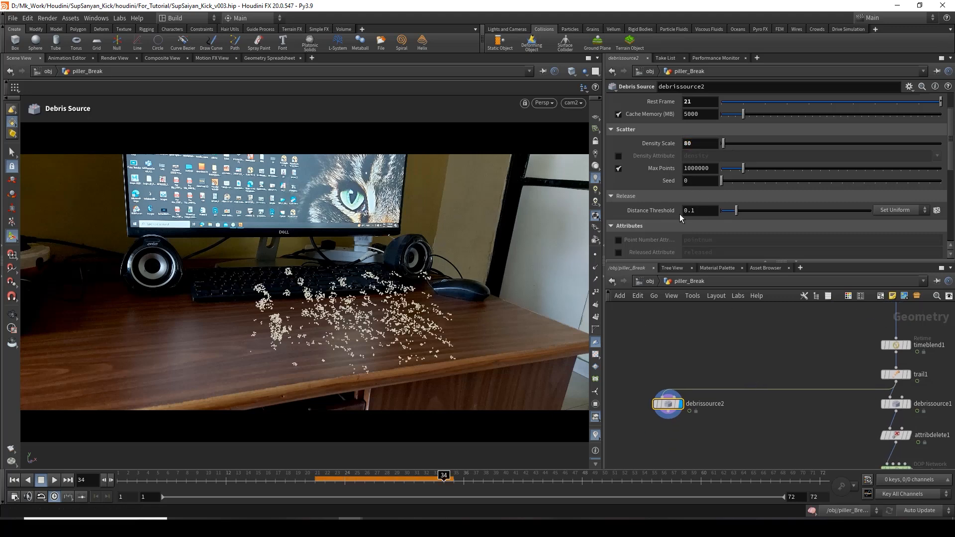
{"action": "left_click", "coordinate": [324, 481]}
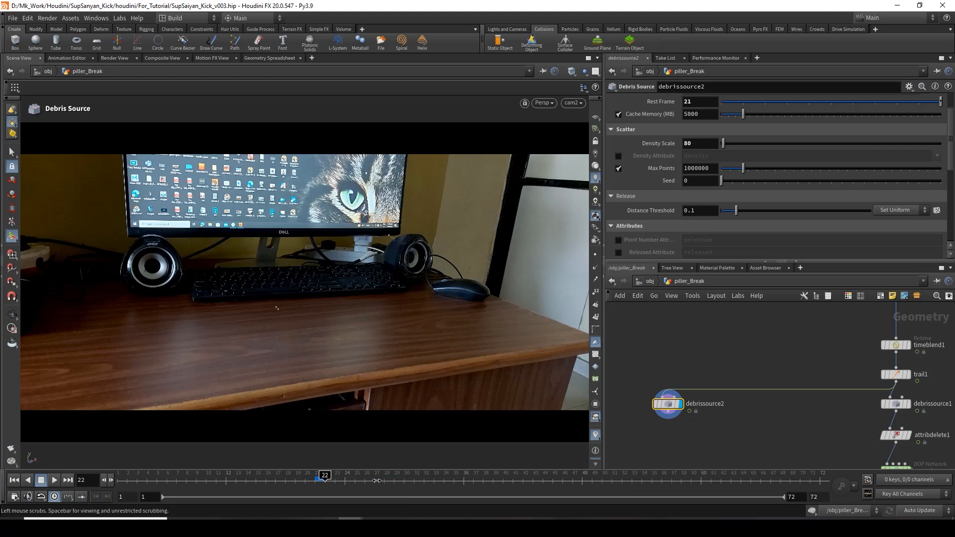
{"action": "left_click_drag", "start_coordinate": [376, 480], "coordinate": [384, 481]}
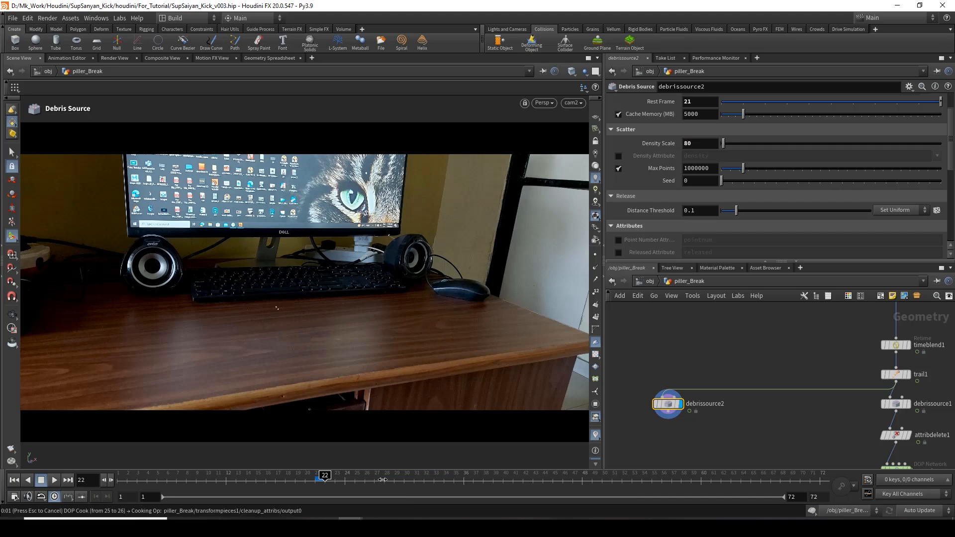
{"action": "left_click", "coordinate": [412, 469]}
- Add a Pyro Source node connected below debrissource2 and align it in the network
{"action": "scroll", "coordinate": [718, 376], "scroll_direction": "up", "scroll_amount": 5}
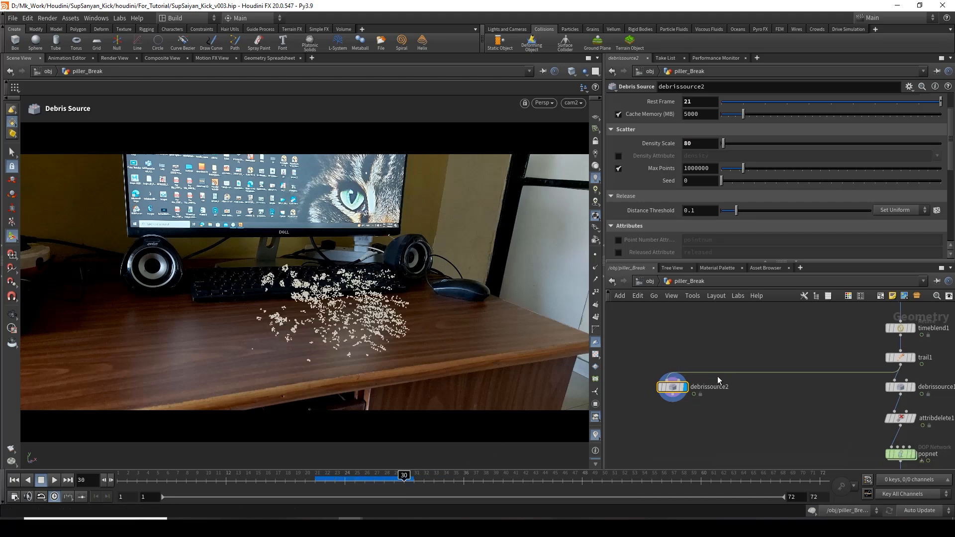
{"action": "left_click", "coordinate": [688, 392]}
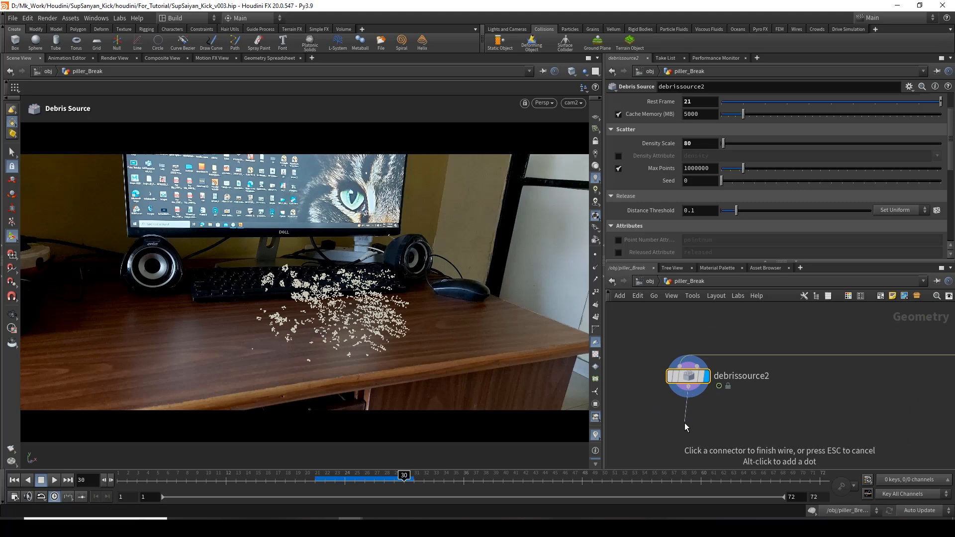
{"action": "key", "text": "Tab"}
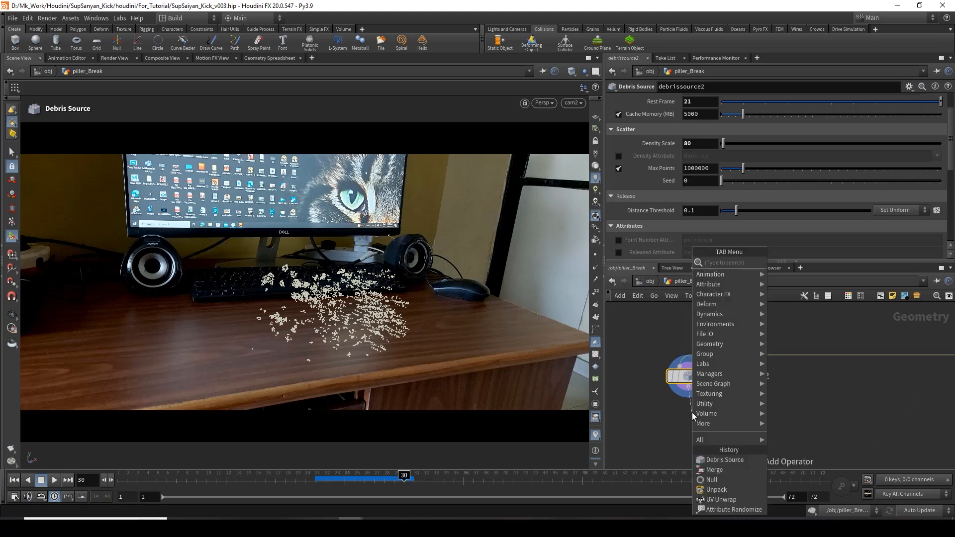
{"action": "type", "text": "pyroso"}
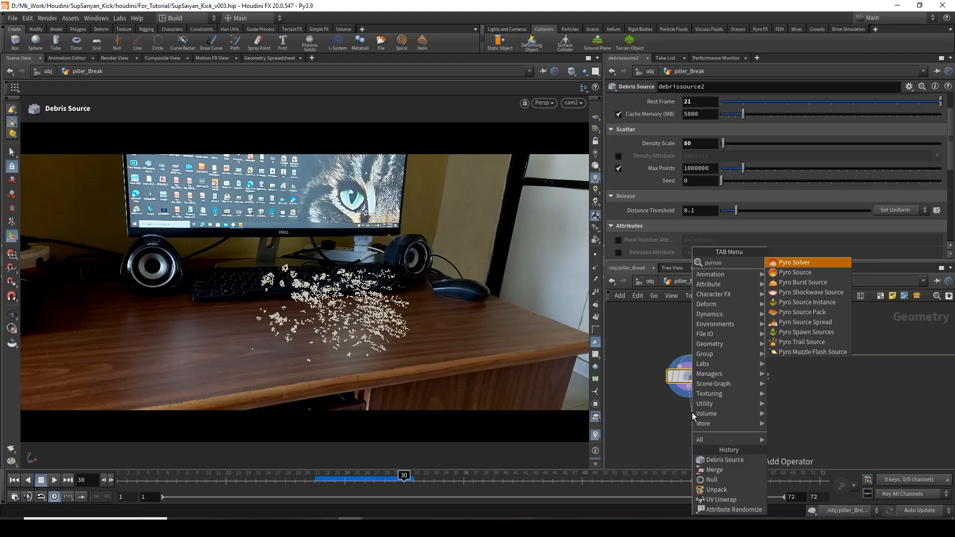
{"action": "key", "text": "Down"}
{"action": "key", "text": "Return"}
{"action": "left_click", "coordinate": [692, 414]}
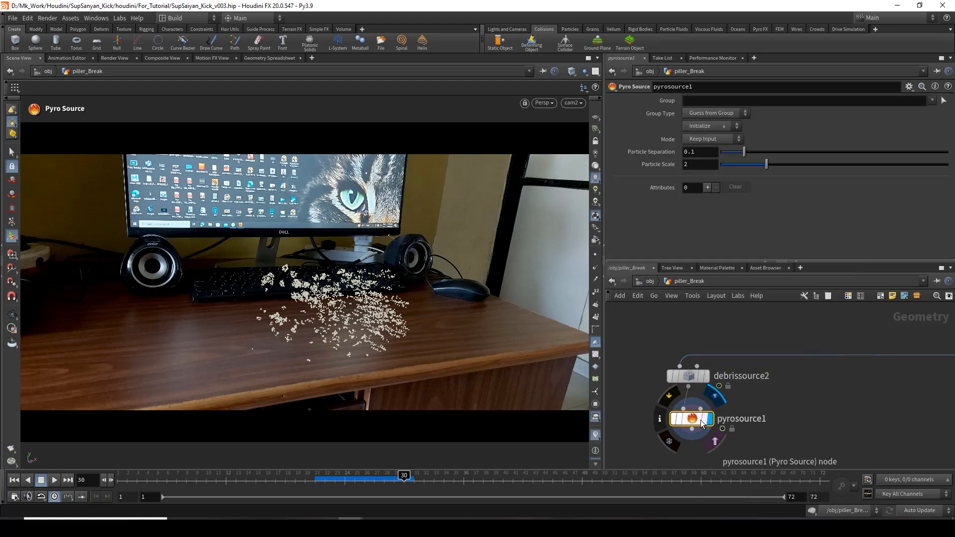
{"action": "mouse_move", "coordinate": [701, 421]}
{"action": "left_mouse_down"}
{"action": "mouse_move", "coordinate": [692, 411]}
{"action": "mouse_move", "coordinate": [697, 418]}
{"action": "left_mouse_up"}
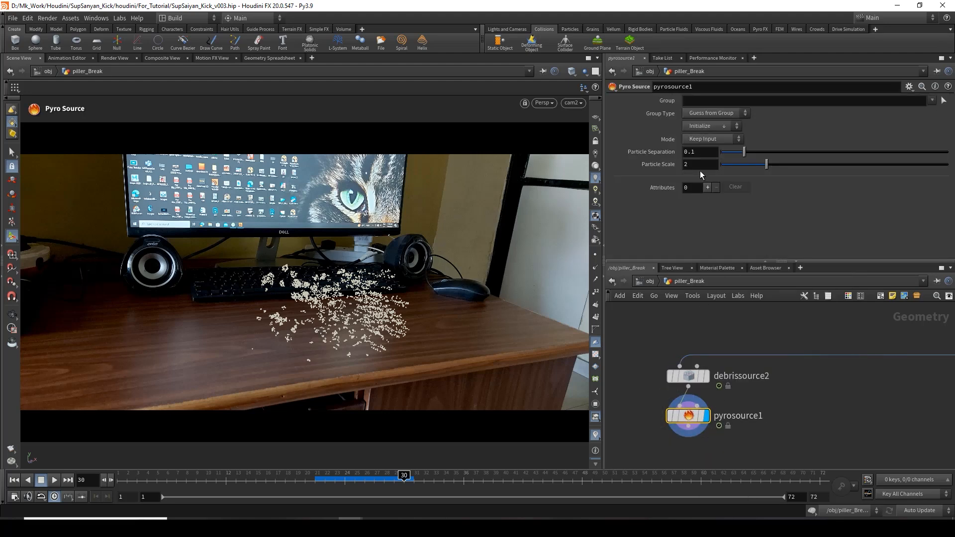
- Initialize pyrosource1 as Source Smoke, leaving the mode at Keep Input, and set its Particle Separation to 0.05
{"action": "left_click", "coordinate": [700, 139]}
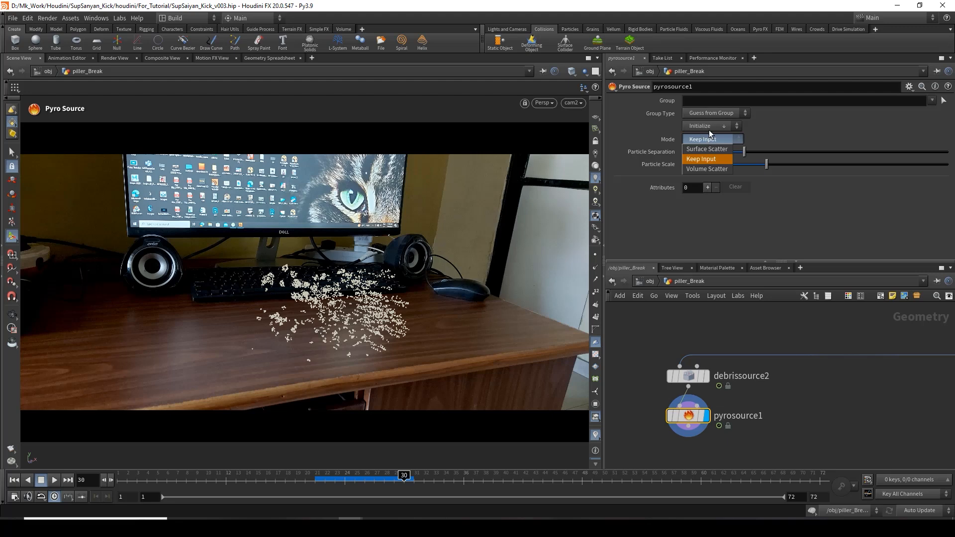
{"action": "left_click", "coordinate": [709, 130]}
{"action": "left_click", "coordinate": [711, 126]}
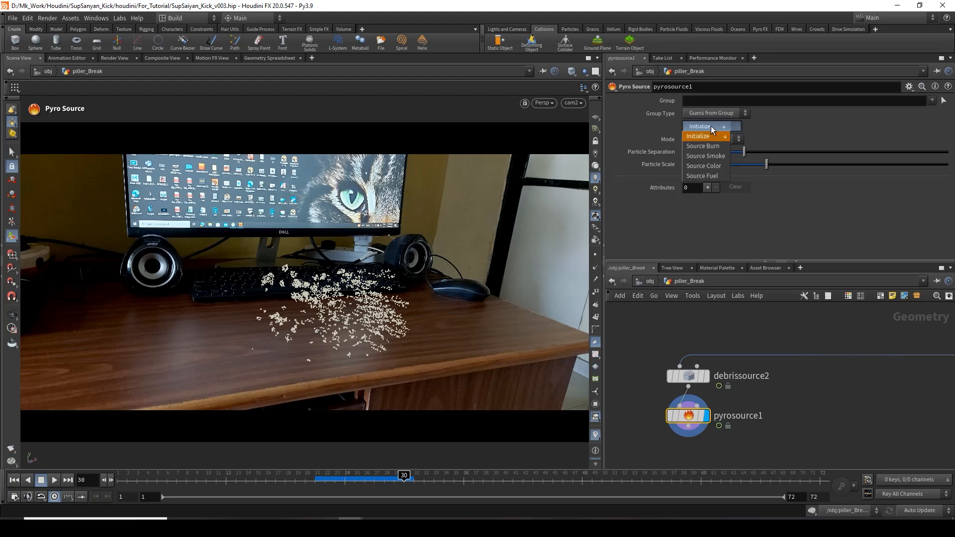
{"action": "left_click", "coordinate": [718, 157]}
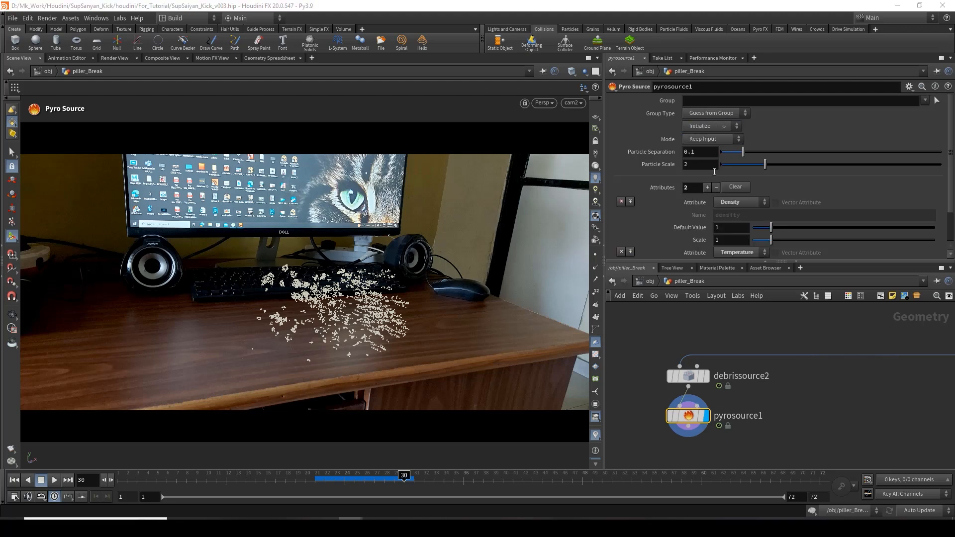
{"action": "left_click", "coordinate": [764, 414]}
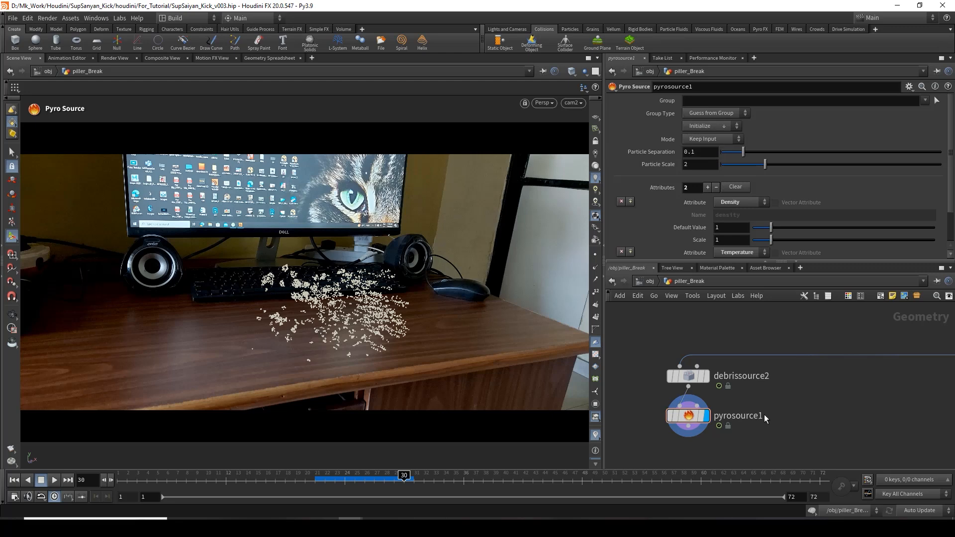
{"action": "left_click_drag", "start_coordinate": [689, 153], "coordinate": [703, 153]}
{"action": "type", "text": "05"}
{"action": "key", "text": "Return"}
- Add a Volume Rasterize Attributes node connected below pyrosource1 and display its output
{"action": "mouse_move", "coordinate": [740, 418]}
{"action": "middle_click_drag", "start_coordinate": [752, 403], "coordinate": [759, 348]}
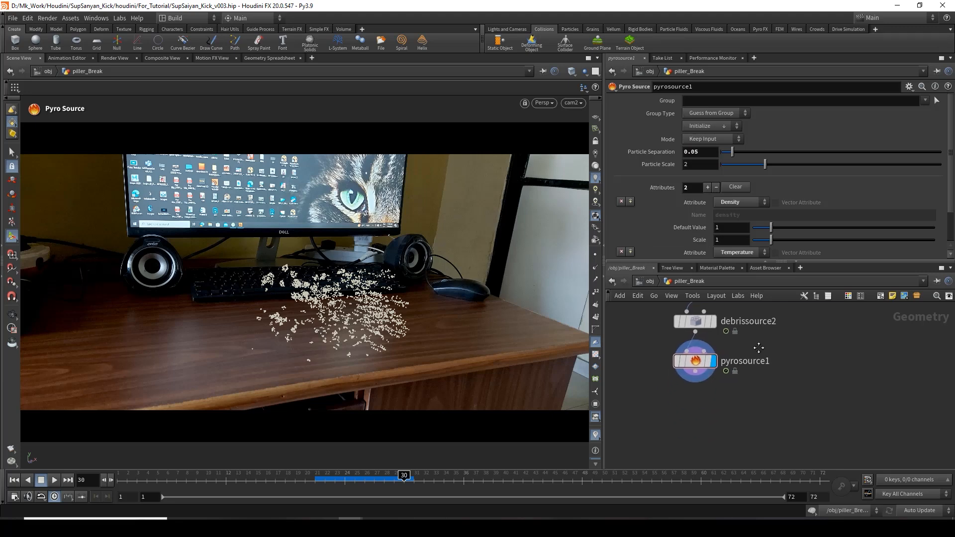
{"action": "left_click", "coordinate": [696, 372]}
{"action": "key", "text": "Tab"}
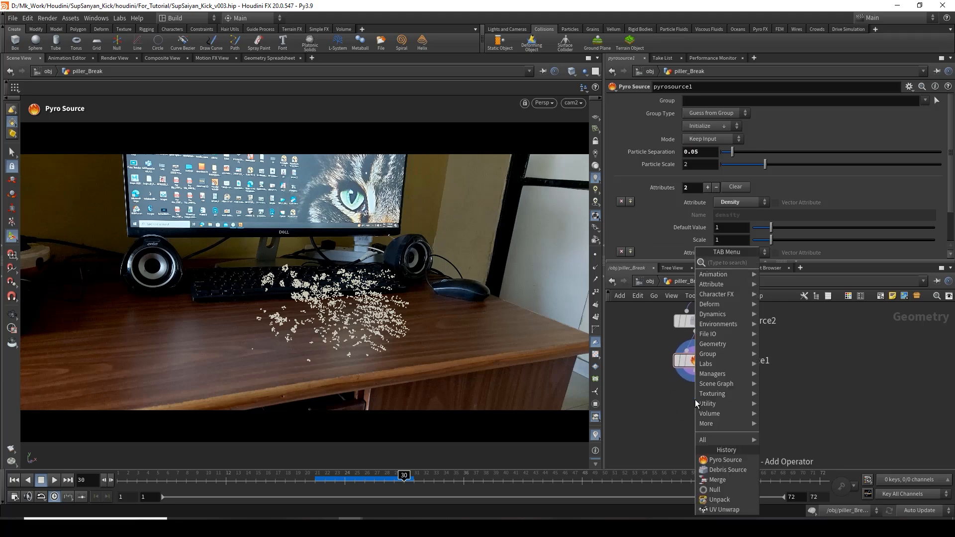
{"action": "type", "text": "volara"}
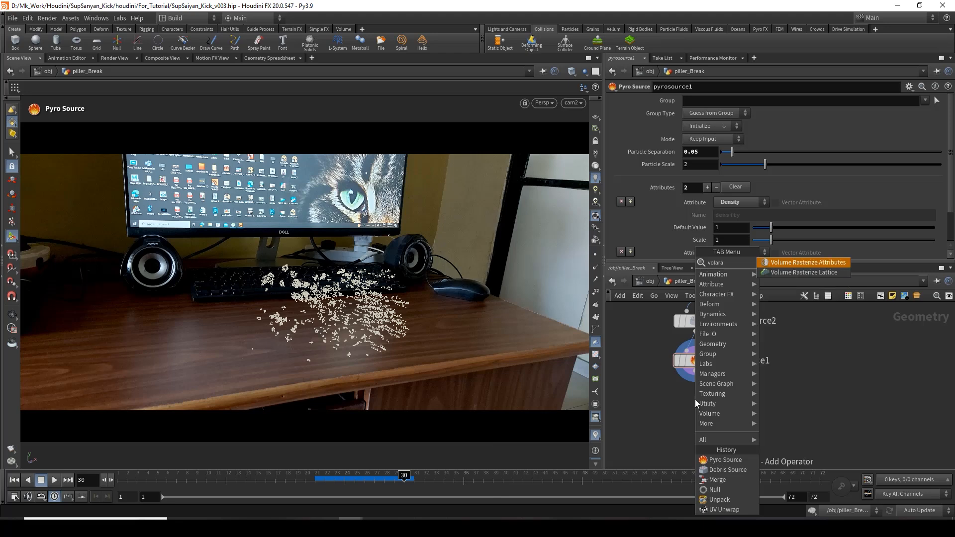
{"action": "key", "text": "Return"}
{"action": "left_click", "coordinate": [695, 400]}
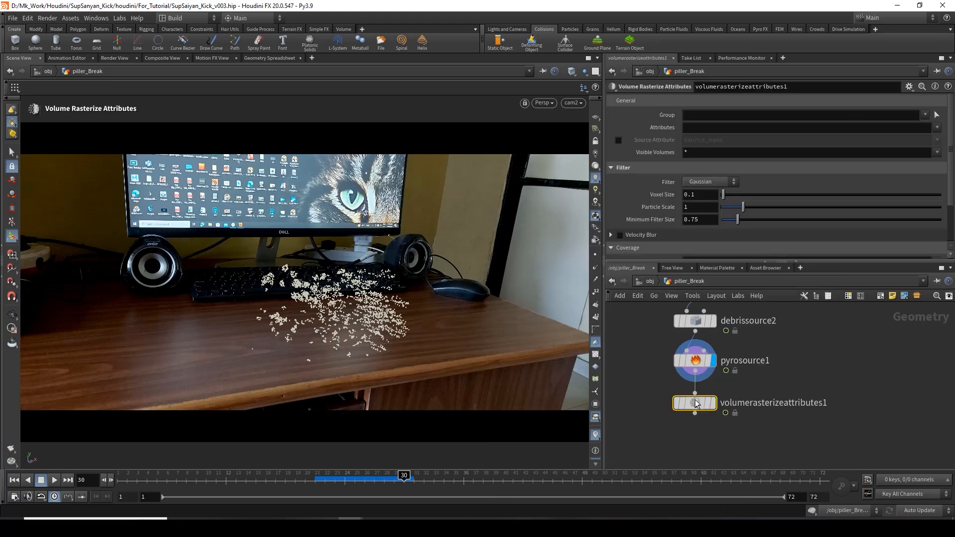
{"action": "left_click", "coordinate": [714, 404]}
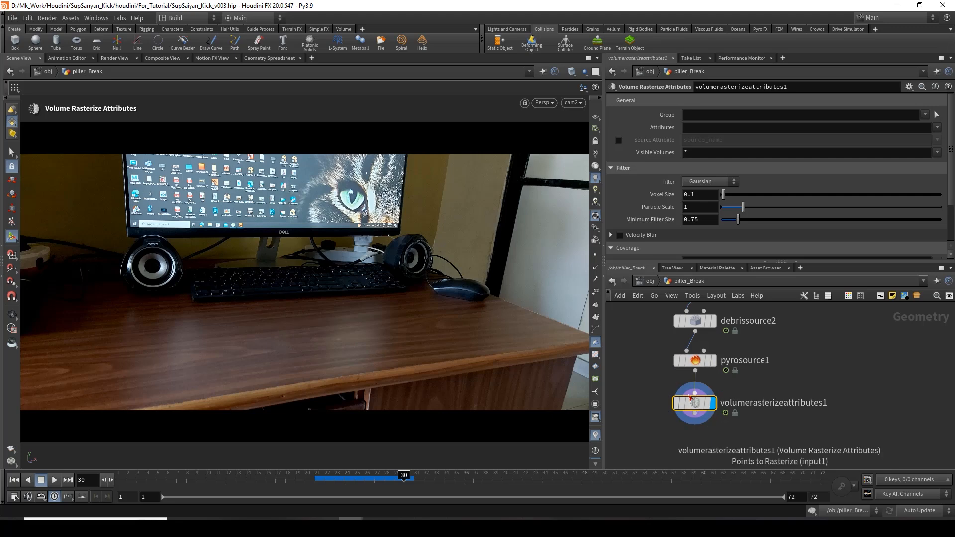
- Remove the Temperature attribute from pyrosource1, keeping only Density
{"action": "left_click", "coordinate": [695, 361]}
{"action": "scroll", "coordinate": [684, 199], "scroll_direction": "down", "scroll_amount": 2}
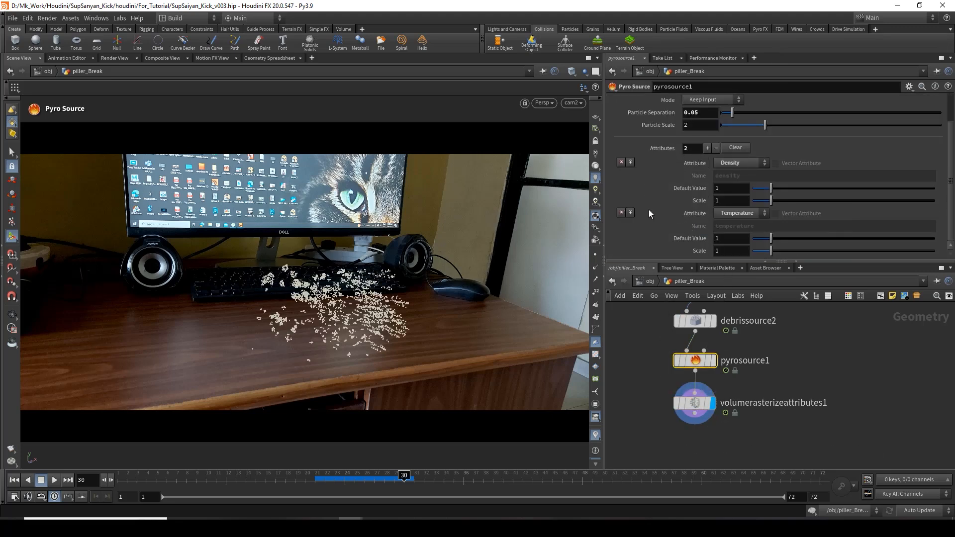
{"action": "left_click", "coordinate": [620, 214]}
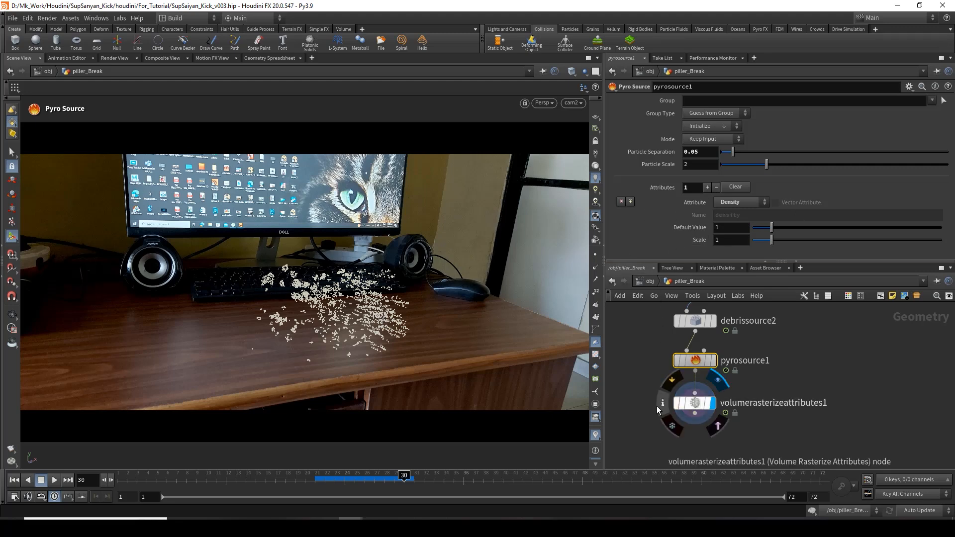
- Set the Attributes of volumerasterizeattributes1 to density
{"action": "left_click_drag", "start_coordinate": [647, 397], "coordinate": [771, 445]}
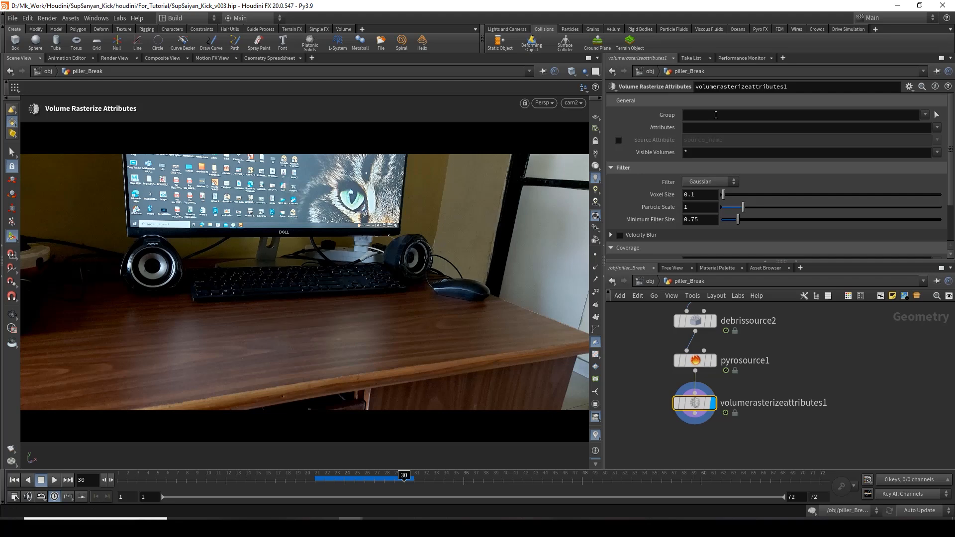
{"action": "left_click", "coordinate": [700, 130]}
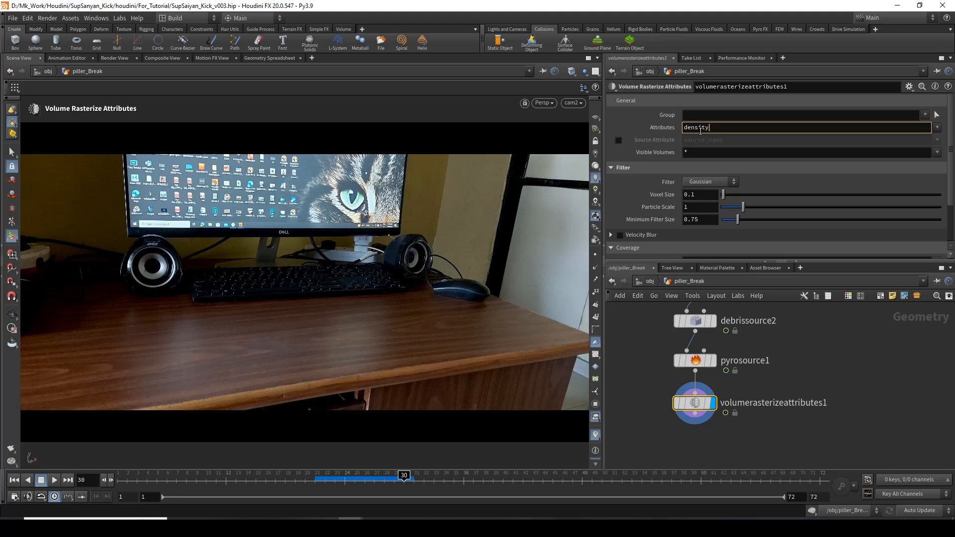
{"action": "key", "text": "Return"}
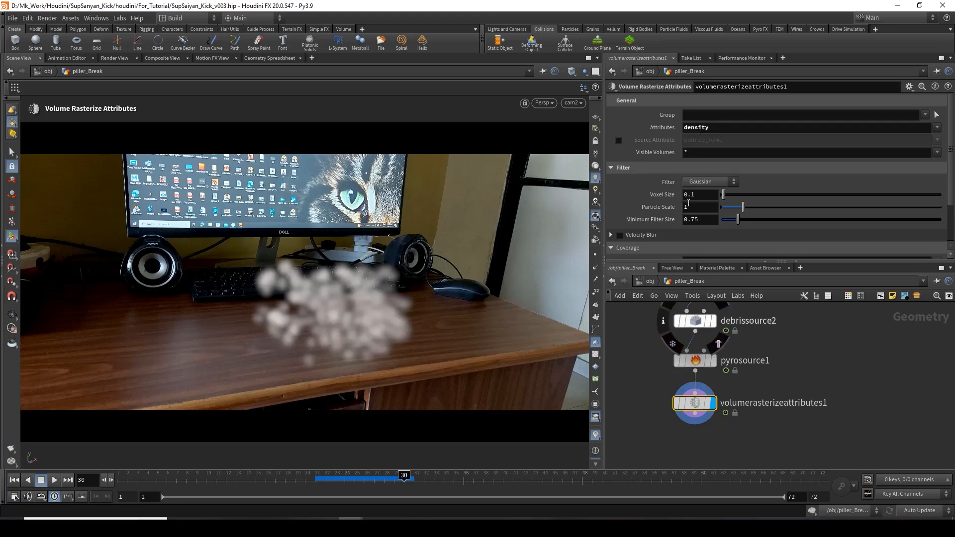
- Try a Voxel Size of 0.05 on volumerasterizeattributes1 and reduce it to 0.01
{"action": "double_click", "coordinate": [692, 196]}
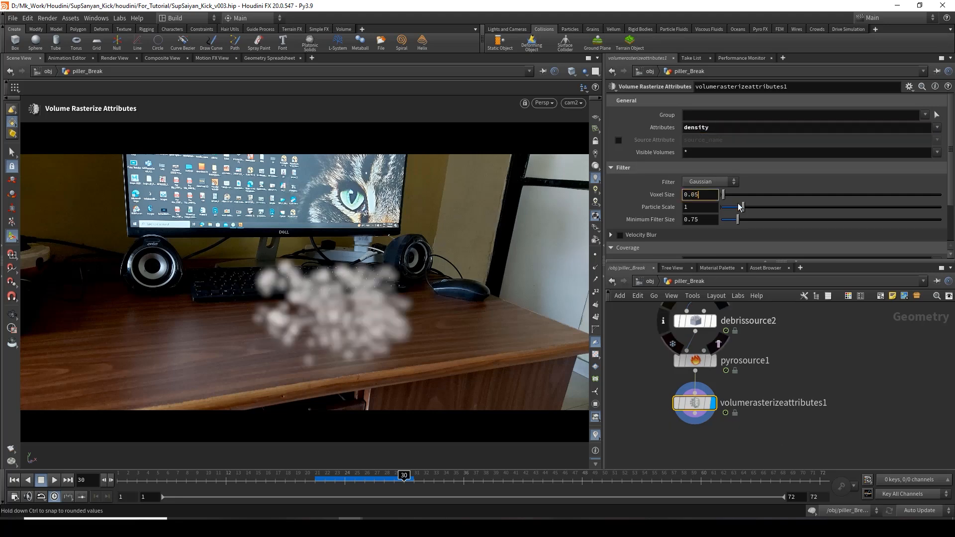
{"action": "key", "text": "Return"}
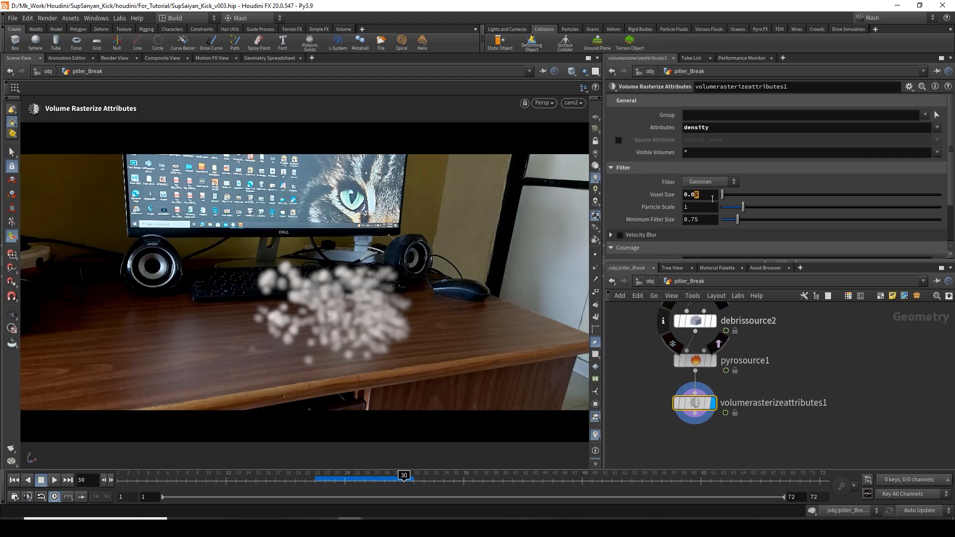
{"action": "type", "text": "1"}
{"action": "key", "text": "Return"}
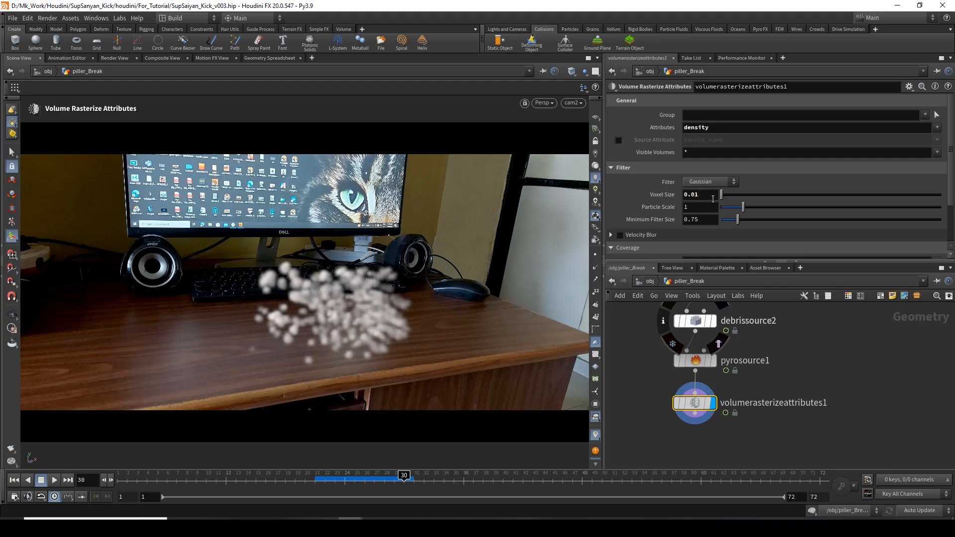
- Set pyrosource1's Particle Separation to 0.01 and reselect volumerasterizeattributes1 to check the rasterized volume
{"action": "left_click", "coordinate": [698, 365]}
{"action": "left_click_drag", "start_coordinate": [694, 152], "coordinate": [708, 152]}
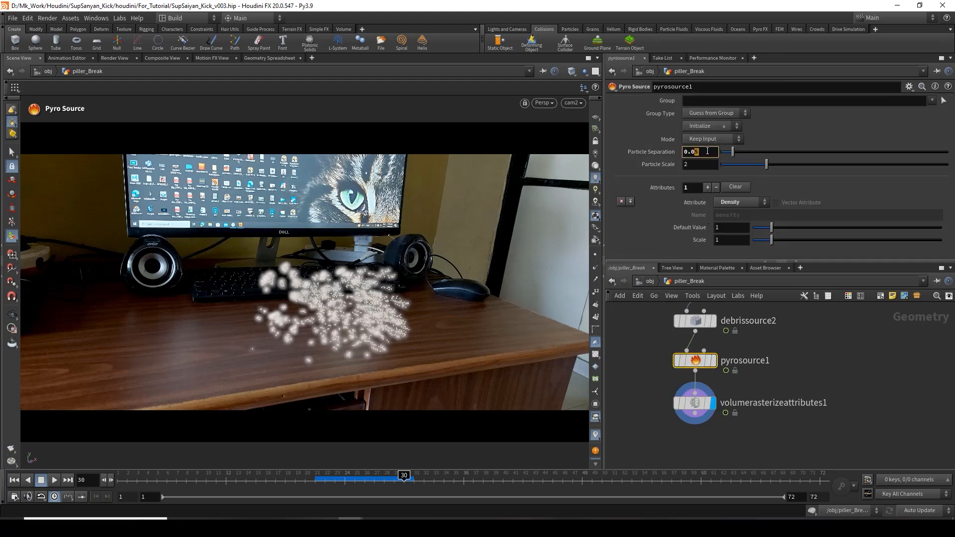
{"action": "type", "text": "1"}
{"action": "key", "text": "Return"}
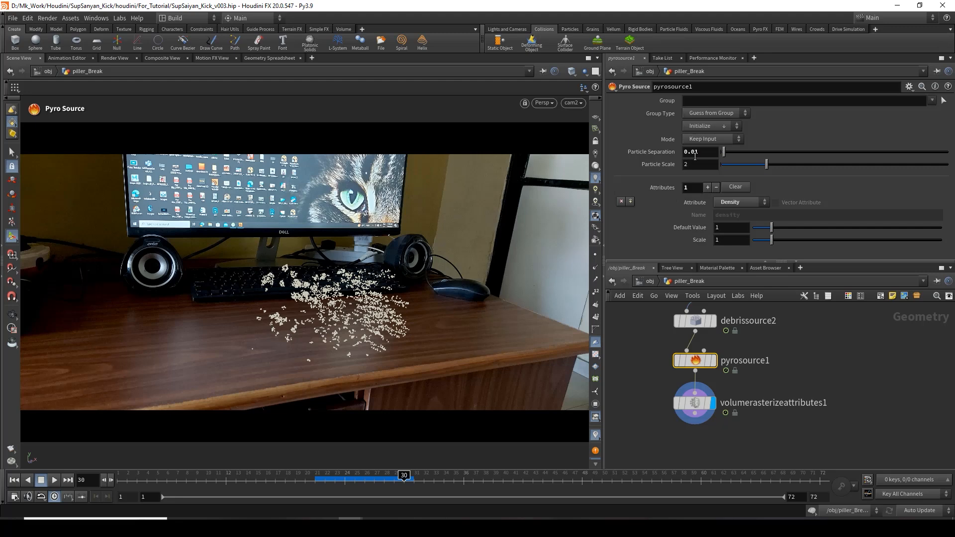
{"action": "left_click", "coordinate": [696, 404]}
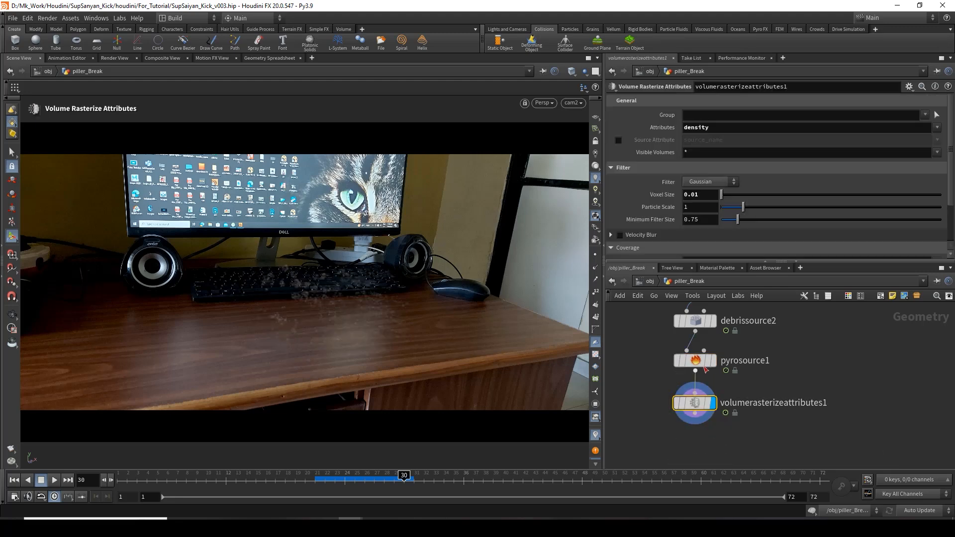
- Set the Density Scale of debrissource2 to 150
{"action": "middle_click_drag", "start_coordinate": [746, 342], "coordinate": [734, 399]}
{"action": "left_click_drag", "start_coordinate": [647, 357], "coordinate": [728, 397]}
{"action": "double_click", "coordinate": [697, 143]}
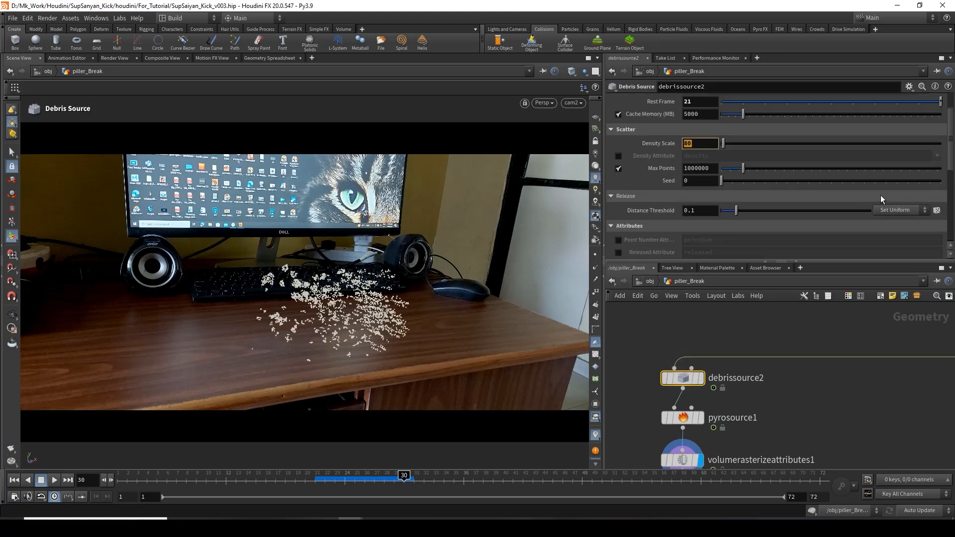
{"action": "type", "text": "150"}
{"action": "key", "text": "Return"}
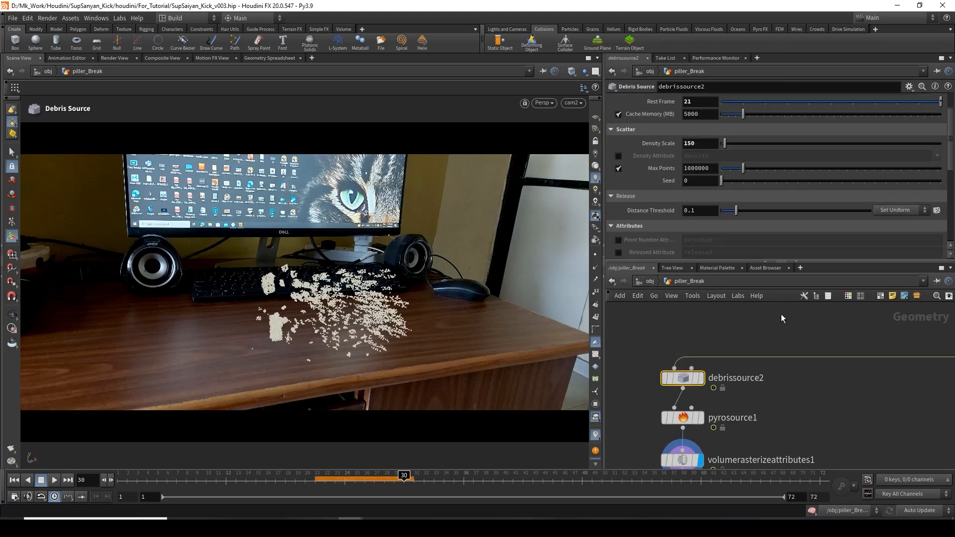
- Set the Voxel Size of volumerasterizeattributes1 to 0.03
{"action": "left_click", "coordinate": [777, 432]}
{"action": "middle_click_drag", "start_coordinate": [776, 446], "coordinate": [778, 398]}
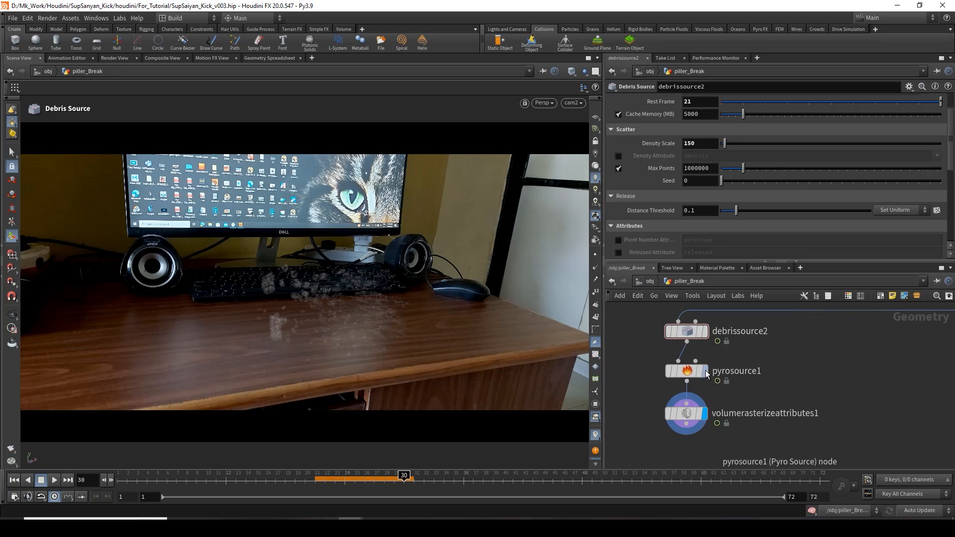
{"action": "left_click", "coordinate": [683, 413]}
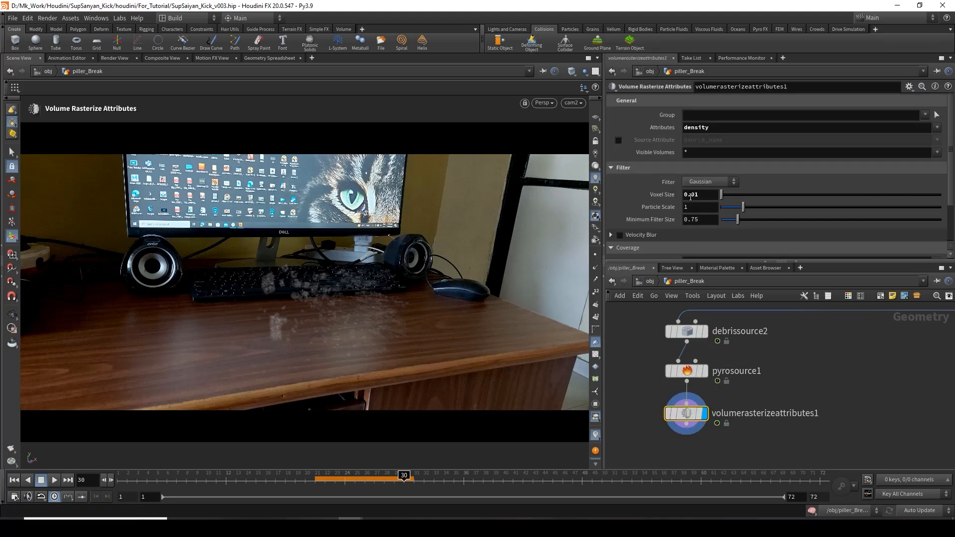
{"action": "left_click_drag", "start_coordinate": [693, 196], "coordinate": [709, 196]}
{"action": "type", "text": "3"}
{"action": "key", "text": "Return"}
- Set pyrosource1's Particle Separation to 0.03 and reselect volumerasterizeattributes1 to check the volume
{"action": "left_click", "coordinate": [687, 371]}
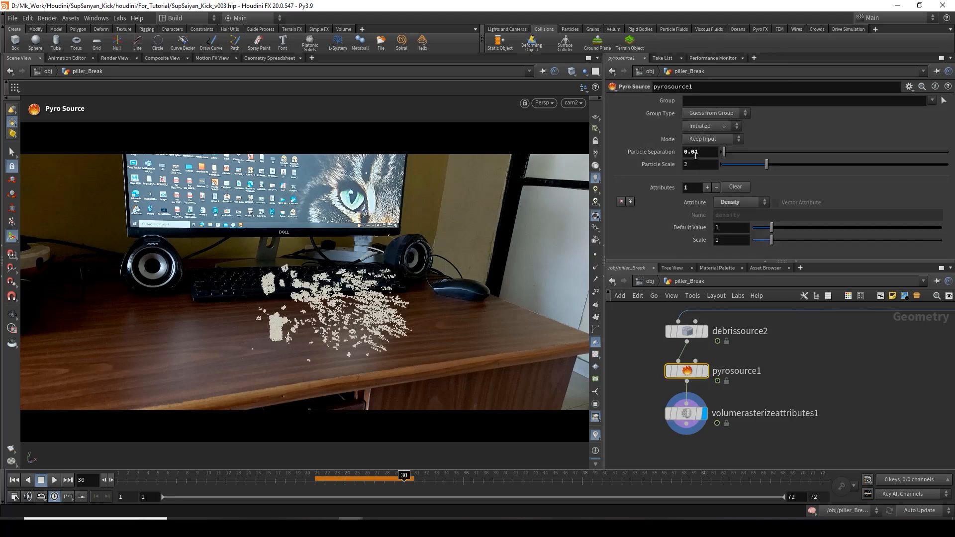
{"action": "left_click", "coordinate": [694, 155]}
{"action": "type", "text": "3"}
{"action": "key", "text": "Return"}
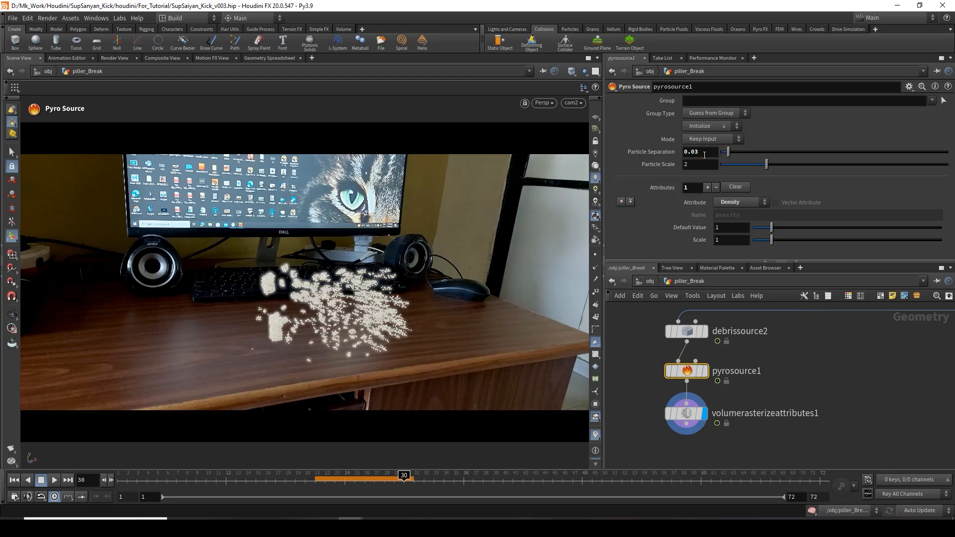
{"action": "left_click", "coordinate": [694, 405]}
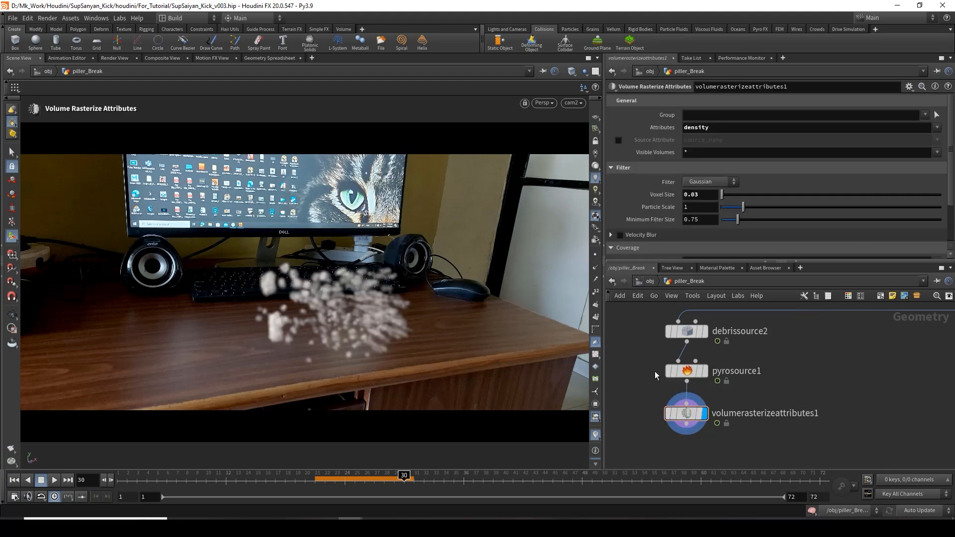
- Reduce pyrosource1's Particle Scale to 1.52 and check the thinner density on volumerasterizeattributes1
{"action": "left_click", "coordinate": [669, 372]}
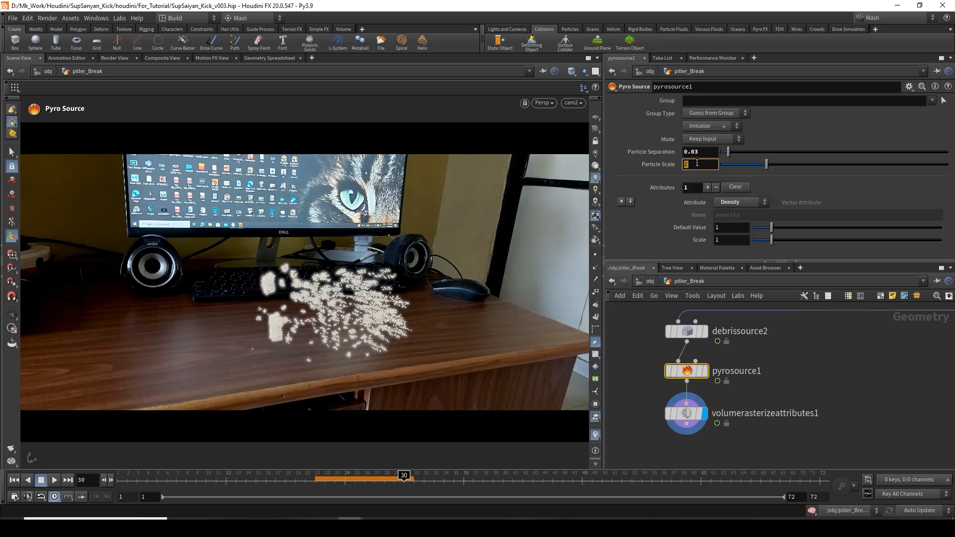
{"action": "type", "text": "52"}
{"action": "key", "text": "Return"}
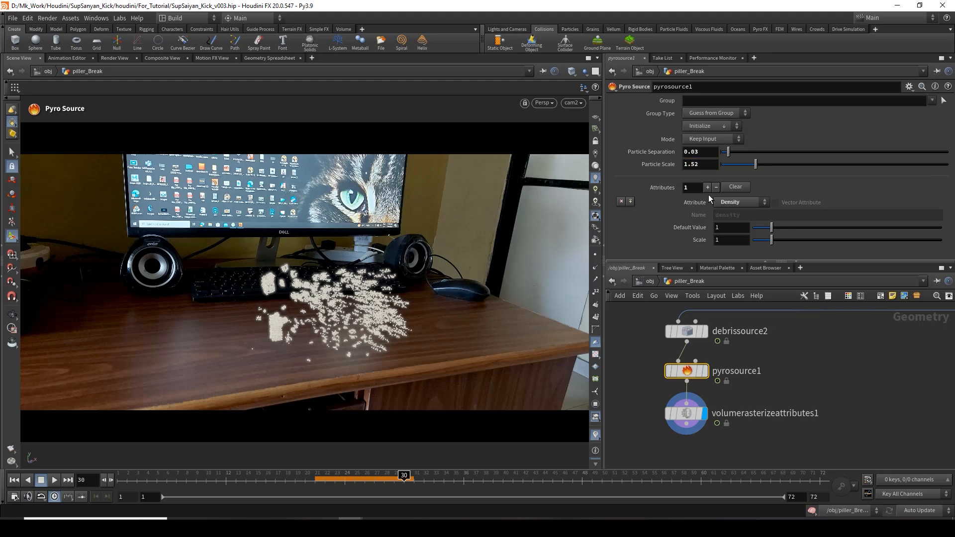
{"action": "left_click_drag", "start_coordinate": [696, 165], "coordinate": [713, 161]}
{"action": "key", "text": "Return"}
{"action": "left_click", "coordinate": [687, 413]}
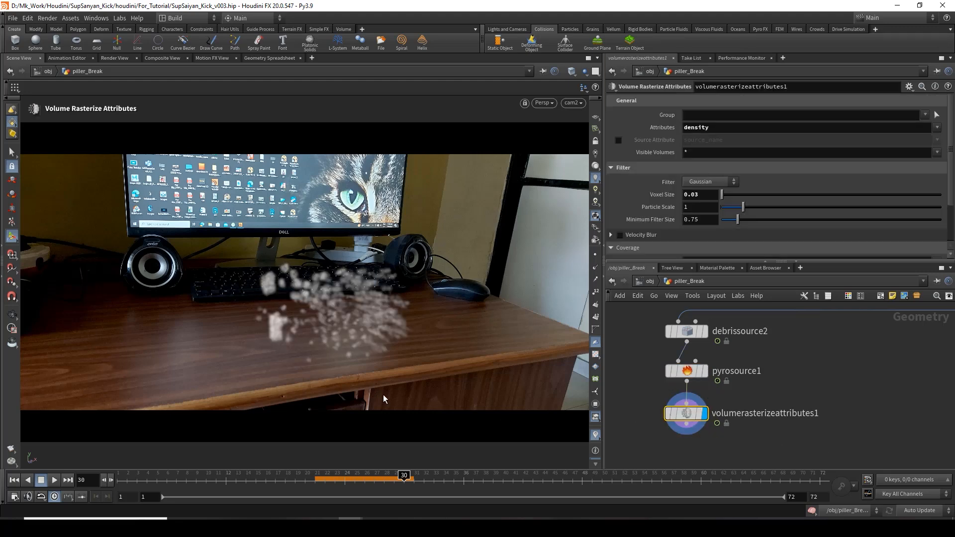
- Scrub the timeline between frames 21 and 34, stopping at frame 28, to review the rasterized density over time
{"action": "left_click_drag", "start_coordinate": [404, 479], "coordinate": [315, 479]}
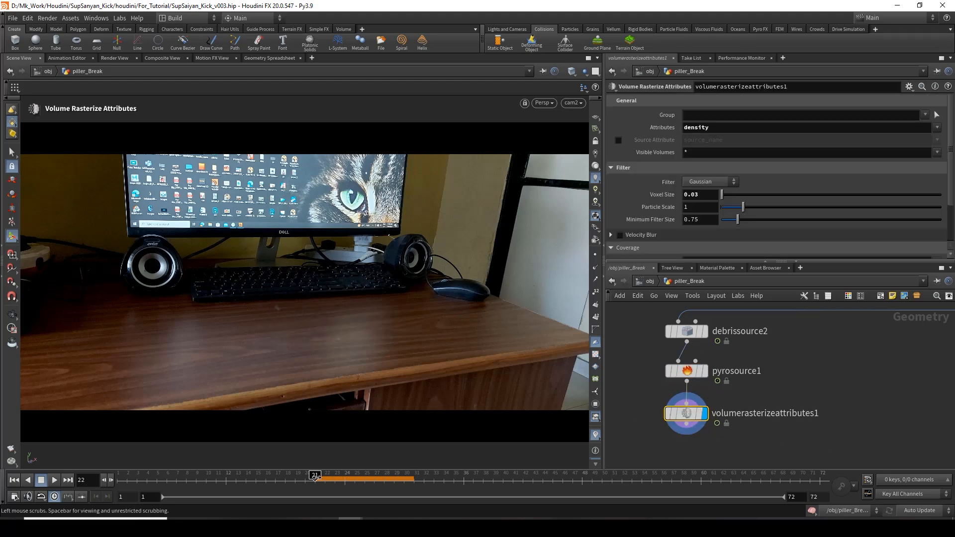
{"action": "left_click", "coordinate": [441, 475]}
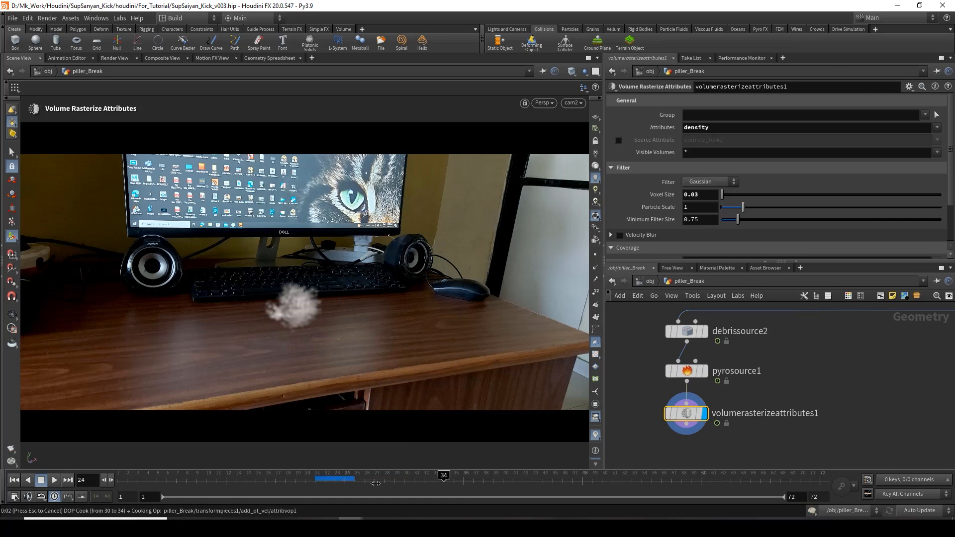
{"action": "mouse_move", "coordinate": [378, 481]}
{"action": "left_mouse_down"}
{"action": "mouse_move", "coordinate": [365, 476]}
{"action": "mouse_move", "coordinate": [476, 475]}
{"action": "mouse_move", "coordinate": [336, 478]}
{"action": "mouse_move", "coordinate": [404, 476]}
{"action": "mouse_move", "coordinate": [384, 476]}
{"action": "left_mouse_up"}
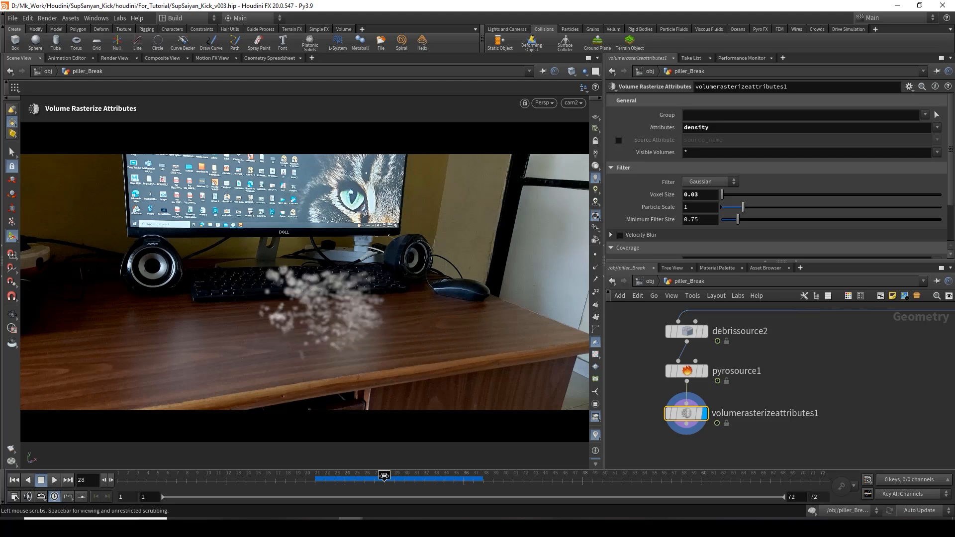
- Add a Pyro Solver node wired below volumerasterizeattributes1 and display its result
{"action": "middle_click_drag", "start_coordinate": [765, 404], "coordinate": [773, 365]}
{"action": "left_click", "coordinate": [695, 387]}
{"action": "key", "text": "Tab"}
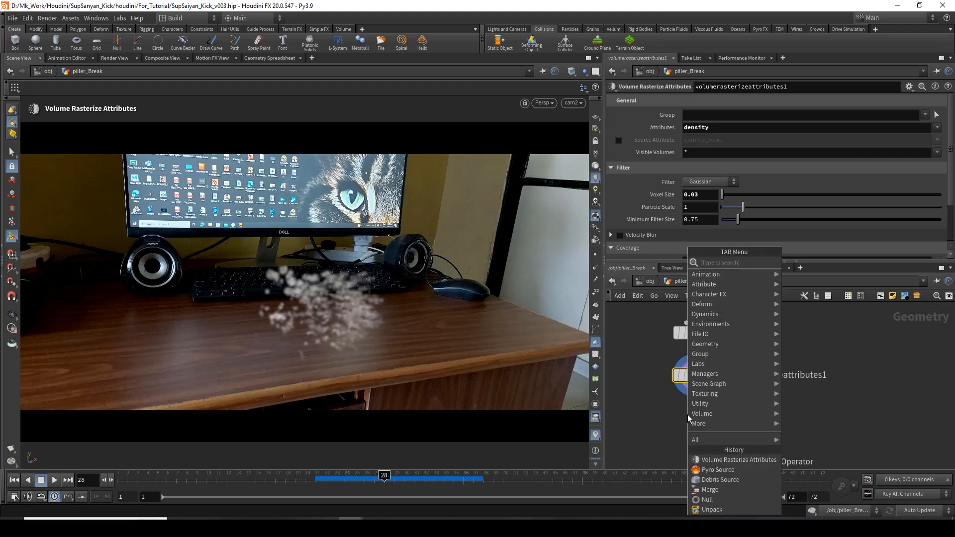
{"action": "type", "text": "py"}
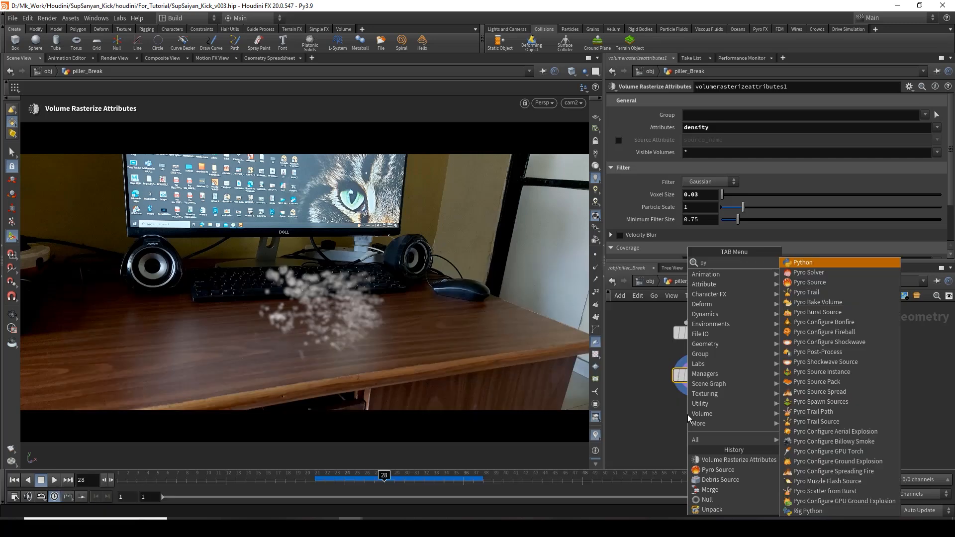
{"action": "type", "text": "ro"}
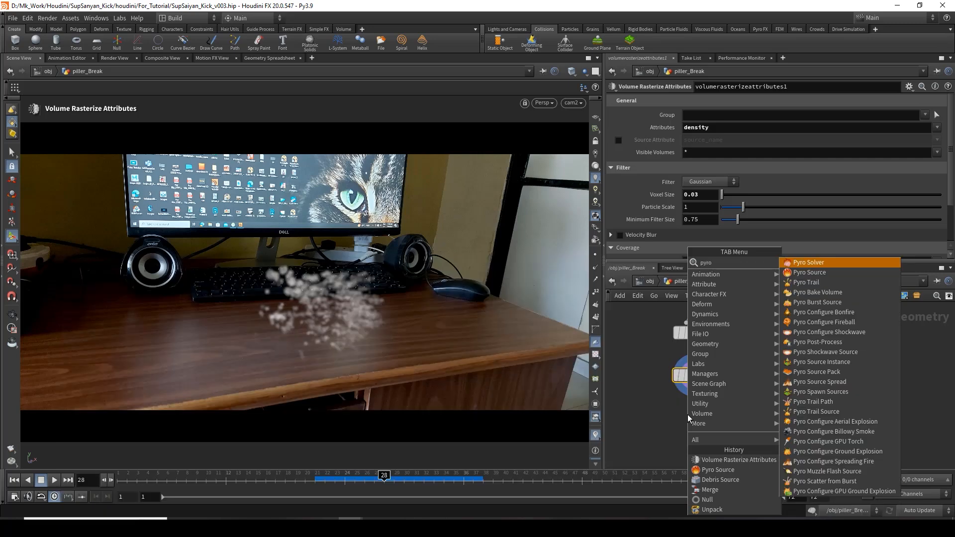
{"action": "key", "text": "Return"}
{"action": "left_click", "coordinate": [687, 415]}
{"action": "left_click", "coordinate": [707, 421]}
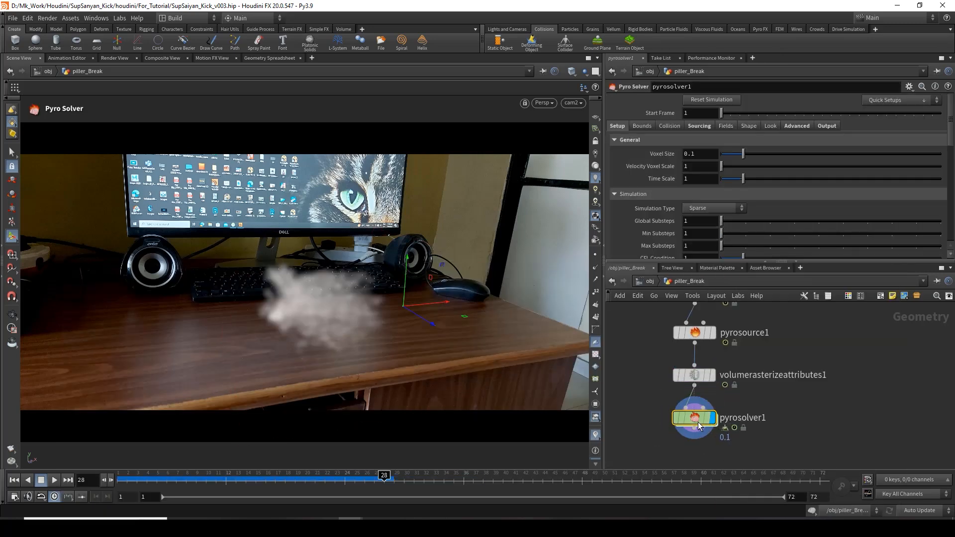
- Set the start frame of pyrosolver1 to 21
{"action": "left_click_drag", "start_coordinate": [691, 422], "coordinate": [698, 421]}
{"action": "left_click_drag", "start_coordinate": [197, 477], "coordinate": [236, 477]}
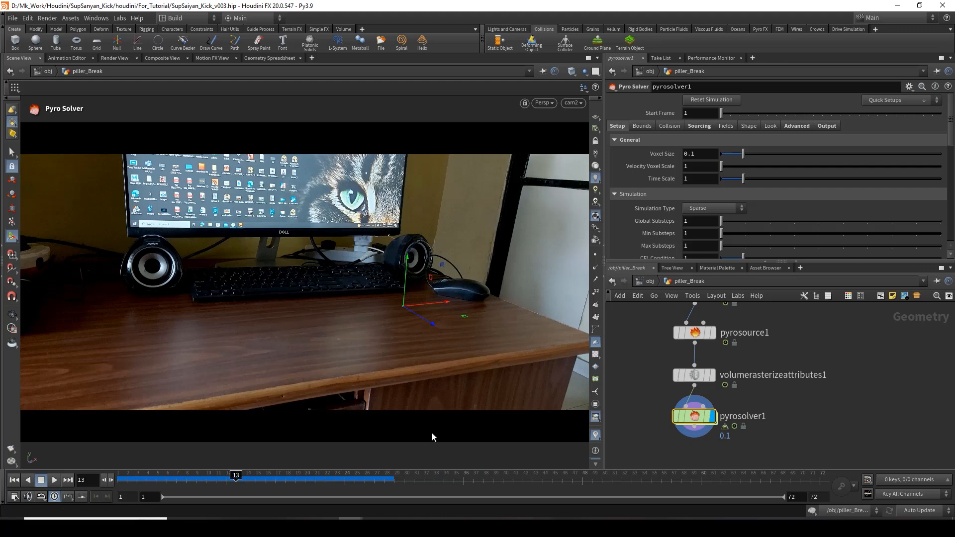
{"action": "left_click", "coordinate": [716, 117]}
{"action": "key", "text": "Return"}
- Scrub the simulation up to about frame 42 and back to inspect how the smoke develops
{"action": "left_click_drag", "start_coordinate": [311, 478], "coordinate": [523, 476]}
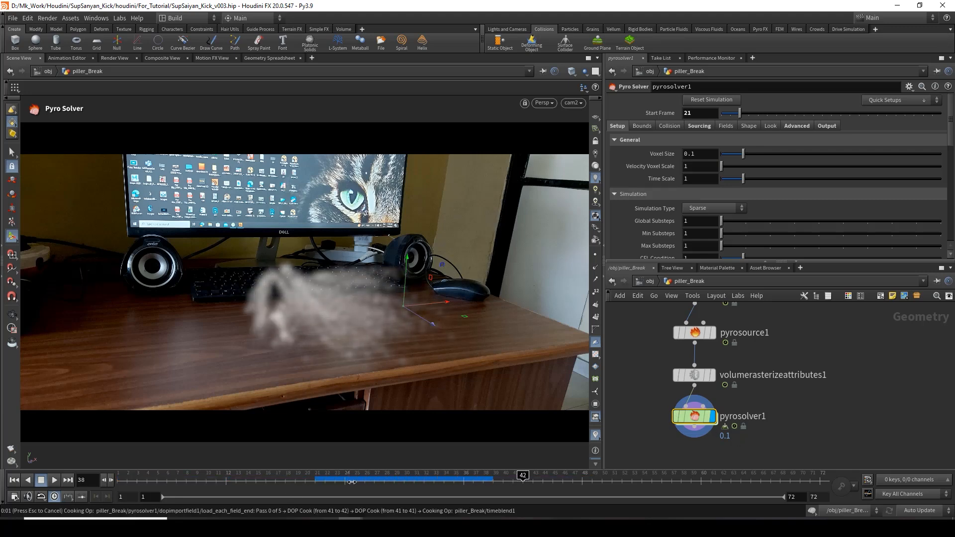
{"action": "left_click_drag", "start_coordinate": [352, 481], "coordinate": [434, 477]}
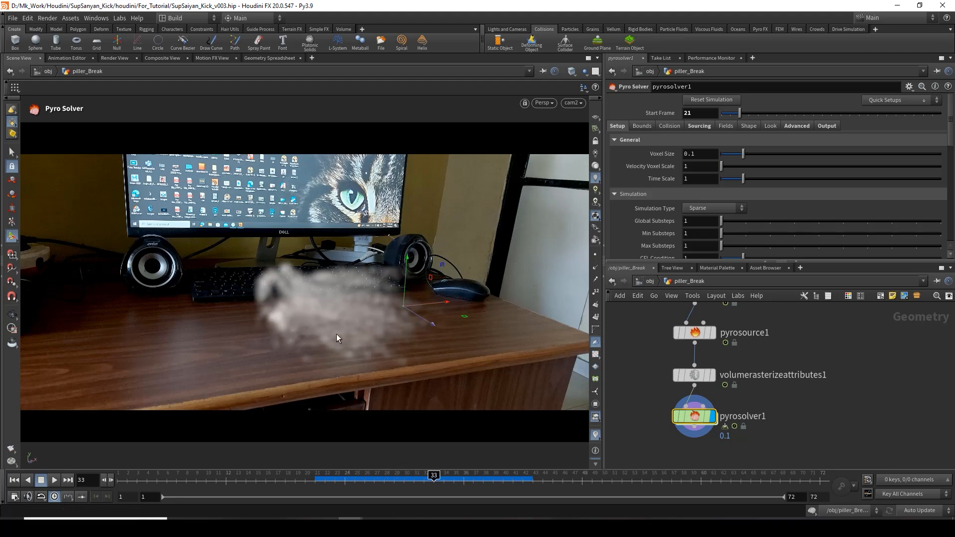
{"action": "left_click_drag", "start_coordinate": [372, 479], "coordinate": [494, 477]}
- Shift the pyro source, rasterize and solver nodes aside and lower the solver to make room for another branch
{"action": "scroll", "coordinate": [803, 362], "scroll_direction": "down", "scroll_amount": 3}
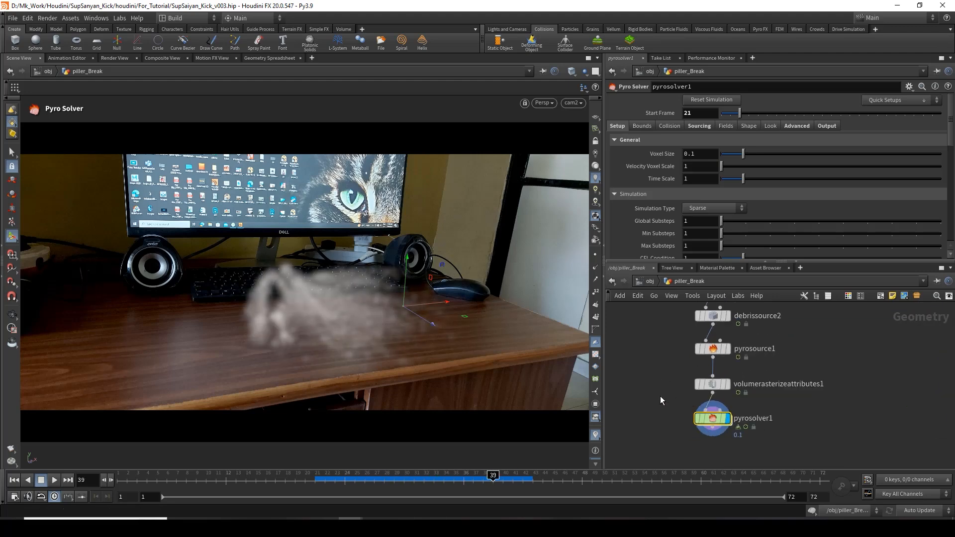
{"action": "left_click_drag", "start_coordinate": [650, 363], "coordinate": [735, 437]}
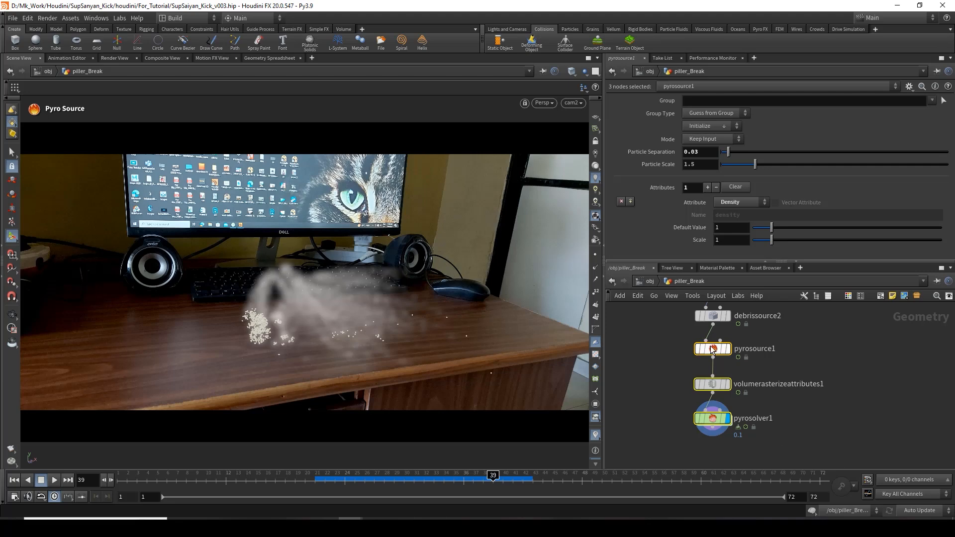
{"action": "left_click_drag", "start_coordinate": [709, 352], "coordinate": [676, 355]}
{"action": "left_click", "coordinate": [702, 439]}
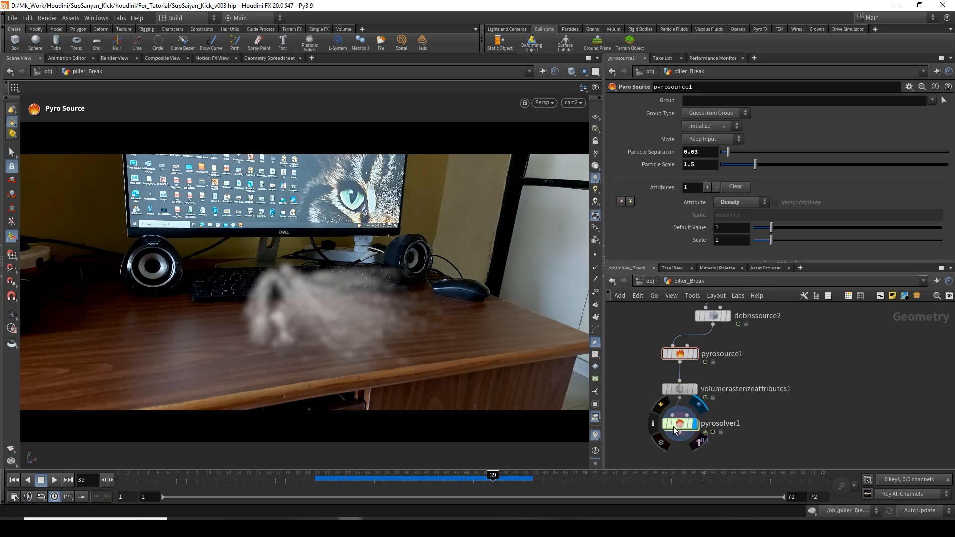
{"action": "left_click_drag", "start_coordinate": [681, 424], "coordinate": [680, 455]}
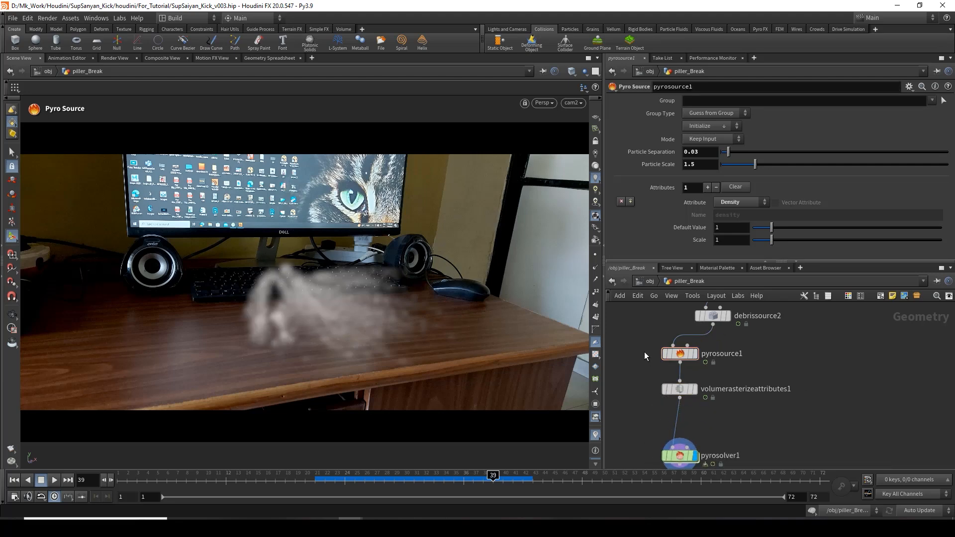
- Duplicate the pyro source and volume rasterize nodes as a parallel branch from debrissource2 and append a Null to it
{"action": "left_click_drag", "start_coordinate": [643, 348], "coordinate": [781, 367]}
{"action": "left_click", "coordinate": [770, 436]}
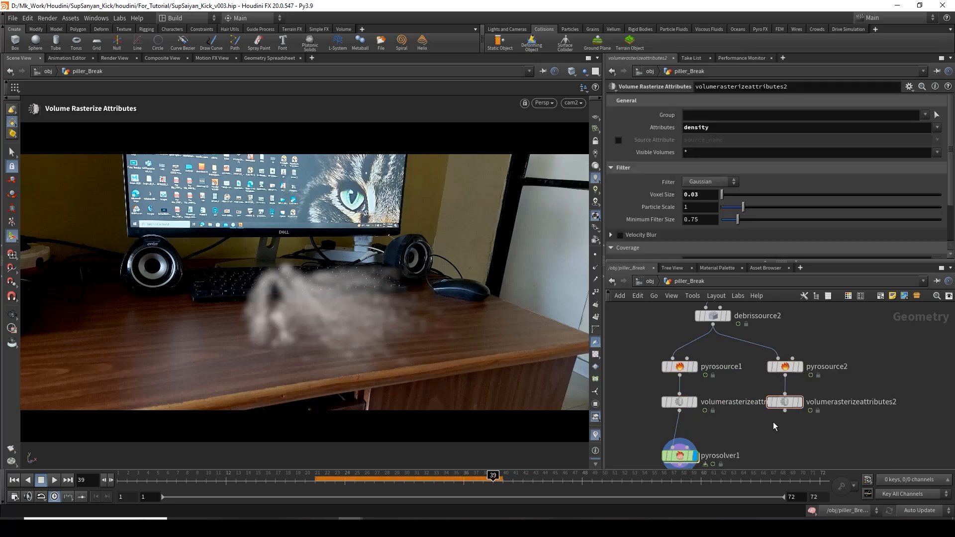
{"action": "middle_click_drag", "start_coordinate": [785, 424], "coordinate": [787, 386]}
{"action": "key", "text": "Tab"}
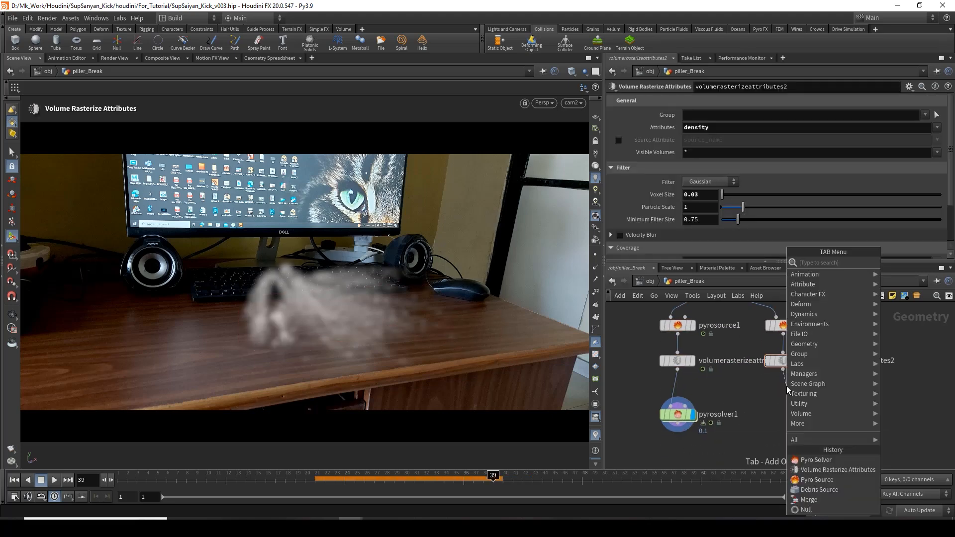
{"action": "type", "text": "null"}
{"action": "key", "text": "Return"}
{"action": "left_click", "coordinate": [786, 388]}
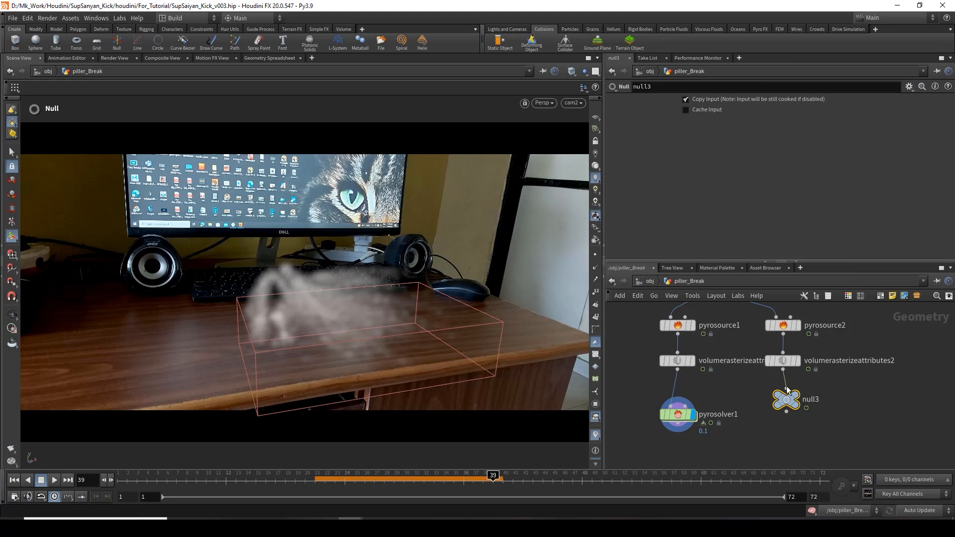
- Change the sourced attribute of pyrosource2 from density to Velocity
{"action": "left_click", "coordinate": [783, 326]}
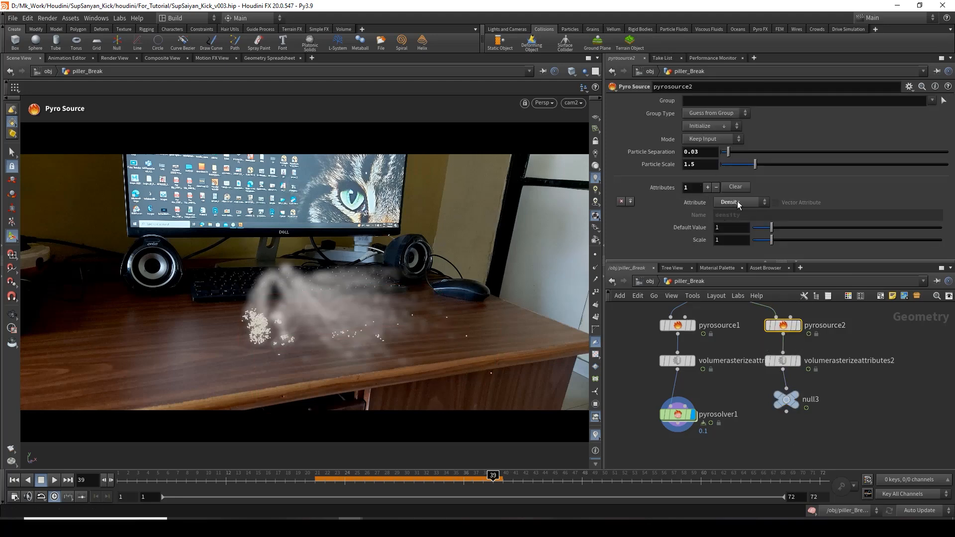
{"action": "left_click", "coordinate": [748, 201]}
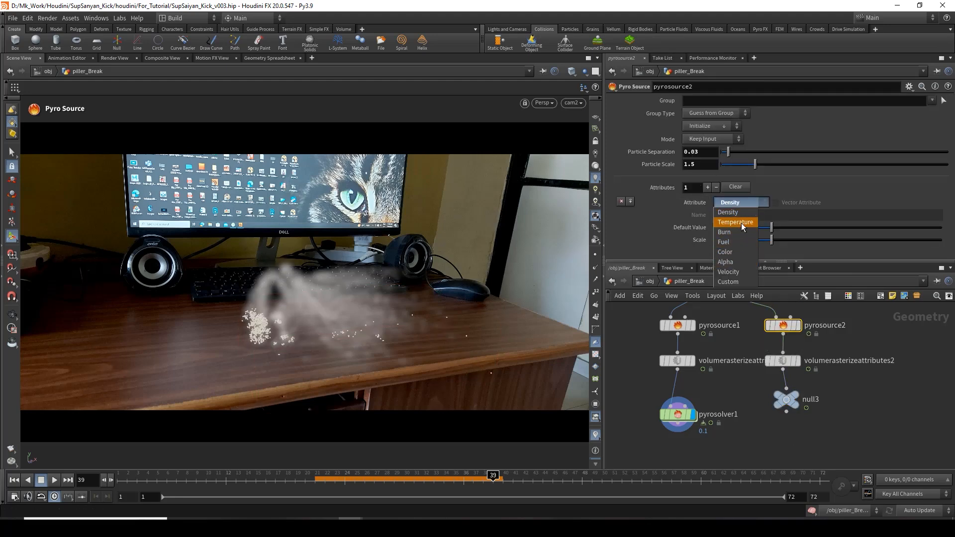
{"action": "left_click", "coordinate": [737, 272]}
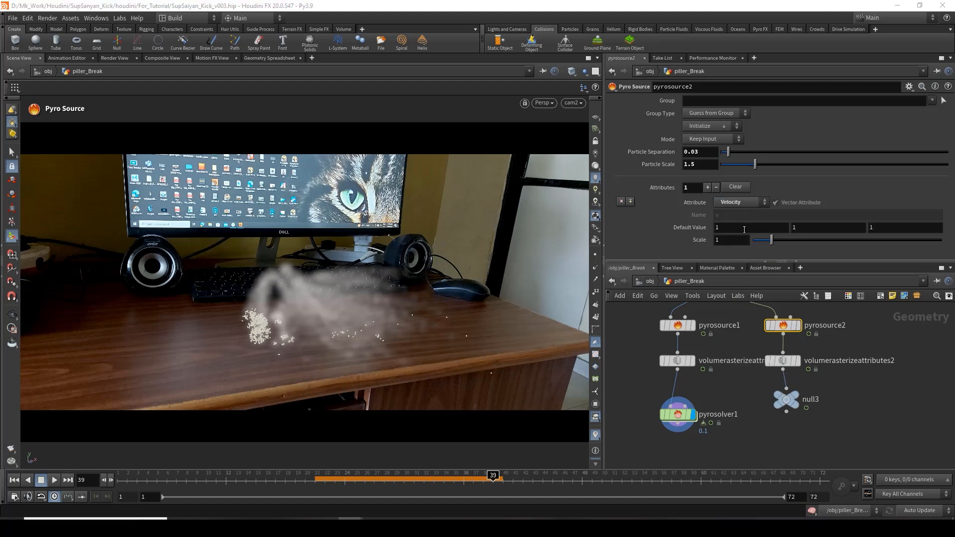
- Set the attributes to rasterize in volumerasterizeattributes2 to v
{"action": "mouse_move", "coordinate": [788, 383]}
{"action": "left_click", "coordinate": [785, 361]}
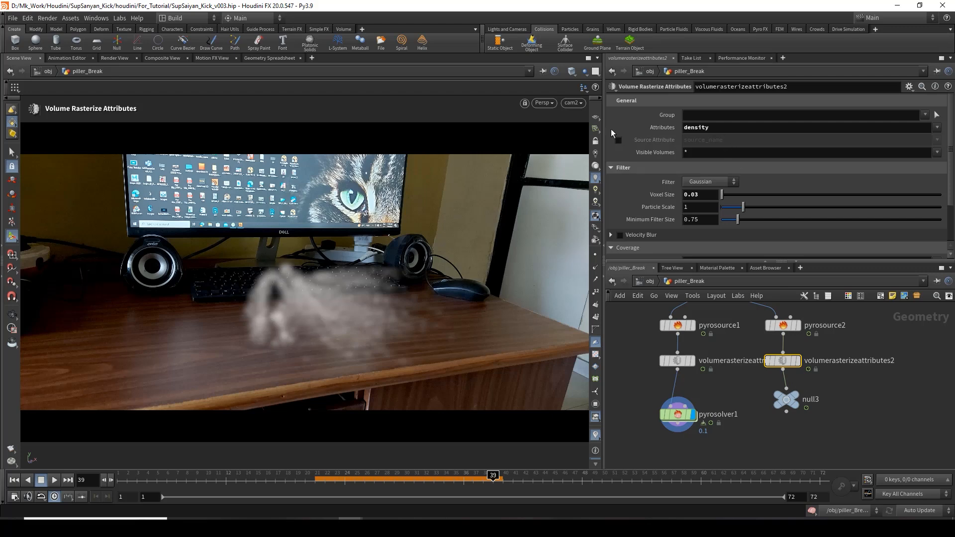
{"action": "left_click", "coordinate": [739, 131]}
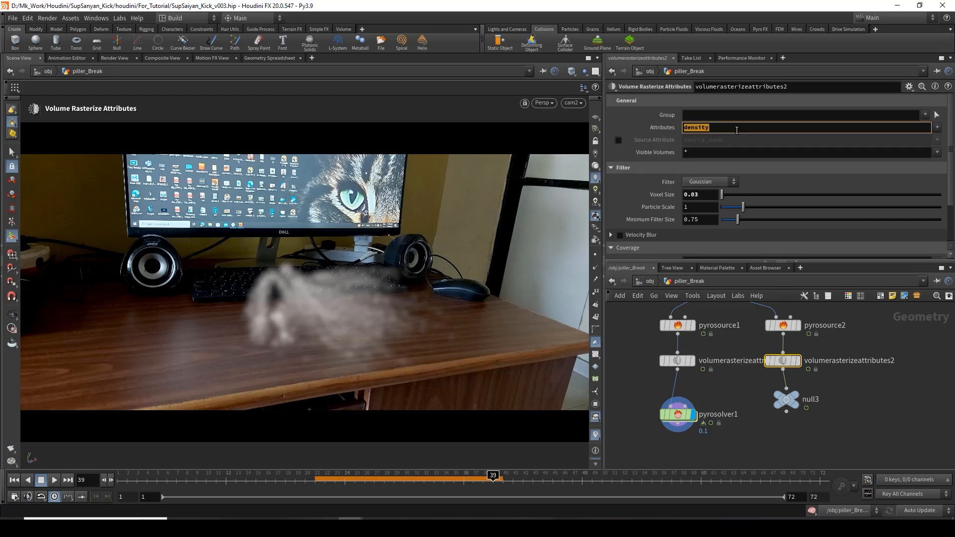
{"action": "type", "text": "v"}
{"action": "key", "text": "Return"}
- Display volumerasterizeattributes2, align the null beneath it, and check the velocity volume at frame 32
{"action": "left_click", "coordinate": [798, 360]}
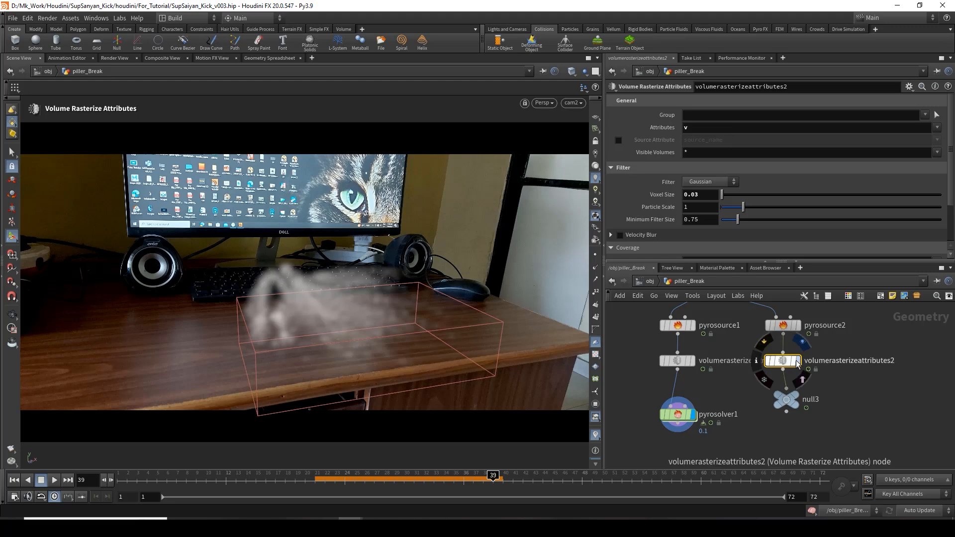
{"action": "left_click_drag", "start_coordinate": [786, 401], "coordinate": [783, 405]}
{"action": "key", "text": "ctrl+c"}
{"action": "mouse_move", "coordinate": [411, 477]}
{"action": "left_mouse_down"}
{"action": "mouse_move", "coordinate": [333, 477]}
{"action": "mouse_move", "coordinate": [475, 476]}
{"action": "mouse_move", "coordinate": [424, 477]}
{"action": "left_mouse_up"}
{"action": "left_click", "coordinate": [785, 362]}
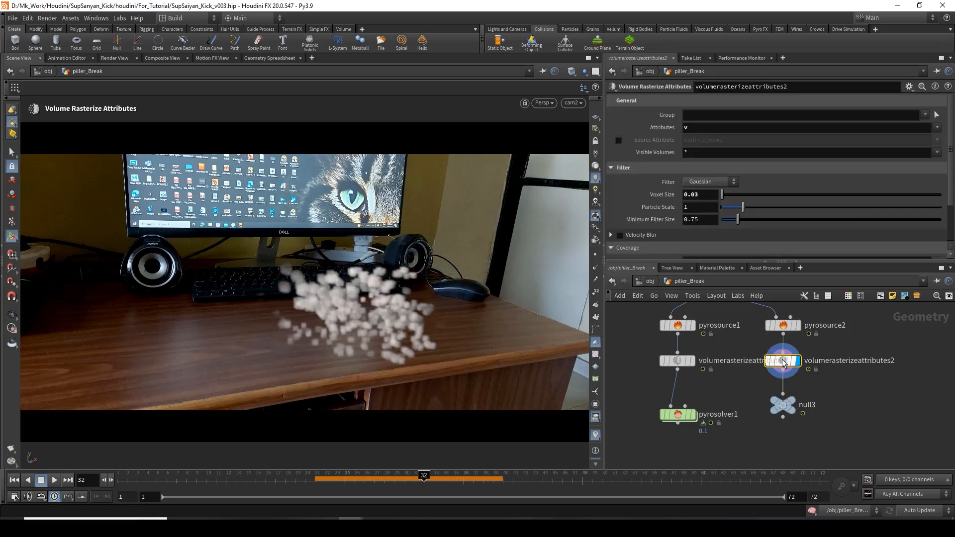
- Copy null3 and enter the FORCES network of pyrosolver1, bringing the force_output node into view
{"action": "left_click", "coordinate": [784, 407]}
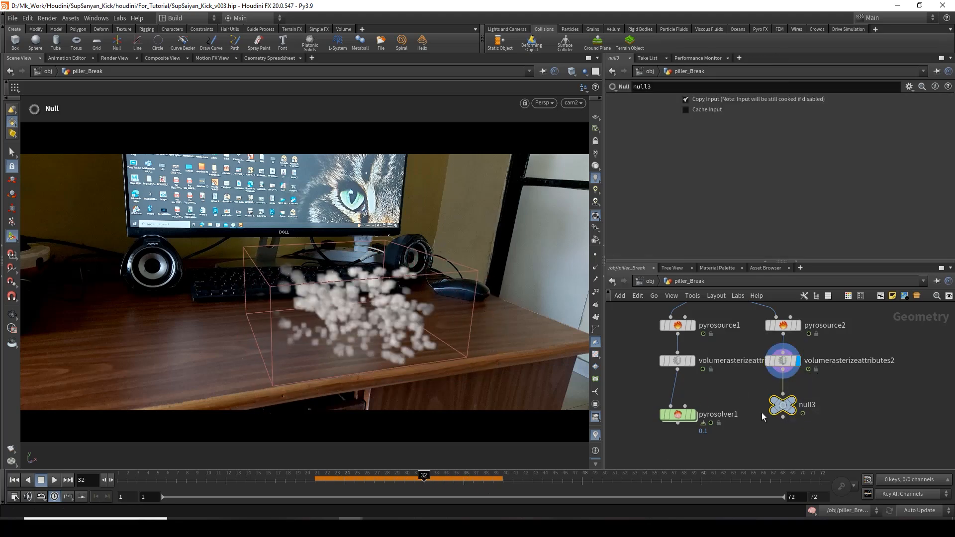
{"action": "key", "text": "ctrl+c"}
{"action": "double_click", "coordinate": [678, 415]}
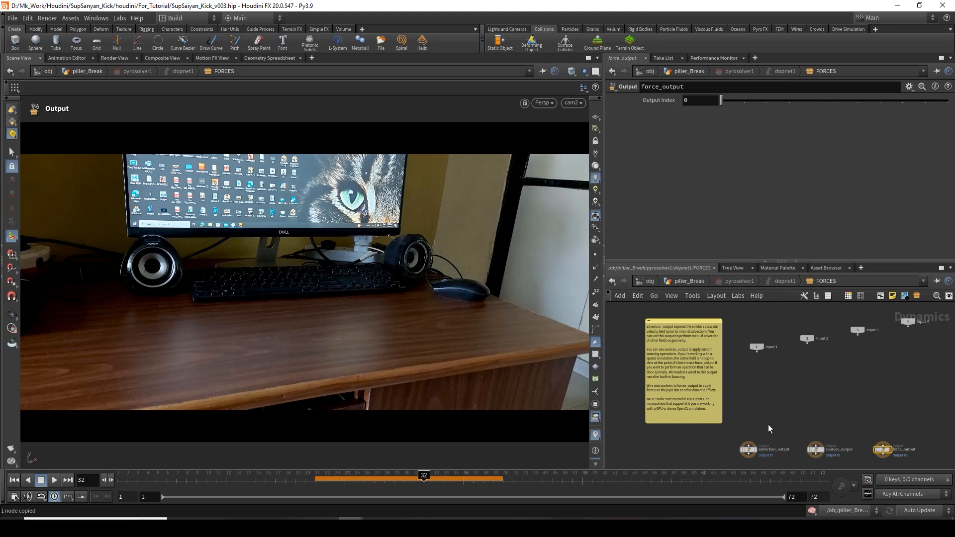
{"action": "scroll", "coordinate": [762, 433], "scroll_direction": "up", "scroll_amount": 5}
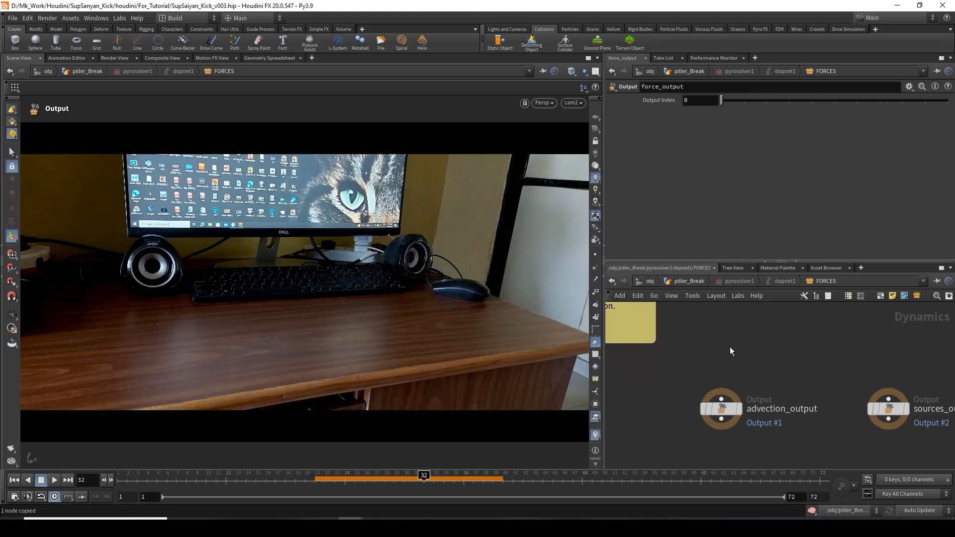
{"action": "scroll", "coordinate": [730, 347], "scroll_direction": "down", "scroll_amount": 2}
{"action": "middle_click_drag", "start_coordinate": [722, 339], "coordinate": [676, 348]}
{"action": "middle_click_drag", "start_coordinate": [760, 378], "coordinate": [675, 373]}
{"action": "middle_click_drag", "start_coordinate": [785, 366], "coordinate": [699, 380]}
{"action": "scroll", "coordinate": [697, 371], "scroll_direction": "up", "scroll_amount": 2}
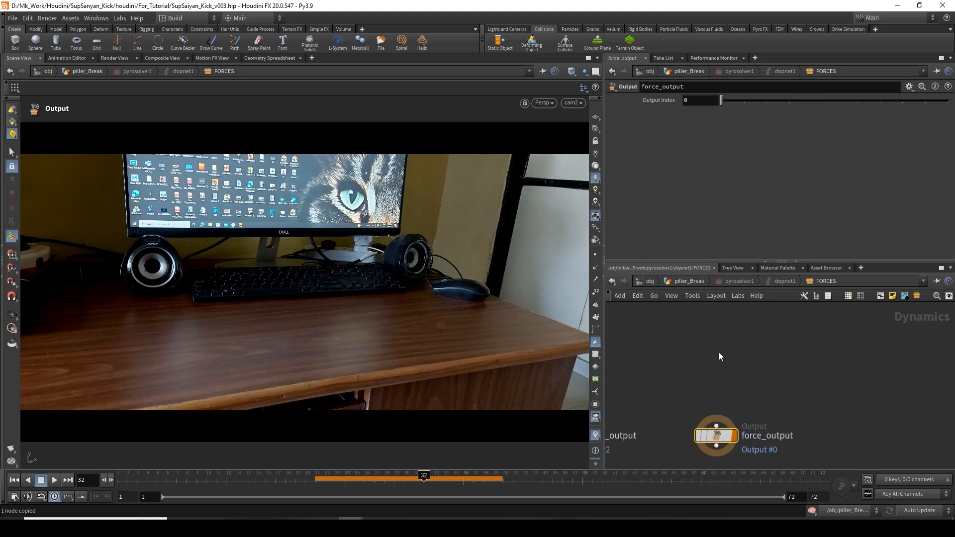
- Add a Volume Source node above force_output and wire it into that output
{"action": "key", "text": "Tab"}
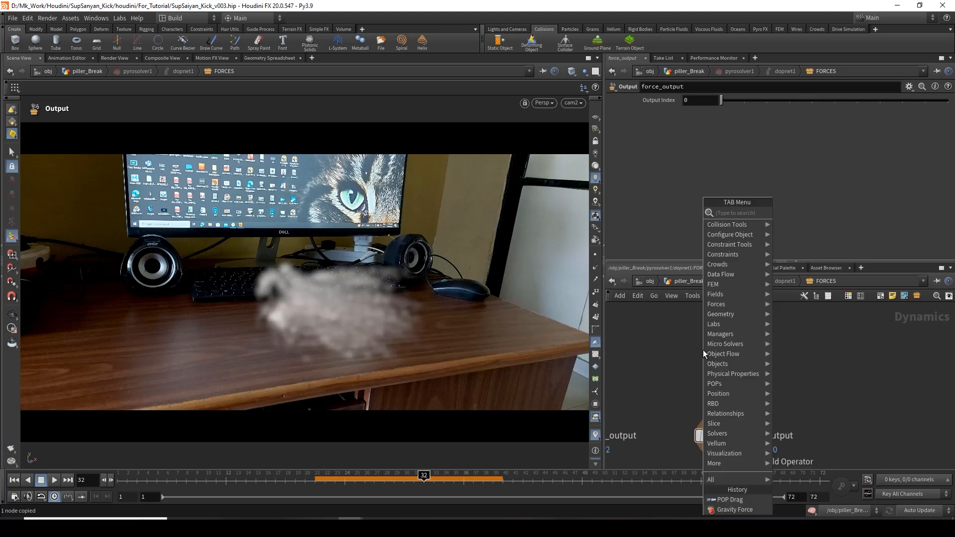
{"action": "type", "text": "vol"}
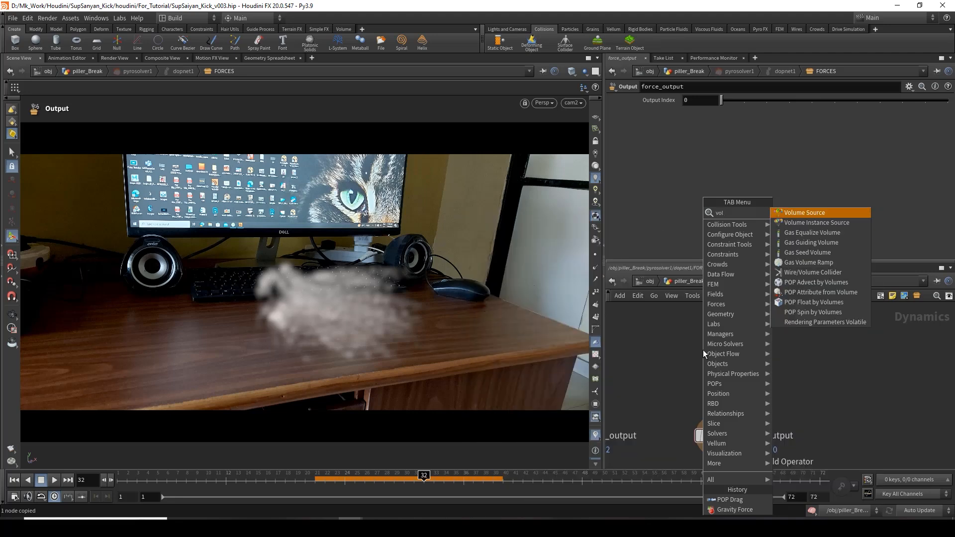
{"action": "key", "text": "Return"}
{"action": "left_click", "coordinate": [703, 350]}
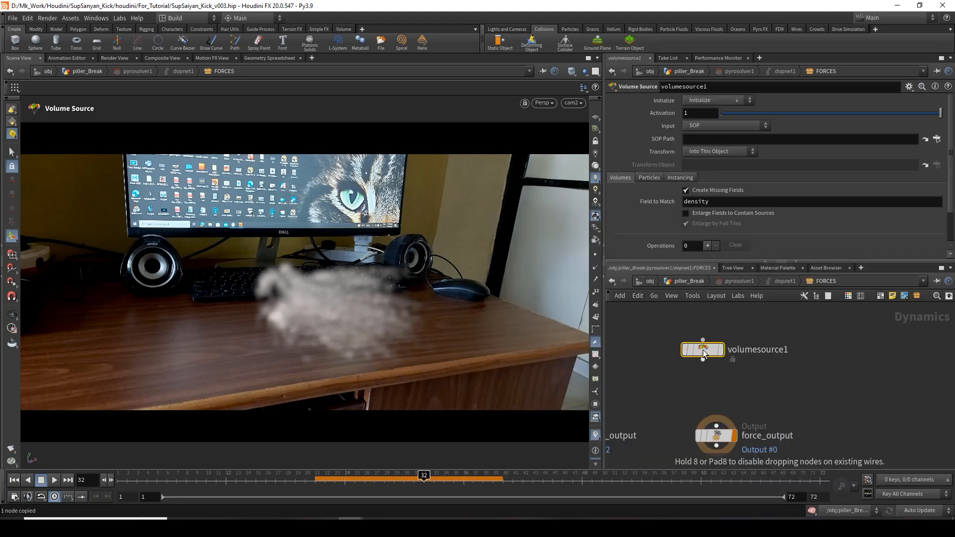
{"action": "left_click_drag", "start_coordinate": [710, 354], "coordinate": [717, 352]}
{"action": "left_click", "coordinate": [716, 358]}
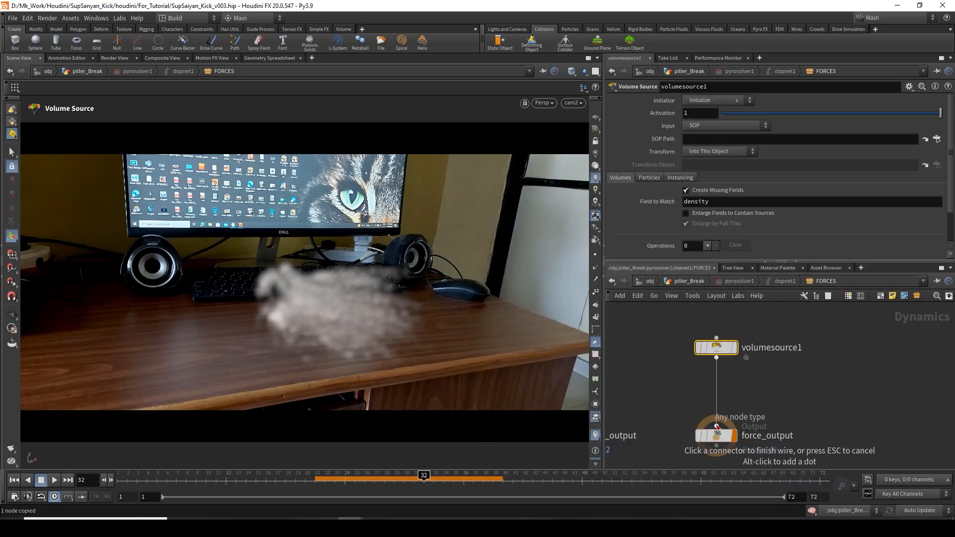
{"action": "left_click", "coordinate": [717, 426]}
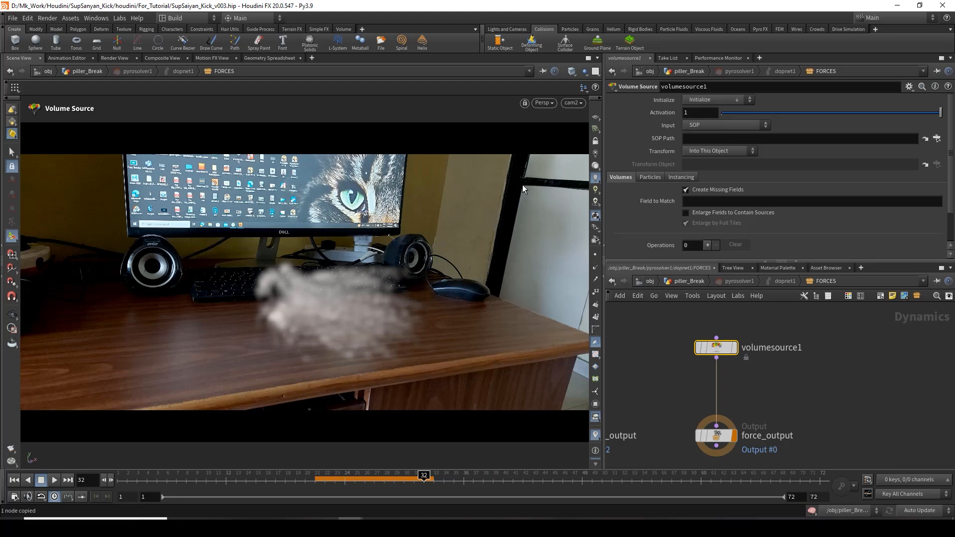
- Set the SOP path of volumesource1 to /obj/piller_Break/null3
{"action": "left_click", "coordinate": [785, 138]}
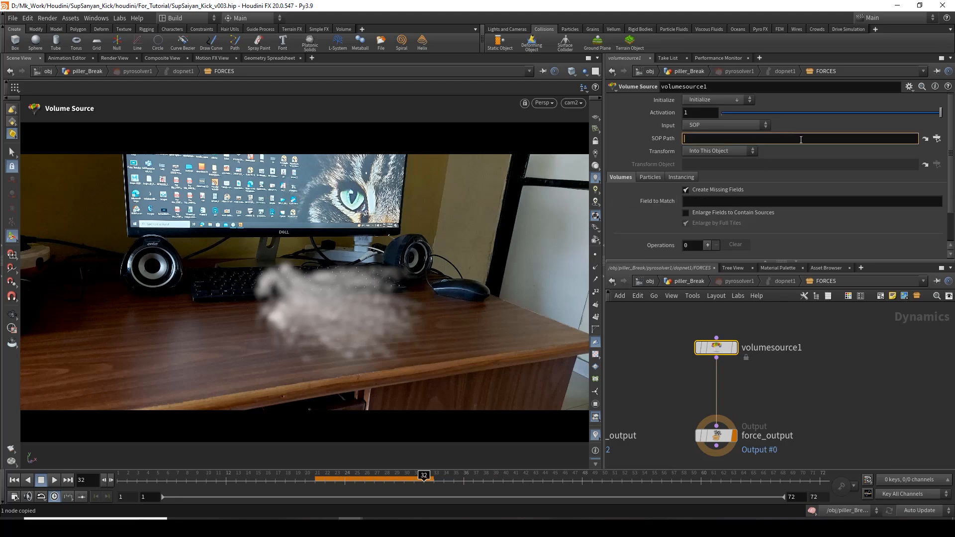
{"action": "key", "text": "ctrl+v"}
{"action": "key", "text": "Return"}
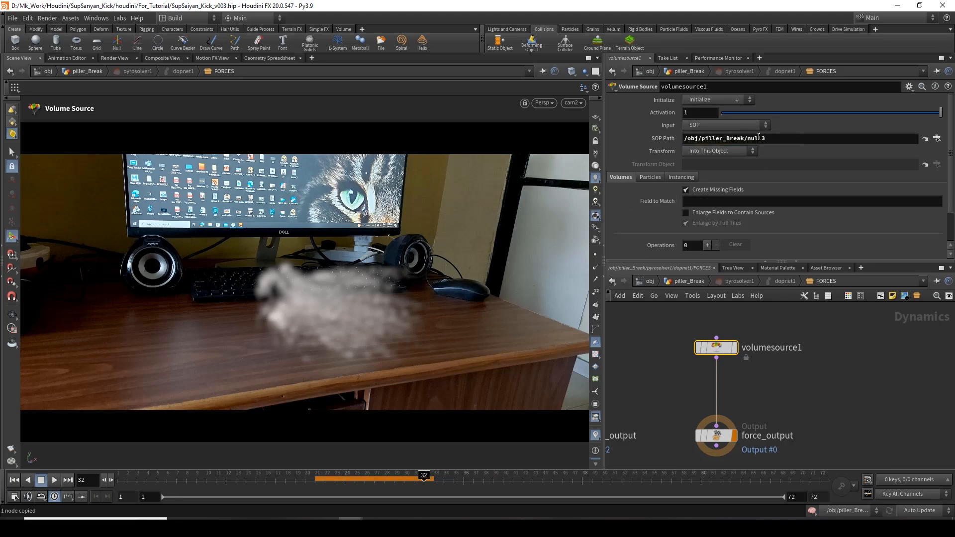
{"action": "key", "text": "ctrl+z"}
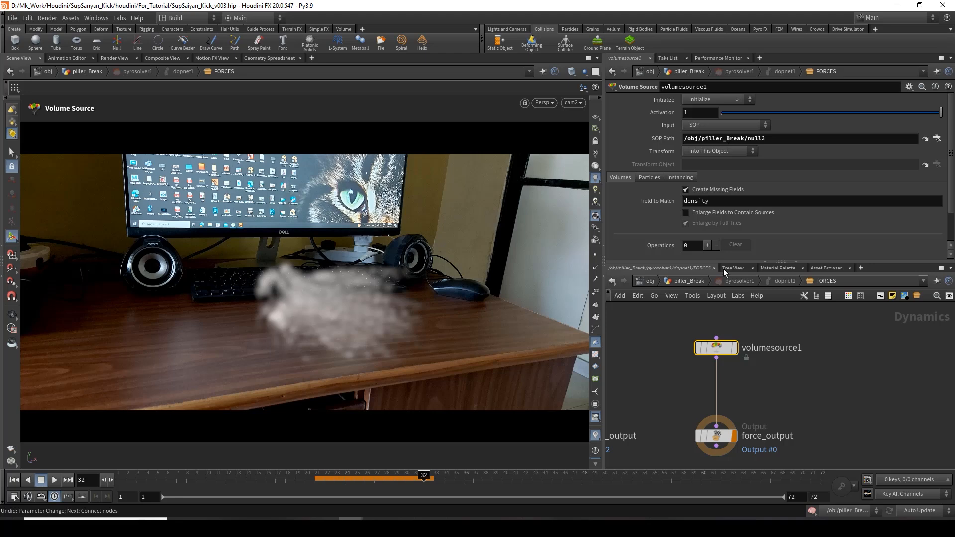
- Add one operation to volumesource1 with source volume vel and target field v
{"action": "left_click", "coordinate": [708, 246]}
{"action": "scroll", "coordinate": [749, 230], "scroll_direction": "down", "scroll_amount": 3}
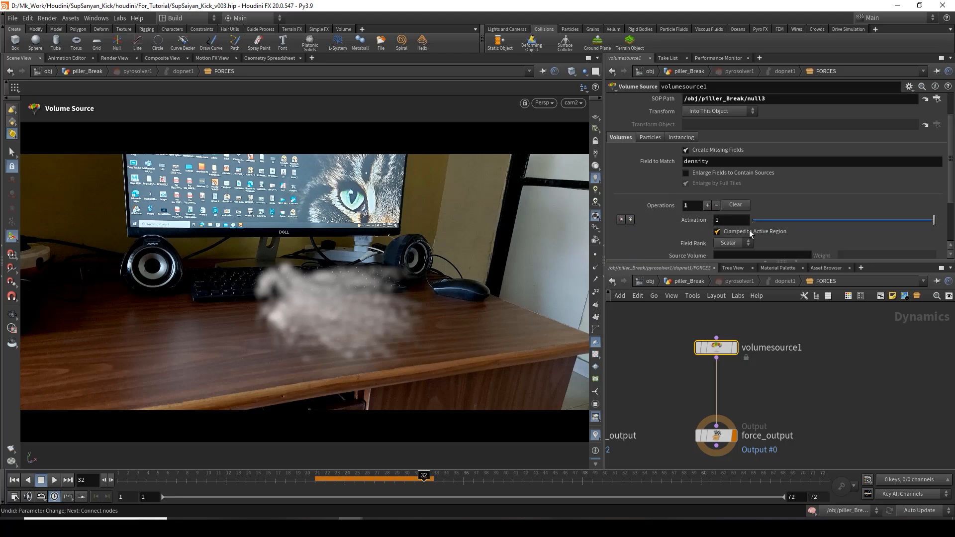
{"action": "left_click", "coordinate": [739, 193]}
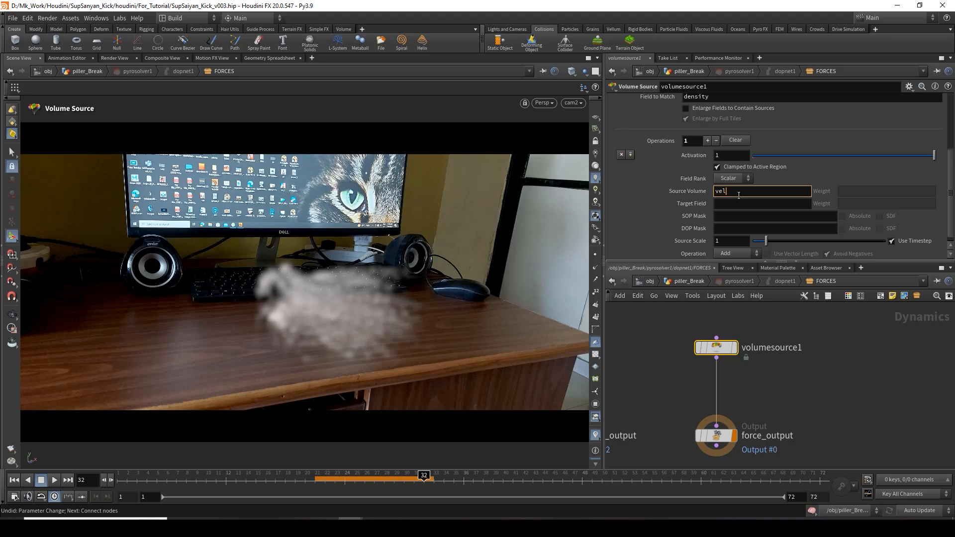
{"action": "key", "text": "Return"}
{"action": "left_click", "coordinate": [734, 203]}
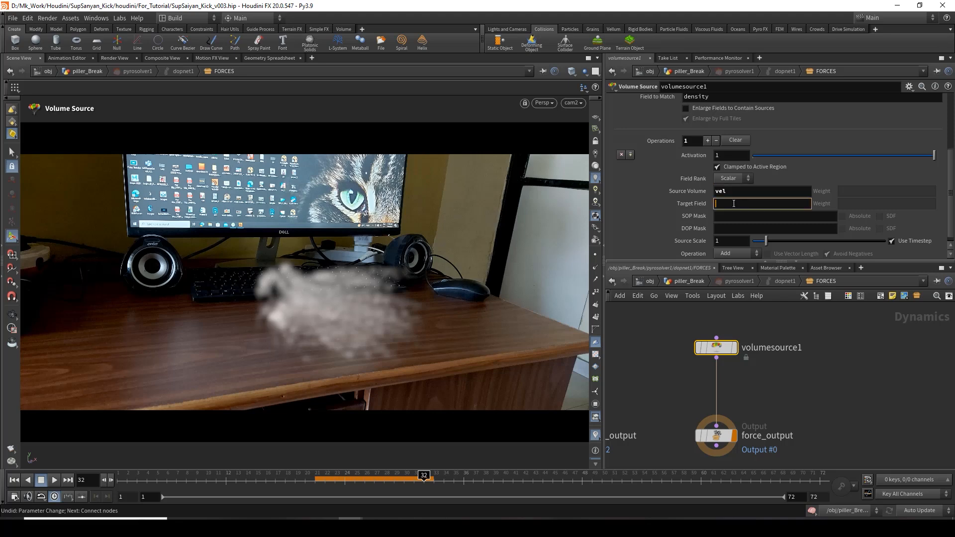
{"action": "type", "text": "v"}
{"action": "key", "text": "Return"}
- Return to the piller_Break network and scrub the pyro simulation from about frame 21
{"action": "left_click", "coordinate": [720, 282]}
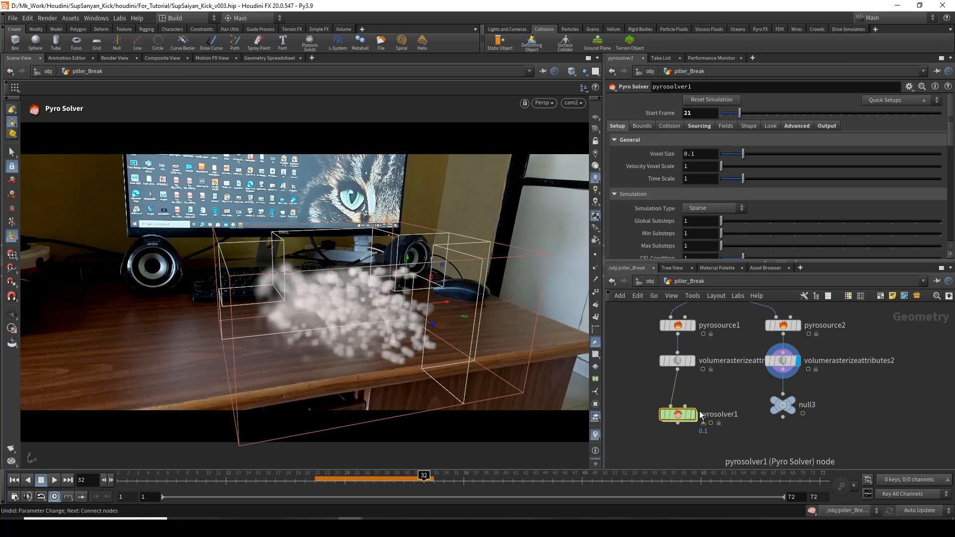
{"action": "mouse_move", "coordinate": [321, 480]}
{"action": "left_mouse_down"}
{"action": "mouse_move", "coordinate": [553, 492]}
{"action": "mouse_move", "coordinate": [303, 478]}
{"action": "mouse_move", "coordinate": [552, 479]}
{"action": "left_mouse_up"}
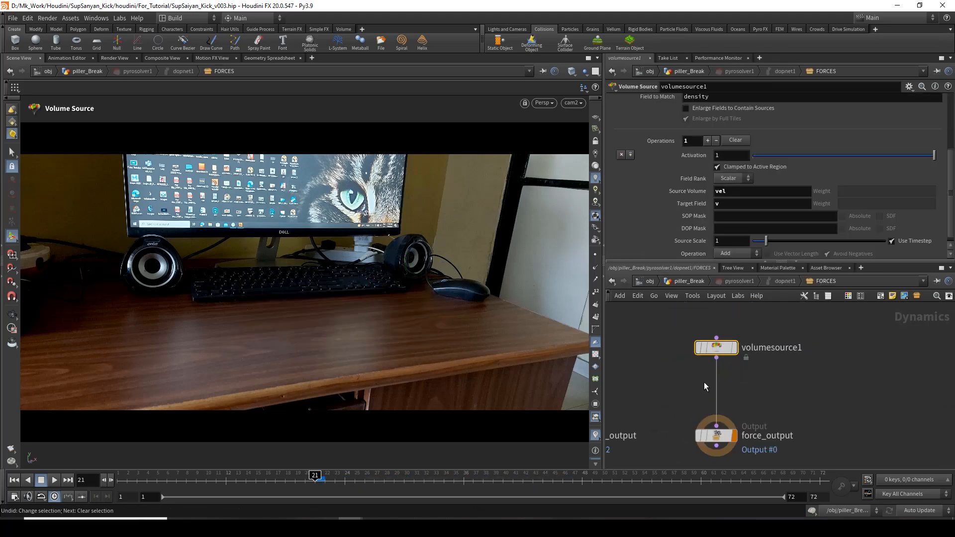
- Swap volumesource1's fields so the source volume is v and the target field is vel
{"action": "scroll", "coordinate": [759, 414], "scroll_direction": "up", "scroll_amount": 3}
{"action": "middle_click_drag", "start_coordinate": [759, 414], "coordinate": [774, 454]}
{"action": "left_click_drag", "start_coordinate": [732, 405], "coordinate": [678, 304]}
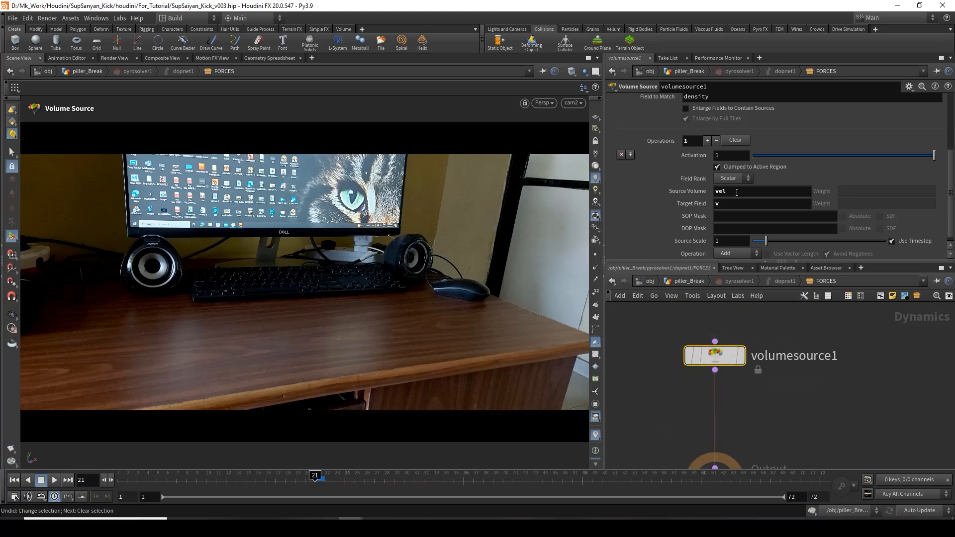
{"action": "double_click", "coordinate": [721, 191]}
{"action": "type", "text": "v"}
{"action": "double_click", "coordinate": [732, 204]}
{"action": "key", "text": "Return"}
- Return to the piller_Break network, display pyrosolver1 and scrub the smoke simulation from frame 21 to about frame 51
{"action": "left_click", "coordinate": [691, 282]}
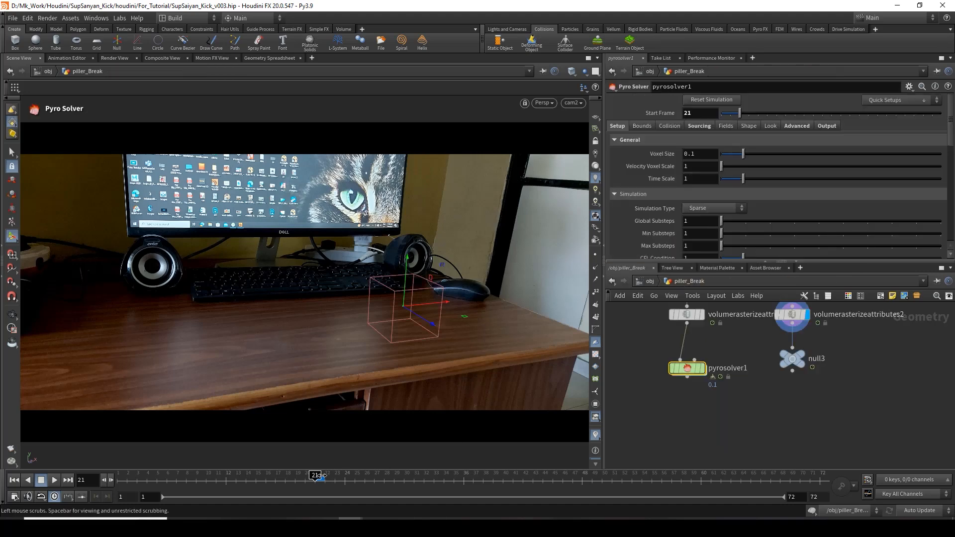
{"action": "left_click_drag", "start_coordinate": [321, 480], "coordinate": [464, 480]}
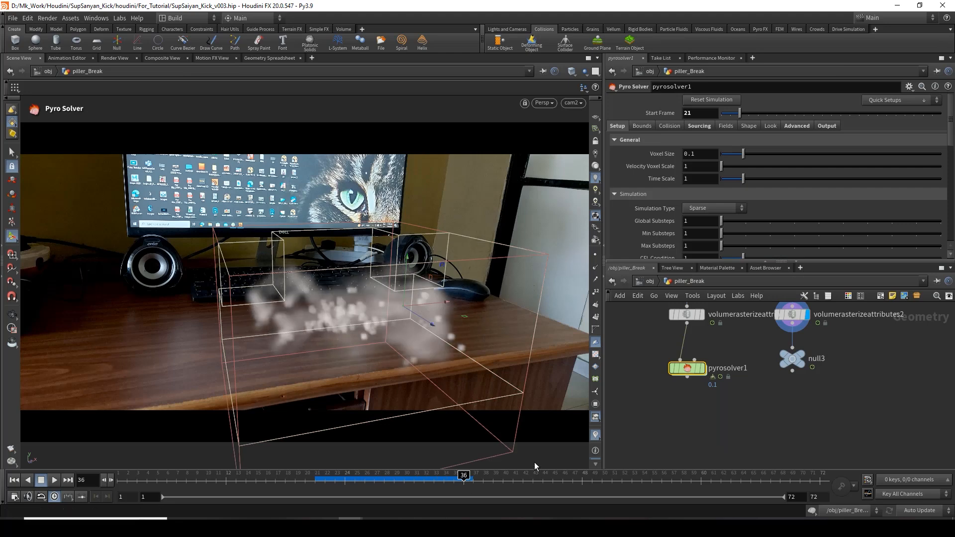
{"action": "middle_click_drag", "start_coordinate": [709, 375], "coordinate": [689, 417]}
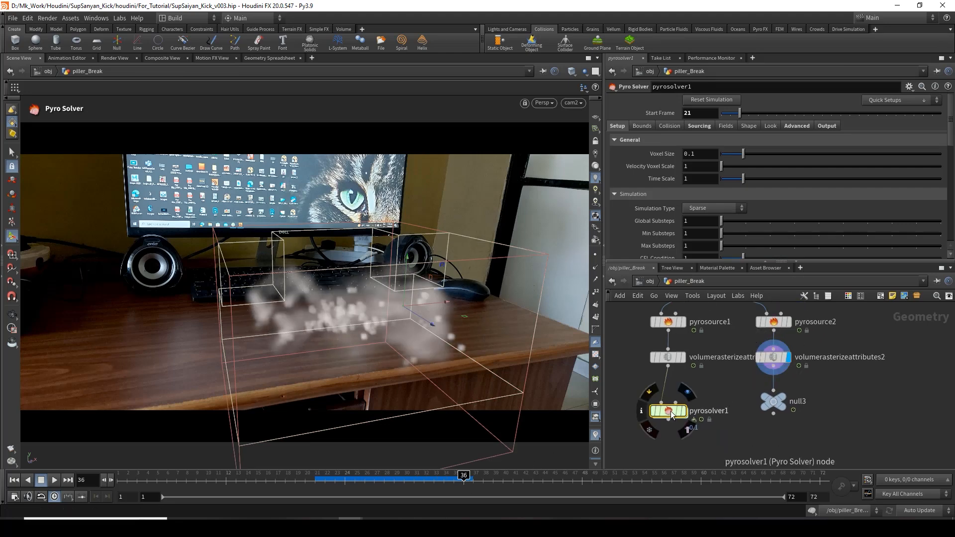
{"action": "left_click", "coordinate": [687, 412]}
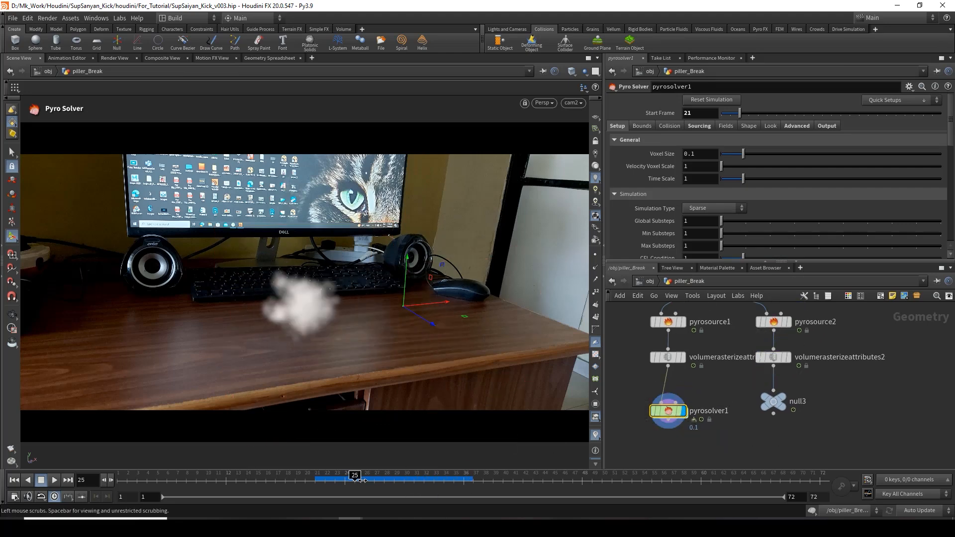
{"action": "left_click", "coordinate": [495, 480]}
{"action": "left_click_drag", "start_coordinate": [495, 481], "coordinate": [632, 480]}
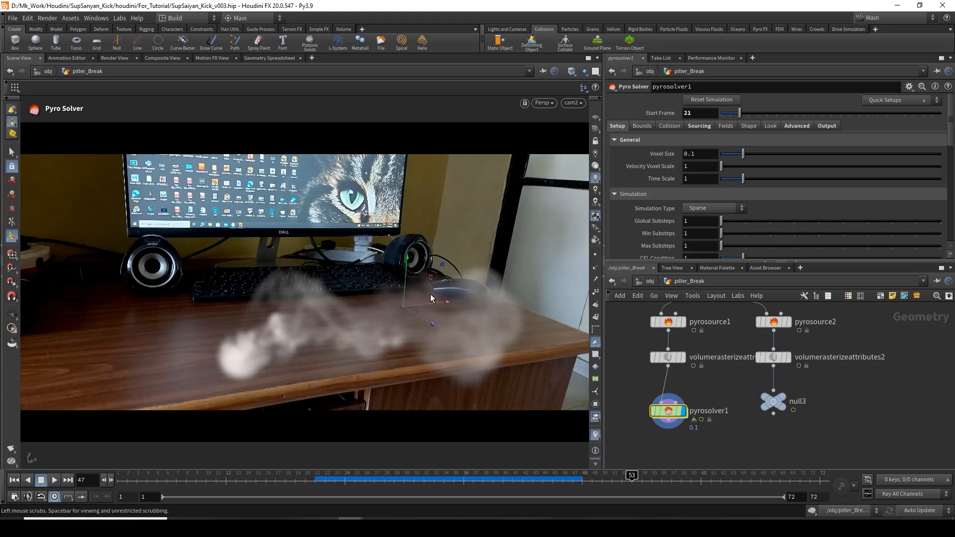
{"action": "left_click_drag", "start_coordinate": [498, 480], "coordinate": [612, 475]}
- Move the pyrosource2 branch slightly lower in the network and recheck volumesource1 inside the solver's FORCES network
{"action": "mouse_move", "coordinate": [726, 318]}
{"action": "middle_mouse_down"}
{"action": "mouse_move", "coordinate": [729, 386]}
{"action": "mouse_move", "coordinate": [716, 328]}
{"action": "middle_mouse_up"}
{"action": "left_click_drag", "start_coordinate": [813, 441], "coordinate": [769, 366]}
{"action": "double_click", "coordinate": [660, 429]}
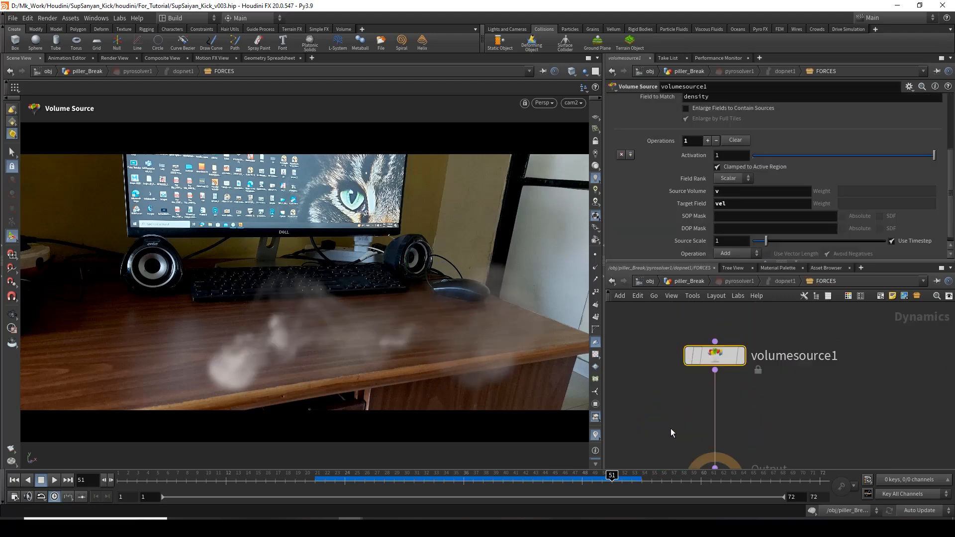
{"action": "left_click", "coordinate": [690, 281]}
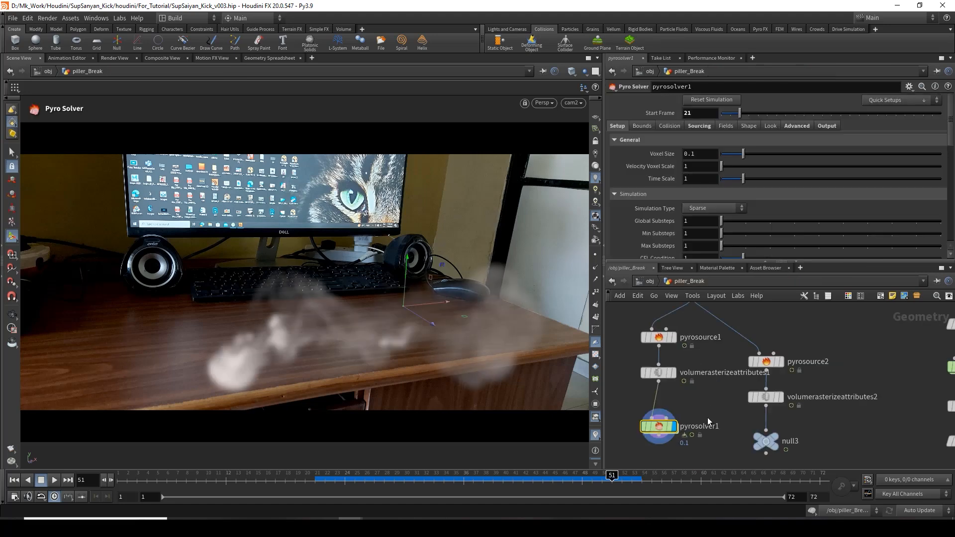
- Insert a Point Wrangle between debrissource2 and pyrosource2
{"action": "middle_click_drag", "start_coordinate": [742, 364], "coordinate": [726, 422]}
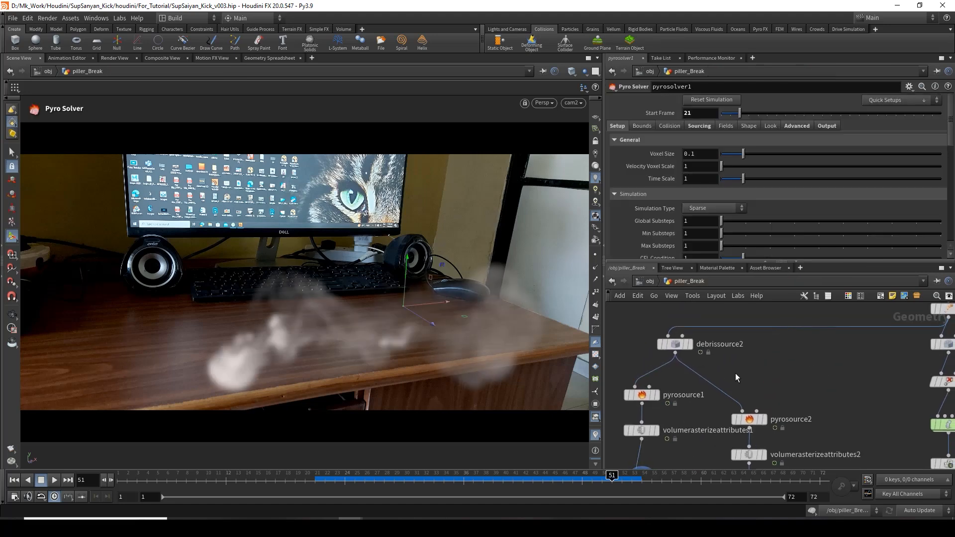
{"action": "key", "text": "Tab"}
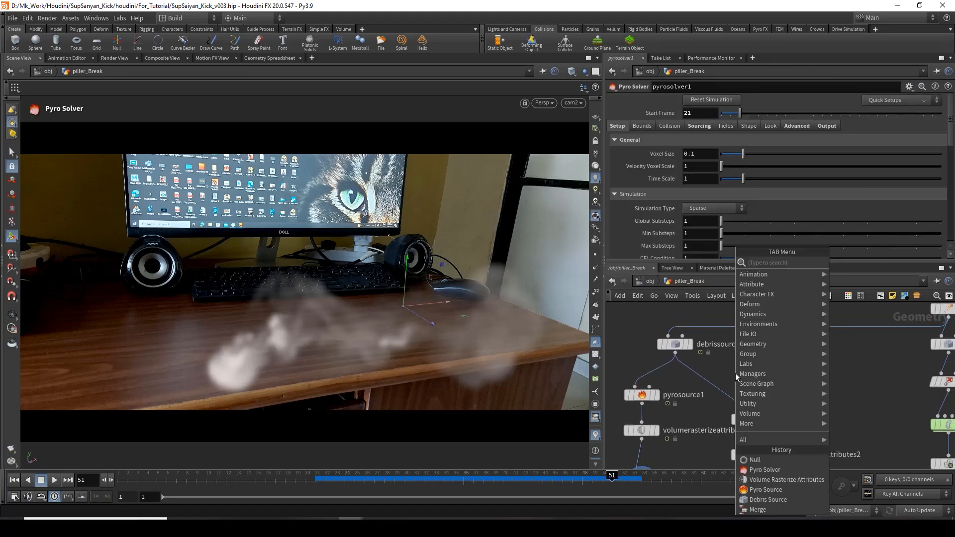
{"action": "type", "text": "powra"}
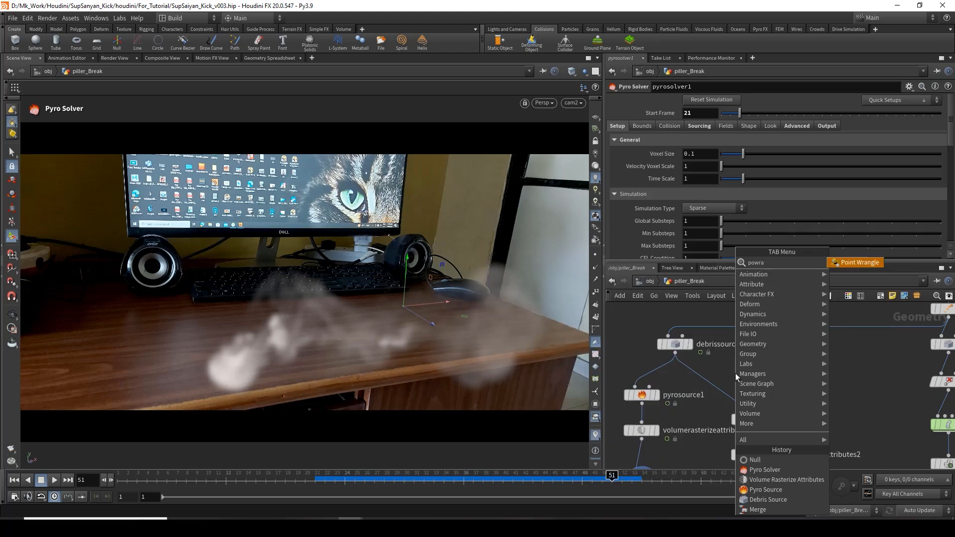
{"action": "key", "text": "Return"}
{"action": "left_click", "coordinate": [726, 389]}
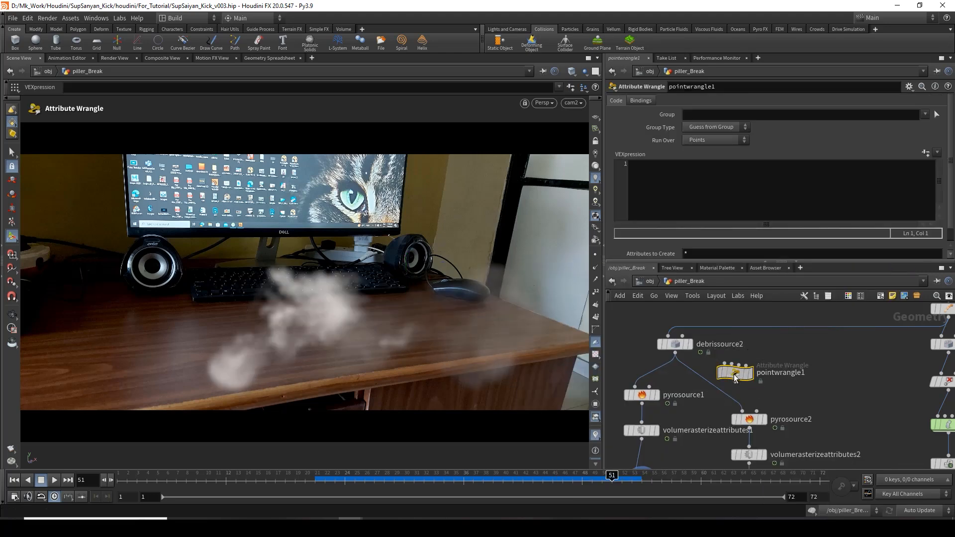
- Enter the VEXpression v *= ch("mult"); in pointwrangle1 and create its Mult channel parameter
{"action": "left_click", "coordinate": [689, 212]}
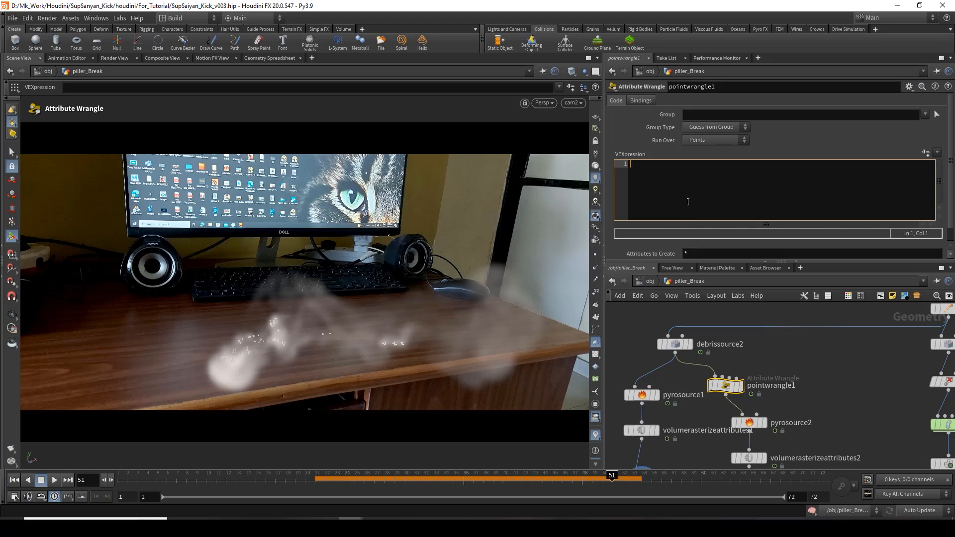
{"action": "type", "text": "v *= ch"}
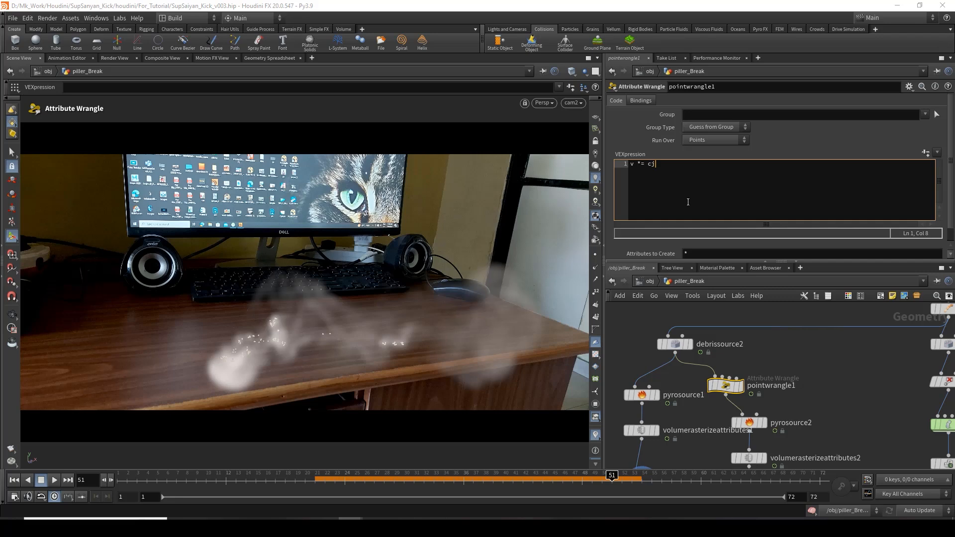
{"action": "key", "text": "Left"}
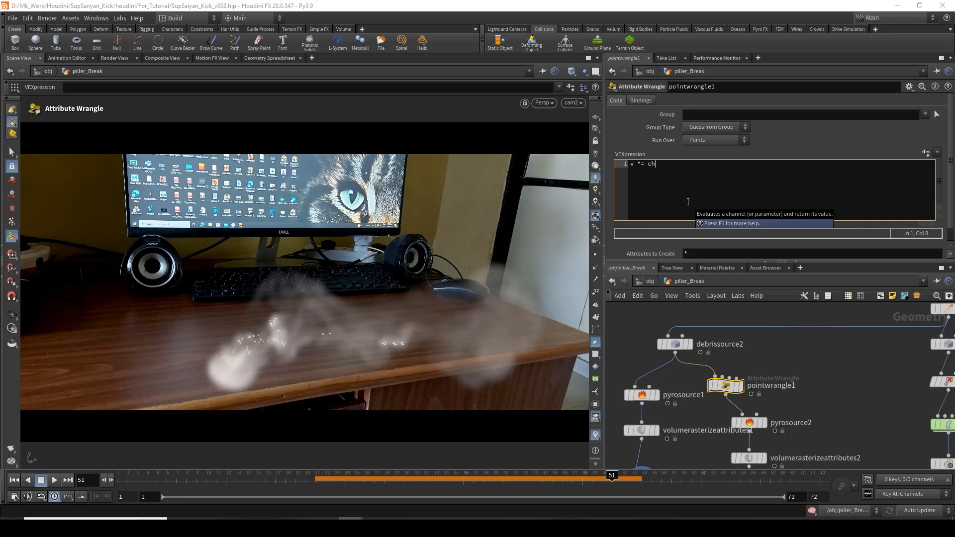
{"action": "type", "text": "("}
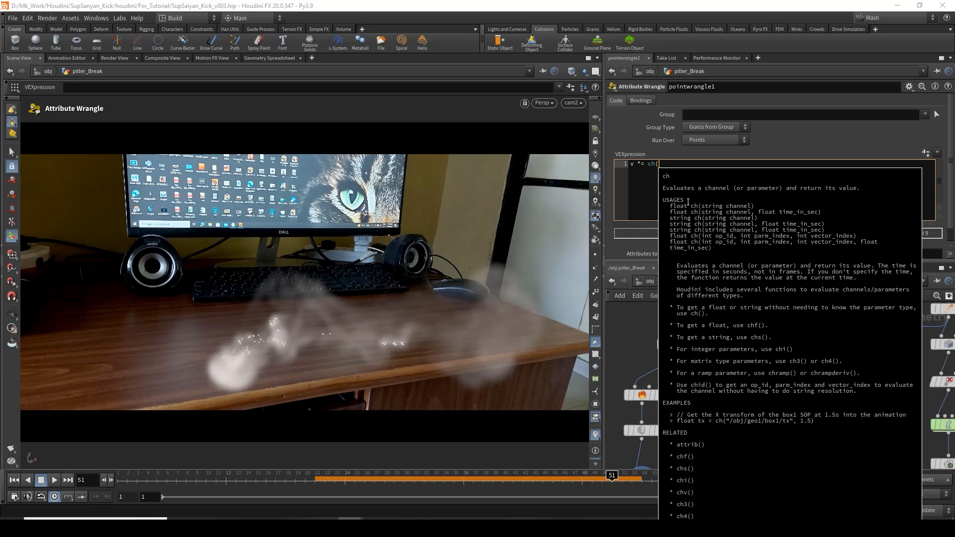
{"action": "type", "text": "\"mu"}
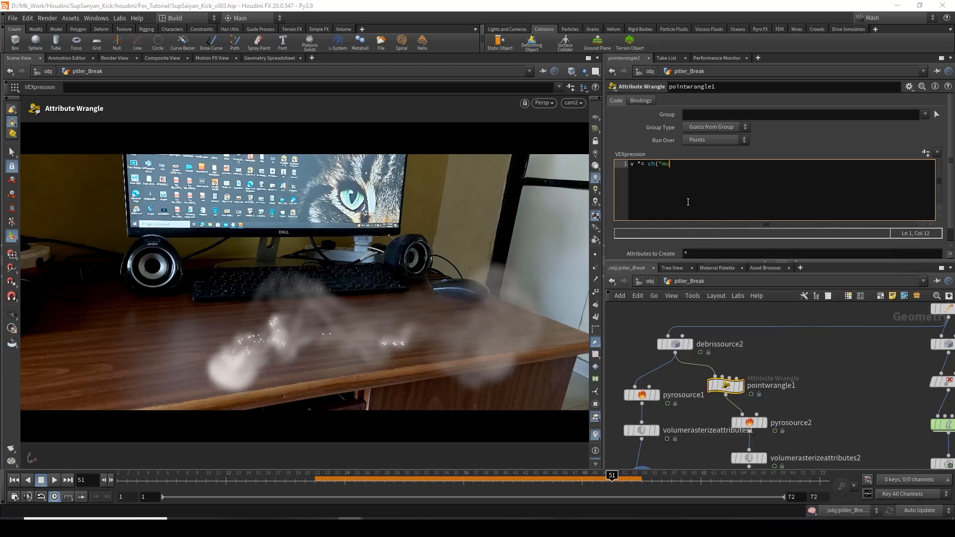
{"action": "type", "text": "lt\");"}
{"action": "left_click", "coordinate": [922, 151]}
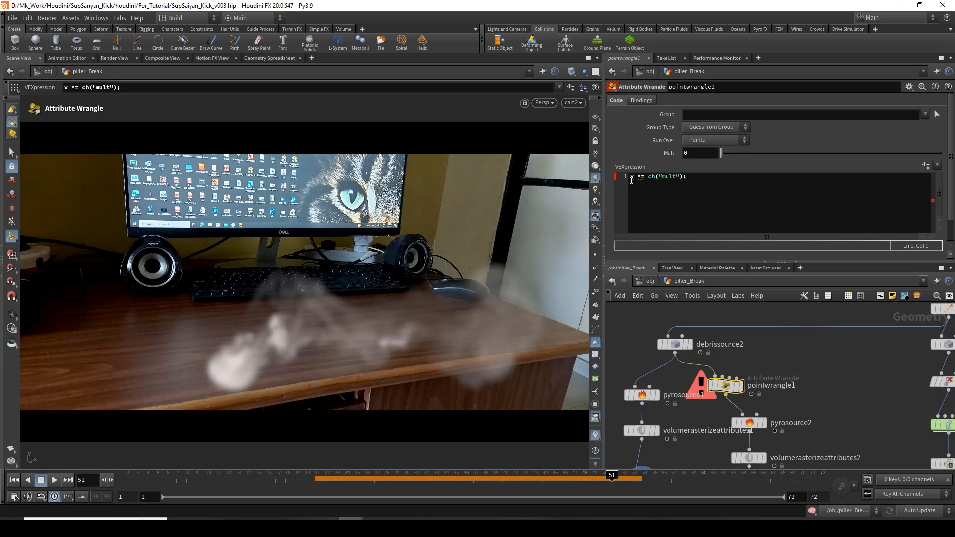
- Correct the wrangle's expression to @v *= ch("mult"); by prefixing v with @
{"action": "mouse_move", "coordinate": [631, 180]}
{"action": "left_click", "coordinate": [630, 178]}
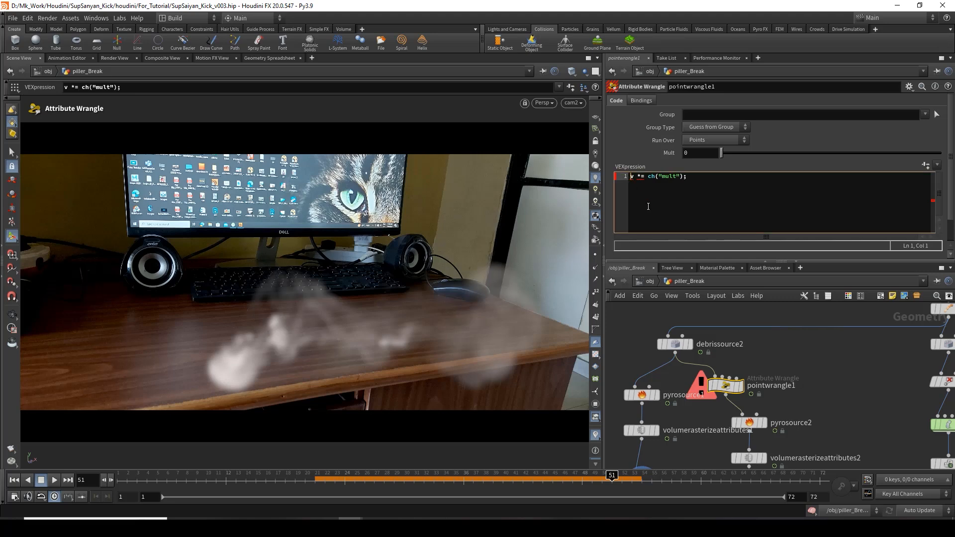
{"action": "type", "text": "@"}
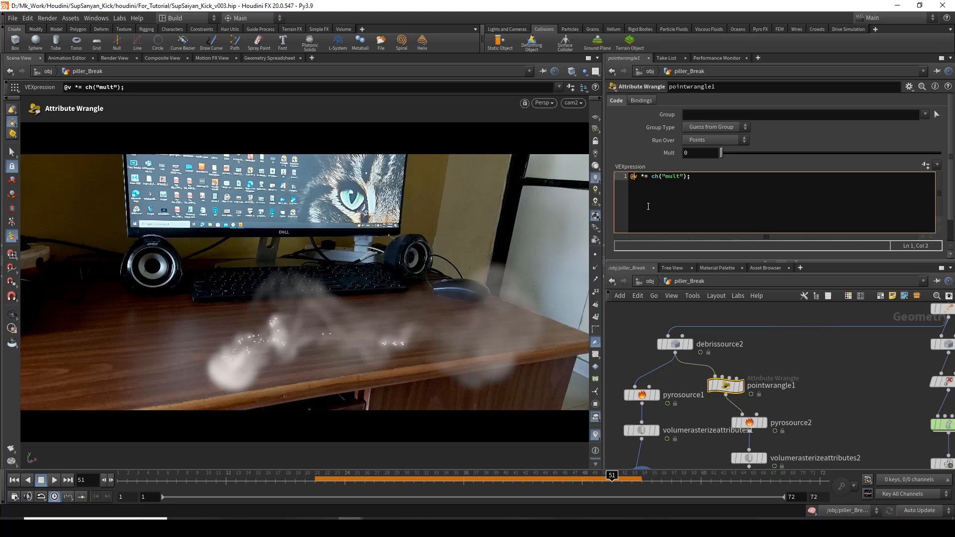
- Display pointwrangle1's points and scrub from frame 21 to frame 31
{"action": "scroll", "coordinate": [944, 169], "scroll_direction": "down", "scroll_amount": 1}
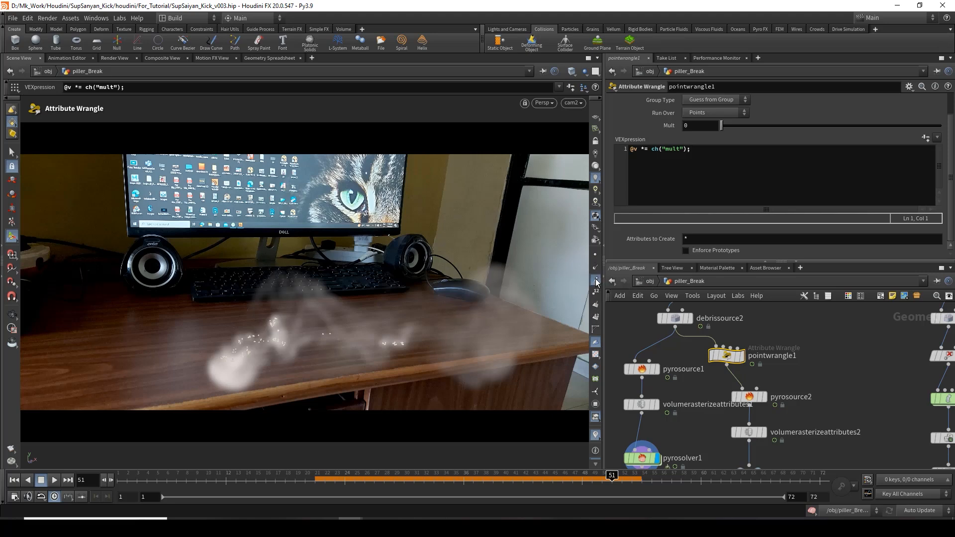
{"action": "left_click_drag", "start_coordinate": [345, 475], "coordinate": [316, 477]}
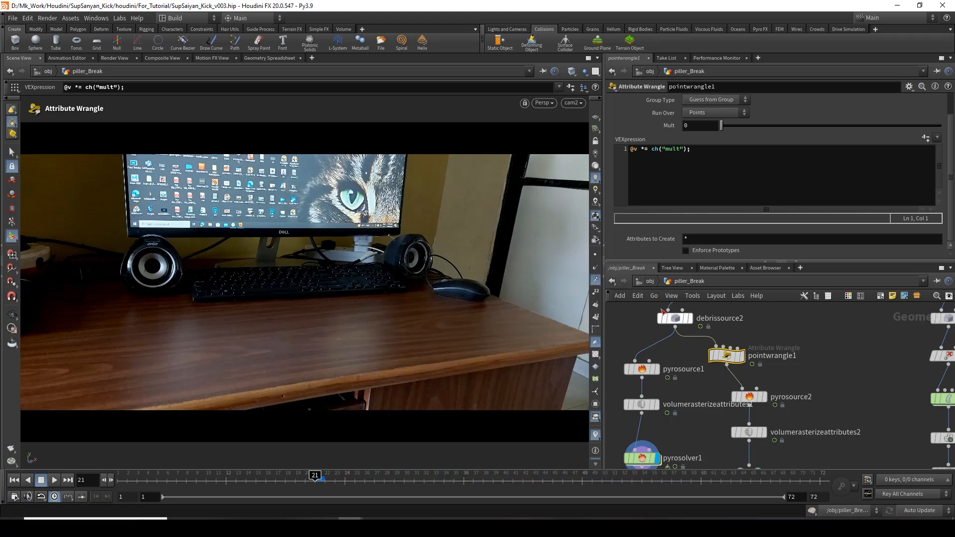
{"action": "scroll", "coordinate": [727, 355], "scroll_direction": "up", "scroll_amount": 3}
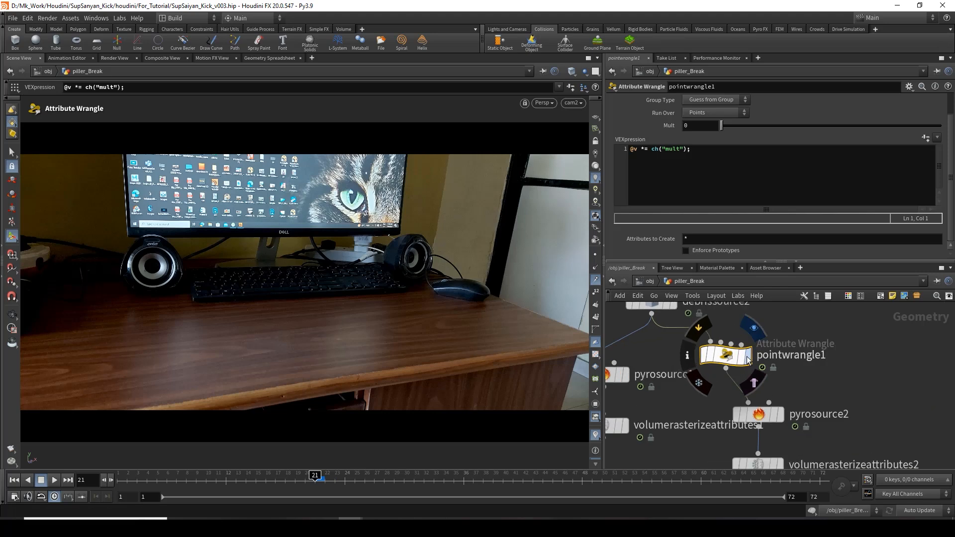
{"action": "left_click", "coordinate": [747, 355]}
{"action": "left_click_drag", "start_coordinate": [354, 470], "coordinate": [414, 487]}
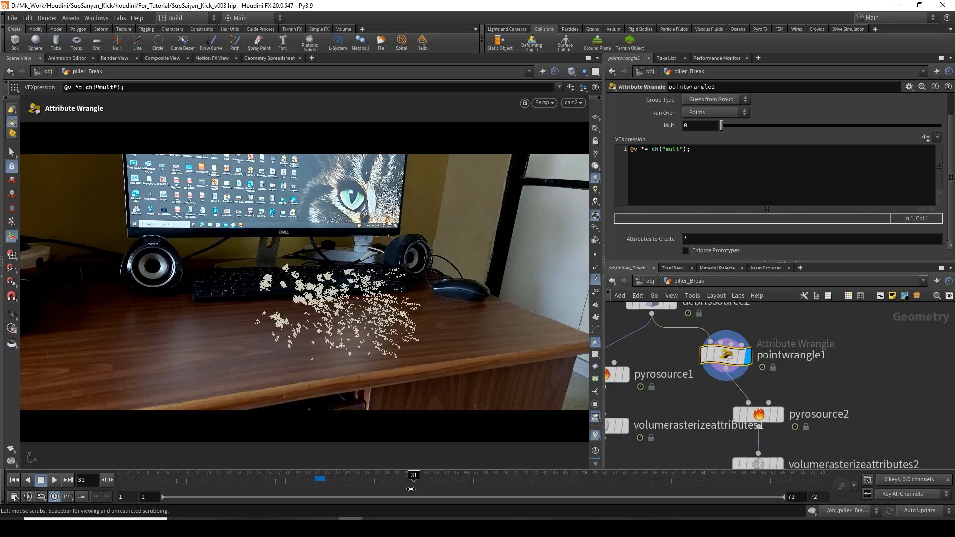
- Set pointwrangle1's Mult parameter to .5
{"action": "left_click", "coordinate": [709, 126]}
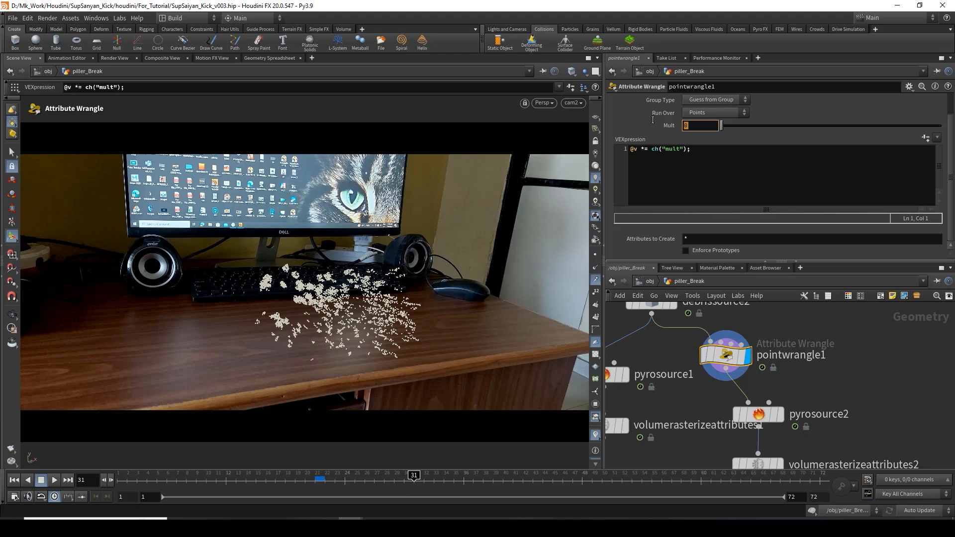
{"action": "type", "text": "."}
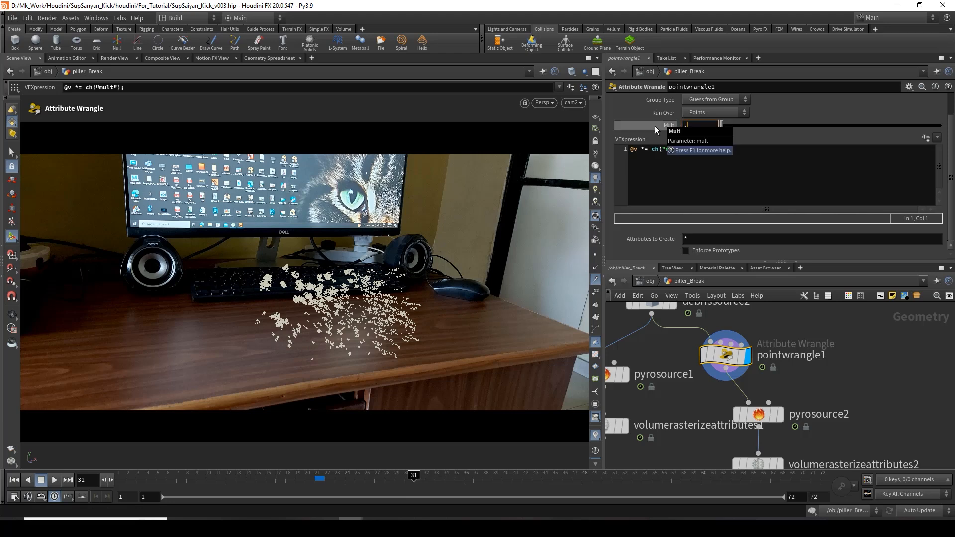
{"action": "type", "text": "5"}
{"action": "key", "text": "Return"}
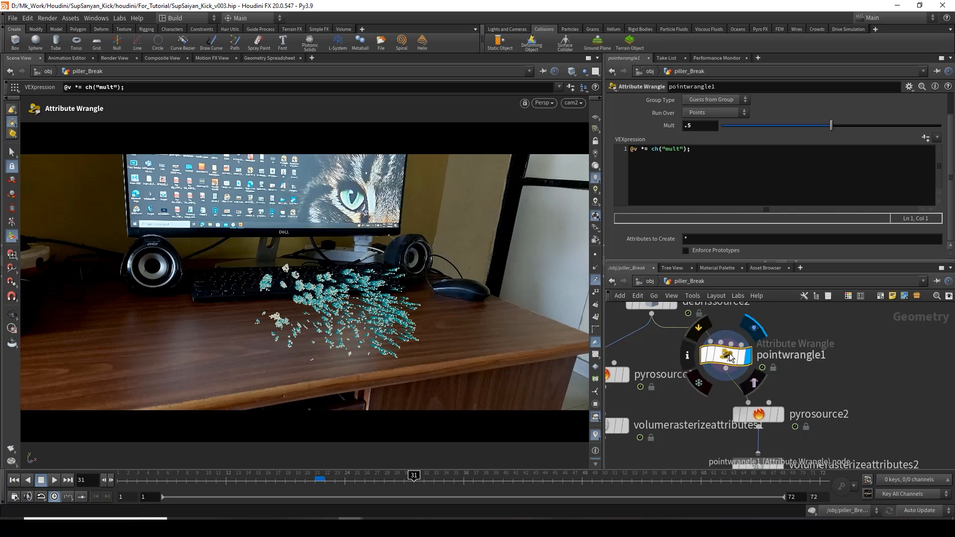
- Toggle the bypass on pointwrangle1 to compare the debris velocity with and without the multiplier, leaving the node active
{"action": "left_click", "coordinate": [703, 331]}
{"action": "left_click", "coordinate": [703, 331]}
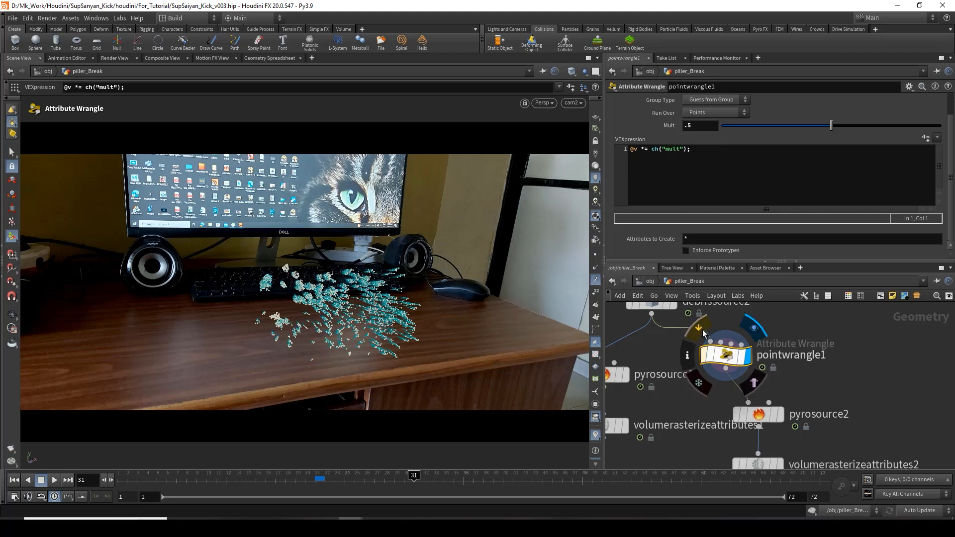
{"action": "left_click", "coordinate": [702, 330]}
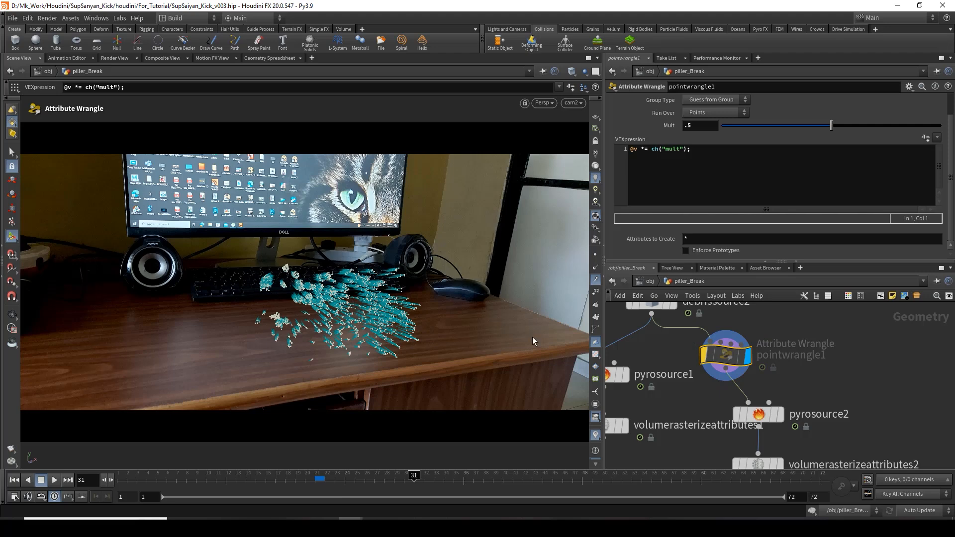
{"action": "mouse_move", "coordinate": [713, 359]}
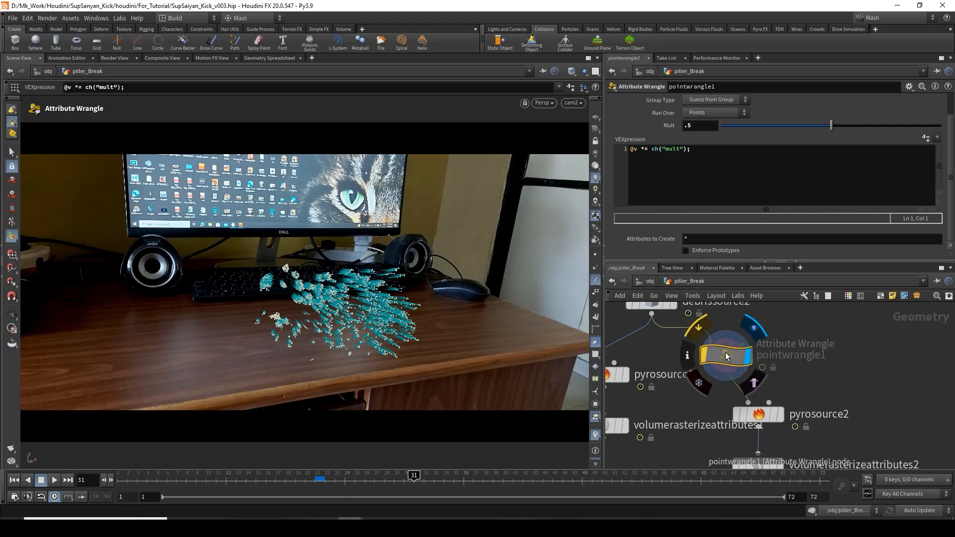
{"action": "left_click", "coordinate": [700, 327]}
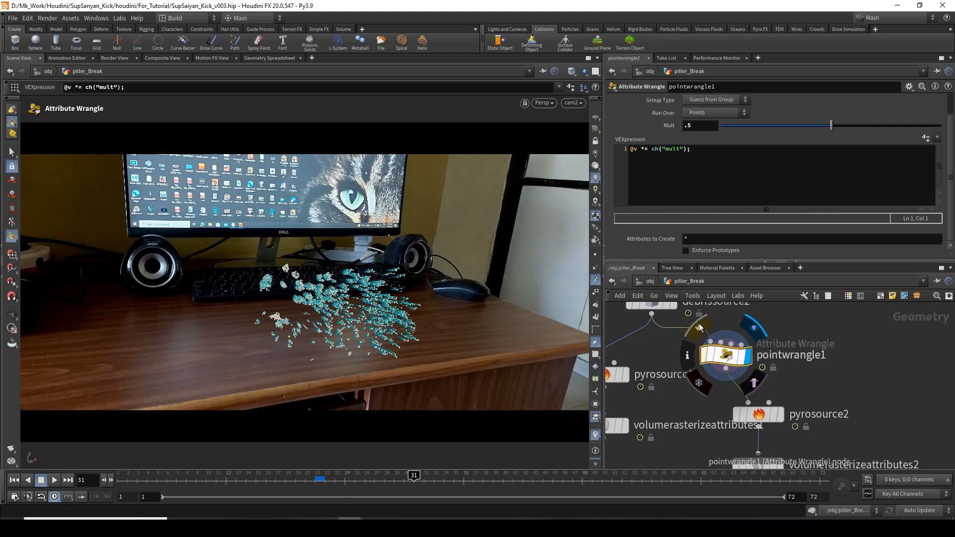
- Display pyrosolver1's smoke and reset the simulation cache at frame 21
{"action": "scroll", "coordinate": [824, 398], "scroll_direction": "down", "scroll_amount": 4}
{"action": "middle_click_drag", "start_coordinate": [828, 407], "coordinate": [820, 322]}
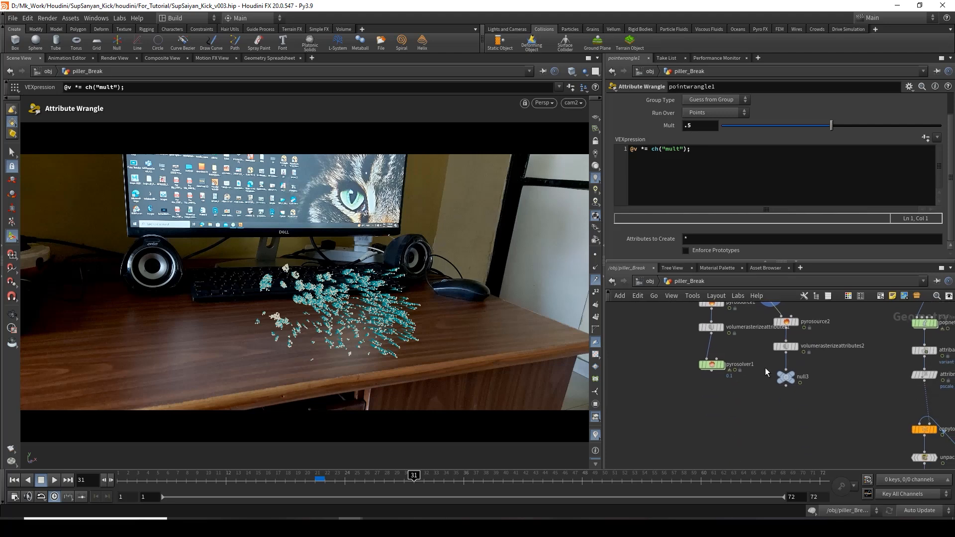
{"action": "scroll", "coordinate": [764, 369], "scroll_direction": "up", "scroll_amount": 3}
{"action": "left_click", "coordinate": [696, 366]}
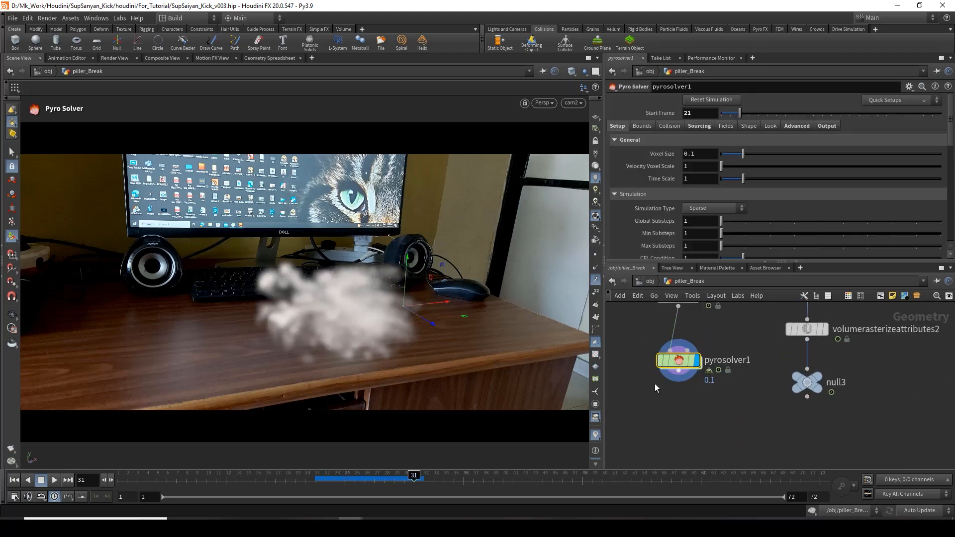
{"action": "left_click", "coordinate": [318, 480]}
{"action": "mouse_move", "coordinate": [324, 479]}
{"action": "left_mouse_down"}
{"action": "mouse_move", "coordinate": [574, 481]}
{"action": "mouse_move", "coordinate": [315, 481]}
{"action": "left_mouse_up"}
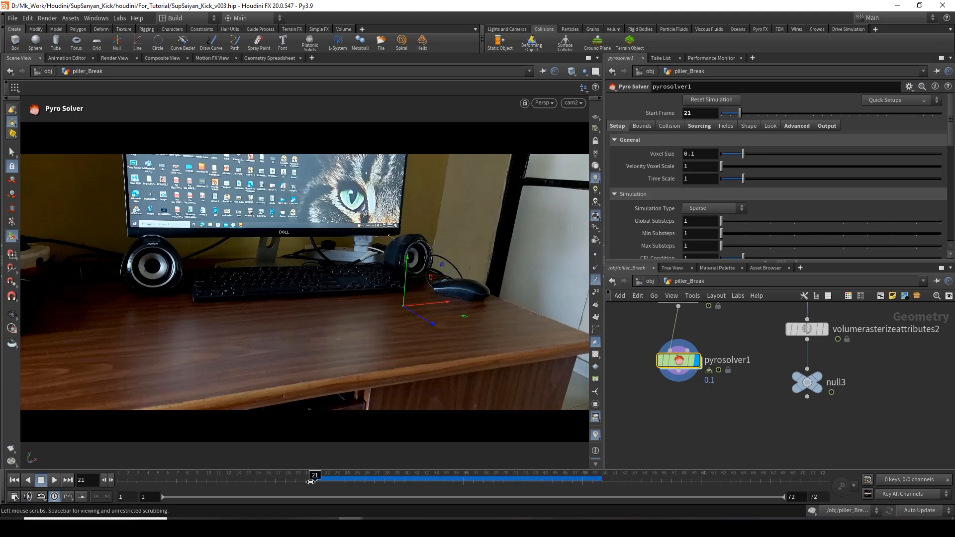
{"action": "left_click", "coordinate": [810, 513]}
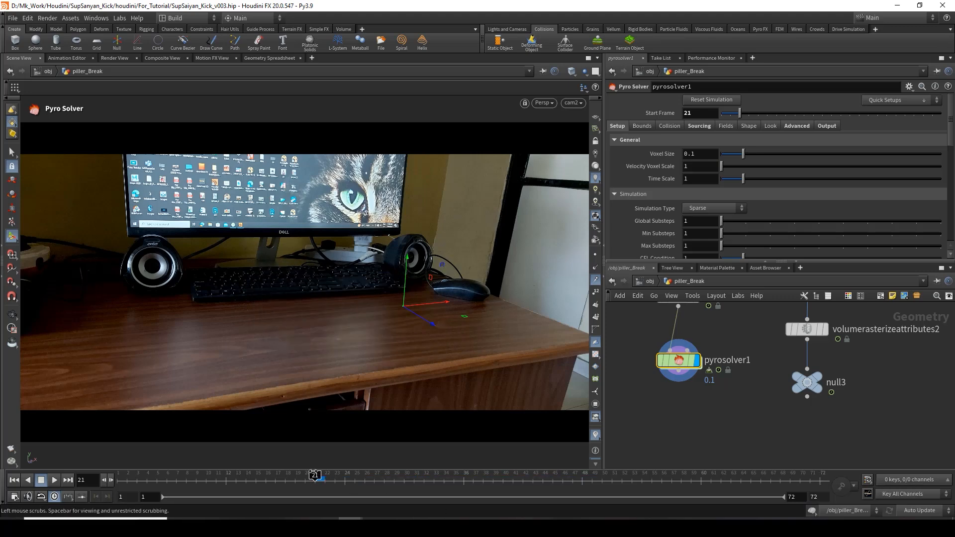
- Play the pyrosolver1 smoke simulation from frame 21, stop it, and scrub back to frame 28
{"action": "left_click", "coordinate": [54, 481]}
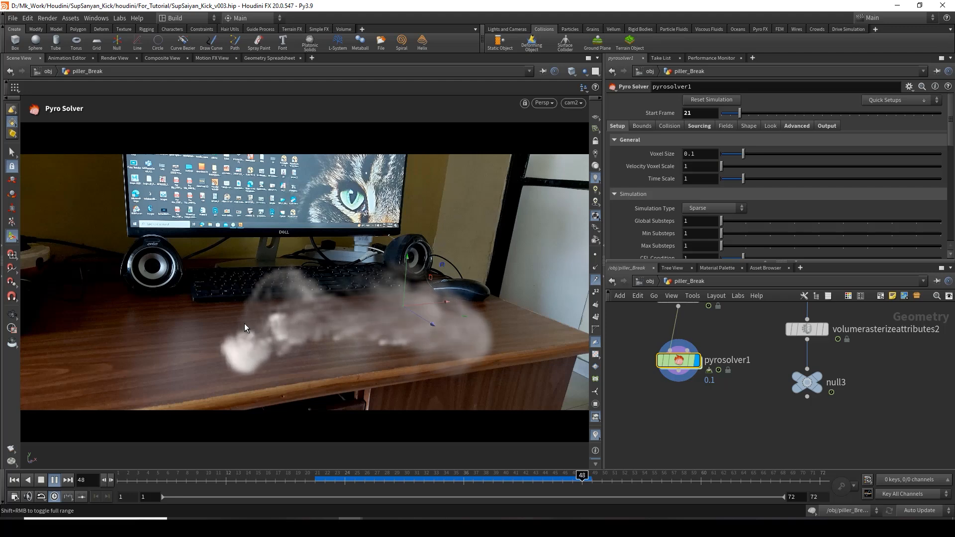
{"action": "key", "text": "Escape"}
{"action": "left_click_drag", "start_coordinate": [364, 479], "coordinate": [384, 479]}
- Enable Turbulence in pyrosolver1's Shape settings and set both Turbulence and Swirl Size to .3
{"action": "middle_click_drag", "start_coordinate": [712, 389], "coordinate": [708, 442]}
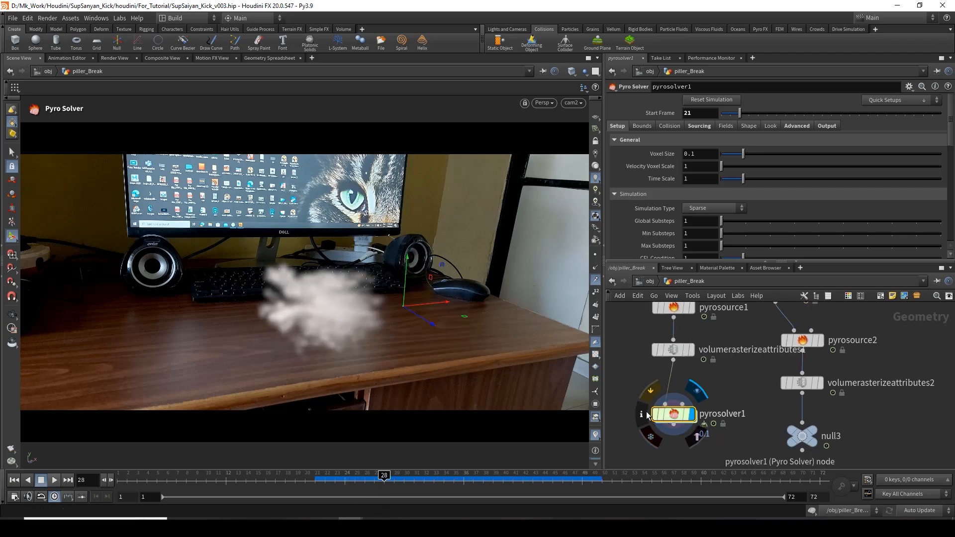
{"action": "left_click", "coordinate": [636, 126]}
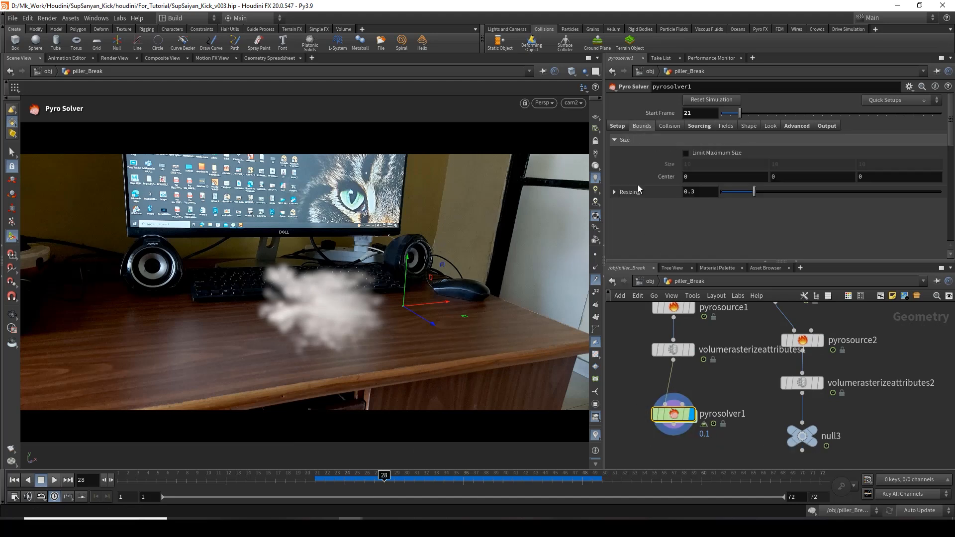
{"action": "left_click", "coordinate": [748, 126]}
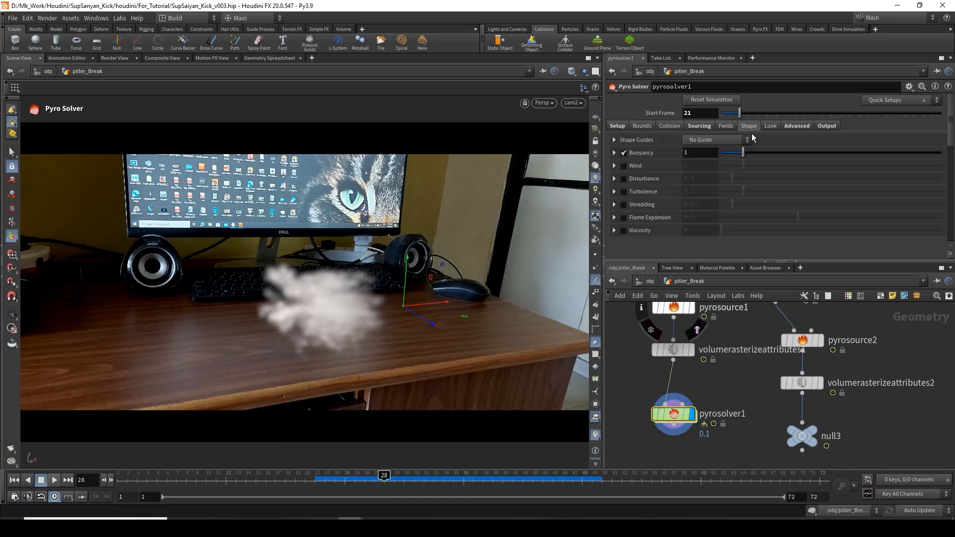
{"action": "left_click", "coordinate": [623, 192]}
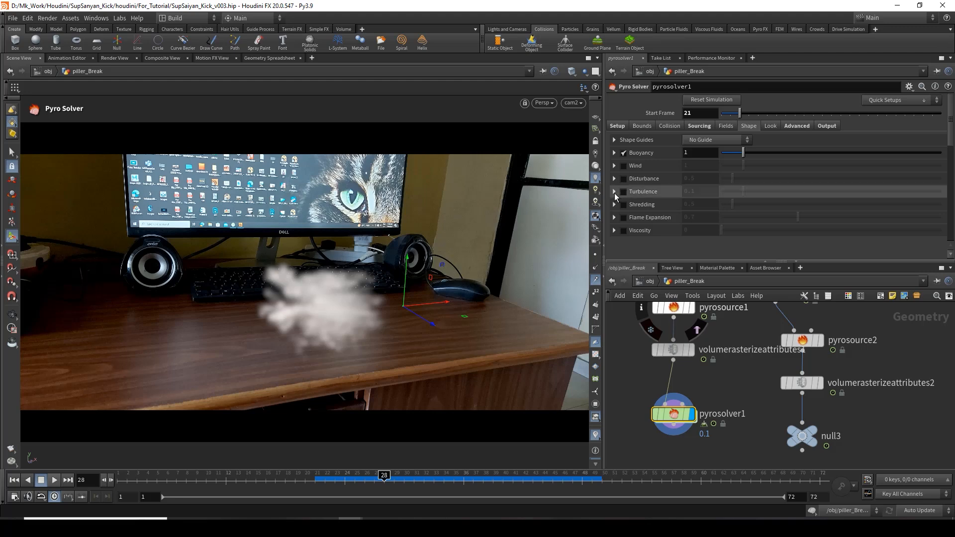
{"action": "left_click", "coordinate": [614, 192]}
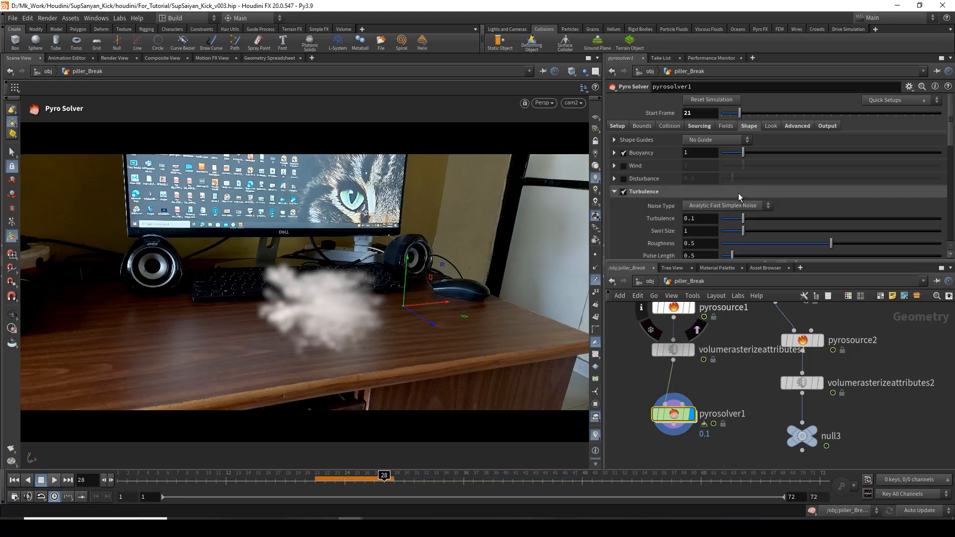
{"action": "scroll", "coordinate": [739, 193], "scroll_direction": "down", "scroll_amount": 3}
{"action": "left_click", "coordinate": [697, 179]}
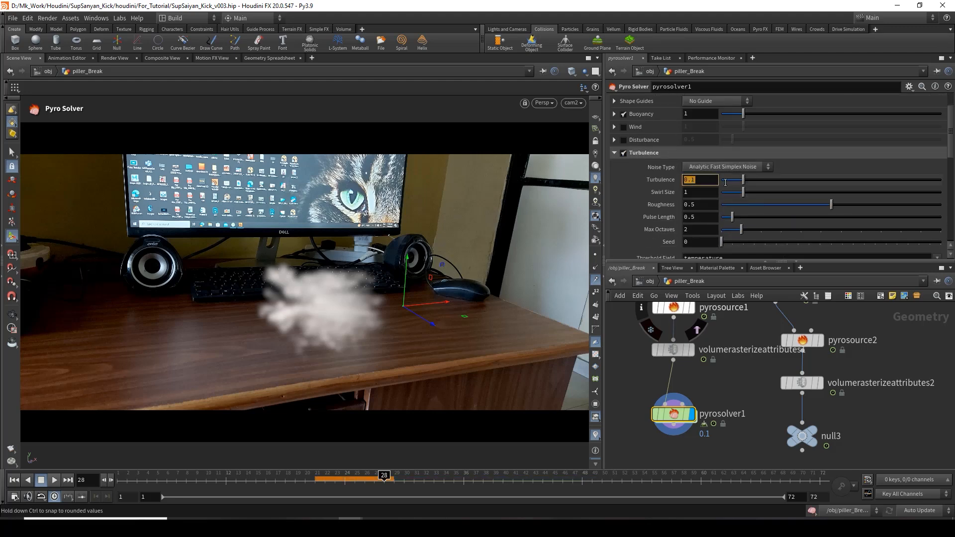
{"action": "type", "text": ".3"}
{"action": "key", "text": "Return"}
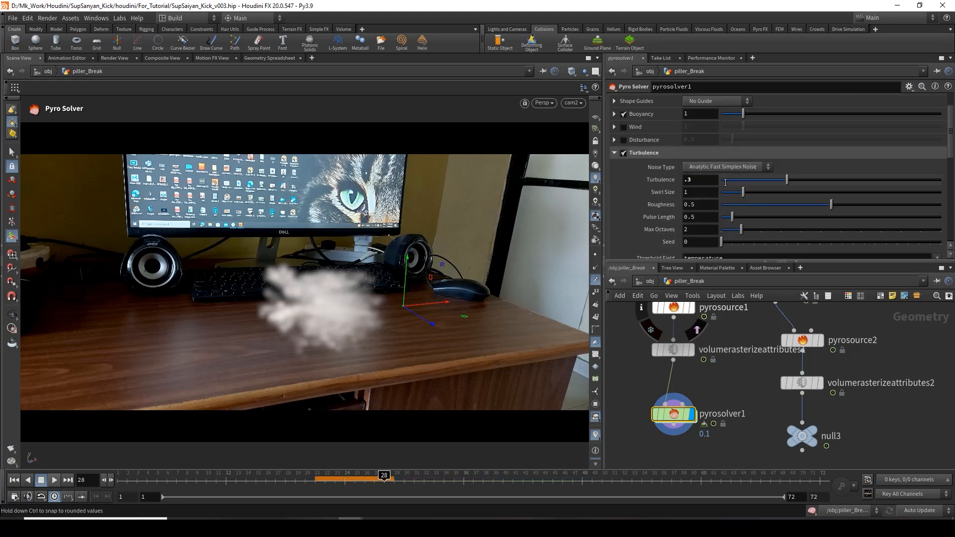
{"action": "left_click", "coordinate": [698, 191]}
{"action": "type", "text": ".3"}
{"action": "key", "text": "Return"}
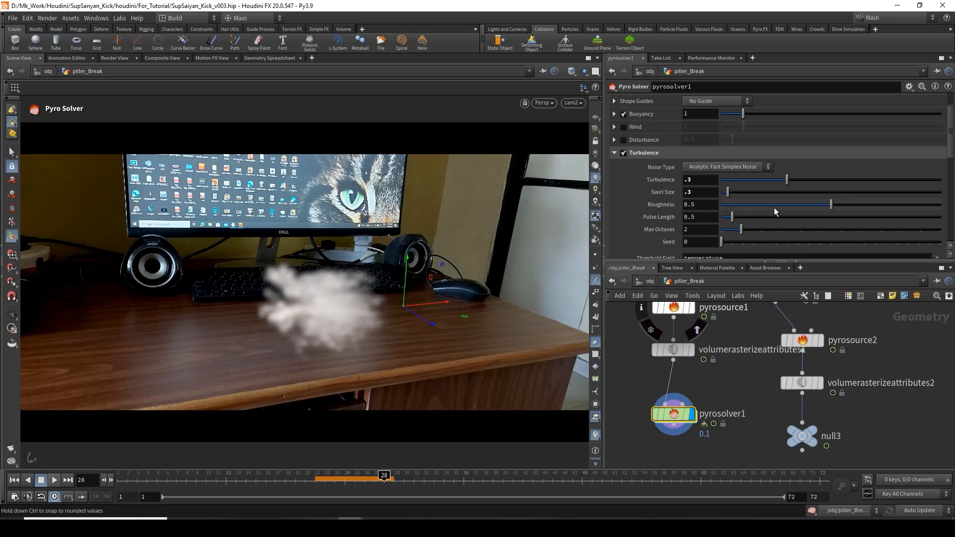
- Replay the smoke simulation from frame 21 to examine the effect of the turbulence, then stop playback
{"action": "left_click", "coordinate": [318, 481]}
{"action": "left_click", "coordinate": [55, 482]}
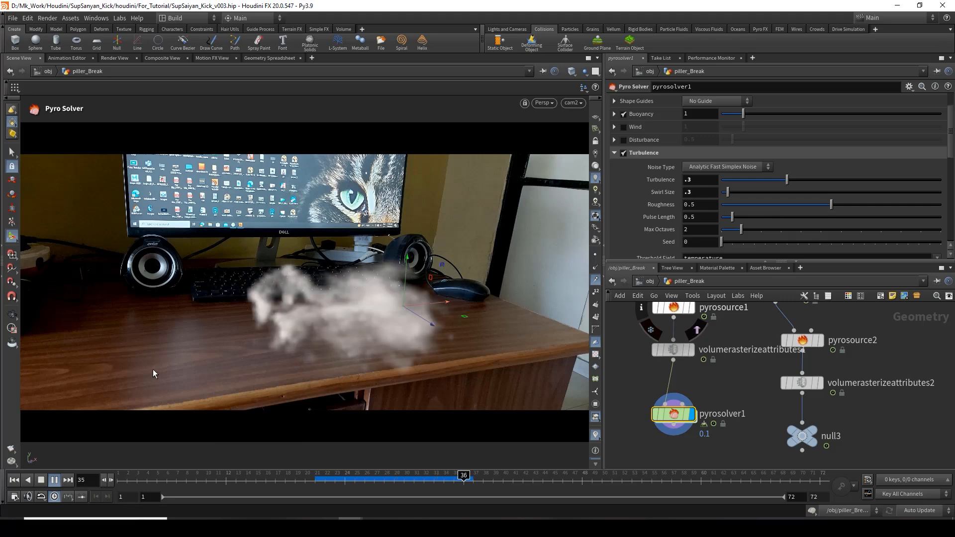
{"action": "left_click", "coordinate": [318, 481]}
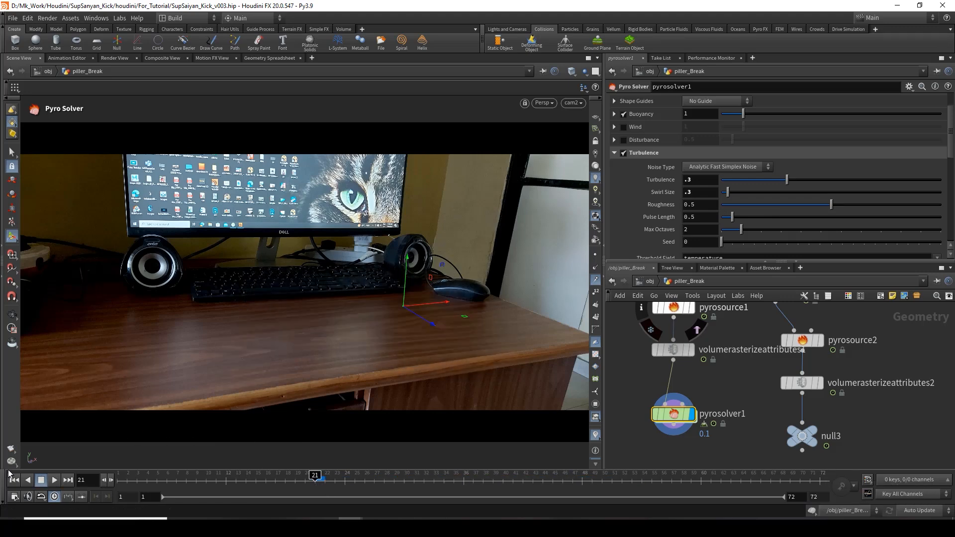
{"action": "left_click", "coordinate": [54, 480]}
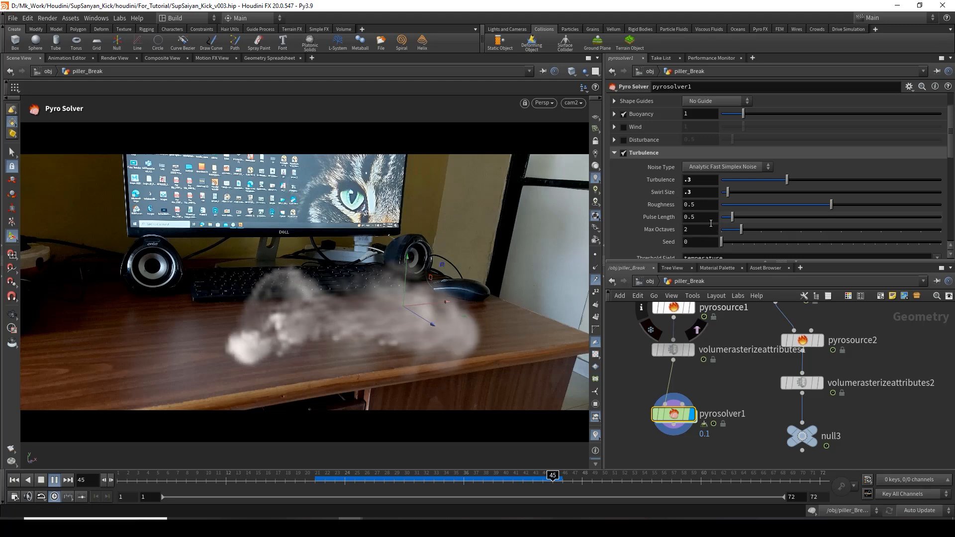
{"action": "key", "text": "Escape"}
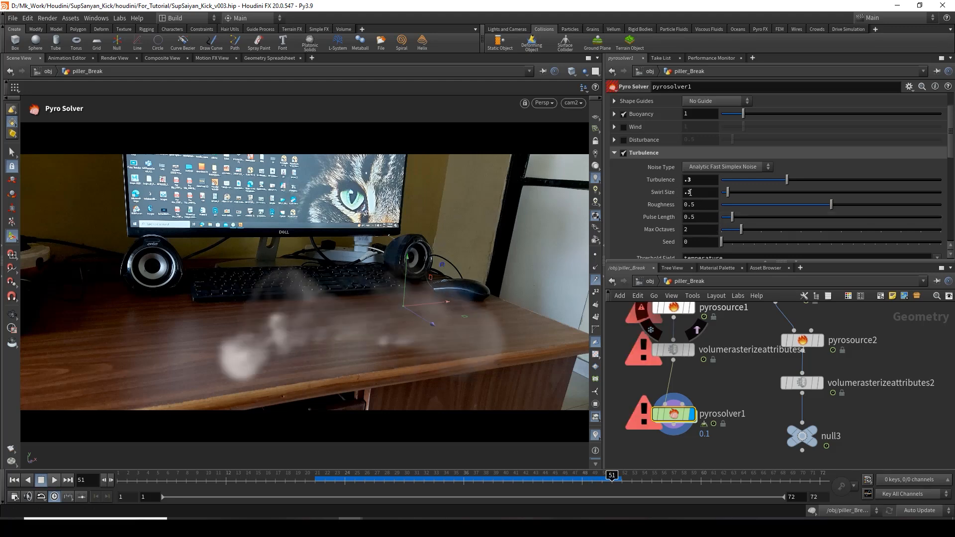
- Set pyrosolver1's Turbulence to .8 and replay the simulation from frame 21 to judge the smoke
{"action": "left_click_drag", "start_coordinate": [690, 194], "coordinate": [724, 193]}
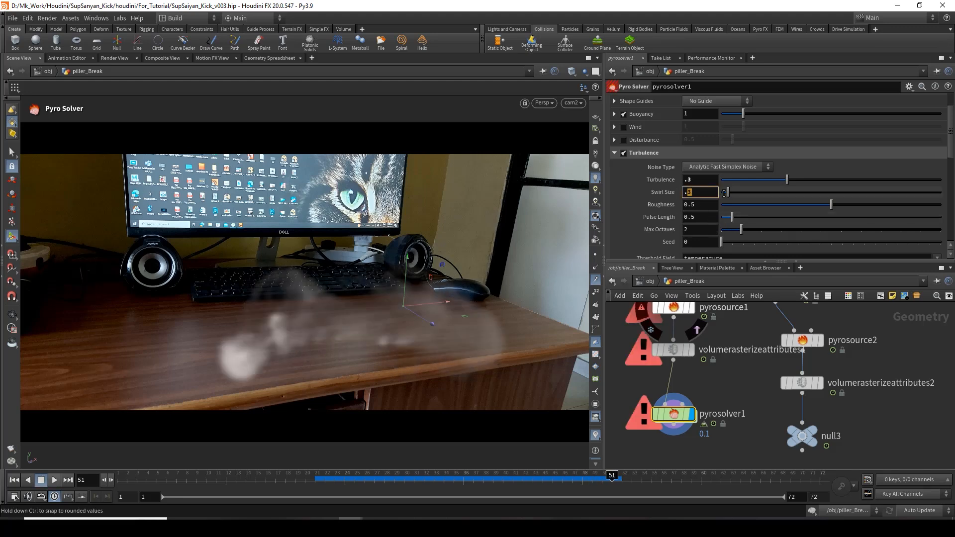
{"action": "left_click", "coordinate": [690, 181]}
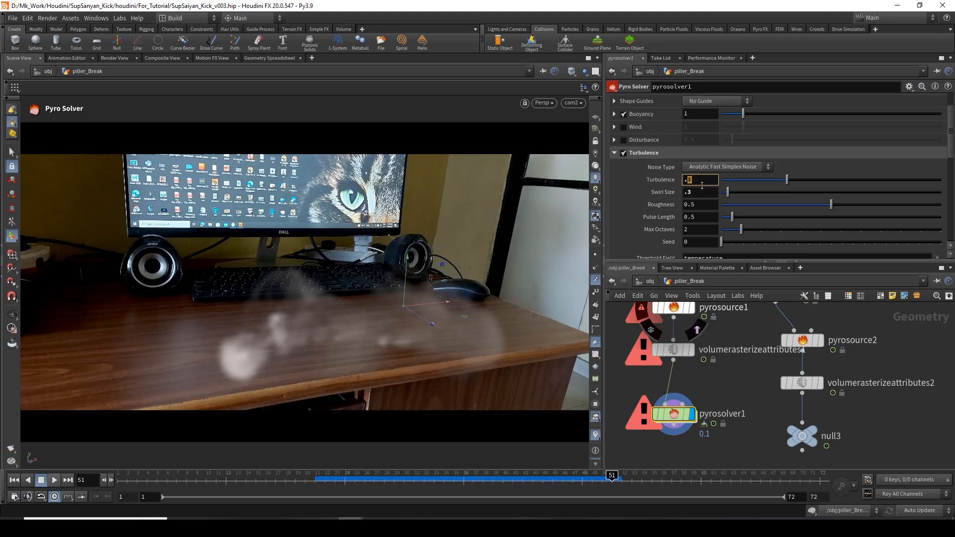
{"action": "key", "text": "Return"}
{"action": "left_click", "coordinate": [315, 479]}
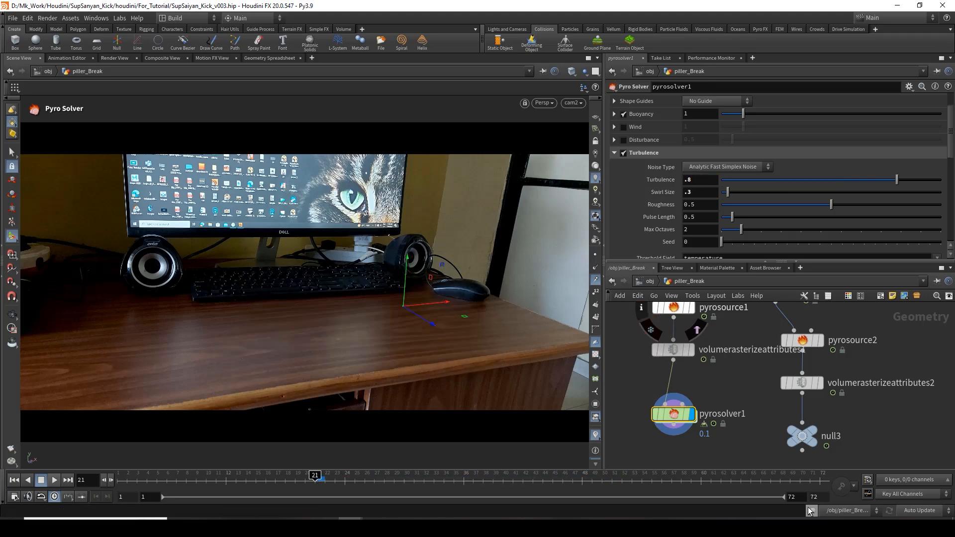
{"action": "left_click", "coordinate": [55, 479]}
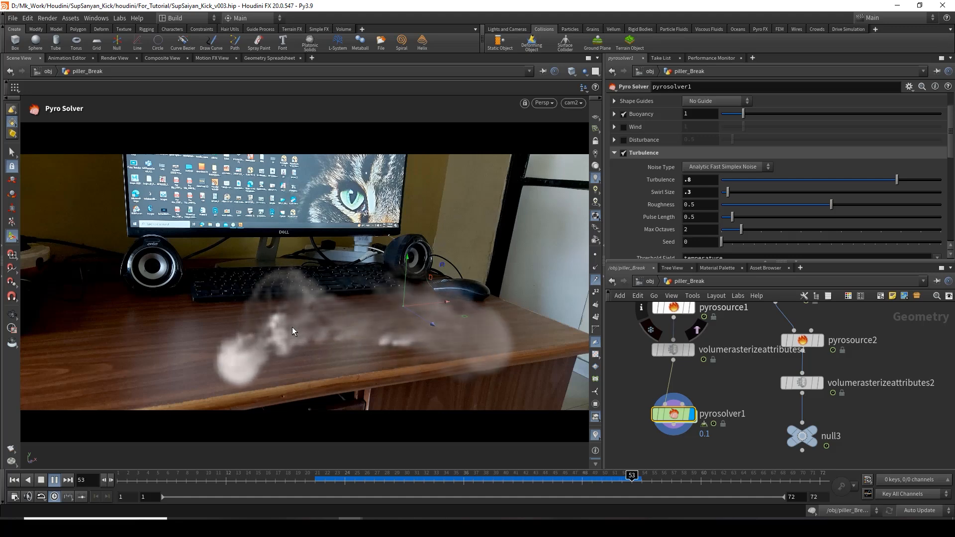
{"action": "key", "text": "Escape"}
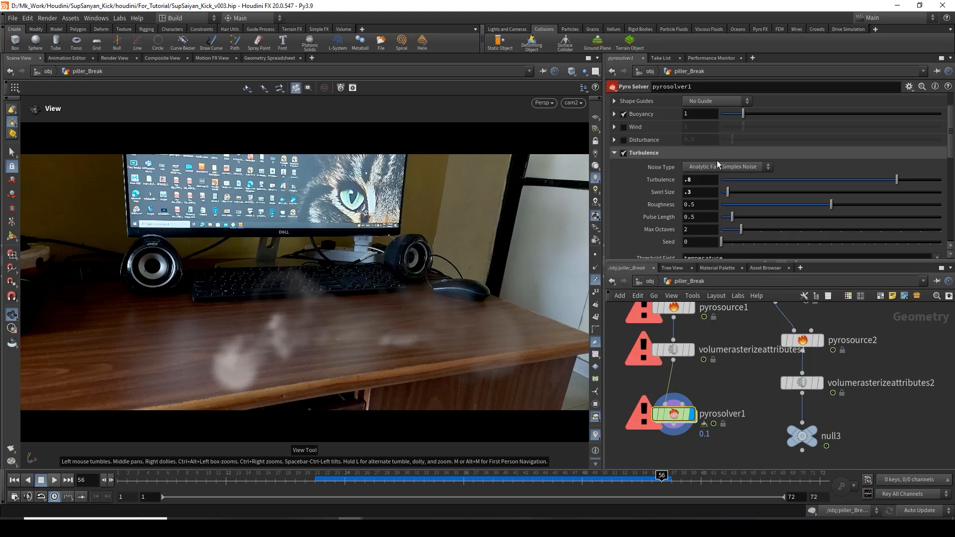
- Set the turbulence Threshold Field to density
{"action": "scroll", "coordinate": [637, 211], "scroll_direction": "up", "scroll_amount": 1}
{"action": "scroll", "coordinate": [637, 211], "scroll_direction": "down", "scroll_amount": 1}
{"action": "scroll", "coordinate": [637, 211], "scroll_direction": "up", "scroll_amount": 1}
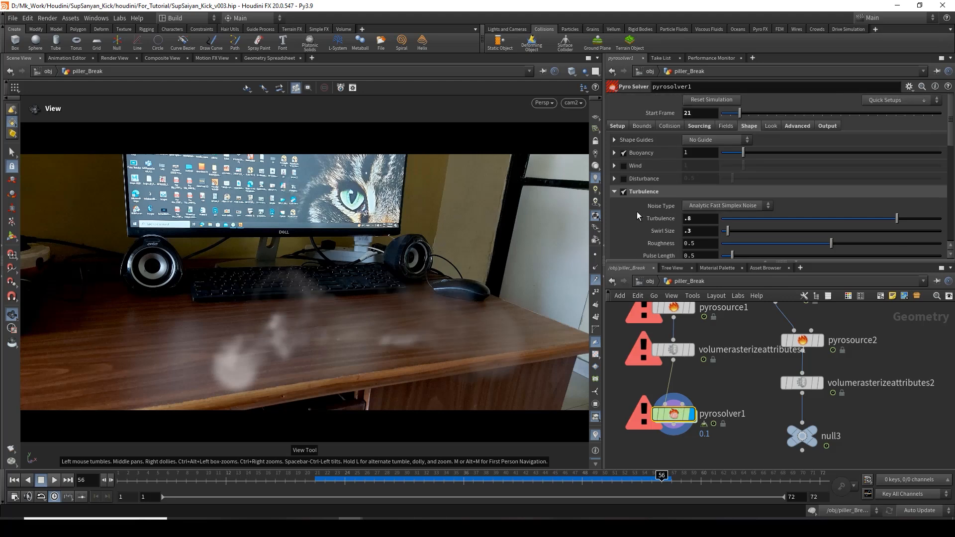
{"action": "scroll", "coordinate": [637, 213], "scroll_direction": "down", "scroll_amount": 3}
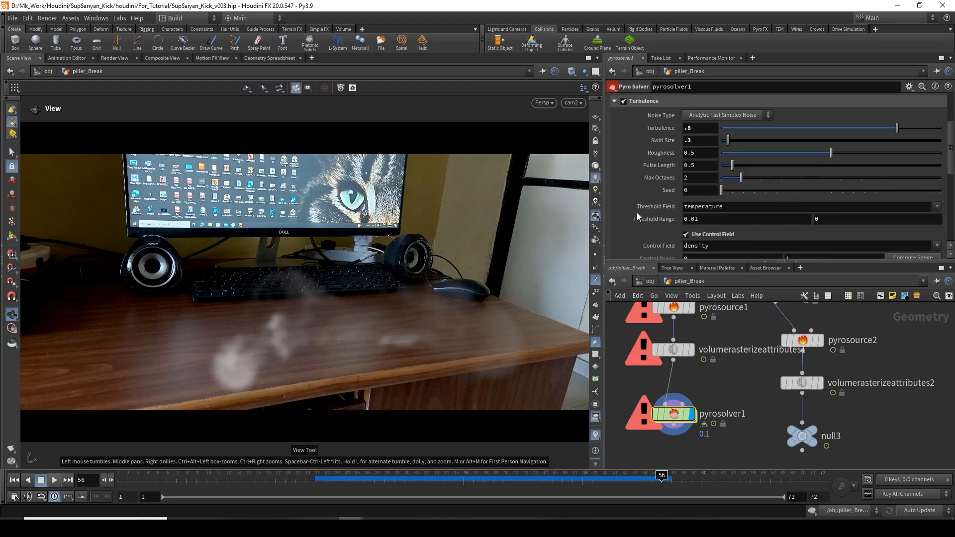
{"action": "double_click", "coordinate": [701, 208]}
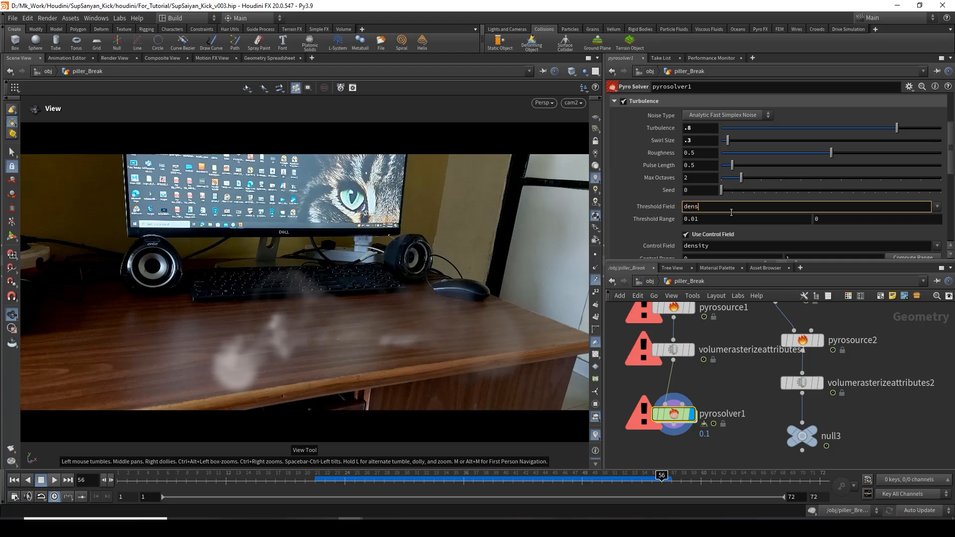
{"action": "key", "text": "Return"}
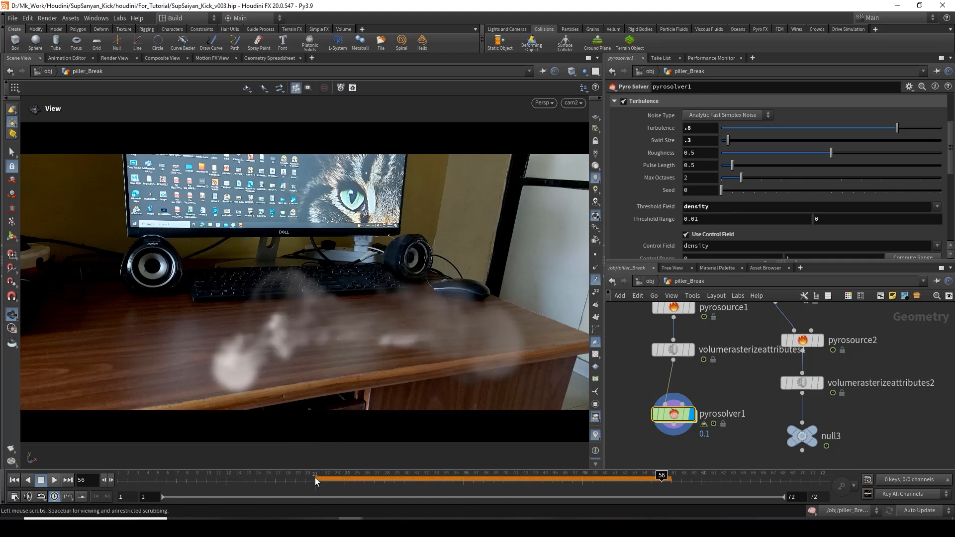
- Resimulate the smoke from frame 21 and scrub to frame 33 to inspect the density-driven turbulence
{"action": "left_click", "coordinate": [315, 481]}
{"action": "left_click", "coordinate": [54, 480]}
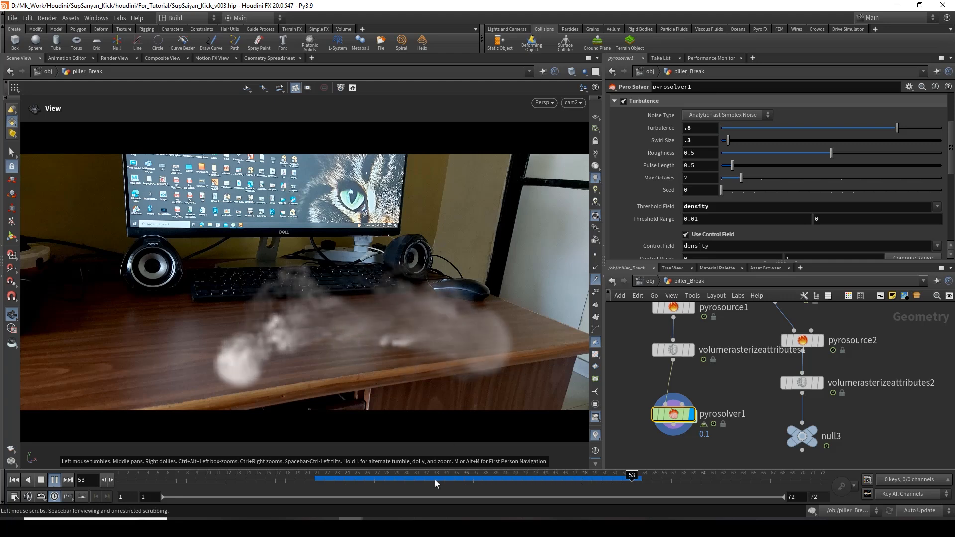
{"action": "left_click_drag", "start_coordinate": [331, 481], "coordinate": [435, 481]}
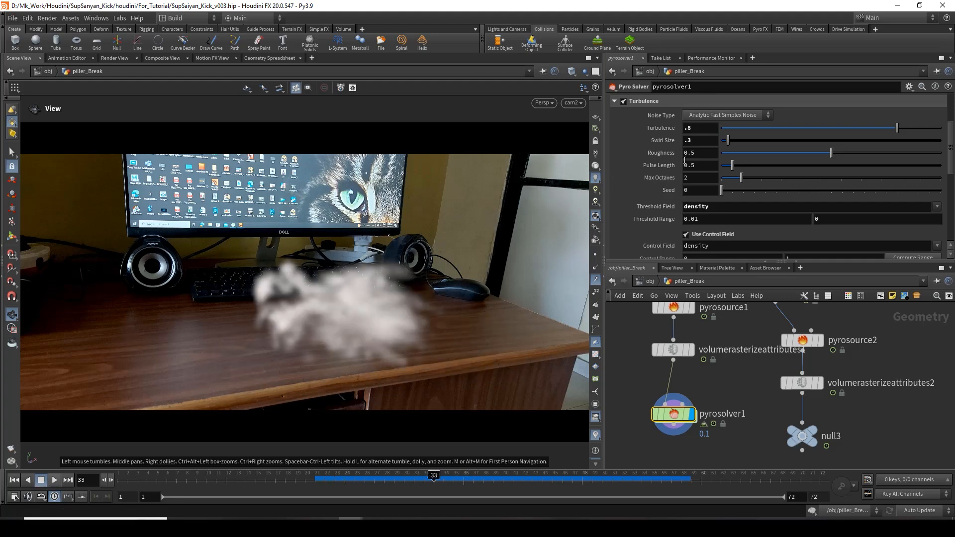
- Set pyrosolver1's Turbulence to 5, resimulate from frame 21, and return to frame 21
{"action": "left_click_drag", "start_coordinate": [698, 128], "coordinate": [634, 130]}
{"action": "type", "text": "5"}
{"action": "key", "text": "Return"}
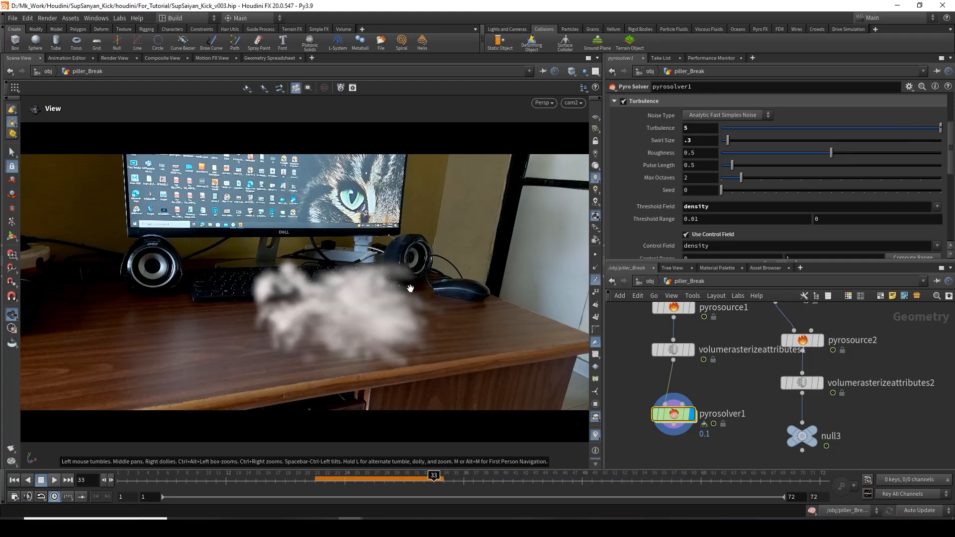
{"action": "left_click", "coordinate": [314, 481]}
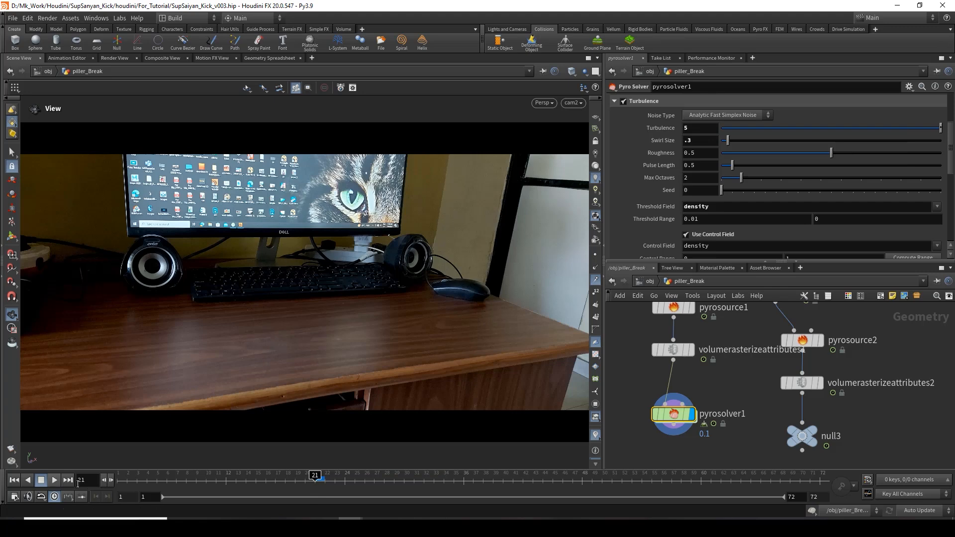
{"action": "left_click", "coordinate": [53, 480]}
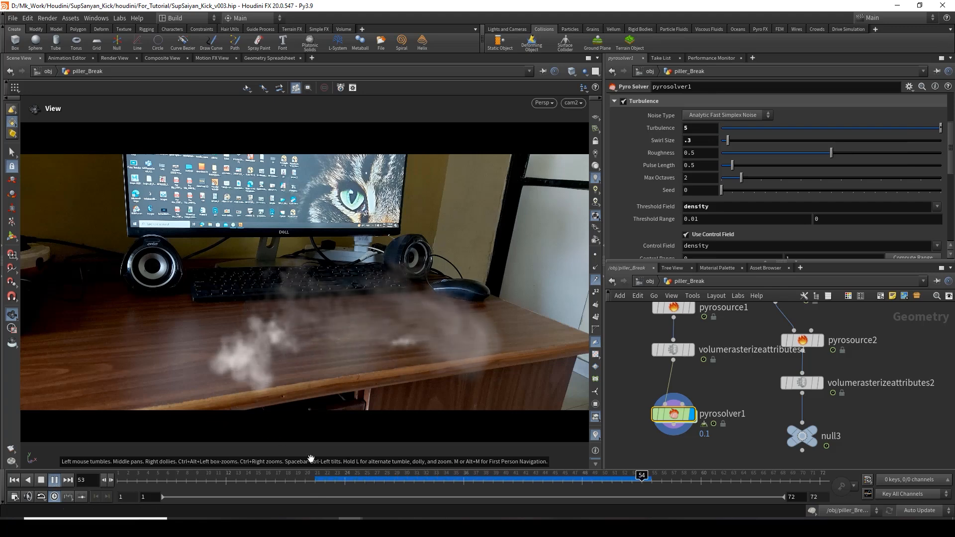
{"action": "left_click", "coordinate": [316, 483]}
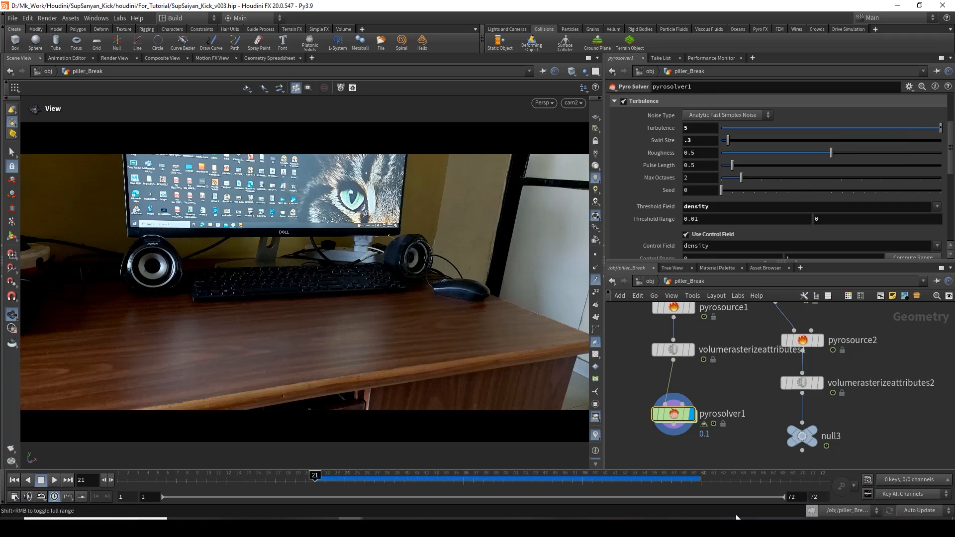
- Play the smoke once more, then set Turbulence to 20 and resimulate from frame 21
{"action": "left_click", "coordinate": [54, 480]}
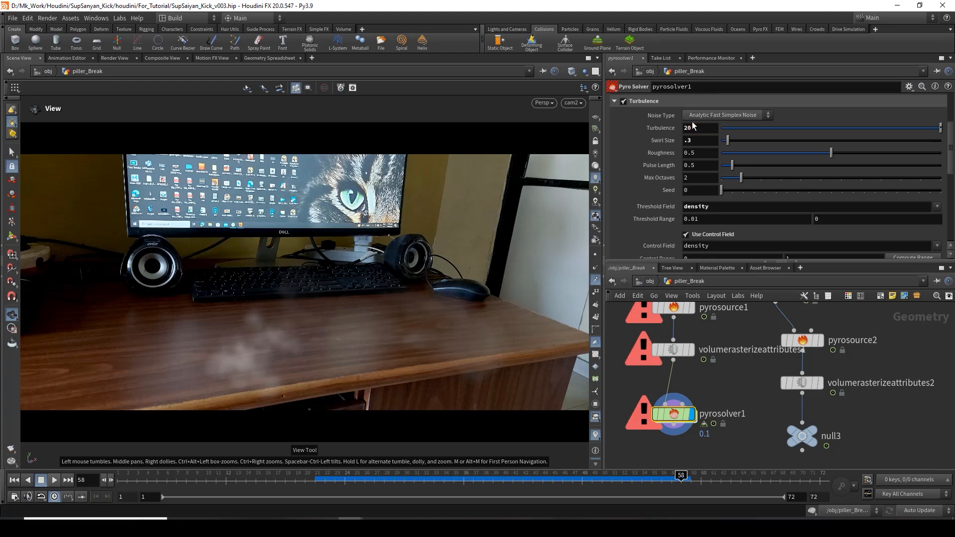
{"action": "left_click", "coordinate": [315, 479]}
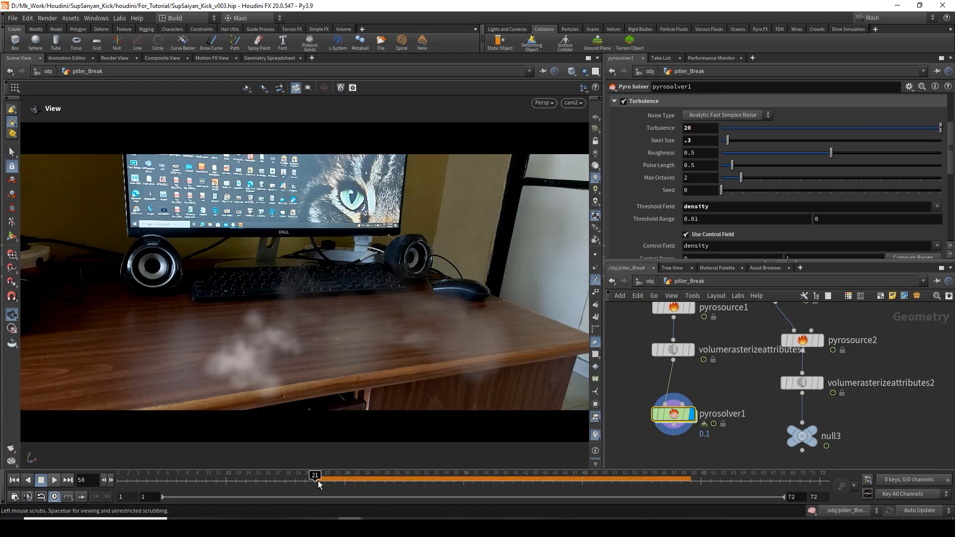
{"action": "left_click", "coordinate": [56, 481]}
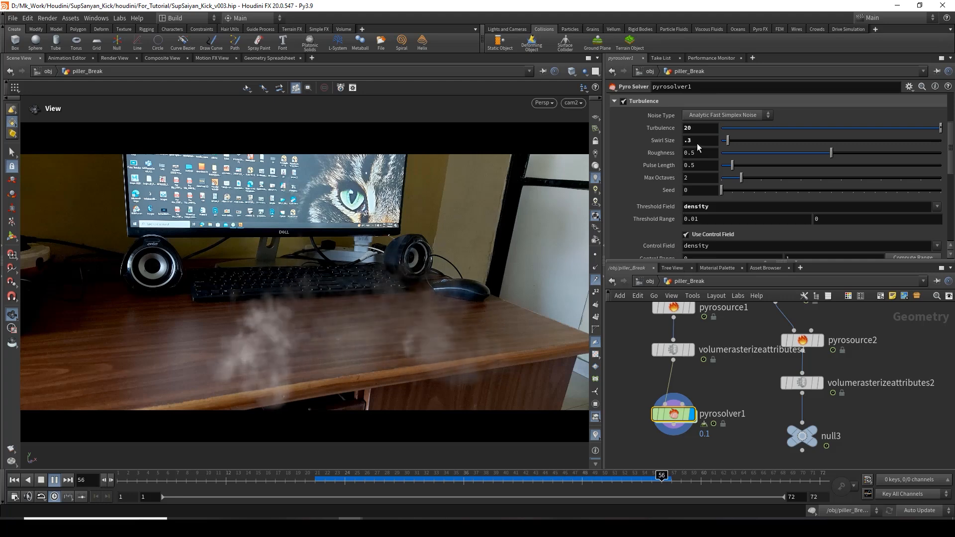
- Set pyrosolver1's Turbulence to 10
{"action": "left_click", "coordinate": [704, 129]}
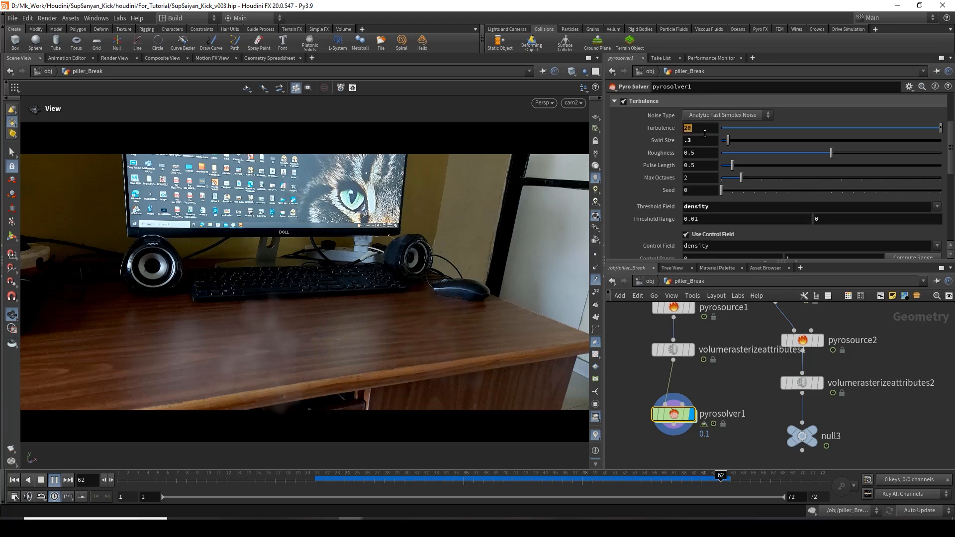
{"action": "type", "text": "10"}
{"action": "key", "text": "Return"}
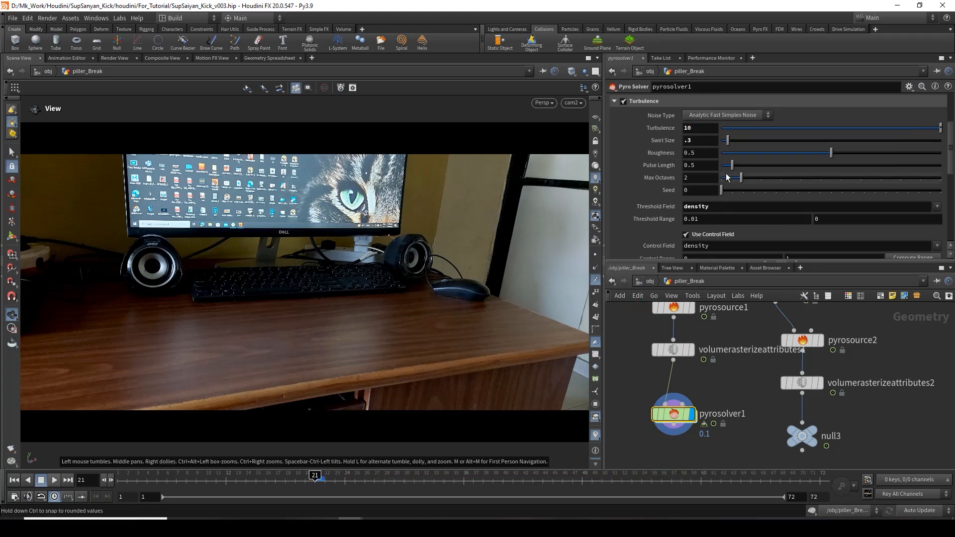
- Move the pyrosolver1 node slightly closer beneath volumerasterizeattributes1 in the piller_Break network
{"action": "scroll", "coordinate": [816, 379], "scroll_direction": "down", "scroll_amount": 3}
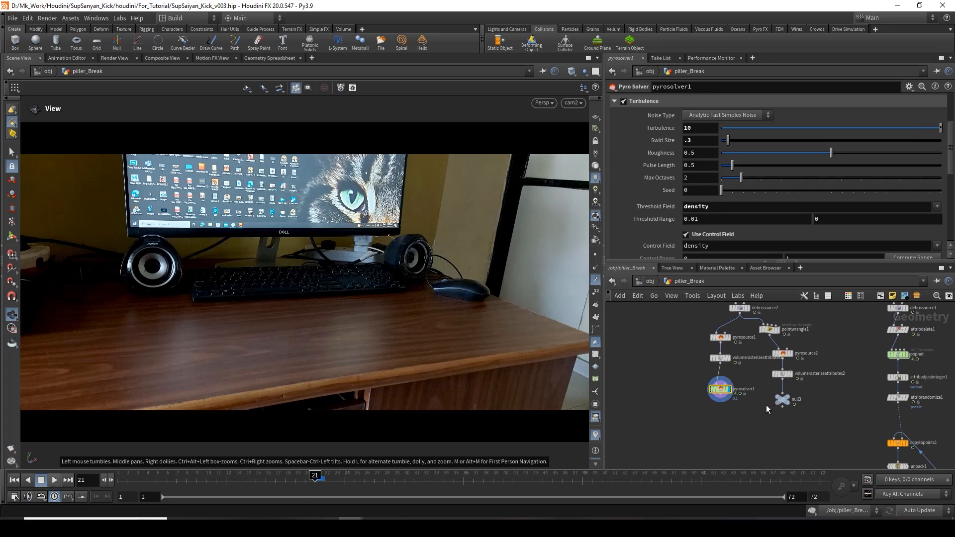
{"action": "left_click_drag", "start_coordinate": [723, 390], "coordinate": [723, 382]}
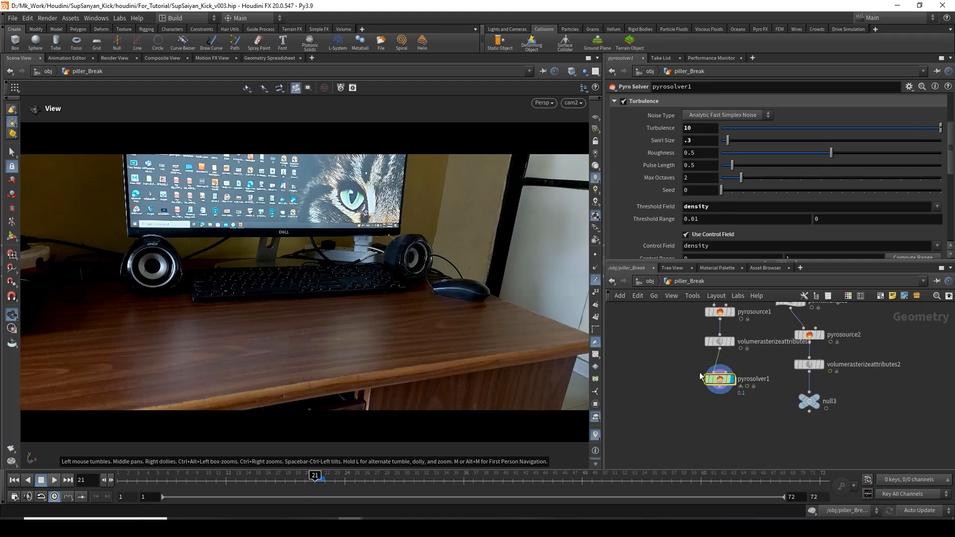
- Move pyrosolver1 slightly farther below volumerasterizeattributes1 and select the OUT_BreakPiller null beneath transformpieces1
{"action": "left_click_drag", "start_coordinate": [721, 382], "coordinate": [720, 392]}
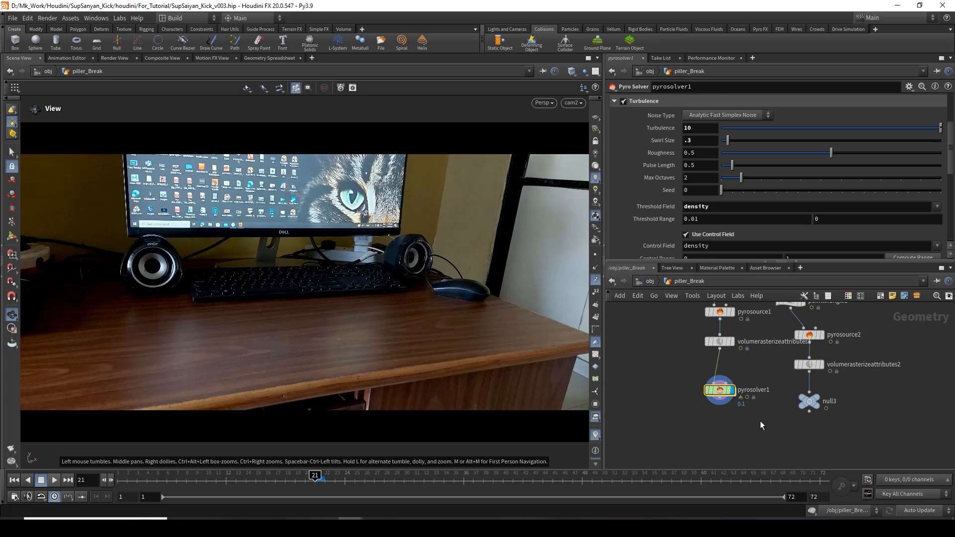
{"action": "scroll", "coordinate": [761, 425], "scroll_direction": "down", "scroll_amount": 2}
{"action": "middle_click_drag", "start_coordinate": [804, 443], "coordinate": [726, 371]}
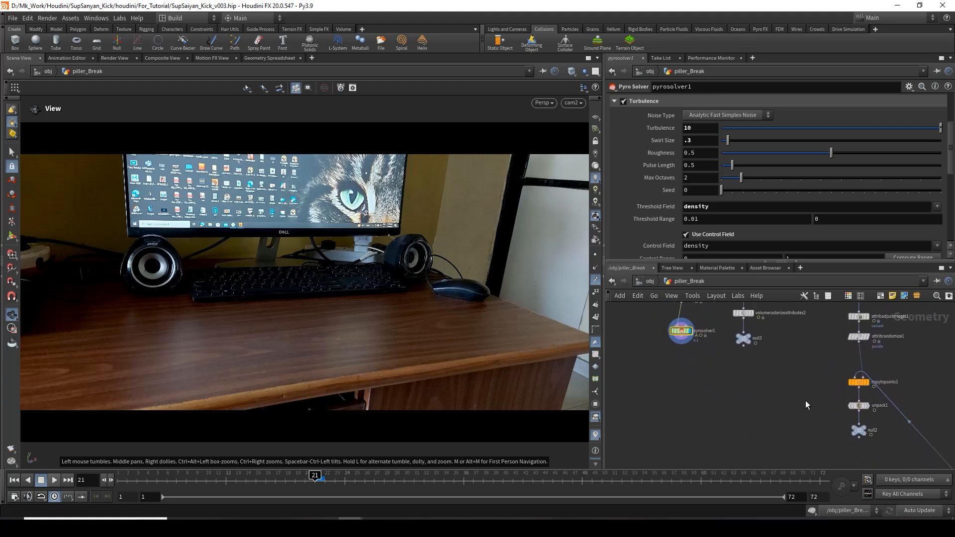
{"action": "scroll", "coordinate": [796, 413], "scroll_direction": "down", "scroll_amount": 1}
{"action": "scroll", "coordinate": [789, 421], "scroll_direction": "down", "scroll_amount": 3}
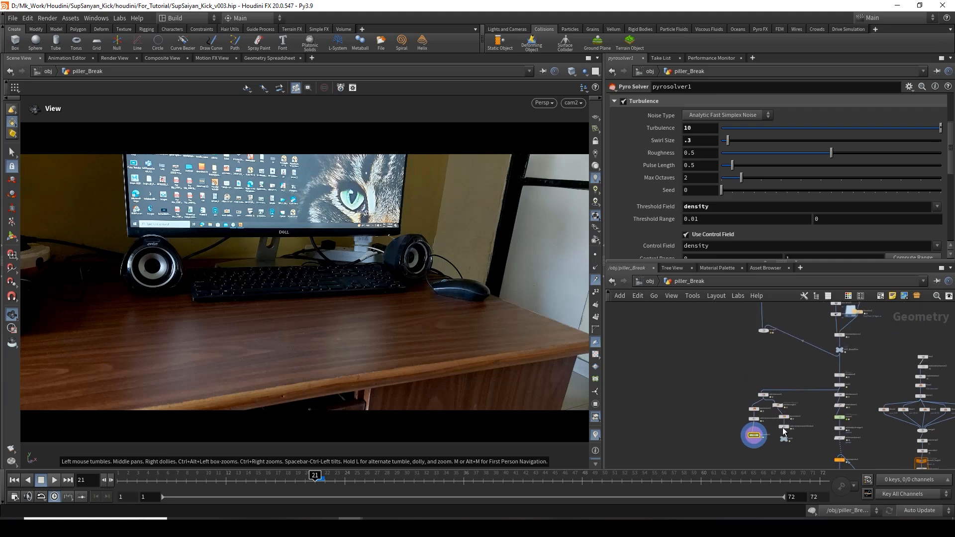
{"action": "middle_click_drag", "start_coordinate": [754, 338], "coordinate": [668, 418]}
{"action": "scroll", "coordinate": [668, 418], "scroll_direction": "up", "scroll_amount": 2}
{"action": "scroll", "coordinate": [816, 426], "scroll_direction": "up", "scroll_amount": 2}
{"action": "middle_click_drag", "start_coordinate": [813, 435], "coordinate": [835, 404]}
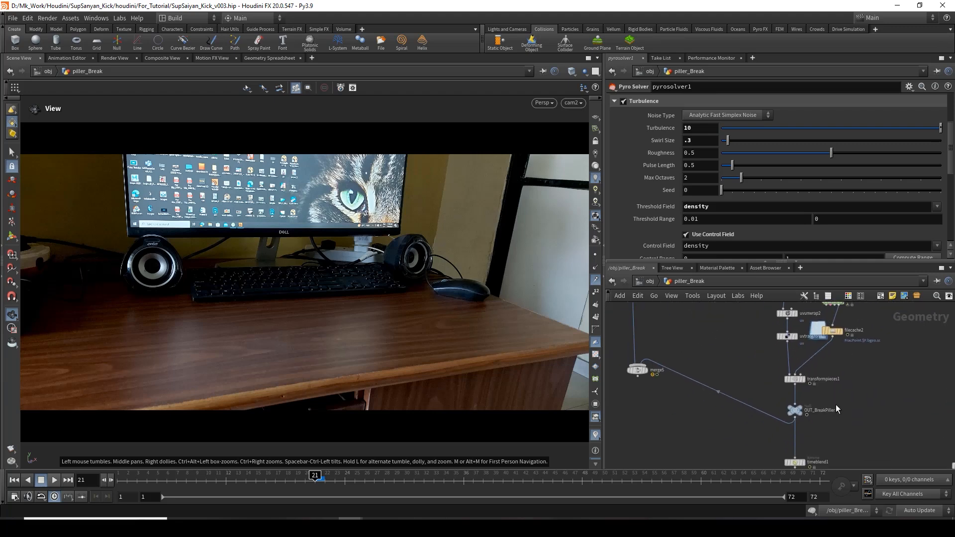
{"action": "left_click_drag", "start_coordinate": [836, 405], "coordinate": [745, 421]}
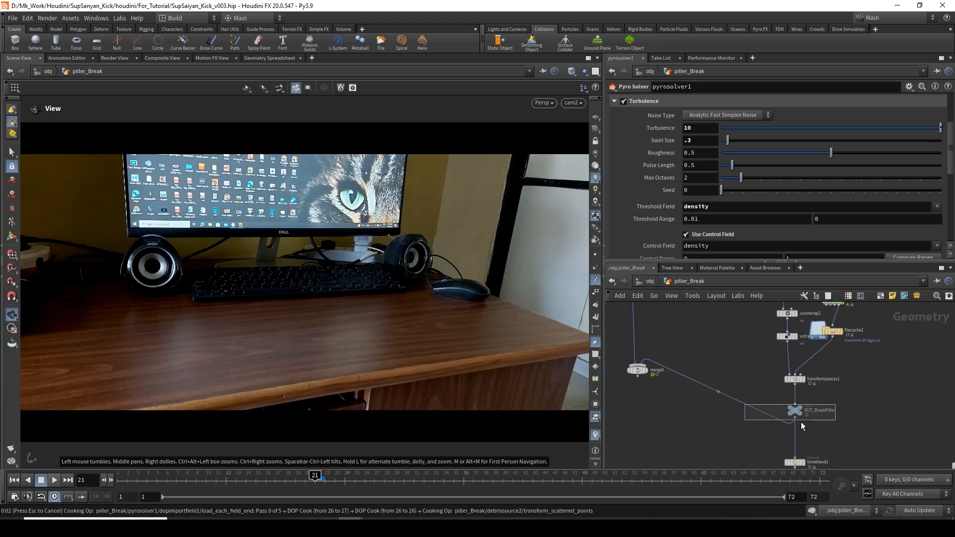
- Cancel the running cooks, close the Houdini Console, and reselect the OUT_BreakPiller null
{"action": "key", "text": "Escape"}
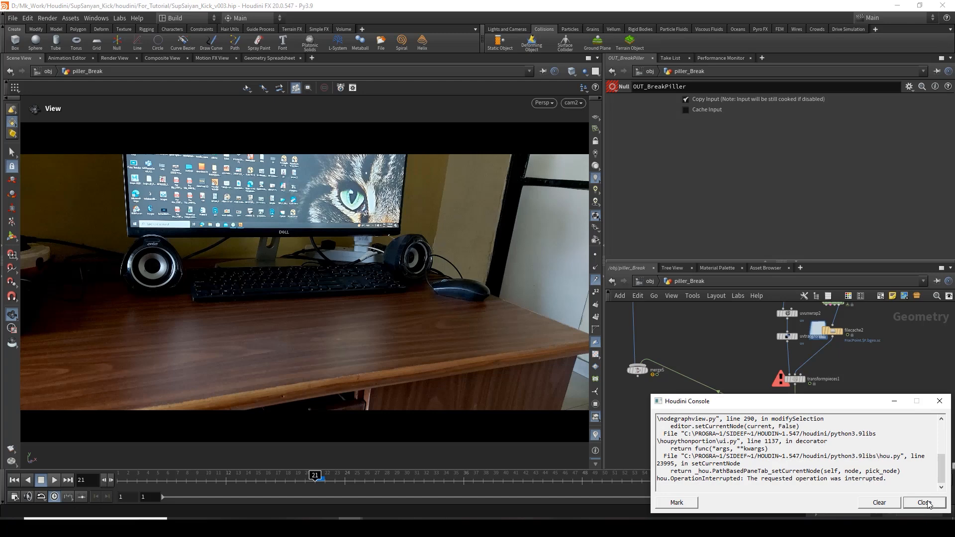
{"action": "left_click", "coordinate": [924, 503]}
{"action": "left_click_drag", "start_coordinate": [812, 433], "coordinate": [769, 414]}
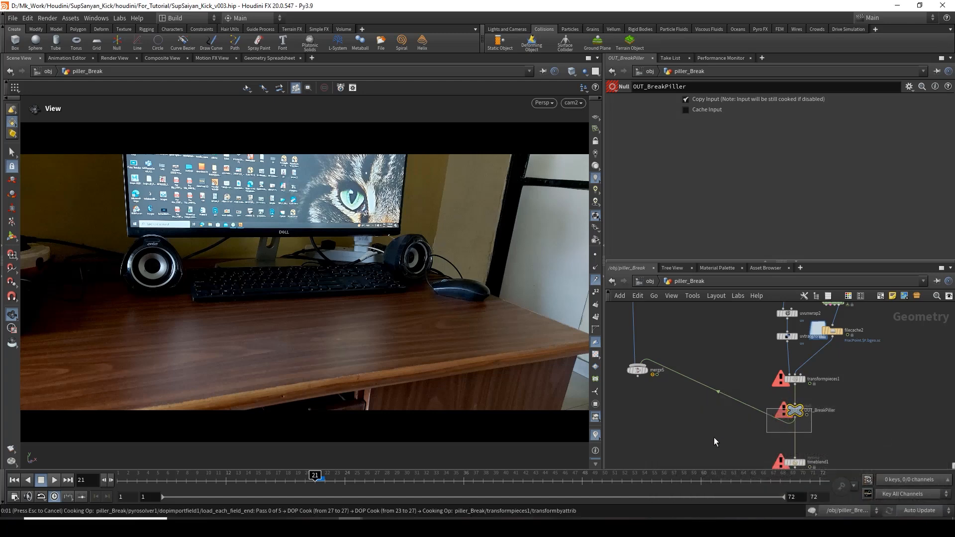
{"action": "key", "text": "Escape"}
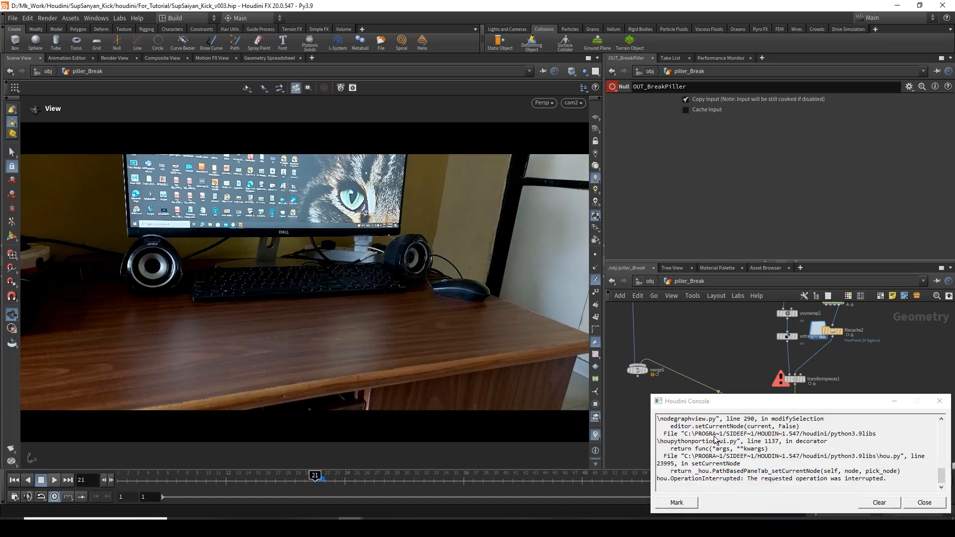
{"action": "left_click", "coordinate": [925, 503]}
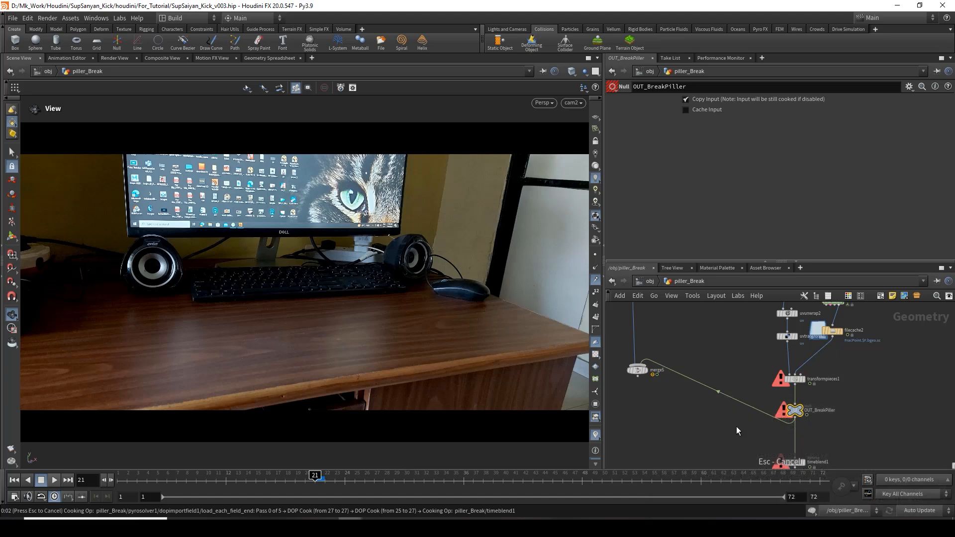
{"action": "middle_click_drag", "start_coordinate": [736, 426], "coordinate": [814, 369]}
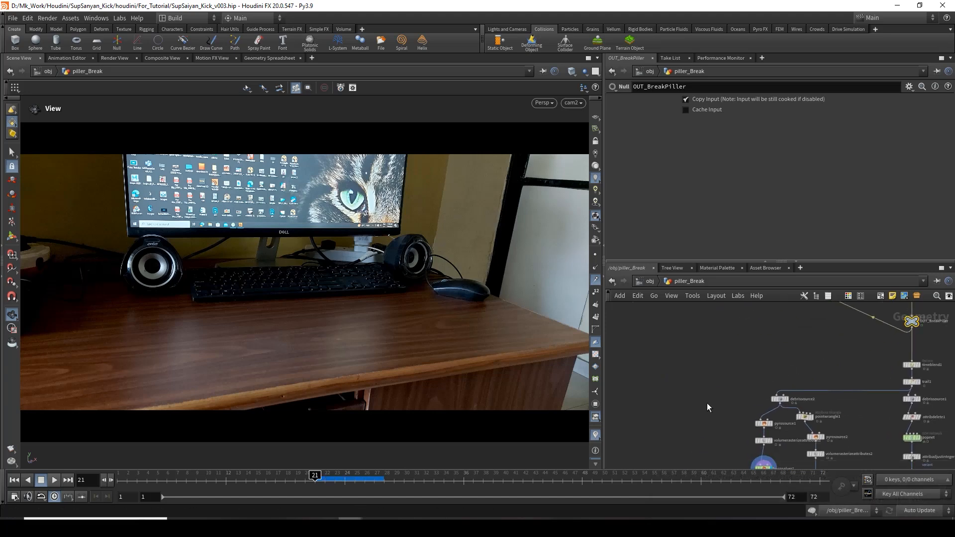
- Save the current scene under its existing file name
{"action": "left_click", "coordinate": [2, 13]}
{"action": "left_click", "coordinate": [2, 15]}
{"action": "left_click", "coordinate": [12, 18]}
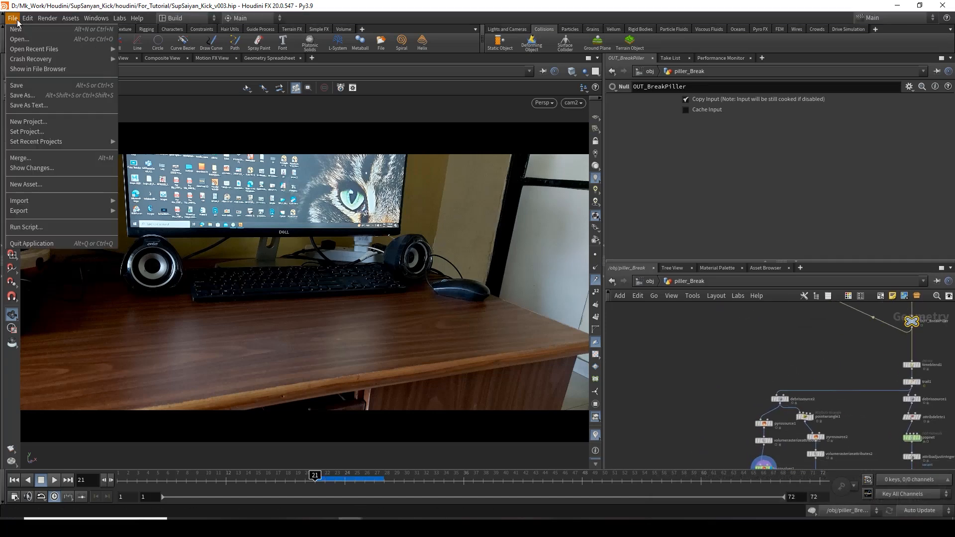
{"action": "left_click", "coordinate": [40, 86]}
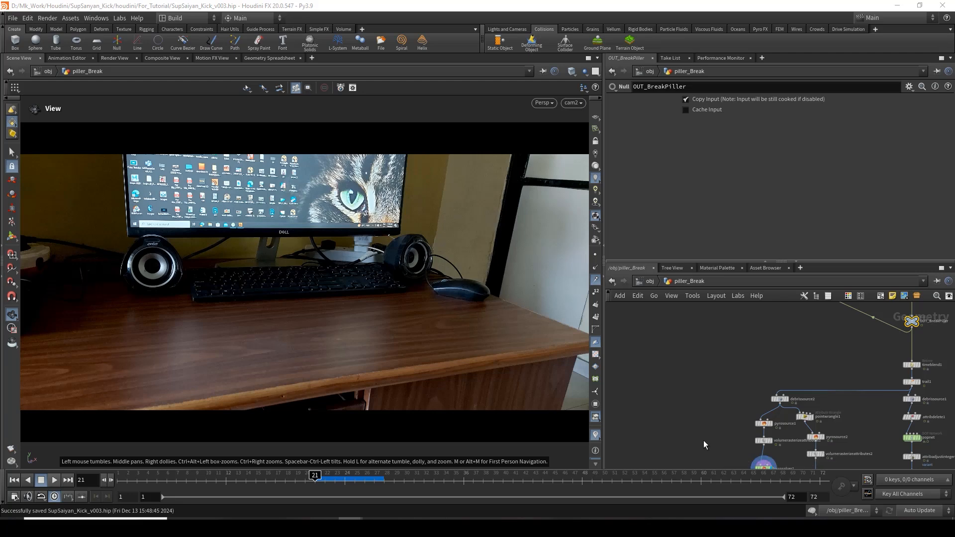
- Add an Object Merge node beside the pyro source branch and set Object 1 to /obj/piller_Break/OUT_BreakPiller
{"action": "middle_click_drag", "start_coordinate": [704, 442], "coordinate": [684, 401]}
{"action": "scroll", "coordinate": [698, 399], "scroll_direction": "up", "scroll_amount": 1}
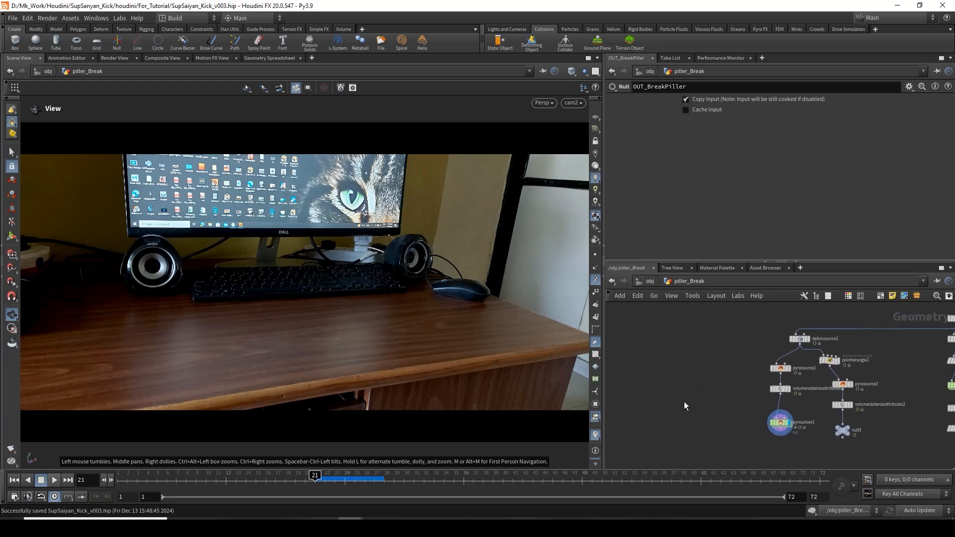
{"action": "key", "text": "Tab"}
{"action": "type", "text": "om"}
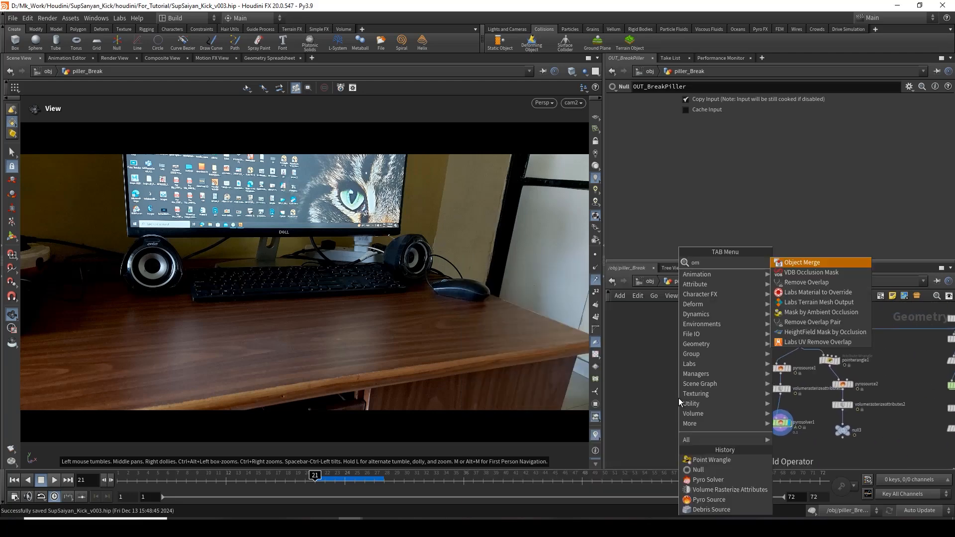
{"action": "key", "text": "Return"}
{"action": "left_click", "coordinate": [679, 401]}
{"action": "left_click", "coordinate": [822, 128]}
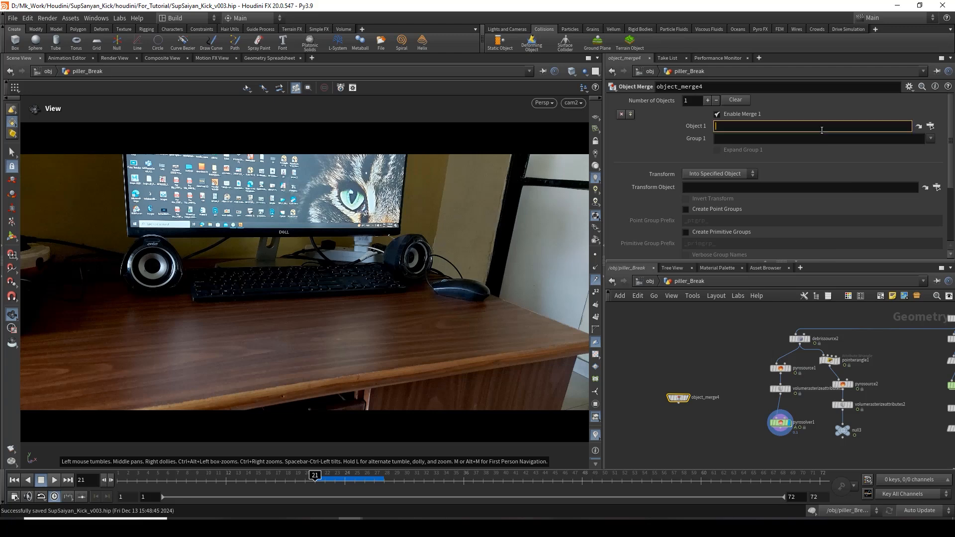
{"action": "type", "text": "/obj/piller_Break/OUT_BreakPiller"}
{"action": "key", "text": "Return"}
- Display the object_merge4 node and go to frame 24 to view the broken pillar with the smoke
{"action": "mouse_move", "coordinate": [677, 401]}
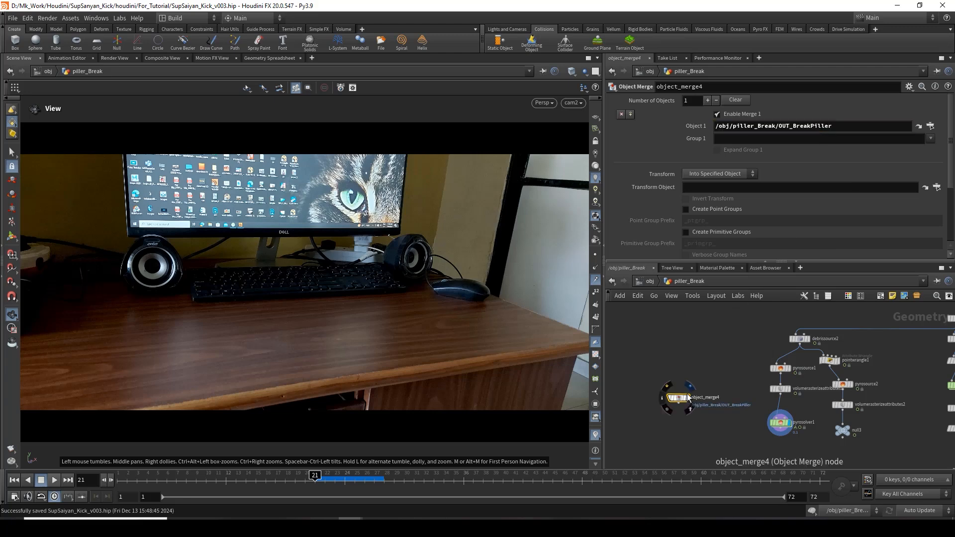
{"action": "scroll", "coordinate": [674, 403], "scroll_direction": "up", "scroll_amount": 3}
{"action": "left_click", "coordinate": [690, 401]}
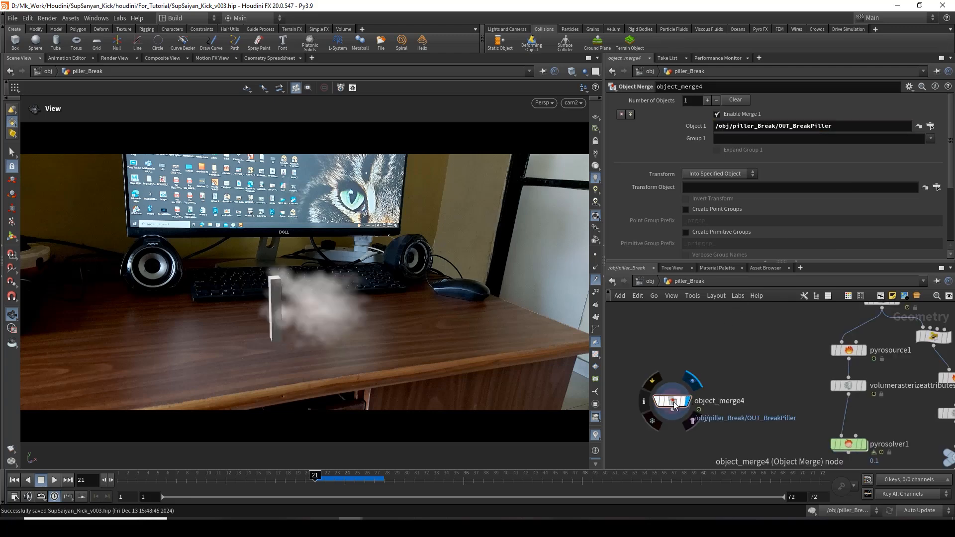
{"action": "mouse_move", "coordinate": [329, 477]}
{"action": "left_mouse_down"}
{"action": "mouse_move", "coordinate": [356, 476]}
{"action": "mouse_move", "coordinate": [317, 476]}
{"action": "mouse_move", "coordinate": [363, 476]}
{"action": "mouse_move", "coordinate": [345, 476]}
{"action": "left_mouse_up"}
{"action": "middle_click_drag", "start_coordinate": [801, 425], "coordinate": [793, 409]}
{"action": "scroll", "coordinate": [786, 404], "scroll_direction": "down", "scroll_amount": 2}
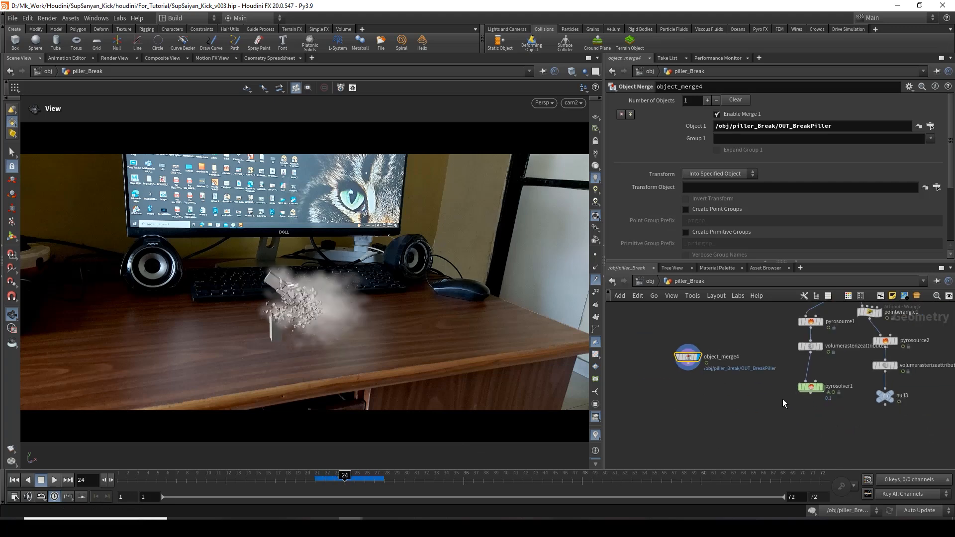
{"action": "scroll", "coordinate": [732, 400], "scroll_direction": "up", "scroll_amount": 2}
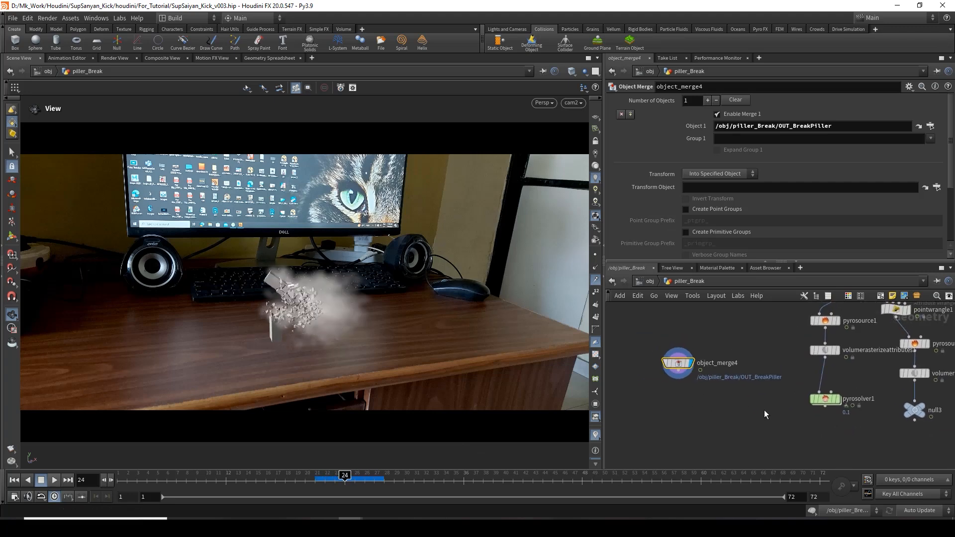
- Add a VDB from Polygons node fed by object_merge4's output
{"action": "left_click", "coordinate": [676, 381]}
{"action": "key", "text": "Tab"}
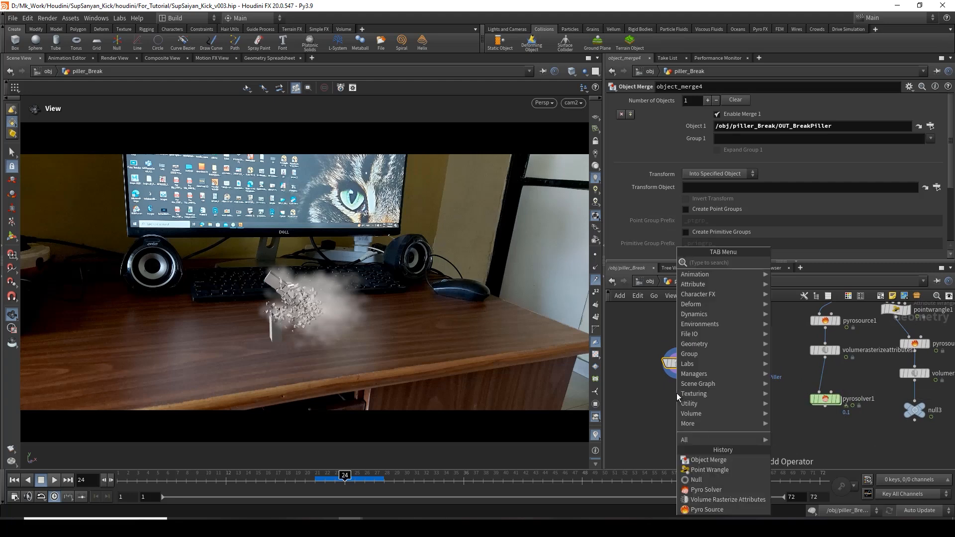
{"action": "type", "text": "vdbra"}
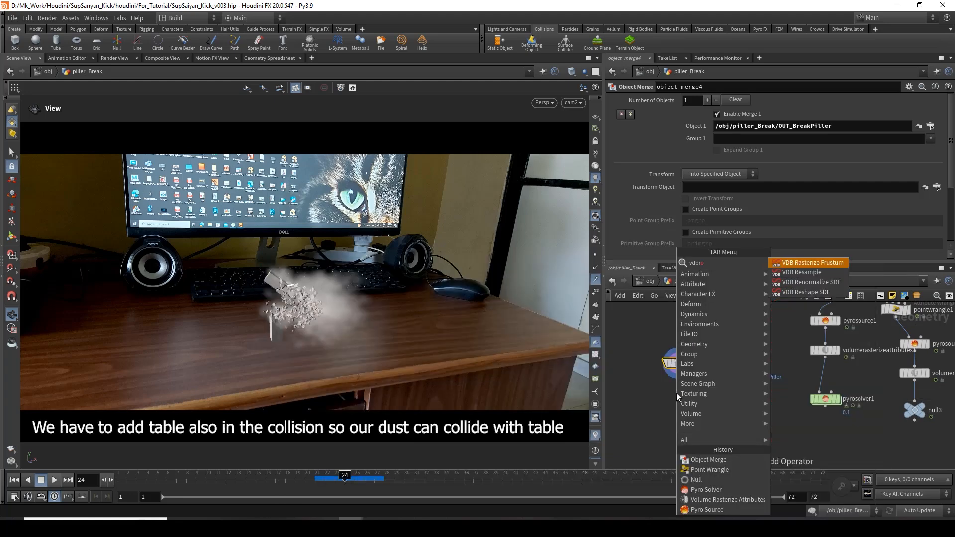
{"action": "key", "text": "Up"}
{"action": "key", "text": "Up"}
{"action": "key", "text": "Up"}
{"action": "key", "text": "BackSpace"}
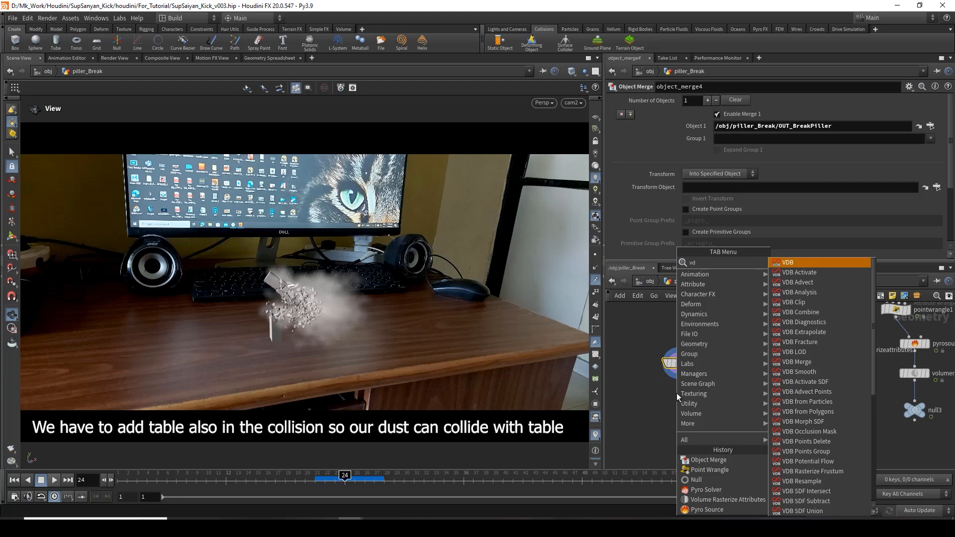
{"action": "type", "text": "bfr"}
{"action": "key", "text": "Down"}
{"action": "key", "text": "Down"}
{"action": "key", "text": "Return"}
{"action": "key", "text": "Return"}
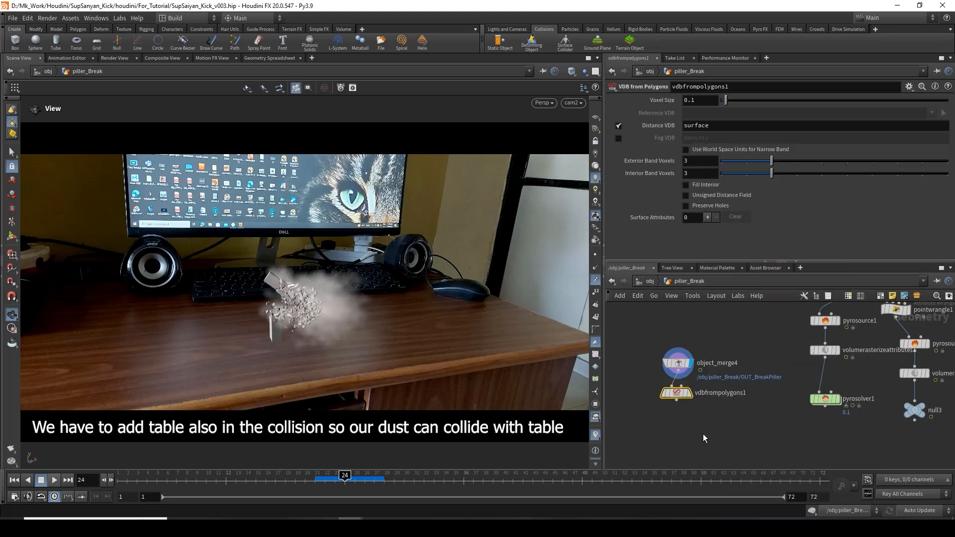
- Display vdbfrompolygons1 and set its Voxel Size to 0.05
{"action": "left_click", "coordinate": [689, 394]}
{"action": "left_click_drag", "start_coordinate": [679, 393], "coordinate": [685, 396]}
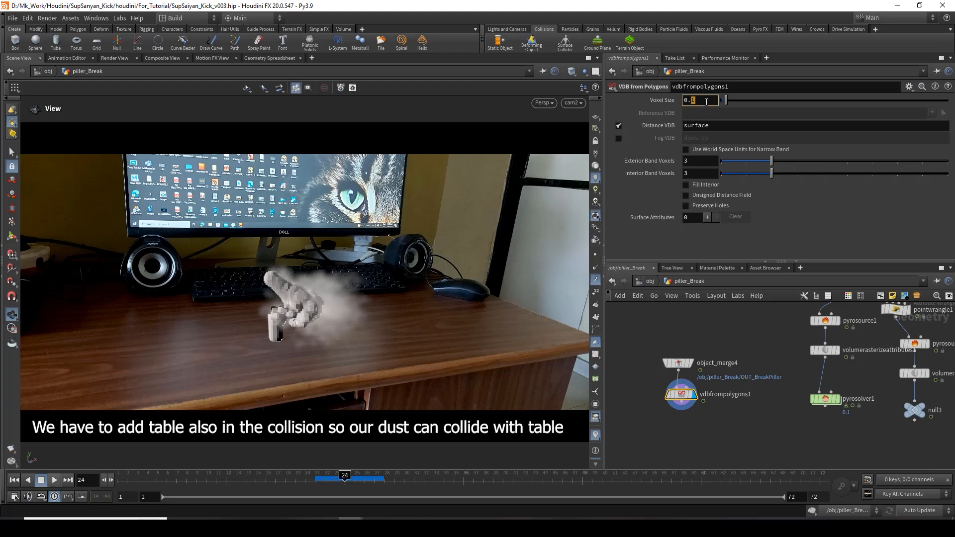
{"action": "key", "text": "Return"}
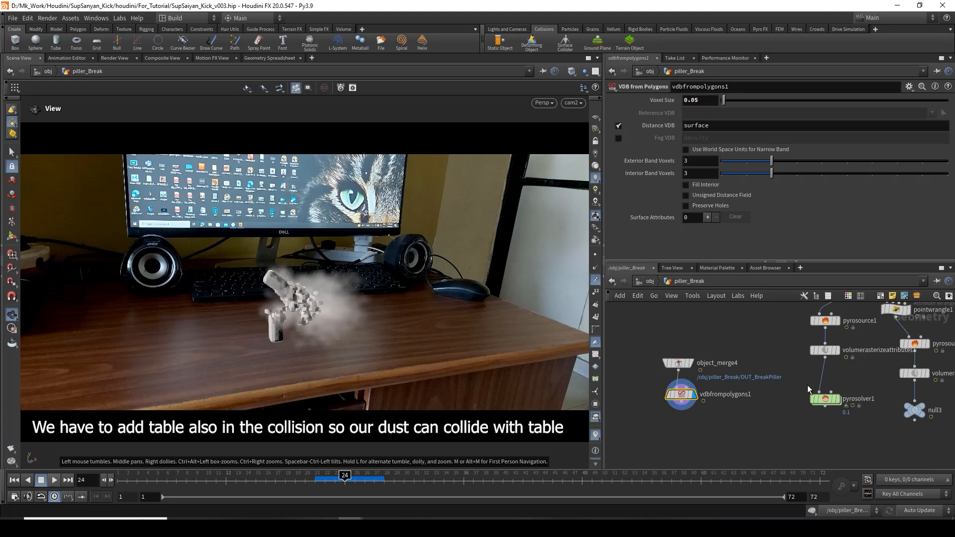
- Set vdbfrompolygons1's Voxel Size to 0.03 and inspect the converted pillar debris up close
{"action": "scroll", "coordinate": [765, 390], "scroll_direction": "up", "scroll_amount": 2}
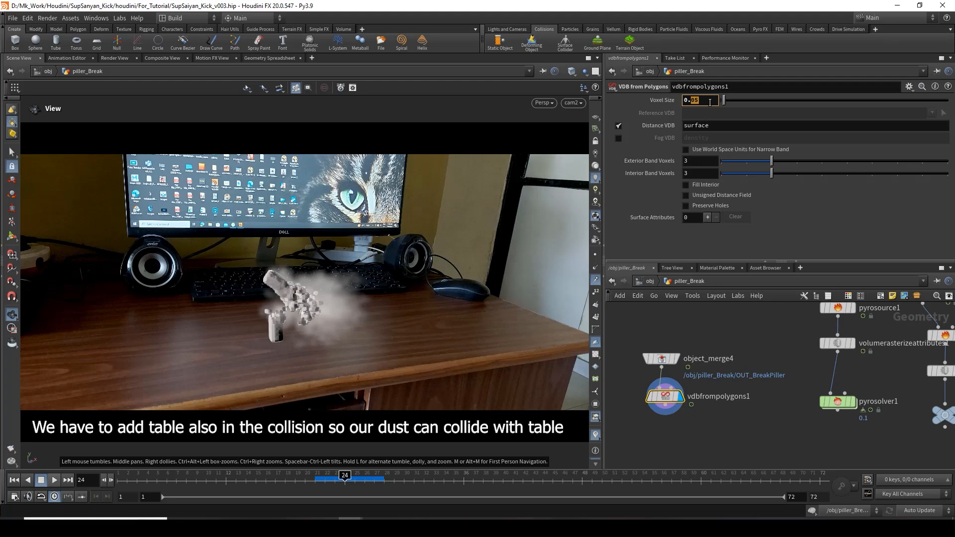
{"action": "right_click_drag", "start_coordinate": [293, 331], "coordinate": [439, 322]}
{"action": "left_click_drag", "start_coordinate": [380, 320], "coordinate": [395, 370]}
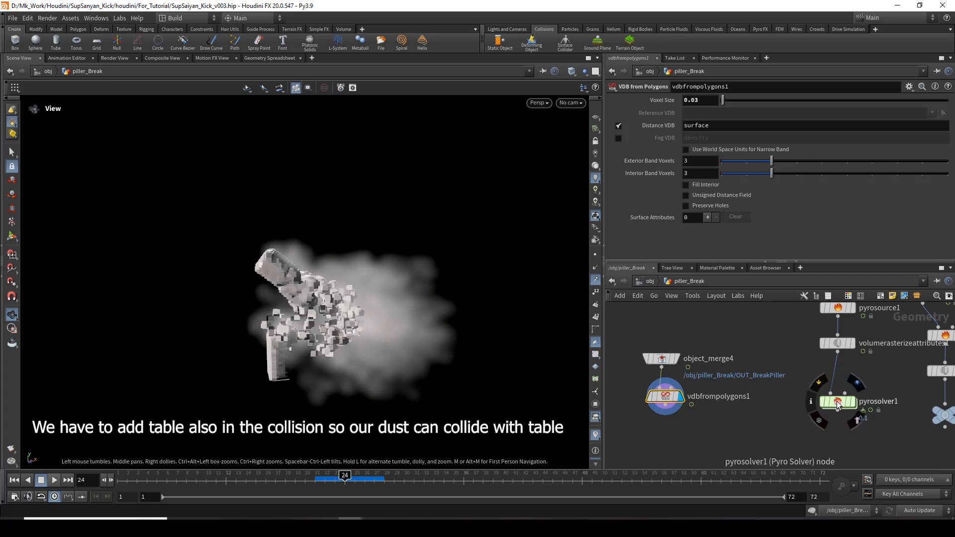
- Move pyrosolver1 slightly lower and connect vdbfrompolygons1's output to its second input as the collision source
{"action": "left_click_drag", "start_coordinate": [837, 402], "coordinate": [837, 416]}
{"action": "mouse_move", "coordinate": [649, 397]}
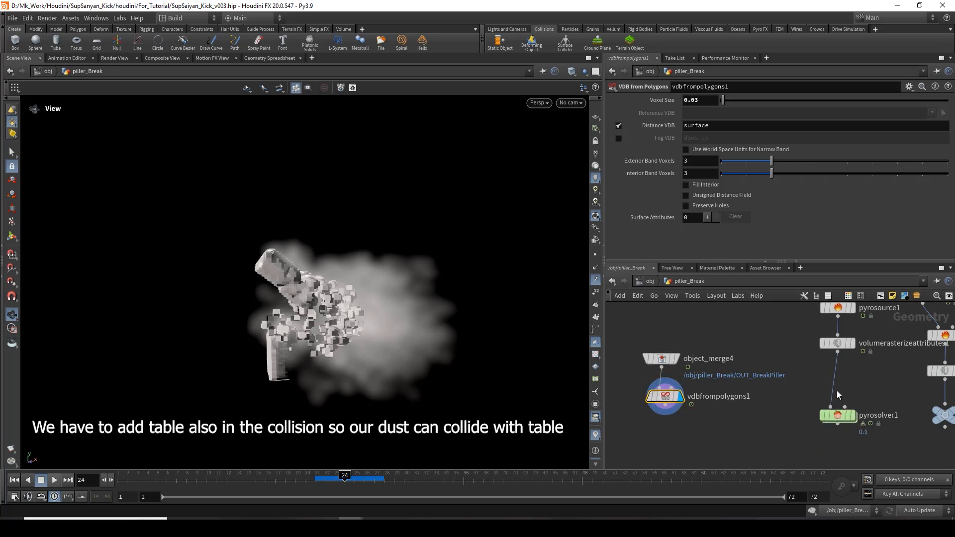
{"action": "left_click", "coordinate": [846, 408]}
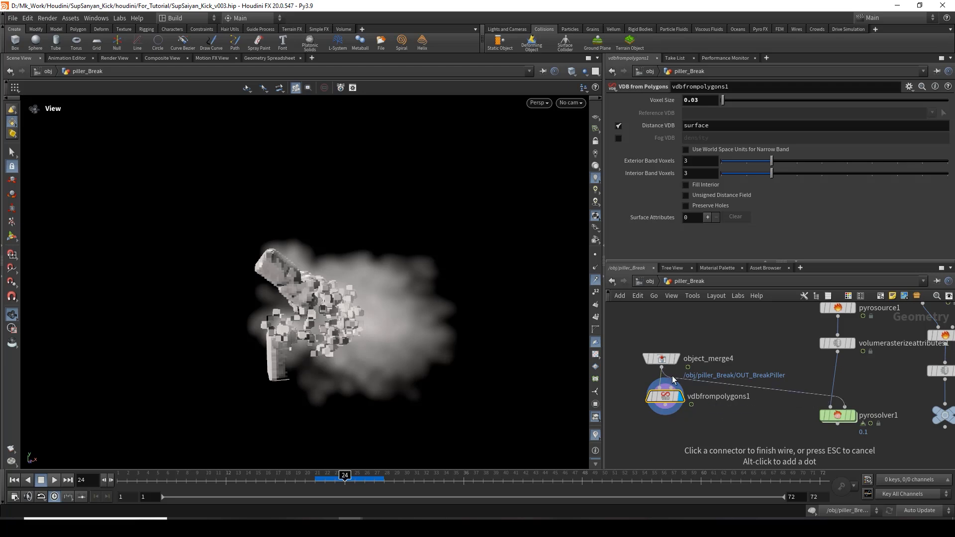
{"action": "left_click", "coordinate": [666, 405]}
{"action": "left_click", "coordinate": [667, 421]}
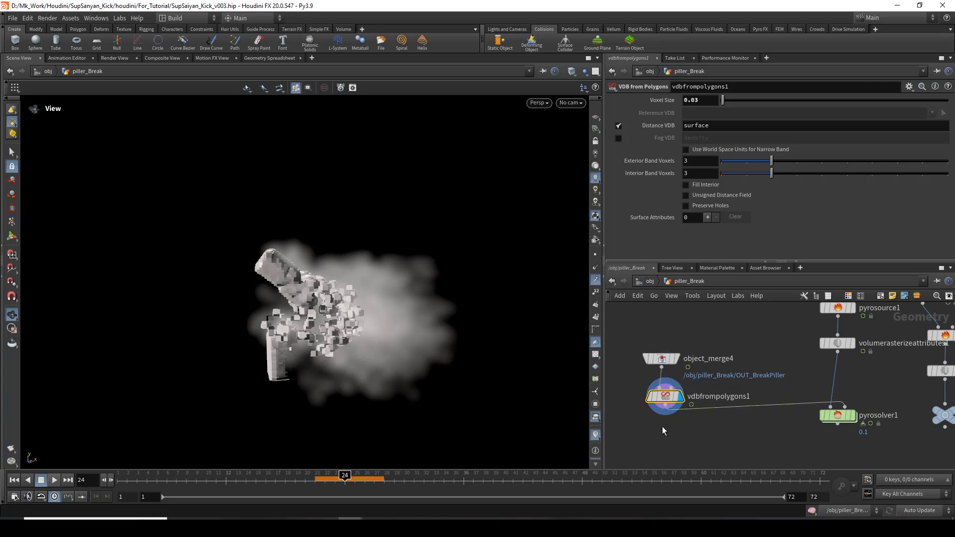
- Compare vdbfrompolygons1 with the pyrosolver1 smoke, then resimulate from frame 21 to check the collision
{"action": "left_click", "coordinate": [853, 415]}
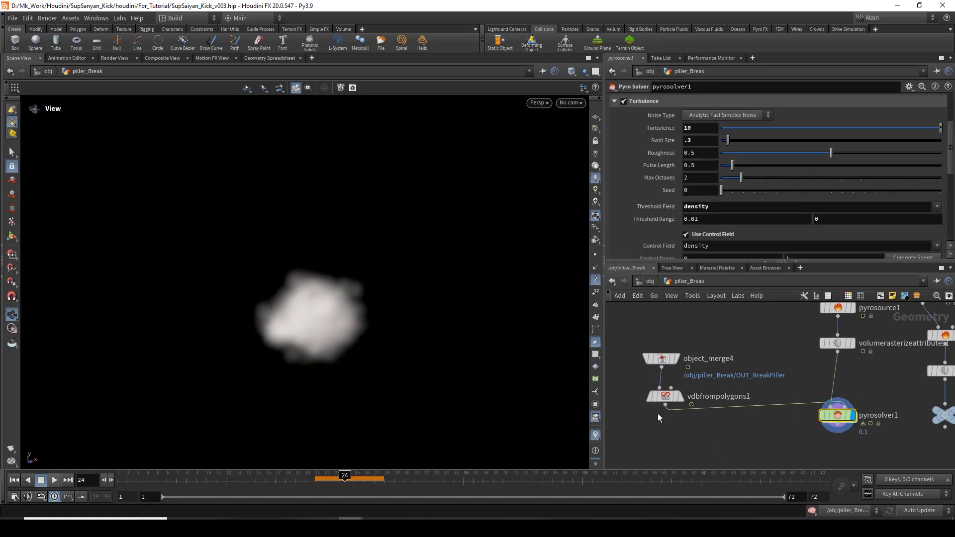
{"action": "left_click", "coordinate": [681, 397]}
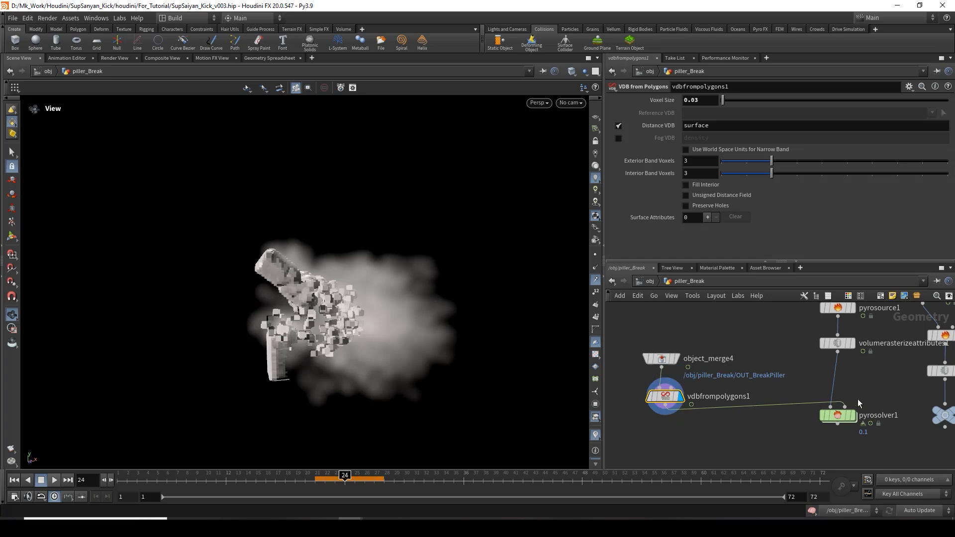
{"action": "left_click", "coordinate": [855, 417]}
{"action": "left_click", "coordinate": [840, 414]}
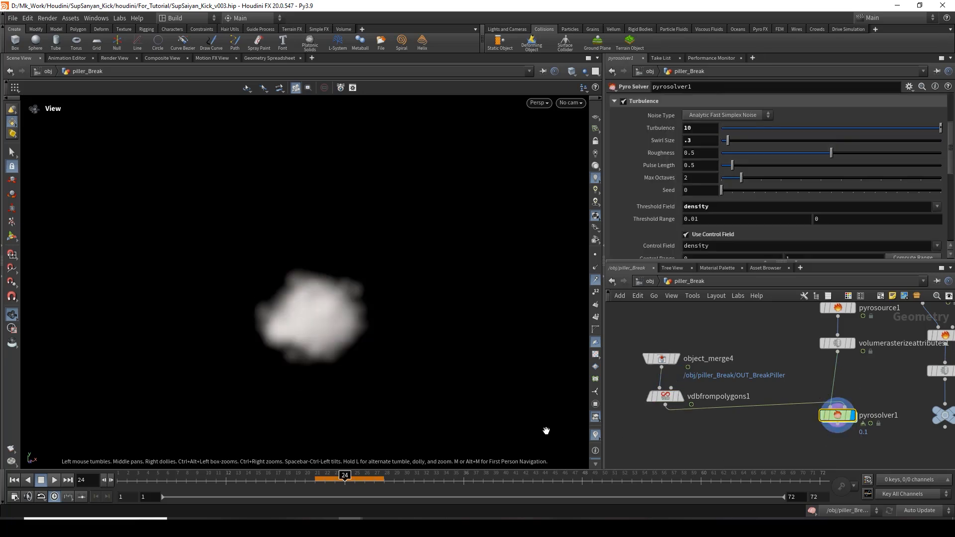
{"action": "left_click", "coordinate": [316, 479]}
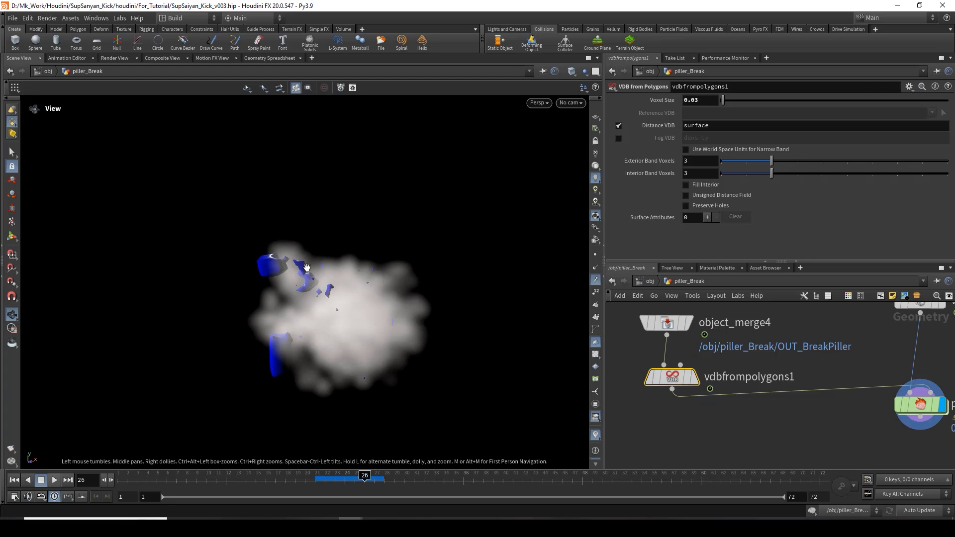
{"action": "middle_click_drag", "start_coordinate": [721, 418], "coordinate": [719, 434]}
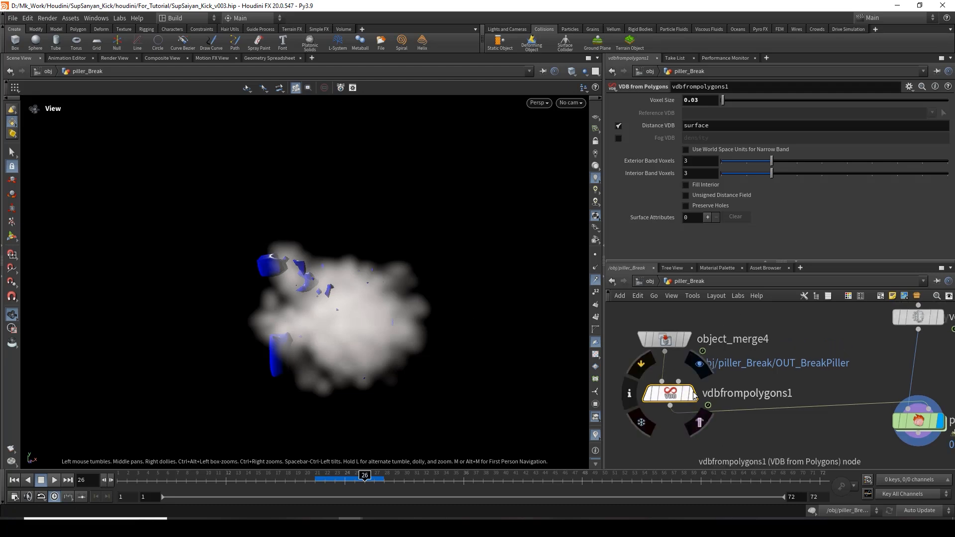
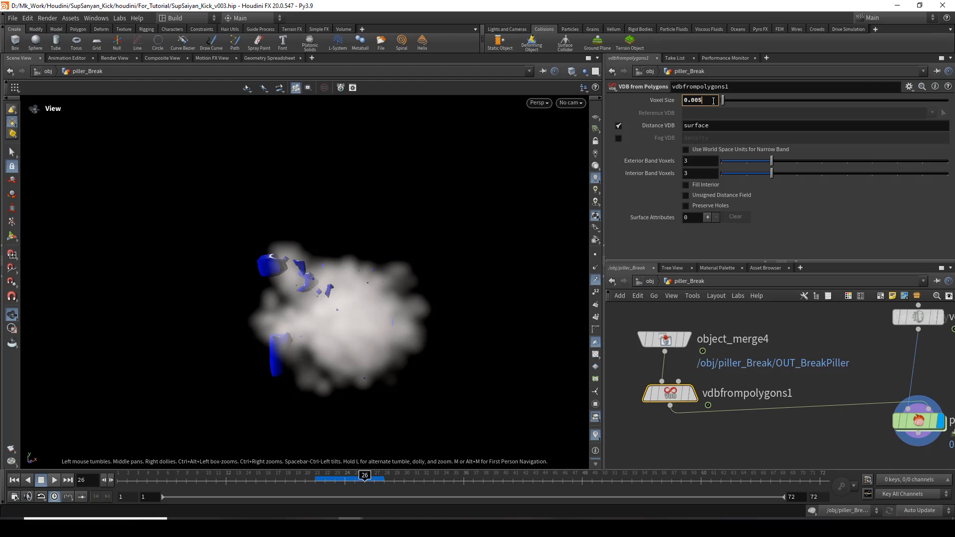
- Set vdbfrompolygons1's Voxel Size to 0.005, check the smoke over the following frames, and return to frame 21
{"action": "key", "text": "Return"}
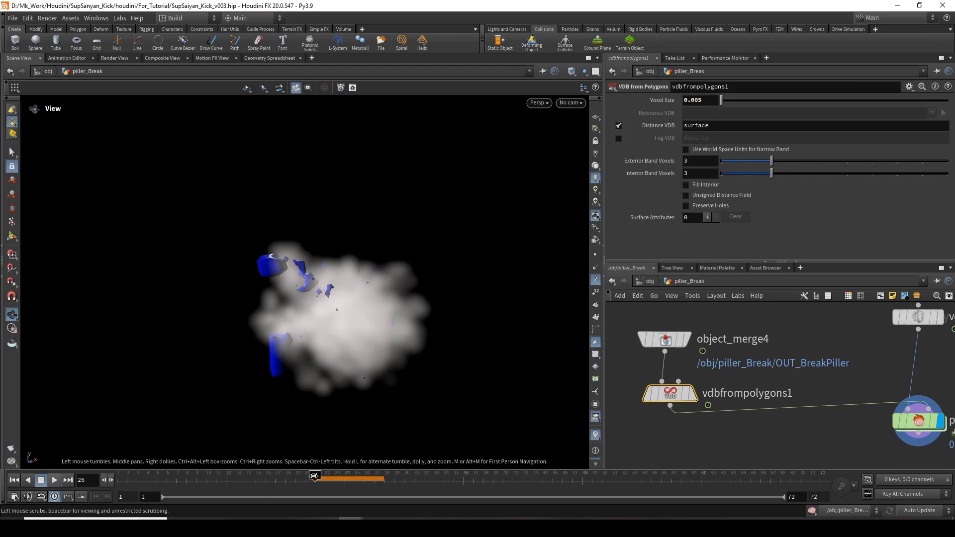
{"action": "left_click_drag", "start_coordinate": [314, 476], "coordinate": [375, 478]}
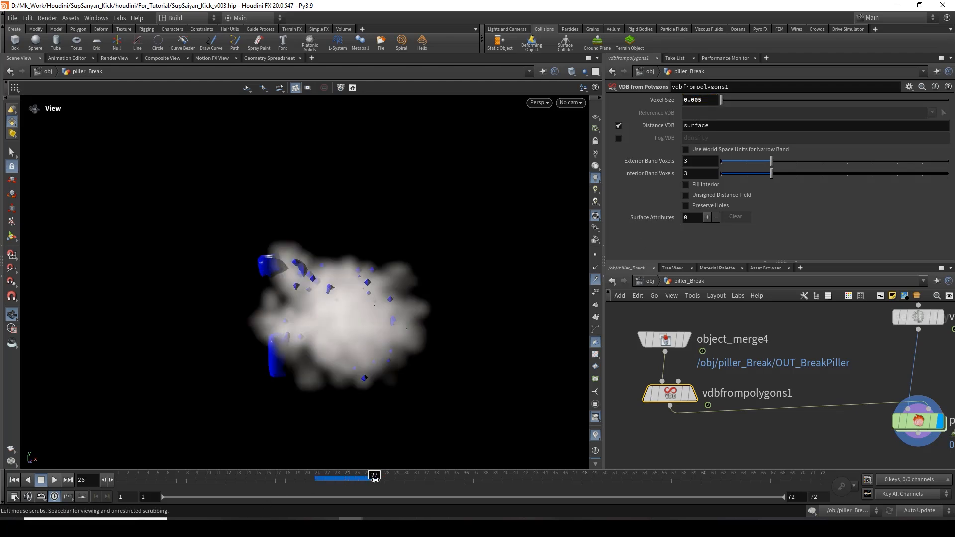
{"action": "left_click", "coordinate": [316, 477]}
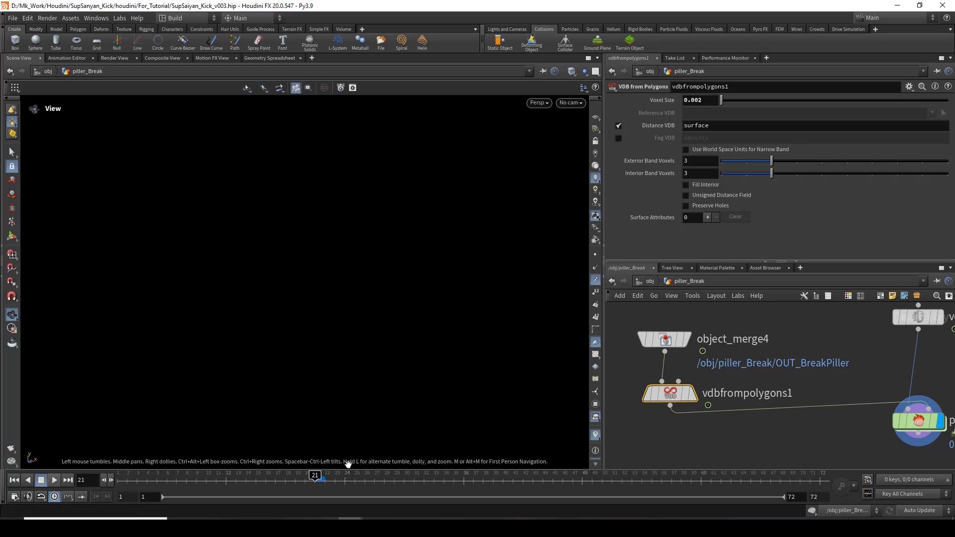
- Set vdbfrompolygons1's Voxel Size to 0.002, simulate past frame 21, and compare it with the object_merge4 pillar geometry
{"action": "left_click_drag", "start_coordinate": [354, 484], "coordinate": [383, 482]}
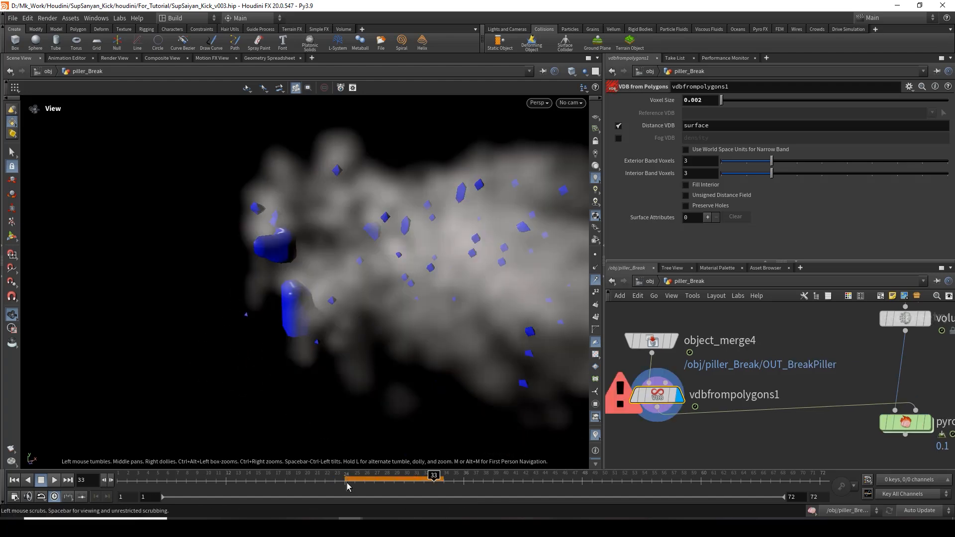
{"action": "left_click_drag", "start_coordinate": [351, 484], "coordinate": [346, 484]}
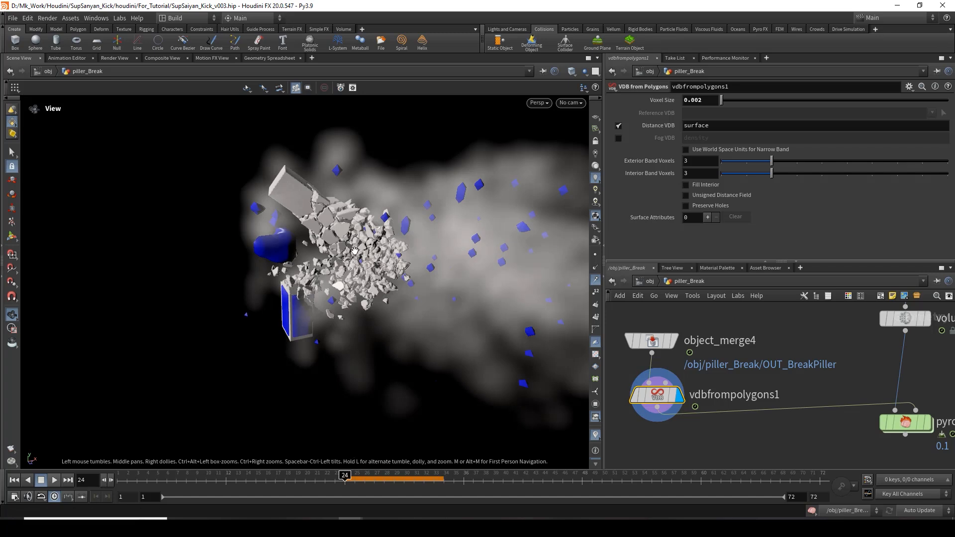
{"action": "left_click", "coordinate": [677, 341]}
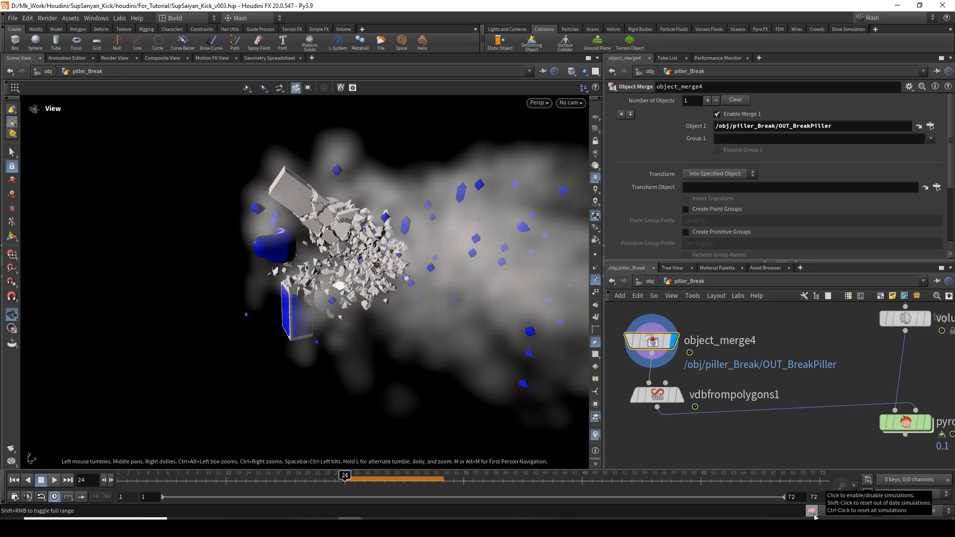
{"action": "left_click_drag", "start_coordinate": [336, 482], "coordinate": [295, 482]}
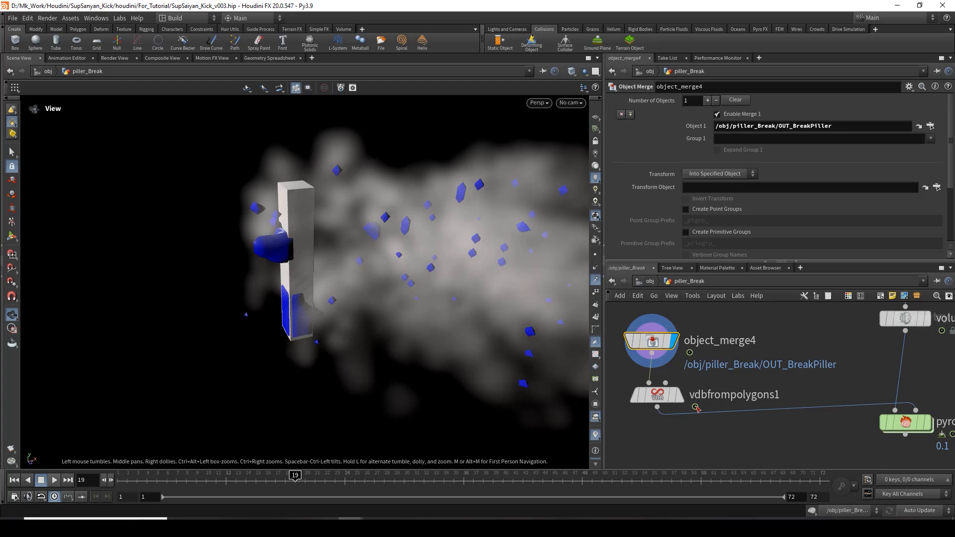
- Reset the viewport to clear leftover smoke and scrub through the pillar break on object_merge4
{"action": "left_click_drag", "start_coordinate": [385, 187], "coordinate": [396, 256]}
{"action": "left_click", "coordinate": [119, 19]}
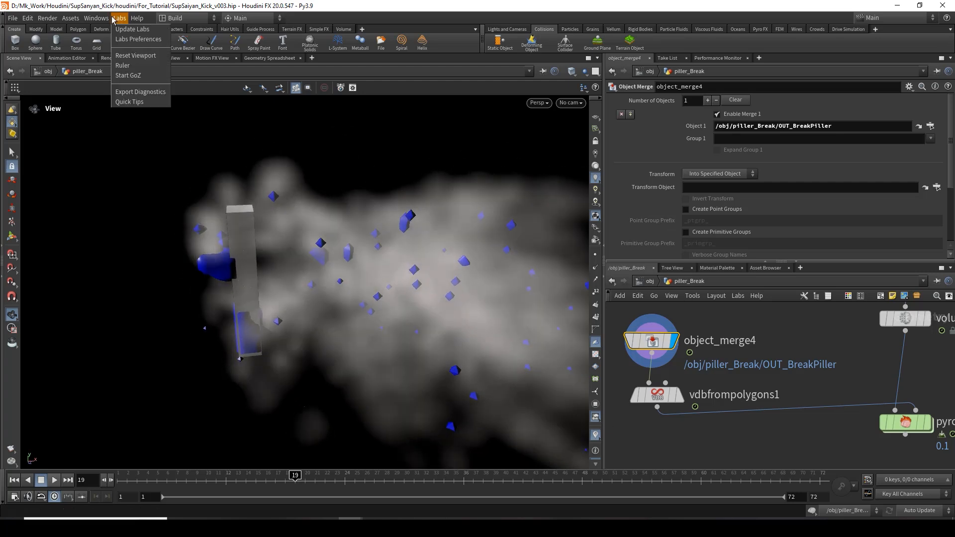
{"action": "left_click", "coordinate": [128, 55]}
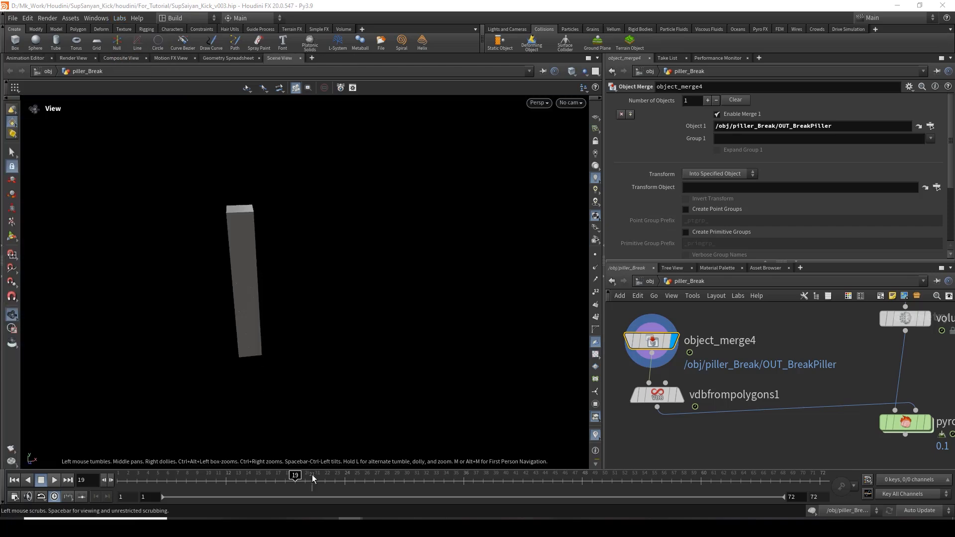
{"action": "left_click_drag", "start_coordinate": [312, 477], "coordinate": [355, 479]}
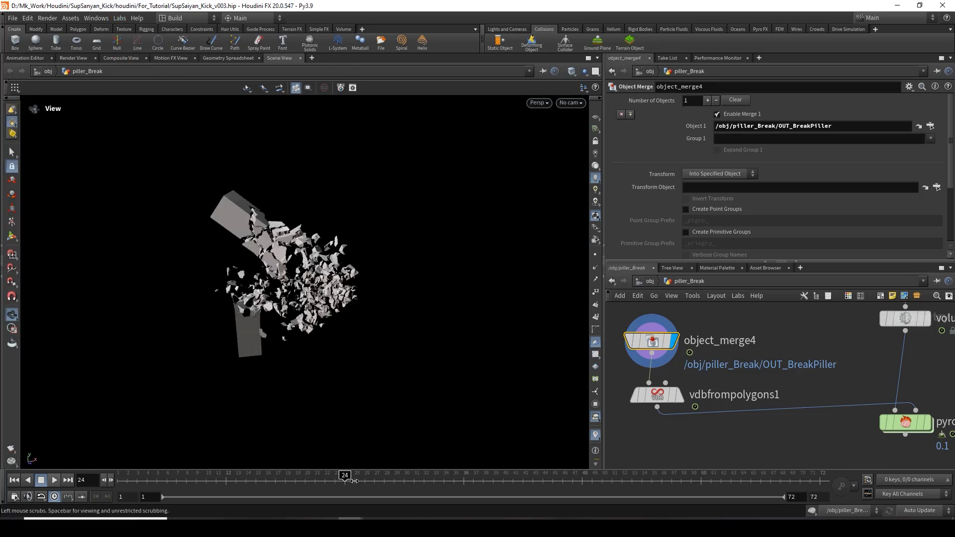
- Display vdbfrompolygons1 at frame 25 and examine the VDB pillar debris up close
{"action": "scroll", "coordinate": [687, 411], "scroll_direction": "up", "scroll_amount": 3}
{"action": "middle_click_drag", "start_coordinate": [686, 409], "coordinate": [737, 399]}
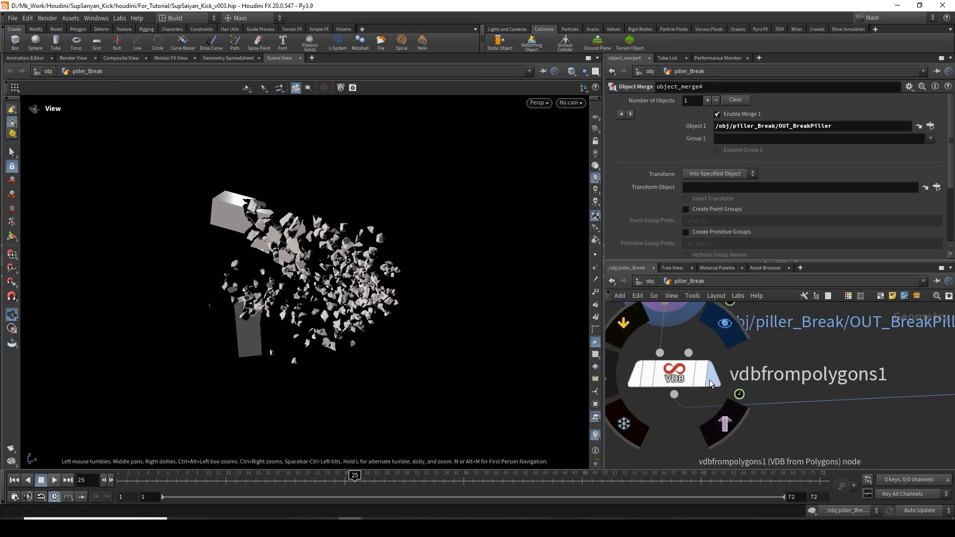
{"action": "left_click", "coordinate": [677, 377]}
{"action": "key", "text": "r"}
{"action": "left_click_drag", "start_coordinate": [267, 223], "coordinate": [329, 318]}
{"action": "middle_click_drag", "start_coordinate": [676, 450], "coordinate": [696, 381]}
- Add a Convert VDB node after vdbfrompolygons1, set Convert To to Polygons, and display it
{"action": "key", "text": "Tab"}
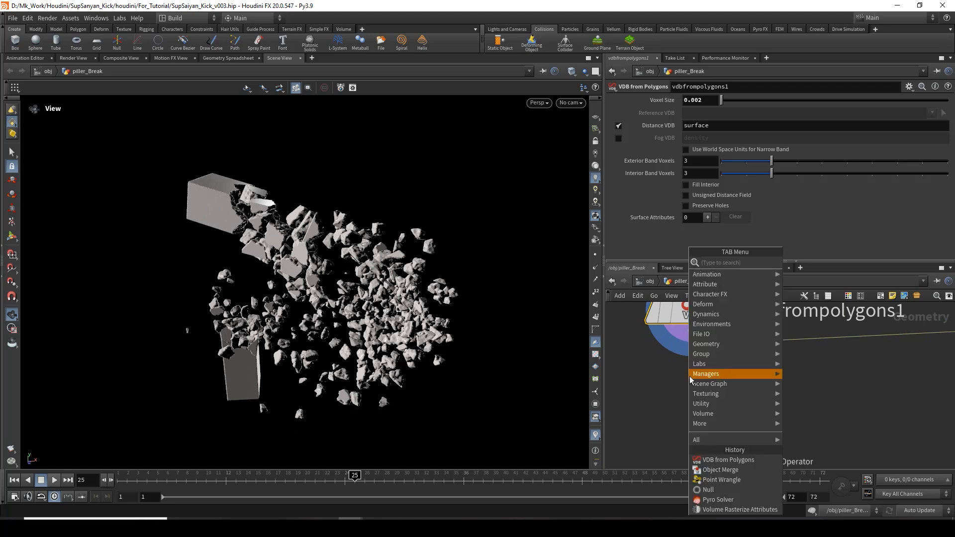
{"action": "type", "text": "convdb"}
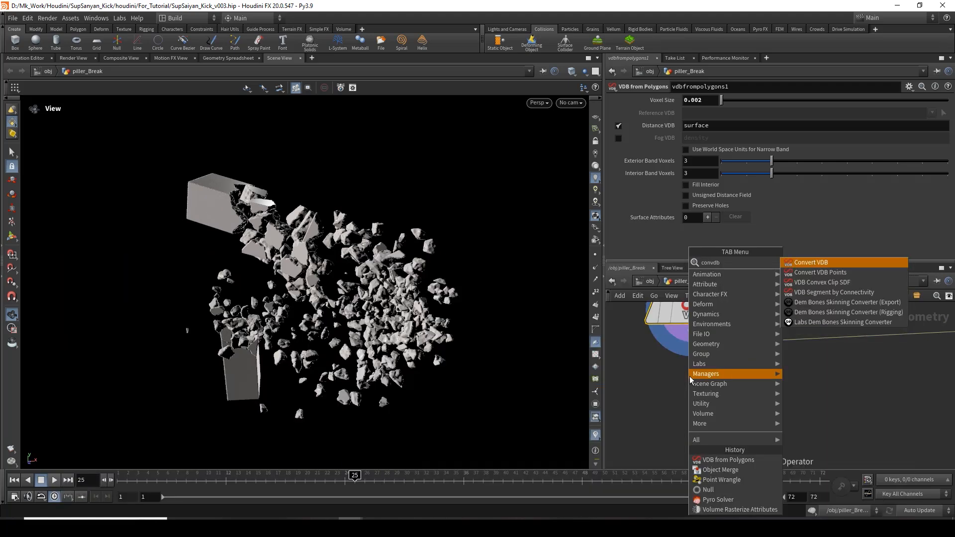
{"action": "key", "text": "Return"}
{"action": "left_click", "coordinate": [687, 399]}
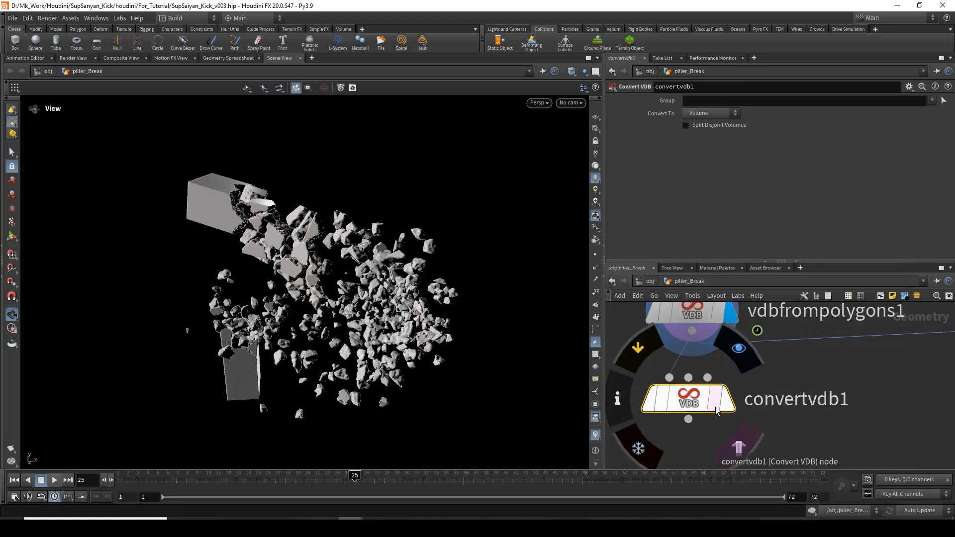
{"action": "left_click", "coordinate": [712, 113]}
{"action": "left_click", "coordinate": [712, 144]}
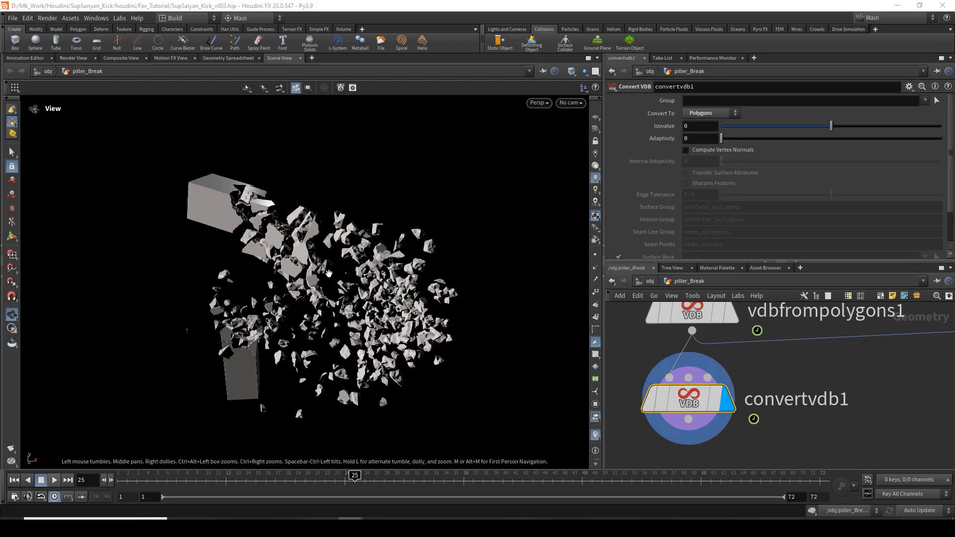
- Inspect the polygon debris from another angle and delete convertvdb1
{"action": "left_click_drag", "start_coordinate": [336, 272], "coordinate": [466, 328]}
{"action": "scroll", "coordinate": [768, 410], "scroll_direction": "down", "scroll_amount": 3}
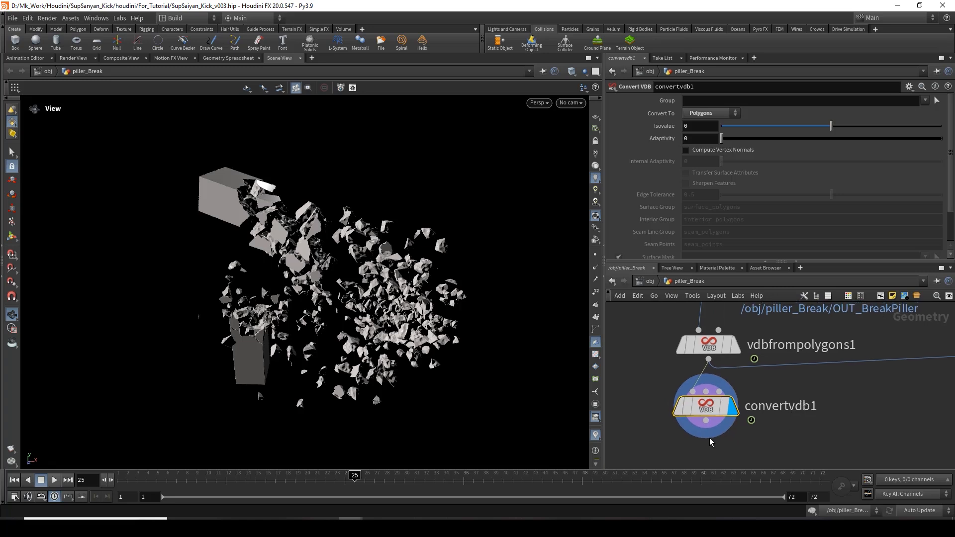
{"action": "key", "text": "Delete"}
- Display pyrosolver1 and examine the resimulated smoke colliding with the debris across several frames
{"action": "scroll", "coordinate": [759, 390], "scroll_direction": "down", "scroll_amount": 3}
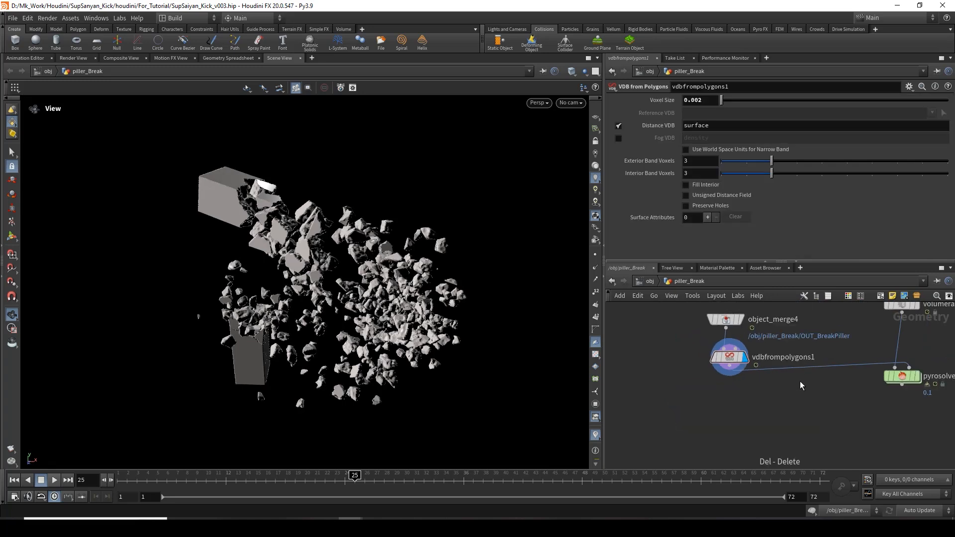
{"action": "middle_click_drag", "start_coordinate": [800, 385], "coordinate": [726, 398]}
{"action": "scroll", "coordinate": [837, 392], "scroll_direction": "up", "scroll_amount": 3}
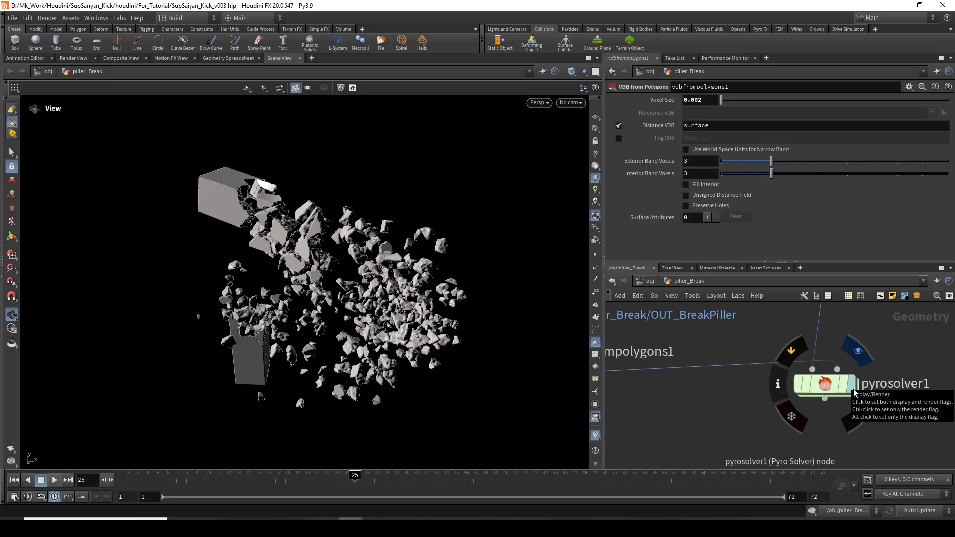
{"action": "left_click", "coordinate": [854, 392]}
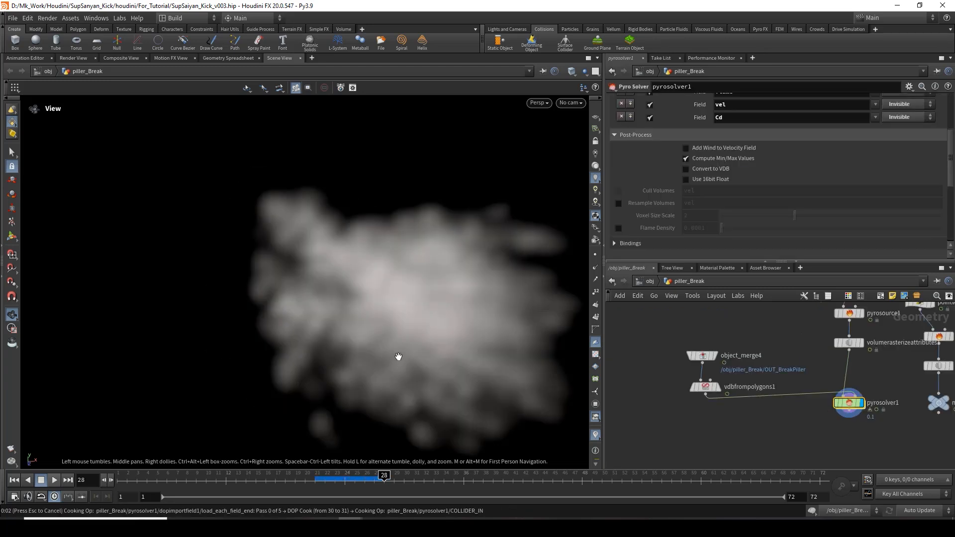
{"action": "right_click_drag", "start_coordinate": [433, 313], "coordinate": [343, 315]}
{"action": "middle_click_drag", "start_coordinate": [440, 313], "coordinate": [343, 311]}
{"action": "right_click_drag", "start_coordinate": [342, 311], "coordinate": [291, 327]}
{"action": "left_click_drag", "start_coordinate": [290, 327], "coordinate": [309, 314]}
{"action": "left_click", "coordinate": [358, 476]}
{"action": "mouse_move", "coordinate": [358, 475]}
{"action": "left_mouse_down"}
{"action": "mouse_move", "coordinate": [345, 475]}
{"action": "mouse_move", "coordinate": [405, 474]}
{"action": "mouse_move", "coordinate": [355, 474]}
{"action": "left_mouse_up"}
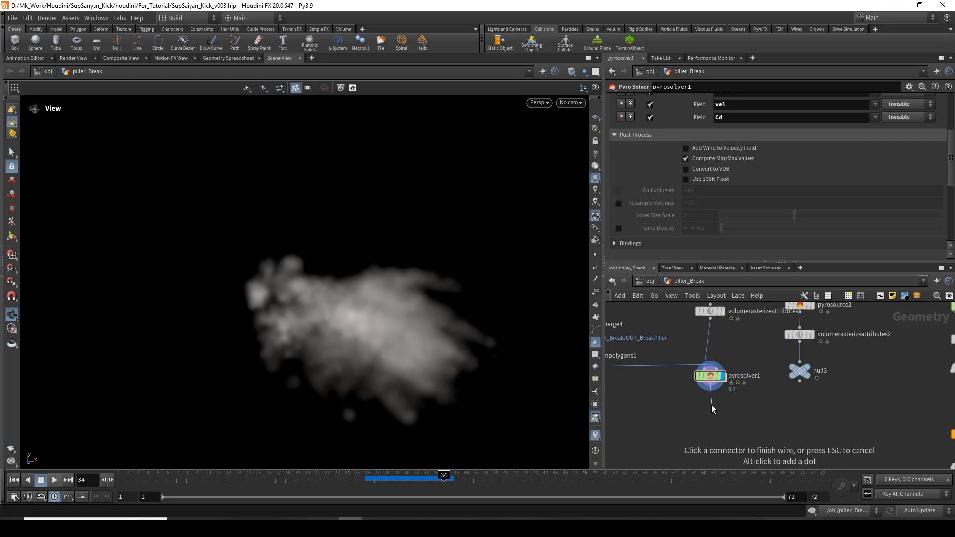
- Append a File Cache node to pyrosolver1 and set its Base Name to Dust
{"action": "key", "text": "Tab"}
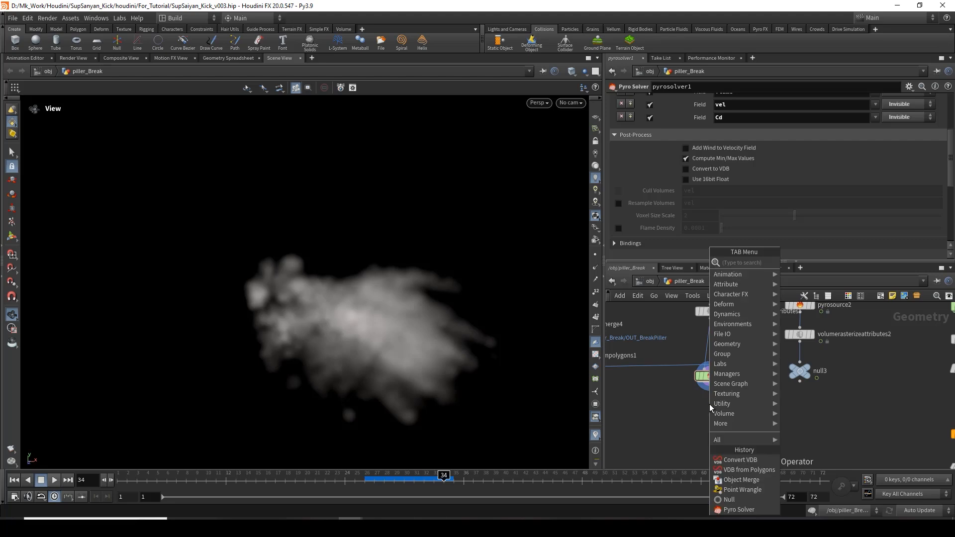
{"action": "type", "text": "fileca"}
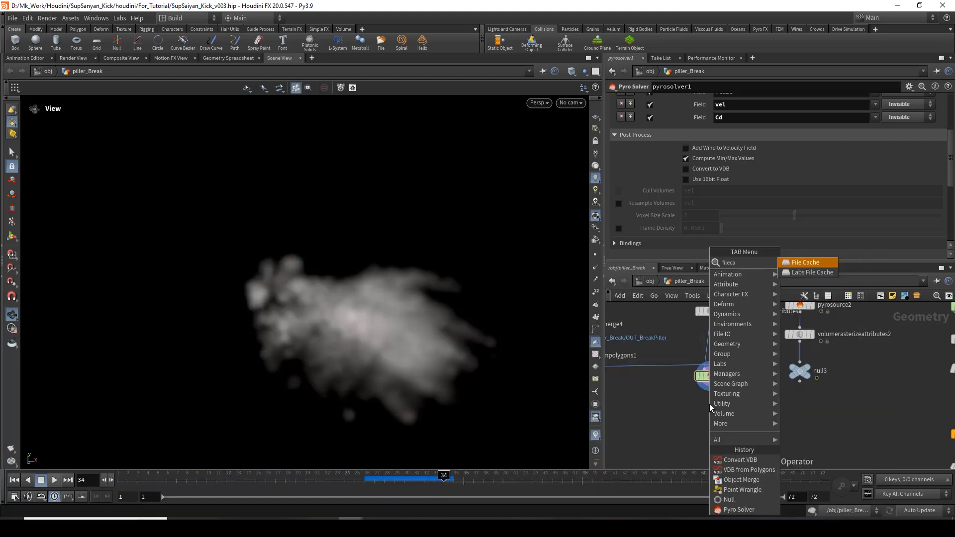
{"action": "key", "text": "Return"}
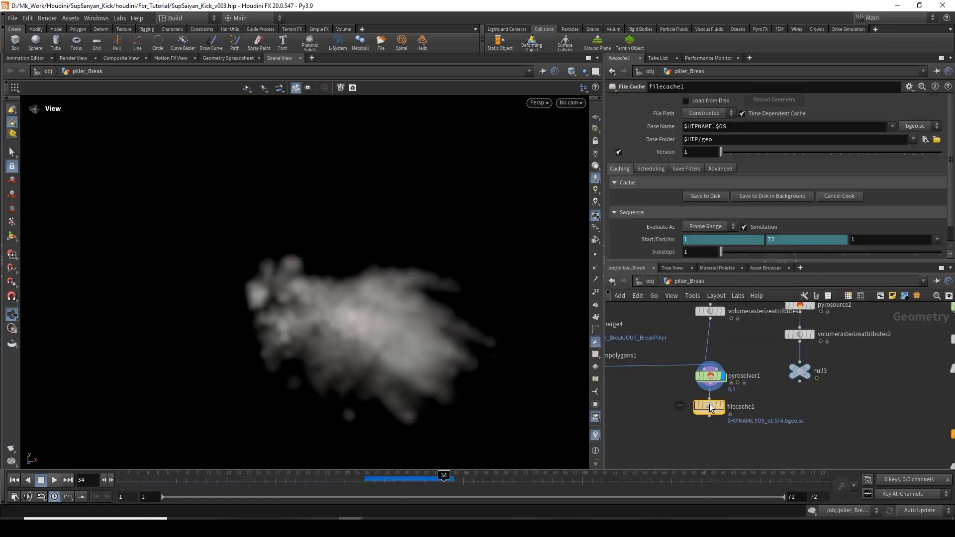
{"action": "double_click", "coordinate": [727, 126]}
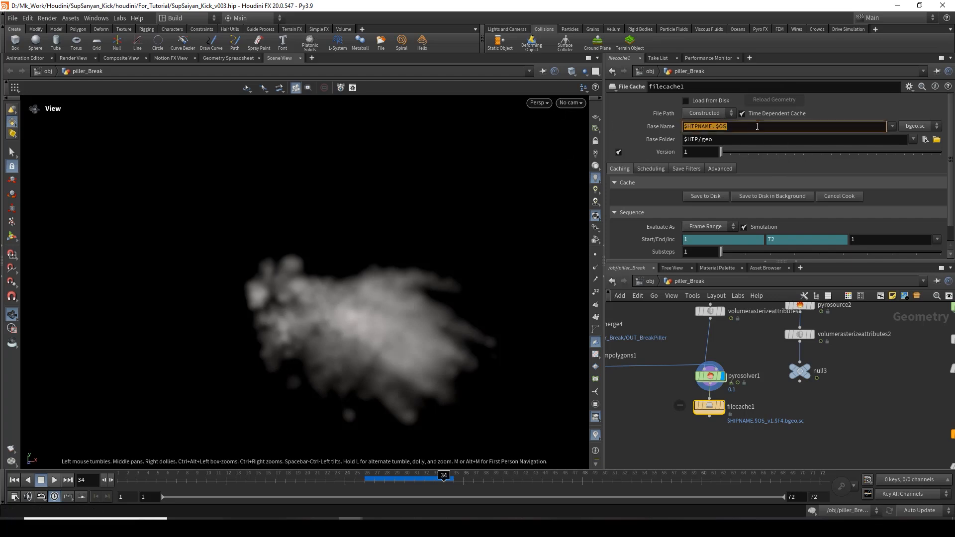
{"action": "type", "text": "Dust"}
{"action": "key", "text": "Return"}
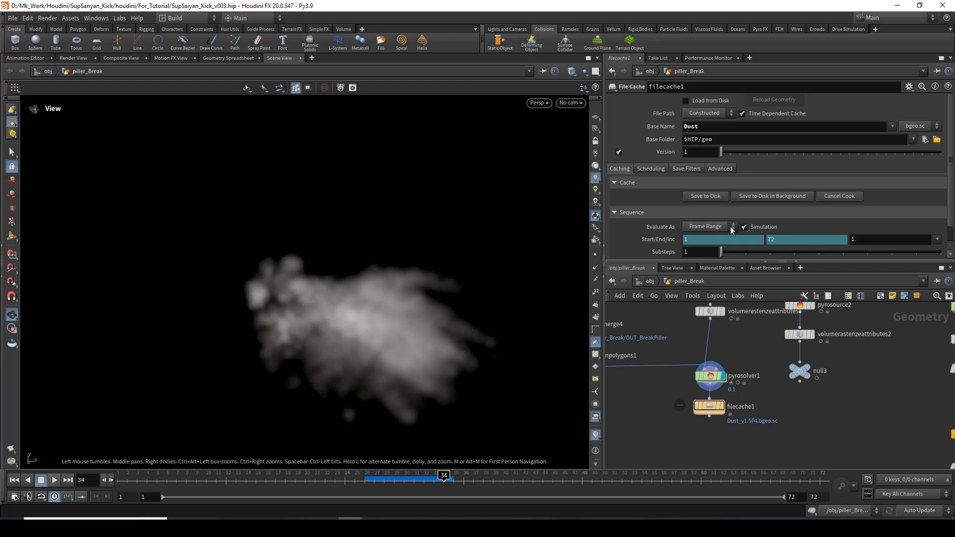
- Set filecache1's start frame to 21 and save the dust simulation to disk
{"action": "left_click", "coordinate": [723, 239]}
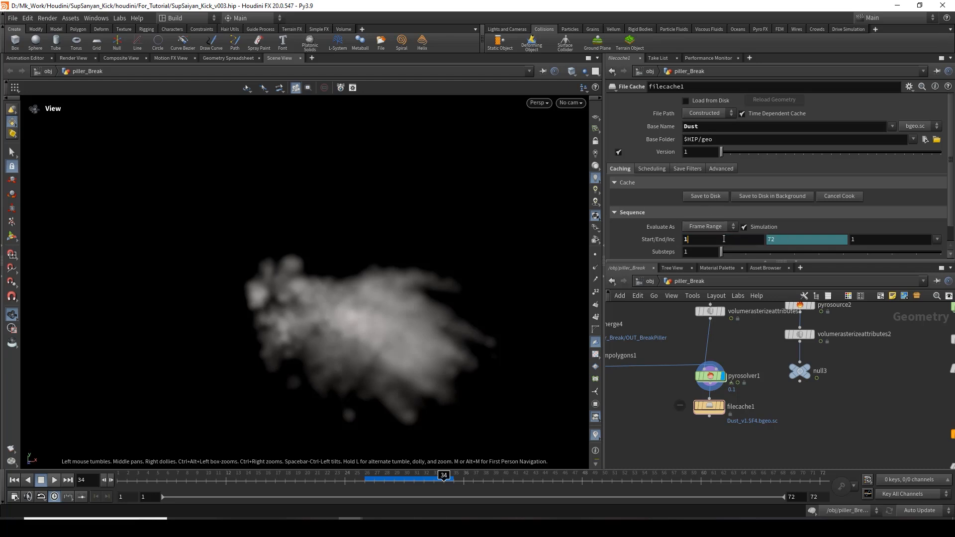
{"action": "double_click", "coordinate": [724, 239]}
{"action": "type", "text": "21"}
{"action": "key", "text": "Return"}
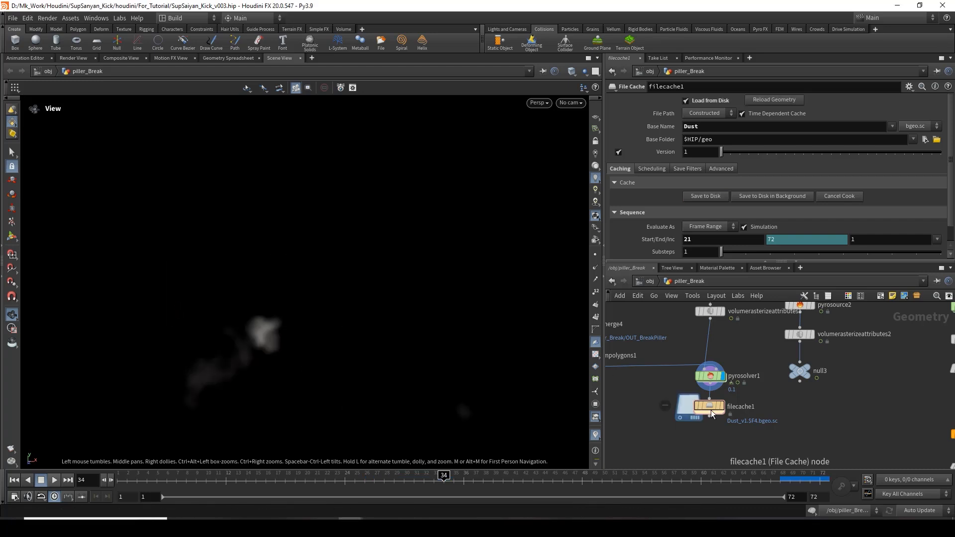
- Set pyrosolver1's Voxel Size to 0.05 in its general setup and return to frame 21
{"action": "left_click", "coordinate": [708, 378]}
{"action": "scroll", "coordinate": [653, 149], "scroll_direction": "up", "scroll_amount": 5}
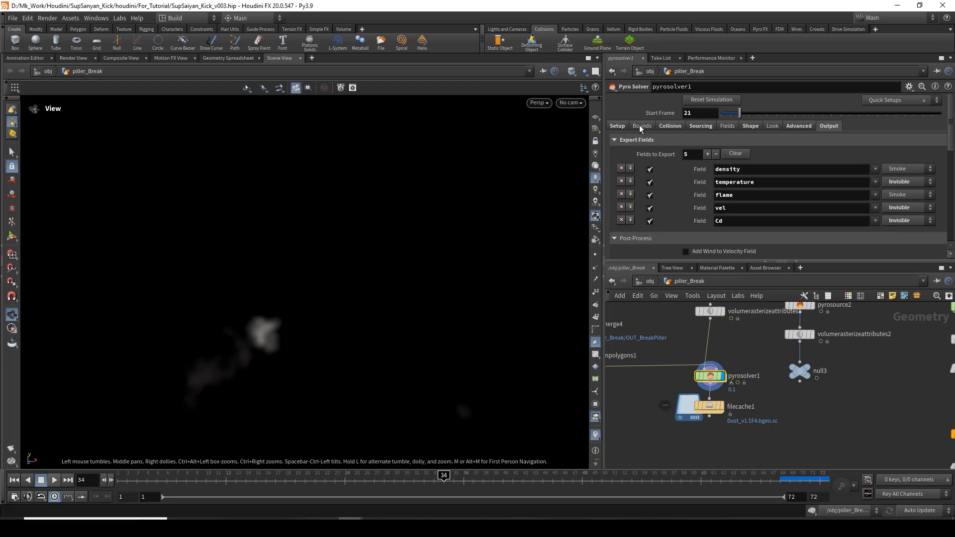
{"action": "left_click", "coordinate": [641, 126]}
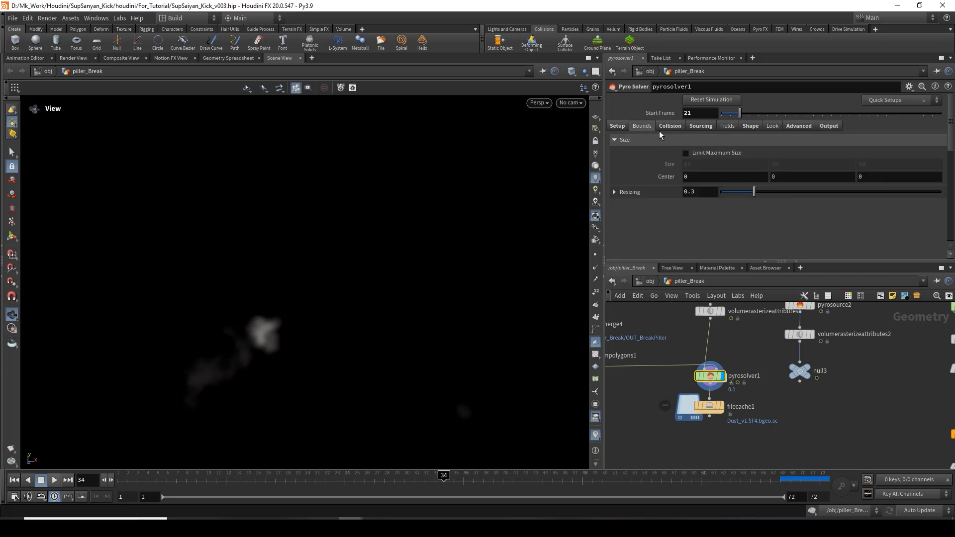
{"action": "left_click", "coordinate": [618, 125]}
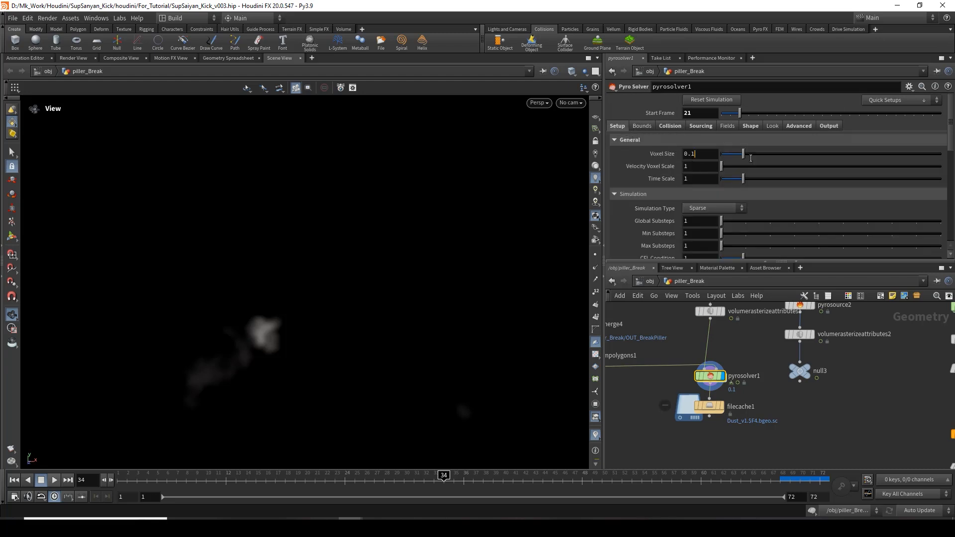
{"action": "left_click", "coordinate": [691, 153]}
{"action": "key", "text": "Return"}
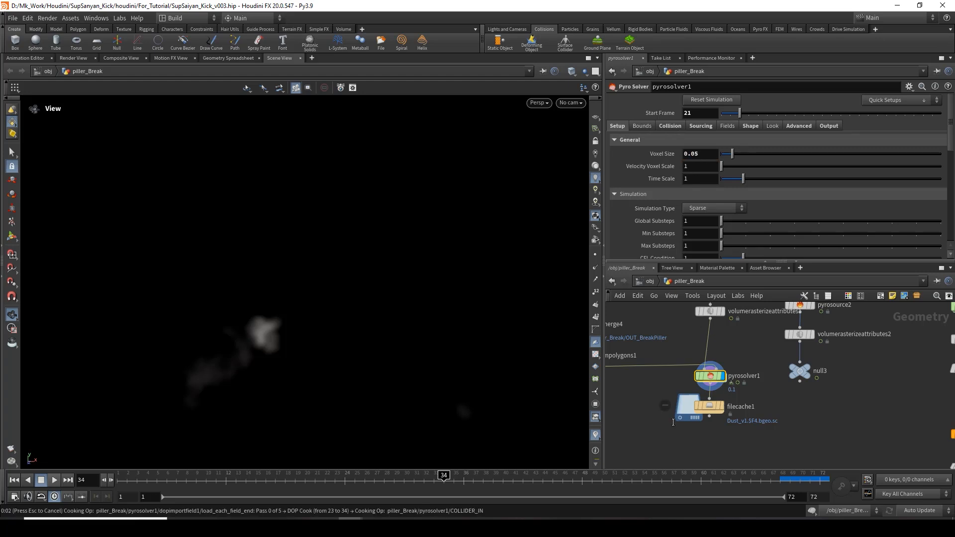
{"action": "left_click_drag", "start_coordinate": [333, 480], "coordinate": [315, 481]}
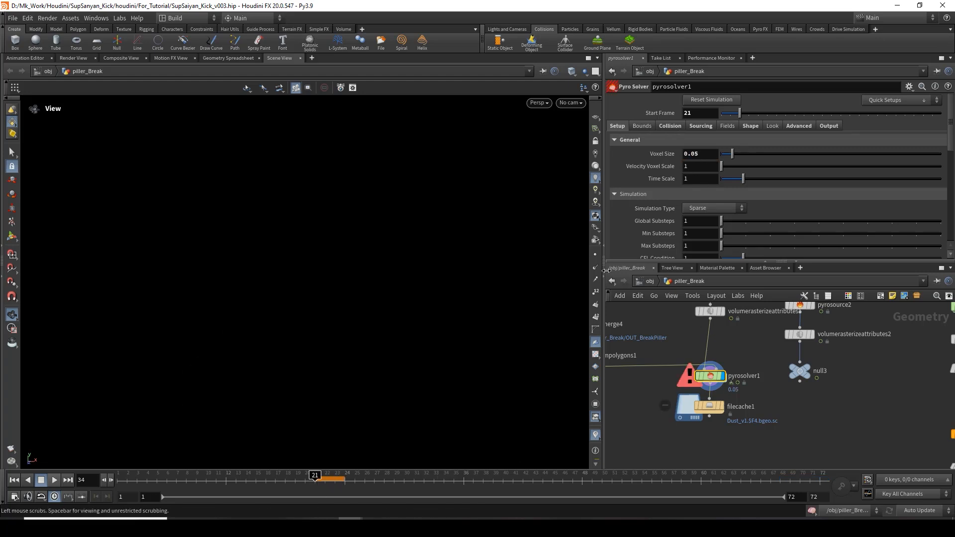
- Set pyrosolver1's Voxel Size to 0.04 and save filecache1's Dust cache to disk again
{"action": "type", "text": "4"}
{"action": "key", "text": "Return"}
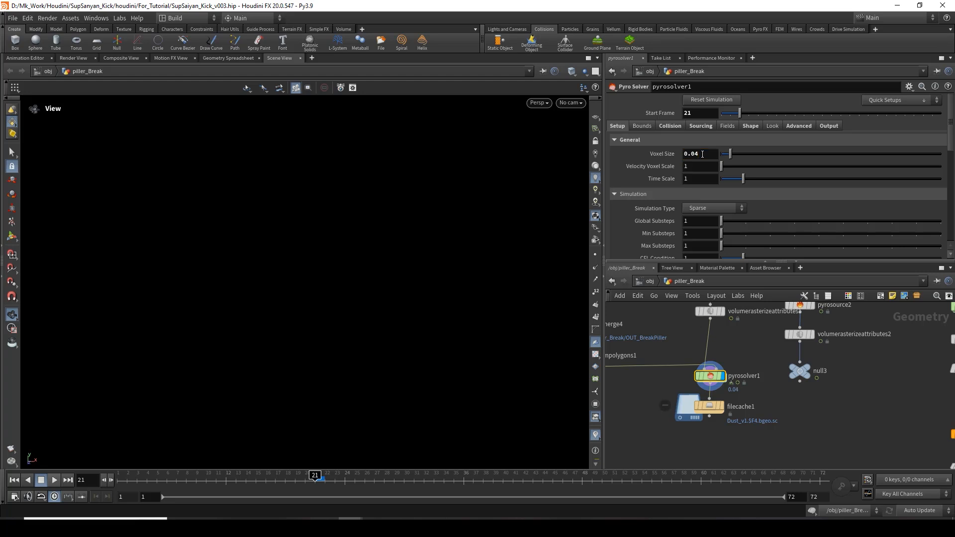
{"action": "left_click", "coordinate": [712, 407]}
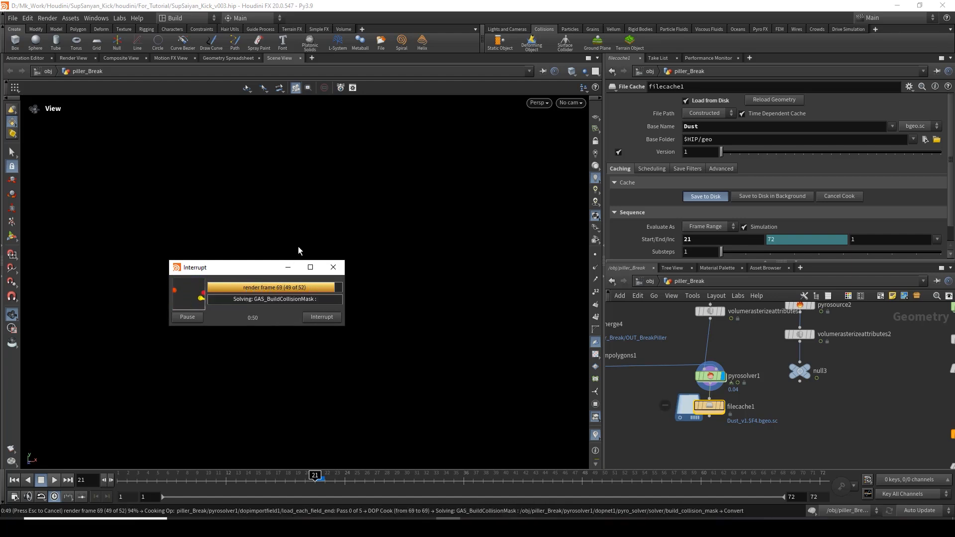
- Scrub the timeline to review the cached dust simulation
{"action": "left_click_drag", "start_coordinate": [318, 484], "coordinate": [367, 484]}
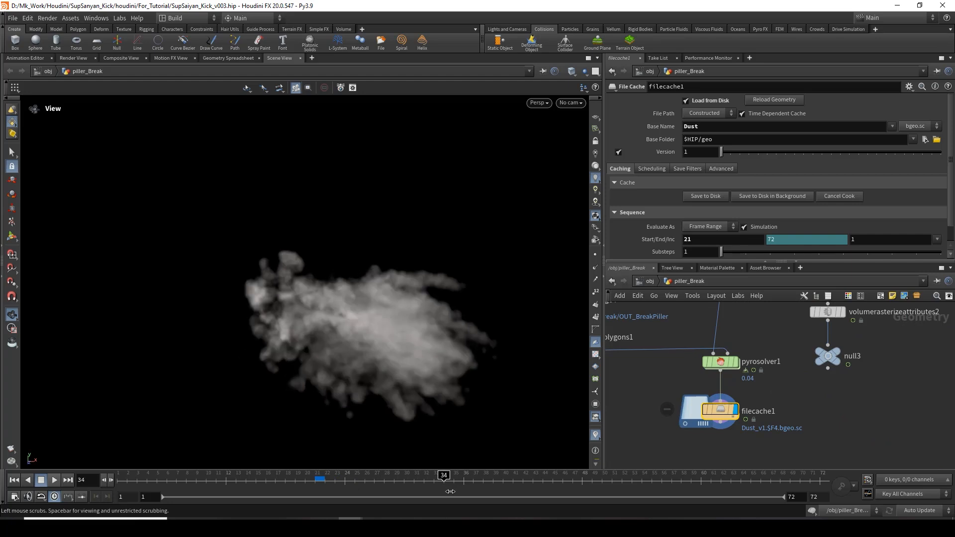
{"action": "scroll", "coordinate": [793, 415], "scroll_direction": "down", "scroll_amount": 3}
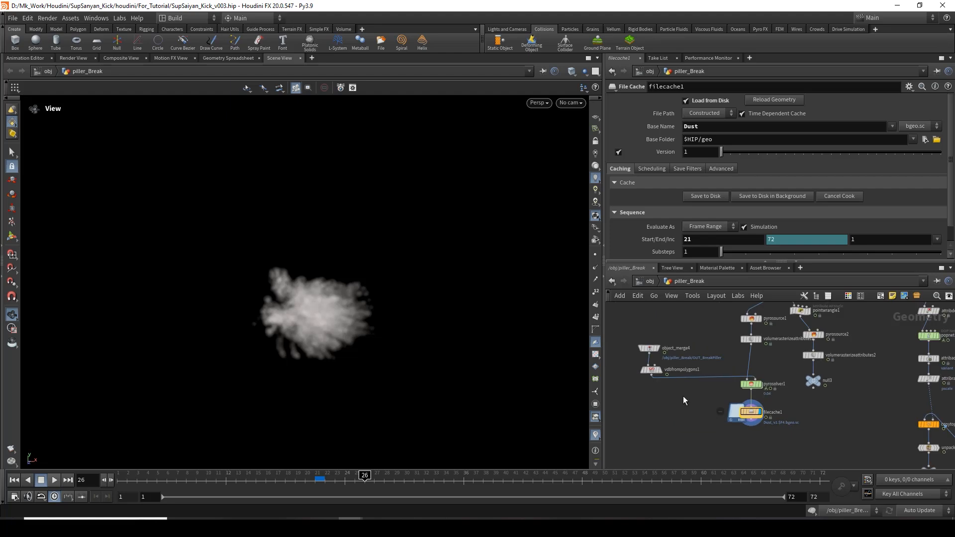
{"action": "scroll", "coordinate": [749, 431], "scroll_direction": "up", "scroll_amount": 2}
- Add a Merge node below filecache1 and wire filecache1's output into it
{"action": "key", "text": "Tab"}
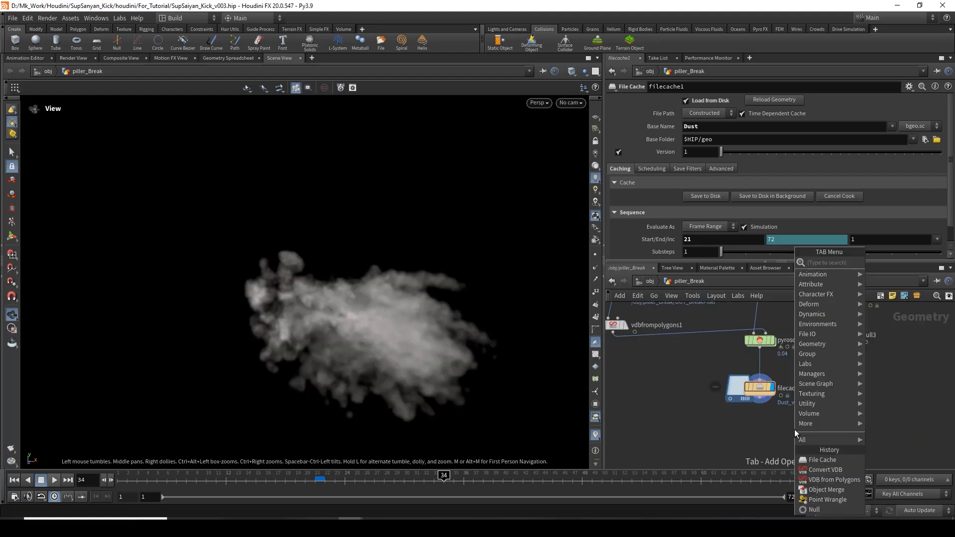
{"action": "type", "text": "mer"}
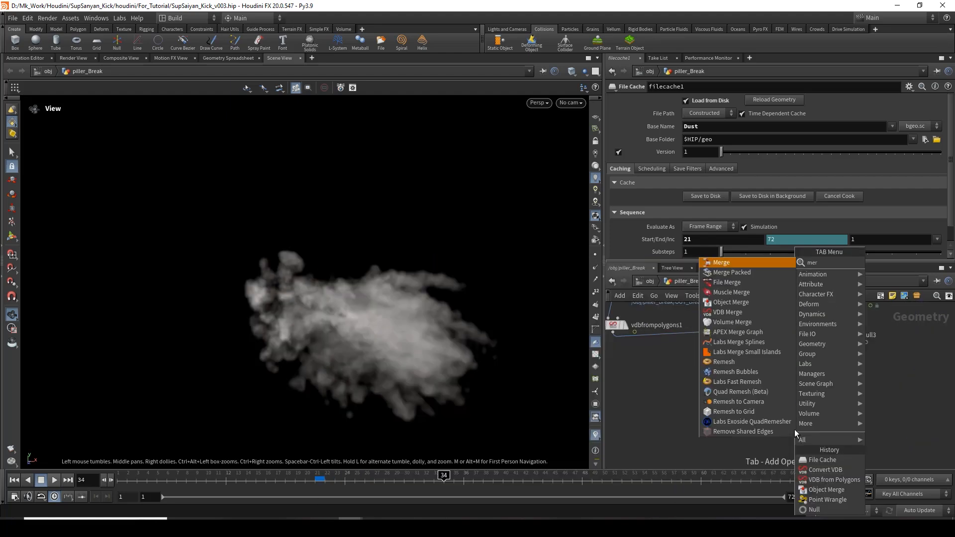
{"action": "key", "text": "Return"}
{"action": "left_click", "coordinate": [795, 429]}
{"action": "left_click", "coordinate": [767, 406]}
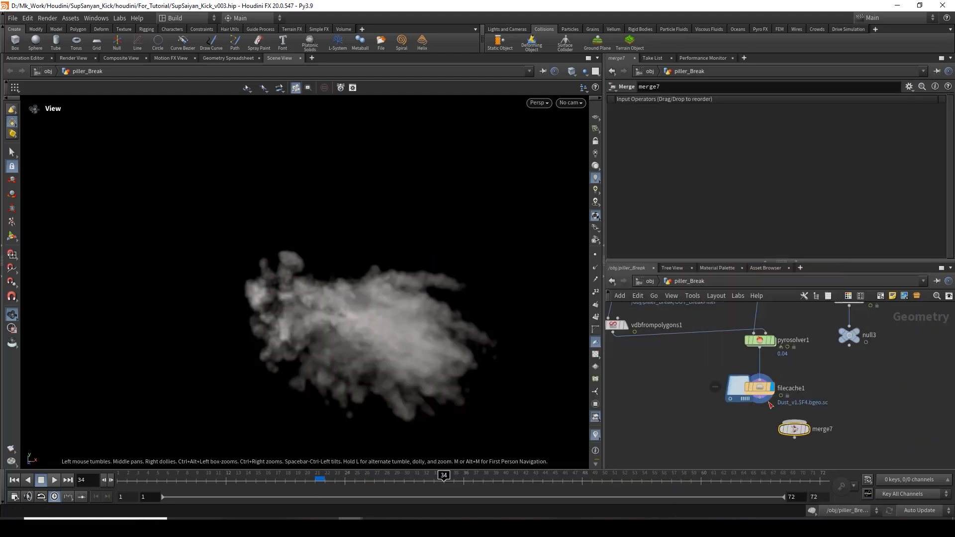
{"action": "left_click", "coordinate": [796, 421]}
{"action": "left_click_drag", "start_coordinate": [849, 347], "coordinate": [795, 422]}
{"action": "scroll", "coordinate": [852, 392], "scroll_direction": "down", "scroll_amount": 3}
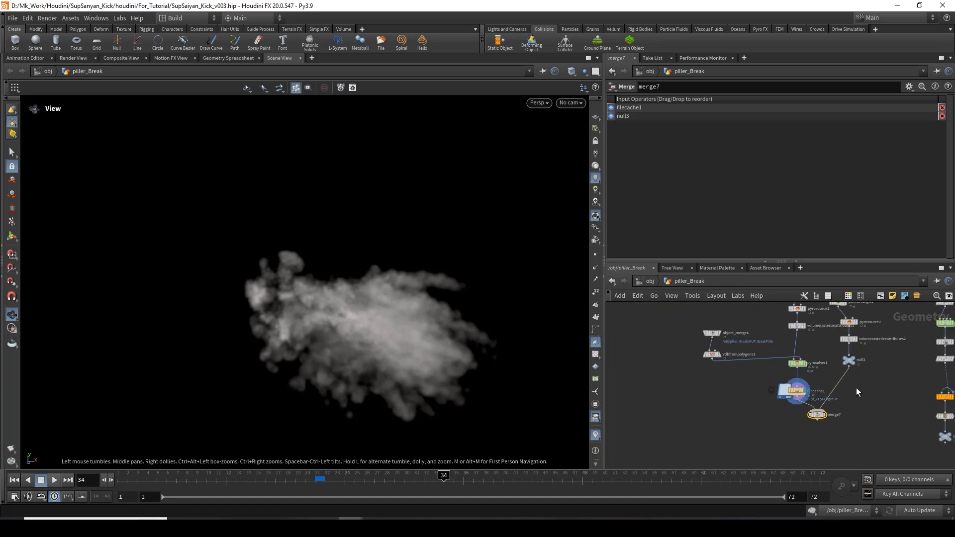
{"action": "middle_click_drag", "start_coordinate": [856, 388], "coordinate": [840, 420]}
{"action": "left_click", "coordinate": [825, 409]}
{"action": "key", "text": "Delete"}
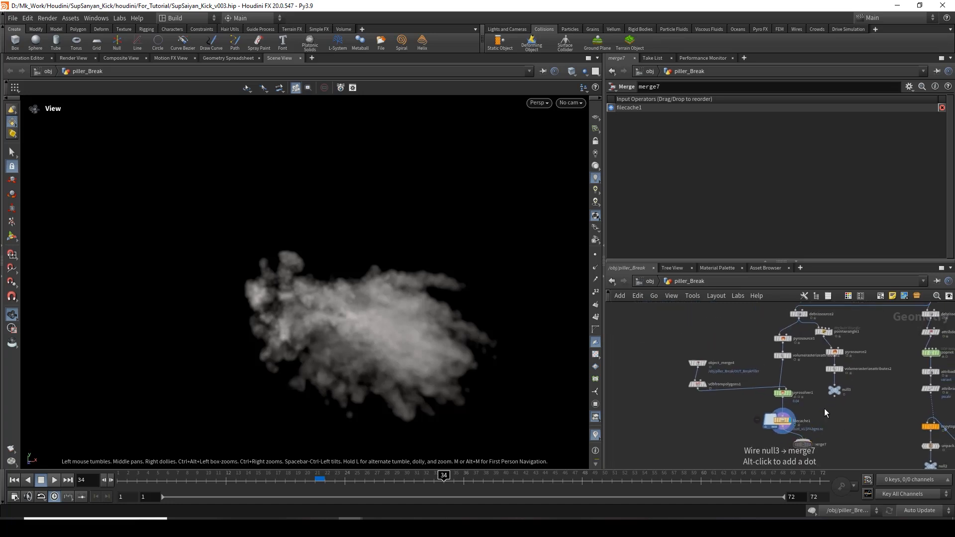
- Wire object_merge4, which holds the broken pillar, into merge7
{"action": "scroll", "coordinate": [826, 409], "scroll_direction": "down", "scroll_amount": 3}
{"action": "middle_click_drag", "start_coordinate": [862, 326], "coordinate": [843, 410]}
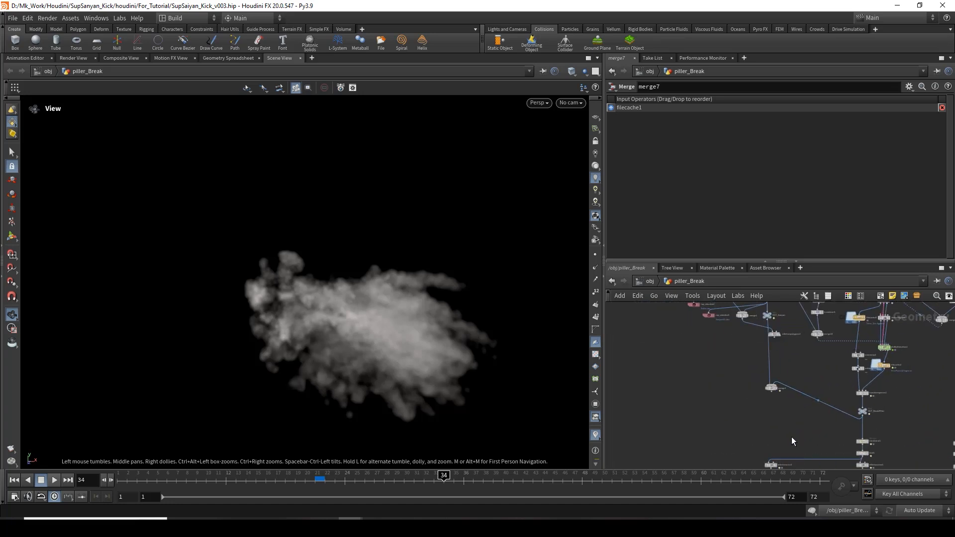
{"action": "scroll", "coordinate": [723, 423], "scroll_direction": "up", "scroll_amount": 5}
{"action": "left_click", "coordinate": [710, 380]}
{"action": "middle_click_drag", "start_coordinate": [762, 422], "coordinate": [721, 354]}
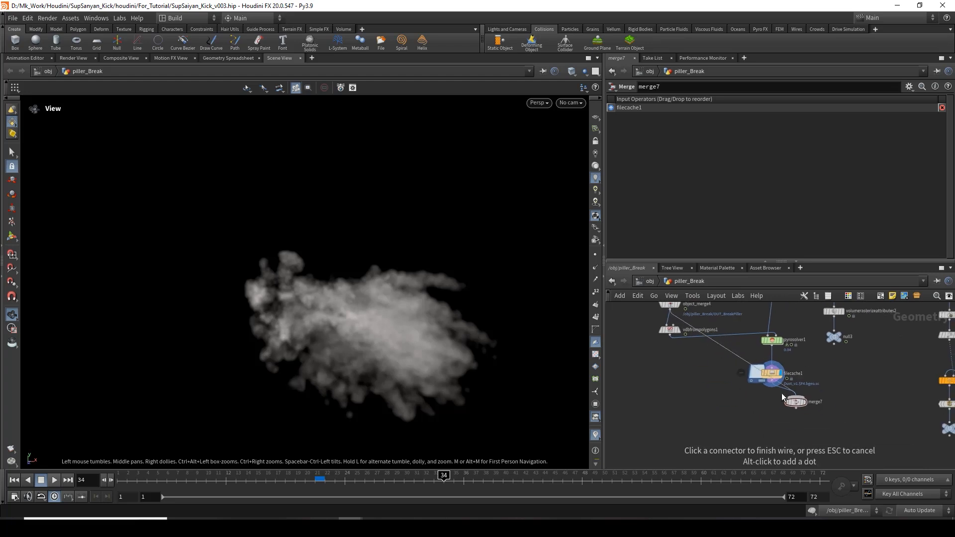
{"action": "left_click", "coordinate": [795, 400]}
- Wire the debris branch's null2 into merge7 and display merge7 in the viewport
{"action": "middle_click_drag", "start_coordinate": [863, 433], "coordinate": [760, 390]}
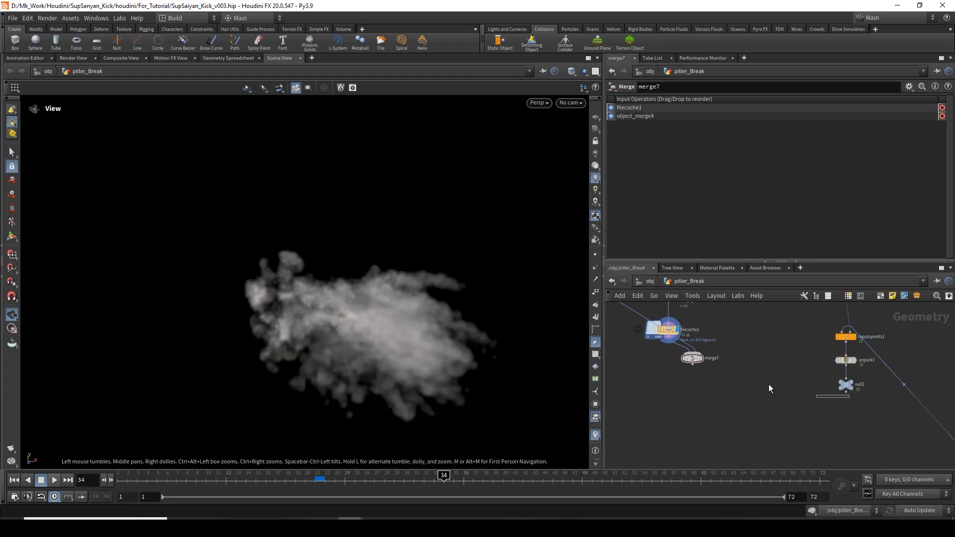
{"action": "left_click_drag", "start_coordinate": [770, 385], "coordinate": [702, 349]}
{"action": "left_click_drag", "start_coordinate": [846, 393], "coordinate": [700, 353]}
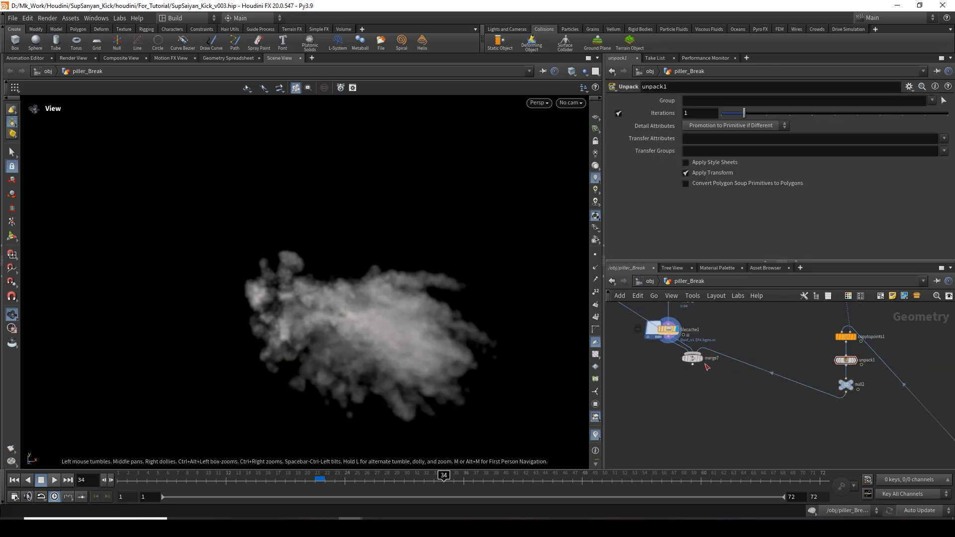
{"action": "mouse_move", "coordinate": [702, 363]}
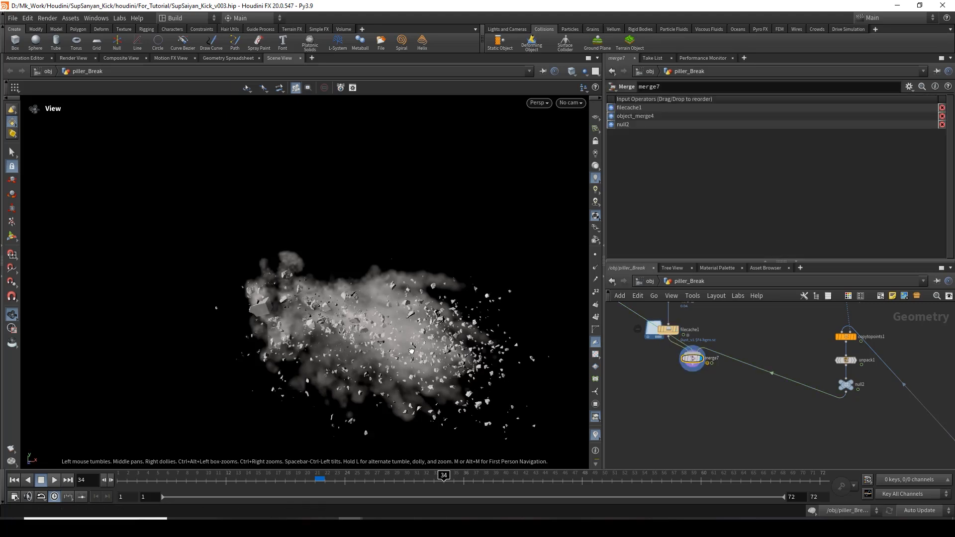
- View the merged pillar, debris and dust through cam2 and scrub the timeline to frame 56
{"action": "left_click_drag", "start_coordinate": [412, 351], "coordinate": [417, 329]}
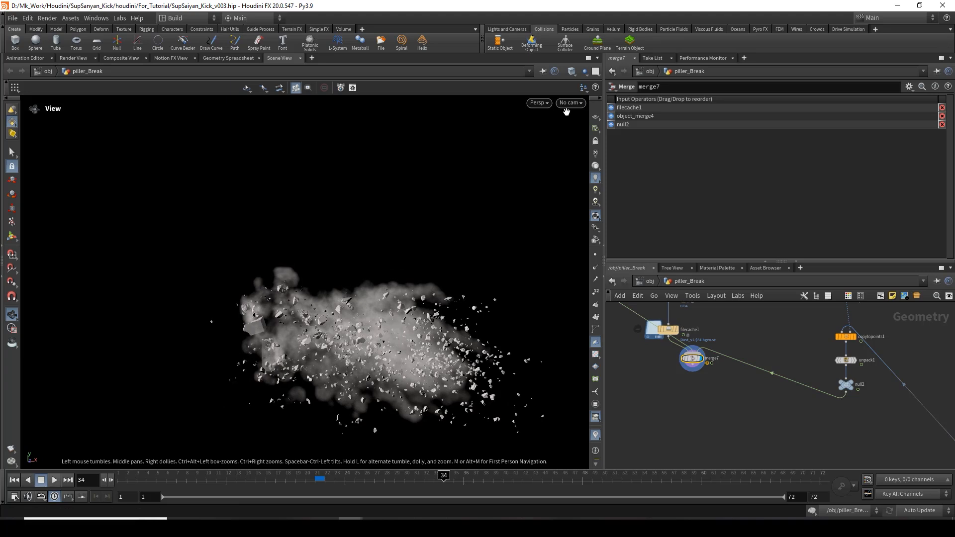
{"action": "left_click", "coordinate": [569, 103]}
{"action": "left_click", "coordinate": [574, 146]}
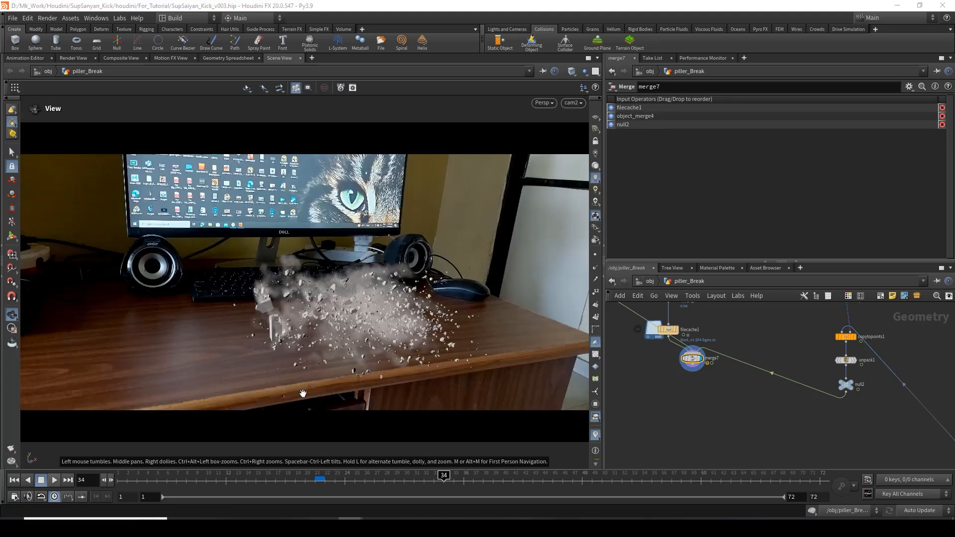
{"action": "left_click_drag", "start_coordinate": [343, 481], "coordinate": [504, 497]}
{"action": "left_click_drag", "start_coordinate": [583, 501], "coordinate": [604, 493]}
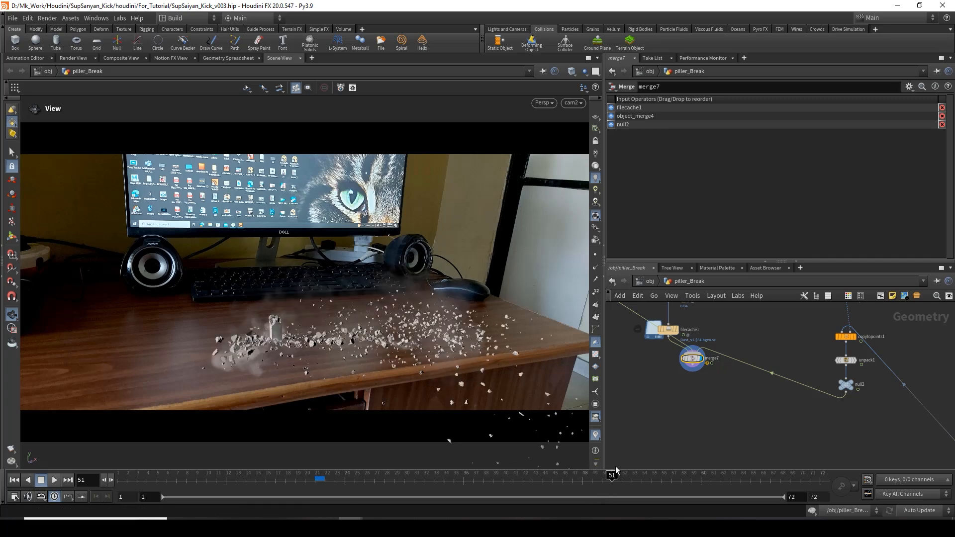
{"action": "left_click", "coordinate": [644, 481]}
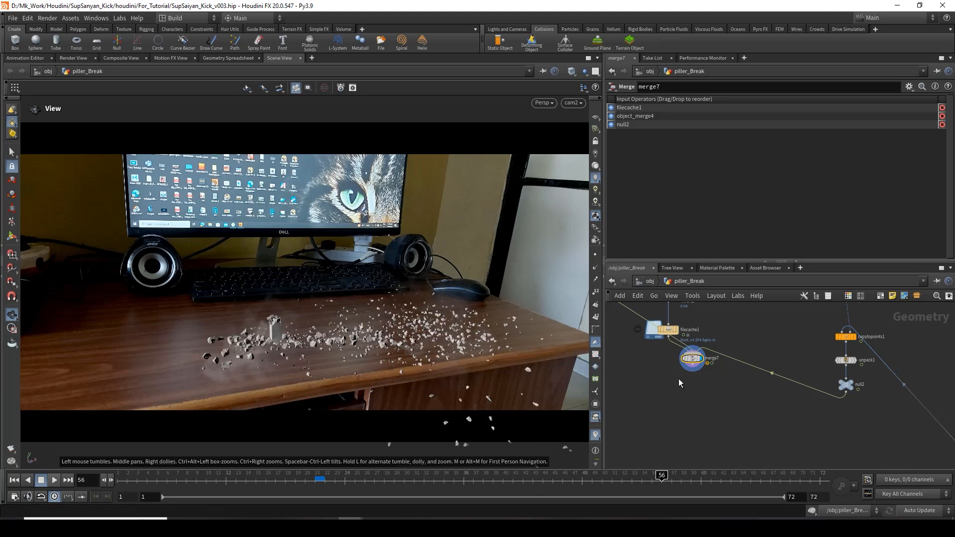
- Set pyrosolver1's density Dissipation to 0.07 in its field settings
{"action": "middle_click_drag", "start_coordinate": [703, 385], "coordinate": [766, 427]}
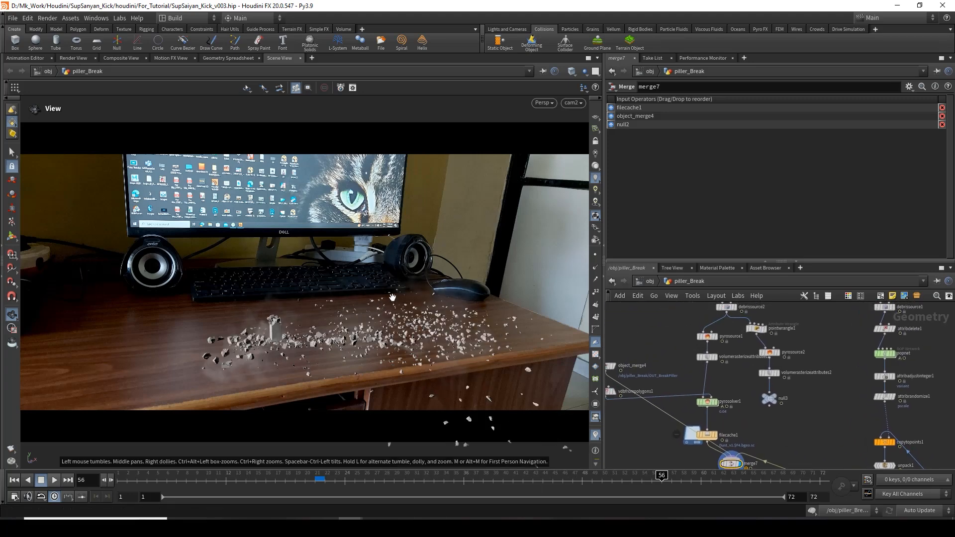
{"action": "scroll", "coordinate": [715, 407], "scroll_direction": "up", "scroll_amount": 2}
{"action": "left_click", "coordinate": [712, 404]}
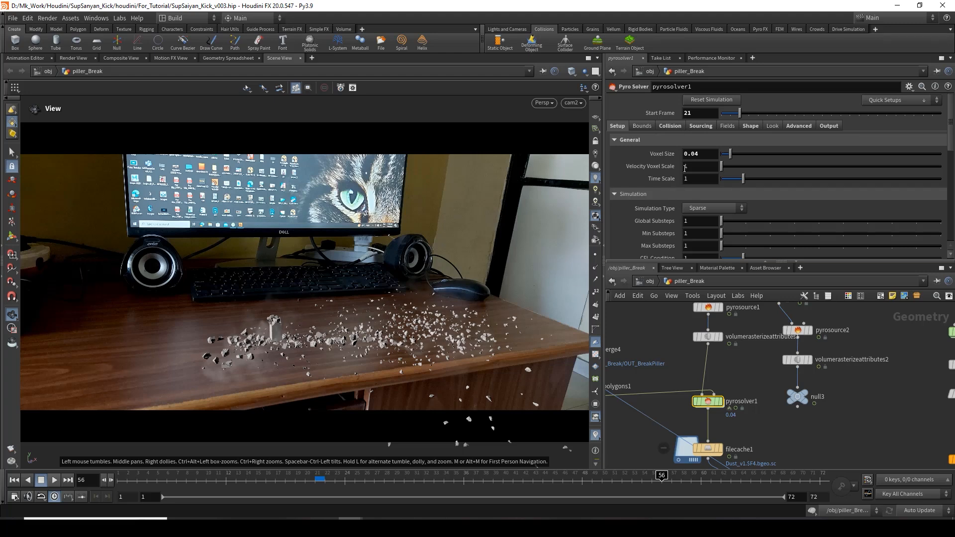
{"action": "left_click", "coordinate": [751, 128]}
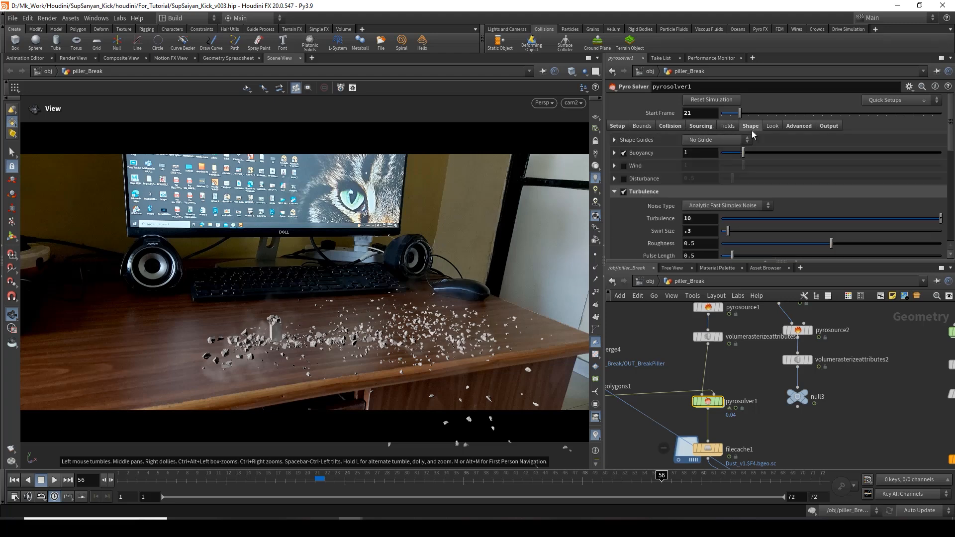
{"action": "left_click", "coordinate": [724, 128]}
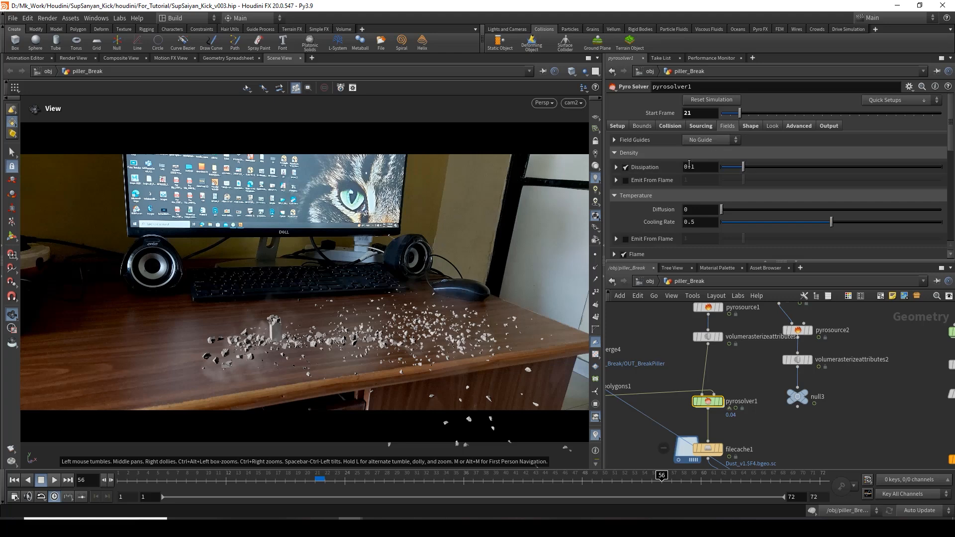
{"action": "left_click", "coordinate": [715, 164]}
{"action": "type", "text": "7"}
{"action": "key", "text": "Return"}
{"action": "middle_click_drag", "start_coordinate": [747, 397], "coordinate": [740, 333]}
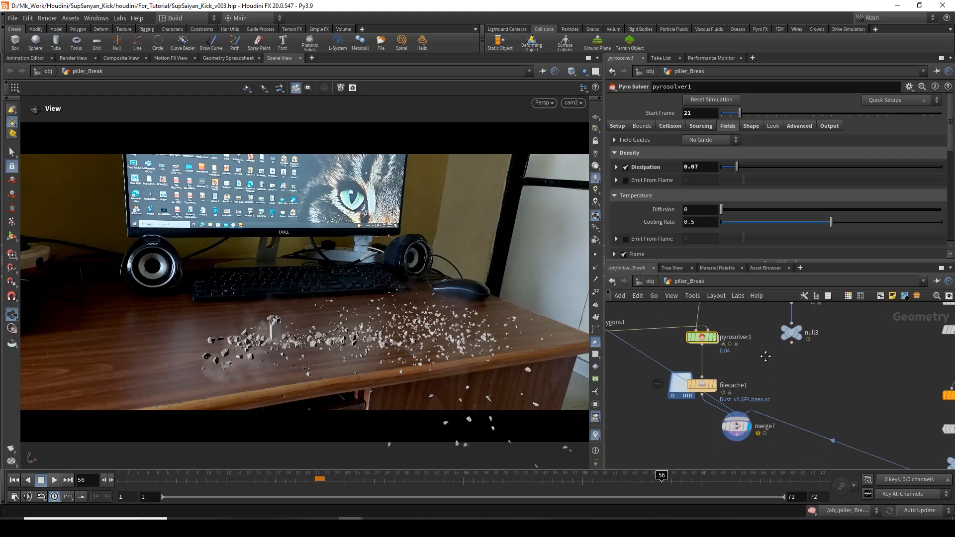
- Save filecache1's Dust cache to disk again and scrub through the new result
{"action": "left_click", "coordinate": [702, 383]}
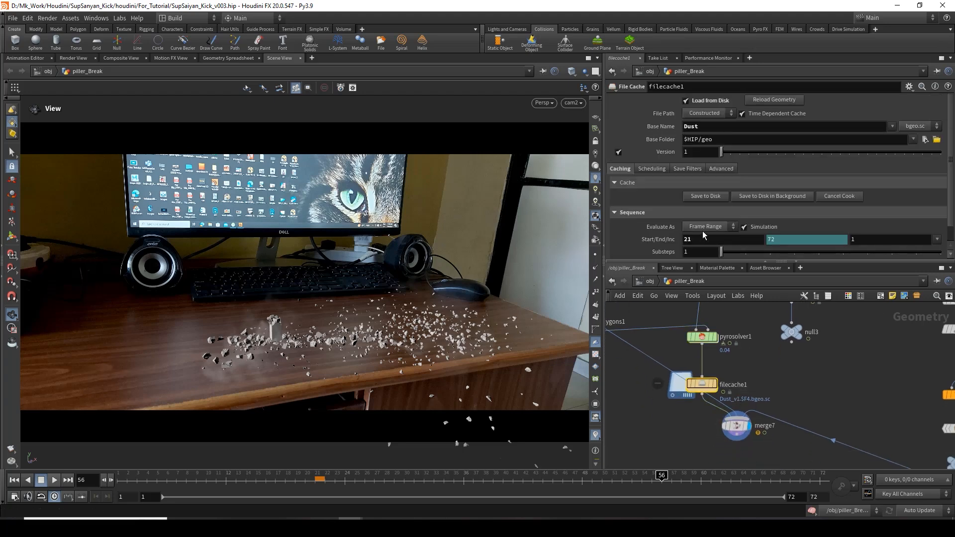
{"action": "left_click", "coordinate": [709, 197]}
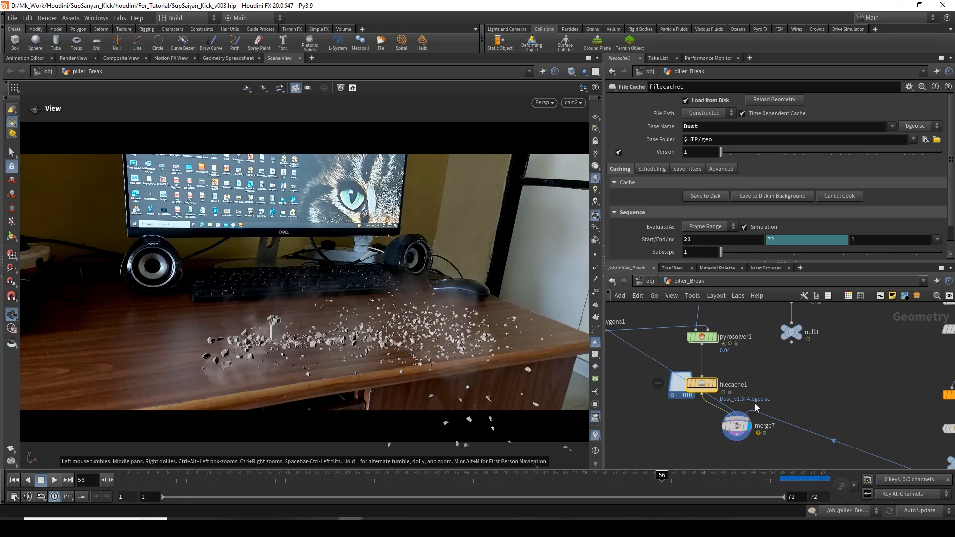
{"action": "middle_click_drag", "start_coordinate": [755, 408], "coordinate": [754, 387]}
{"action": "left_click_drag", "start_coordinate": [367, 483], "coordinate": [585, 498]}
{"action": "left_click_drag", "start_coordinate": [616, 484], "coordinate": [669, 479]}
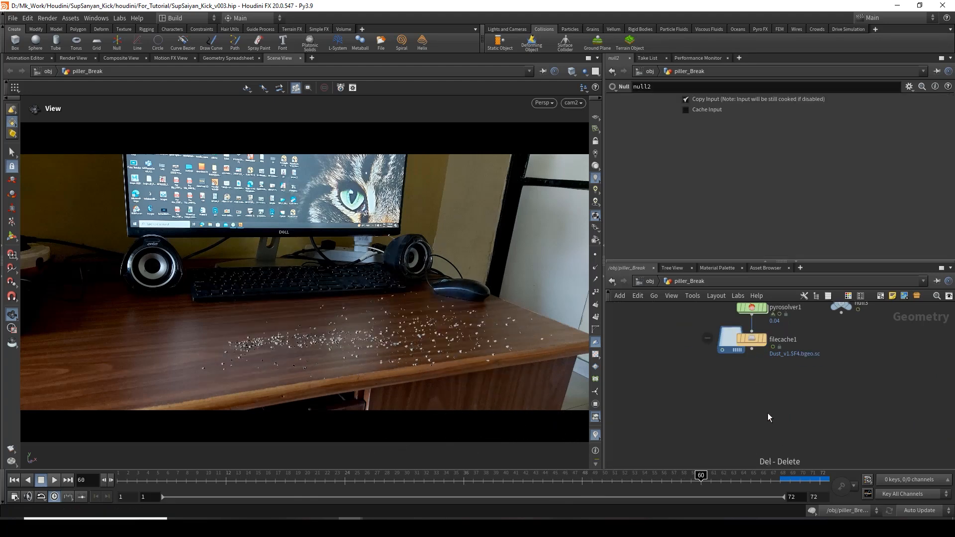
- Append a Null node to filecache1 and rename it OUT_Smoke
{"action": "middle_click_drag", "start_coordinate": [766, 386], "coordinate": [763, 441]}
{"action": "scroll", "coordinate": [762, 444], "scroll_direction": "up", "scroll_amount": 2}
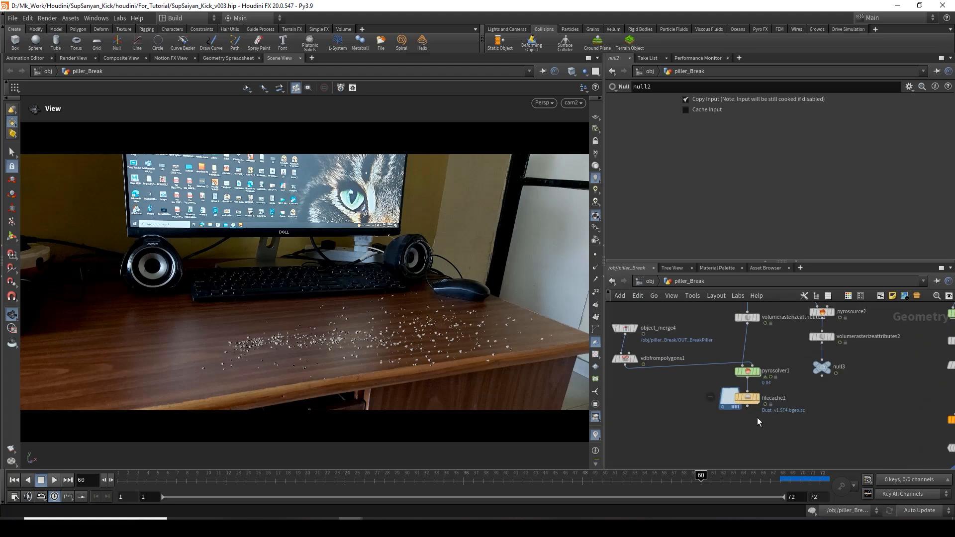
{"action": "left_click", "coordinate": [745, 406]}
{"action": "key", "text": "Tab"}
{"action": "type", "text": "nu"}
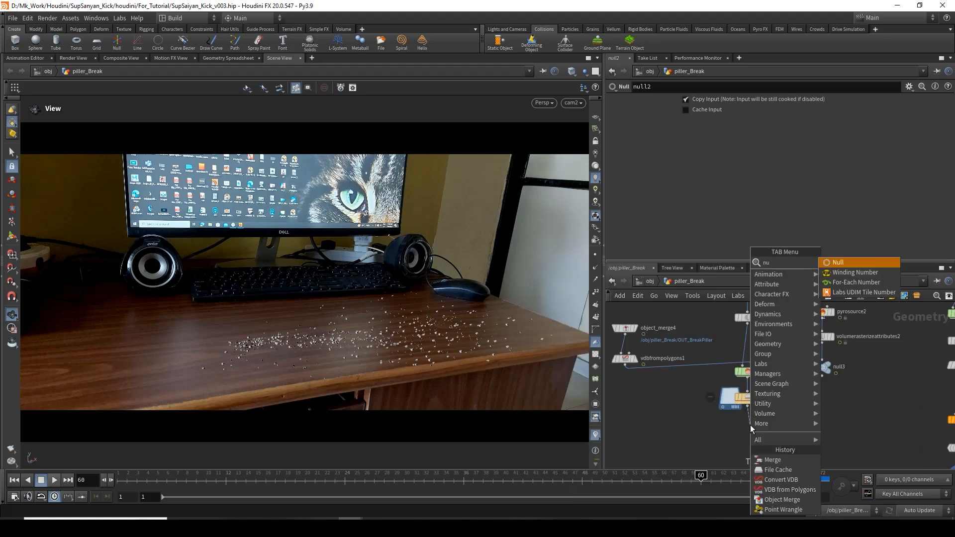
{"action": "key", "text": "Return"}
{"action": "left_click", "coordinate": [750, 425]}
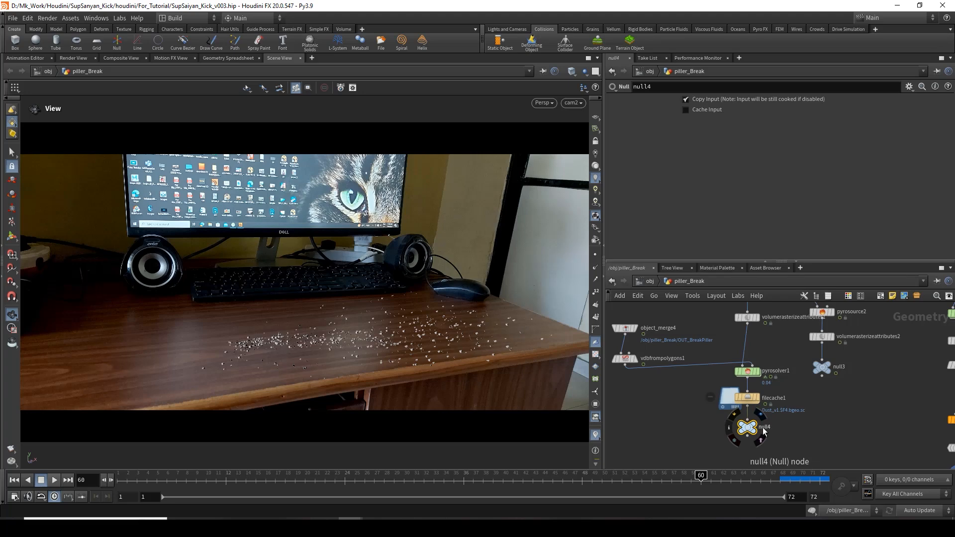
{"action": "double_click", "coordinate": [763, 428]}
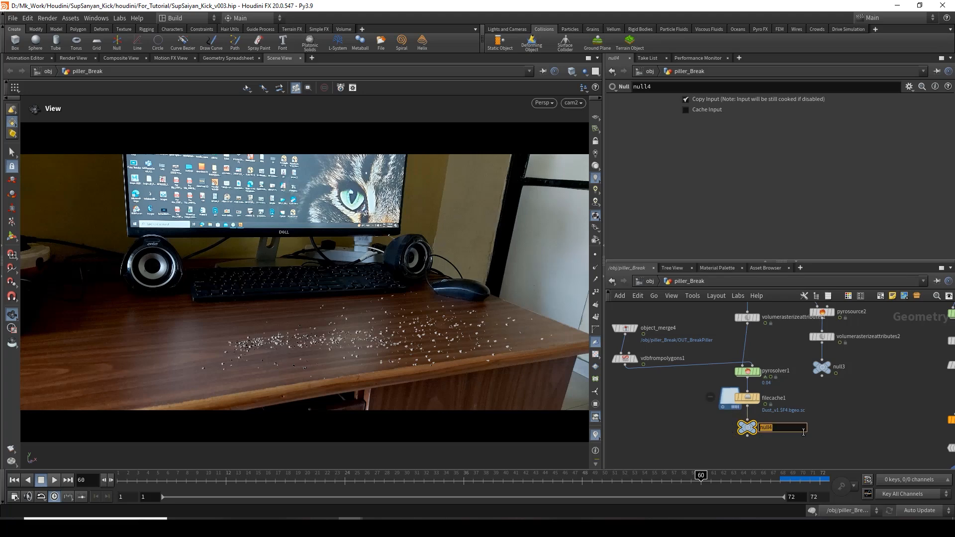
{"action": "type", "text": "OUT_Smoke"}
{"action": "key", "text": "Return"}
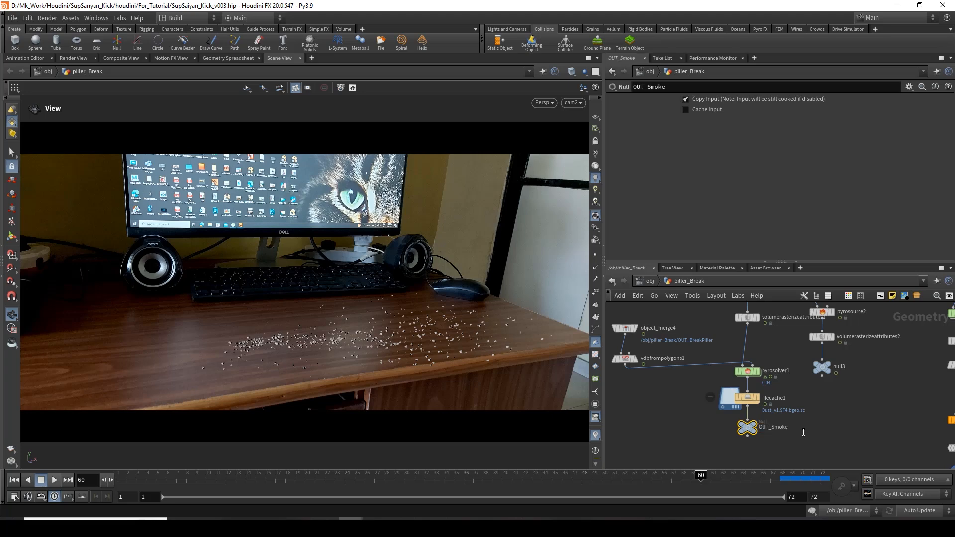
- Rename null2 at the end of the debris branch as OUT_Debris
{"action": "scroll", "coordinate": [809, 427], "scroll_direction": "down", "scroll_amount": 3}
{"action": "middle_click_drag", "start_coordinate": [850, 434], "coordinate": [773, 387]}
{"action": "scroll", "coordinate": [826, 420], "scroll_direction": "up", "scroll_amount": 3}
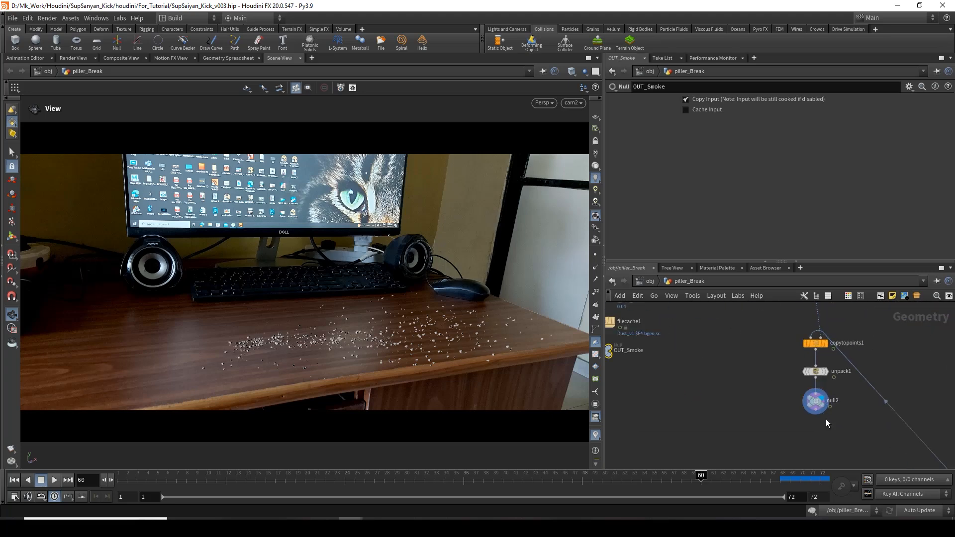
{"action": "left_click", "coordinate": [835, 405]}
{"action": "key", "text": "ctrl+a"}
{"action": "type", "text": "O"}
{"action": "key", "text": "Return"}
- Examine the network's output nulls: OUT_BreakPiller, OUT_Debris and OUT_Smoke
{"action": "scroll", "coordinate": [865, 410], "scroll_direction": "down", "scroll_amount": 4}
{"action": "middle_click_drag", "start_coordinate": [871, 408], "coordinate": [831, 385]}
{"action": "scroll", "coordinate": [831, 385], "scroll_direction": "up", "scroll_amount": 5}
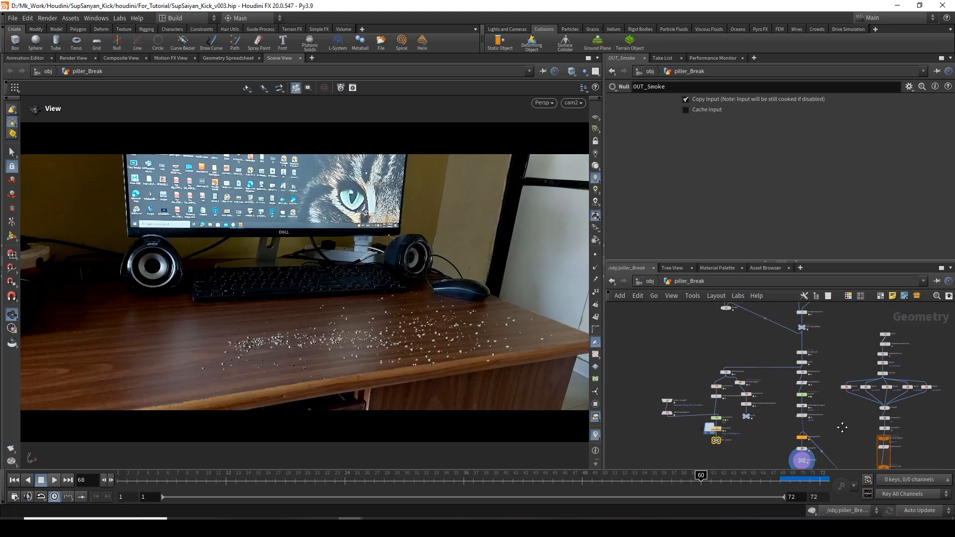
{"action": "scroll", "coordinate": [817, 387], "scroll_direction": "up", "scroll_amount": 1}
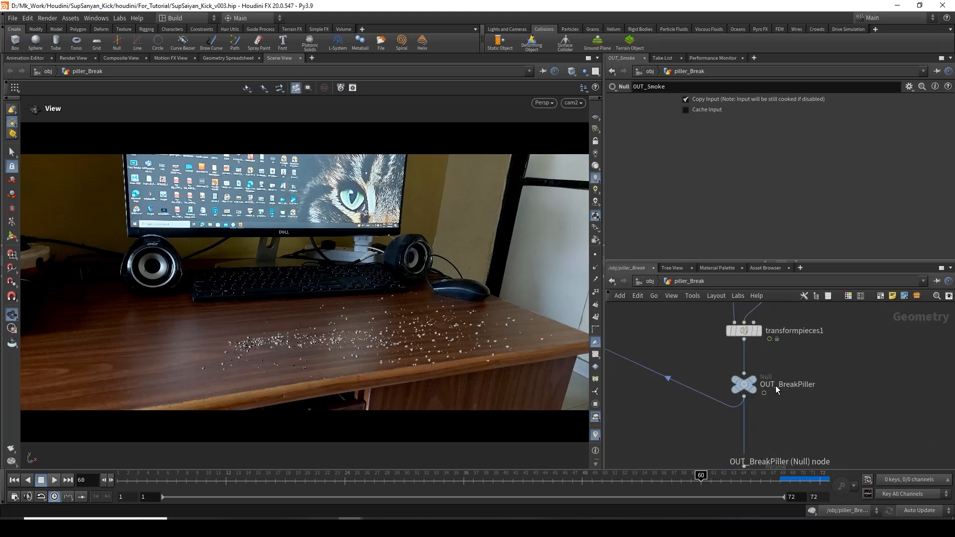
{"action": "scroll", "coordinate": [862, 385], "scroll_direction": "down", "scroll_amount": 5}
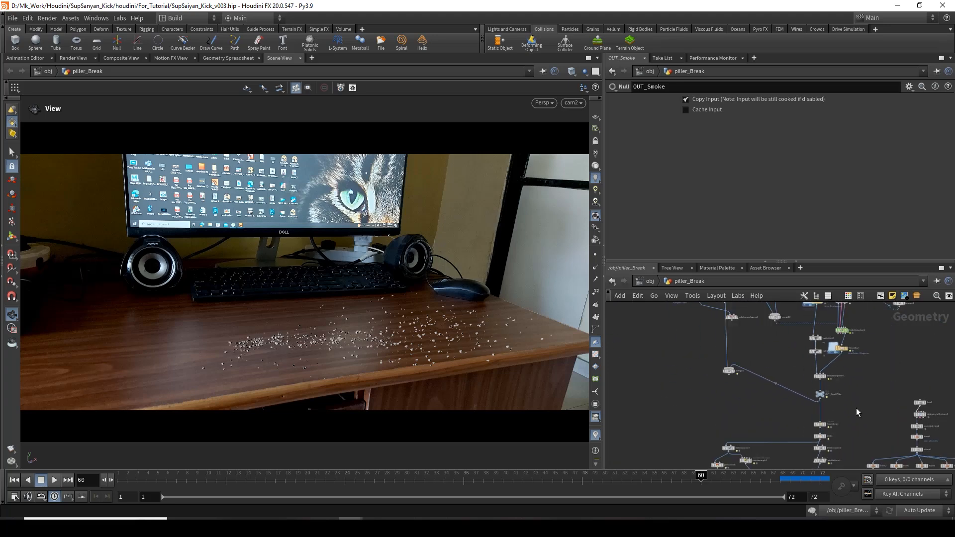
{"action": "middle_click_drag", "start_coordinate": [818, 432], "coordinate": [825, 386]}
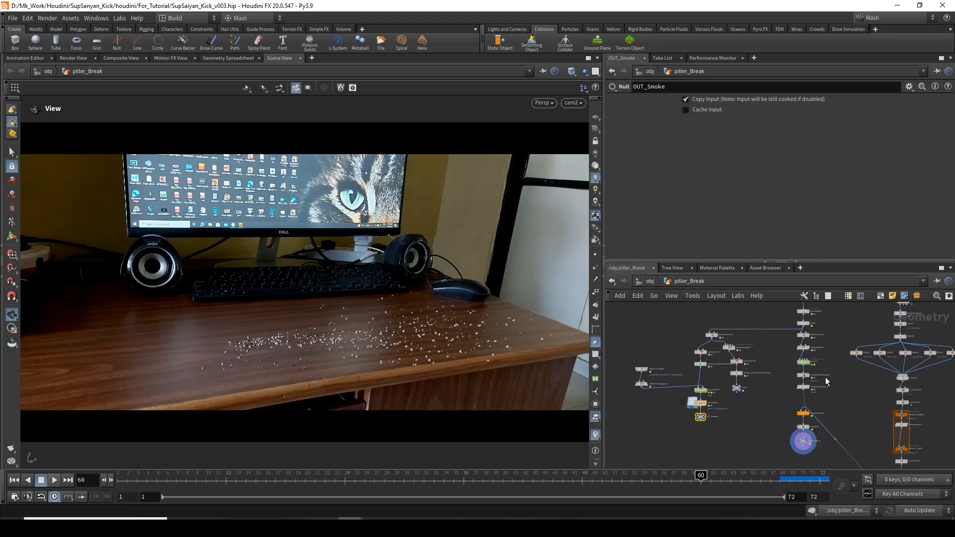
{"action": "scroll", "coordinate": [672, 425], "scroll_direction": "up", "scroll_amount": 5}
{"action": "left_click_drag", "start_coordinate": [685, 423], "coordinate": [798, 408]}
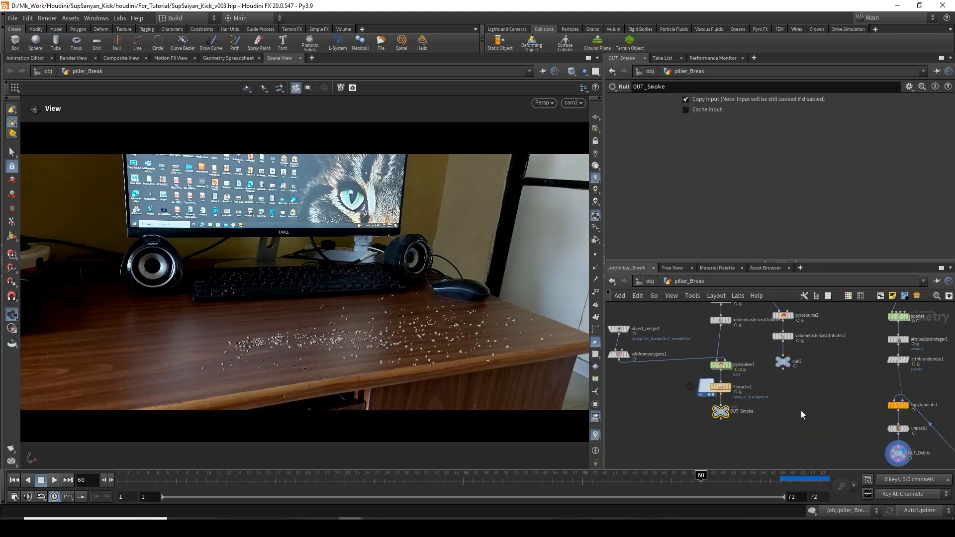
- Copy the OUT_Smoke null as the merge source, and delete the old geo1 object at object level
{"action": "key", "text": "ctrl+c"}
{"action": "left_click", "coordinate": [651, 281]}
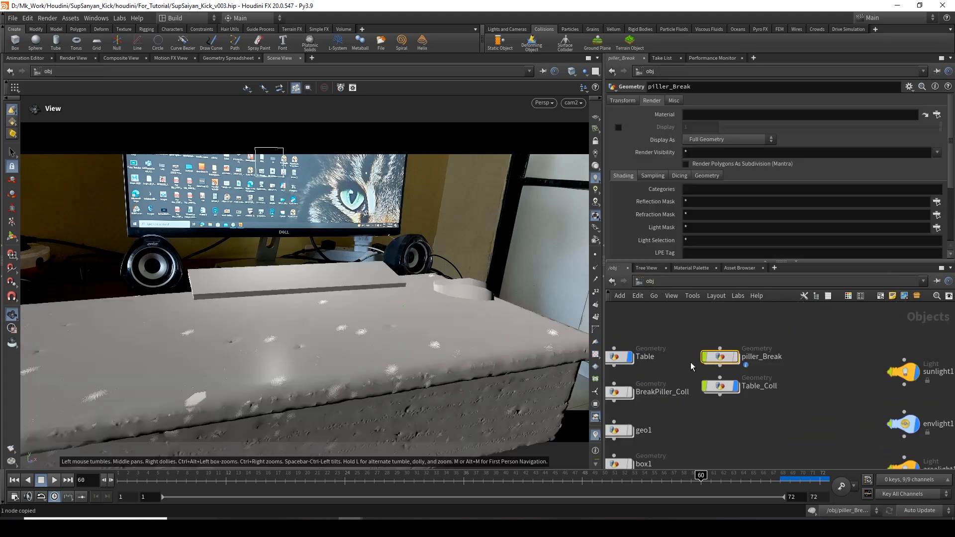
{"action": "key", "text": "l"}
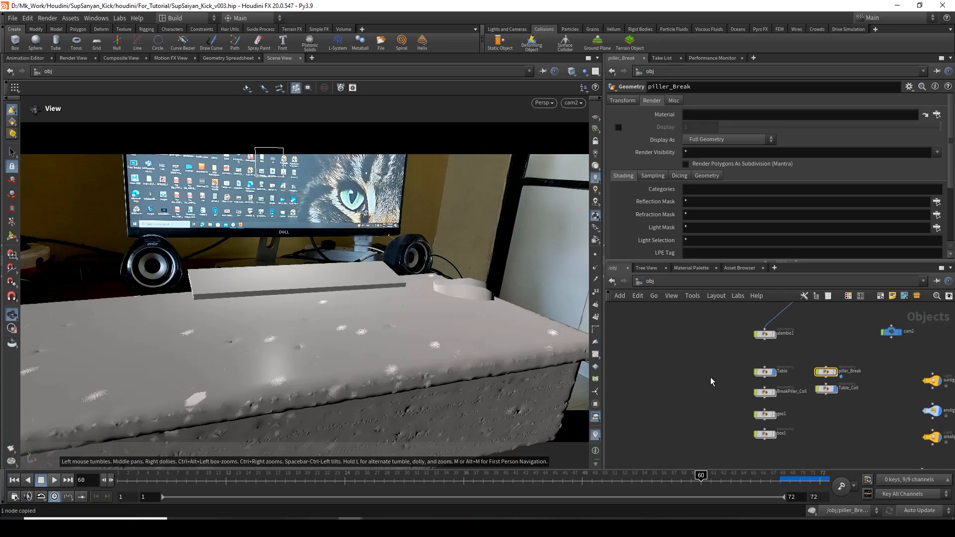
{"action": "middle_click_drag", "start_coordinate": [709, 375], "coordinate": [652, 342]}
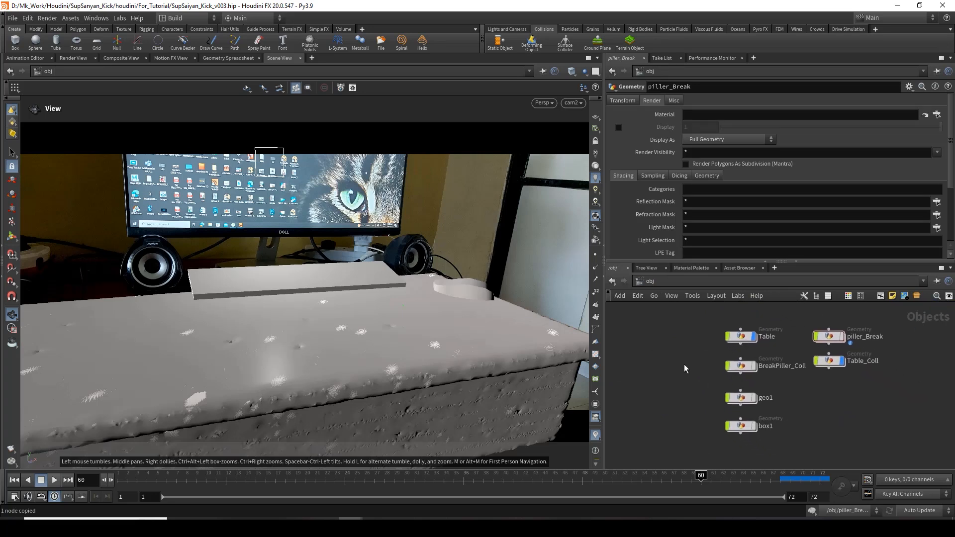
{"action": "middle_click_drag", "start_coordinate": [715, 397], "coordinate": [687, 352]}
{"action": "scroll", "coordinate": [710, 385], "scroll_direction": "up", "scroll_amount": 2}
{"action": "middle_click_drag", "start_coordinate": [780, 369], "coordinate": [702, 468]}
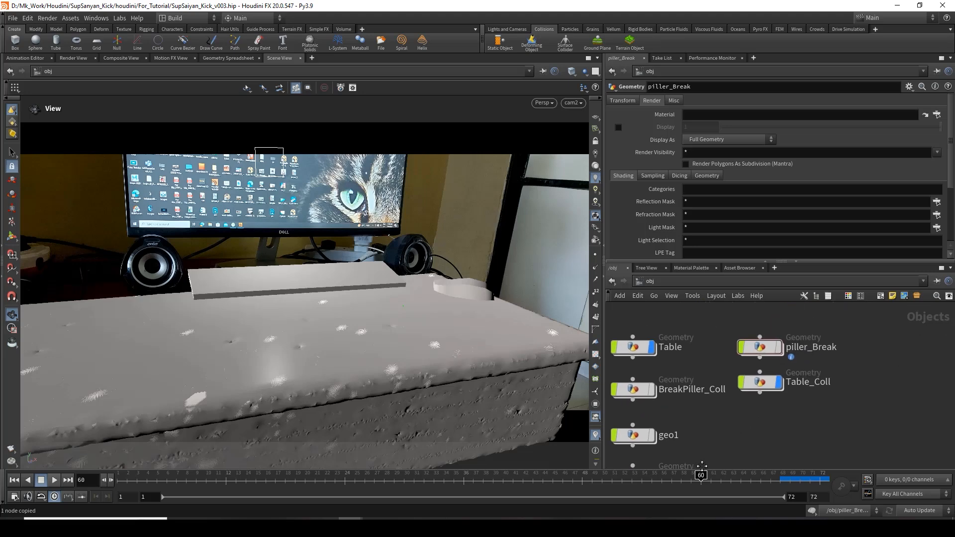
{"action": "middle_click_drag", "start_coordinate": [757, 424], "coordinate": [766, 382]}
{"action": "scroll", "coordinate": [706, 390], "scroll_direction": "down", "scroll_amount": 2}
{"action": "double_click", "coordinate": [665, 395]}
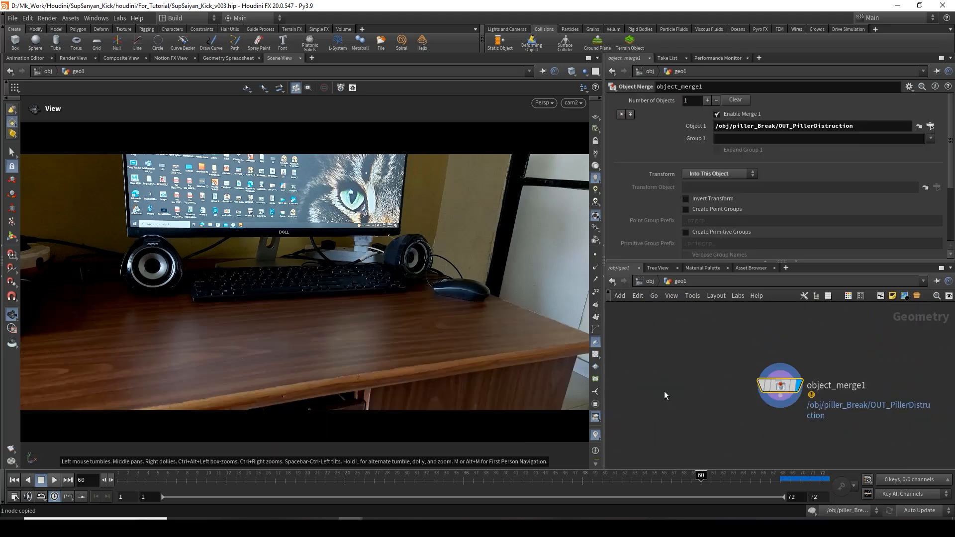
{"action": "left_click", "coordinate": [650, 282]}
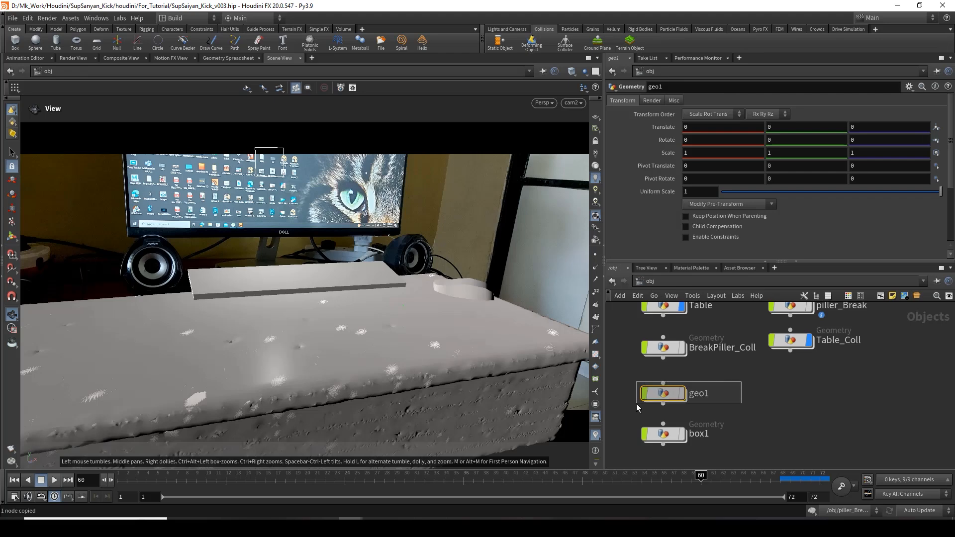
{"action": "key", "text": "Delete"}
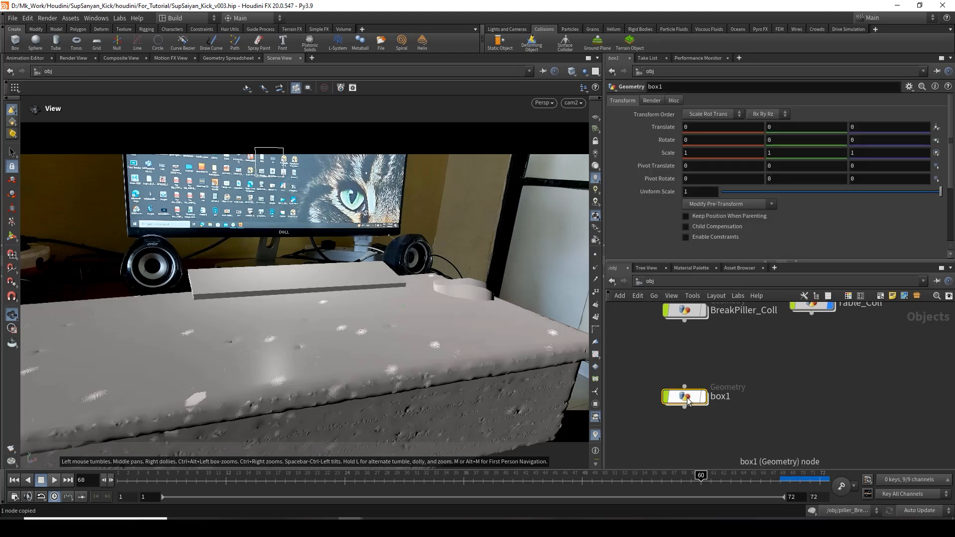
- Check the contents of the box1 object and delete it from the object network
{"action": "double_click", "coordinate": [688, 398]}
{"action": "left_click", "coordinate": [650, 281]}
{"action": "key", "text": "Delete"}
{"action": "key", "text": "h"}
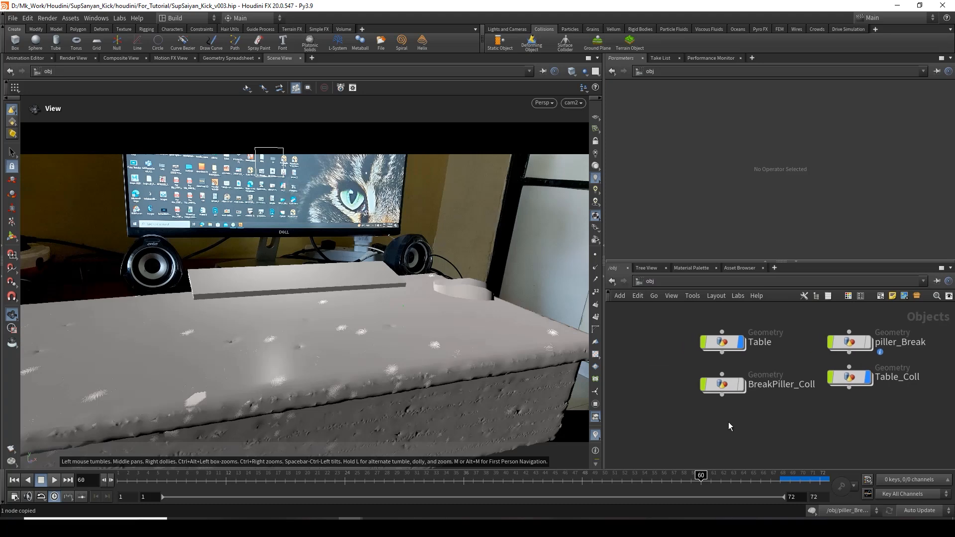
- Create a new Geometry object and place it beside the Table object
{"action": "key", "text": "Tab"}
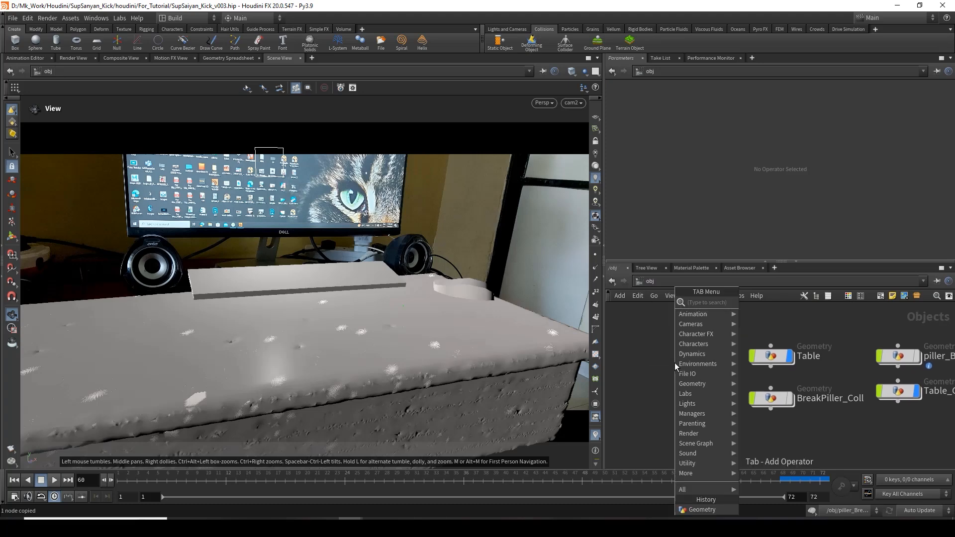
{"action": "type", "text": "geo"}
{"action": "key", "text": "Return"}
{"action": "left_click", "coordinate": [675, 363]}
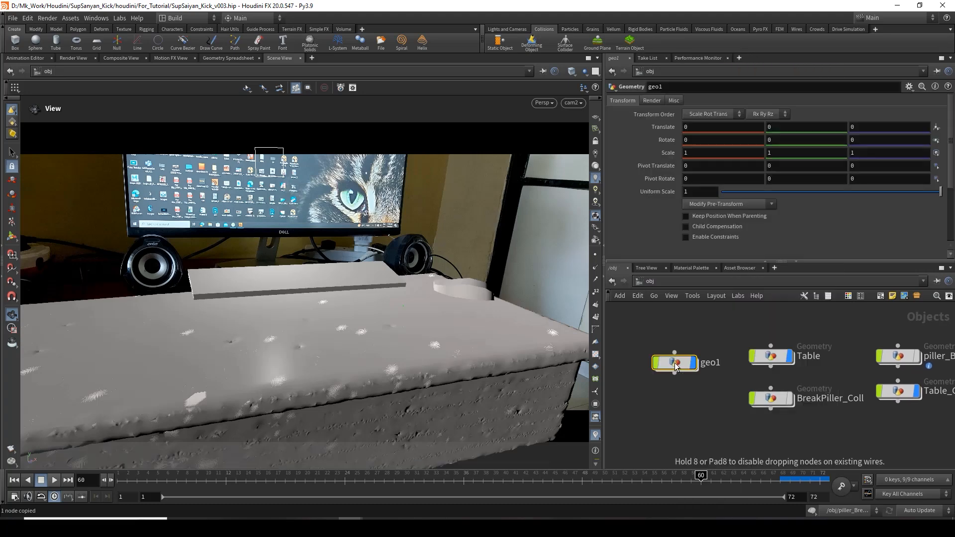
{"action": "left_click_drag", "start_coordinate": [676, 367], "coordinate": [652, 356]}
- Add an Object Merge inside geo1 and set its Object 1 source to /obj/piller_Break/OUT_Smoke
{"action": "double_click", "coordinate": [651, 356]}
{"action": "key", "text": "Tab"}
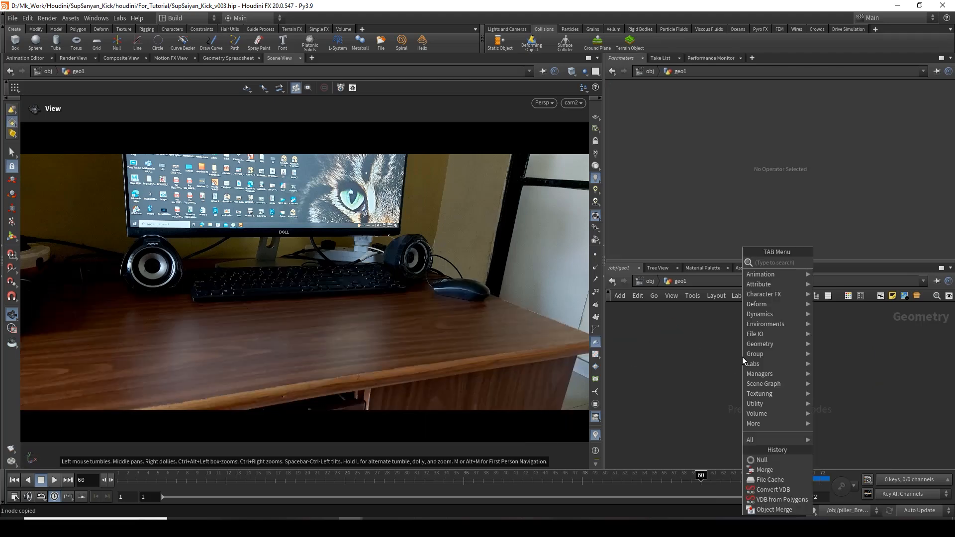
{"action": "type", "text": "obj"}
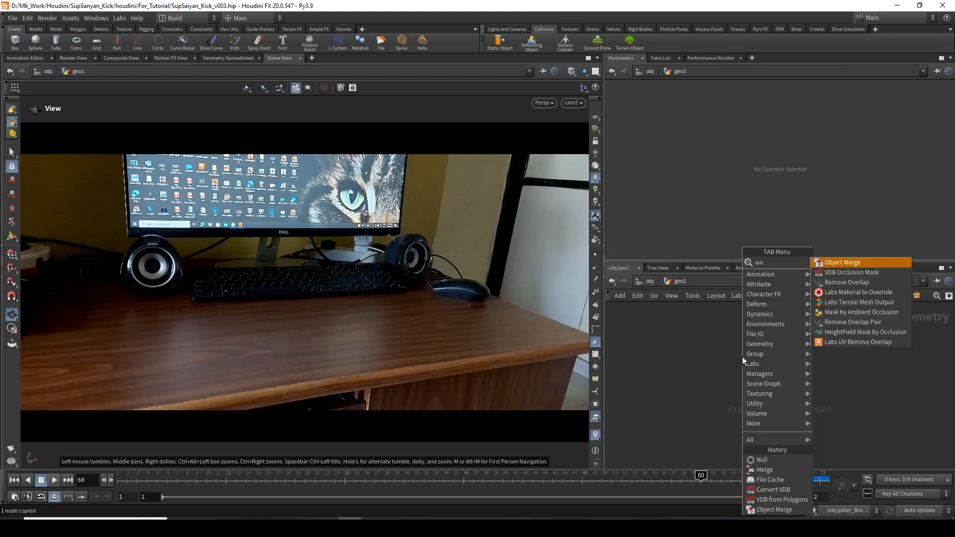
{"action": "key", "text": "Return"}
{"action": "left_click", "coordinate": [742, 356]}
{"action": "left_click", "coordinate": [832, 129]}
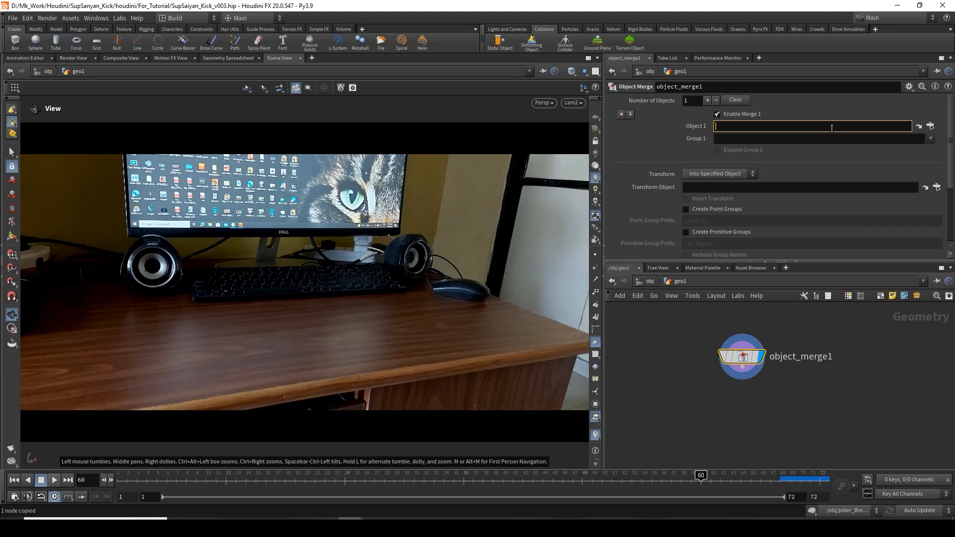
{"action": "key", "text": "ctrl+v"}
{"action": "key", "text": "Return"}
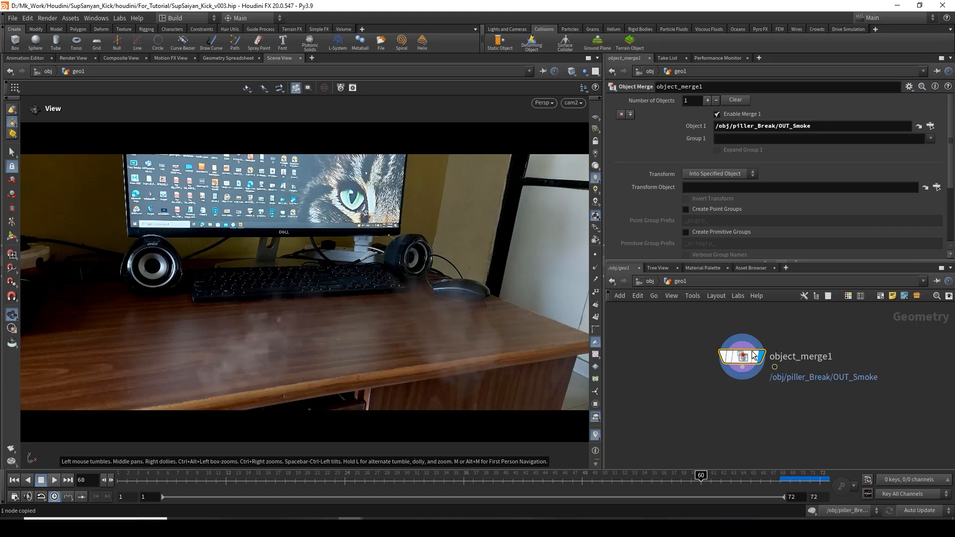
- Colour the new geo1 object red and rename it REN_Dust
{"action": "left_click", "coordinate": [647, 282]}
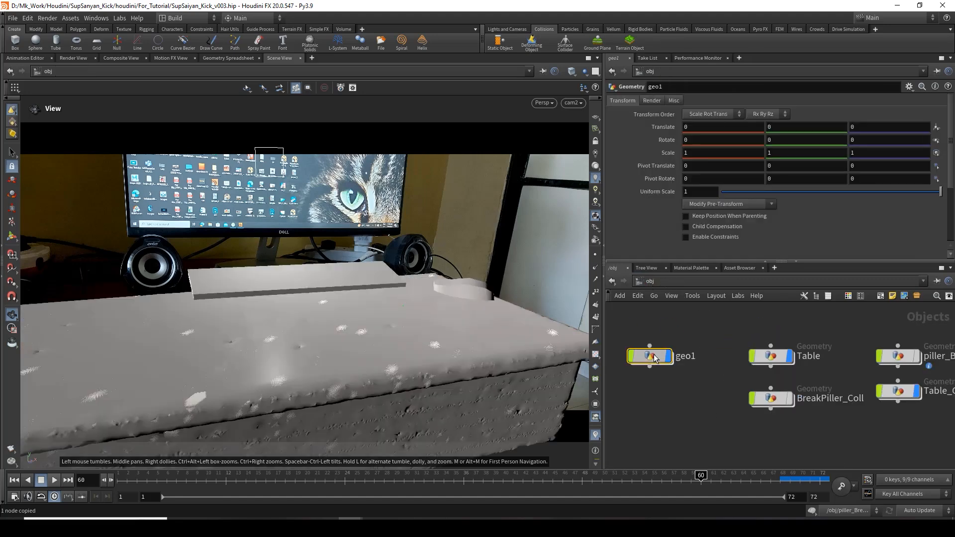
{"action": "key", "text": "c"}
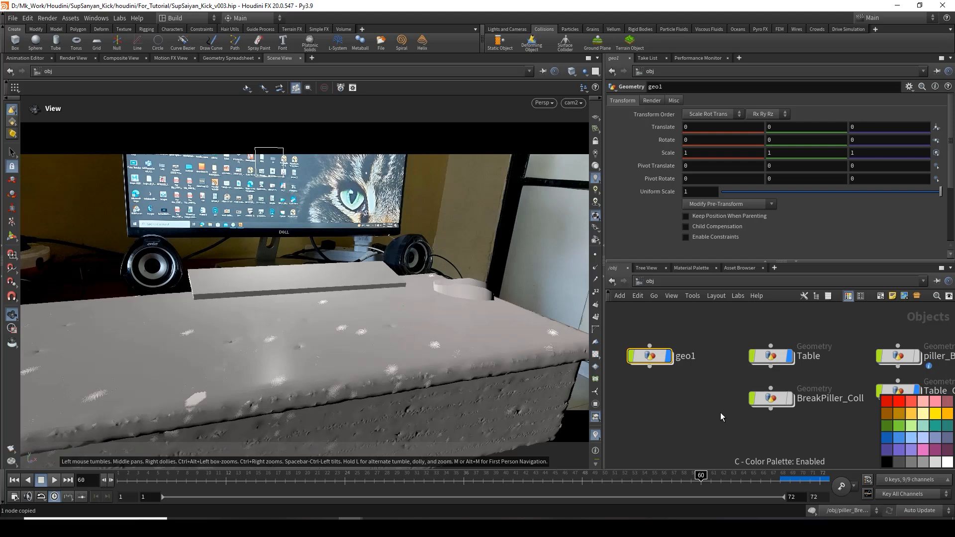
{"action": "left_click", "coordinate": [912, 402]}
{"action": "middle_click_drag", "start_coordinate": [704, 413], "coordinate": [745, 427]}
{"action": "key", "text": "c"}
{"action": "double_click", "coordinate": [733, 373]}
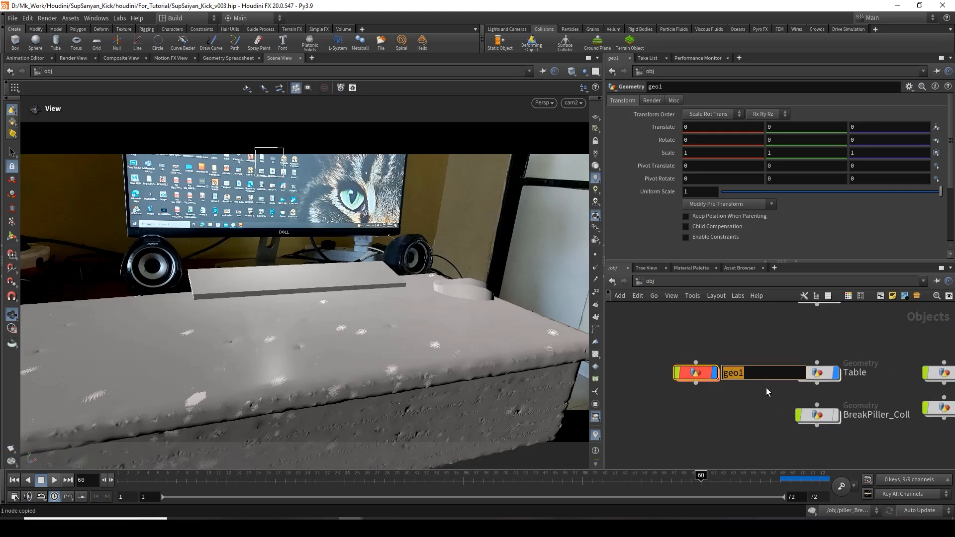
{"action": "type", "text": "REN_Dust"}
{"action": "key", "text": "Return"}
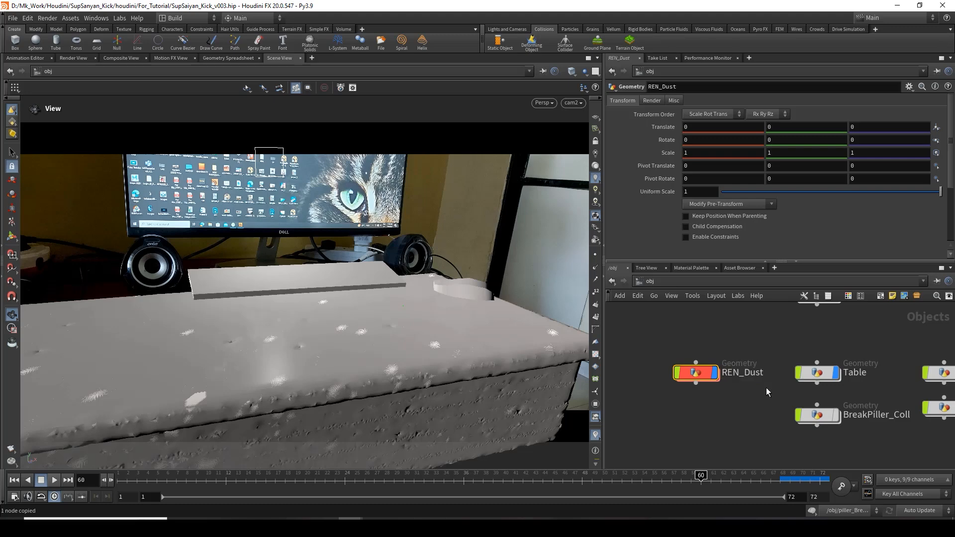
- Duplicate REN_Dust below the original and set the copy's Object Merge source to /obj/piller_Break/OUT_Debris
{"action": "left_click_drag", "start_coordinate": [698, 372], "coordinate": [699, 403], "text": "alt"}
{"action": "scroll", "coordinate": [744, 423], "scroll_direction": "down", "scroll_amount": 2}
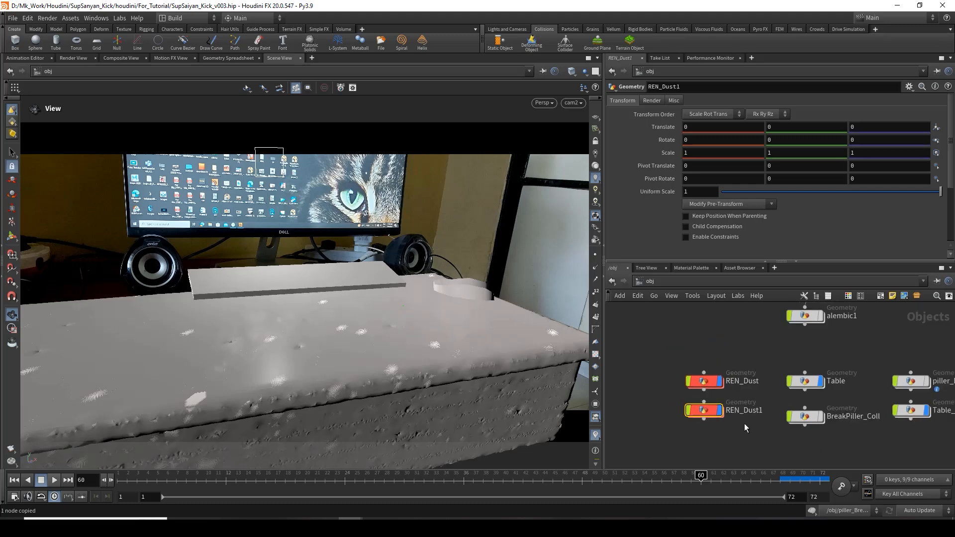
{"action": "double_click", "coordinate": [711, 411]}
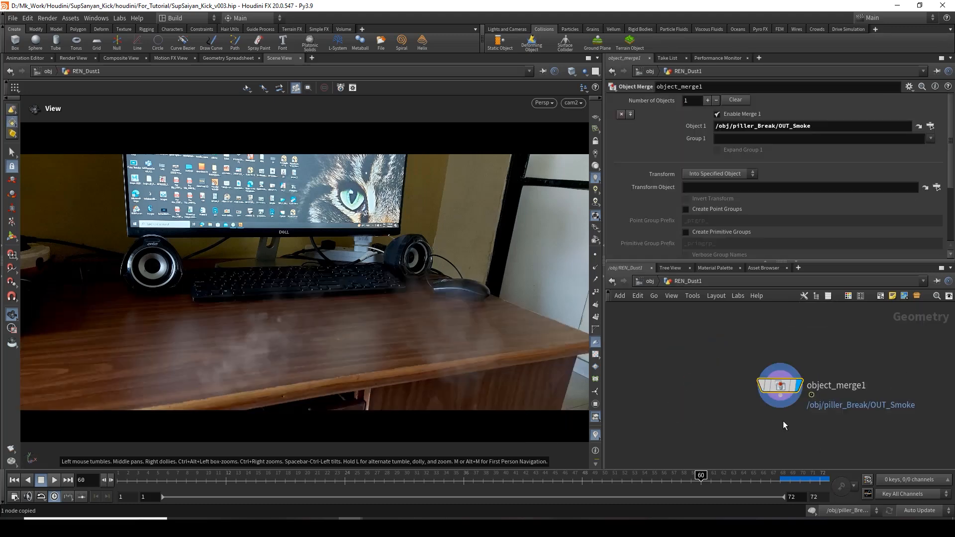
{"action": "left_click", "coordinate": [919, 126]}
{"action": "middle_click_drag", "start_coordinate": [854, 416], "coordinate": [807, 410]}
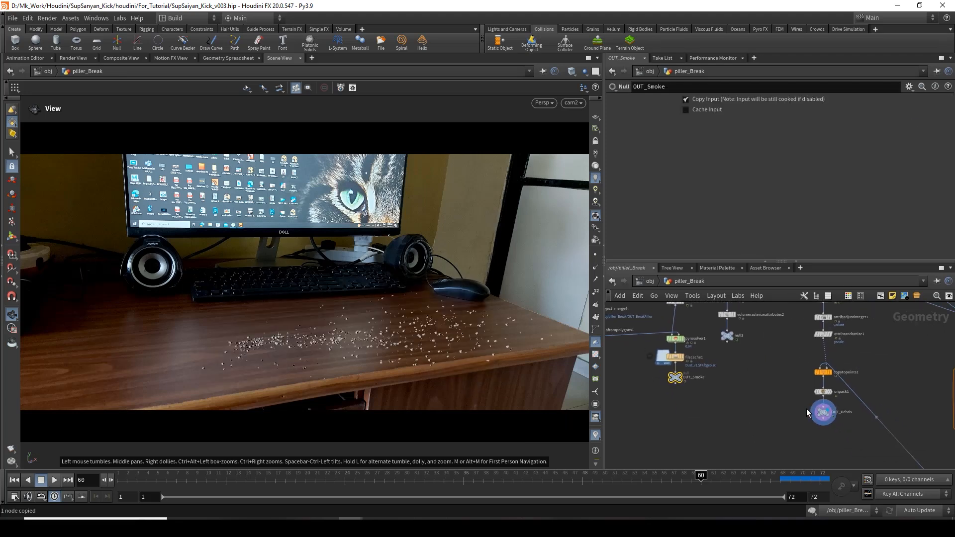
{"action": "left_click_drag", "start_coordinate": [855, 432], "coordinate": [854, 432]}
{"action": "key", "text": "ctrl+c"}
{"action": "left_click", "coordinate": [612, 282]}
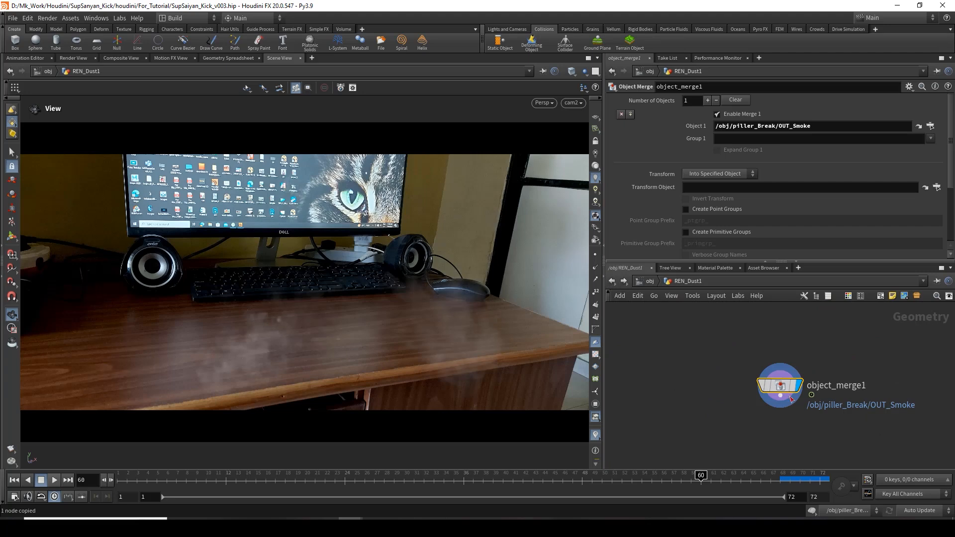
{"action": "triple_click", "coordinate": [823, 126]}
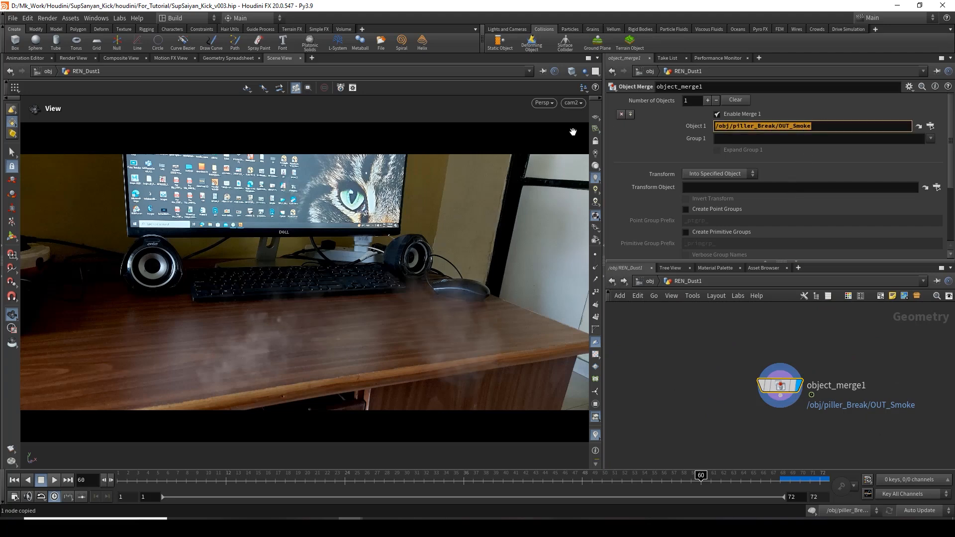
{"action": "key", "text": "ctrl+v"}
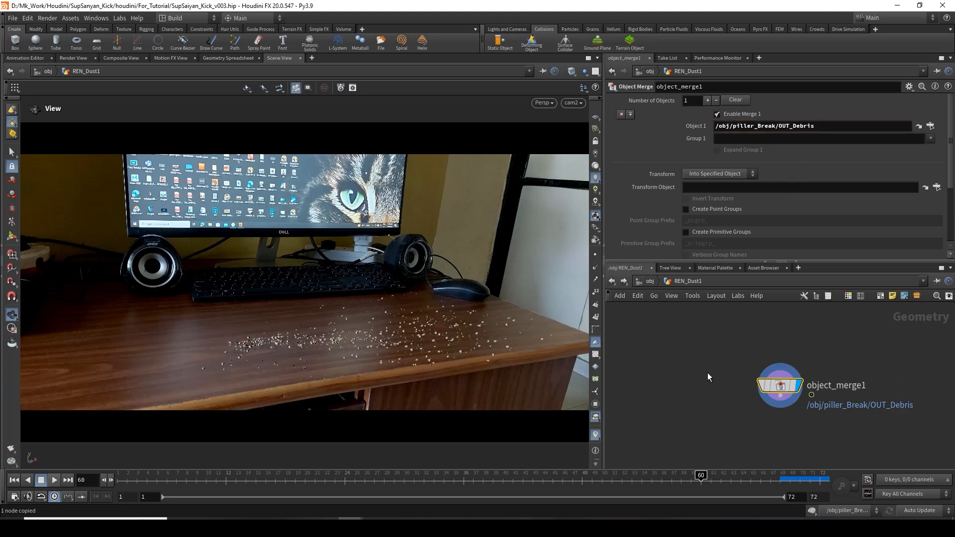
- Rename the duplicated render object REN_Debris
{"action": "key", "text": "u"}
{"action": "double_click", "coordinate": [749, 413]}
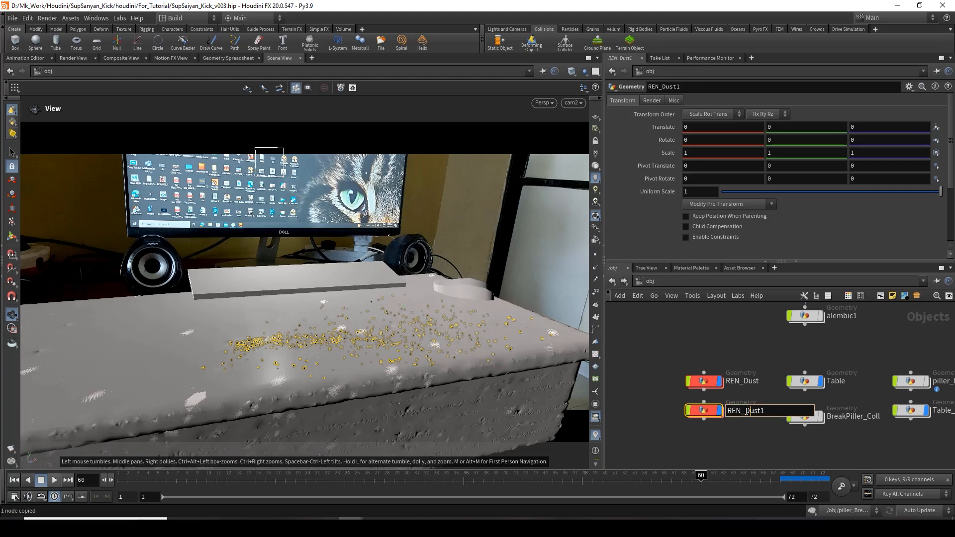
{"action": "left_click_drag", "start_coordinate": [745, 411], "coordinate": [812, 411]}
{"action": "type", "text": "Debris"}
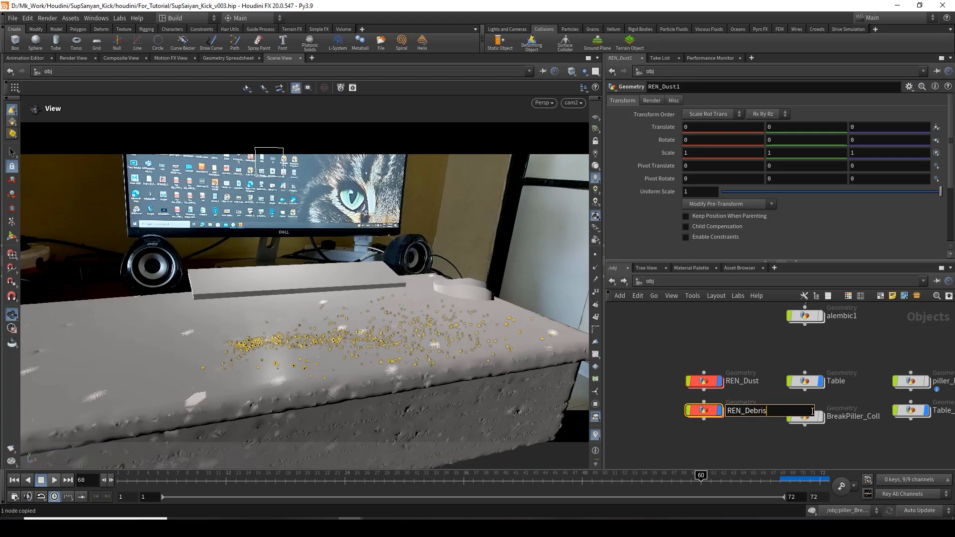
{"action": "key", "text": "Return"}
{"action": "middle_click_drag", "start_coordinate": [731, 436], "coordinate": [730, 383]}
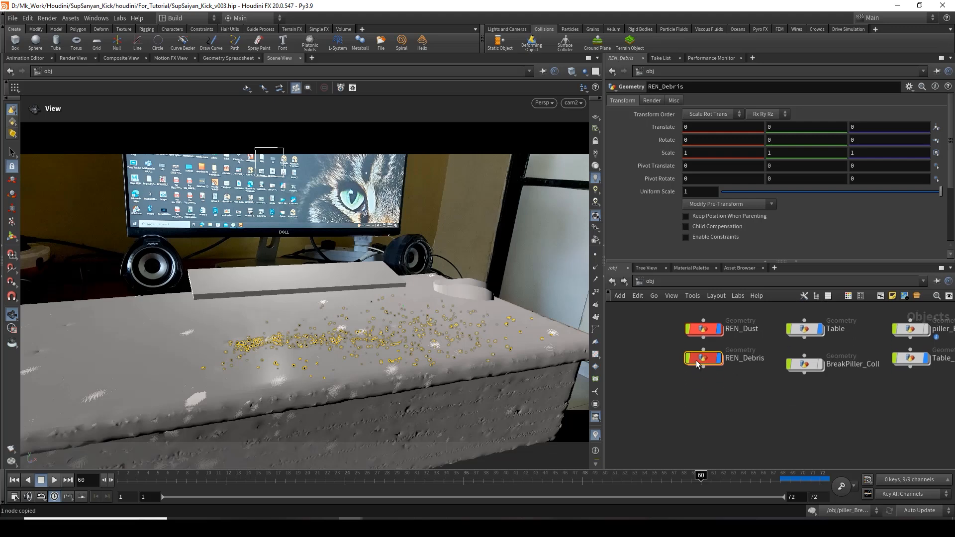
- Duplicate REN_Debris below the original and rename the copy REN_PillerBreak
{"action": "left_click_drag", "start_coordinate": [708, 358], "coordinate": [709, 387]}
{"action": "key", "text": "ctrl+z"}
{"action": "key", "text": "ctrl+v"}
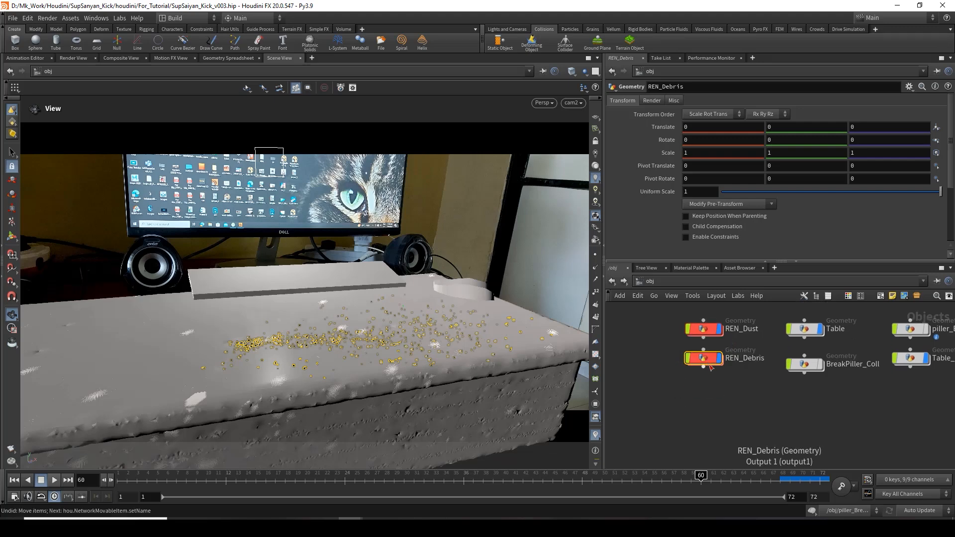
{"action": "double_click", "coordinate": [751, 395]}
{"action": "left_click_drag", "start_coordinate": [750, 395], "coordinate": [877, 420]}
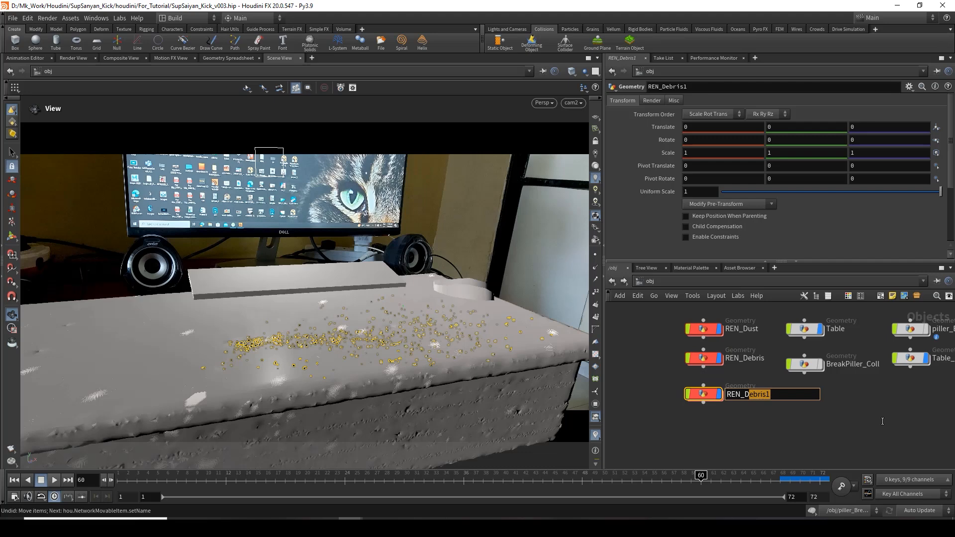
{"action": "key", "text": "BackSpace"}
{"action": "key", "text": "BackSpace"}
{"action": "type", "text": "PillerBreak"}
{"action": "key", "text": "Return"}
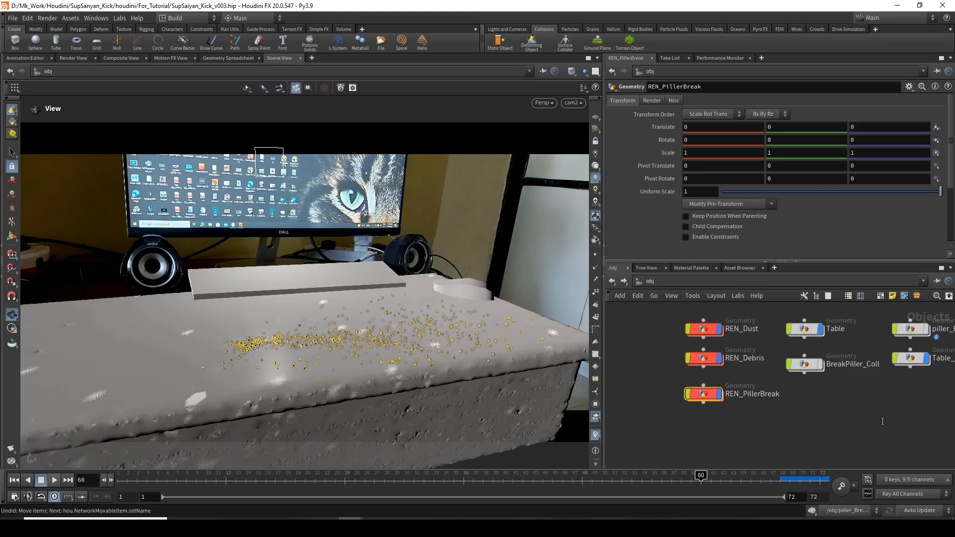
- Set the Object Merge source inside REN_PillerBreak to /obj/piller_Break/OUT_BreakPiller and return to object level
{"action": "double_click", "coordinate": [707, 398]}
{"action": "left_click", "coordinate": [925, 127]}
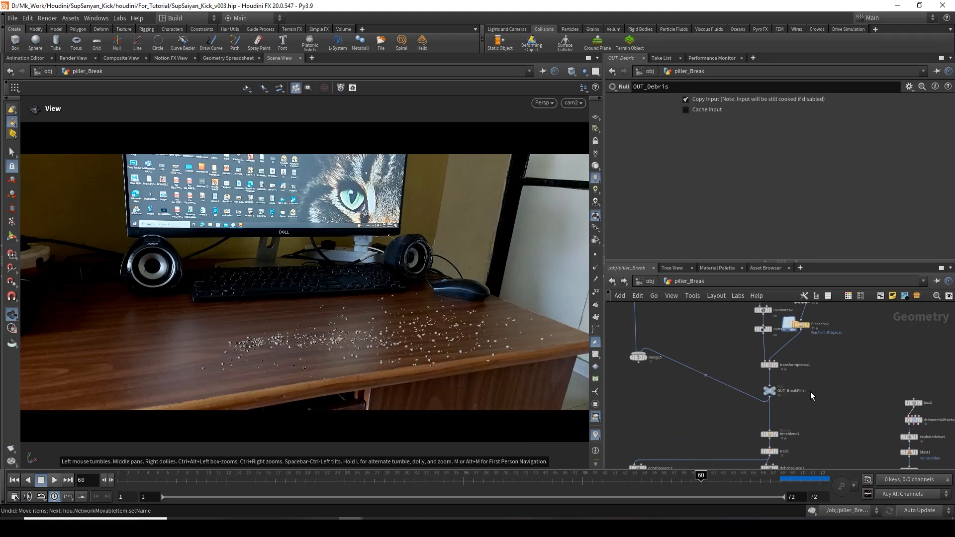
{"action": "left_click", "coordinate": [750, 384]}
{"action": "key", "text": "ctrl+c"}
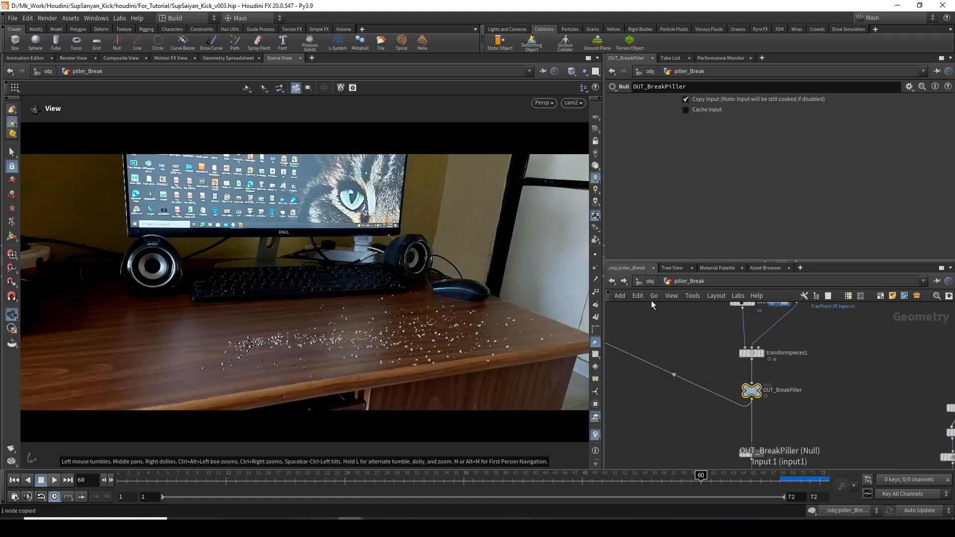
{"action": "left_click", "coordinate": [613, 282]}
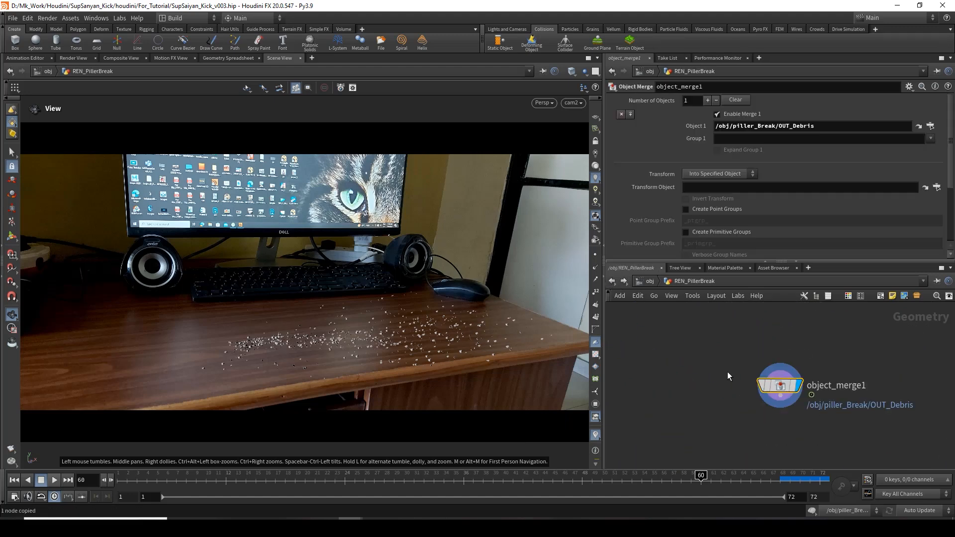
{"action": "double_click", "coordinate": [835, 127]}
{"action": "key", "text": "ctrl+v"}
{"action": "key", "text": "Return"}
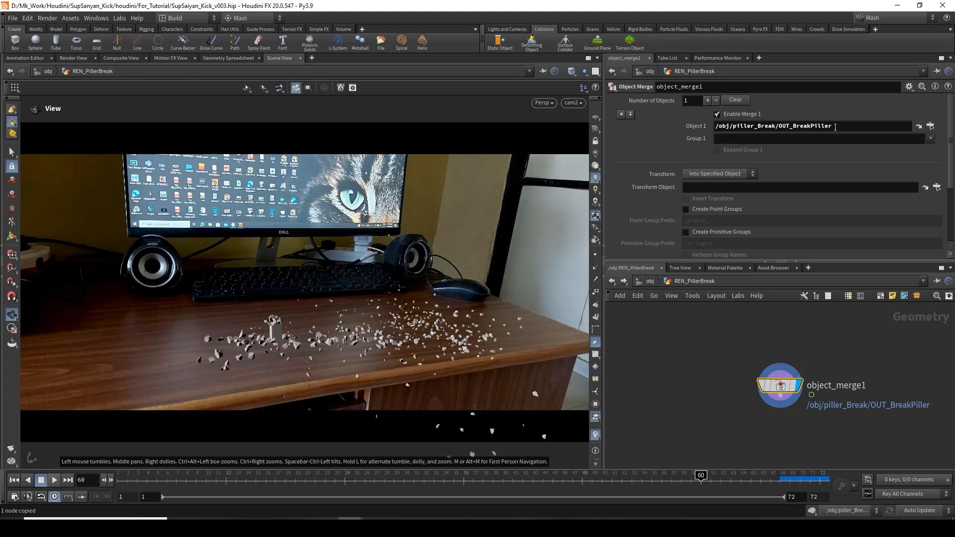
{"action": "left_click", "coordinate": [650, 282]}
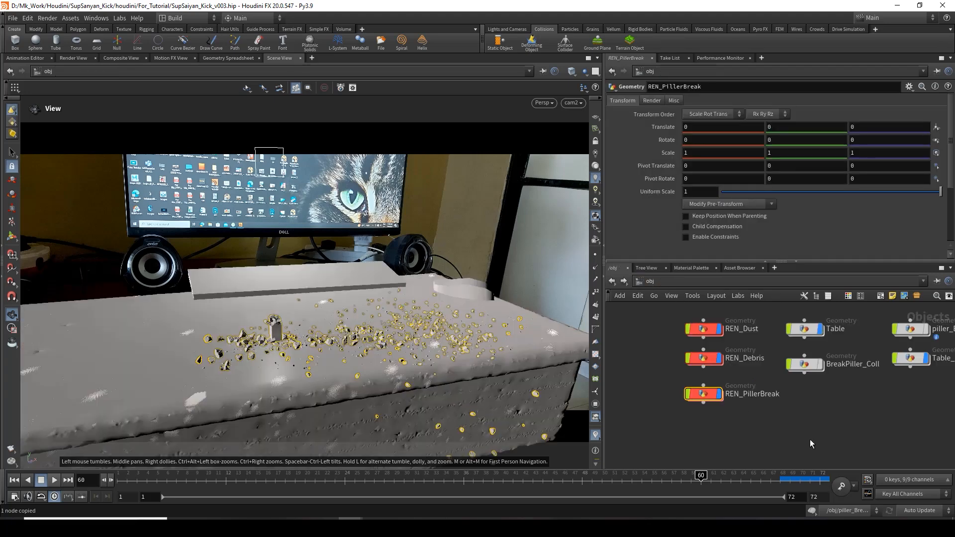
- Duplicate the REN_PillerBreak object below the original and rename the copy REN_RGB
{"action": "scroll", "coordinate": [757, 390], "scroll_direction": "up", "scroll_amount": 3}
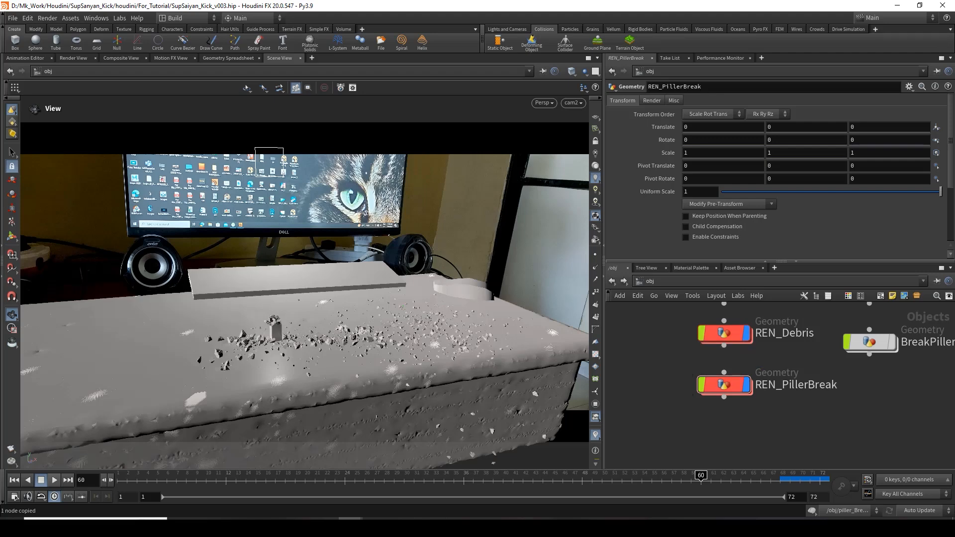
{"action": "scroll", "coordinate": [730, 382], "scroll_direction": "down", "scroll_amount": 1}
{"action": "middle_click_drag", "start_coordinate": [730, 382], "coordinate": [737, 363]}
{"action": "left_click_drag", "start_coordinate": [736, 364], "coordinate": [879, 412], "text": "alt"}
{"action": "double_click", "coordinate": [790, 406]}
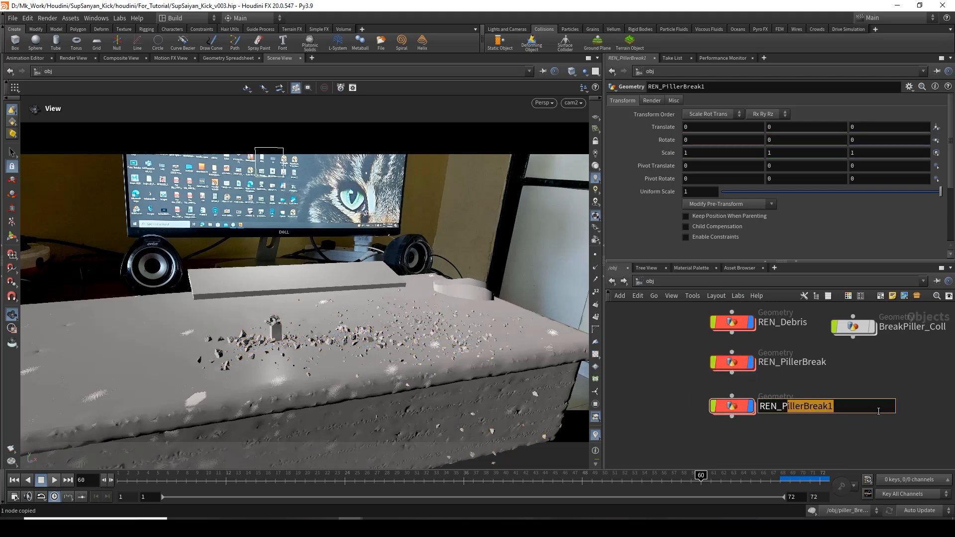
{"action": "key", "text": "BackSpace"}
{"action": "key", "text": "BackSpace"}
{"action": "type", "text": "RGB"}
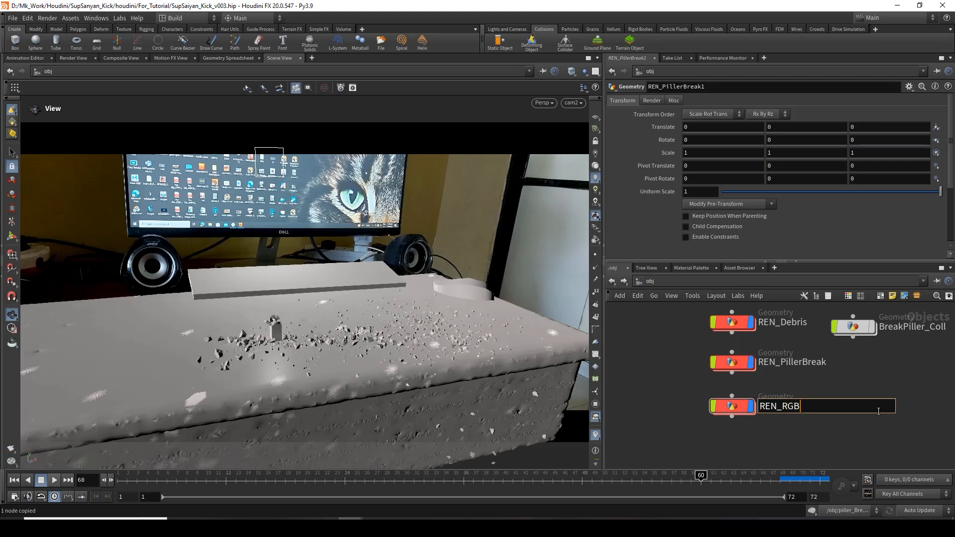
{"action": "key", "text": "Return"}
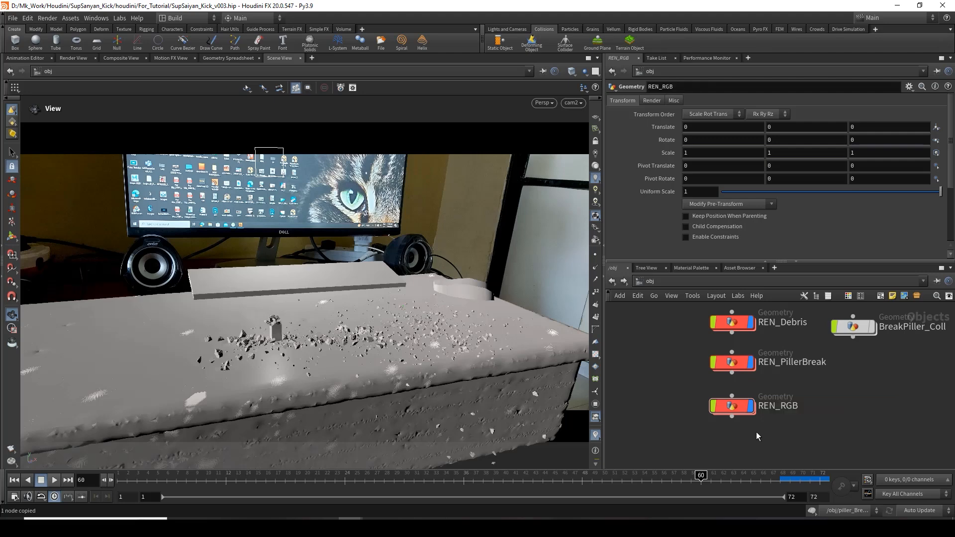
- Inside REN_RGB, add a Material node connected below the Object Merge and display its result
{"action": "double_click", "coordinate": [741, 409]}
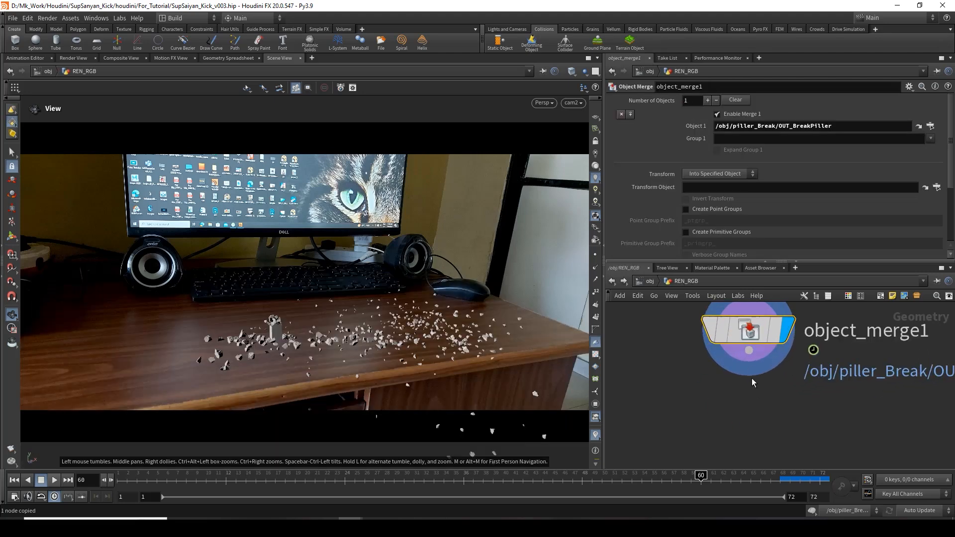
{"action": "left_click", "coordinate": [749, 353]}
{"action": "left_click", "coordinate": [752, 402]}
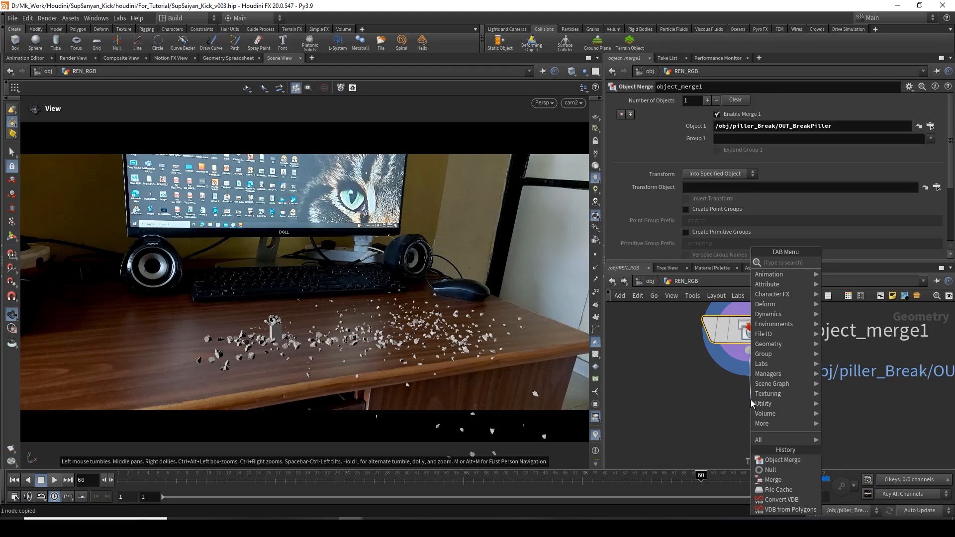
{"action": "type", "text": "ma"}
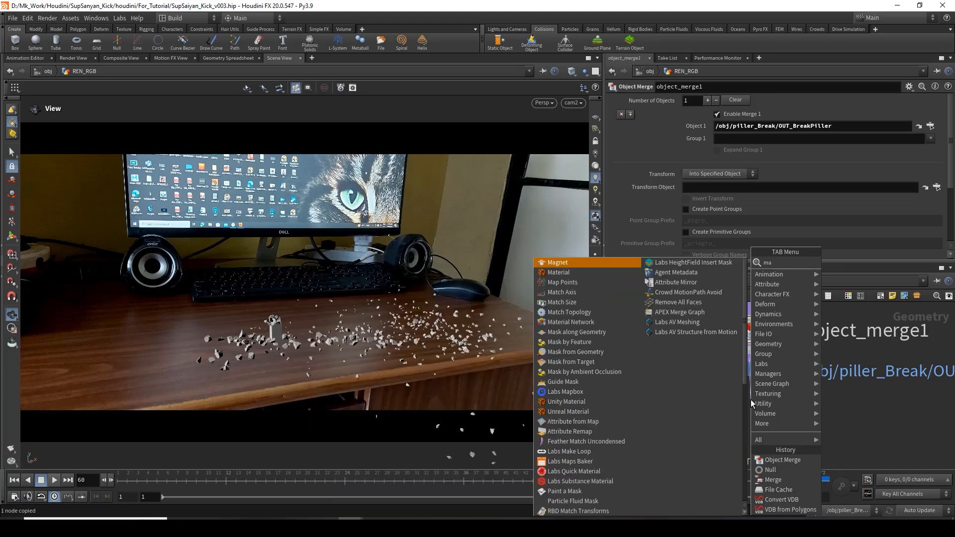
{"action": "type", "text": "te"}
{"action": "key", "text": "Return"}
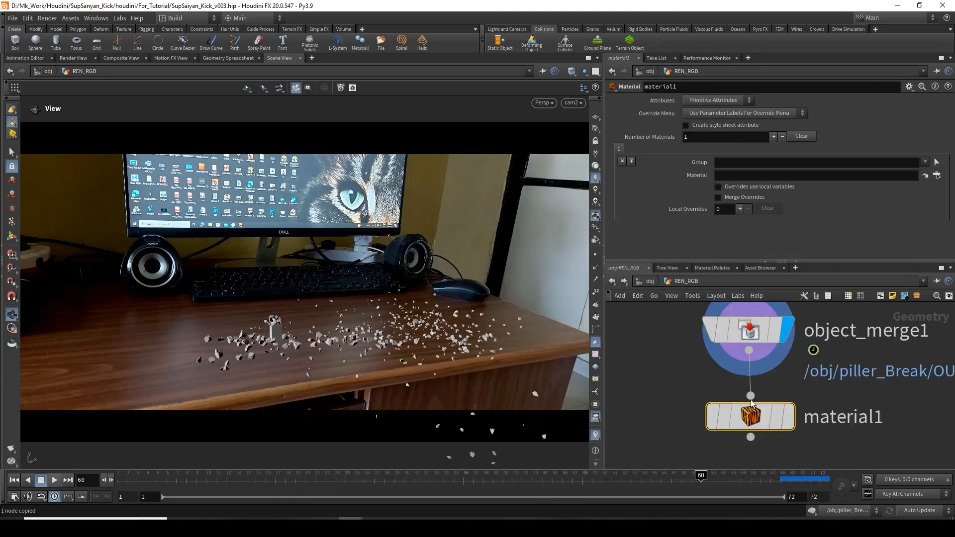
{"action": "left_click", "coordinate": [788, 418]}
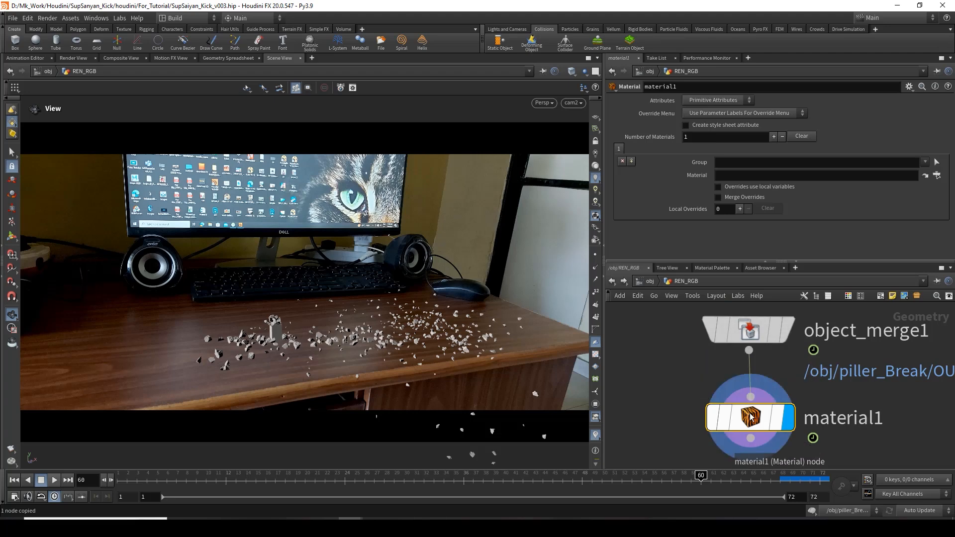
- Find the Constant shader in the material gallery, add it to /mat and open the material network
{"action": "left_click", "coordinate": [713, 268]}
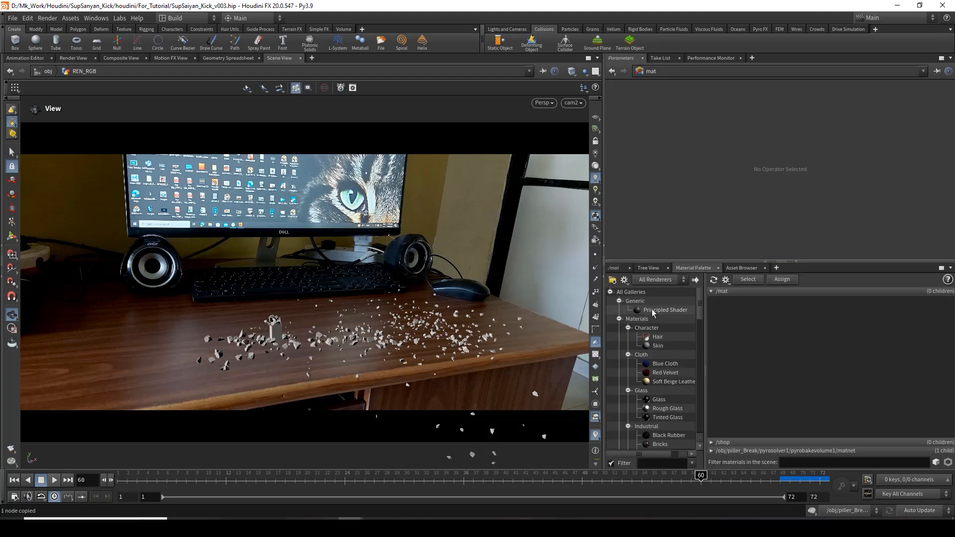
{"action": "left_click", "coordinate": [668, 463]}
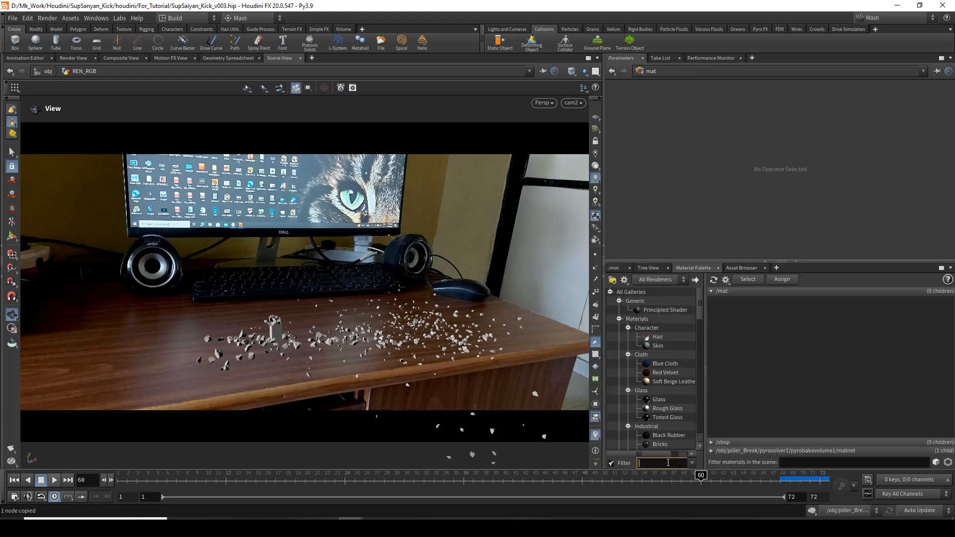
{"action": "type", "text": "constant"}
{"action": "key", "text": "Return"}
{"action": "left_click_drag", "start_coordinate": [639, 328], "coordinate": [721, 314]}
{"action": "double_click", "coordinate": [724, 316]}
{"action": "scroll", "coordinate": [844, 428], "scroll_direction": "up", "scroll_amount": 5}
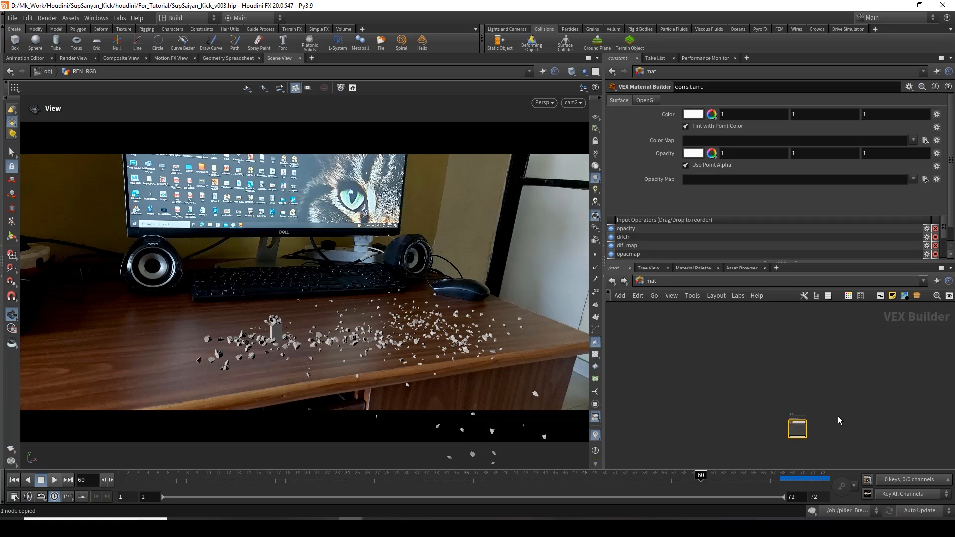
{"action": "left_click_drag", "start_coordinate": [778, 425], "coordinate": [724, 351]}
{"action": "scroll", "coordinate": [724, 354], "scroll_direction": "up", "scroll_amount": 4}
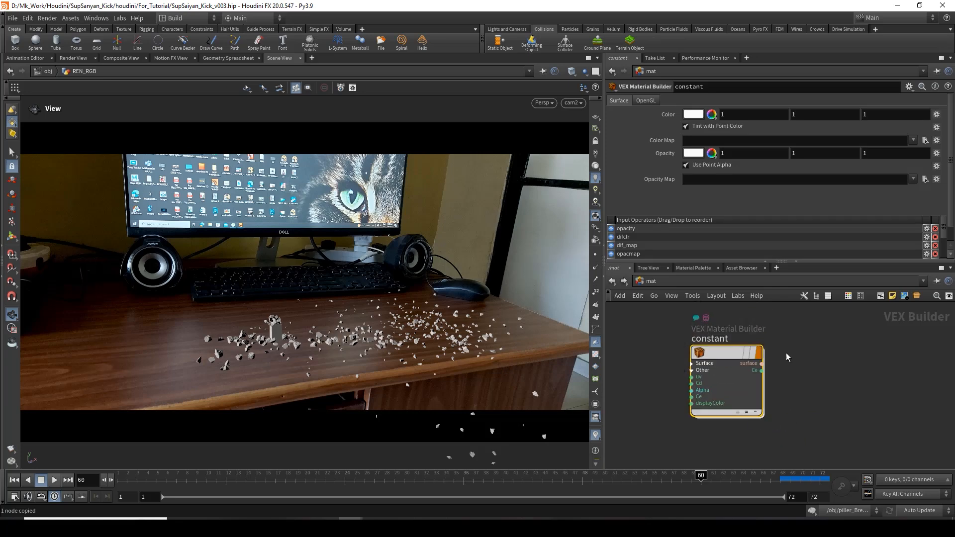
- Duplicate the constant material and rename the original Piller_Outside
{"action": "key", "text": "ctrl+v"}
{"action": "double_click", "coordinate": [711, 339]}
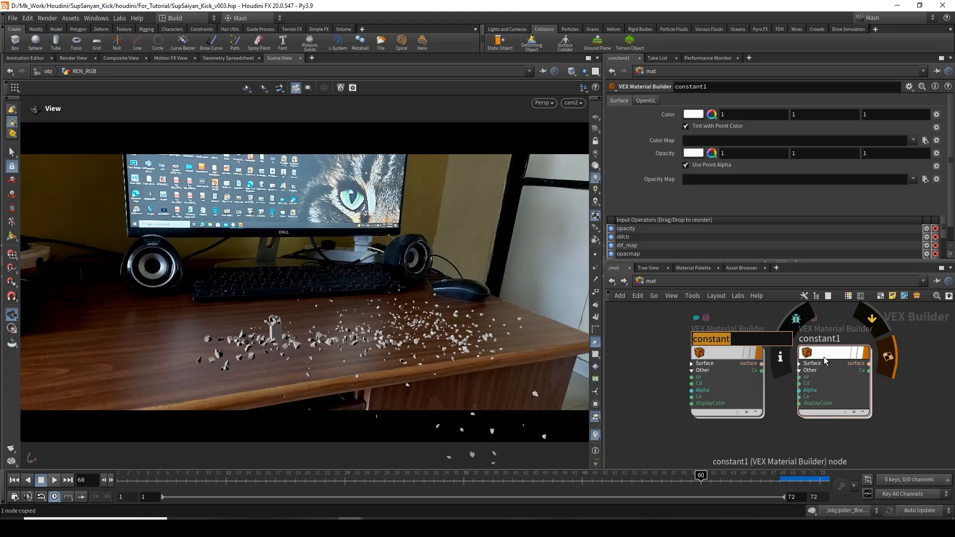
{"action": "type", "text": "Piller_O"}
{"action": "type", "text": "utside"}
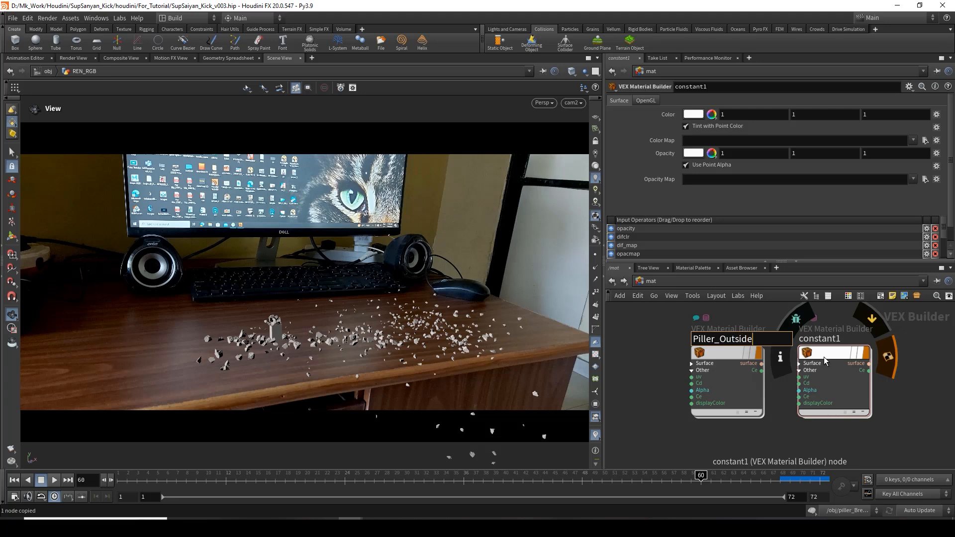
{"action": "key", "text": "Return"}
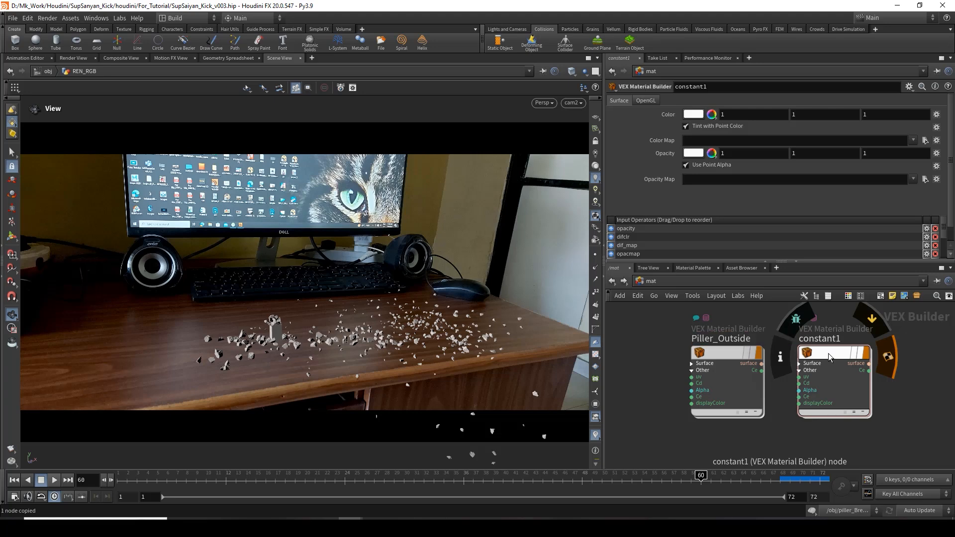
- Rename the copied constant material Piller_Inside
{"action": "double_click", "coordinate": [830, 342]}
{"action": "type", "text": "Piller"}
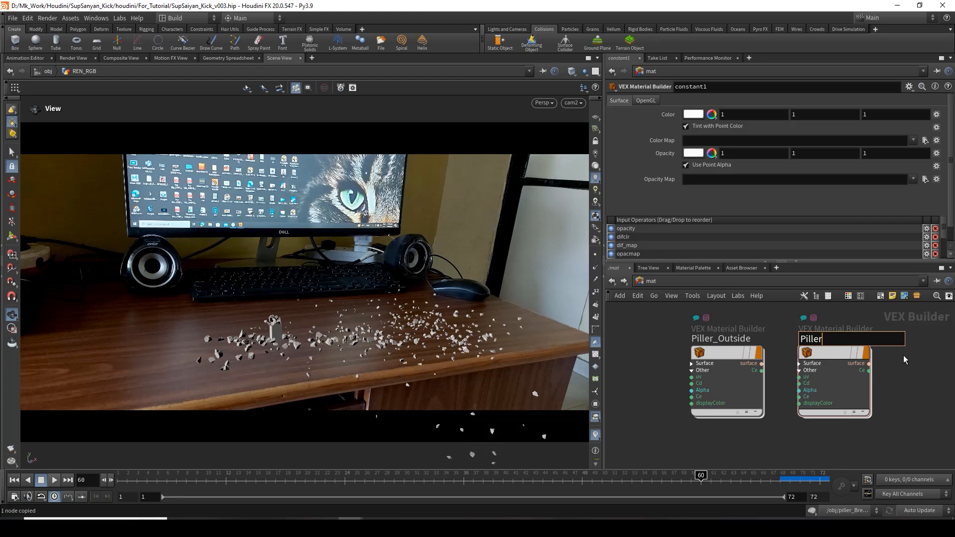
{"action": "type", "text": "_Inside"}
{"action": "key", "text": "Return"}
{"action": "mouse_move", "coordinate": [830, 357]}
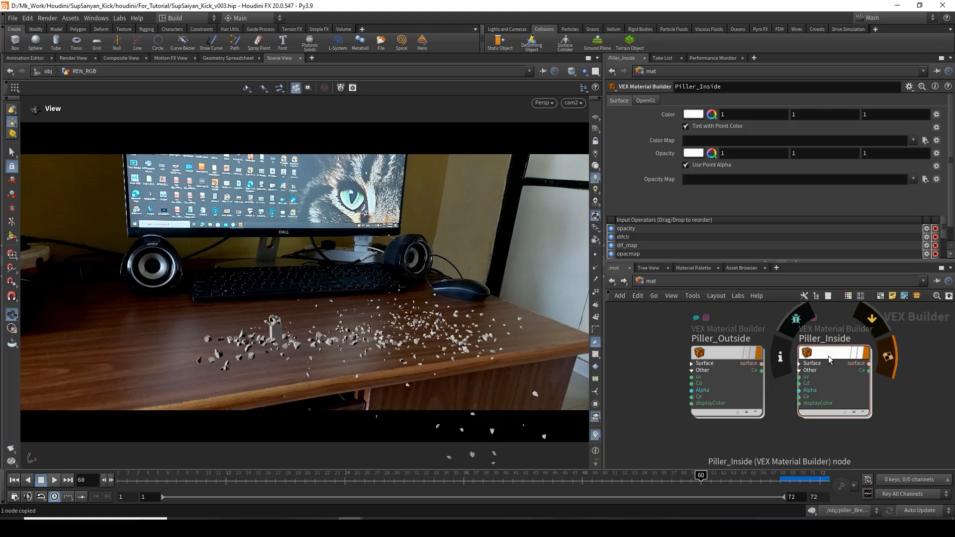
{"action": "left_click", "coordinate": [830, 357]}
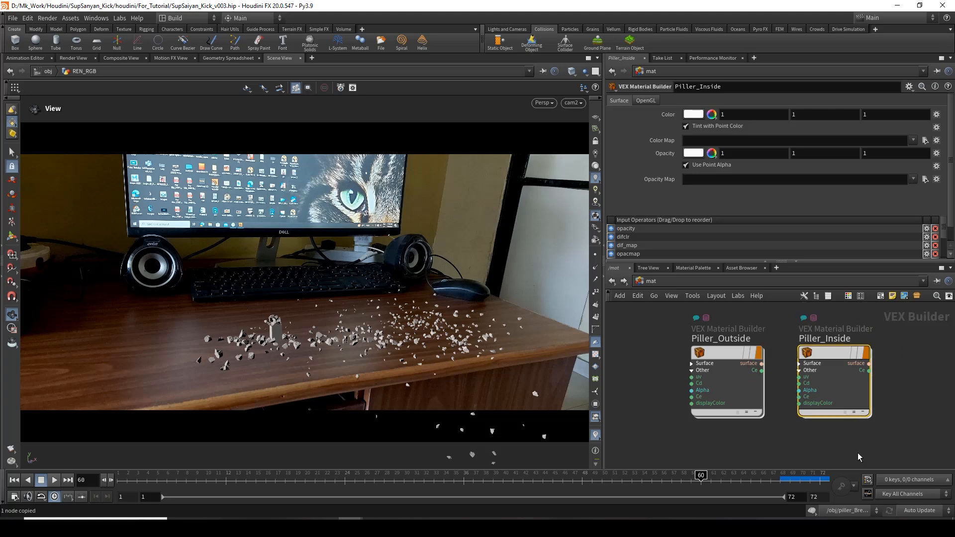
- Set the Piller_Outside material's color to pure red (1, 0, 0)
{"action": "middle_click_drag", "start_coordinate": [869, 447], "coordinate": [848, 447]}
{"action": "left_click", "coordinate": [704, 355]}
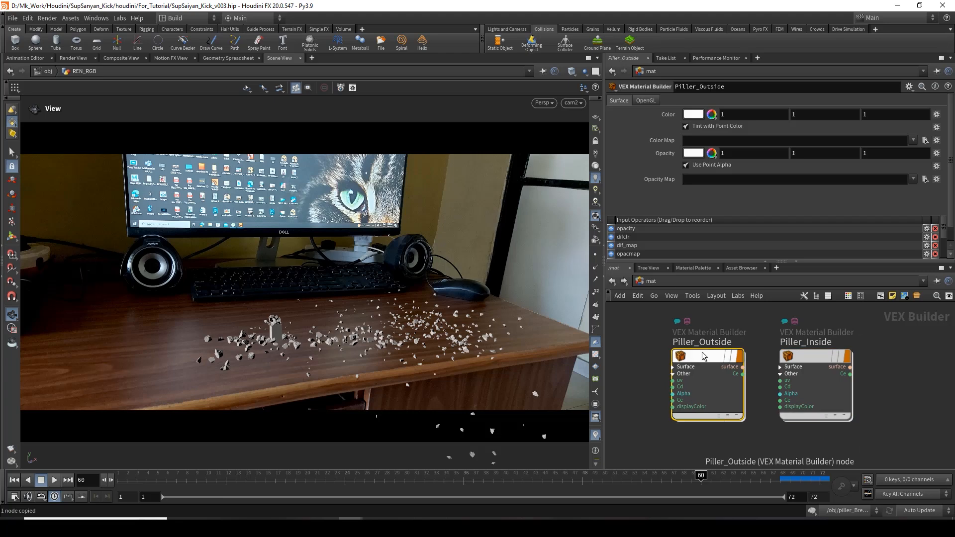
{"action": "mouse_move", "coordinate": [704, 355]}
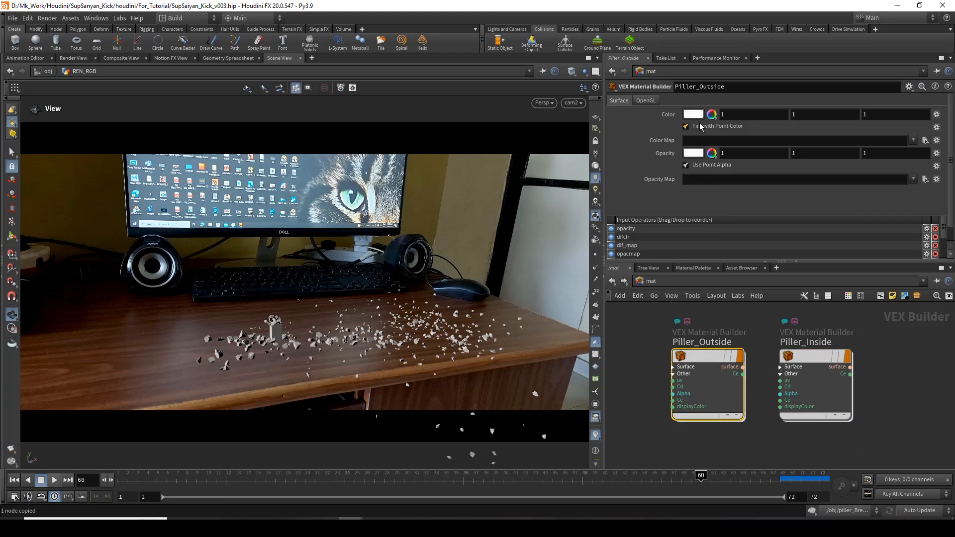
{"action": "left_click", "coordinate": [694, 115]}
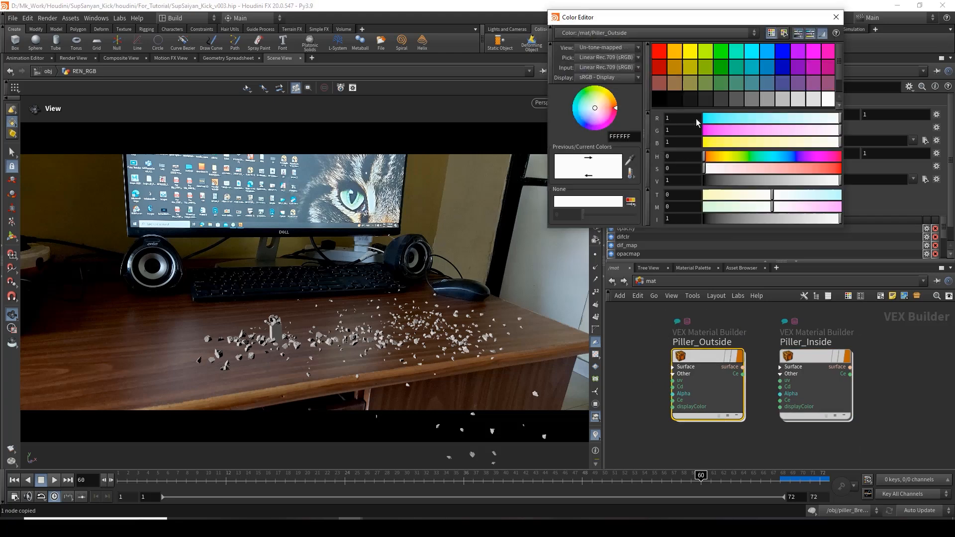
{"action": "left_click", "coordinate": [660, 51]}
{"action": "left_click", "coordinate": [836, 16]}
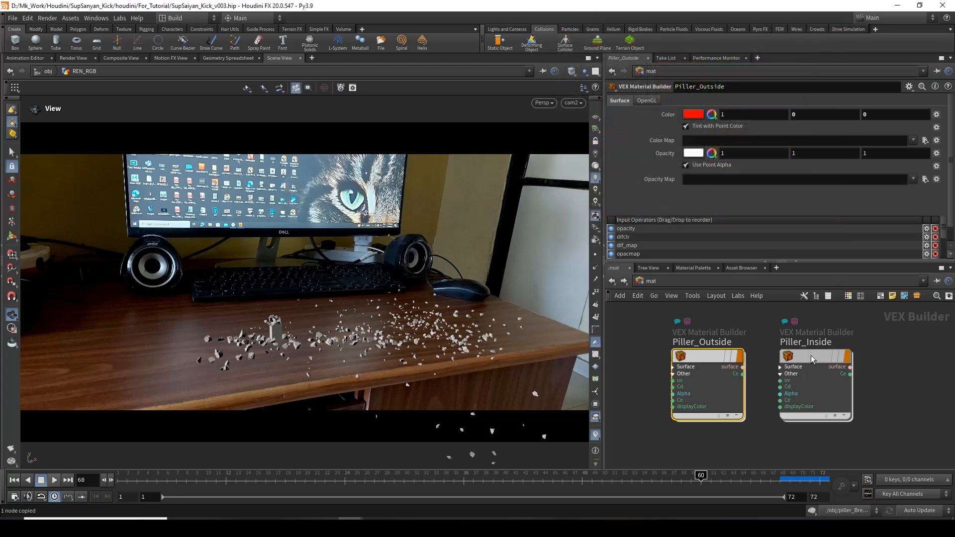
- Set the Piller_Inside material's color to pure green (0, 1, 0)
{"action": "left_click", "coordinate": [809, 356]}
{"action": "left_click", "coordinate": [694, 115]}
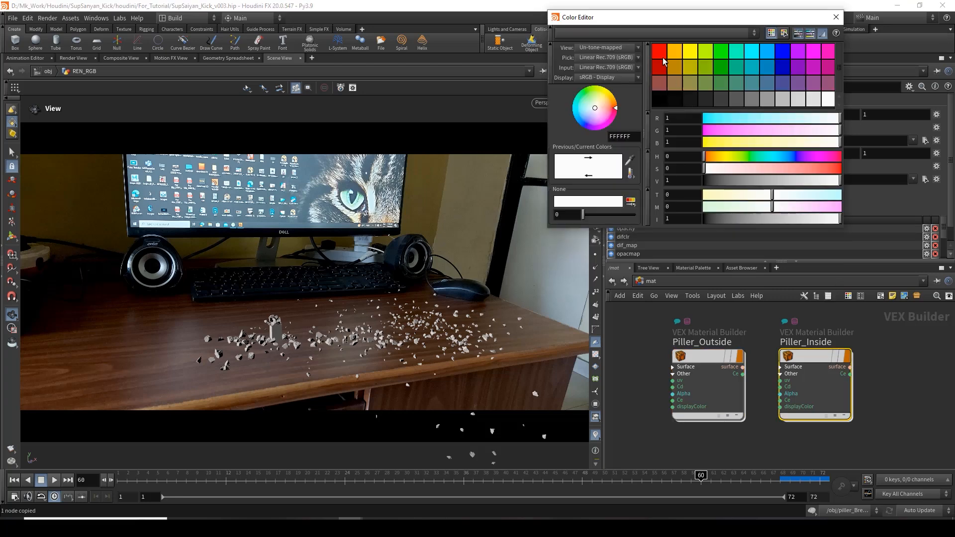
{"action": "left_click", "coordinate": [722, 52]}
{"action": "left_click", "coordinate": [836, 17]}
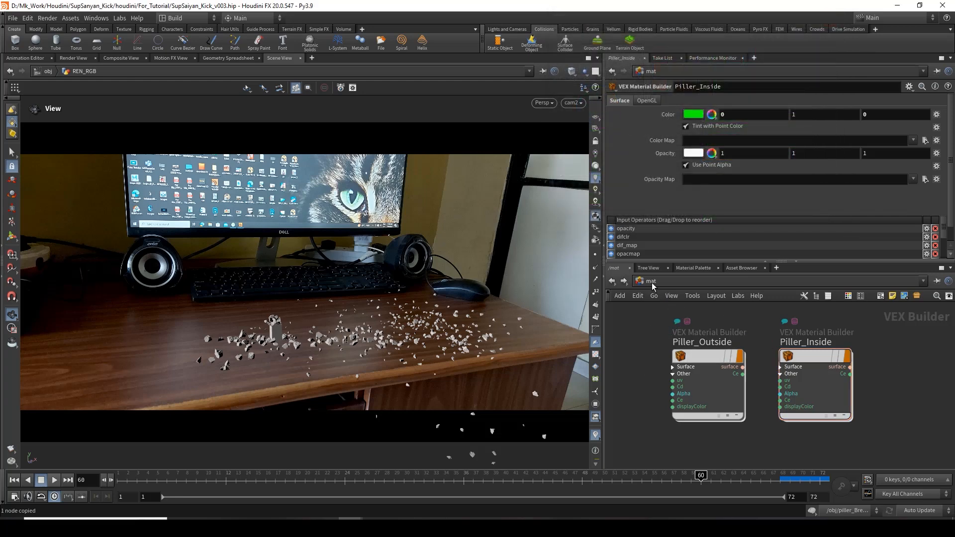
- Return to REN_RGB and assign /mat/Piller_Inside to the inside group in the Material node
{"action": "left_click", "coordinate": [612, 281]}
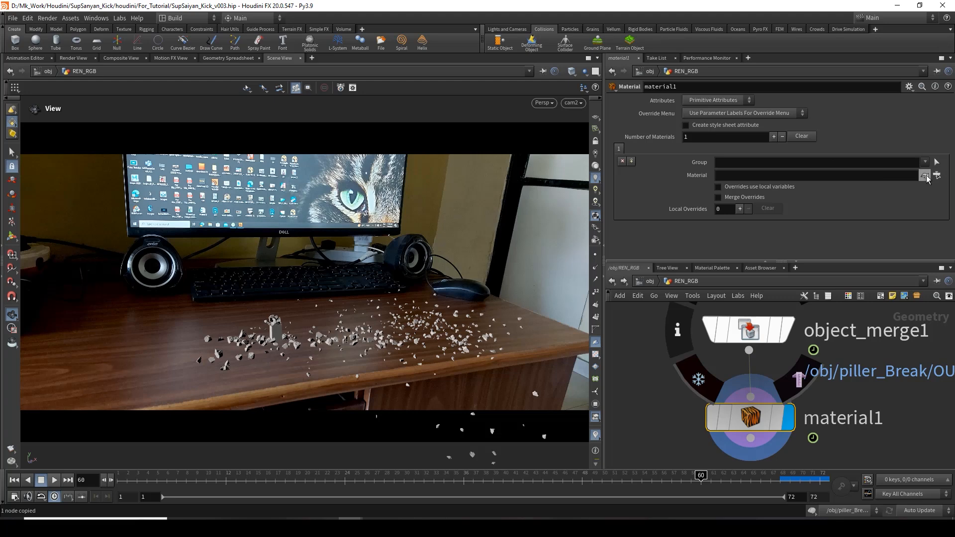
{"action": "left_click", "coordinate": [937, 176]}
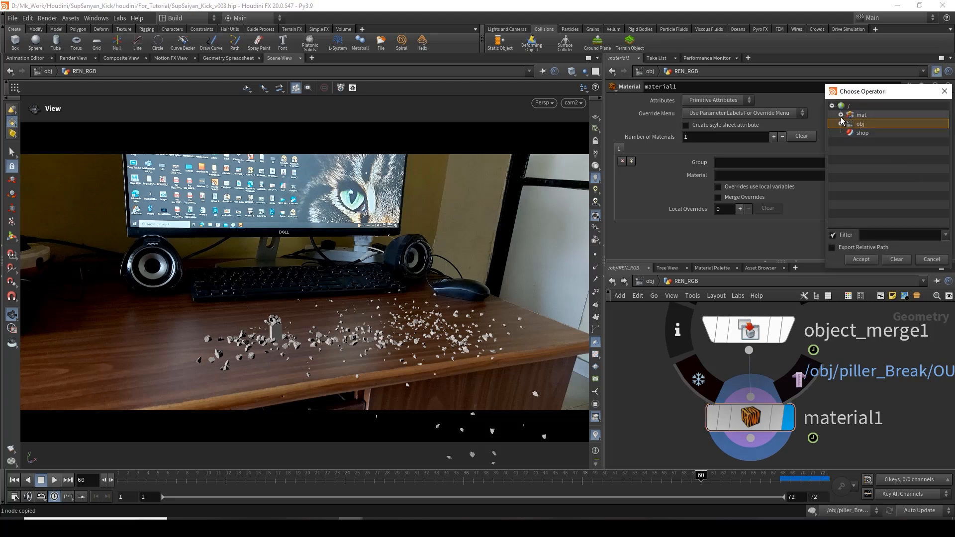
{"action": "left_click", "coordinate": [841, 115]}
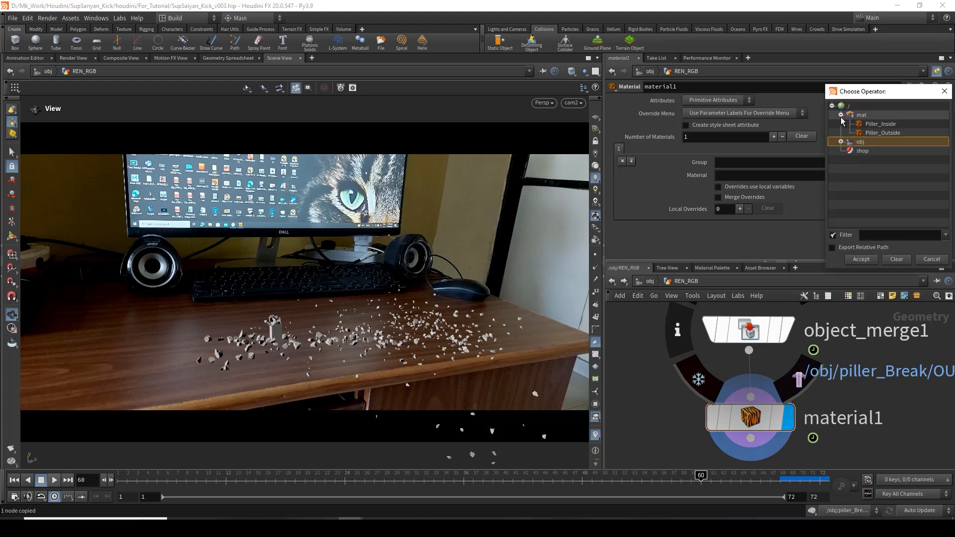
{"action": "double_click", "coordinate": [881, 124]}
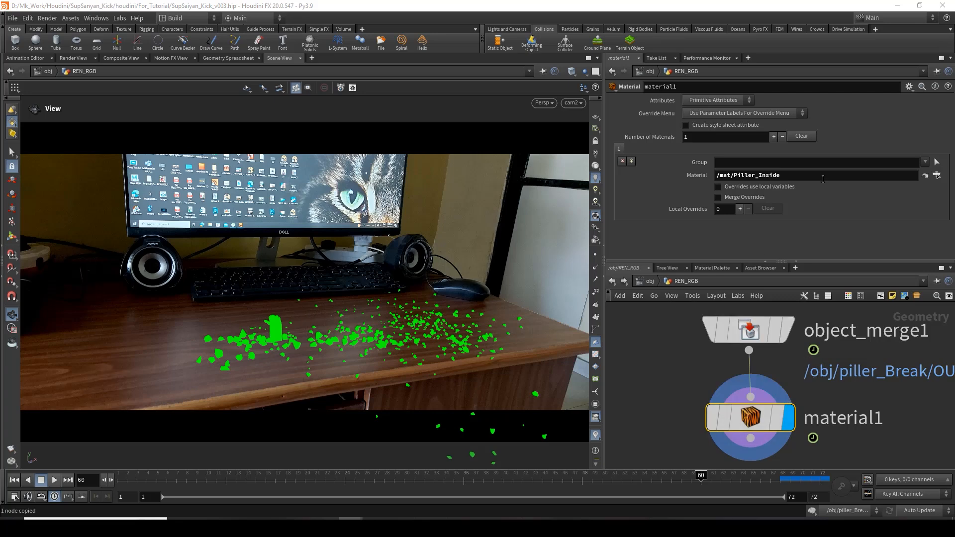
{"action": "left_click", "coordinate": [925, 163]}
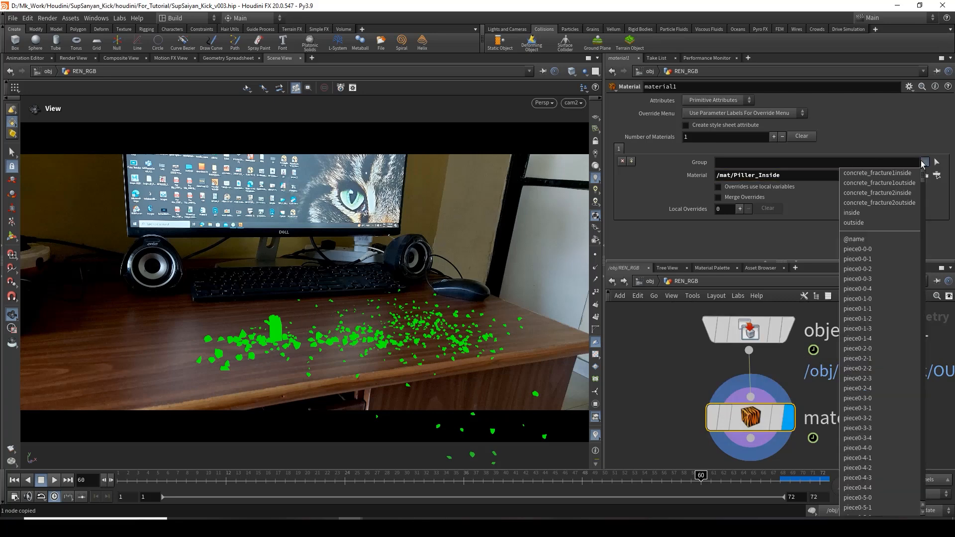
{"action": "left_click", "coordinate": [871, 216]}
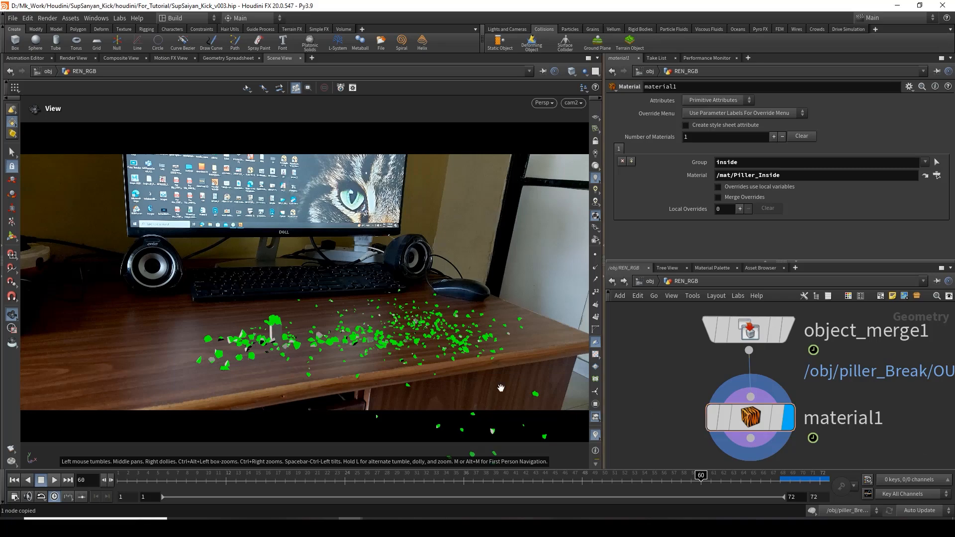
- Duplicate the material1 node in REN_RGB and place the copy directly after it in the chain
{"action": "scroll", "coordinate": [320, 330], "scroll_direction": "up", "scroll_amount": 5}
{"action": "left_click_drag", "start_coordinate": [434, 362], "coordinate": [333, 337]}
{"action": "scroll", "coordinate": [427, 352], "scroll_direction": "up", "scroll_amount": 5}
{"action": "scroll", "coordinate": [351, 382], "scroll_direction": "up", "scroll_amount": 3}
{"action": "left_click_drag", "start_coordinate": [350, 382], "coordinate": [273, 361]}
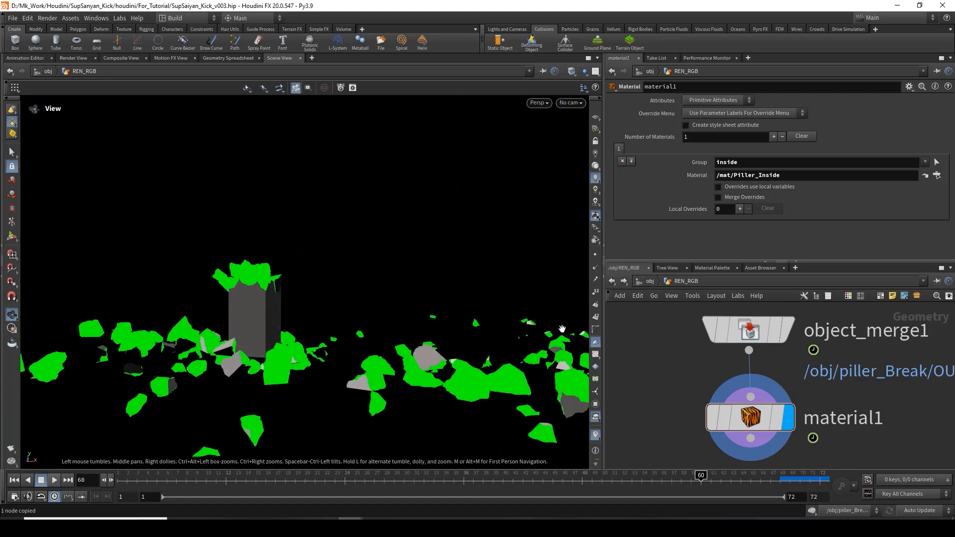
{"action": "middle_click_drag", "start_coordinate": [832, 446], "coordinate": [823, 379]}
{"action": "scroll", "coordinate": [818, 380], "scroll_direction": "down", "scroll_amount": 2}
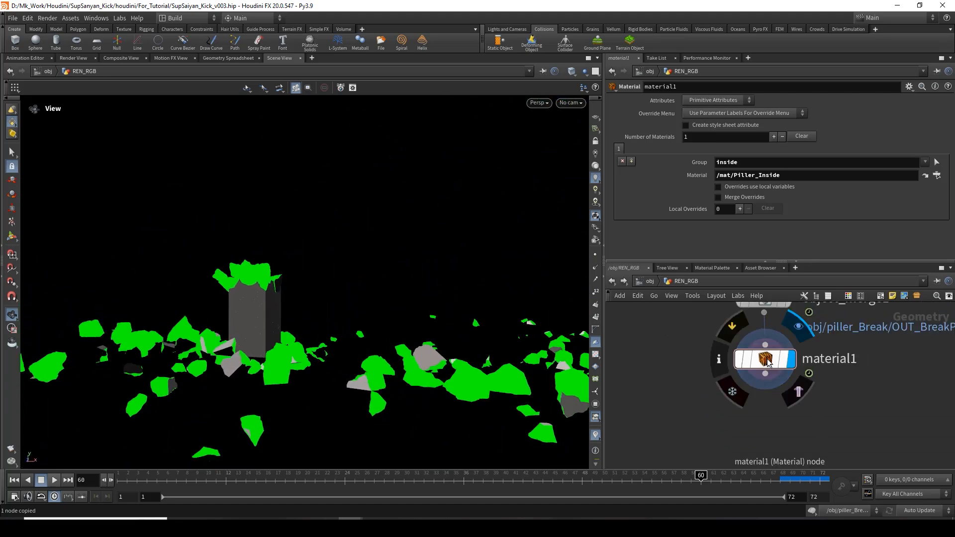
{"action": "left_click_drag", "start_coordinate": [765, 361], "coordinate": [769, 422], "text": "alt"}
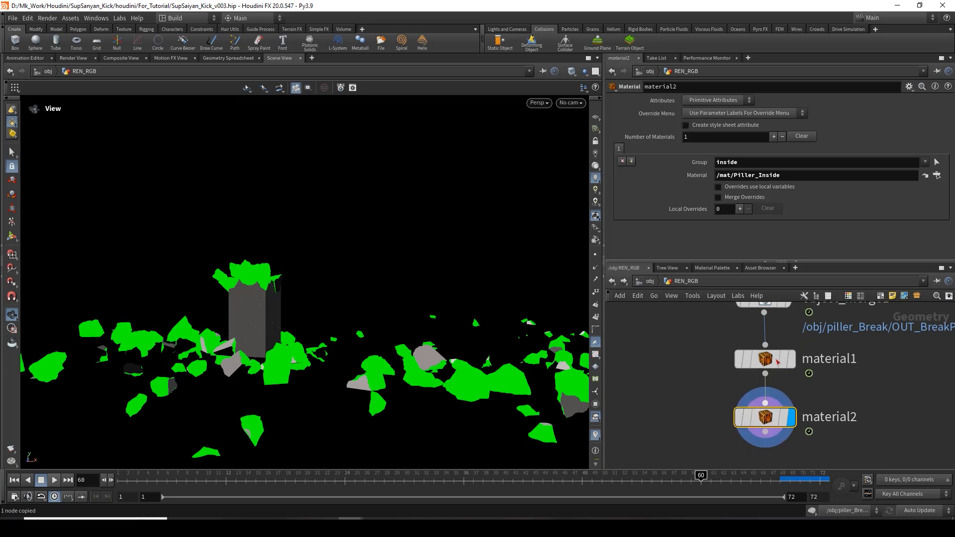
- Assign /mat/Piller_Outside to the outside group in the duplicated Material node
{"action": "left_click", "coordinate": [938, 175]}
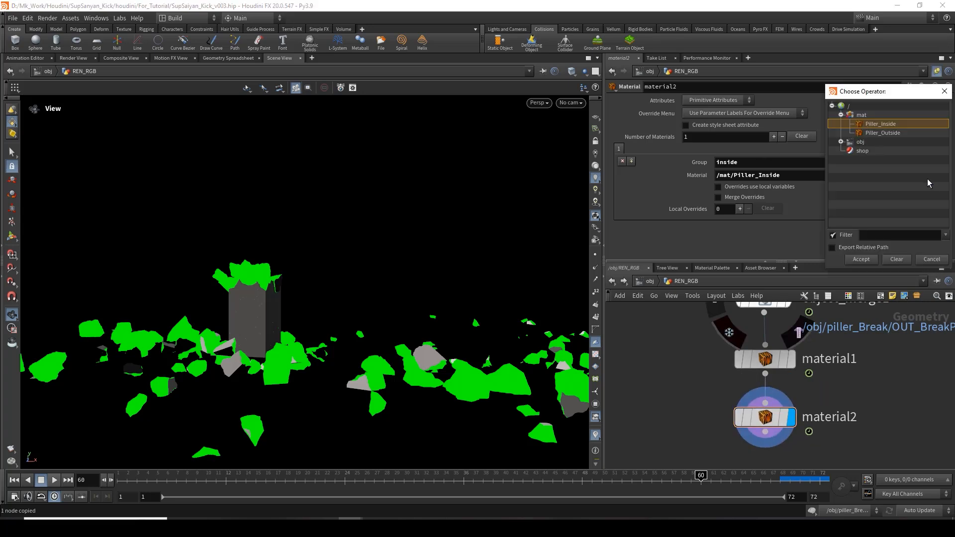
{"action": "left_click", "coordinate": [881, 133]}
{"action": "double_click", "coordinate": [881, 133]}
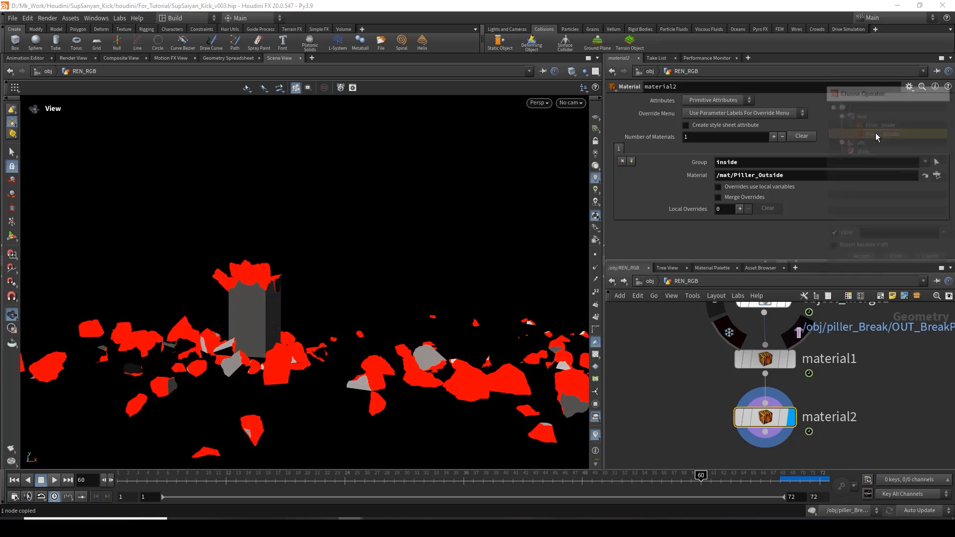
{"action": "left_click", "coordinate": [862, 162]}
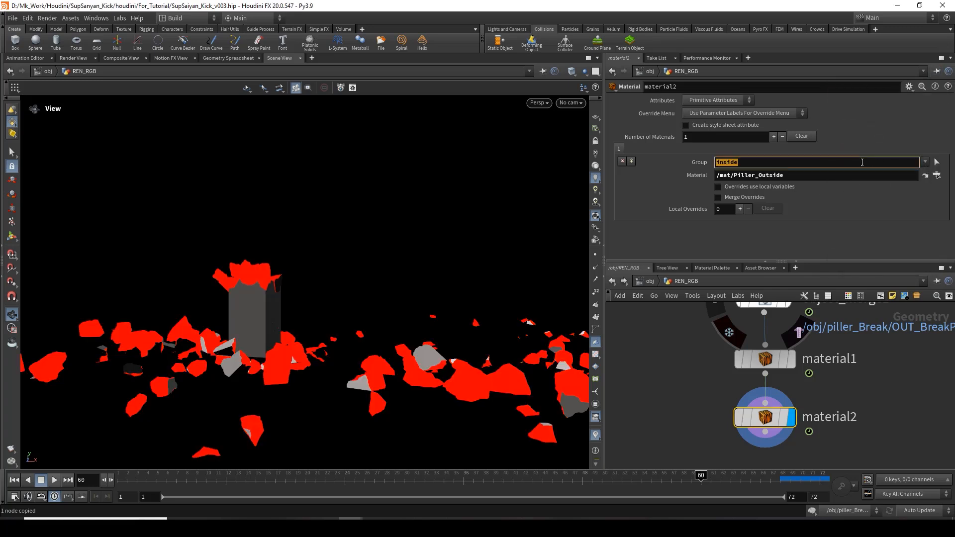
{"action": "key", "text": "BackSpace"}
{"action": "left_click", "coordinate": [925, 162]}
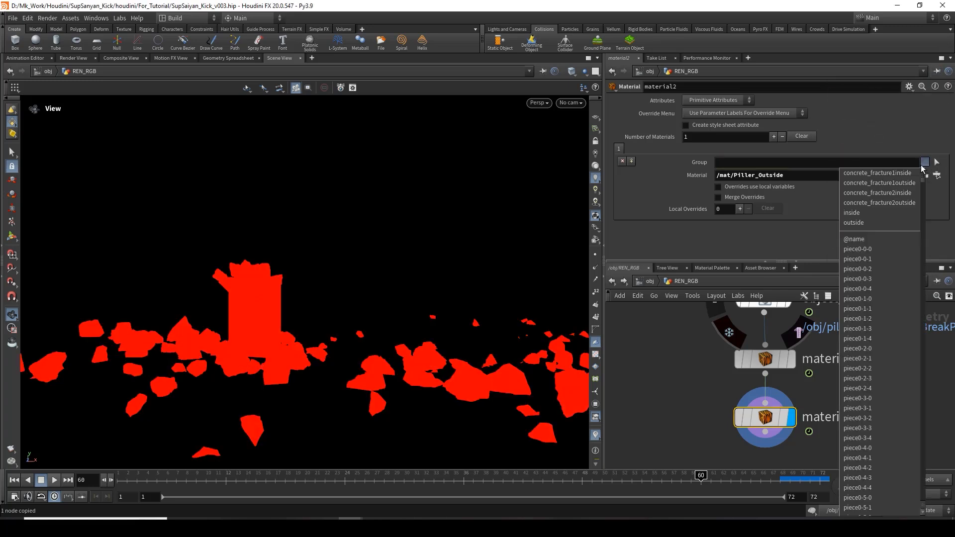
{"action": "left_click", "coordinate": [863, 223]}
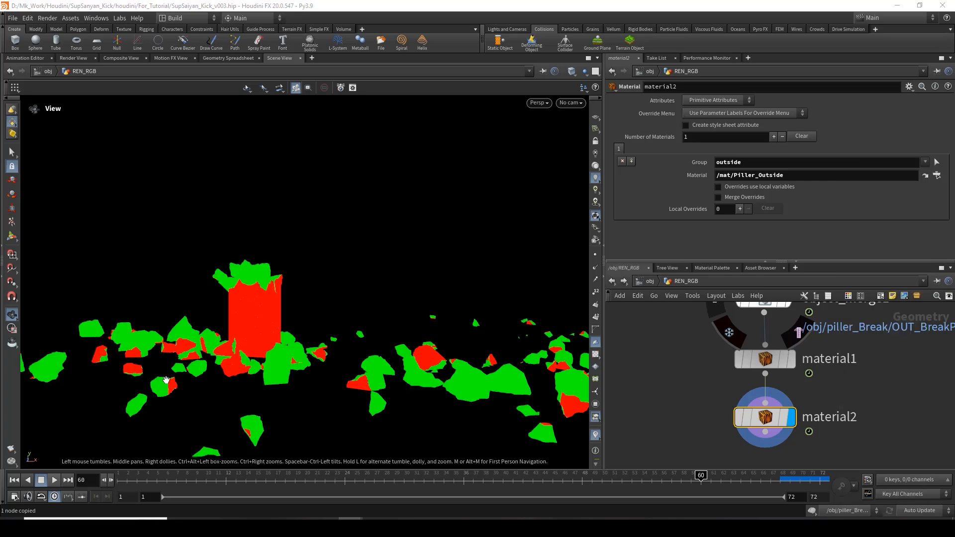
- Inspect the red and green materials on the pillar fragments and return the viewport to cam2
{"action": "left_click_drag", "start_coordinate": [279, 343], "coordinate": [311, 342]}
{"action": "right_click_drag", "start_coordinate": [311, 342], "coordinate": [130, 325]}
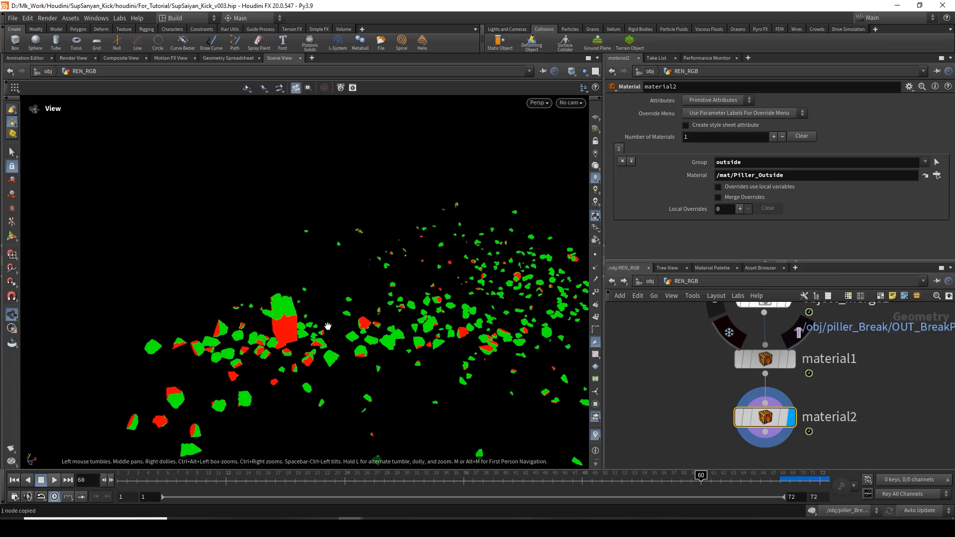
{"action": "left_click_drag", "start_coordinate": [327, 327], "coordinate": [289, 286]}
{"action": "left_click", "coordinate": [578, 104]}
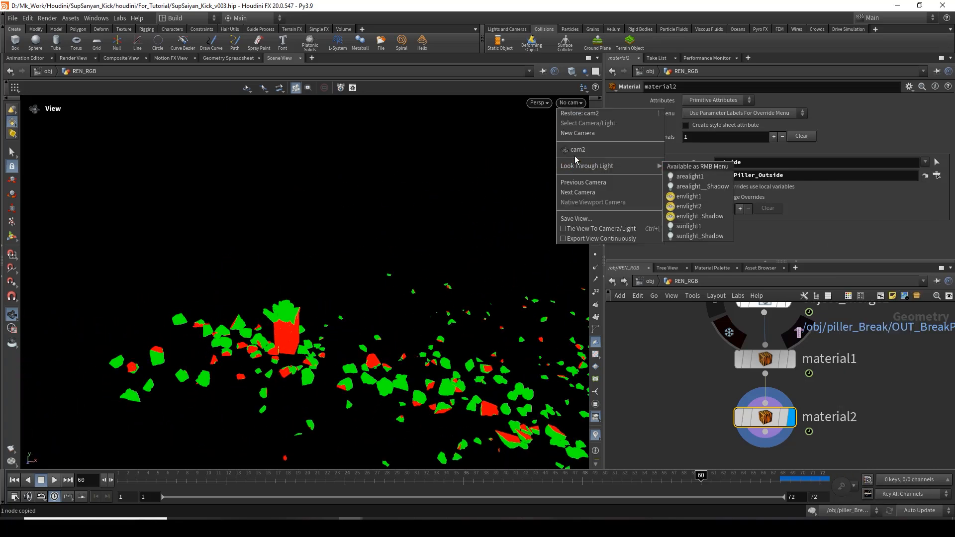
{"action": "left_click", "coordinate": [575, 151]}
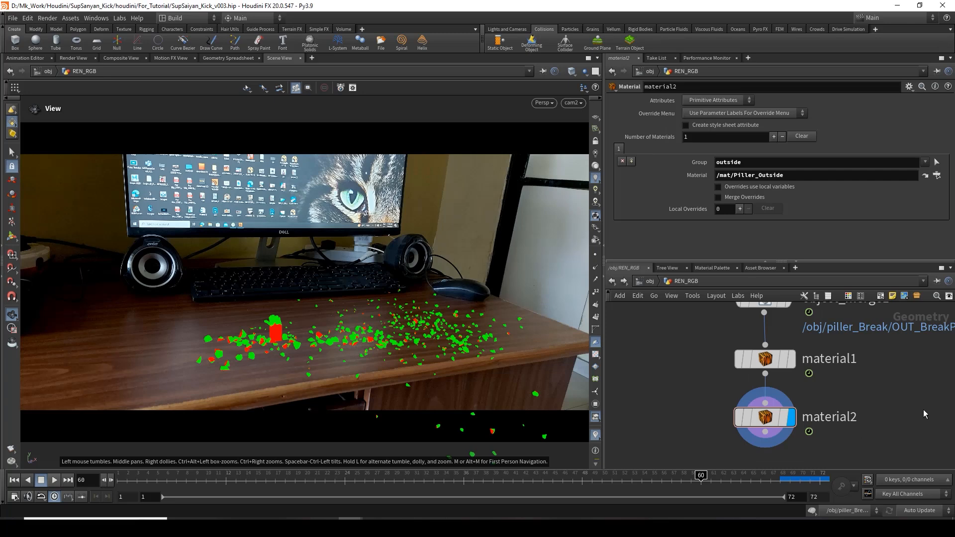
- Leave the REN_RGB network and return to the object level with the render objects
{"action": "scroll", "coordinate": [924, 410], "scroll_direction": "down", "scroll_amount": 2}
{"action": "middle_click_drag", "start_coordinate": [876, 397], "coordinate": [818, 384]}
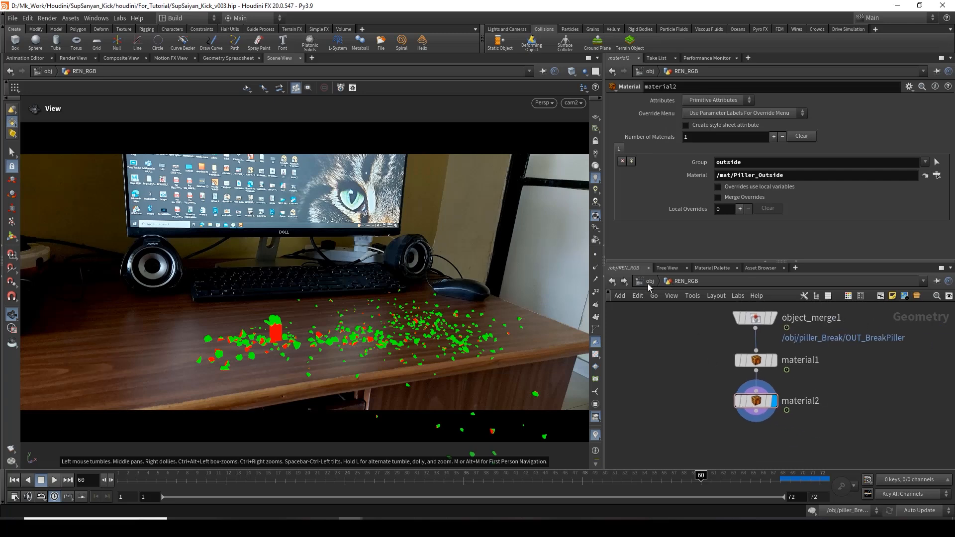
{"action": "left_click", "coordinate": [648, 283]}
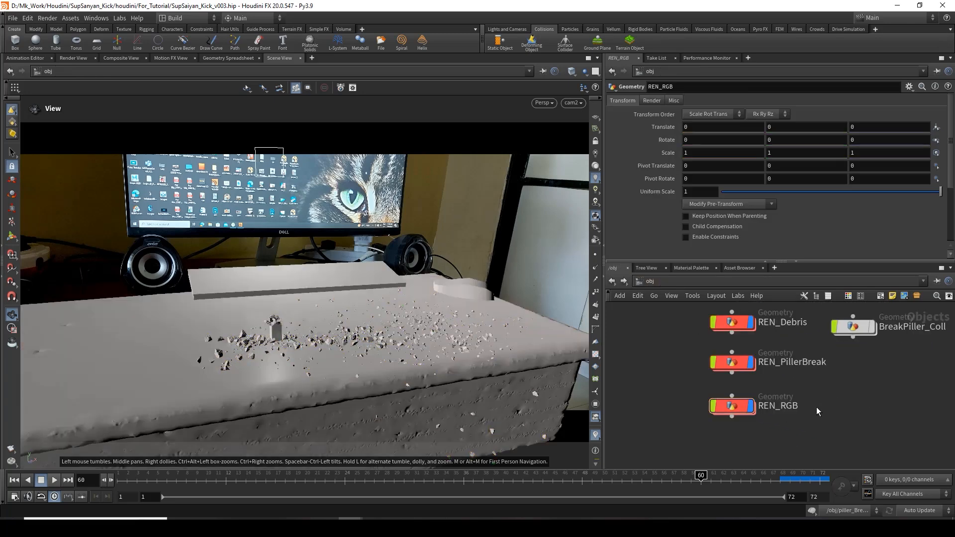
{"action": "scroll", "coordinate": [763, 383], "scroll_direction": "down", "scroll_amount": 2}
{"action": "middle_click_drag", "start_coordinate": [781, 379], "coordinate": [774, 416]}
{"action": "scroll", "coordinate": [770, 442], "scroll_direction": "up", "scroll_amount": 2}
{"action": "scroll", "coordinate": [801, 387], "scroll_direction": "down", "scroll_amount": 2}
{"action": "middle_click_drag", "start_coordinate": [802, 389], "coordinate": [772, 444]}
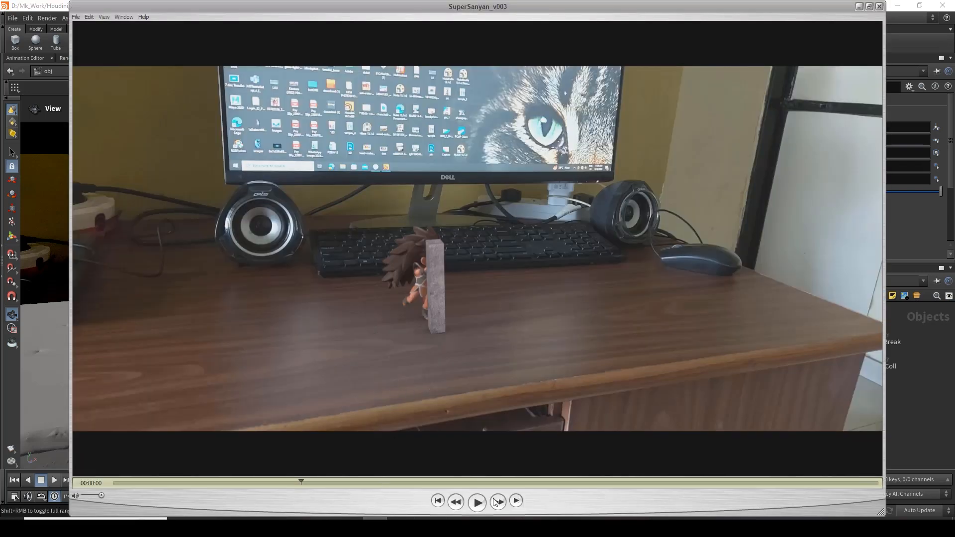
- Play the SuperSanyan_v003 video in the media player to review the pillar-breaking shot
{"action": "left_click", "coordinate": [478, 503]}
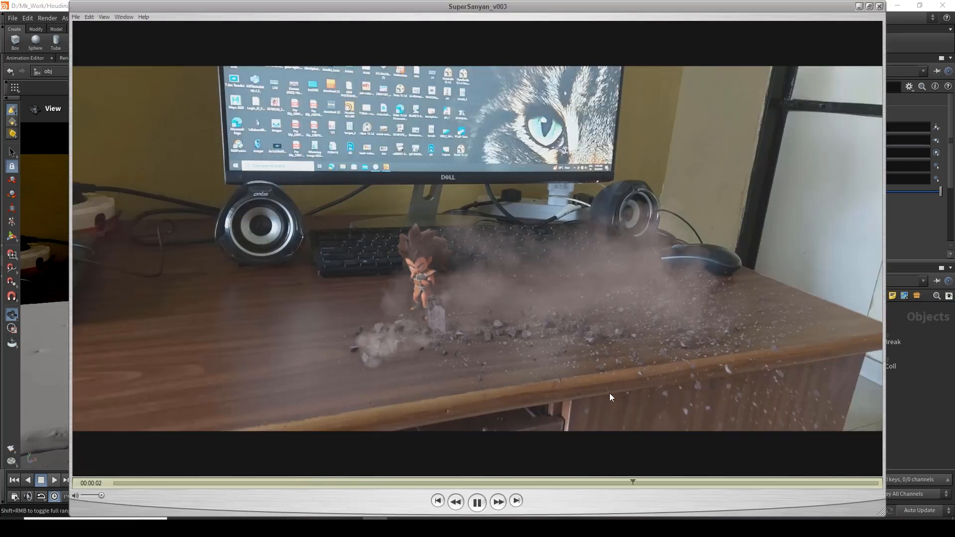